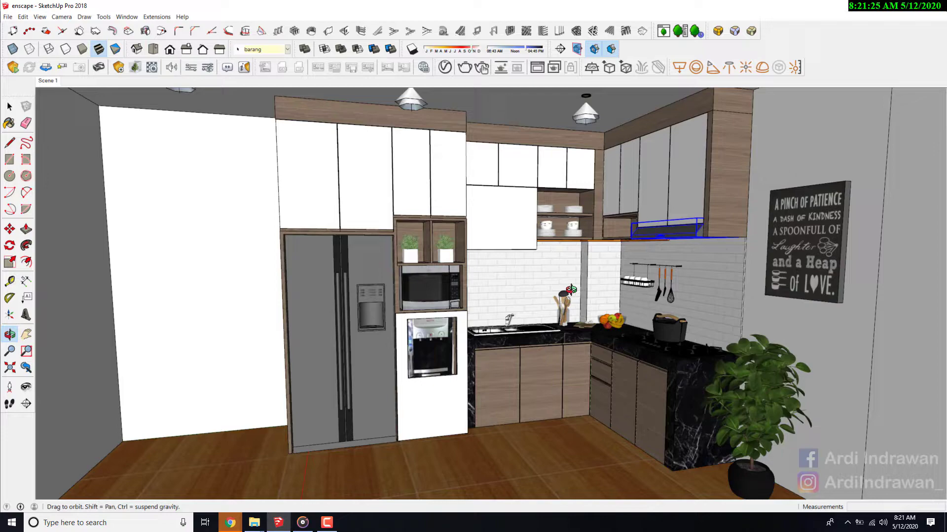
- Inspect the kitchen model, focusing on the orange strip beneath the wall cabinets beside the range hood and the tiled backsplash
scroll(577, 276, up, 5)
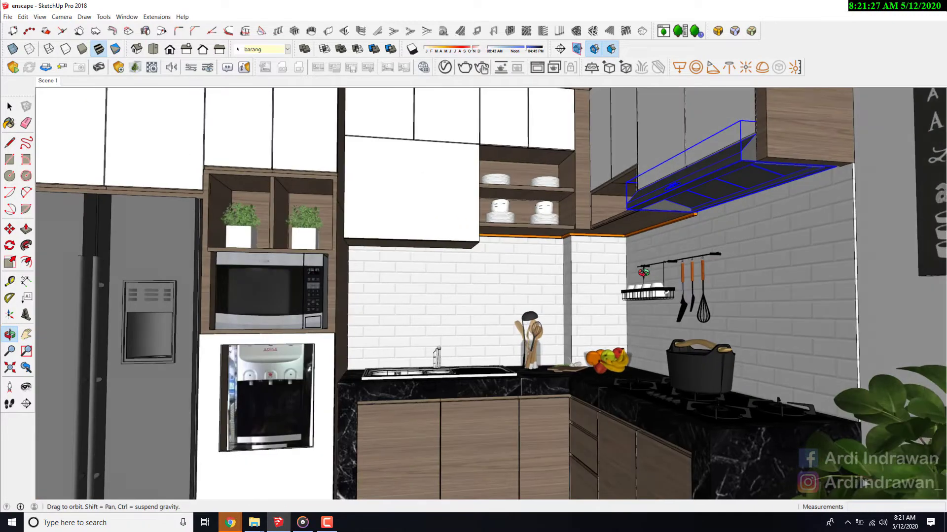
scroll(644, 272, down, 8)
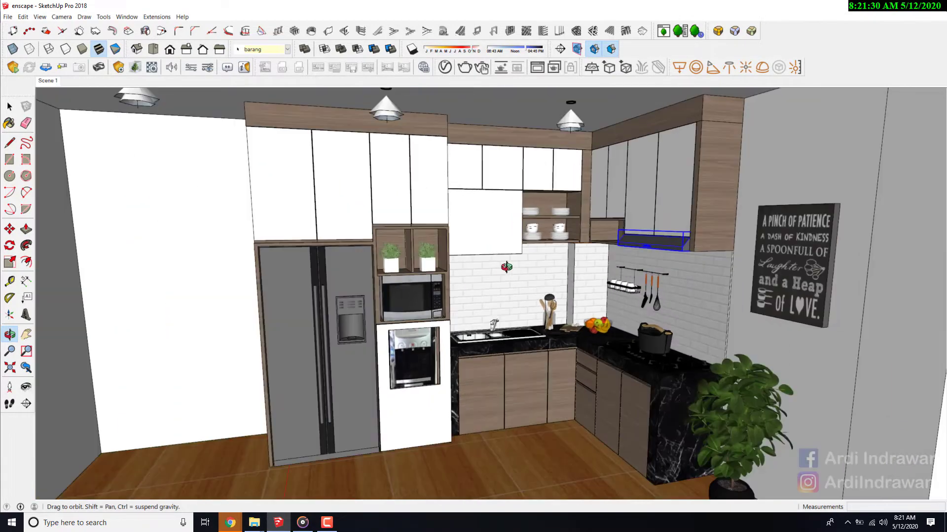
drag(507, 267, 496, 272)
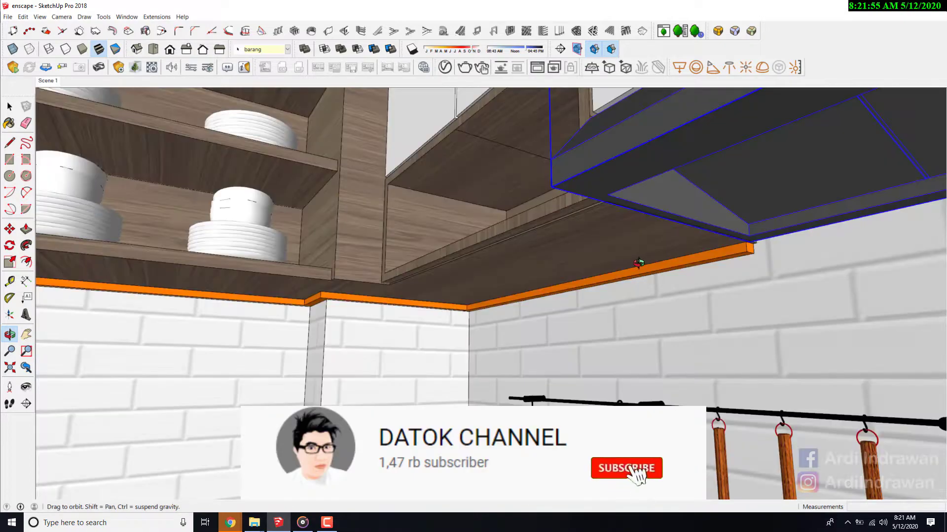
scroll(631, 271, down, 2)
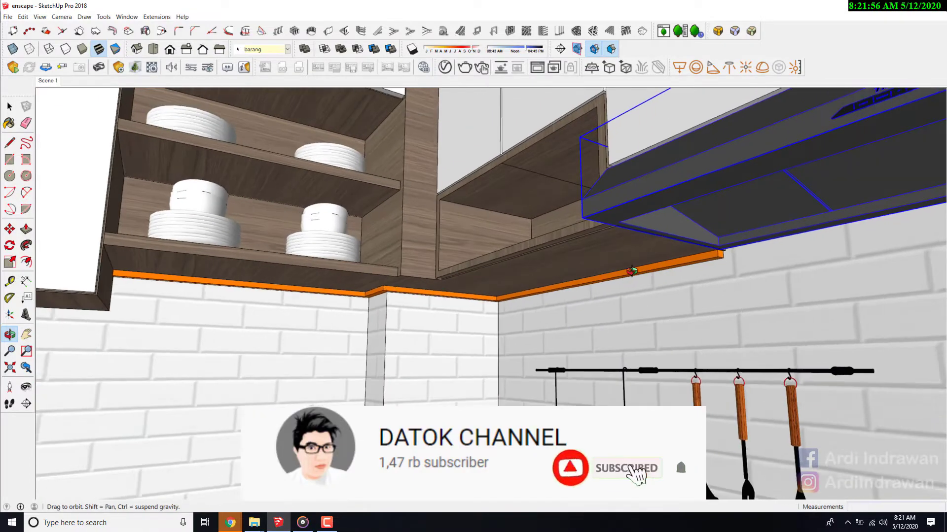
scroll(632, 271, down, 2)
scroll(481, 298, down, 4)
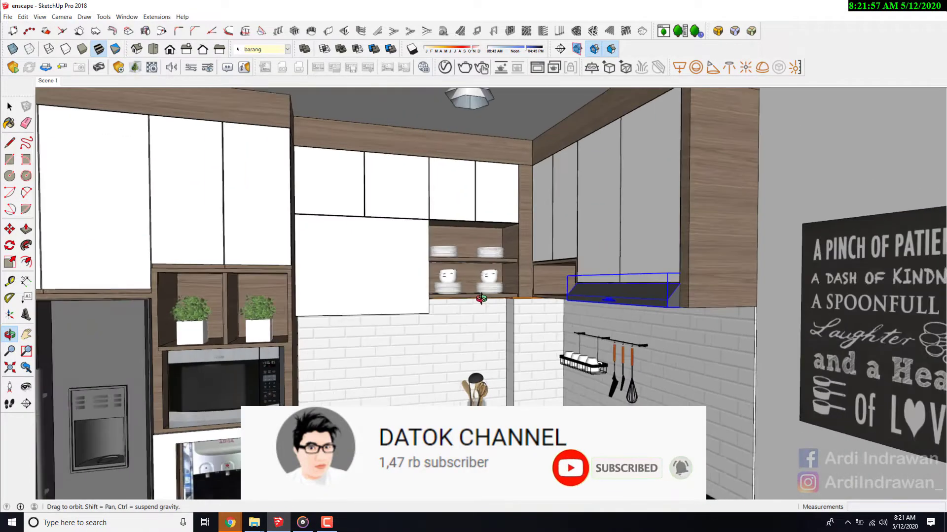
drag(481, 298, 502, 300)
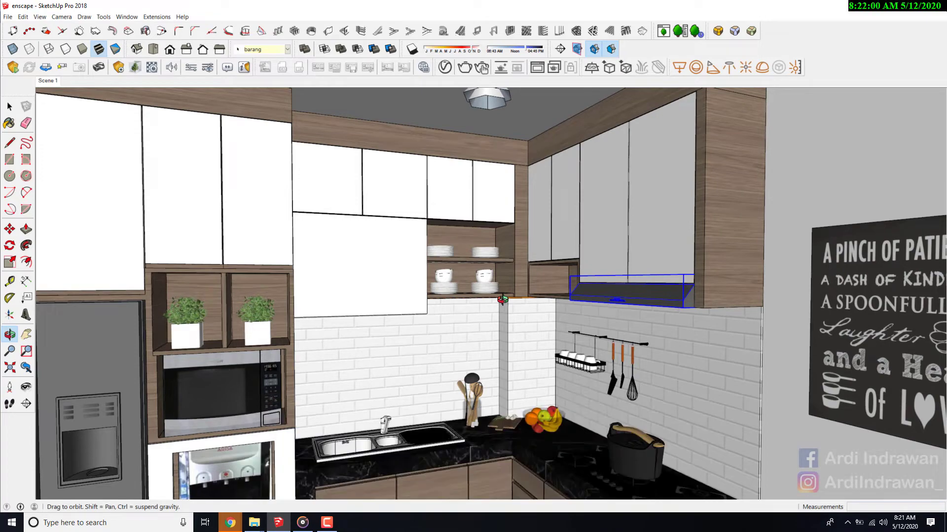
scroll(708, 350, down, 4)
drag(708, 351, 693, 453)
scroll(693, 453, up, 2)
drag(599, 306, 563, 347)
scroll(563, 347, up, 4)
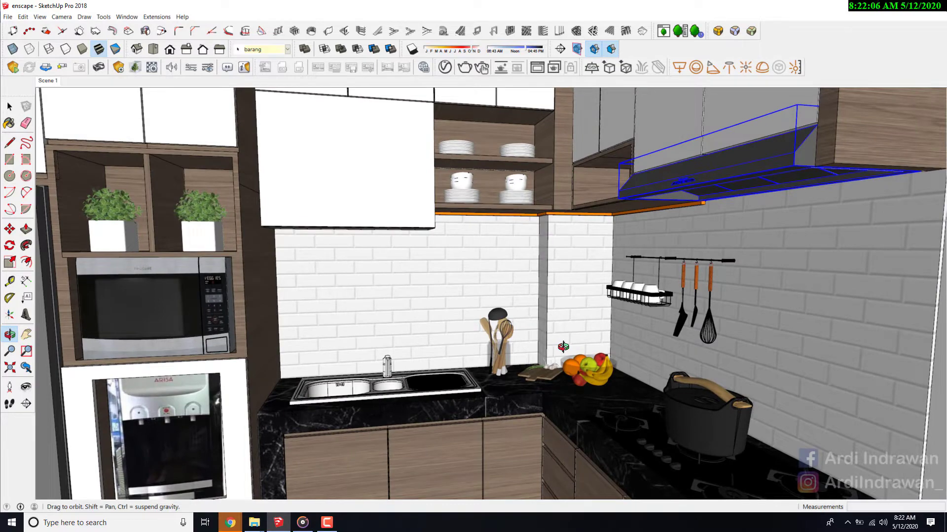
scroll(563, 330, down, 4)
drag(545, 288, 504, 294)
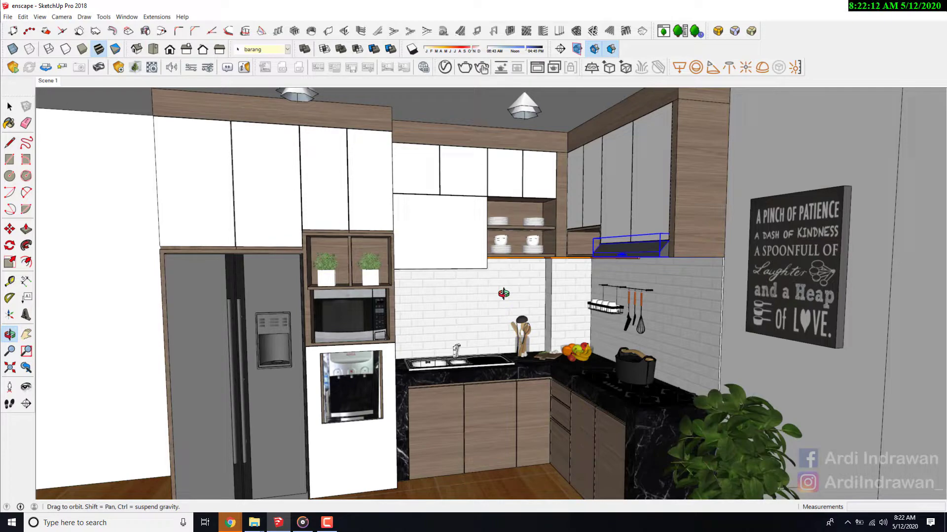
scroll(588, 255, up, 5)
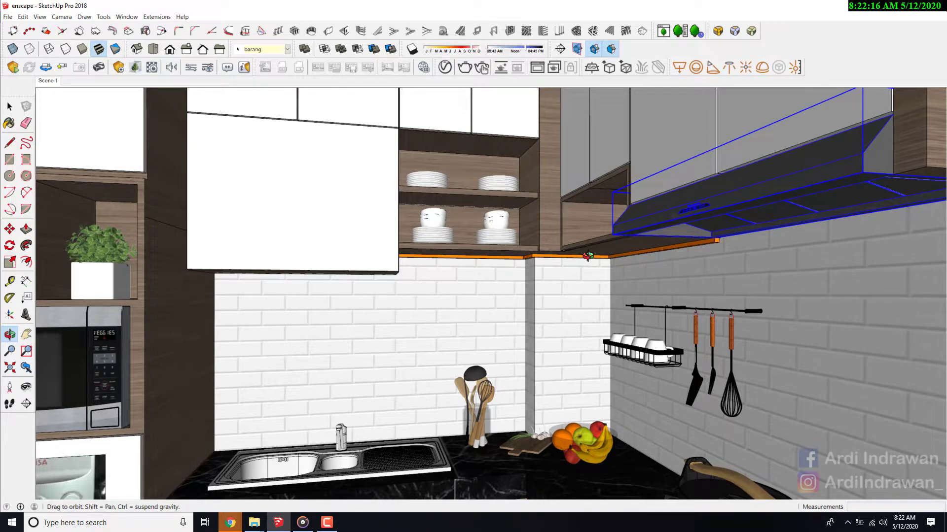
scroll(587, 256, down, 5)
scroll(549, 299, down, 2)
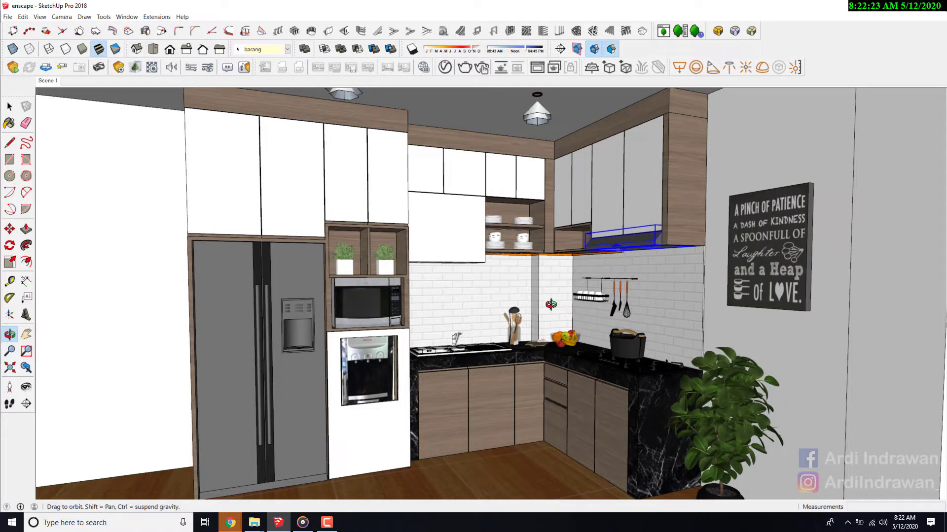
scroll(551, 304, up, 6)
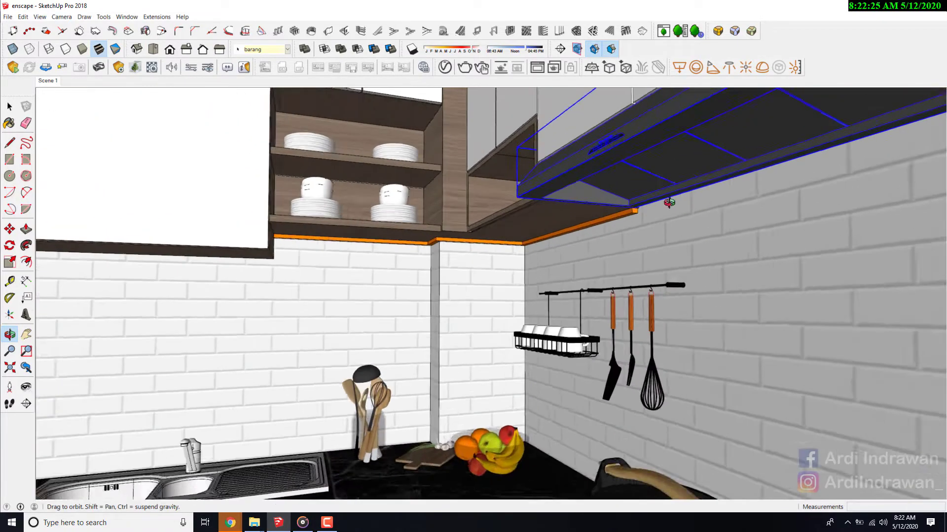
scroll(669, 203, up, 3)
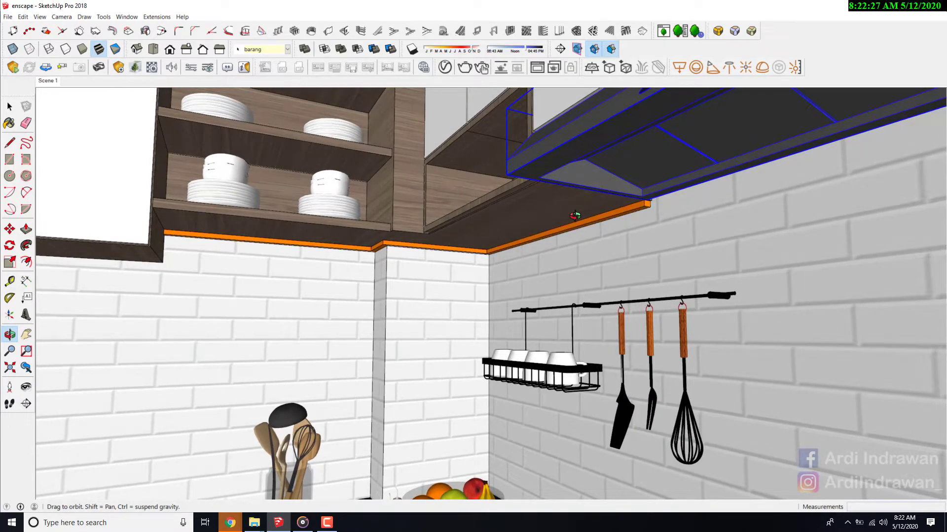
scroll(575, 215, down, 10)
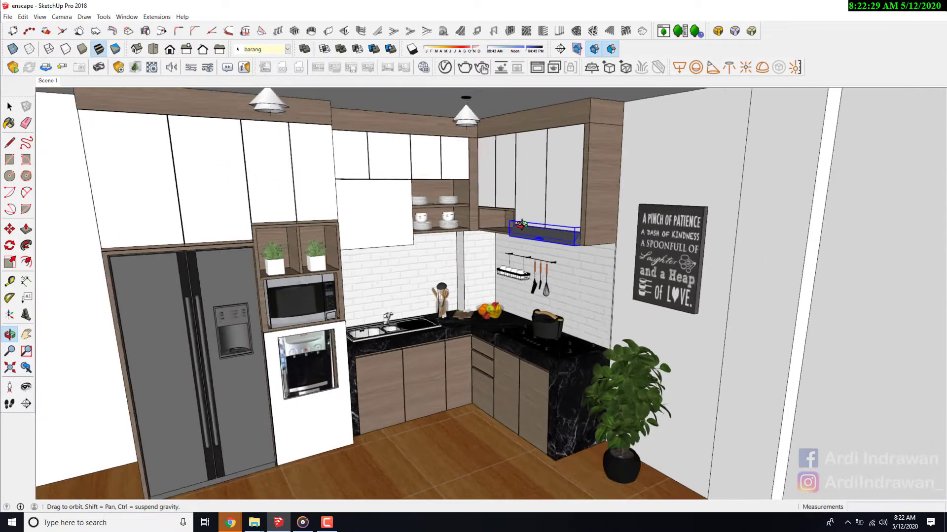
- Examine the whole kitchen layout from several angles, including the refrigerator wall, sink, cooktop and base cabinets
scroll(355, 459, up, 2)
scroll(501, 411, down, 3)
middle_drag(501, 409, 457, 331)
scroll(561, 354, up, 2)
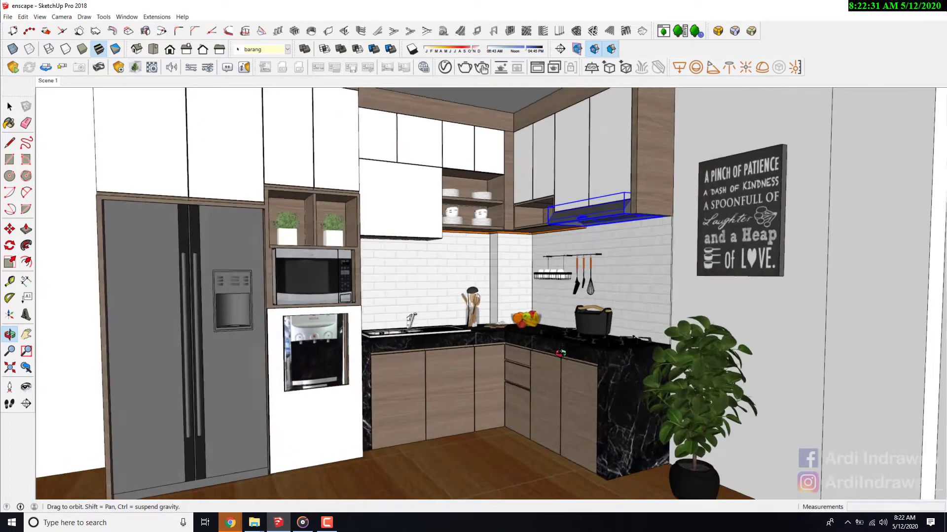
middle_drag(561, 354, 558, 362)
scroll(552, 356, down, 3)
scroll(390, 256, up, 3)
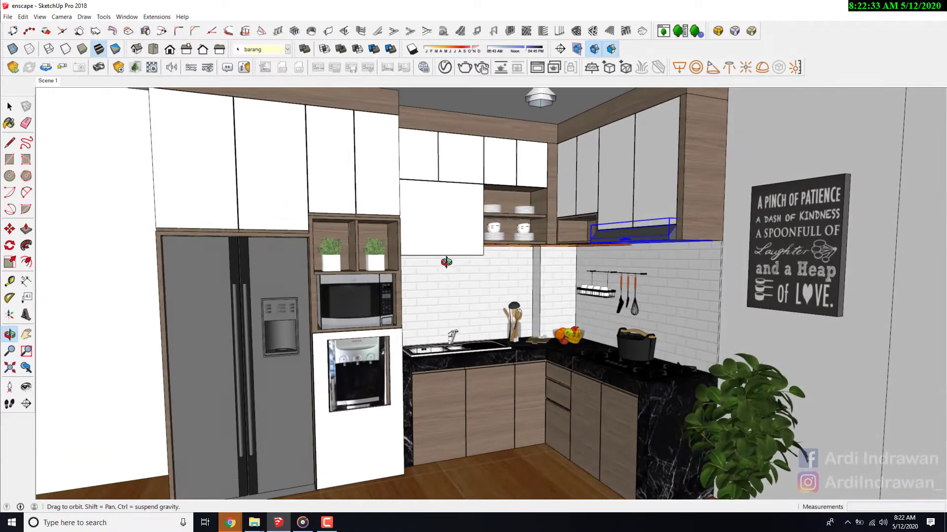
scroll(446, 261, down, 3)
scroll(495, 277, up, 2)
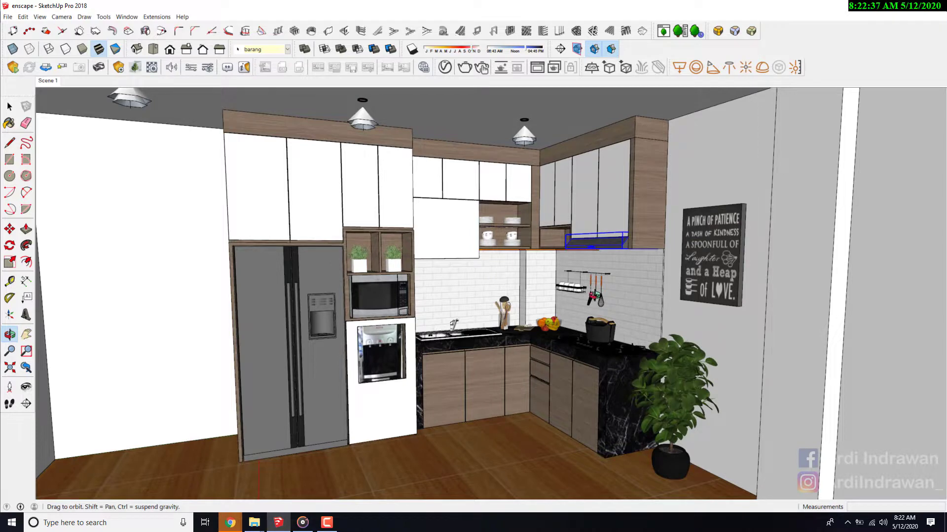
scroll(594, 295, down, 3)
scroll(554, 275, up, 2)
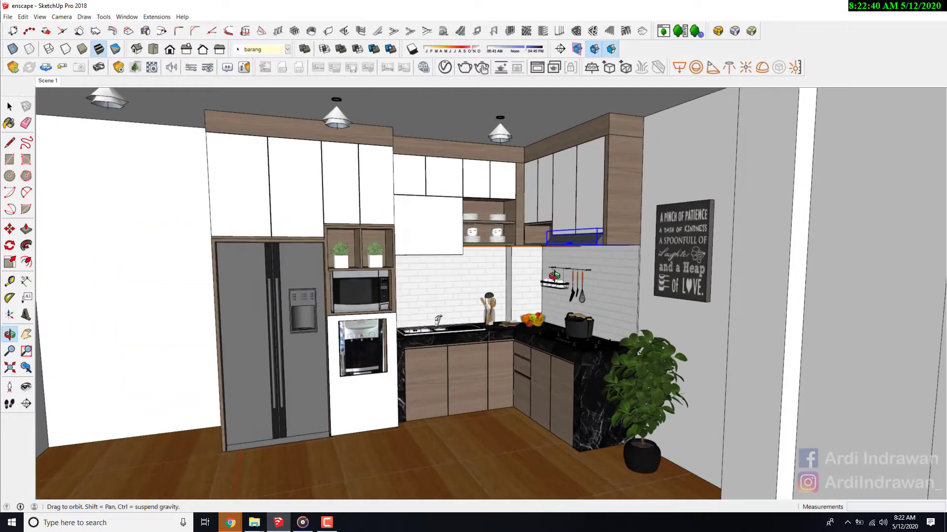
scroll(554, 275, up, 2)
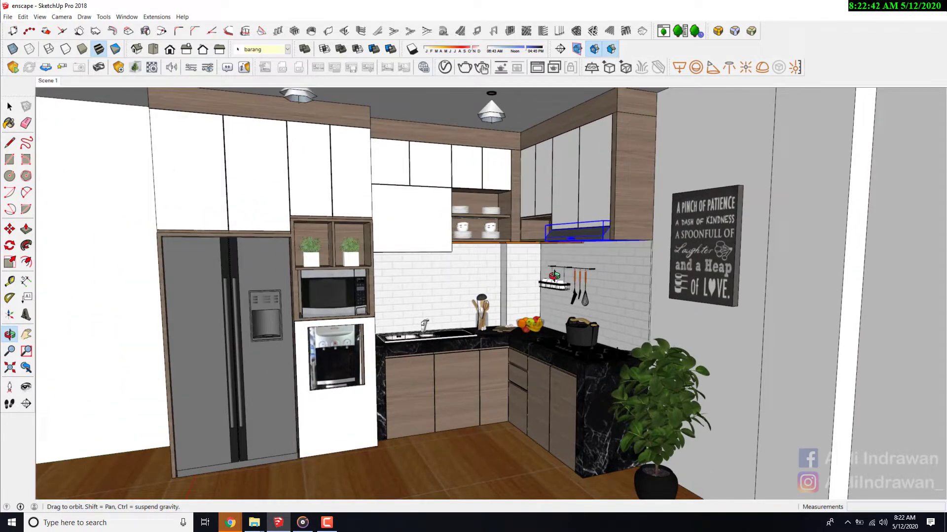
scroll(554, 275, down, 3)
scroll(449, 232, up, 3)
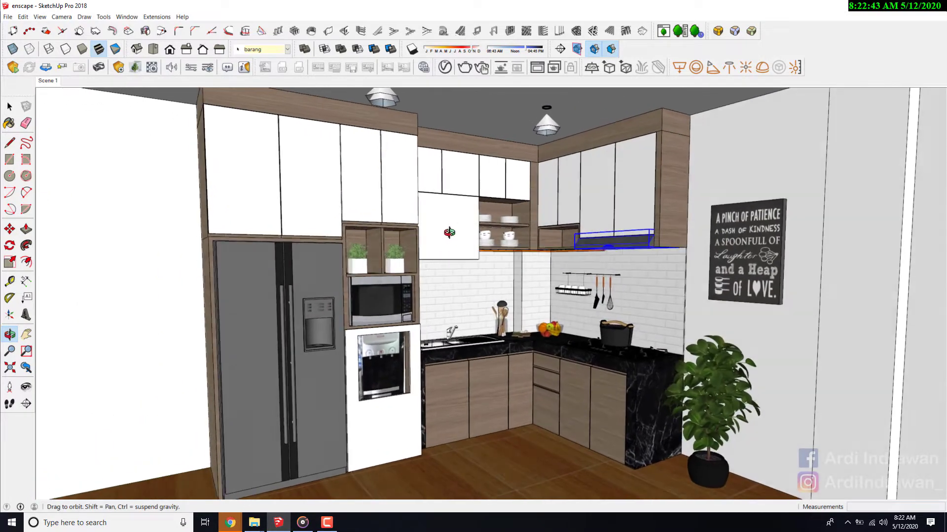
scroll(562, 314, up, 3)
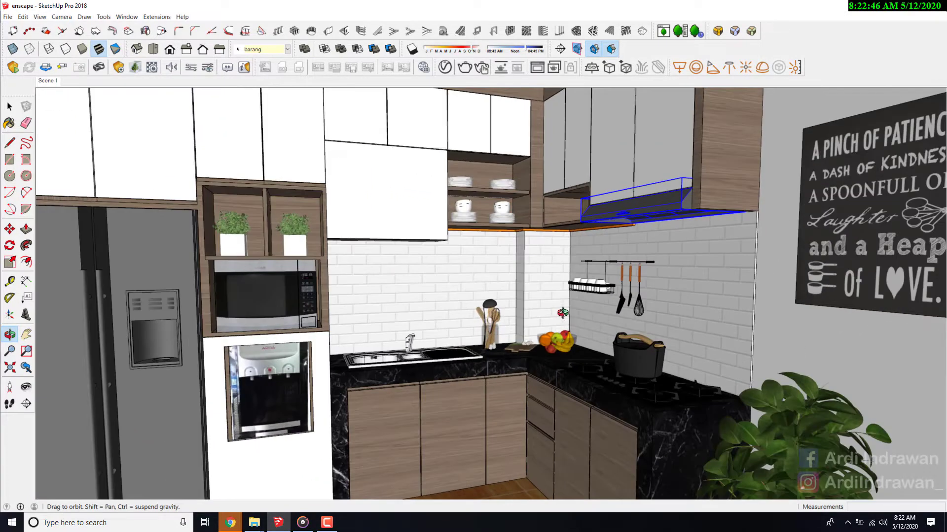
scroll(562, 312, down, 5)
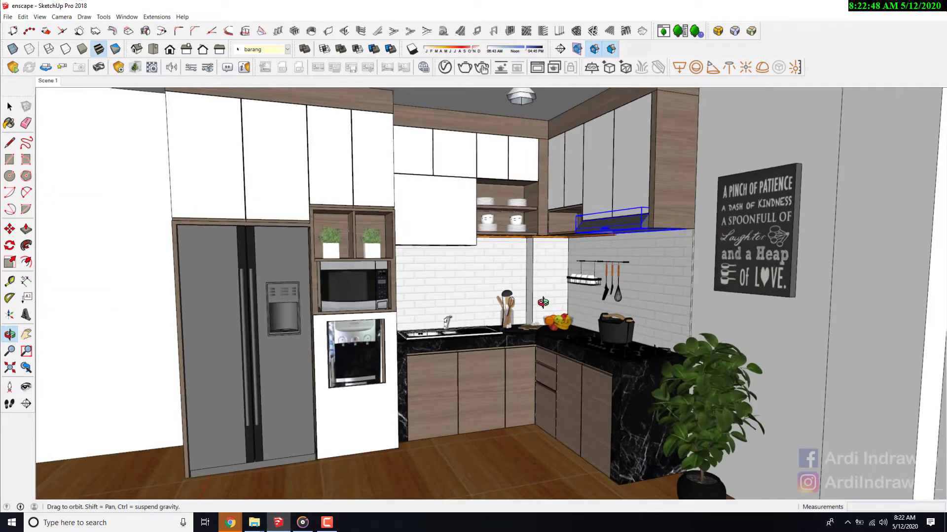
drag(551, 325, 536, 330)
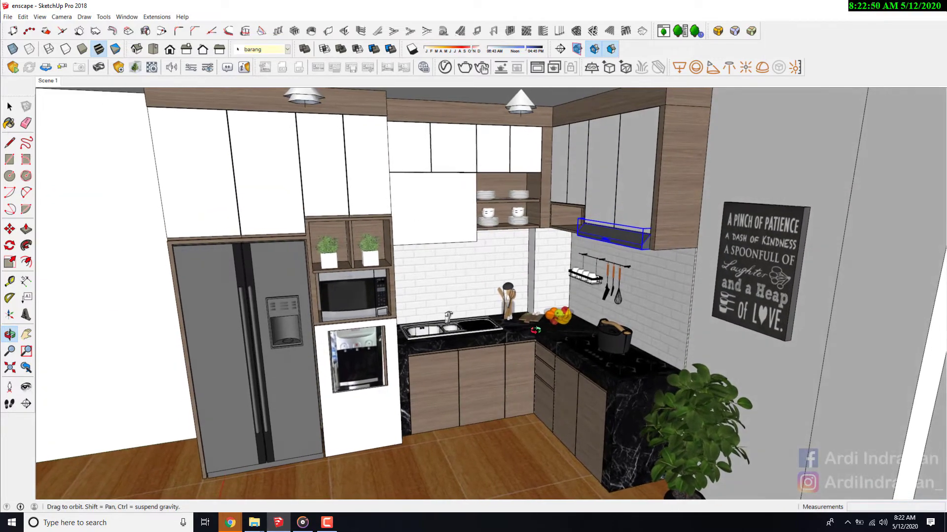
scroll(452, 326, up, 5)
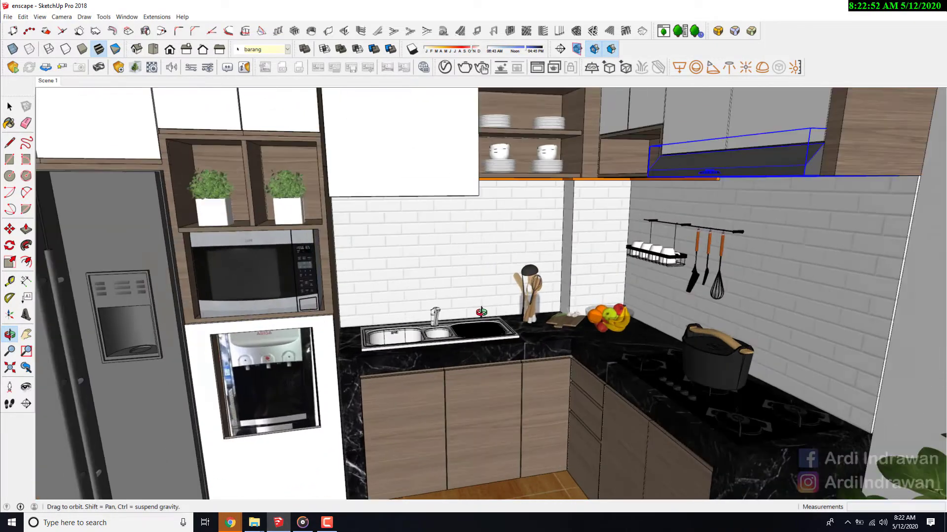
scroll(452, 325, down, 3)
scroll(593, 270, down, 4)
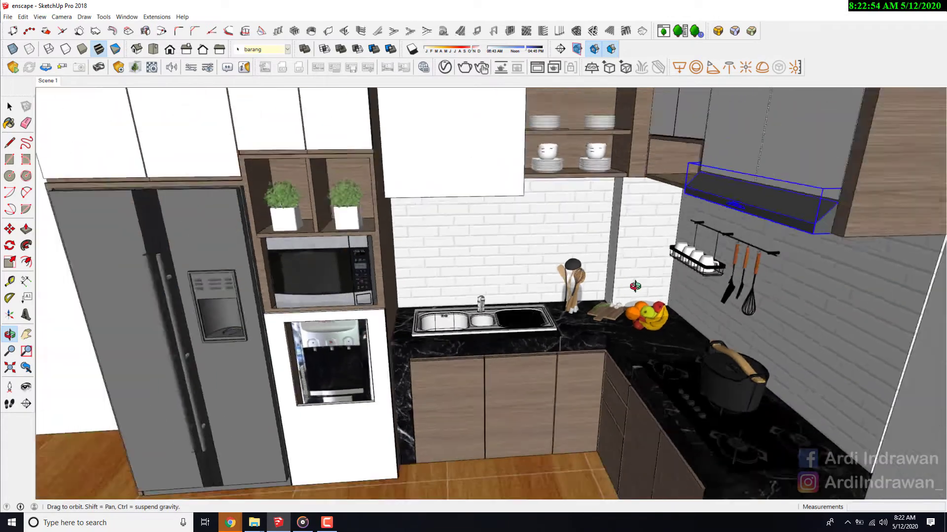
scroll(593, 270, down, 5)
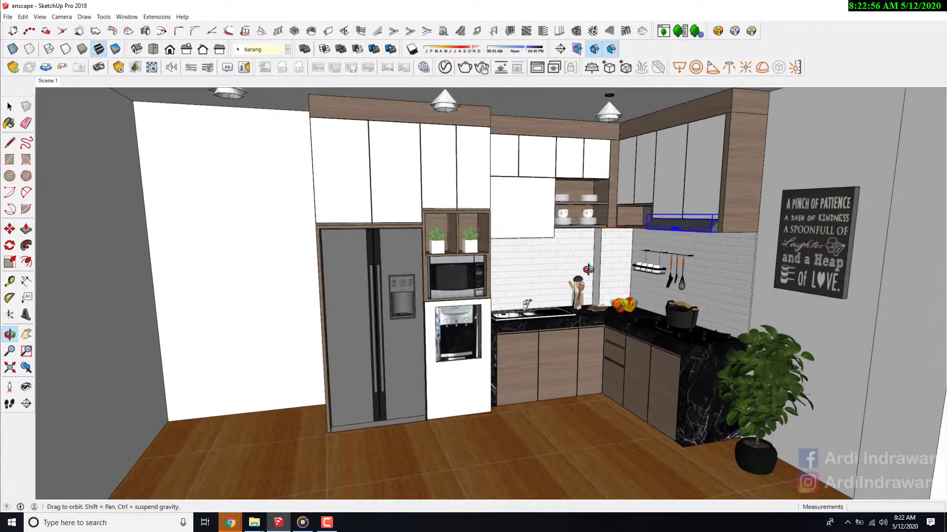
drag(588, 269, 584, 251)
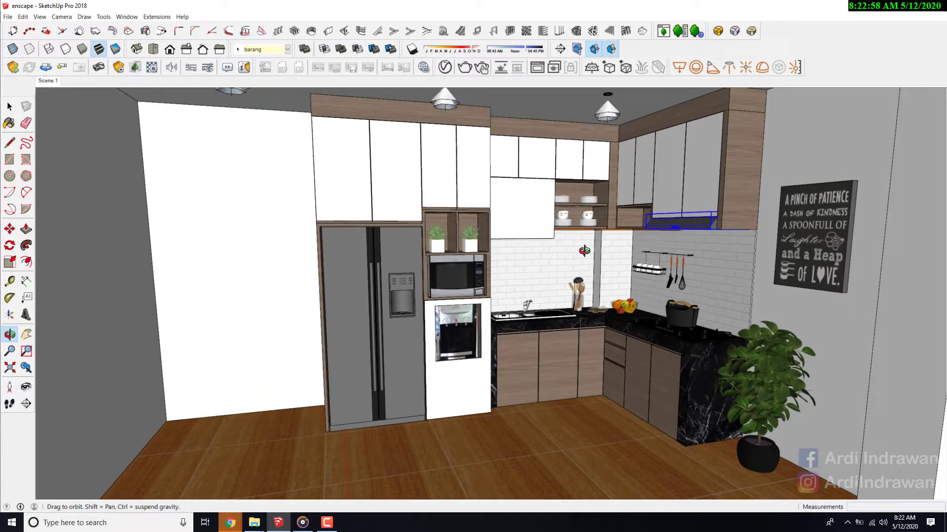
scroll(668, 222, up, 3)
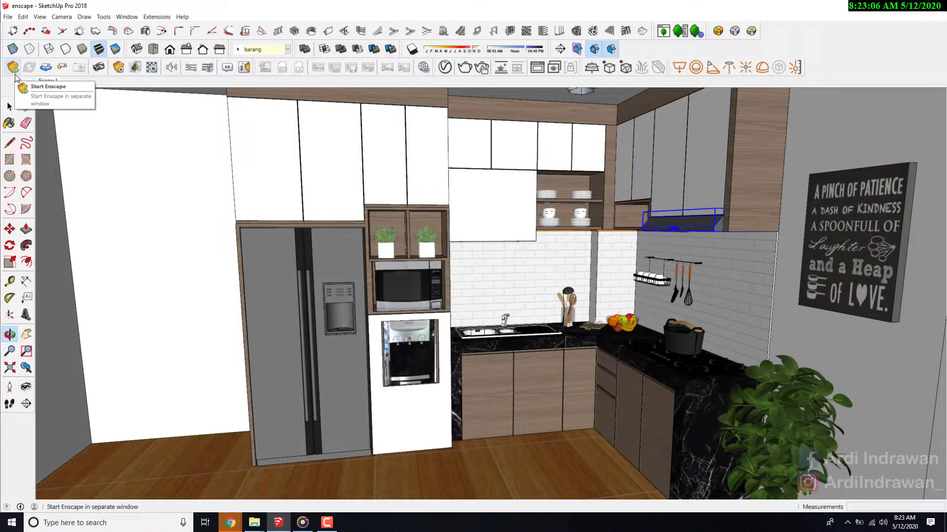
scroll(555, 216, down, 4)
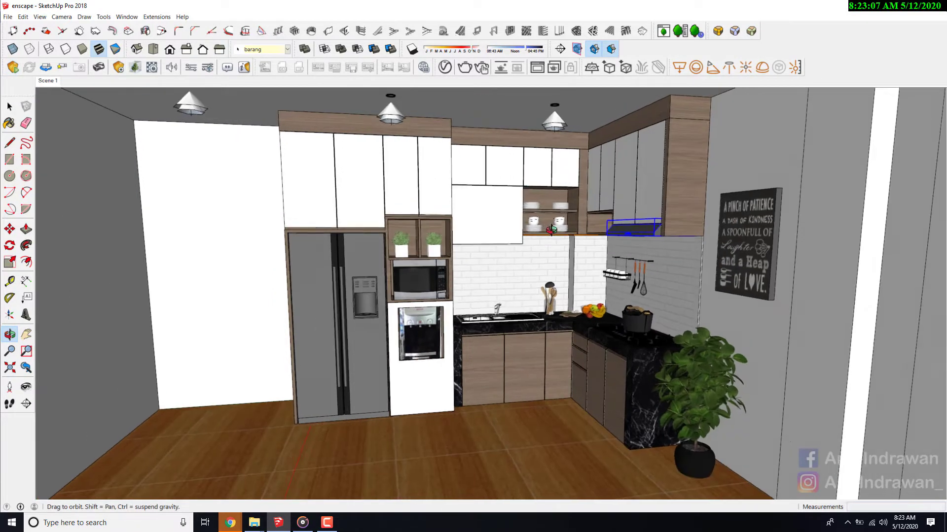
drag(556, 216, 553, 208)
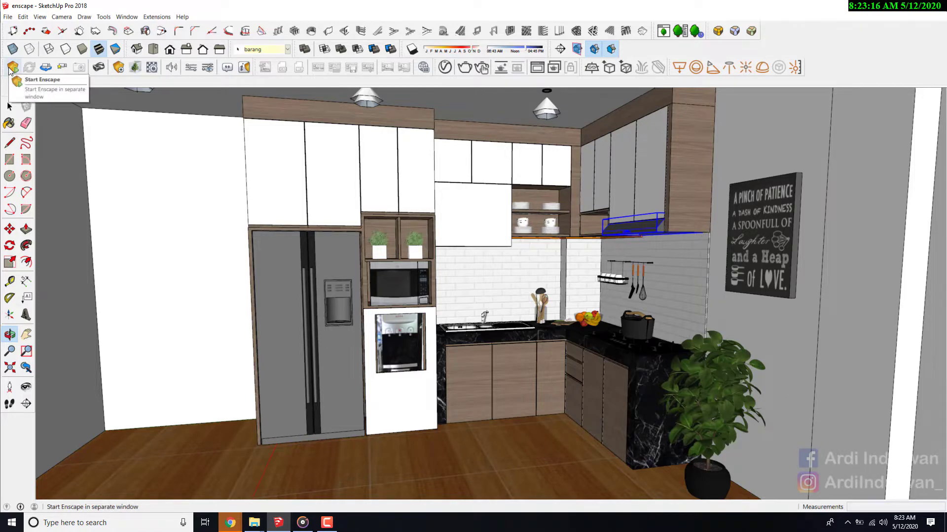
scroll(405, 211, up, 2)
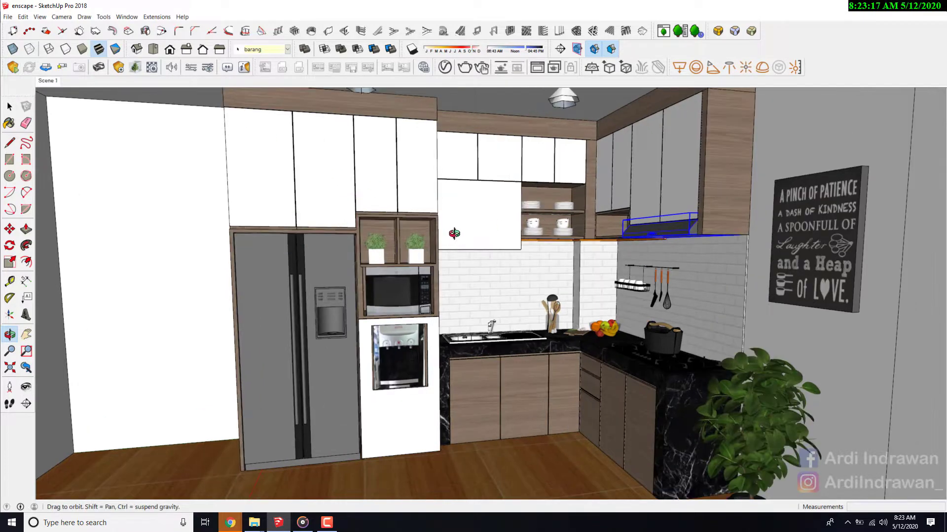
scroll(529, 247, down, 3)
scroll(606, 227, up, 2)
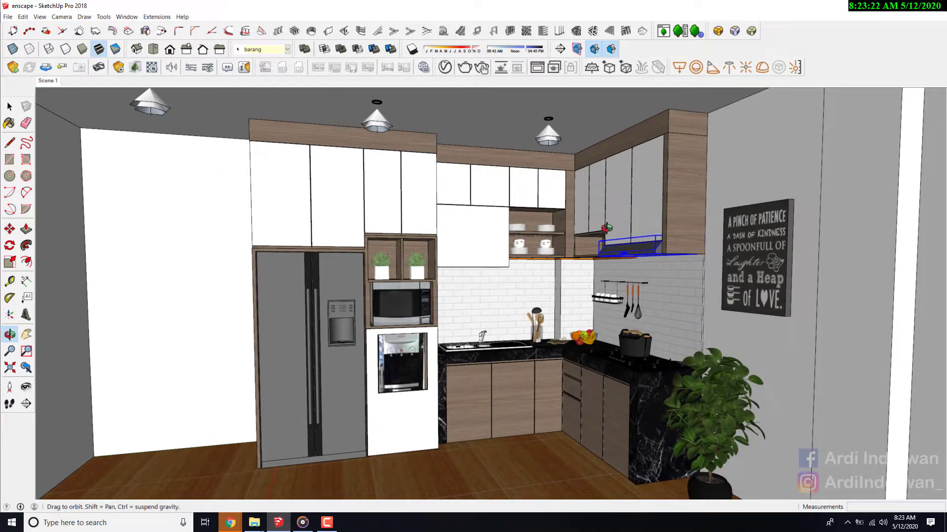
scroll(606, 237, up, 2)
middle_drag(606, 237, 579, 313)
scroll(622, 283, down, 2)
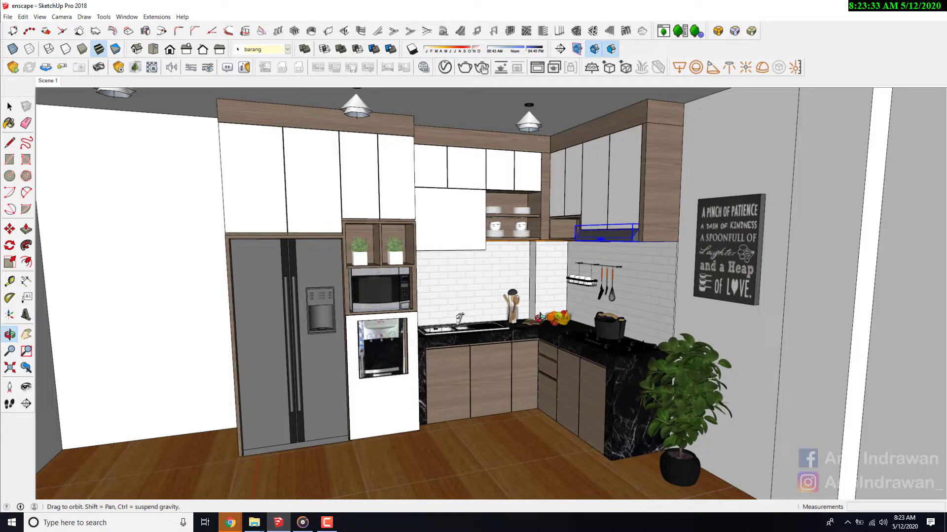
scroll(540, 317, up, 3)
middle_drag(539, 317, 587, 240)
scroll(625, 291, down, 6)
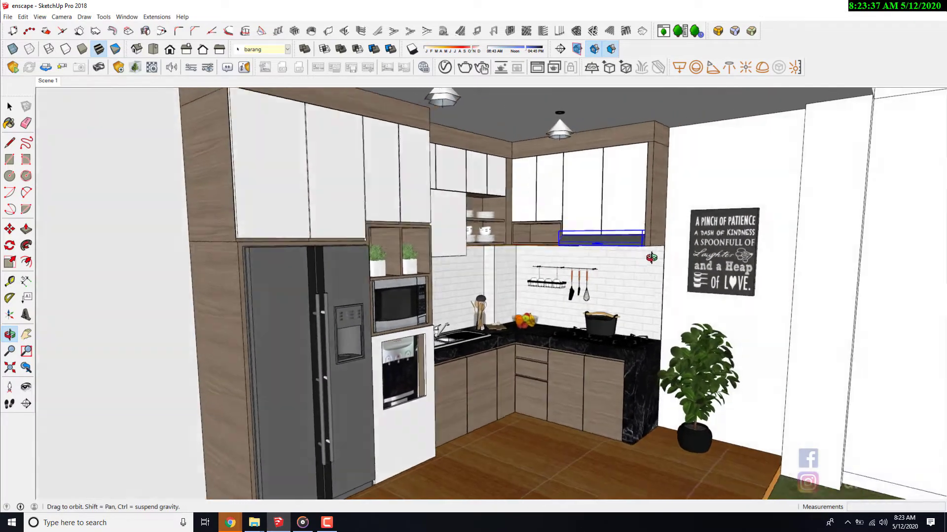
drag(651, 258, 531, 270)
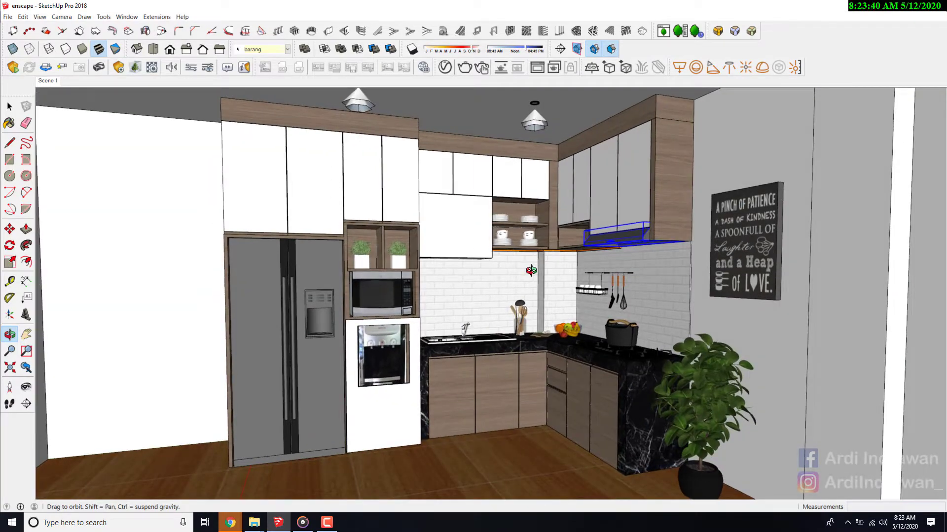
scroll(504, 291, down, 4)
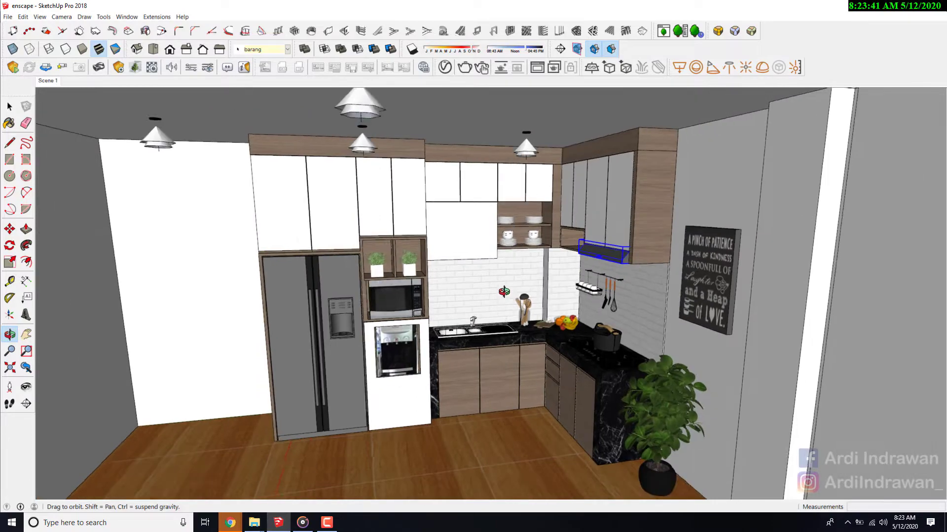
drag(503, 291, 485, 310)
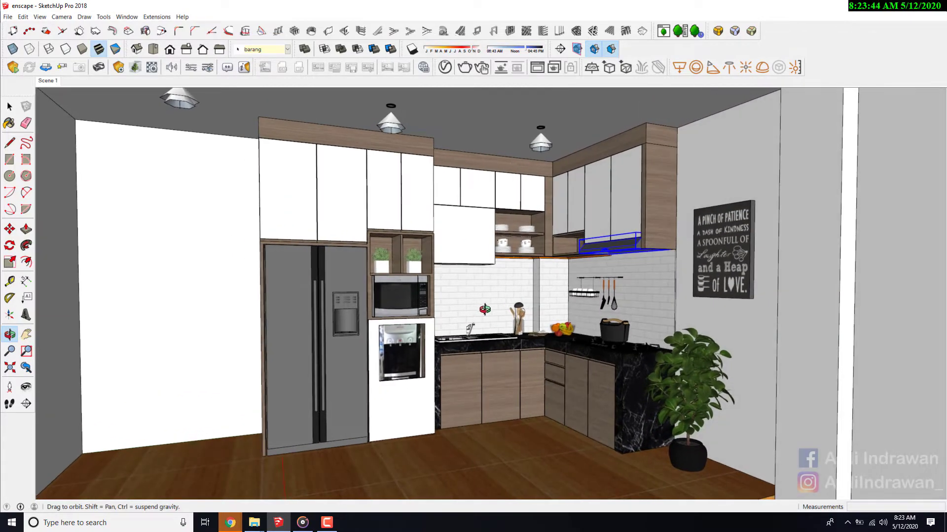
- Launch Enscape for the kitchen scene and fly around the rendered room to check the overall layout
scroll(576, 294, up, 2)
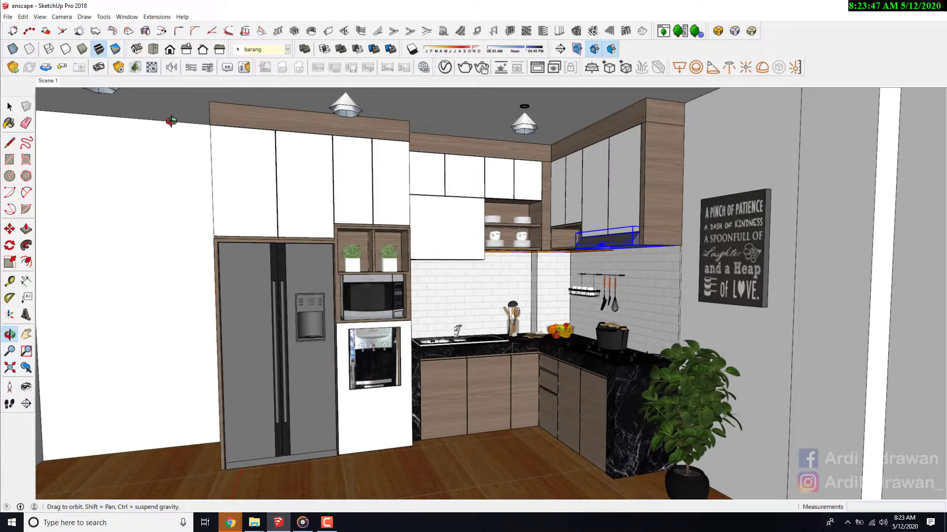
click(13, 68)
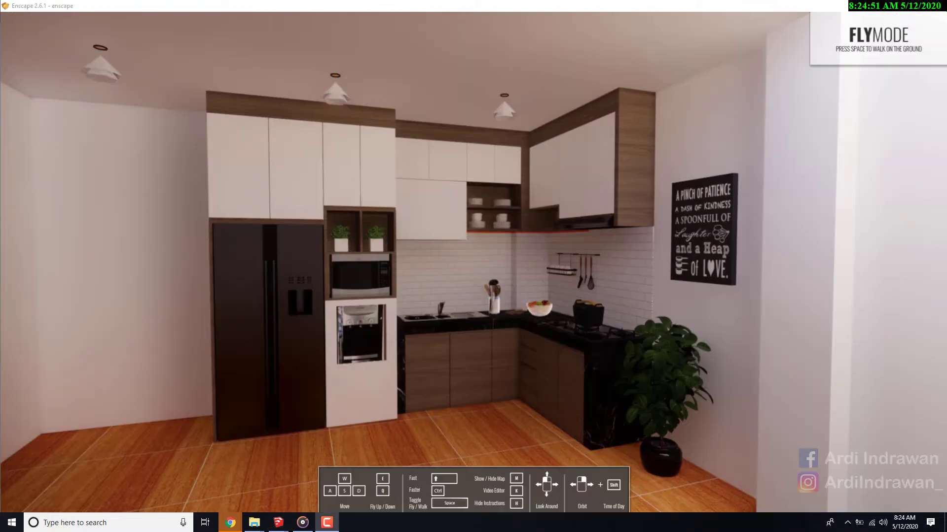
drag(593, 257, 643, 263)
key(w)
key(a)
key(s)
key(w)
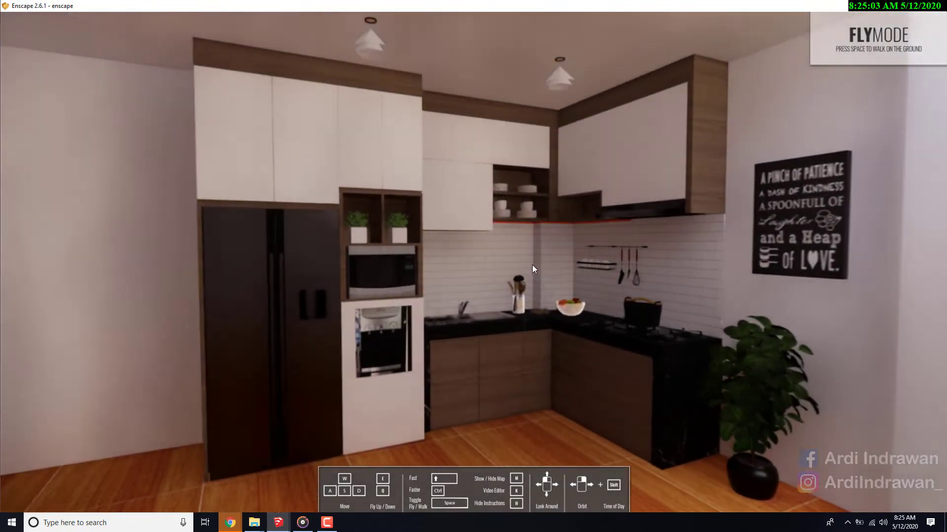
drag(531, 264, 687, 270)
key(s)
key(w)
- Examine the rendered wall cabinets above the sink up close, focusing on the door gaps beside the plate shelves
drag(539, 267, 474, 234)
key(w)
key(w)
key(s)
key(w)
key(w)
key(w)
key(w)
key(s)
key(s)
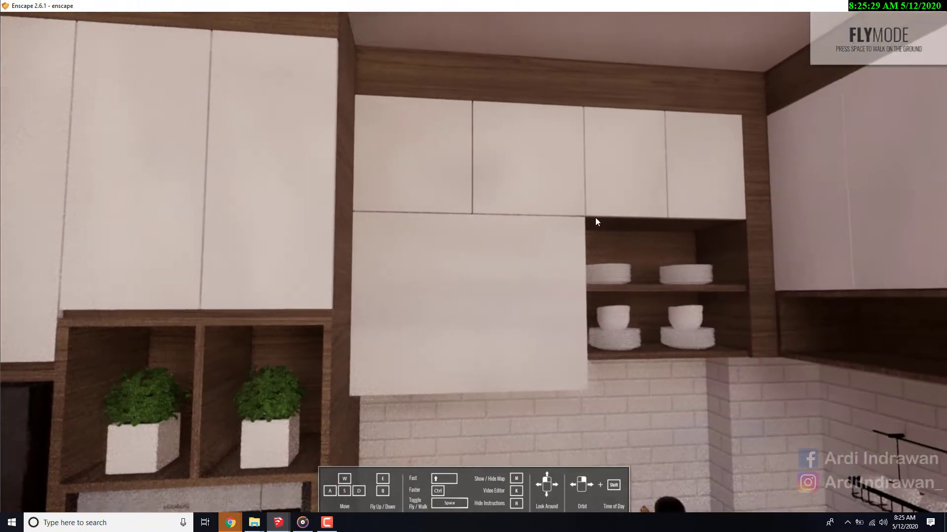
key(s)
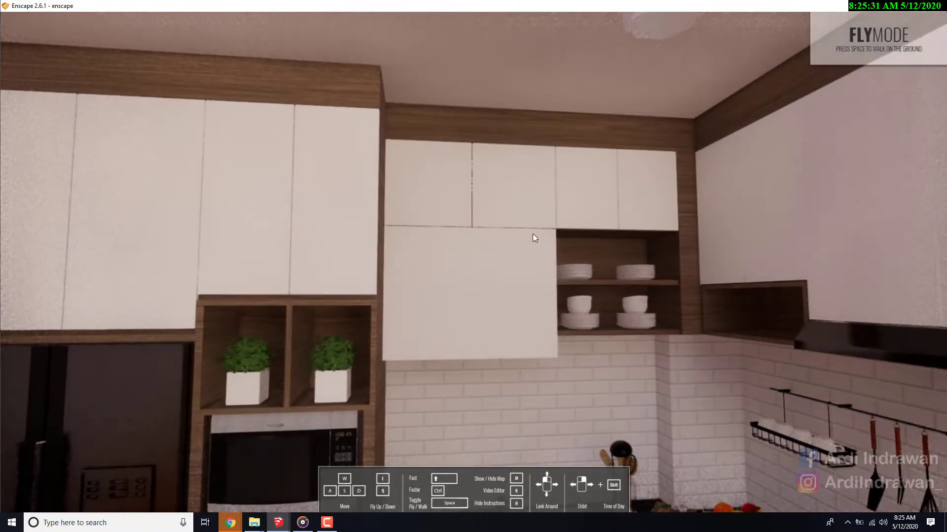
drag(533, 234, 519, 325)
key(s)
key(s)
key(w)
- Switch back to SketchUp and place a guide 2 cm above the lower edge of the small upper cabinet doors
click(883, 8)
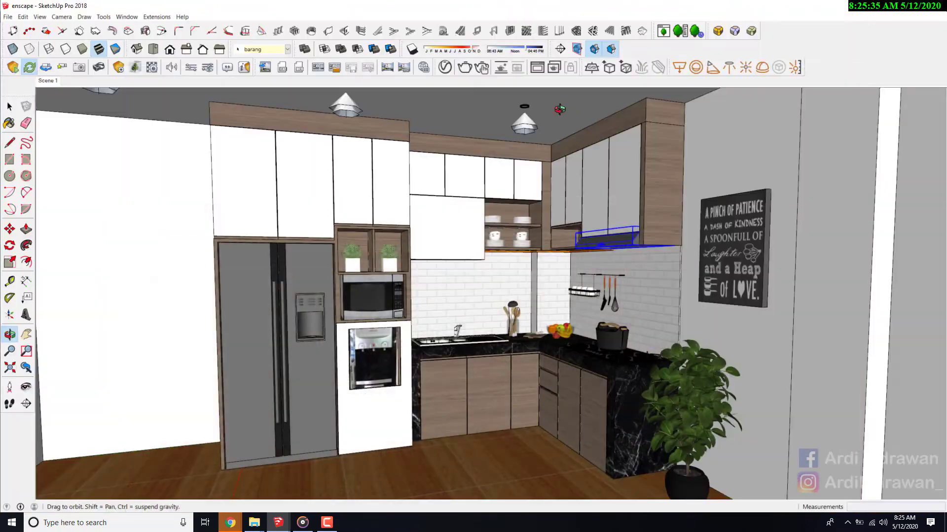
scroll(431, 220, up, 8)
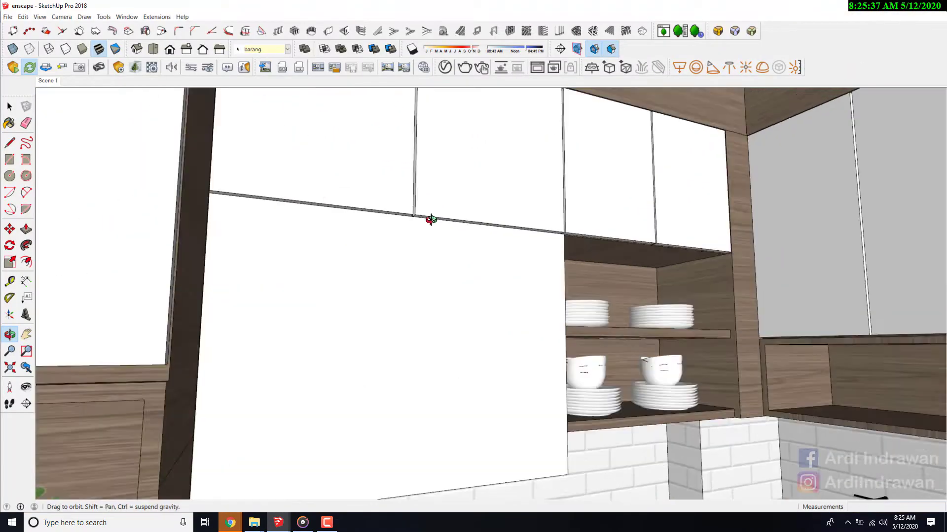
scroll(431, 219, up, 3)
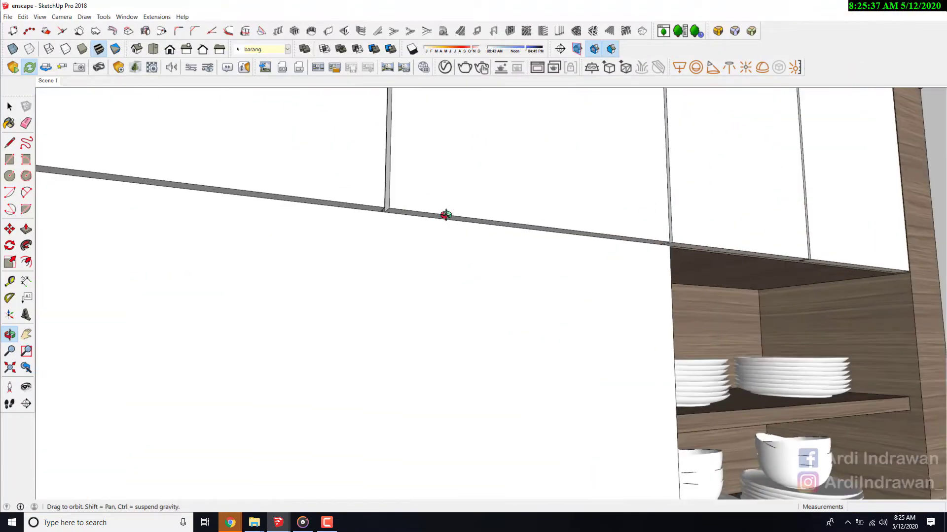
scroll(446, 215, down, 1)
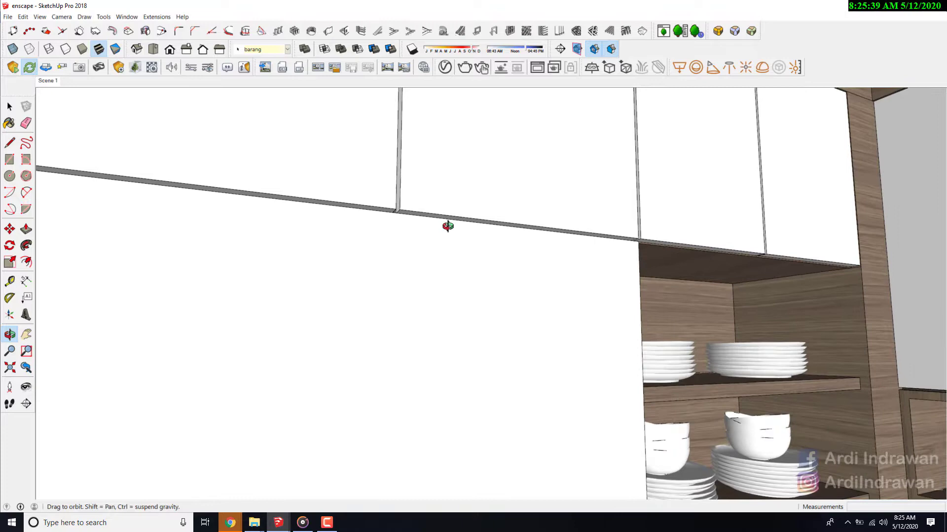
key(t)
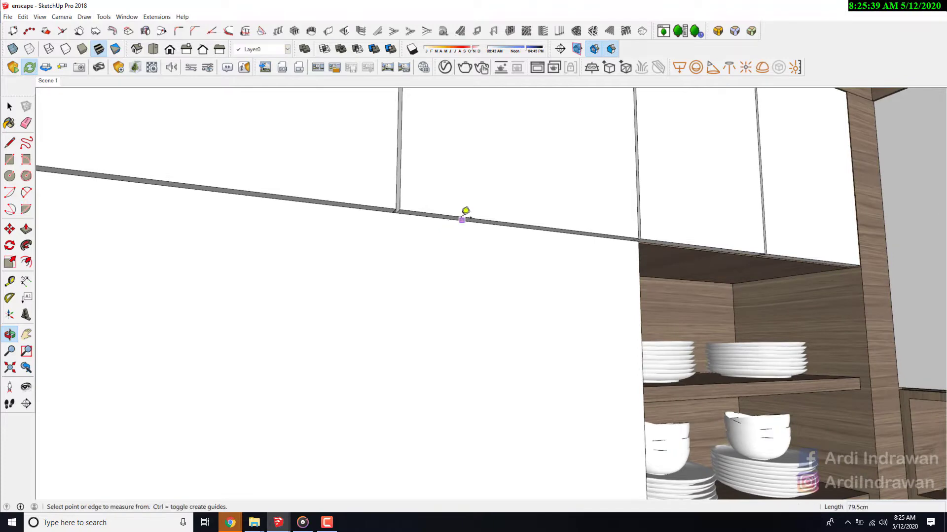
click(466, 220)
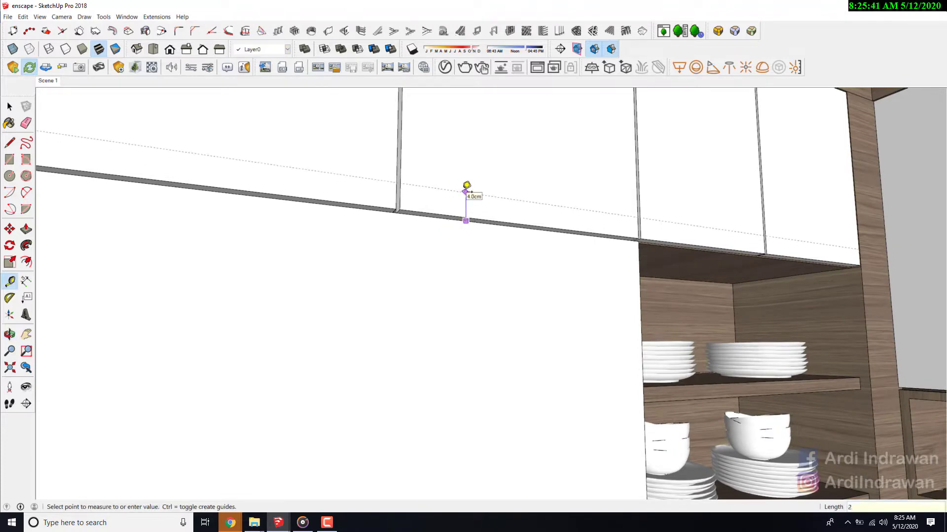
text(2)
key(Return)
key(space)
triple_click(462, 194)
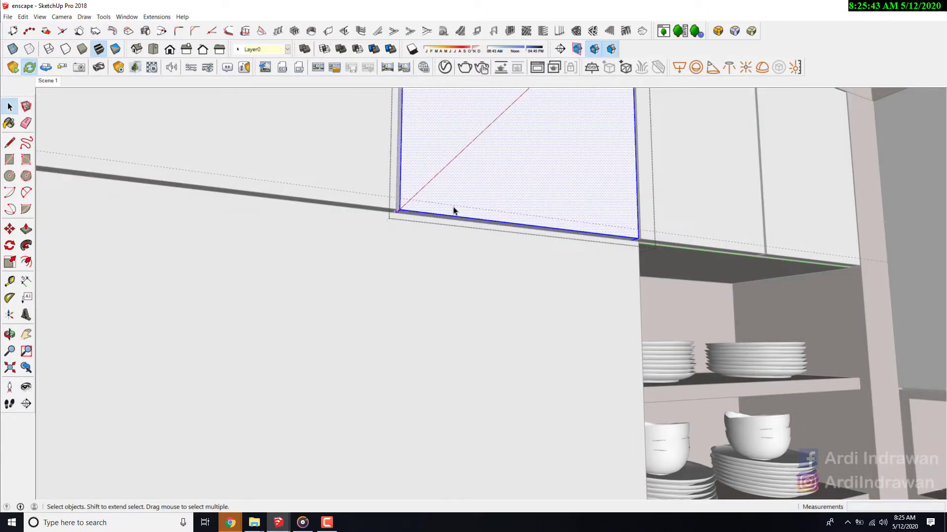
scroll(453, 212, up, 1)
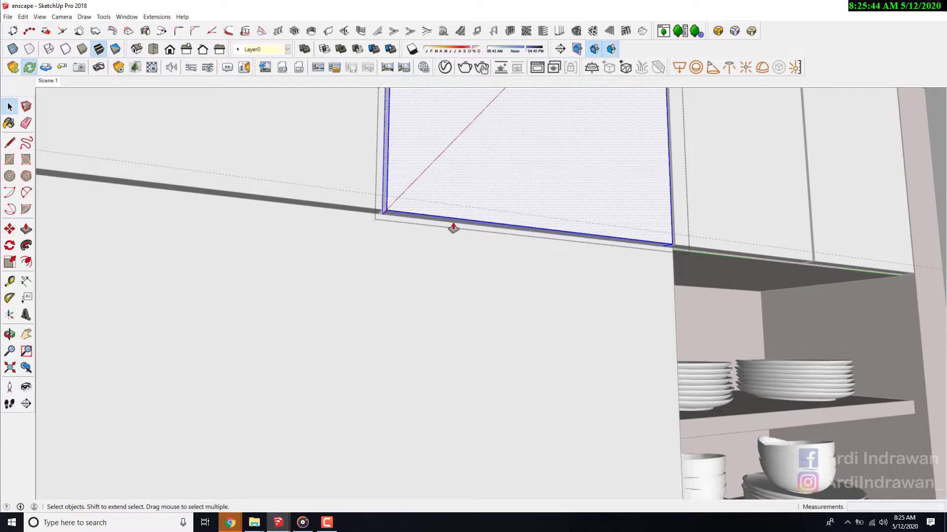
key(p)
click(453, 228)
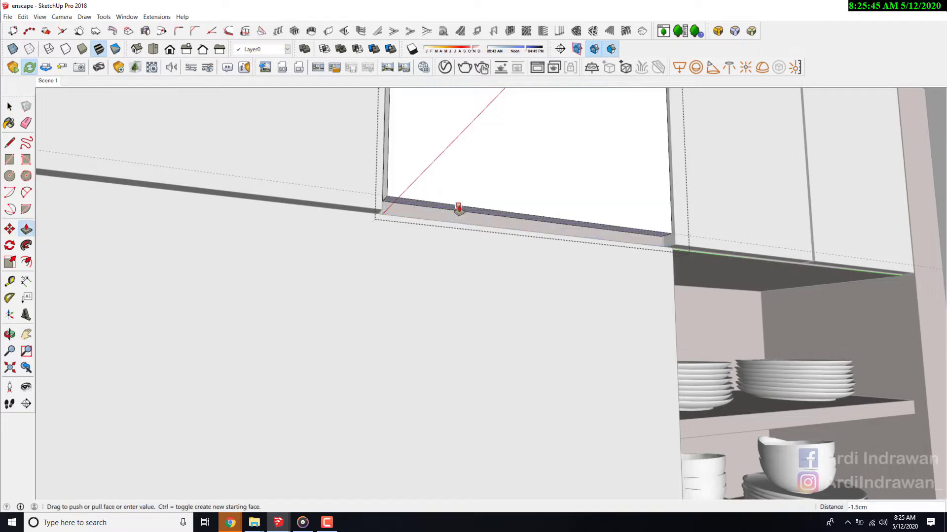
key(space)
key(Escape)
- Try to scale the two small doors above the large cabinet door so their lower edges meet the guide
click(428, 211)
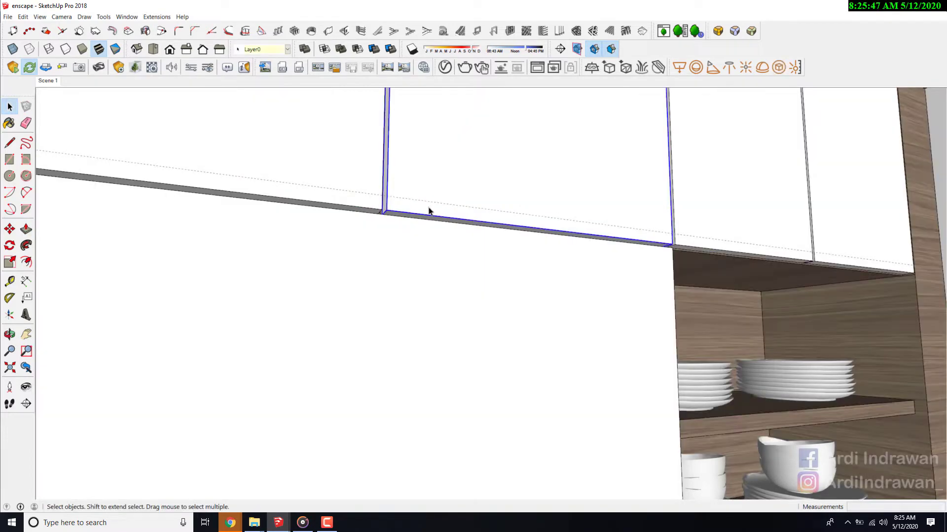
shift+click(362, 212)
scroll(361, 212, up, 1)
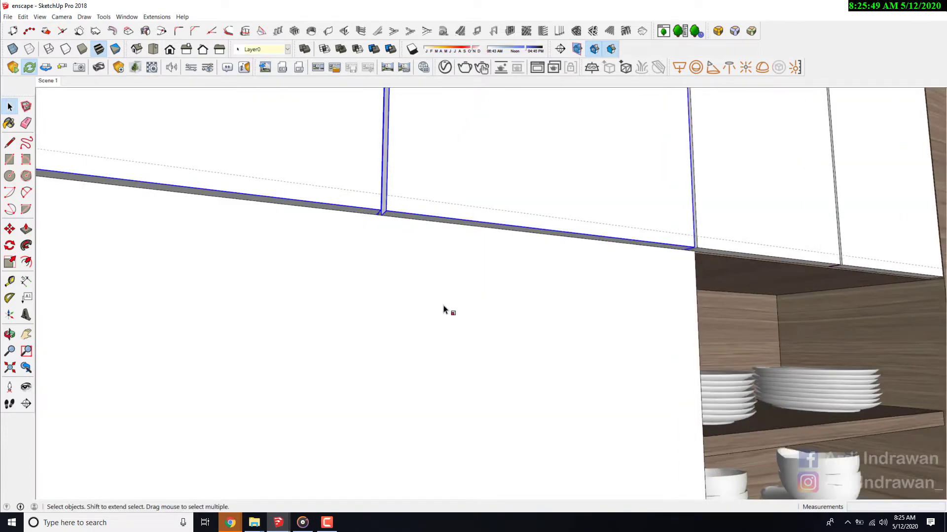
key(s)
drag(381, 214, 409, 196)
key(space)
scroll(451, 217, down, 2)
click(467, 227)
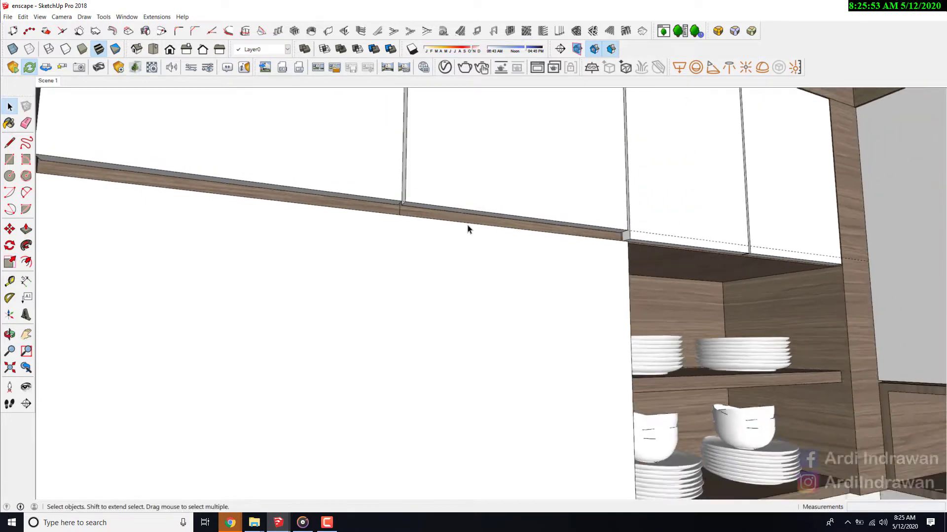
scroll(467, 229, down, 3)
scroll(697, 239, up, 4)
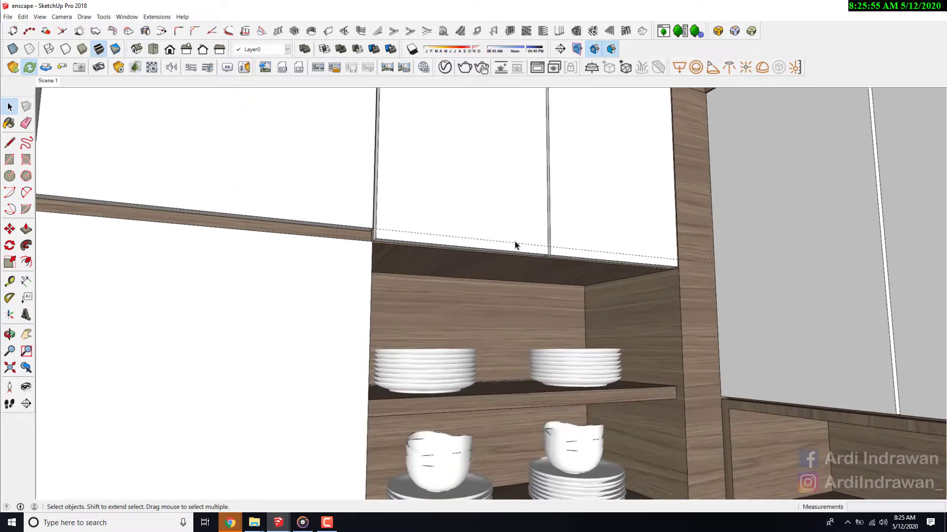
scroll(516, 245, down, 3)
scroll(465, 236, up, 3)
scroll(452, 239, up, 3)
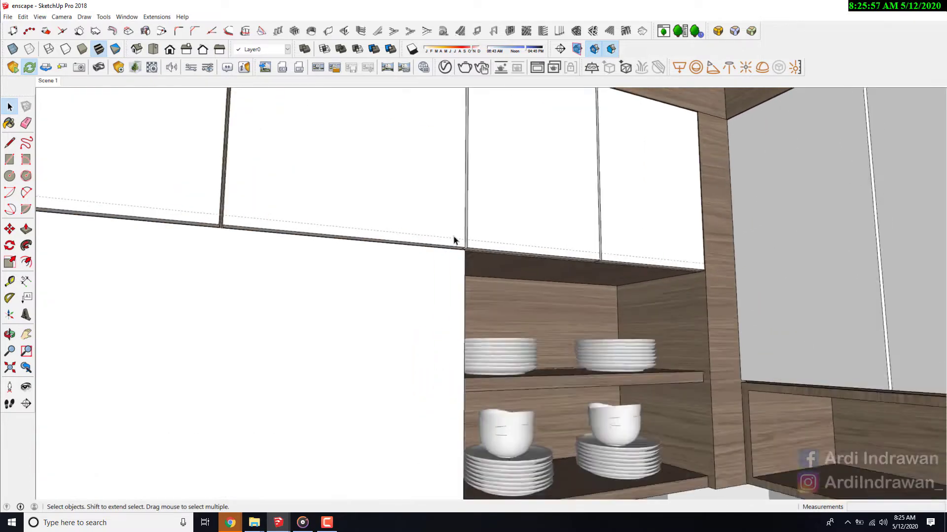
- Place a second guide across the large cabinet door, offset downward from the lower edge of the doors above it
middle_drag(429, 286, 337, 304)
scroll(372, 296, up, 3)
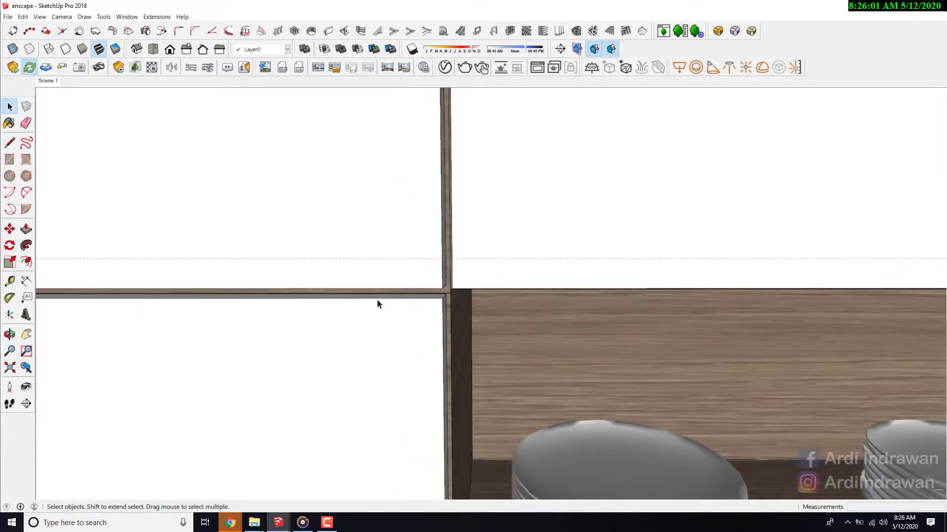
key(r)
key(t)
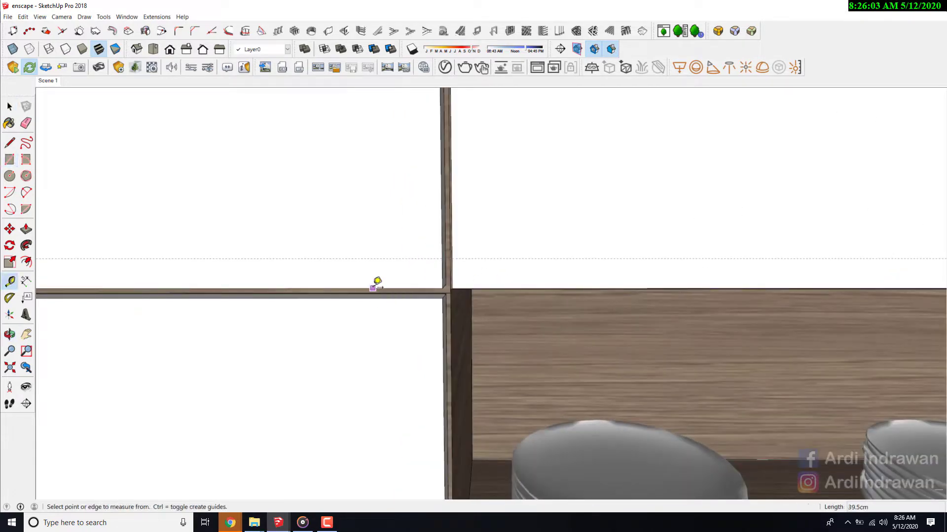
click(374, 289)
key(Return)
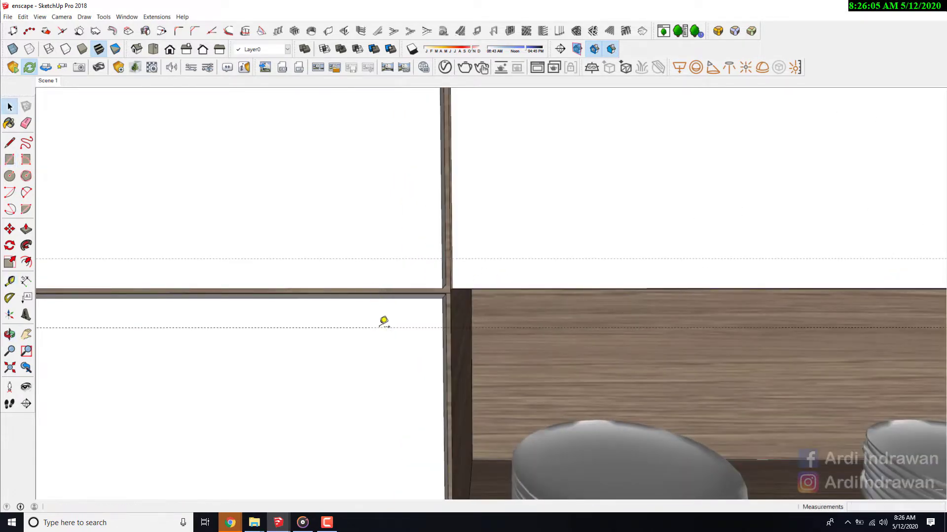
- Scale the large cabinet door down from its top edge to the lower guide to open a finger gap
key(space)
click(374, 308)
scroll(622, 251, down, 1)
scroll(622, 252, down, 1)
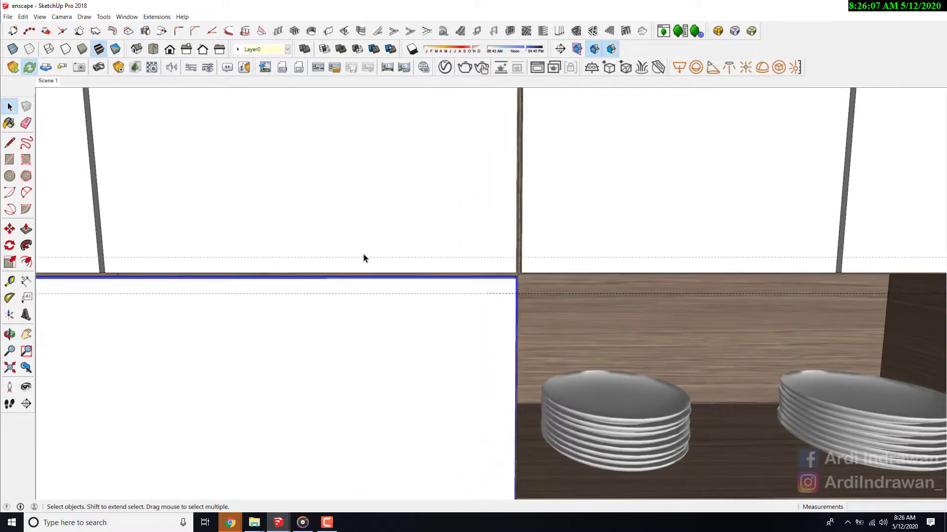
scroll(547, 264, up, 1)
key(s)
scroll(117, 269, up, 1)
drag(241, 281, 238, 298)
key(space)
scroll(565, 201, down, 3)
scroll(574, 205, down, 2)
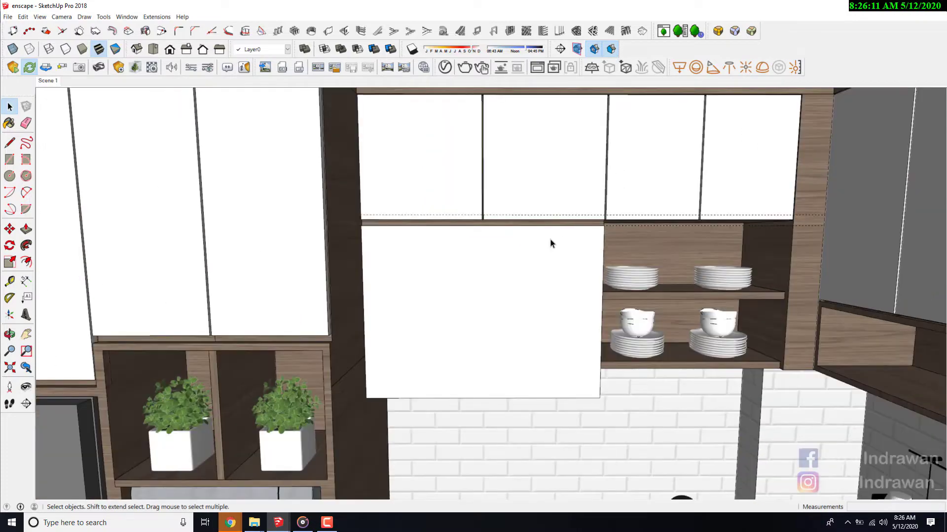
- Remove the guides across the wall cabinets and restore the saved Scene 1 view
scroll(544, 254, down, 2)
scroll(500, 231, up, 3)
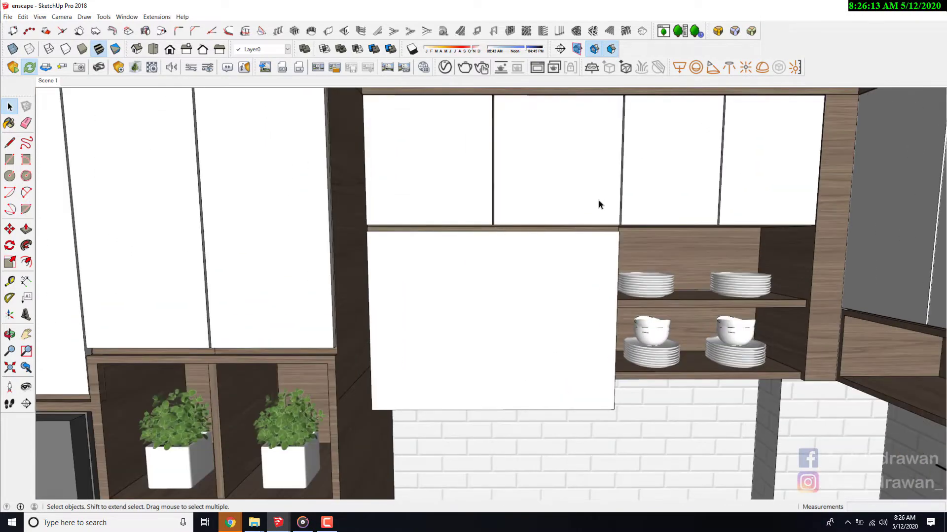
scroll(597, 205, down, 2)
scroll(395, 162, up, 3)
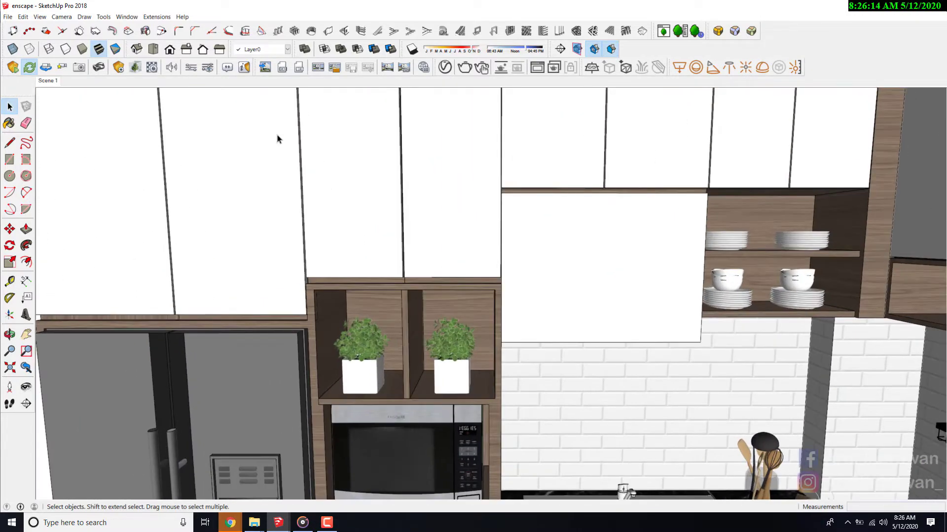
click(46, 81)
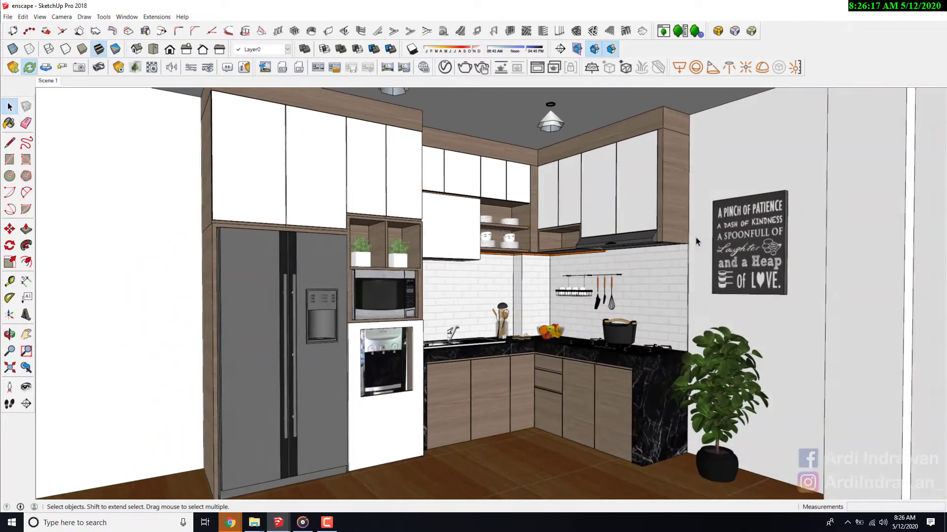
- Move the range hood up so its top meets the underside of the wall cabinet
scroll(697, 242, up, 6)
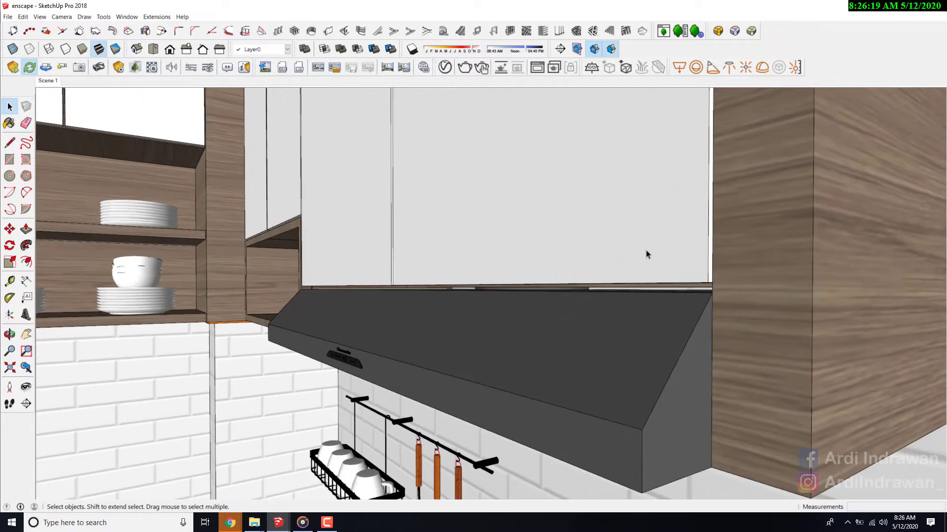
scroll(646, 256, up, 1)
scroll(646, 262, down, 1)
scroll(646, 264, up, 3)
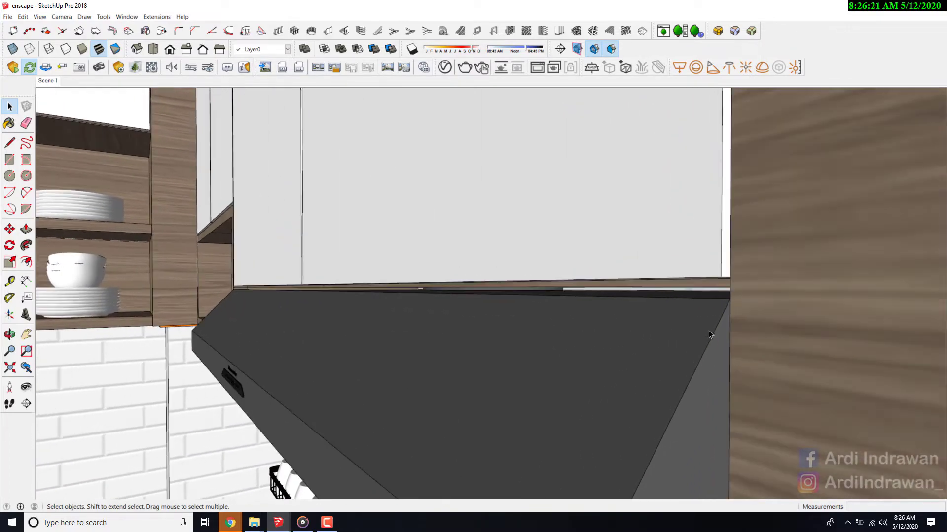
click(708, 330)
scroll(714, 306, up, 1)
key(m)
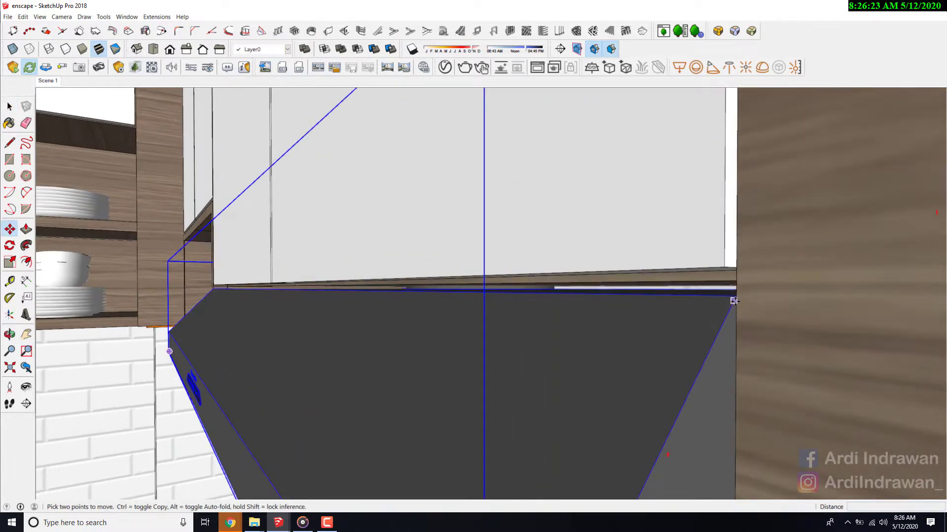
click(734, 301)
click(735, 286)
key(space)
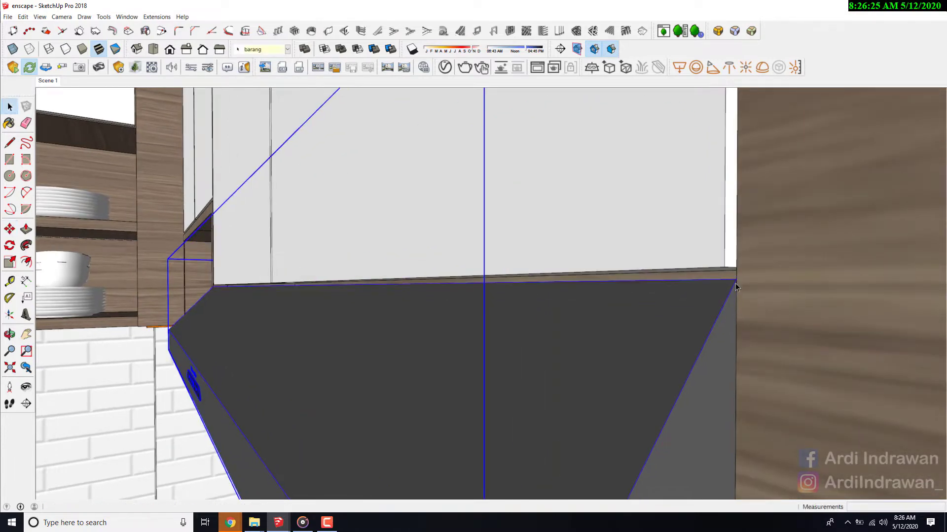
- Place a guide parallel to and above the lower edge of the cabinet doors over the range hood
scroll(679, 262, down, 2)
scroll(695, 270, up, 2)
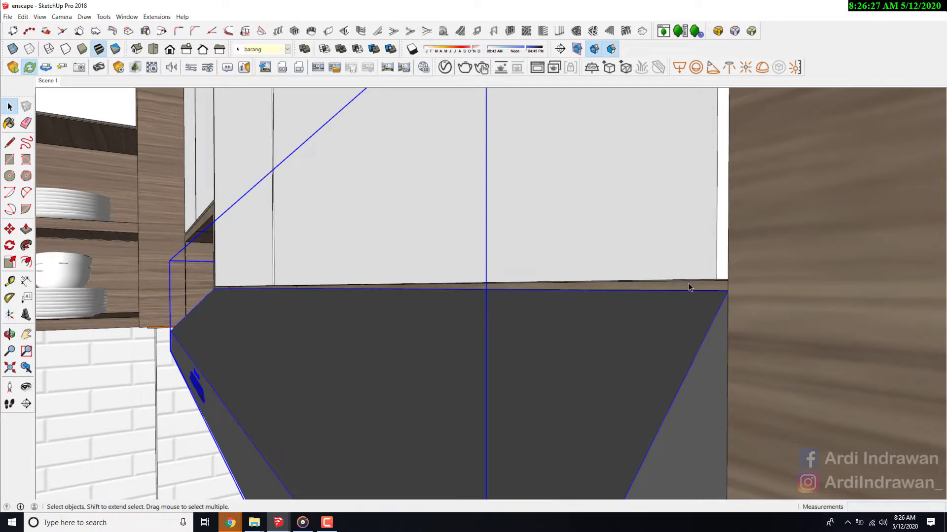
key(t)
click(689, 290)
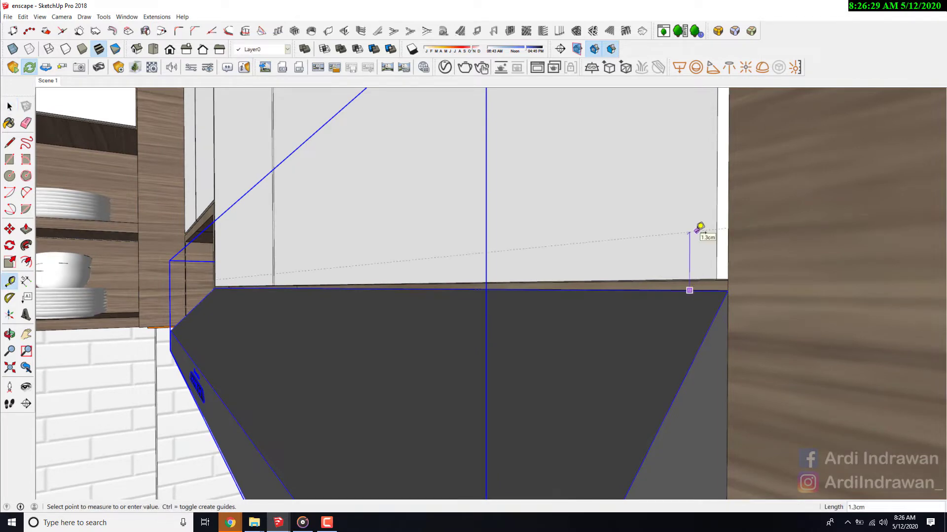
key(Escape)
key(space)
scroll(697, 236, down, 1)
- Push the underside of the cabinet door over the range hood up to the guide, leaving a gap above the hood
middle_drag(697, 236, 706, 259)
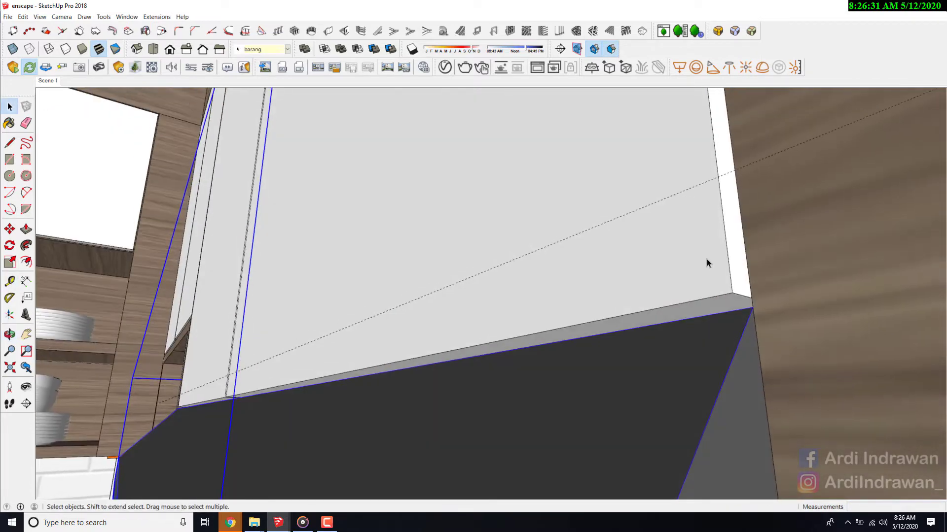
click(706, 259)
double_click(717, 277)
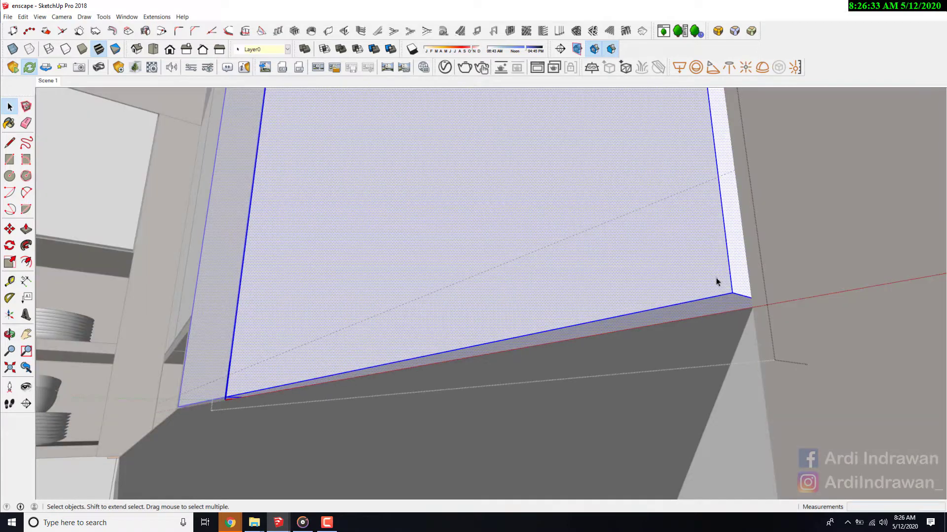
key(p)
click(717, 309)
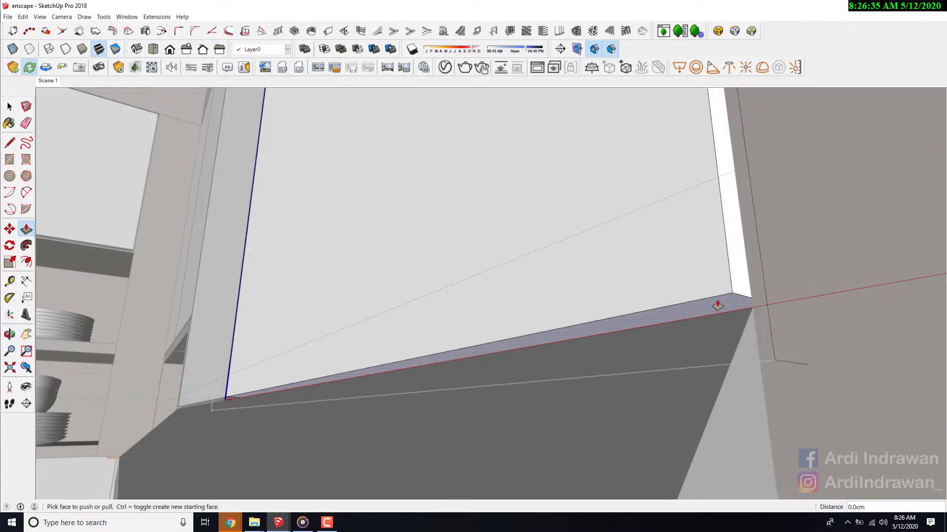
click(707, 193)
key(space)
click(697, 265)
scroll(697, 265, down, 7)
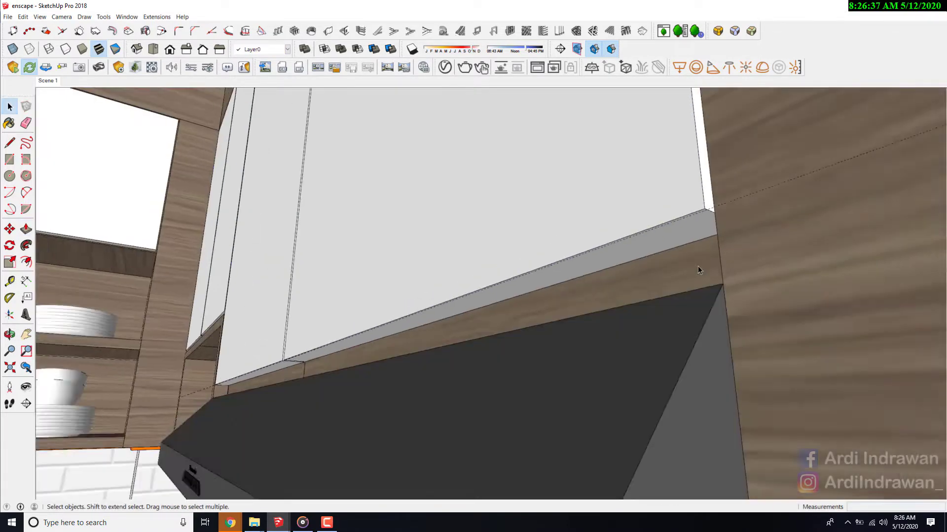
scroll(691, 263, down, 4)
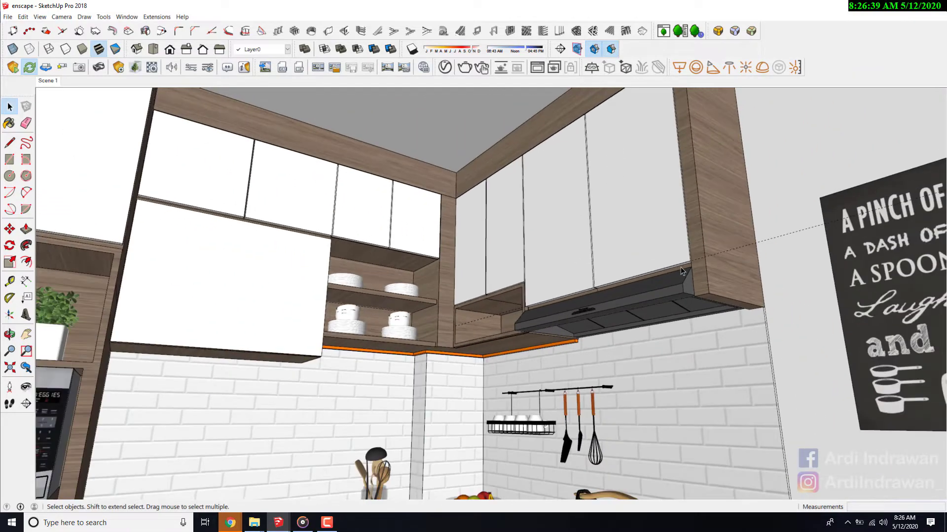
- Pull the SketchUp view back and turn the camera until the whole kitchen with ceiling lamps and plant is framed
mouse_move(629, 279)
middle_down()
mouse_move(584, 194)
mouse_move(513, 194)
mouse_move(446, 103)
mouse_move(436, 255)
mouse_move(463, 311)
mouse_move(580, 271)
mouse_move(579, 230)
mouse_move(576, 286)
mouse_move(562, 262)
mouse_move(474, 279)
middle_up()
scroll(482, 110, down, 5)
scroll(463, 310, down, 3)
scroll(473, 306, up, 2)
click(26, 387)
drag(255, 339, 256, 301)
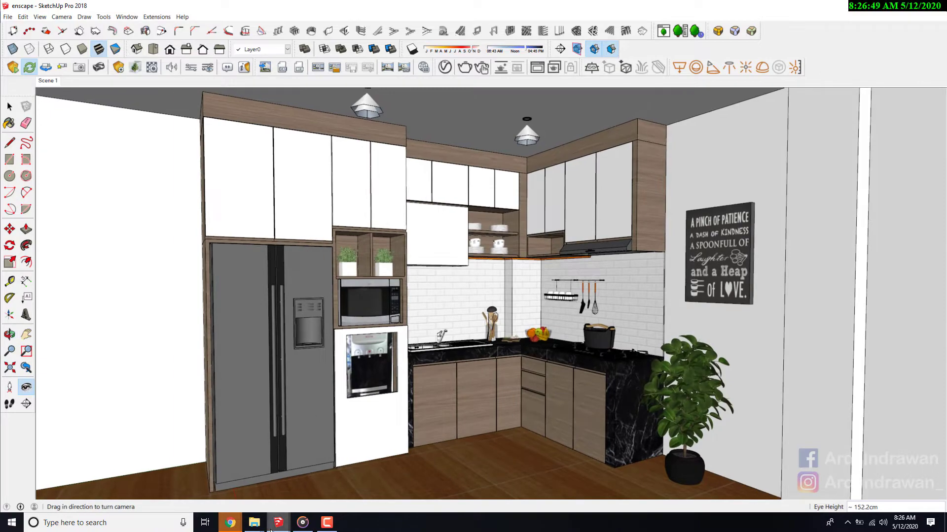
- Switch to the Enscape preview and fly around the room to examine the fridge wall, floor, cabinets and range hood
mouse_move(277, 524)
click(297, 478)
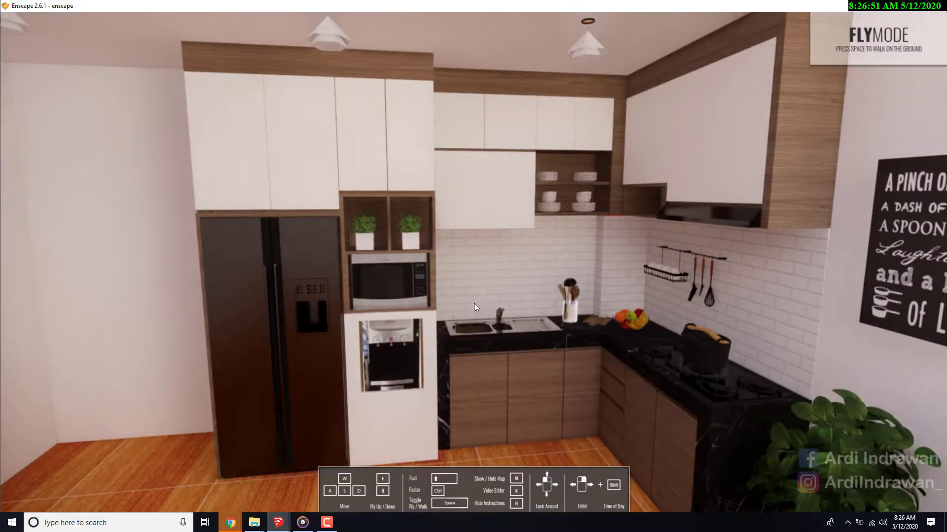
drag(500, 287, 389, 328)
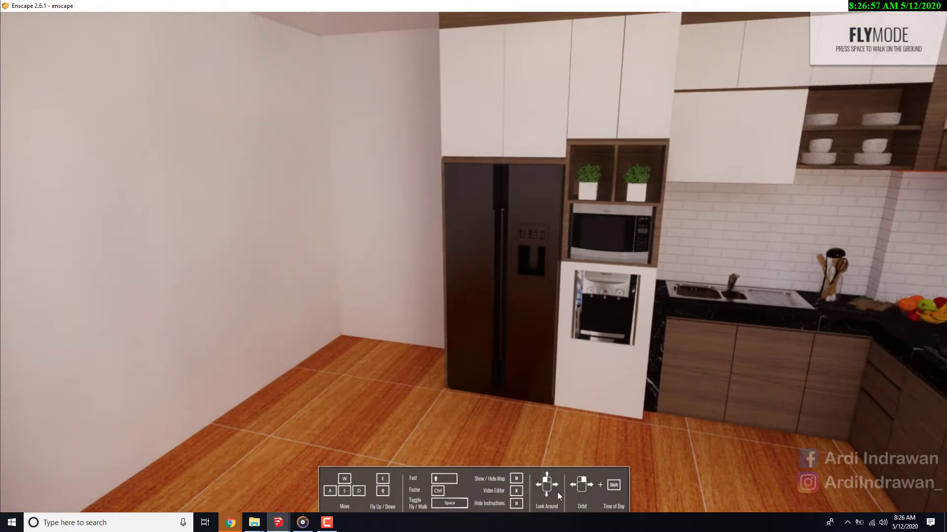
drag(548, 484, 418, 451)
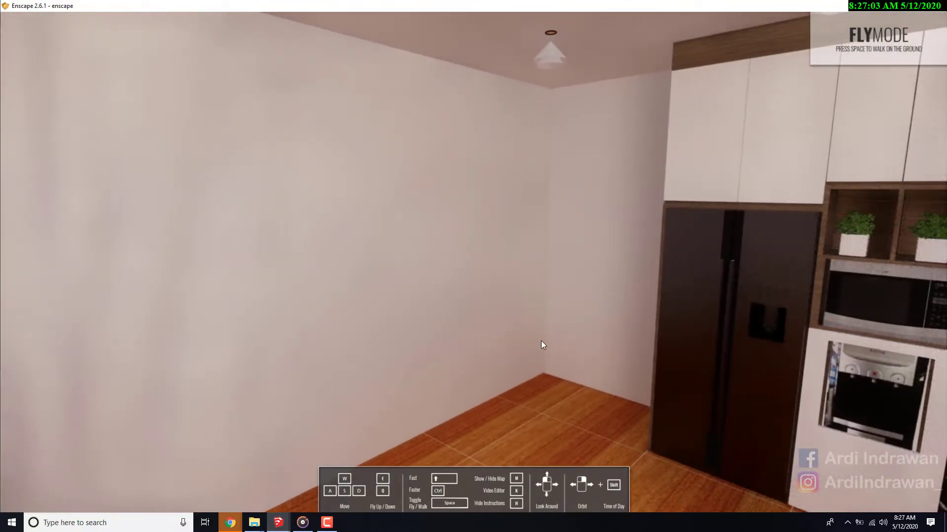
mouse_move(540, 341)
right_down()
mouse_move(561, 335)
mouse_move(543, 346)
right_up()
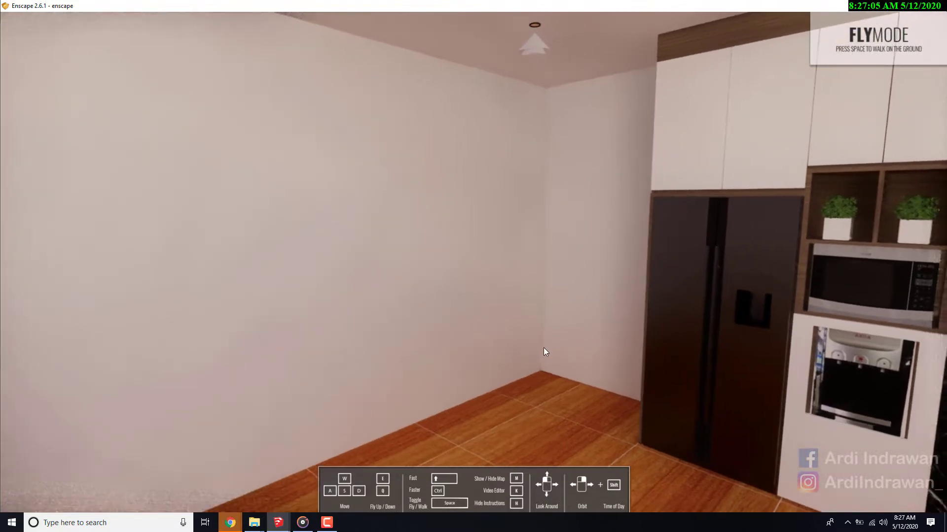
key(q)
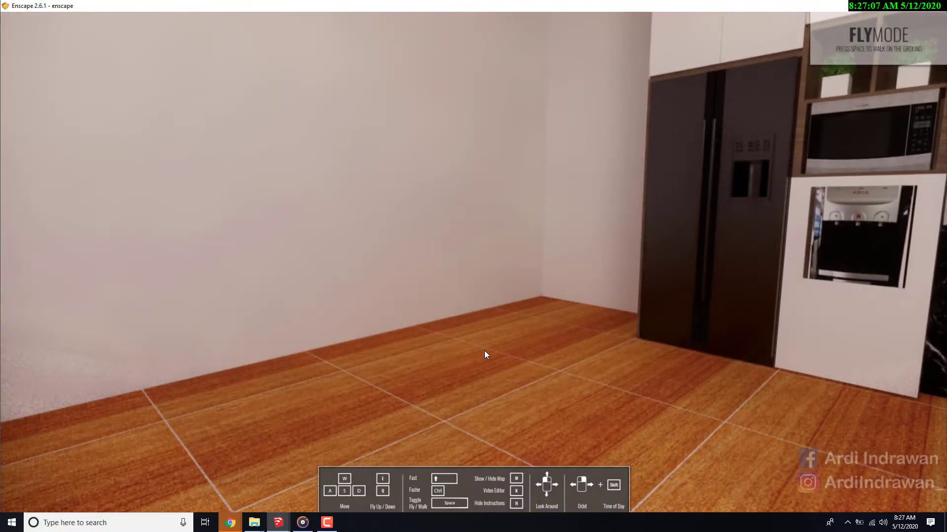
key(w)
drag(776, 255, 456, 265)
key(q)
key(e)
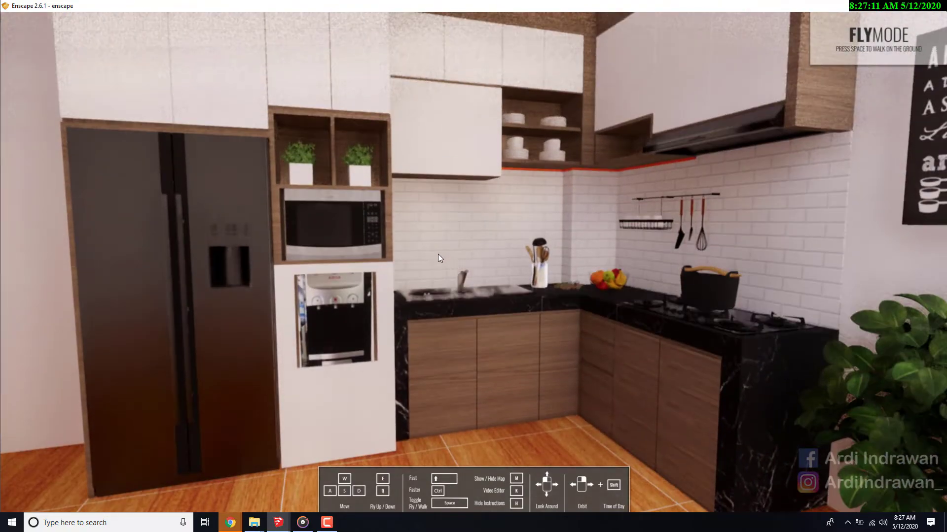
key(s)
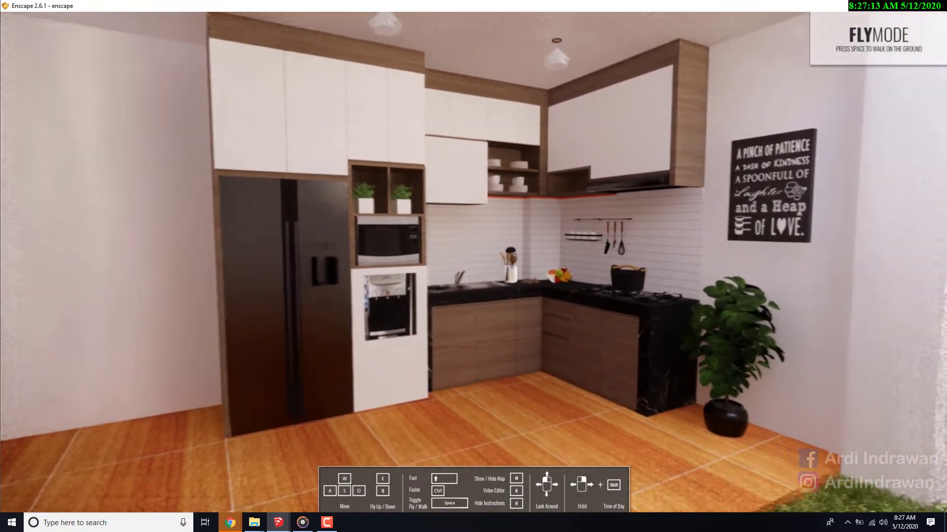
drag(456, 265, 472, 298)
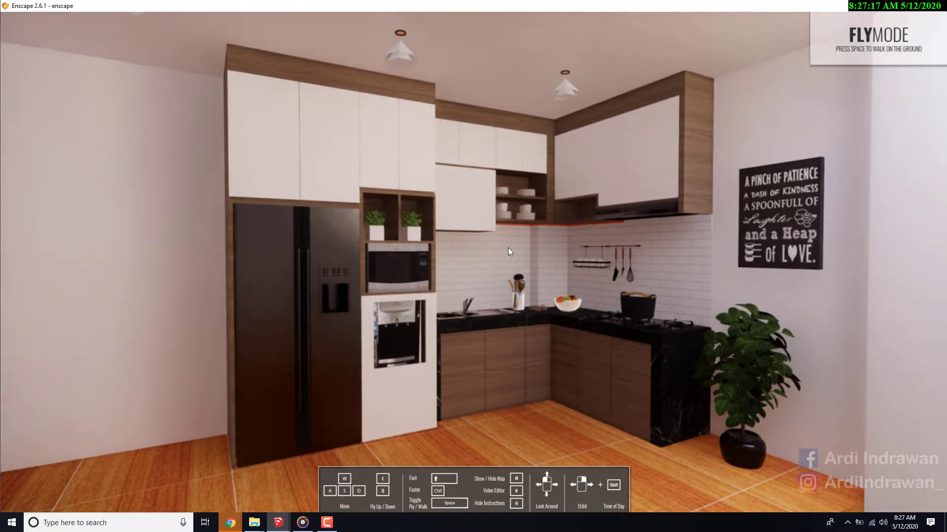
- Adjust the time of day in the Enscape preview to about 13:06
shift+right_drag(508, 247, 541, 247)
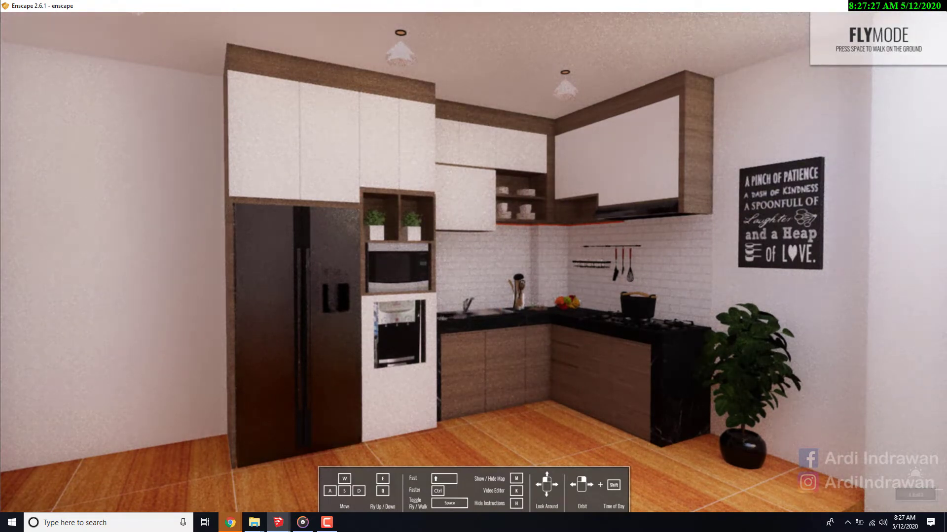
shift+right_drag(909, 481, 904, 481)
shift+right_drag(538, 248, 540, 248)
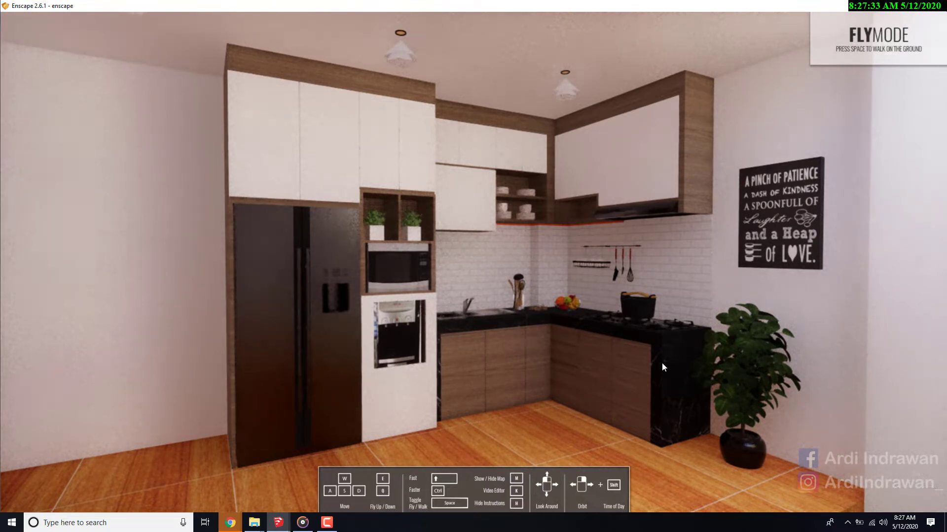
shift+right_drag(541, 247, 542, 248)
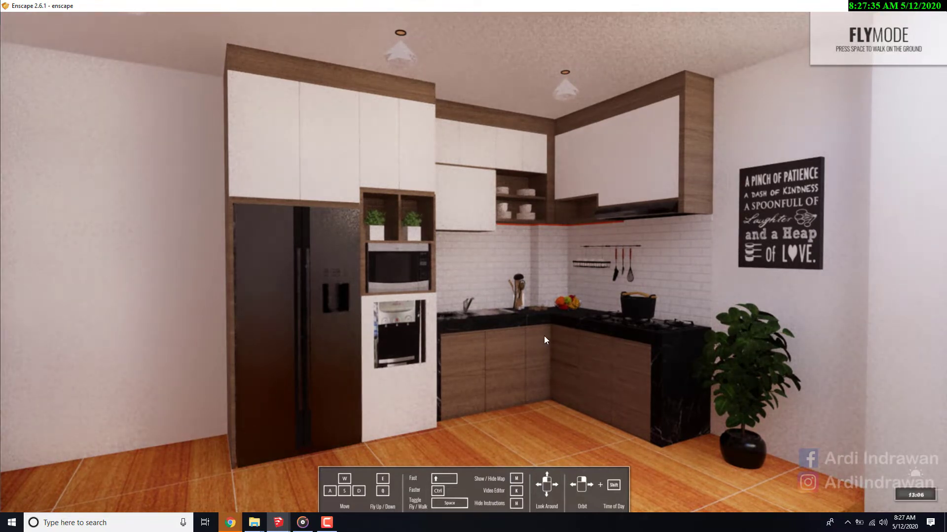
- Reframe the Enscape preview camera and examine the lighting on the whole kitchen
drag(432, 328, 454, 322)
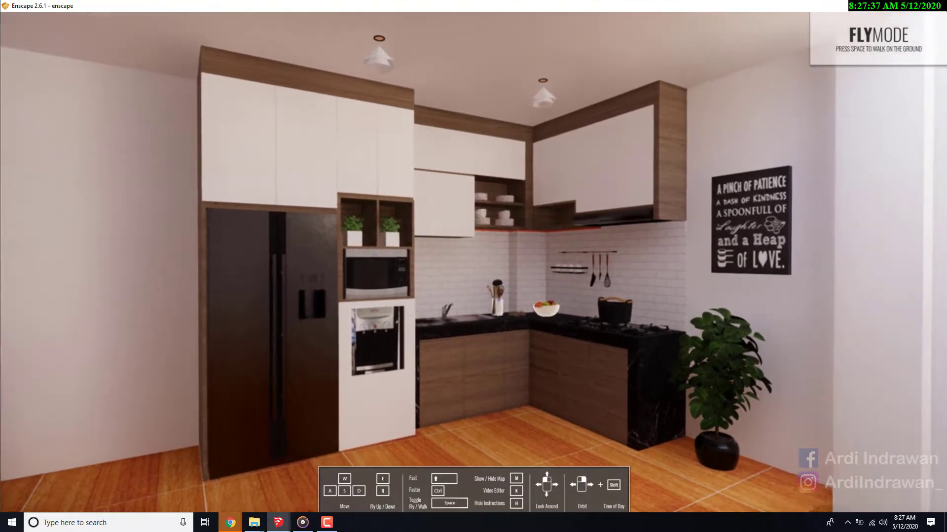
drag(492, 374, 492, 378)
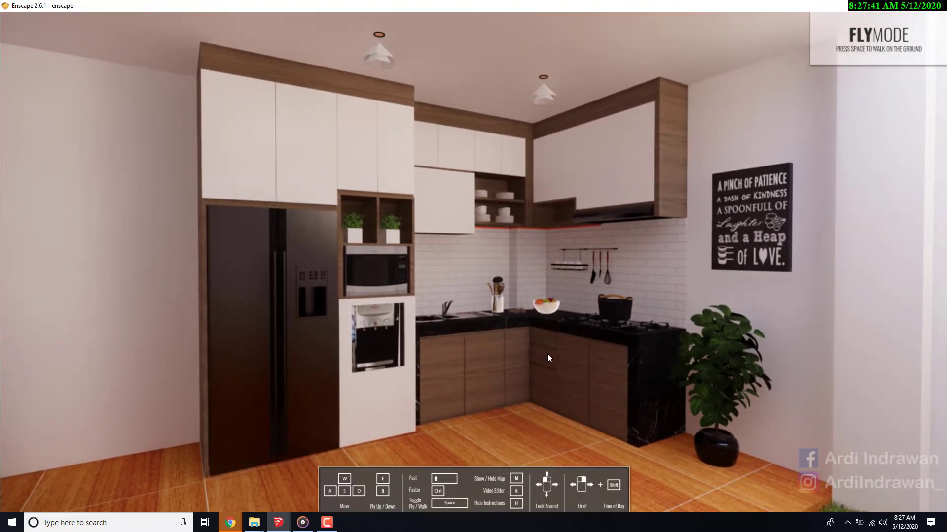
key(w)
drag(537, 348, 549, 341)
key(s)
key(w)
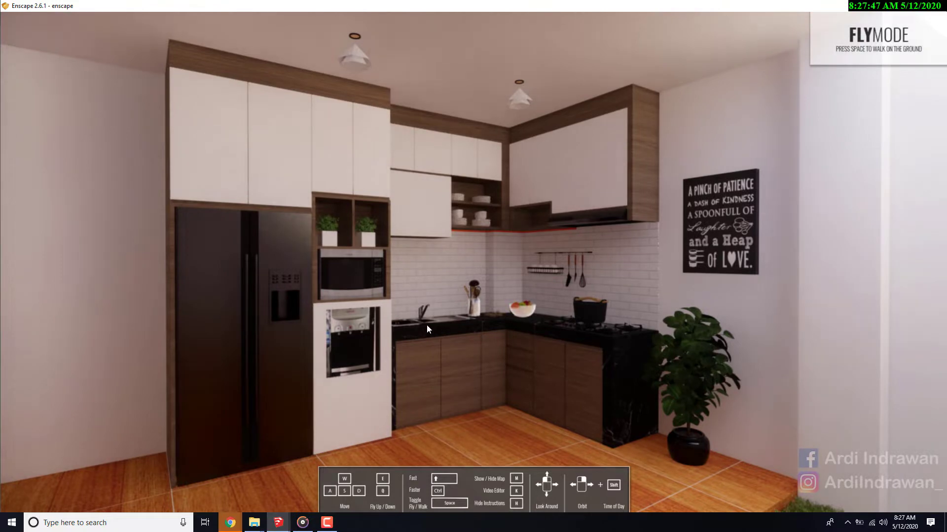
- Reduce Enscape and SketchUp from full screen to floating windows, with SketchUp at full screen height and its materials tray within it
click(910, 5)
mouse_move(502, 10)
mouse_down()
mouse_move(687, 60)
mouse_move(708, 86)
mouse_up()
click(10, 106)
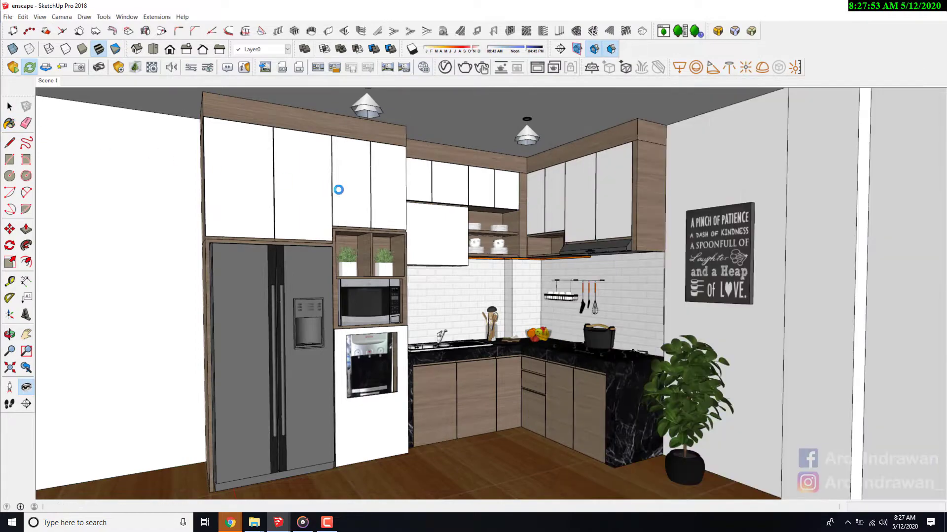
key(b)
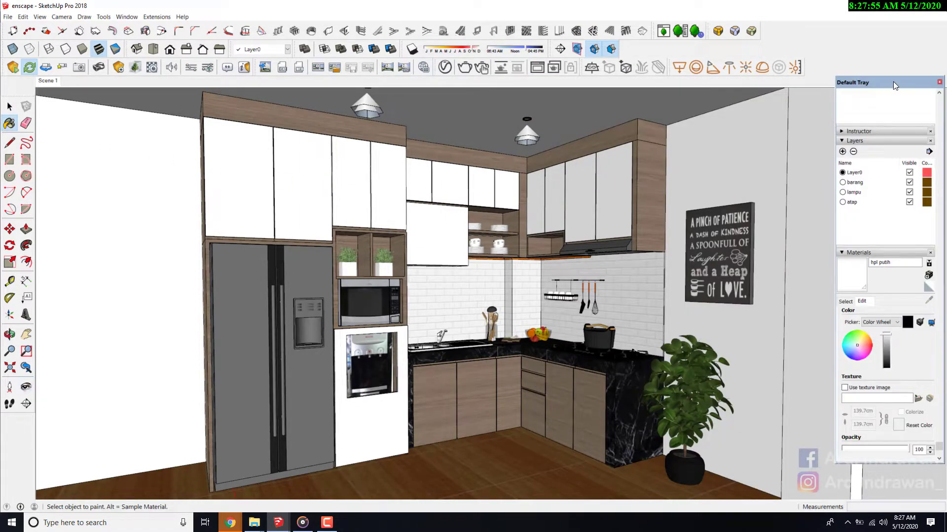
drag(895, 85, 436, 119)
click(915, 8)
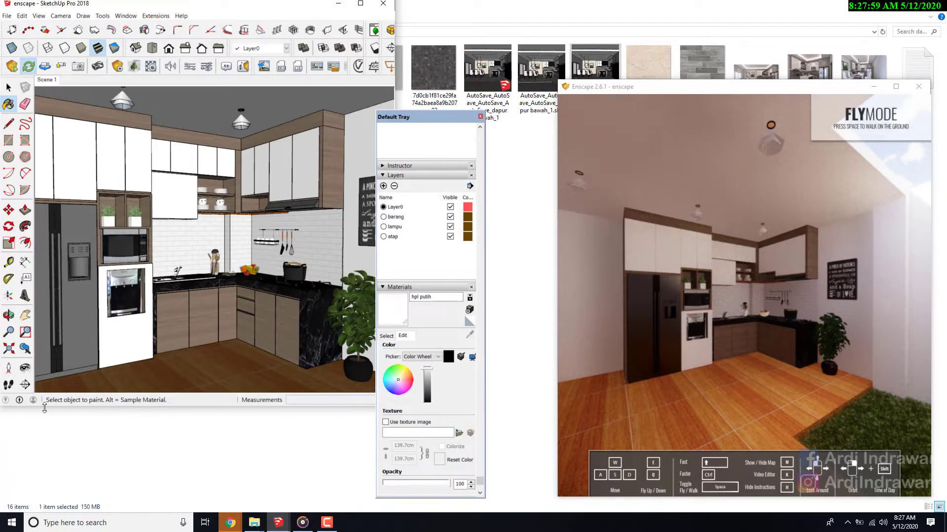
drag(44, 408, 45, 514)
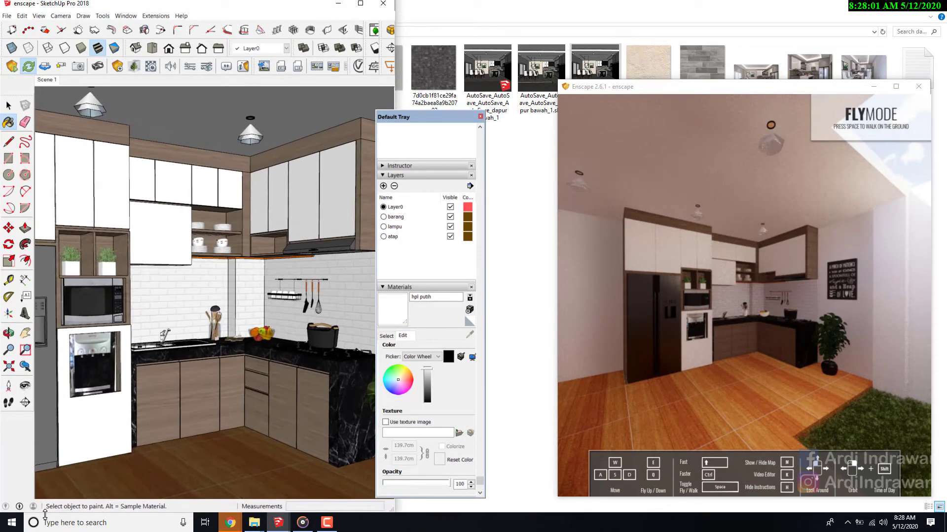
drag(440, 128, 175, 128)
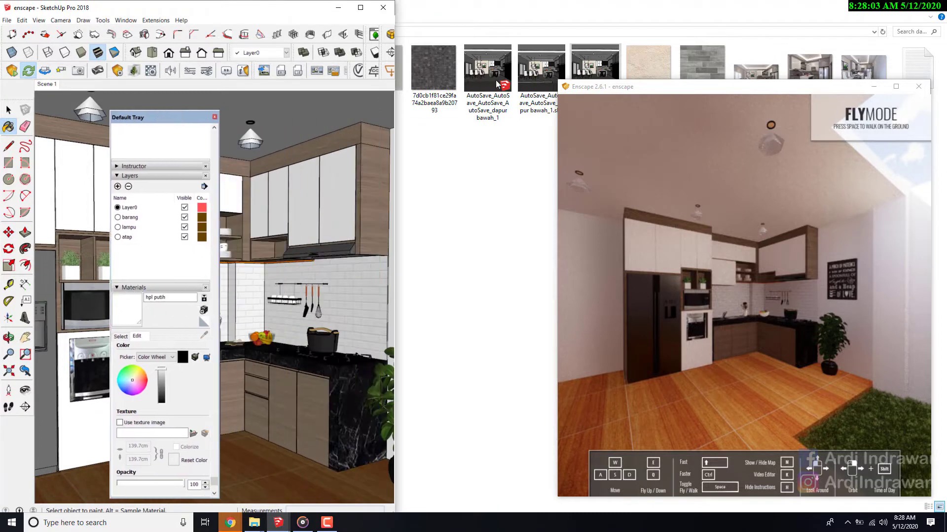
- Arrange and resize the Enscape and SketchUp windows side by side, moving the materials tray clear of the SketchUp model view
drag(602, 89, 601, 14)
drag(558, 275, 451, 256)
drag(397, 240, 451, 240)
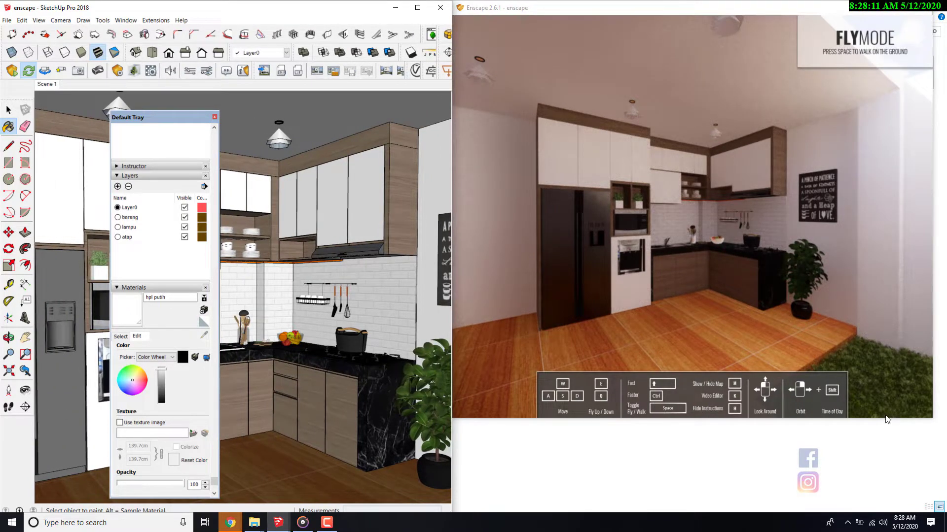
drag(892, 426, 893, 513)
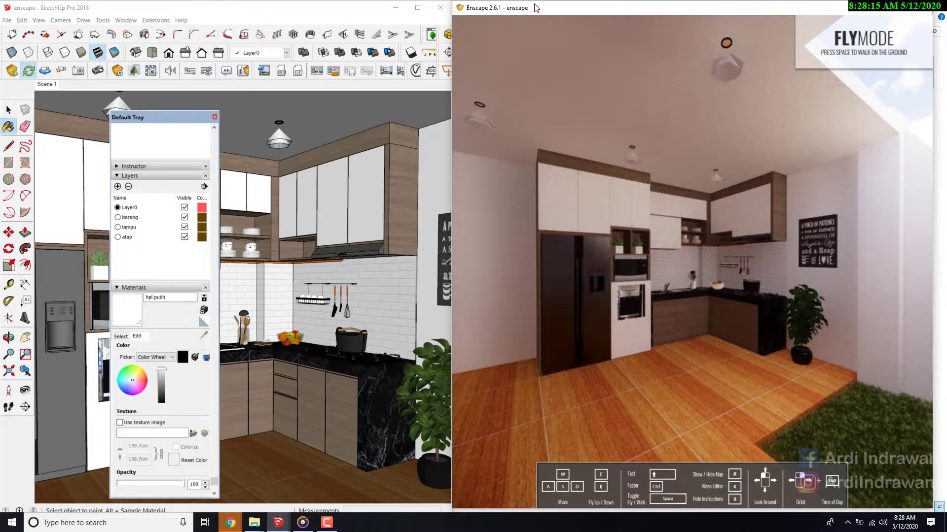
drag(565, 11, 576, 11)
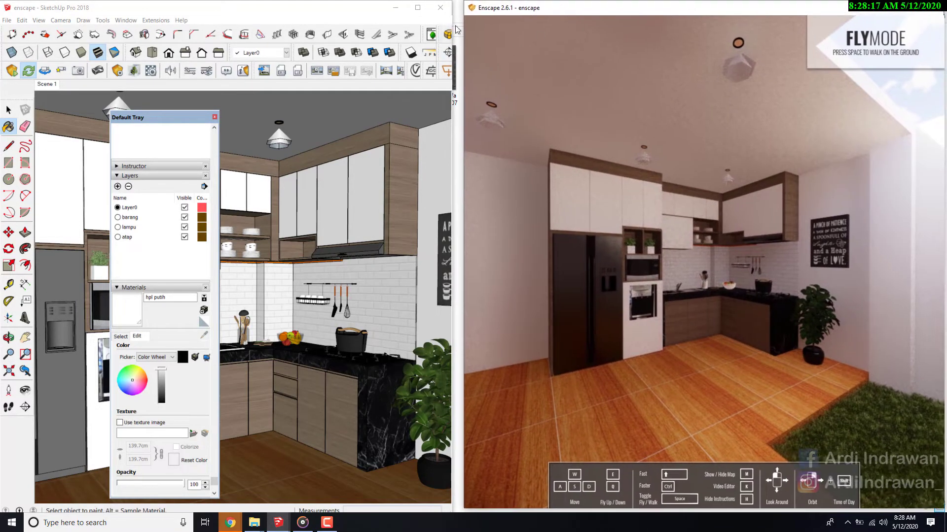
drag(454, 15, 471, 15)
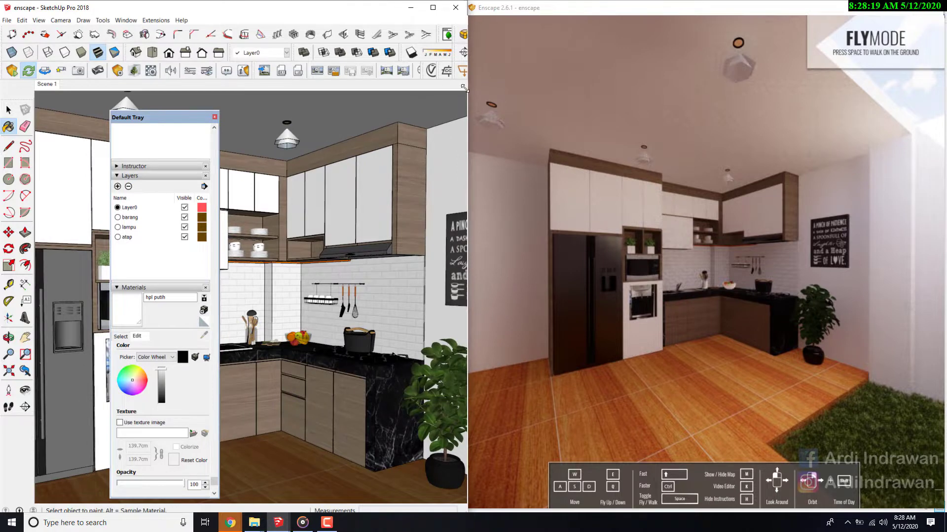
click(512, 104)
mouse_move(173, 115)
mouse_down()
mouse_move(779, 114)
mouse_move(848, 151)
mouse_move(902, 123)
mouse_up()
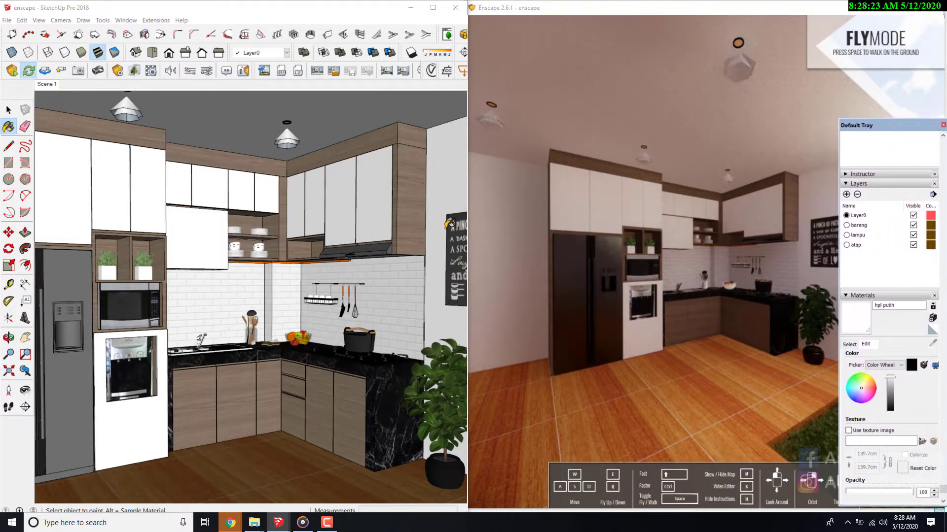
- Bring the Enscape preview camera closer to the kitchen to examine the fridge, cabinets and countertop
click(27, 391)
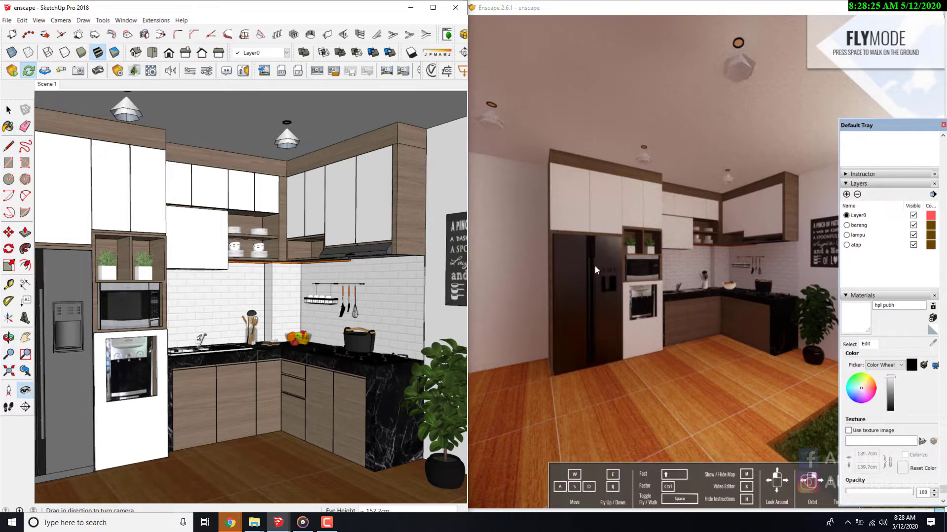
mouse_move(661, 226)
mouse_down()
mouse_move(709, 223)
mouse_move(648, 206)
mouse_move(743, 245)
mouse_move(646, 209)
mouse_up()
key(w)
key(w)
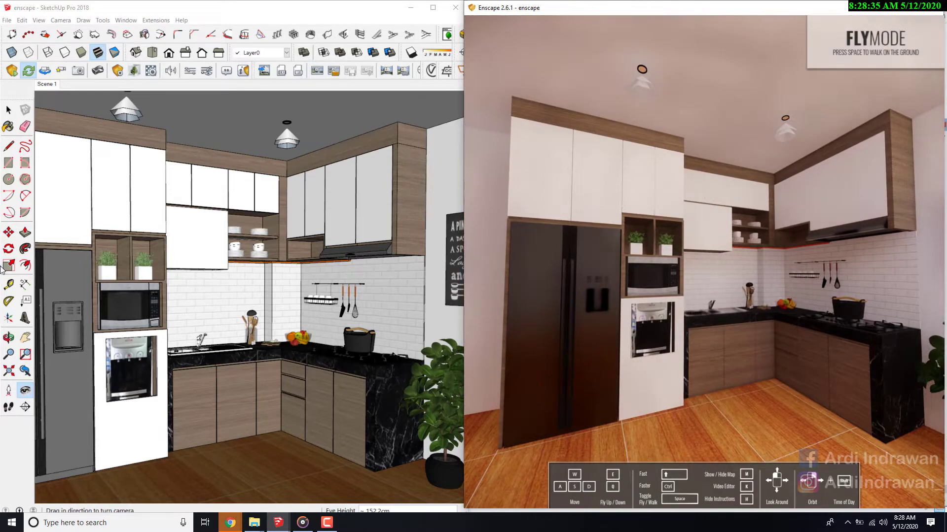
- Show the in-model materials in the SketchUp tray and sample the material of the utensil holder beside the sink
click(8, 127)
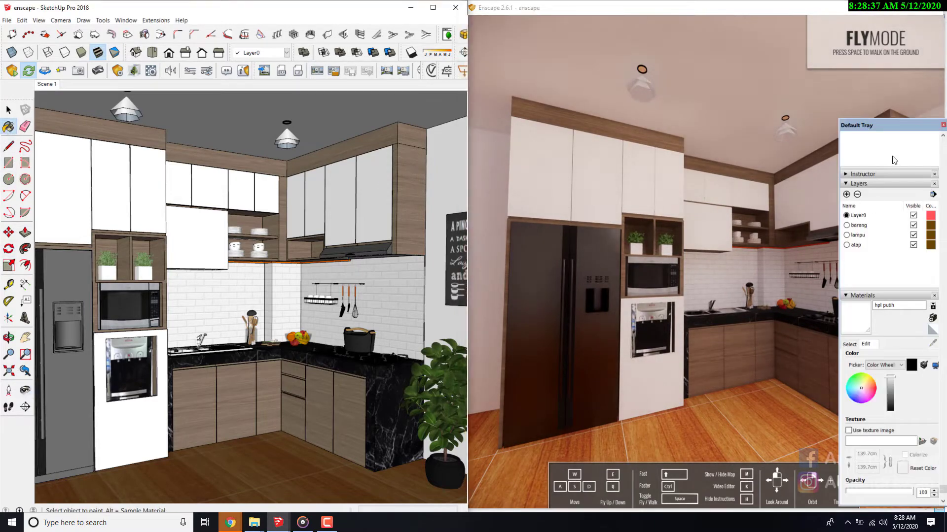
mouse_move(894, 129)
mouse_down()
mouse_move(389, 128)
mouse_move(358, 110)
mouse_up()
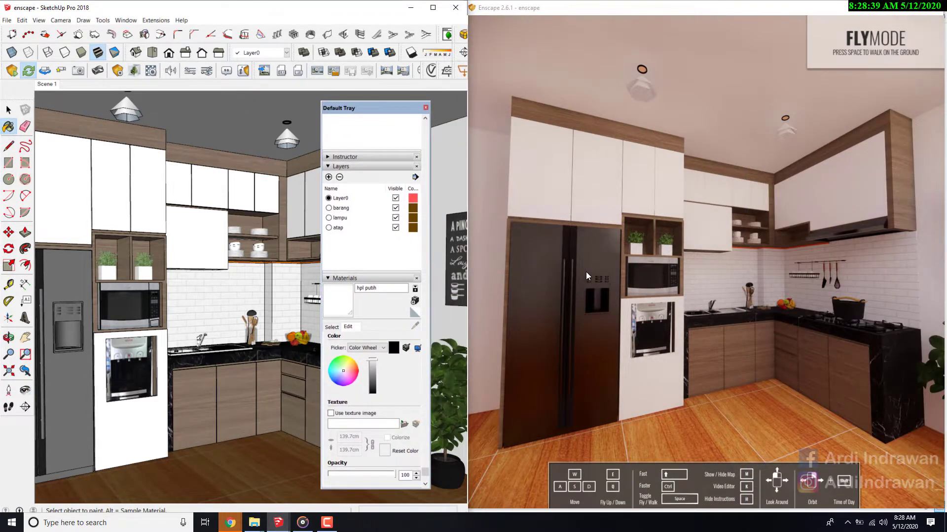
click(331, 328)
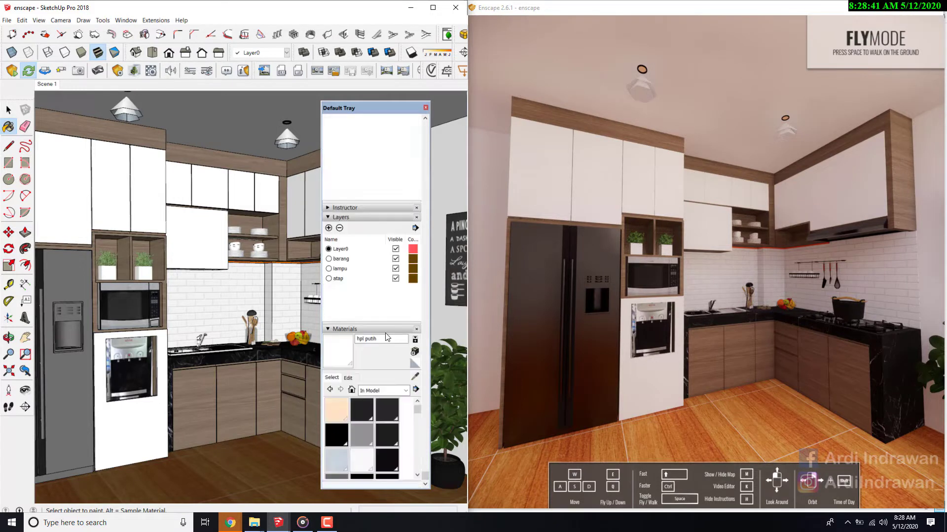
click(415, 378)
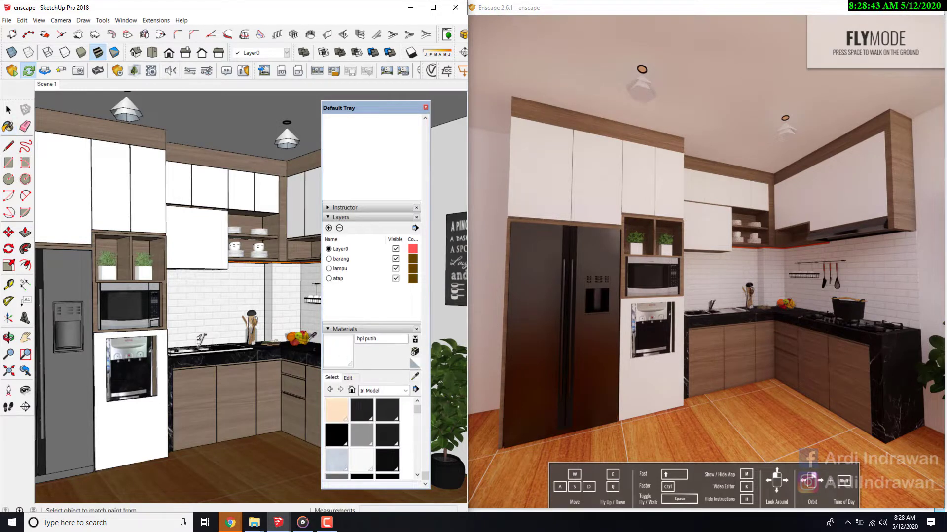
click(257, 333)
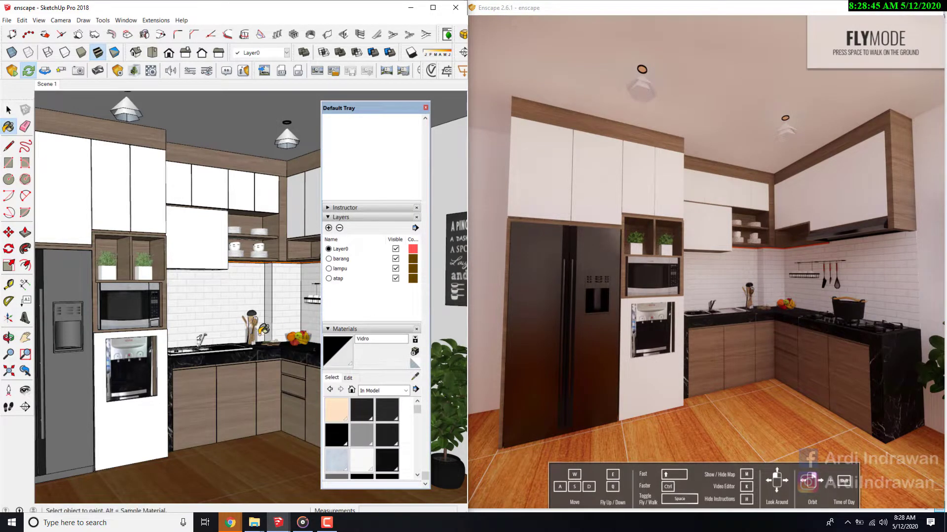
- Rename the utensil holder's Vidro material to "G" and select the Charcoal material among the in-model materials
click(755, 302)
scroll(754, 301, up, 4)
drag(754, 302, 813, 340)
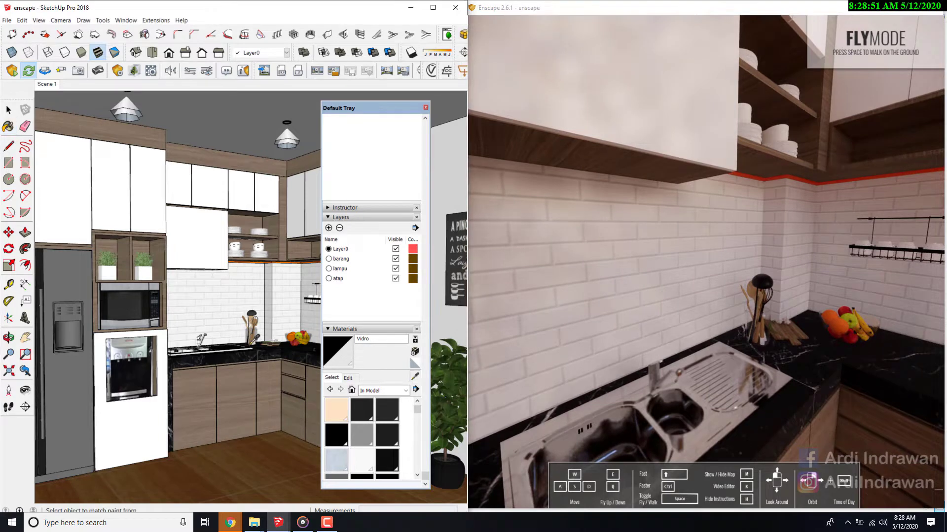
double_click(368, 341)
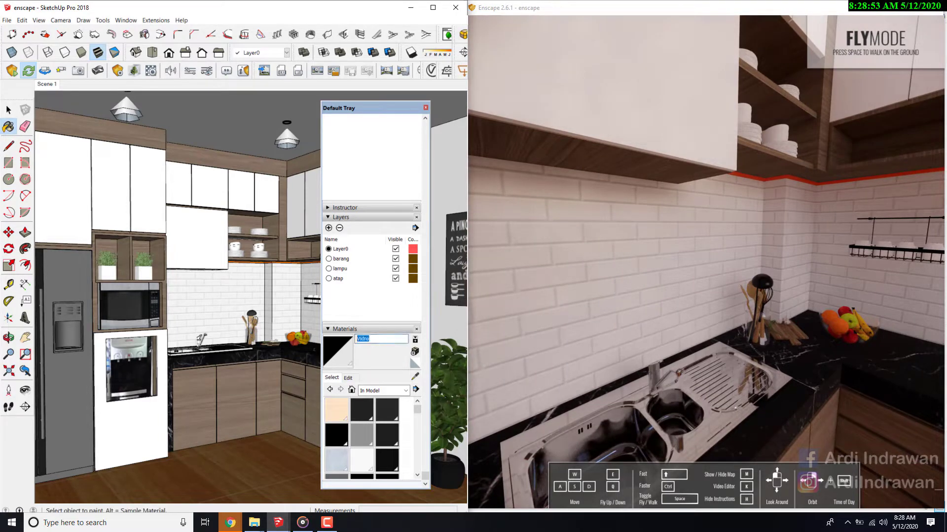
text(GLASS)
click(362, 409)
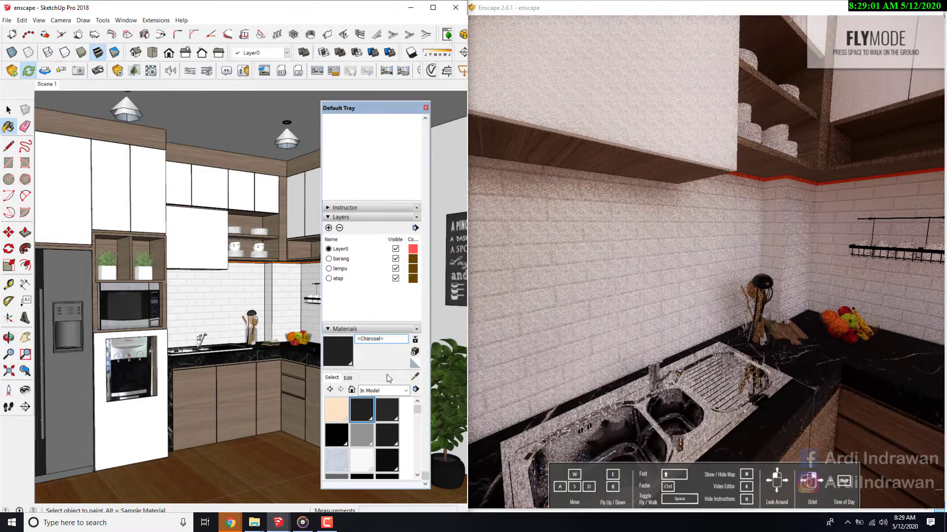
- Sample the glass material of the fruit bowl on the countertop and trim its name down to the leading word Glass
key(alt)
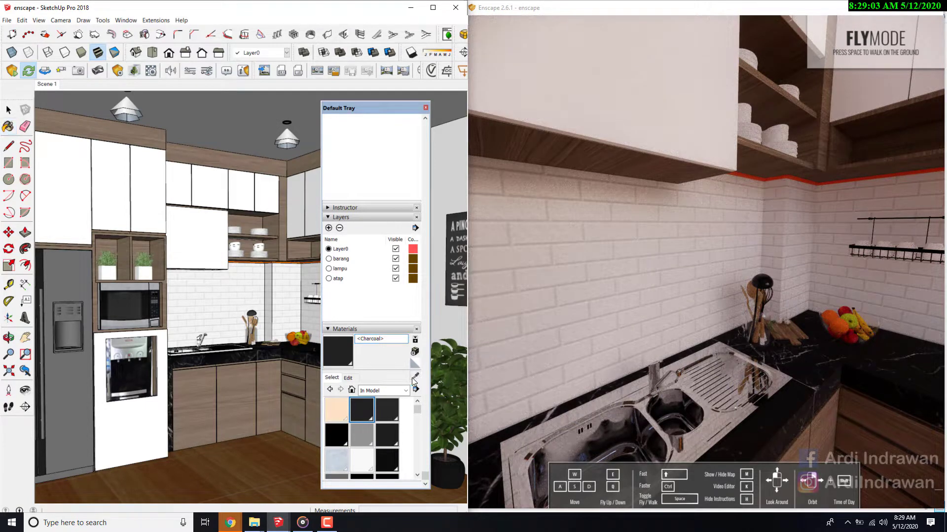
alt+click(297, 338)
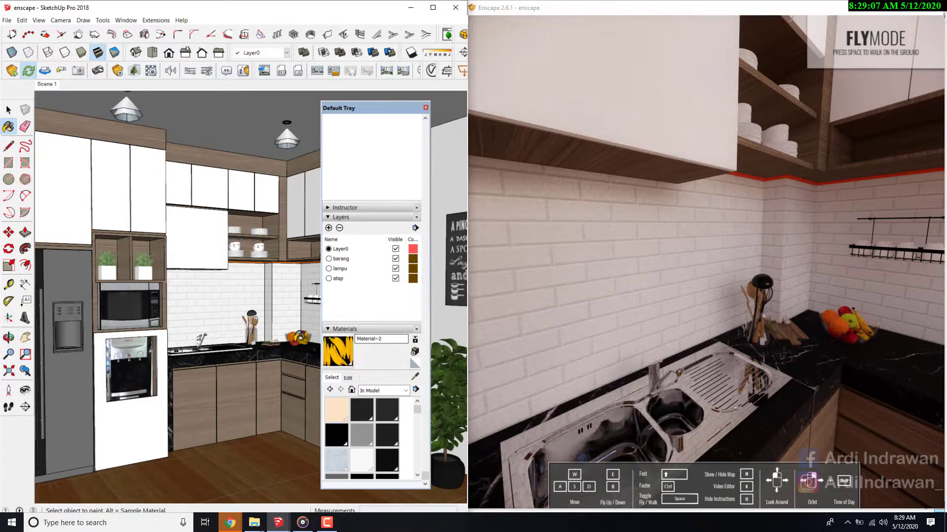
scroll(301, 337, up, 4)
scroll(308, 337, up, 4)
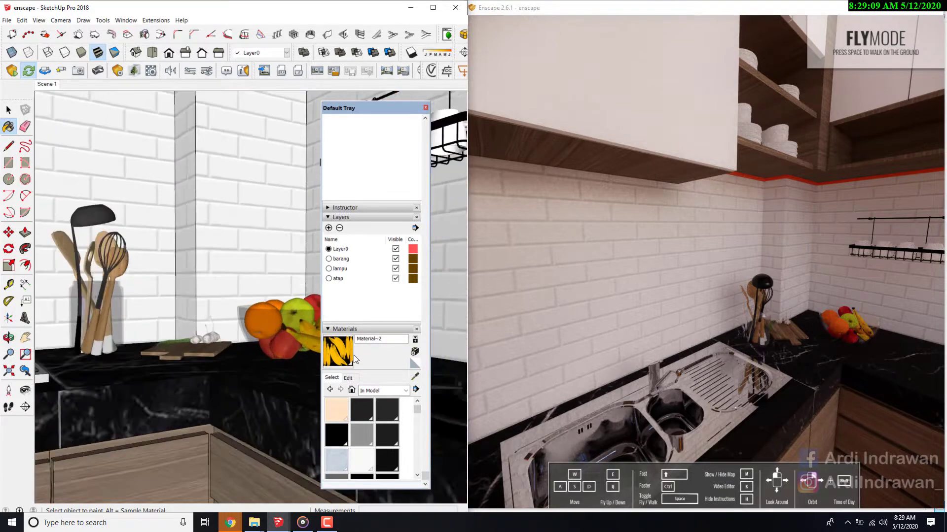
click(415, 379)
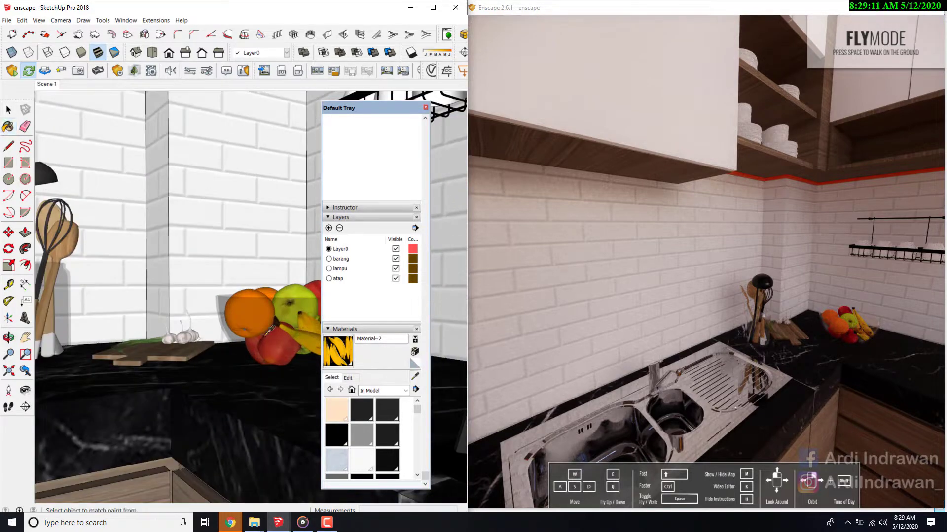
click(222, 310)
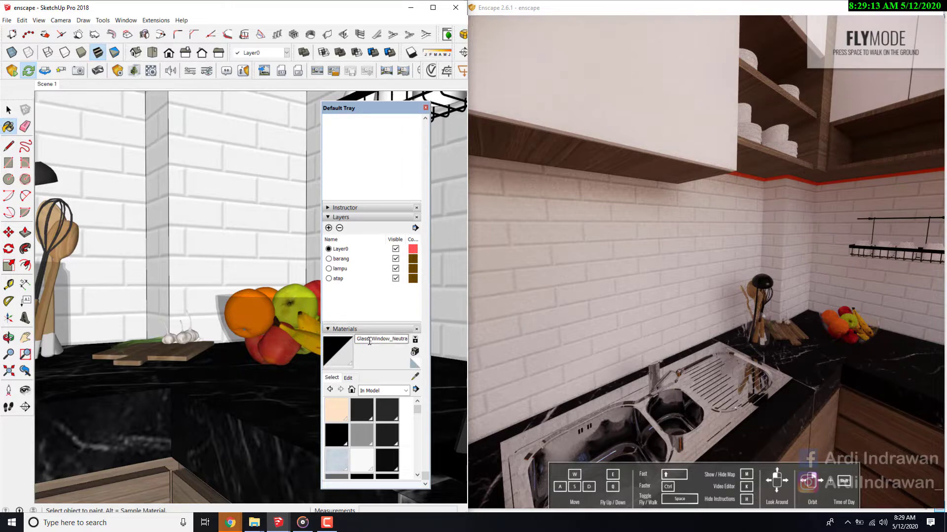
drag(370, 340, 461, 341)
key(BackSpace)
- Sample the material of the spatula hanging from the wall rack and rename it "Chrome"
key(w)
mouse_move(784, 300)
mouse_down()
mouse_move(858, 303)
mouse_move(875, 330)
mouse_up()
drag(636, 379, 735, 321)
key(w)
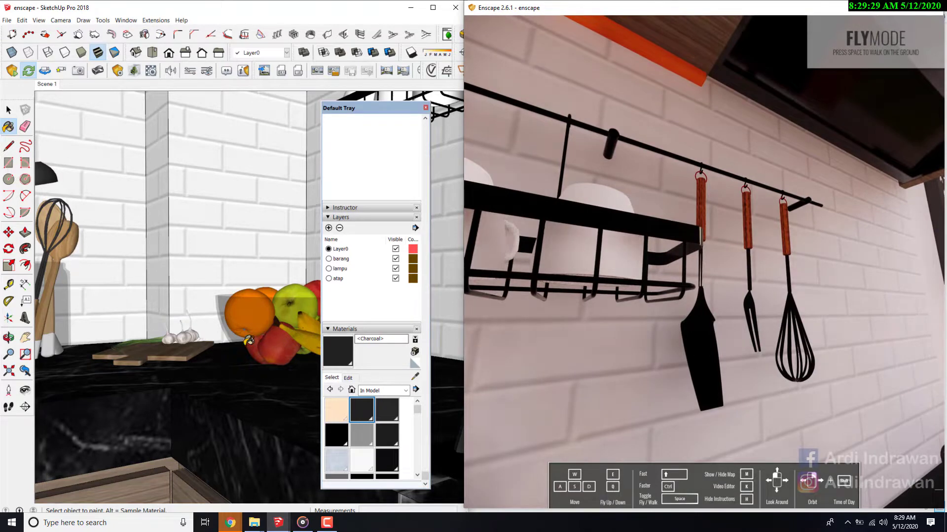
click(25, 390)
mouse_move(95, 362)
mouse_down()
mouse_move(227, 269)
mouse_move(148, 301)
mouse_move(315, 293)
mouse_up()
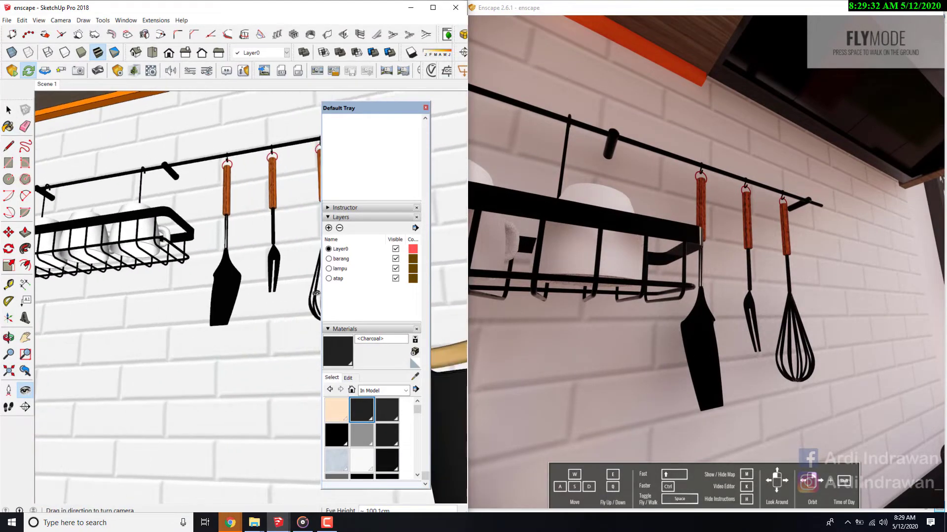
click(415, 377)
click(228, 292)
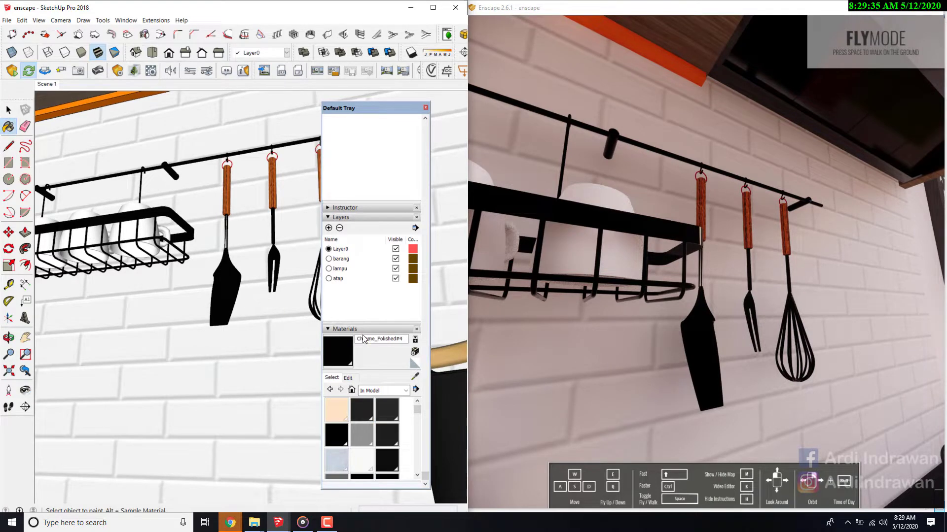
drag(375, 339, 419, 338)
key(BackSpace)
- Lighten the Chrome material slightly and raise the Charcoal material's brightness to white
click(349, 378)
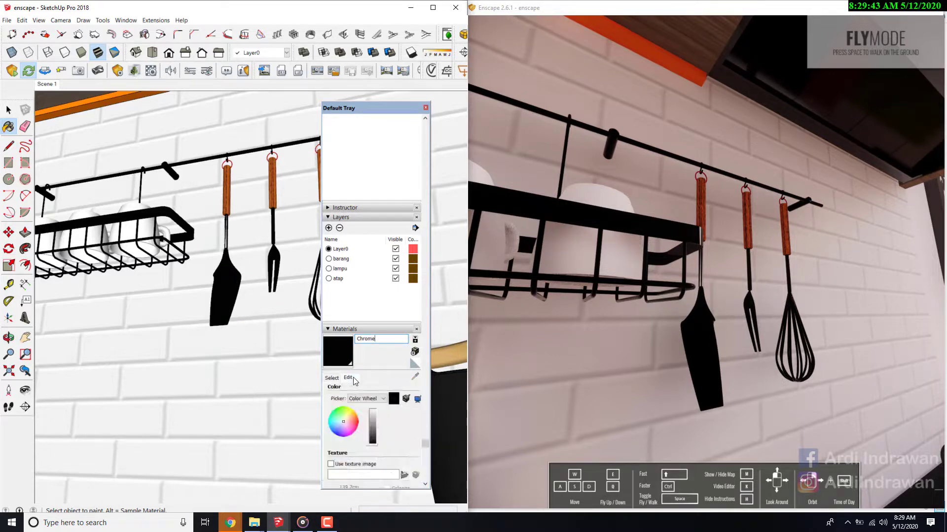
click(372, 417)
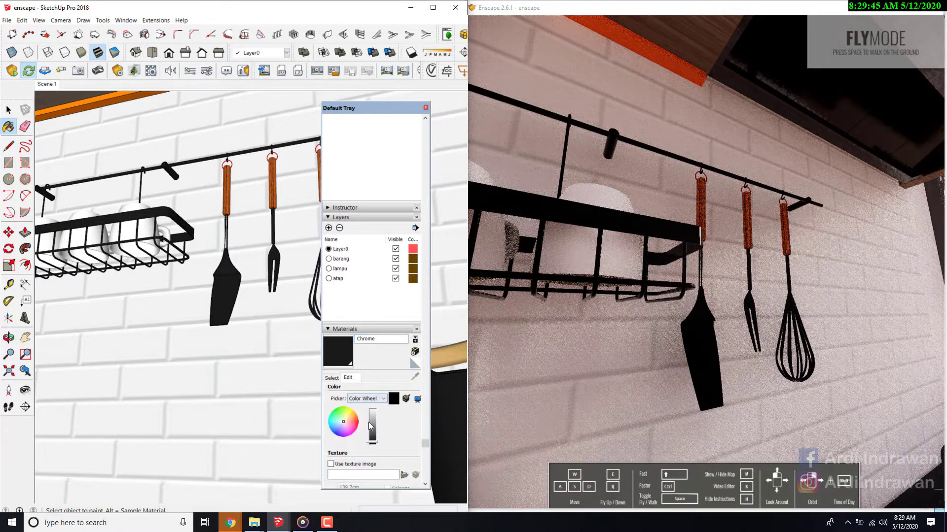
drag(374, 418, 373, 409)
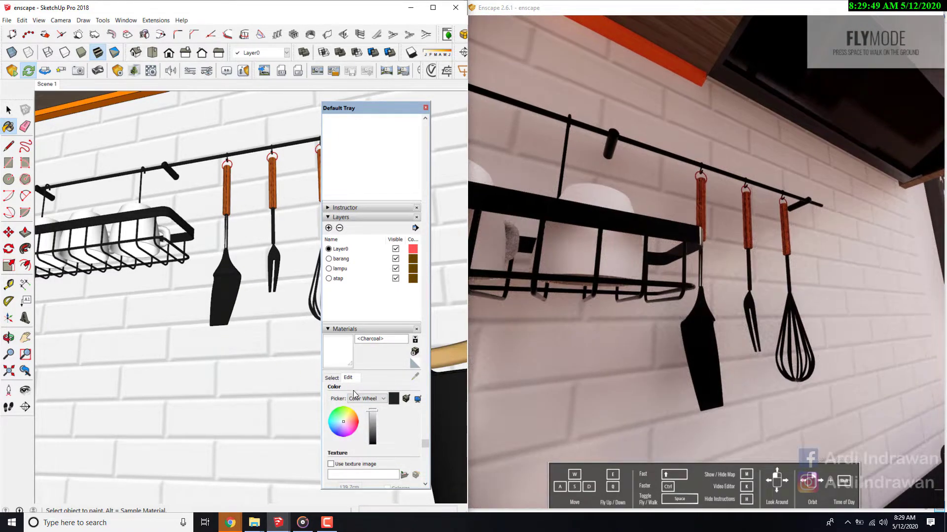
- Resample the hanging spatula's Chrome material and raise its brightness to white
click(336, 379)
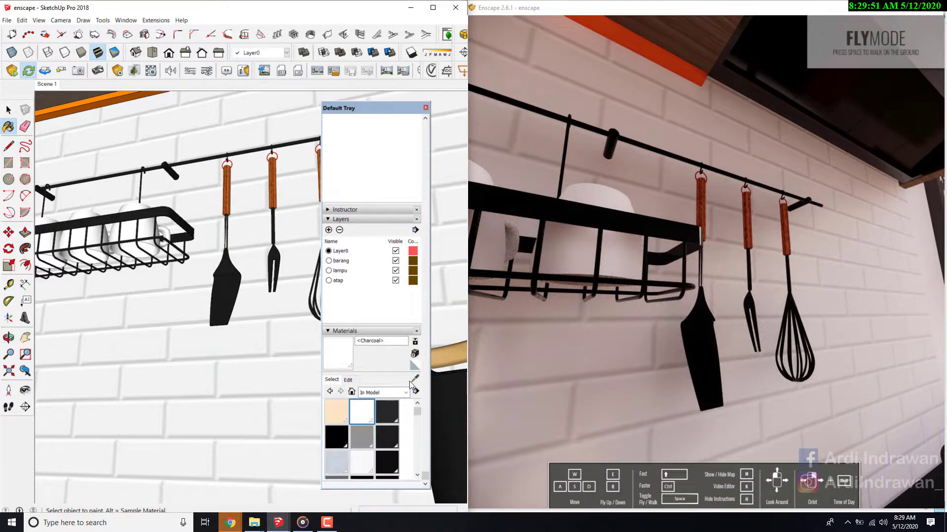
click(415, 378)
click(238, 296)
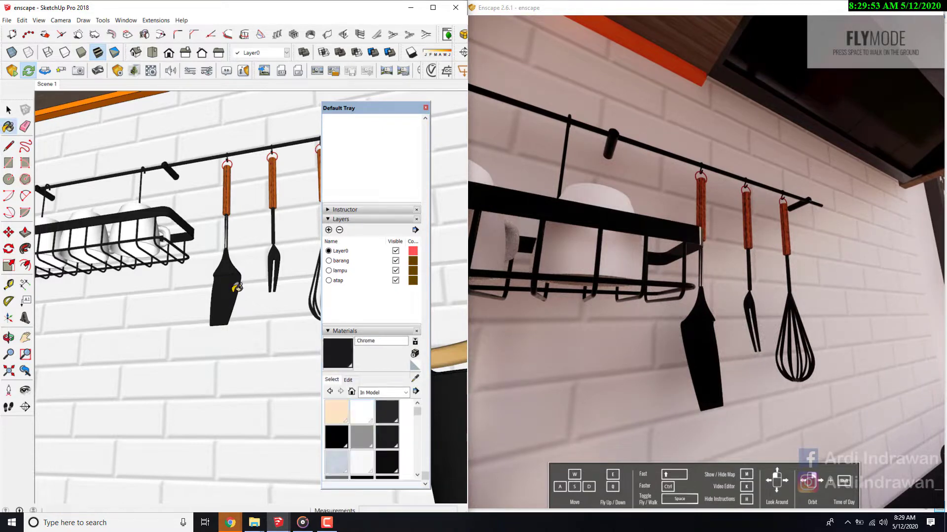
click(349, 380)
drag(371, 422, 374, 413)
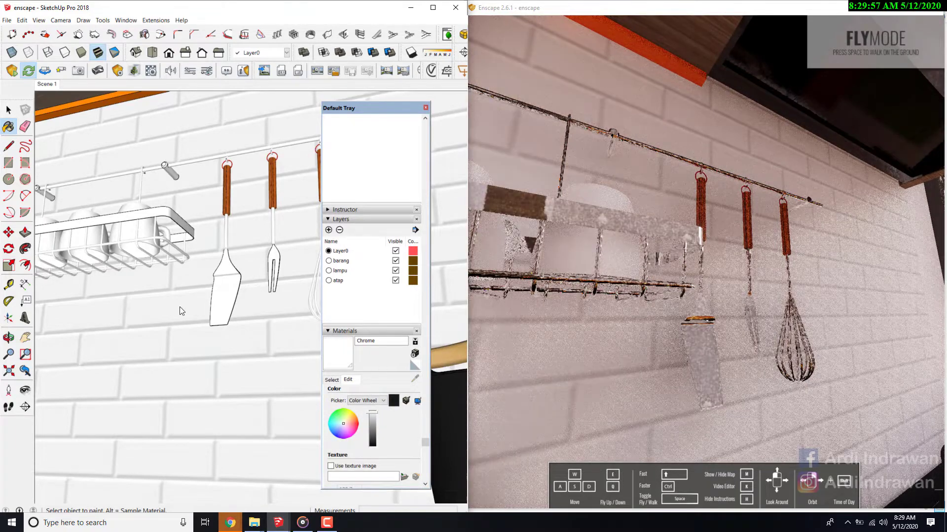
click(24, 390)
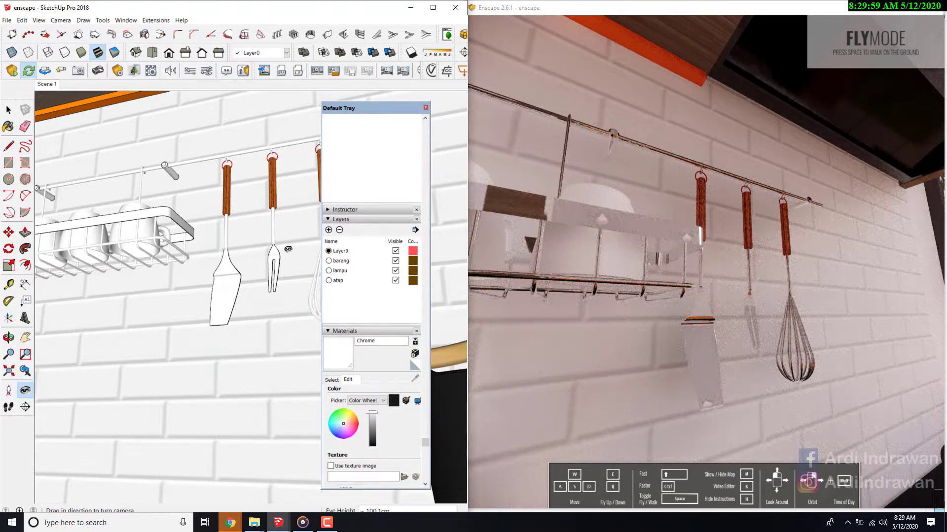
mouse_move(254, 249)
mouse_down()
mouse_move(203, 257)
mouse_move(135, 341)
mouse_up()
key(s)
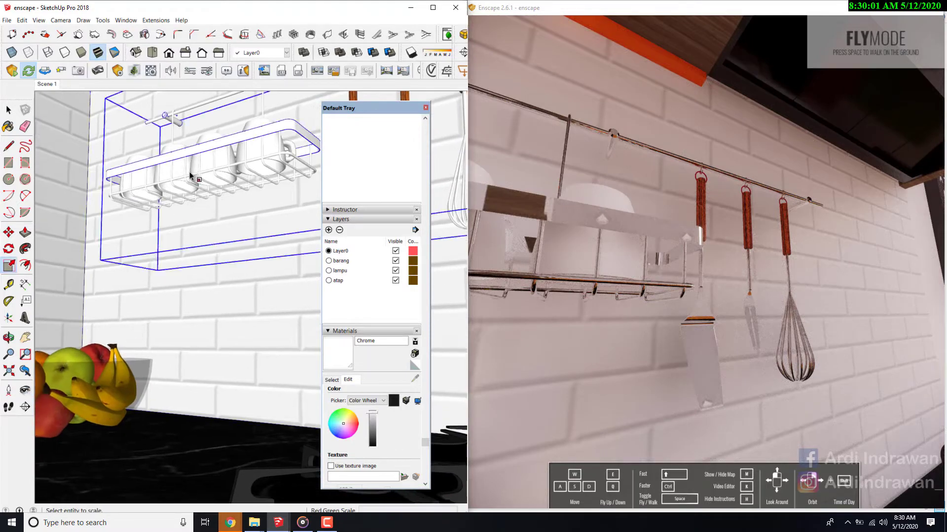
key(s)
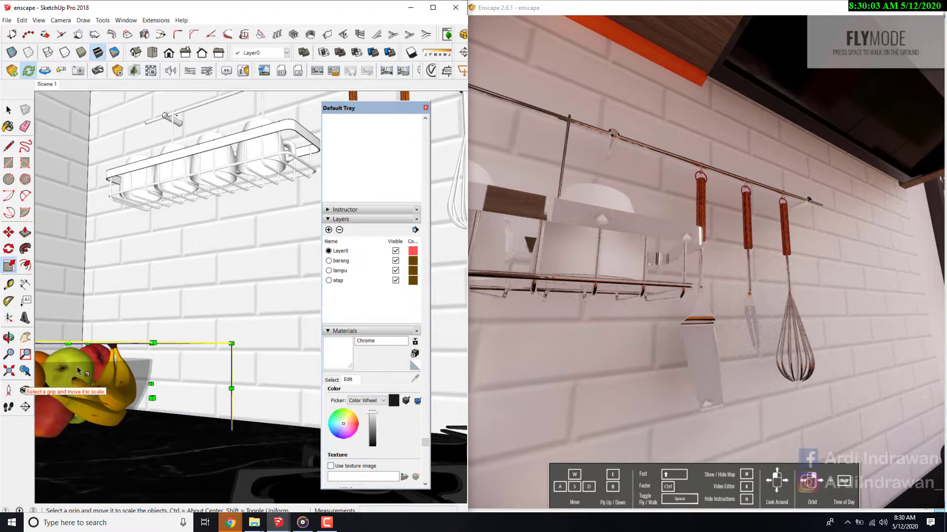
key(space)
scroll(218, 362, down, 6)
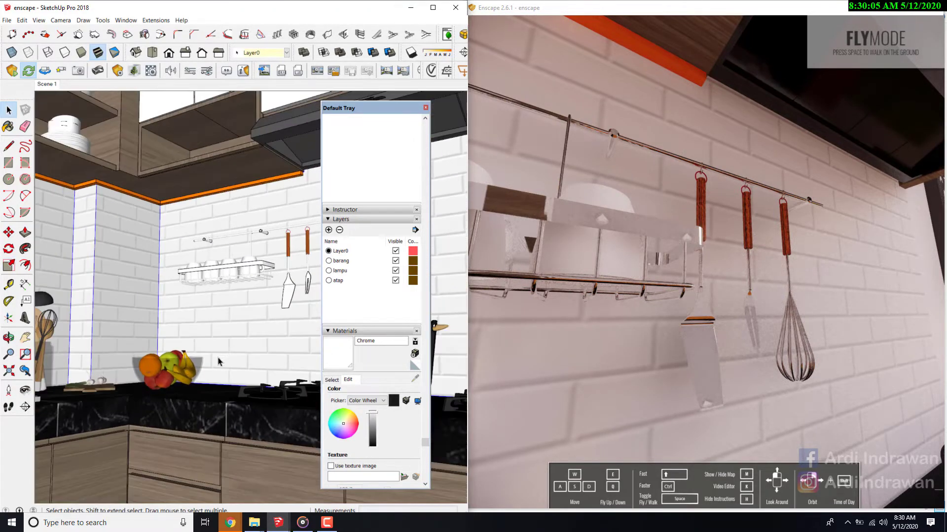
scroll(218, 362, down, 4)
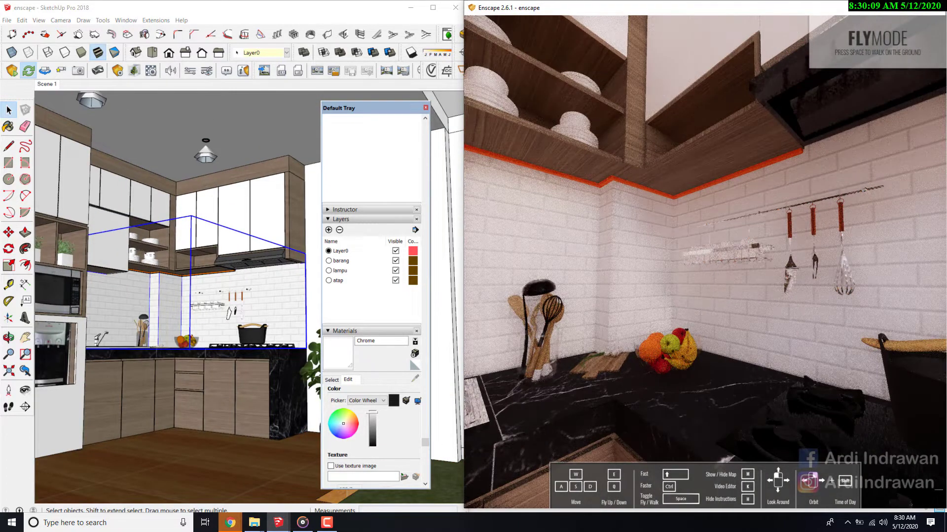
- Bring the Enscape preview to the fridge, match the SketchUp view to it and sample the fridge door's material
key(w)
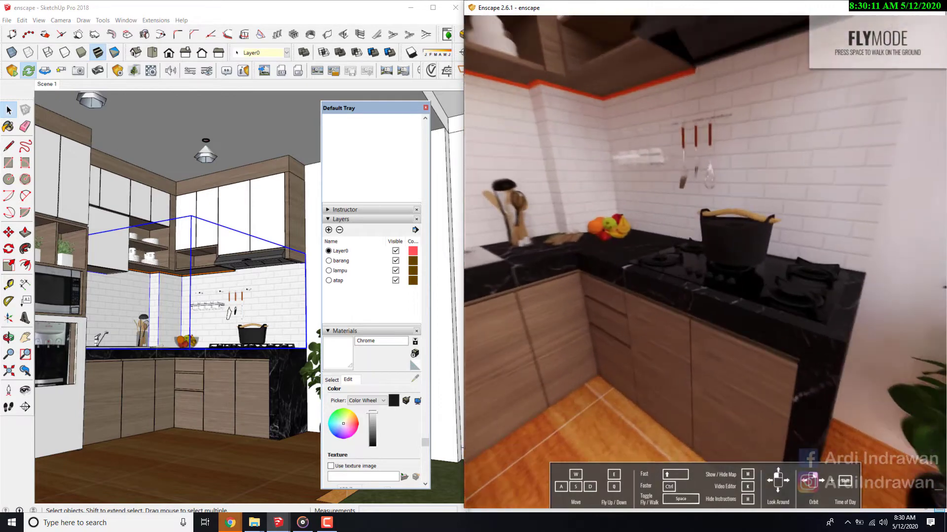
key(s)
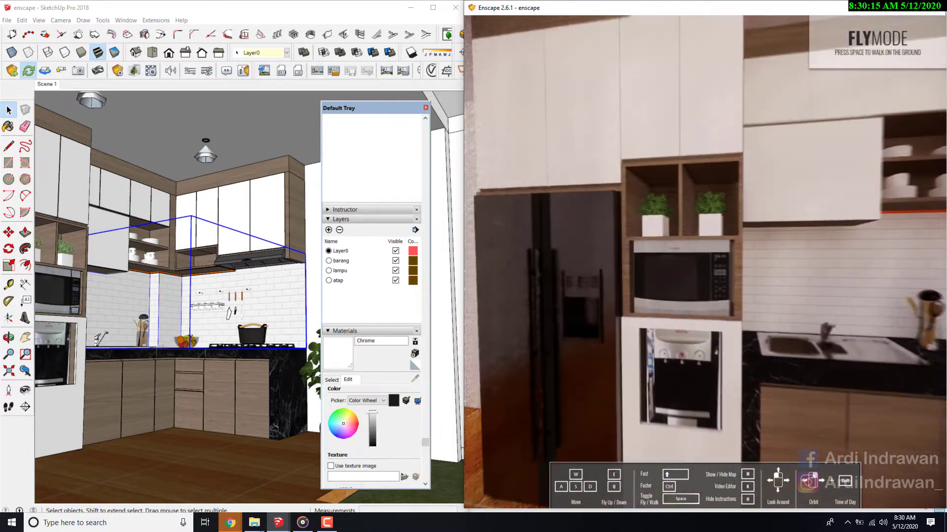
key(w)
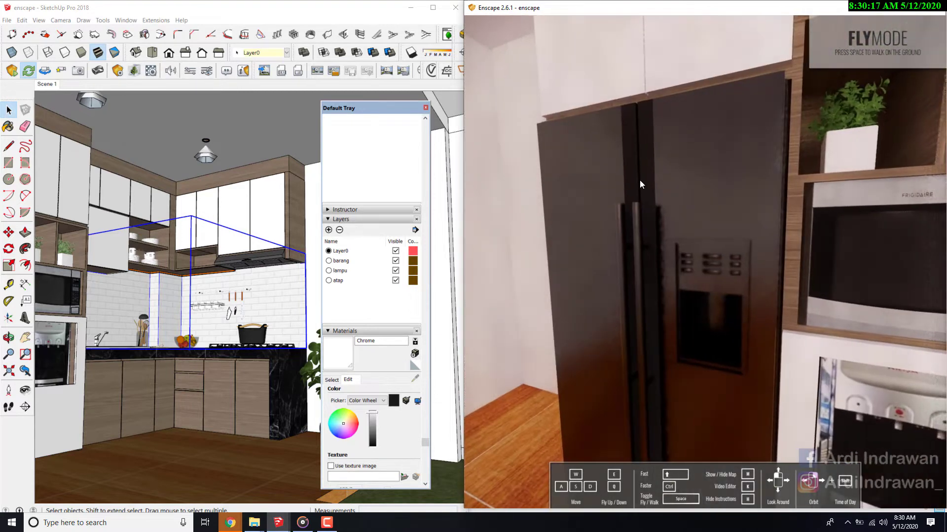
click(25, 390)
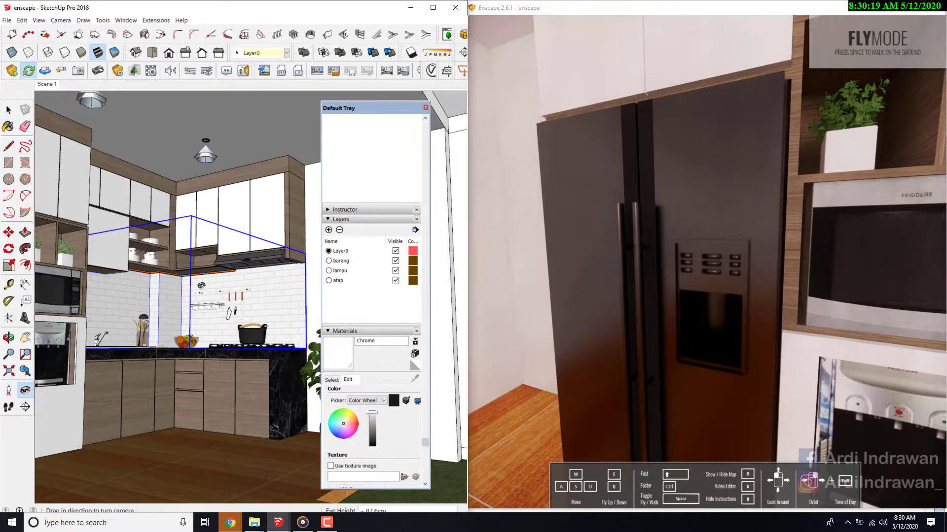
click(334, 382)
click(414, 383)
click(226, 374)
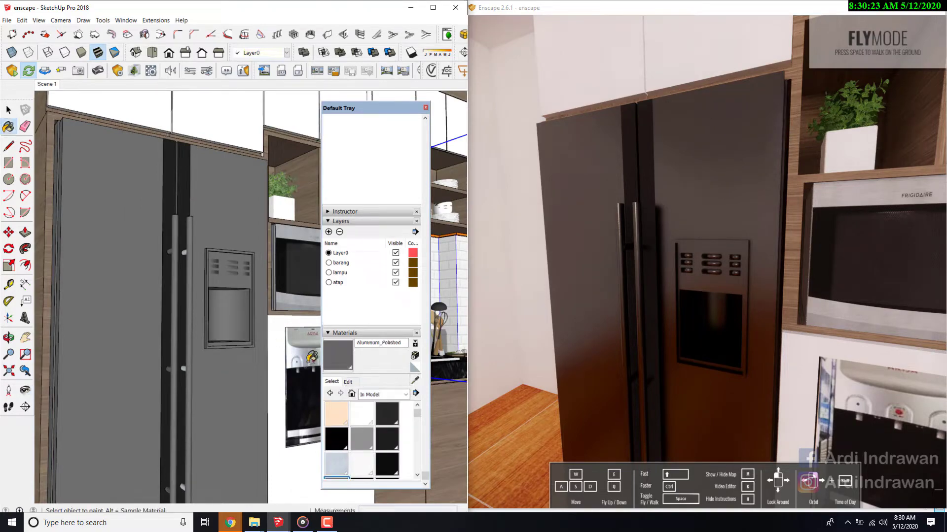
- Raise the brightness of the fridge's Aluminum_Polished material to white and examine the doors from farther back in the Enscape preview
click(350, 382)
click(373, 418)
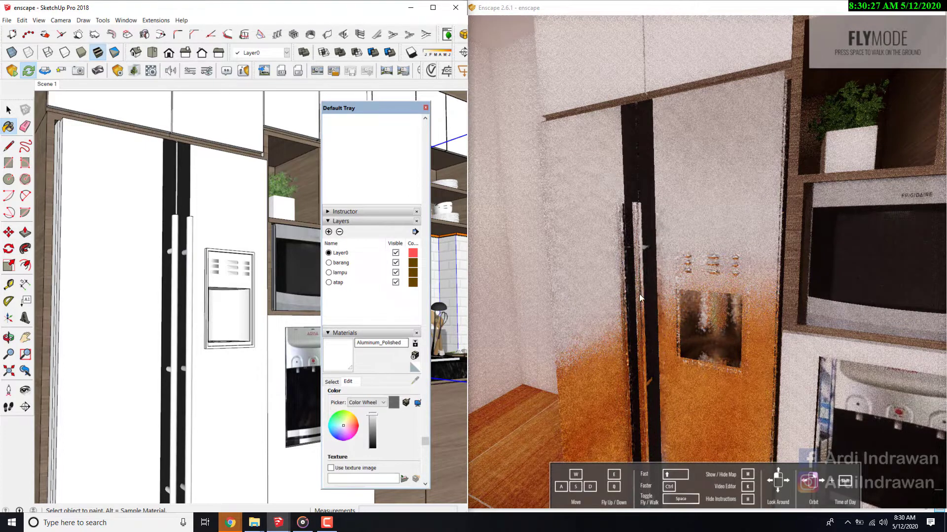
mouse_move(670, 258)
mouse_down()
mouse_move(744, 255)
mouse_move(730, 257)
mouse_up()
key(s)
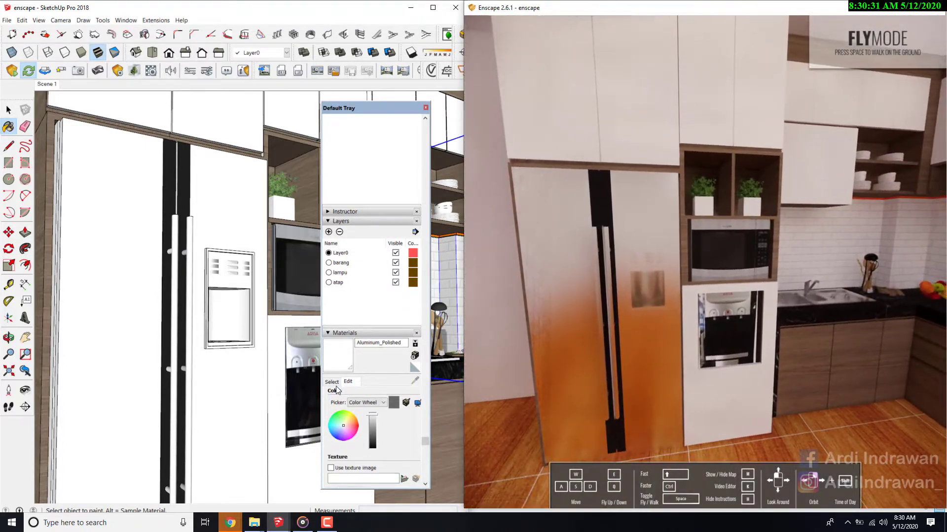
- Sample the material of the black strip between the fridge doors and shift the materials tray clear of the model view
click(333, 383)
click(415, 383)
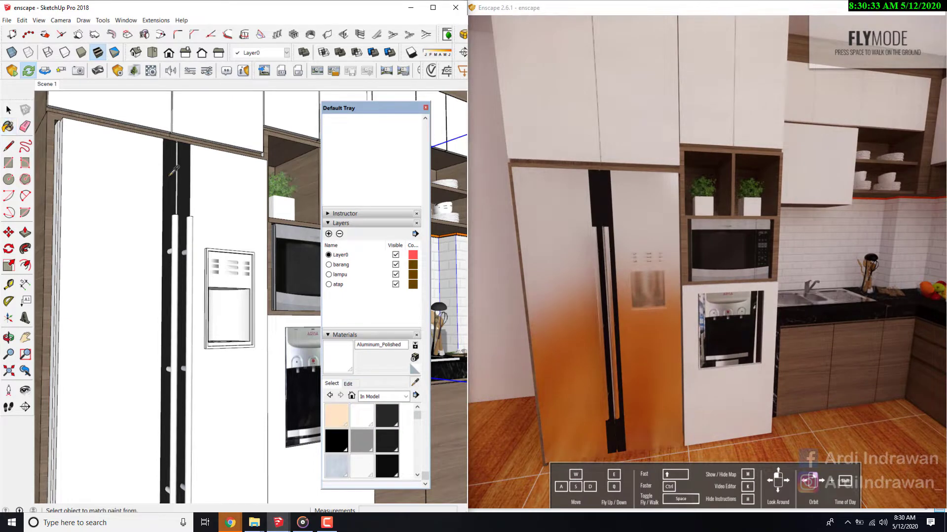
click(173, 170)
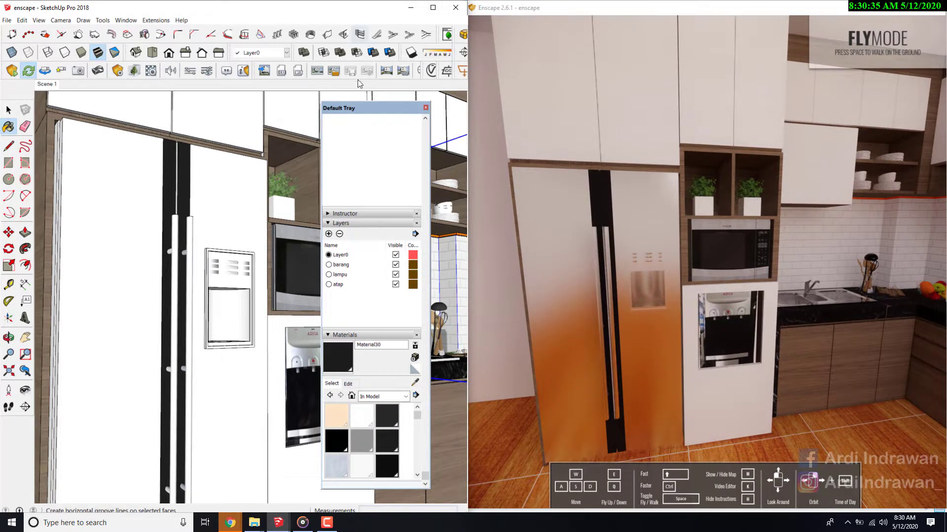
drag(382, 109, 410, 111)
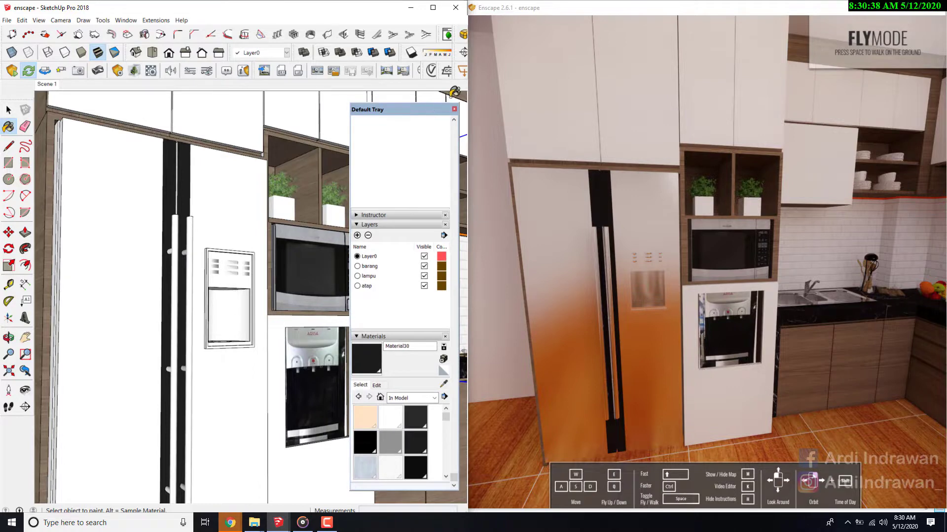
- Open the Enscape Materials editor for Material30 and place its window over the live preview
click(165, 69)
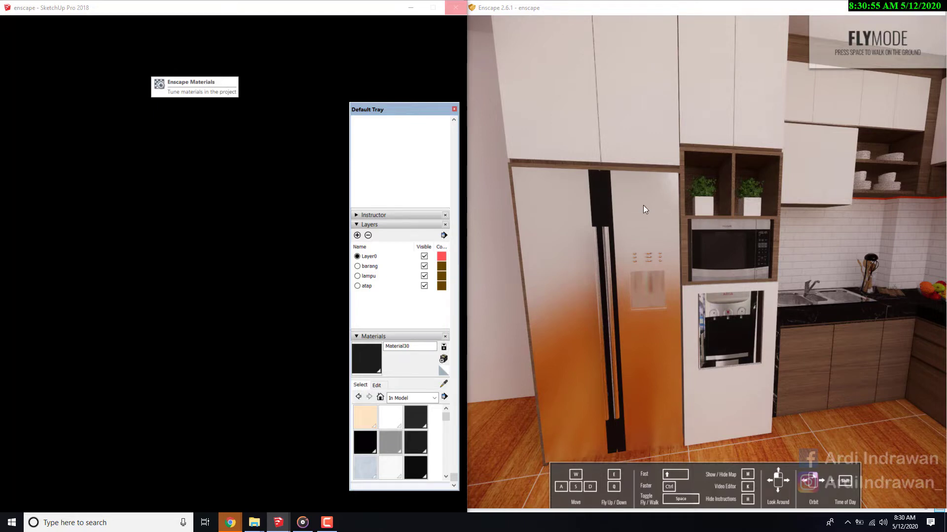
mouse_move(643, 205)
mouse_down()
mouse_move(691, 177)
mouse_move(642, 189)
mouse_up()
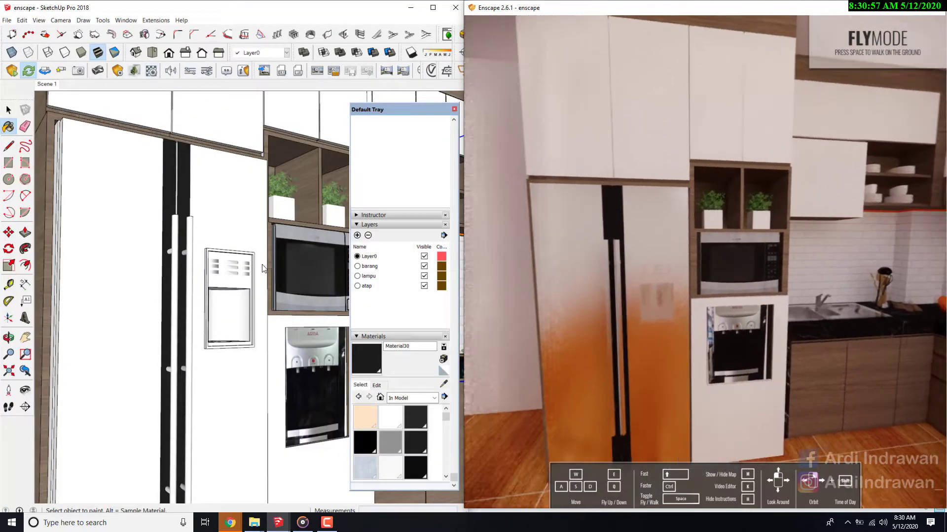
click(445, 385)
click(152, 71)
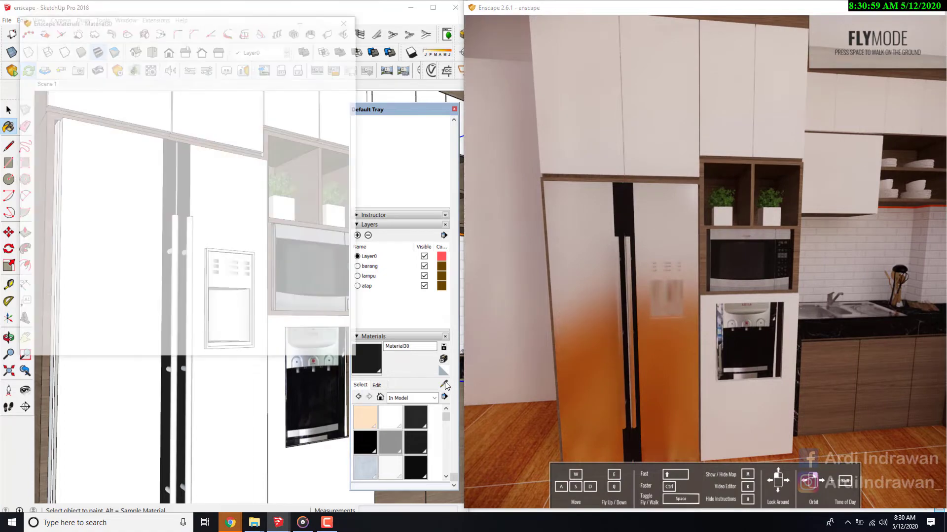
drag(156, 24, 579, 108)
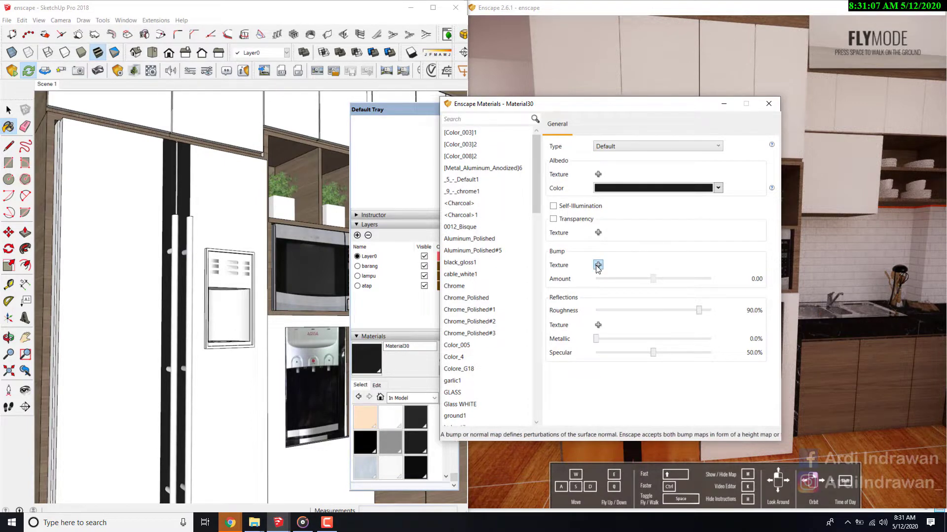
click(629, 151)
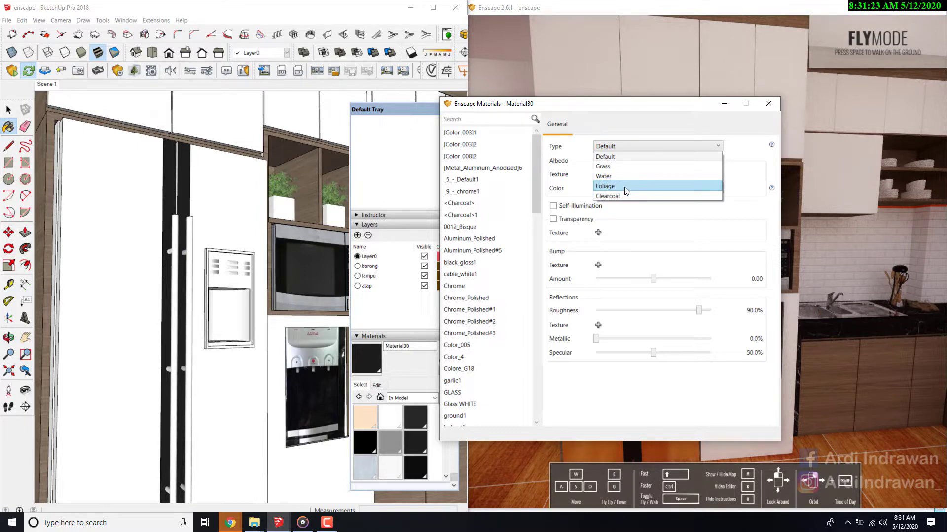
click(230, 523)
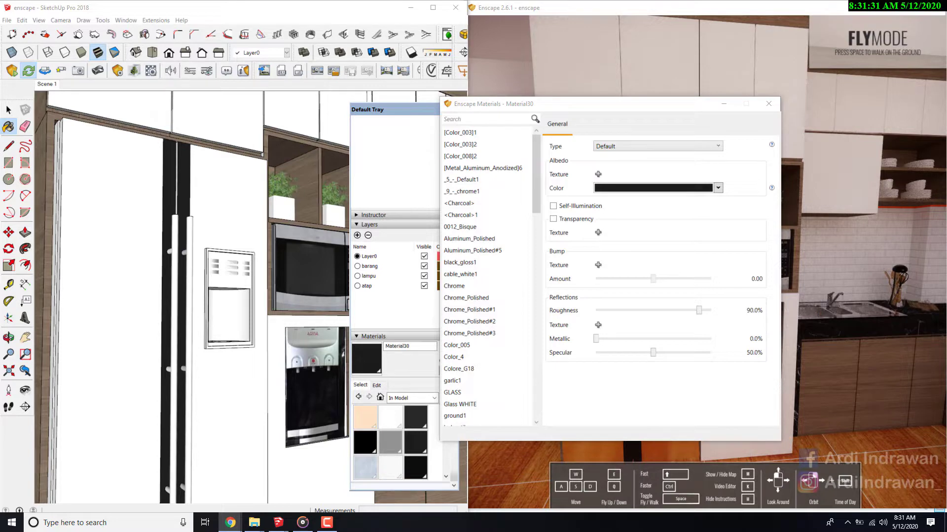
click(617, 152)
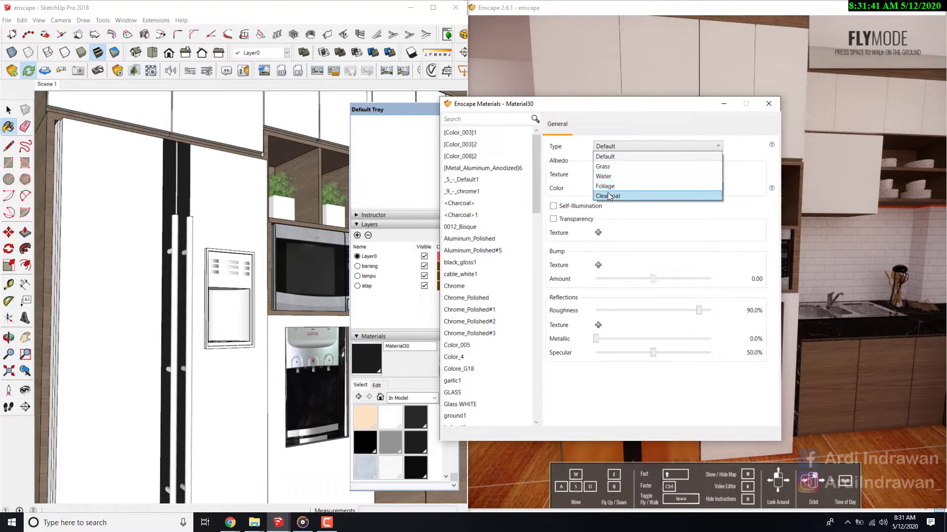
click(940, 68)
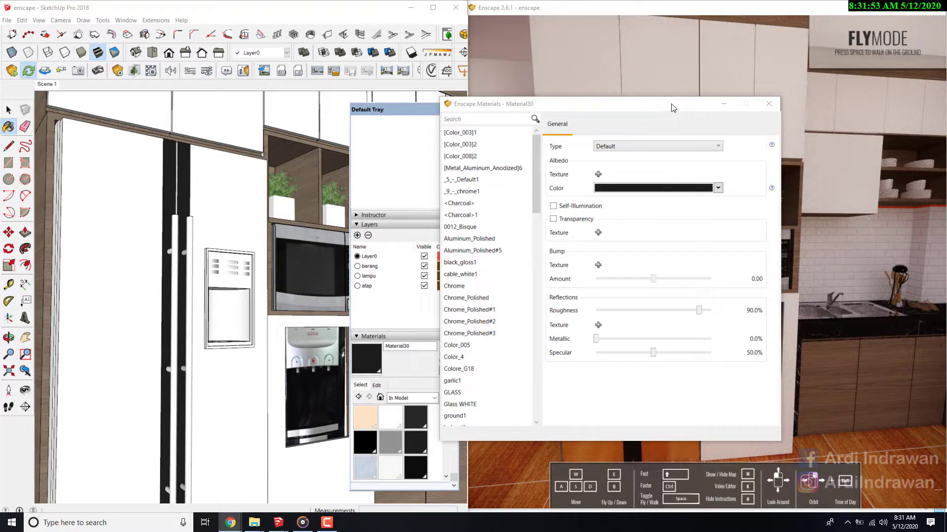
- Set the reflection roughness of Material30 to 0% and view the black strip between the fridge doors up close in the preview
drag(671, 105, 639, 117)
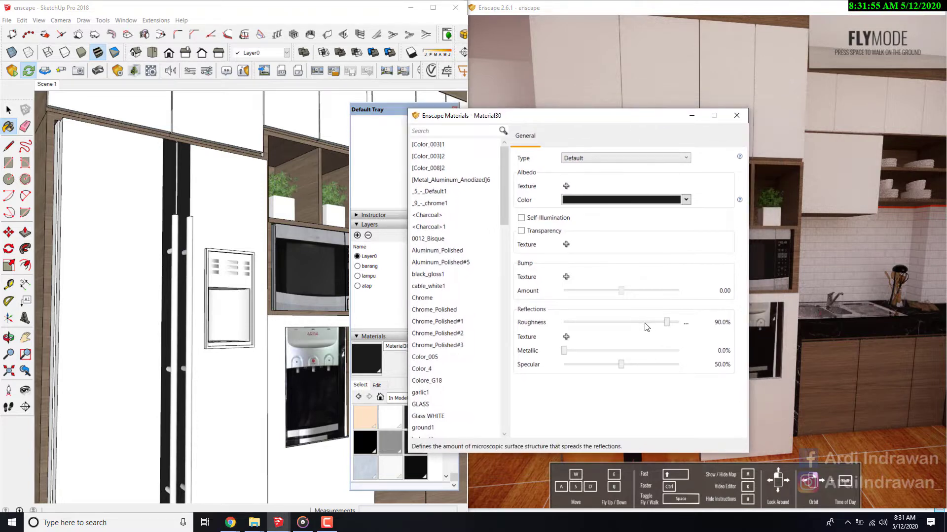
drag(667, 328, 552, 325)
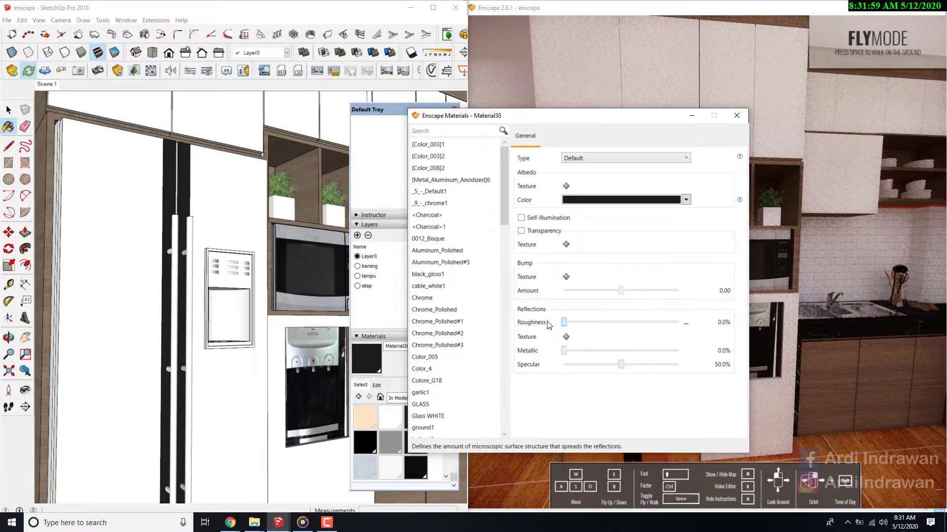
right_drag(846, 238, 759, 239)
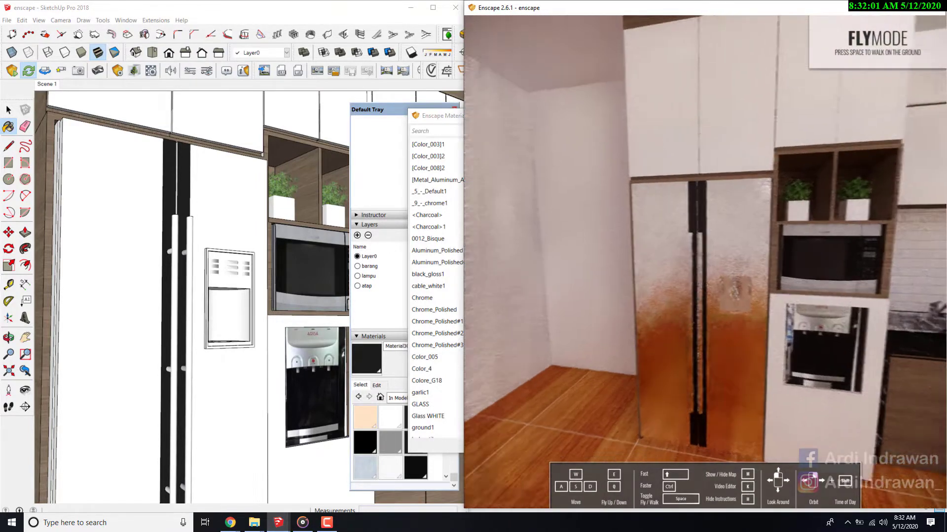
key(w)
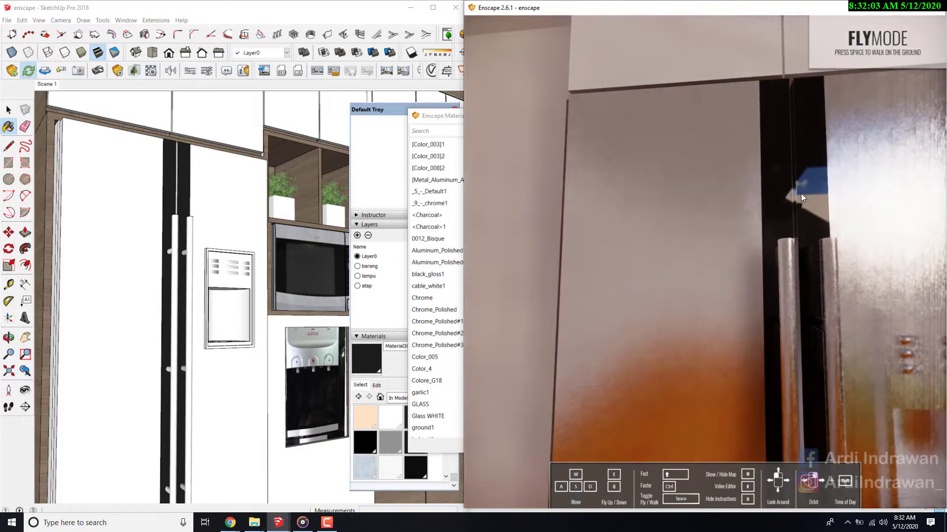
- Try a roughness of 21.7% on Material30, return it to 0% and view the fridge from farther back in the preview
click(423, 113)
drag(422, 113, 213, 119)
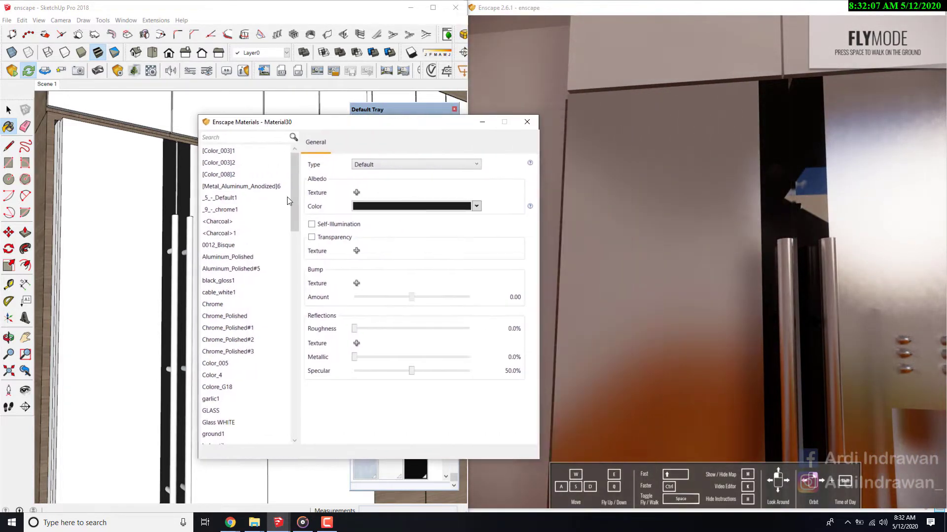
drag(354, 329, 379, 328)
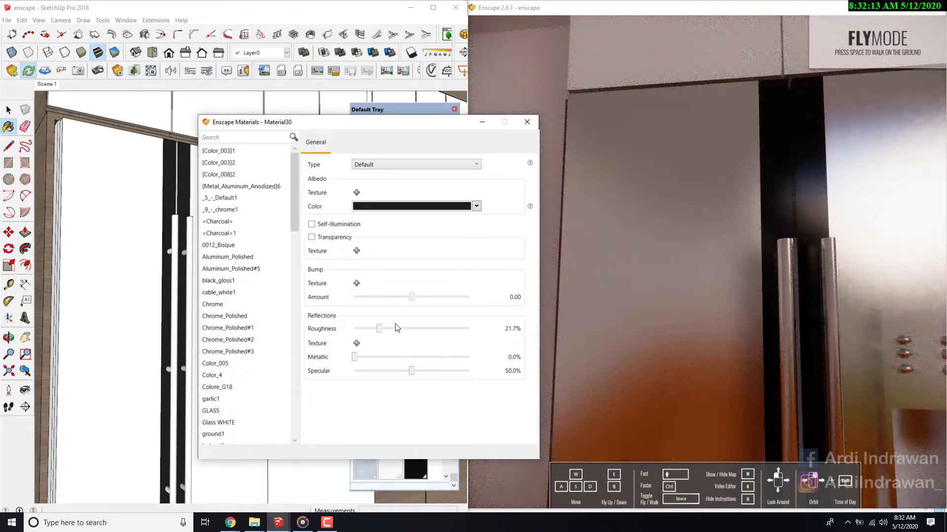
drag(378, 332, 346, 331)
mouse_move(681, 232)
right_down()
mouse_move(715, 276)
mouse_move(690, 236)
right_up()
scroll(690, 236, down, 5)
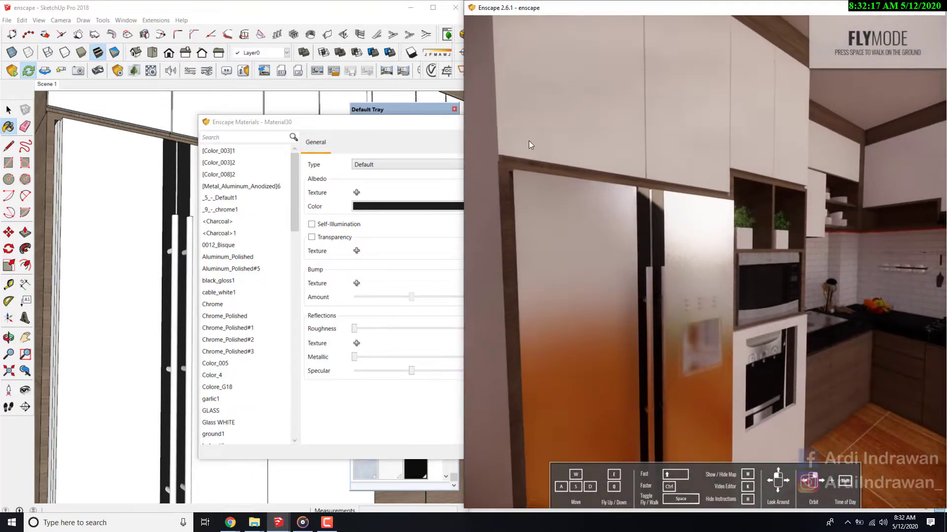
- Sample the fridge door's Aluminum_Polished material in the model and lower its Enscape roughness to 17.3%
mouse_move(337, 127)
mouse_down()
mouse_move(488, 125)
mouse_move(766, 169)
mouse_move(710, 229)
mouse_up()
click(443, 385)
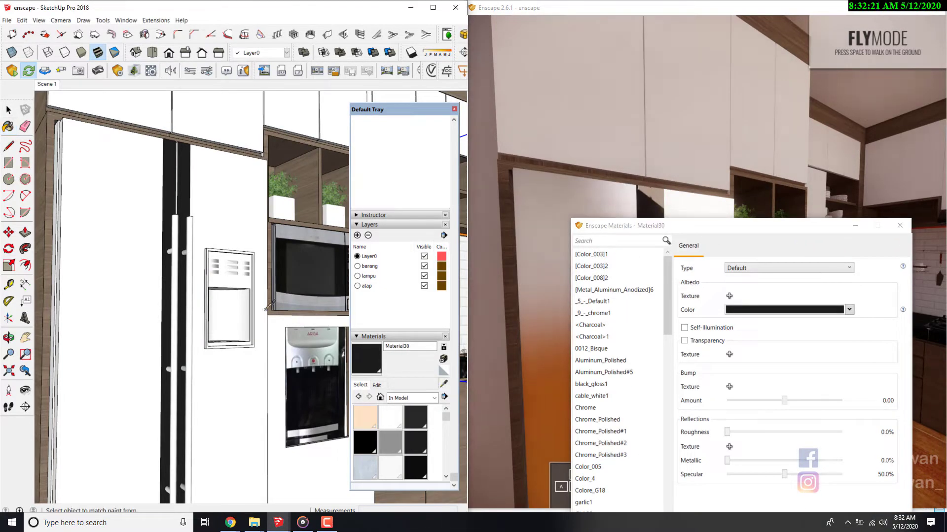
click(220, 227)
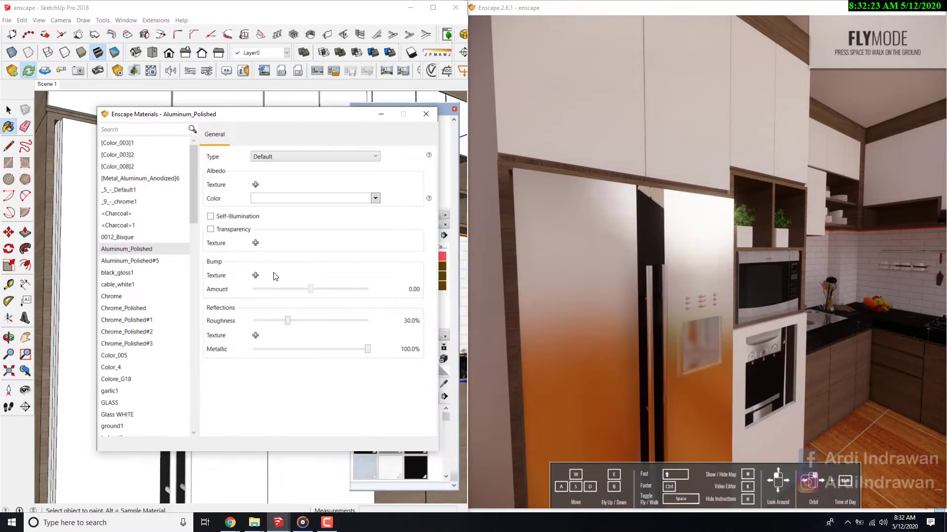
drag(287, 321, 273, 321)
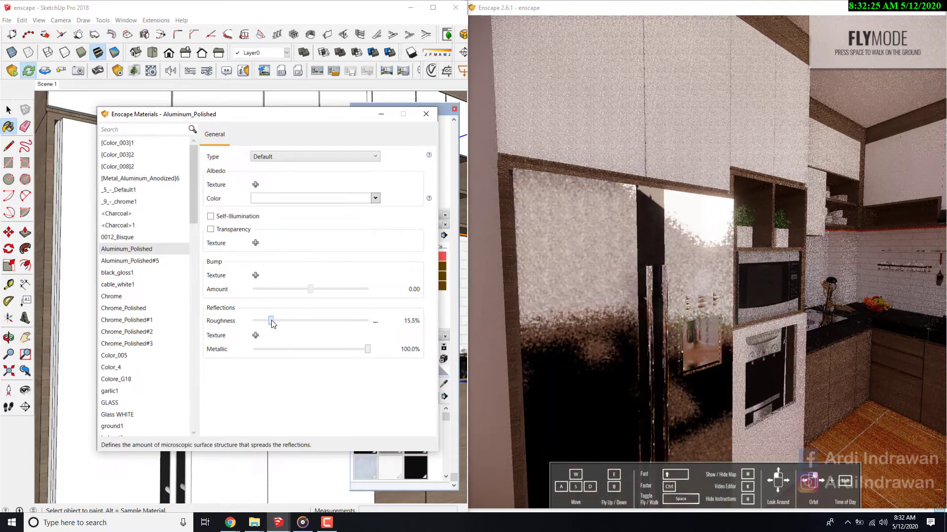
- Bring the preview to the microwave, sample the material of its grey frame and raise its metallic value to 79.2%
drag(651, 276, 695, 291)
key(d)
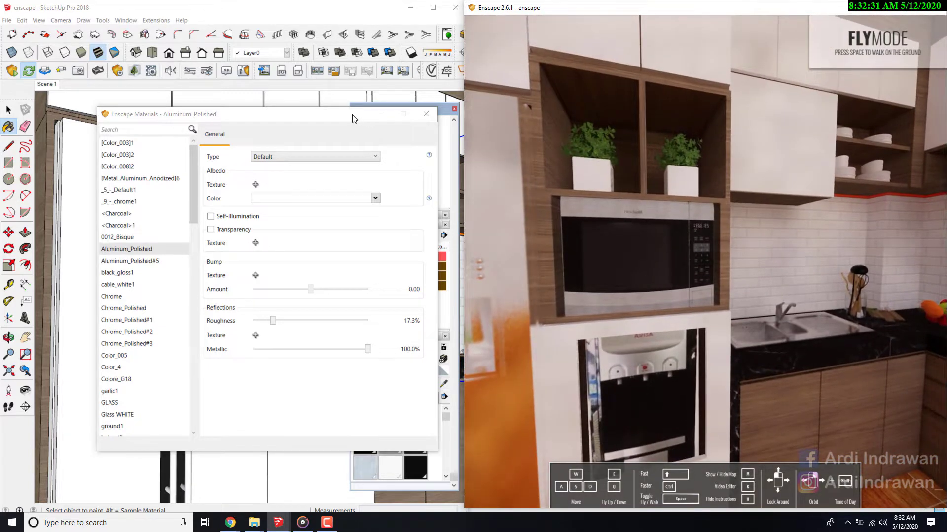
drag(353, 118, 164, 118)
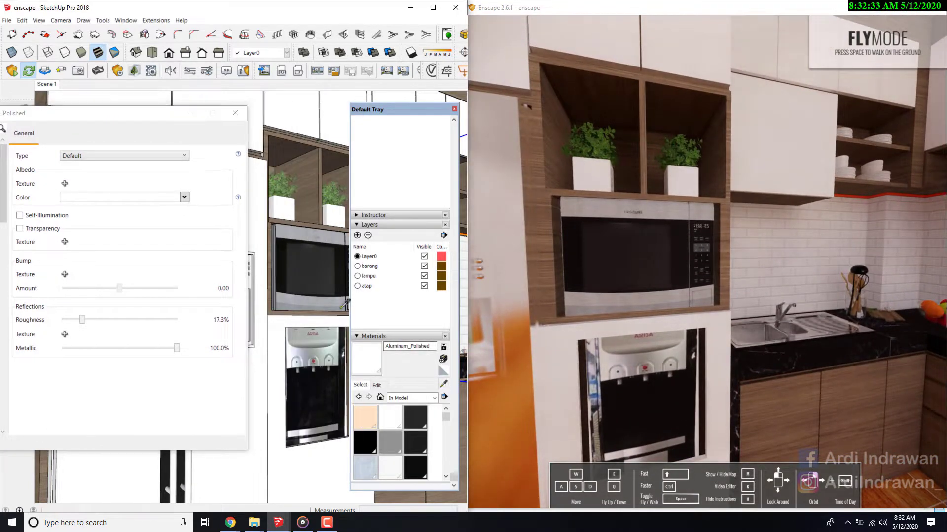
click(287, 235)
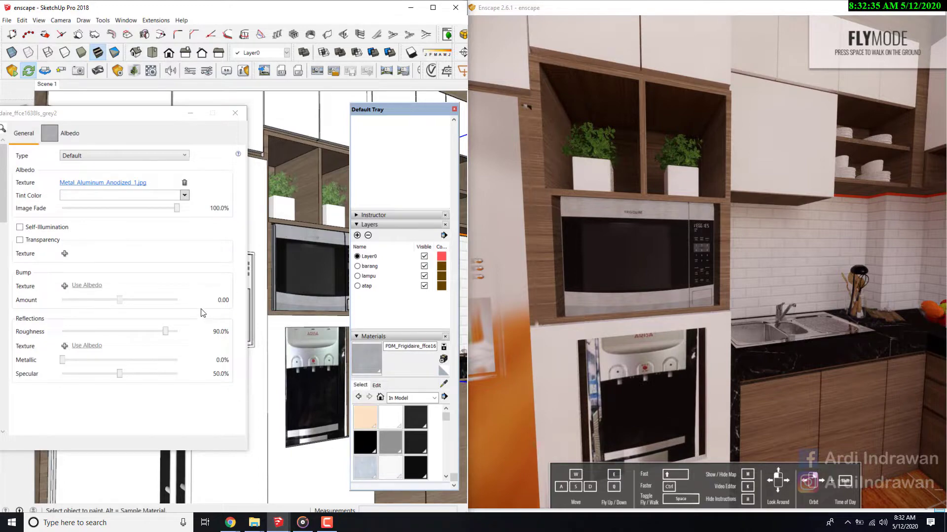
drag(114, 115, 269, 88)
drag(219, 334, 309, 331)
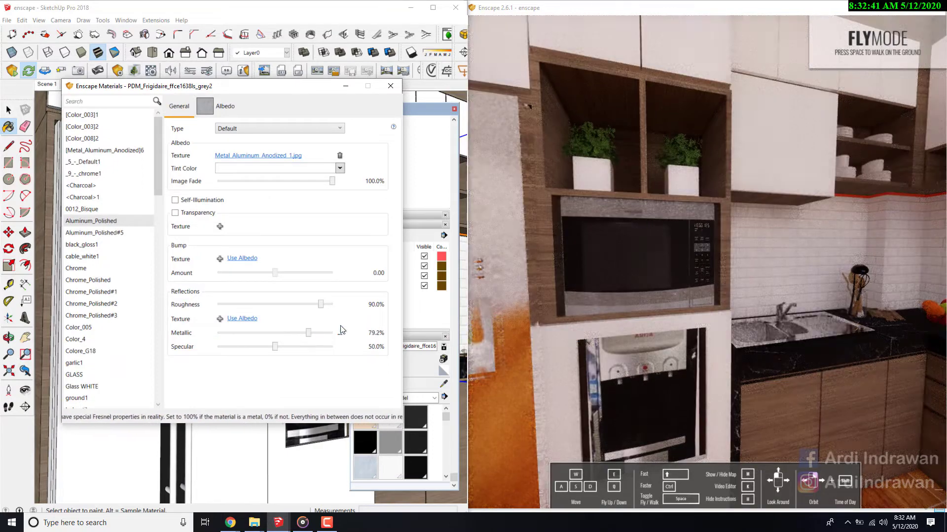
- Check the microwave frame up close in the preview and raise its material's metallic value to 100%
click(709, 268)
key(w)
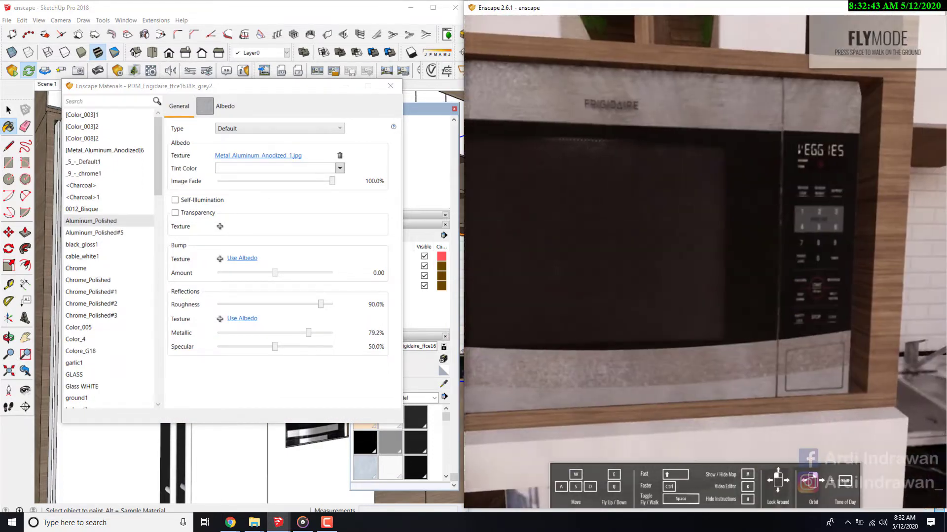
key(s)
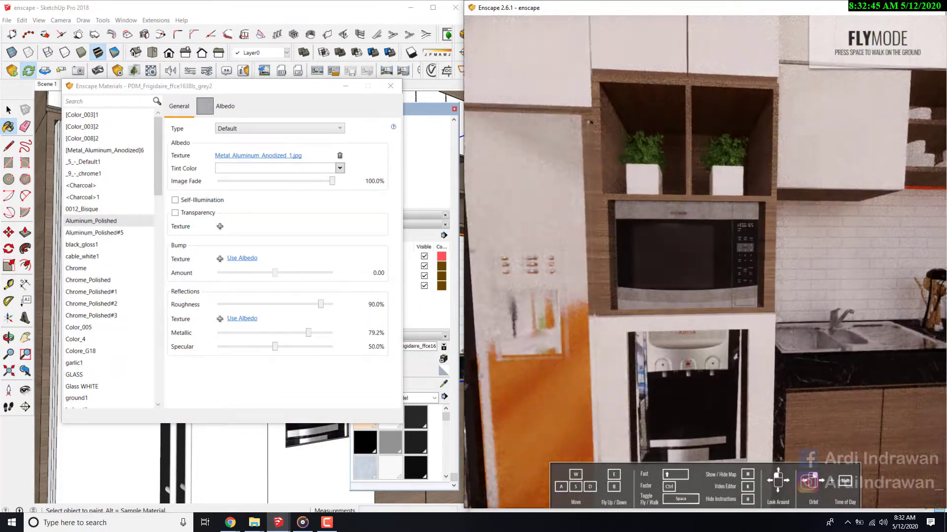
mouse_move(236, 87)
mouse_down()
mouse_move(645, 89)
mouse_move(822, 130)
mouse_up()
click(401, 317)
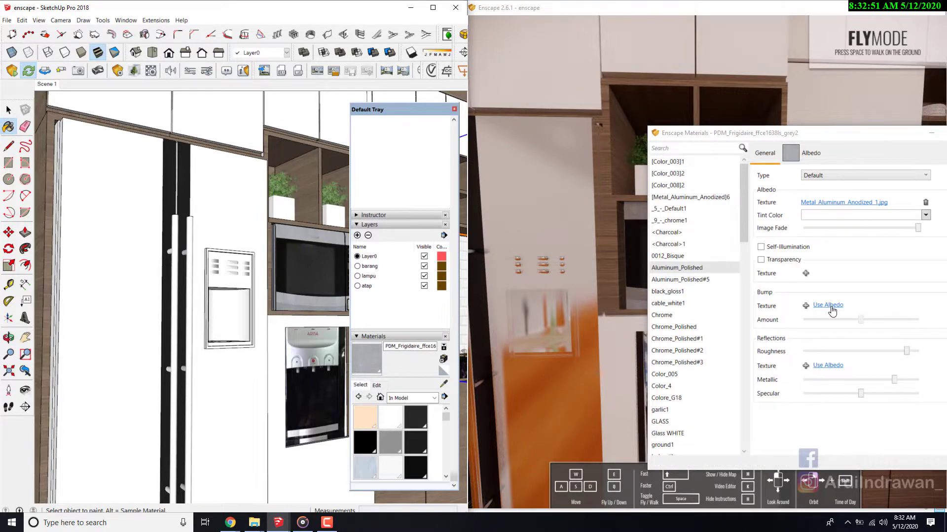
drag(894, 380, 917, 379)
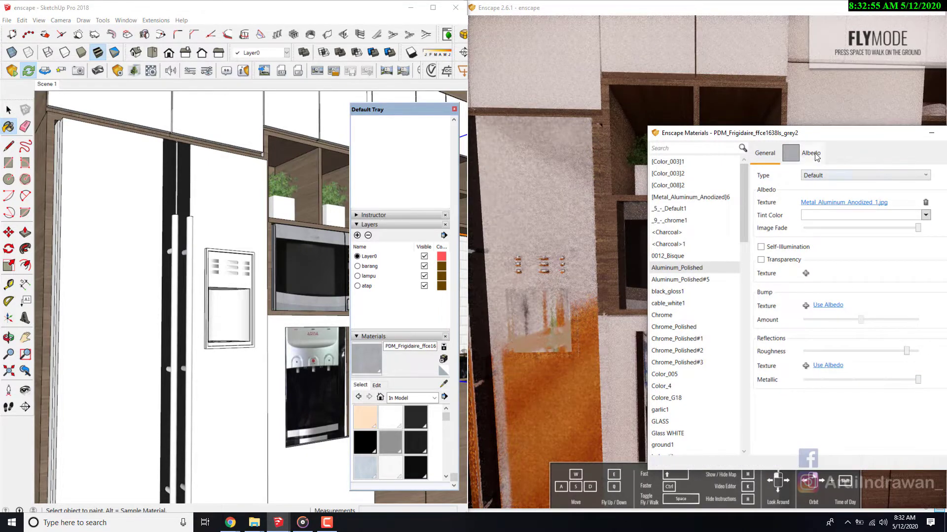
- Examine the reflections on the microwave frame and the fridge door from several distances in the Enscape preview
drag(856, 138, 330, 137)
scroll(770, 220, up, 3)
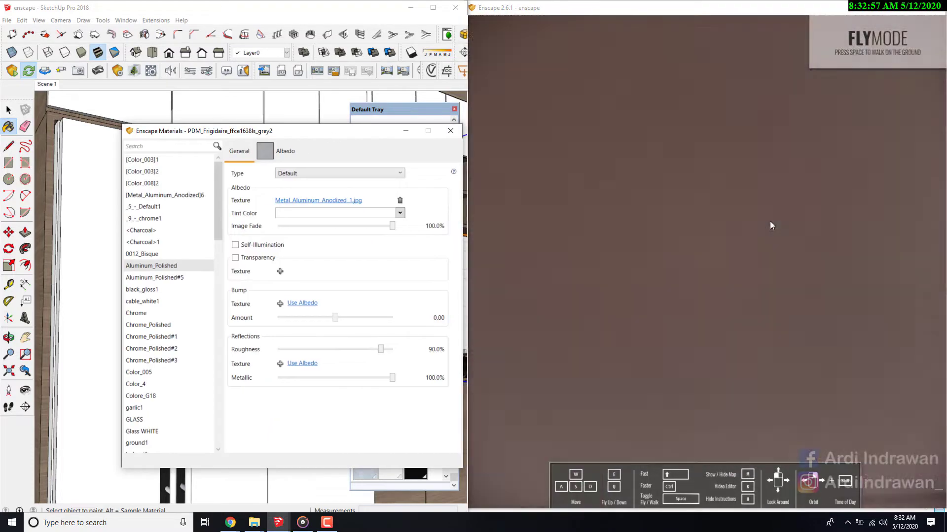
scroll(759, 223, down, 1)
scroll(760, 223, down, 3)
right_drag(760, 223, 709, 228)
scroll(675, 227, up, 4)
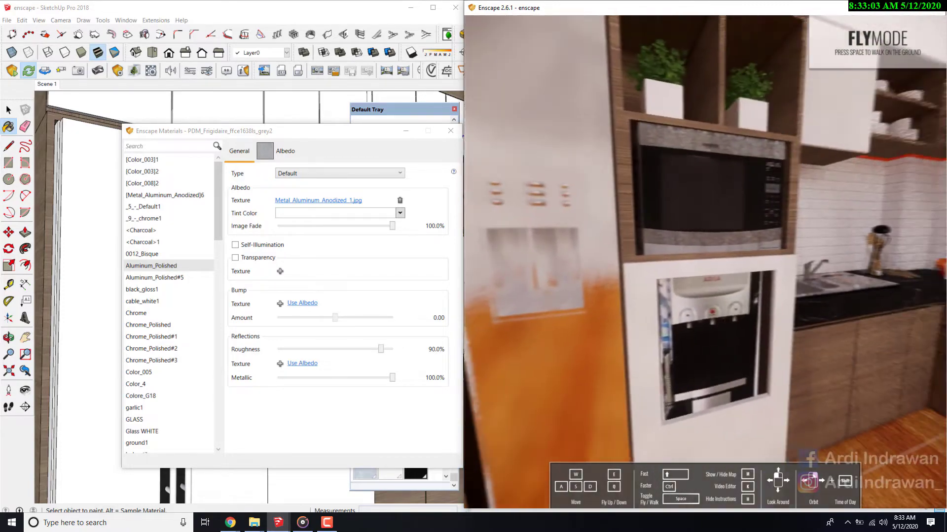
scroll(710, 228, down, 3)
drag(710, 228, 687, 242)
scroll(688, 241, down, 3)
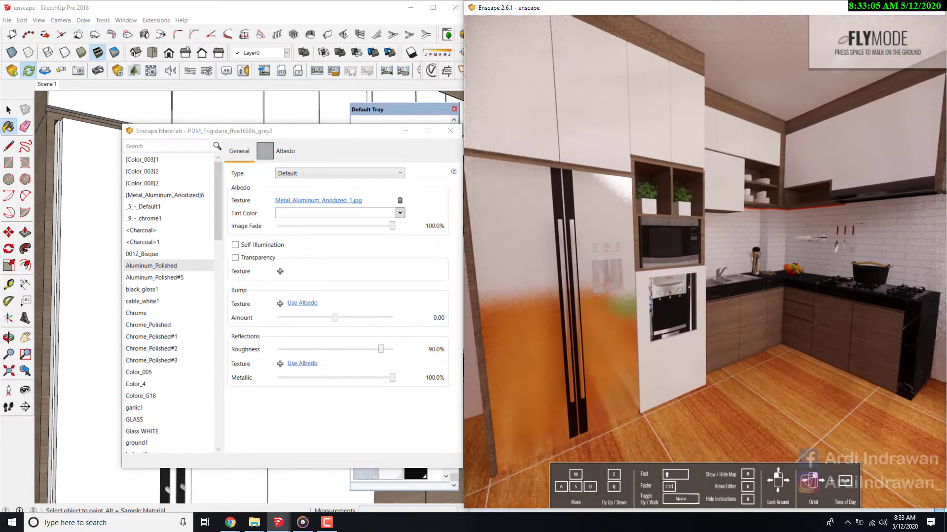
- Raise the color brightness of the microwave frame's material to the maximum in SketchUp and inspect the microwave in the Enscape preview
mouse_move(286, 131)
mouse_down()
mouse_move(550, 132)
mouse_move(676, 145)
mouse_up()
click(378, 386)
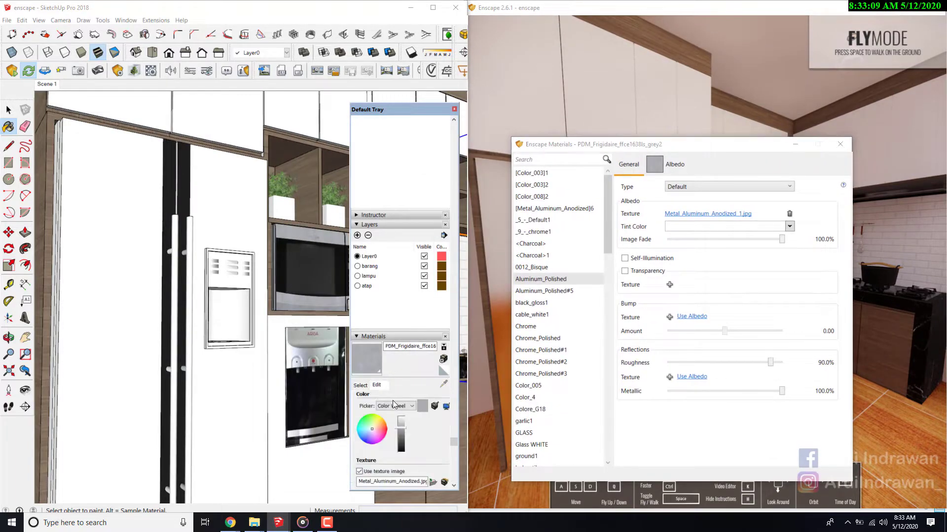
click(400, 420)
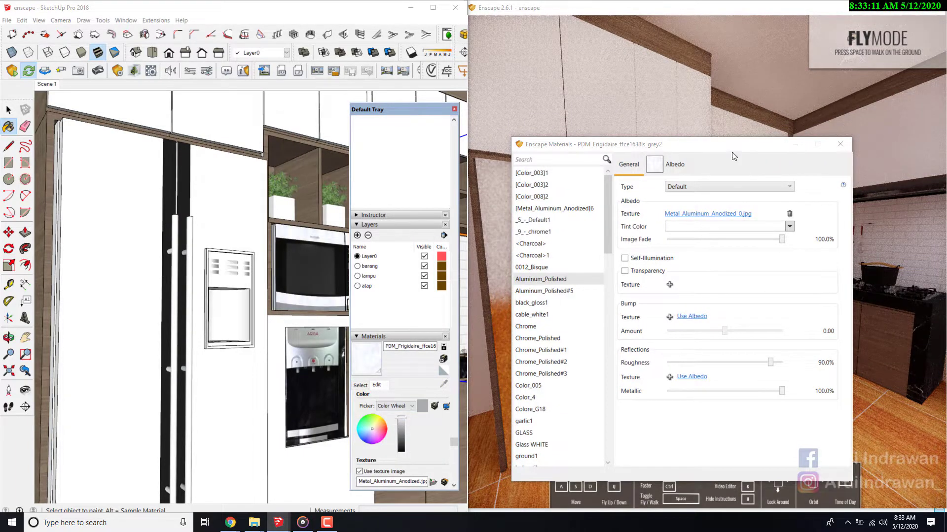
click(797, 144)
scroll(677, 231, up, 5)
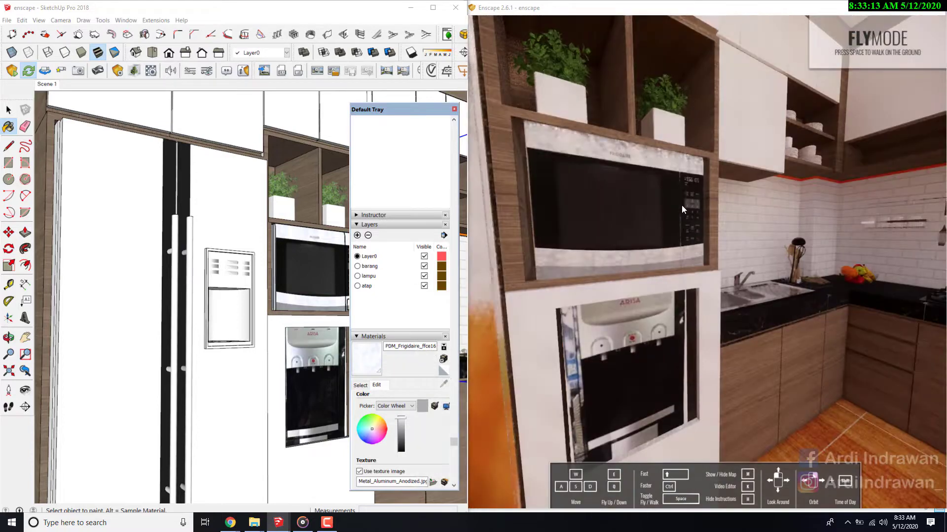
drag(682, 205, 651, 205)
scroll(651, 205, up, 3)
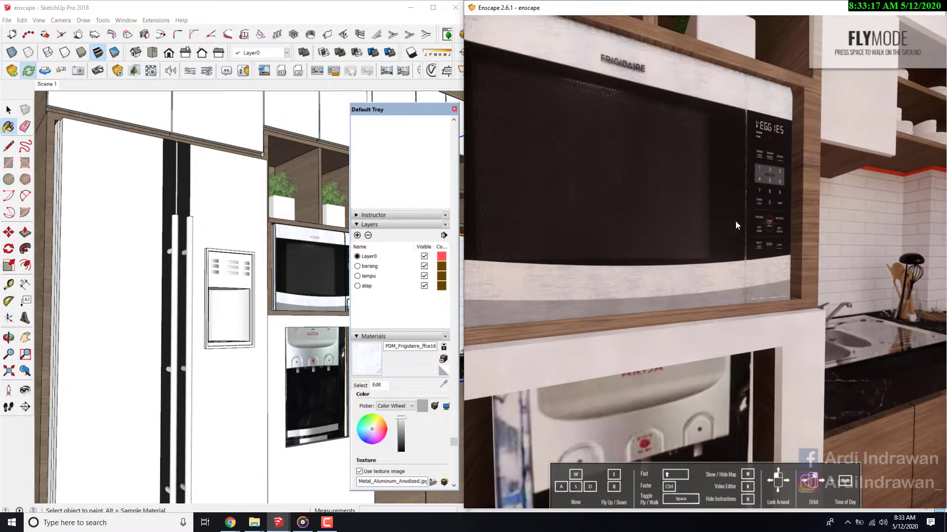
scroll(665, 288, down, 5)
scroll(588, 289, down, 4)
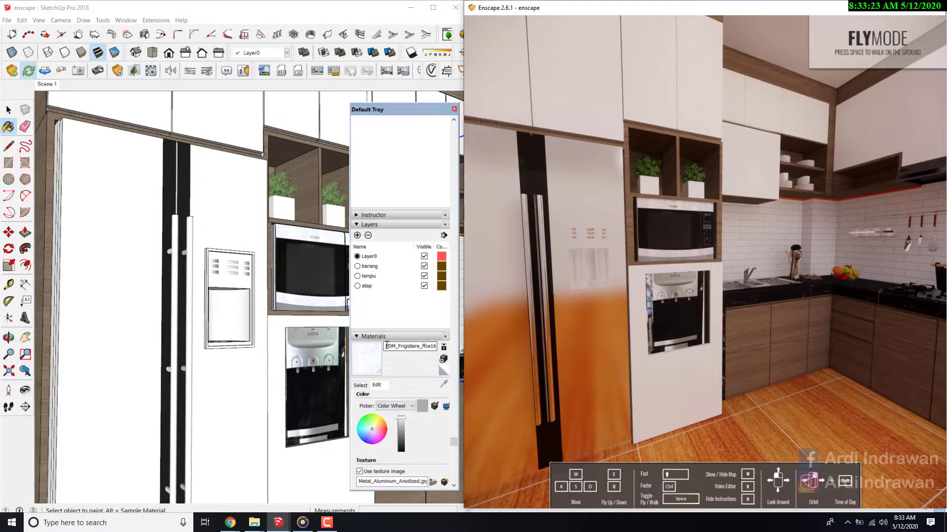
- Rename the microwave frame's material to CHROME and examine its finish in the Enscape preview
drag(387, 345, 489, 344)
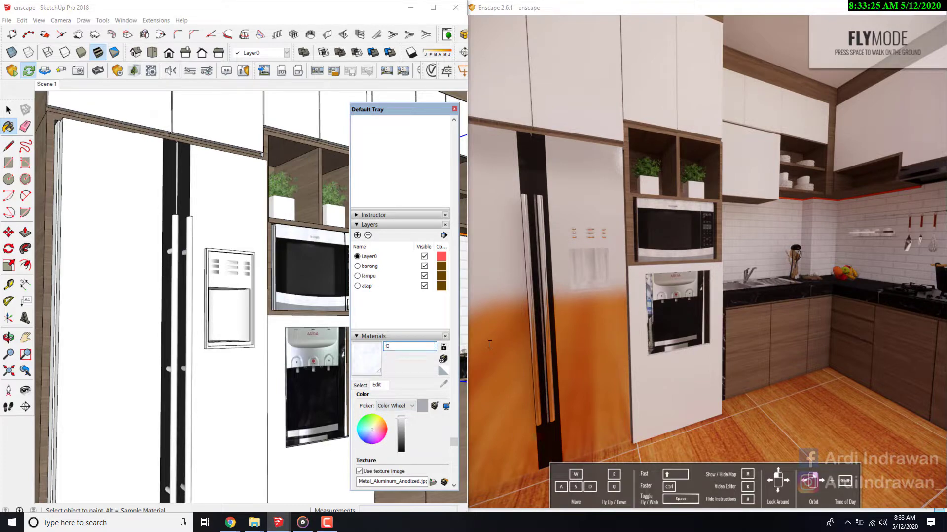
key(Return)
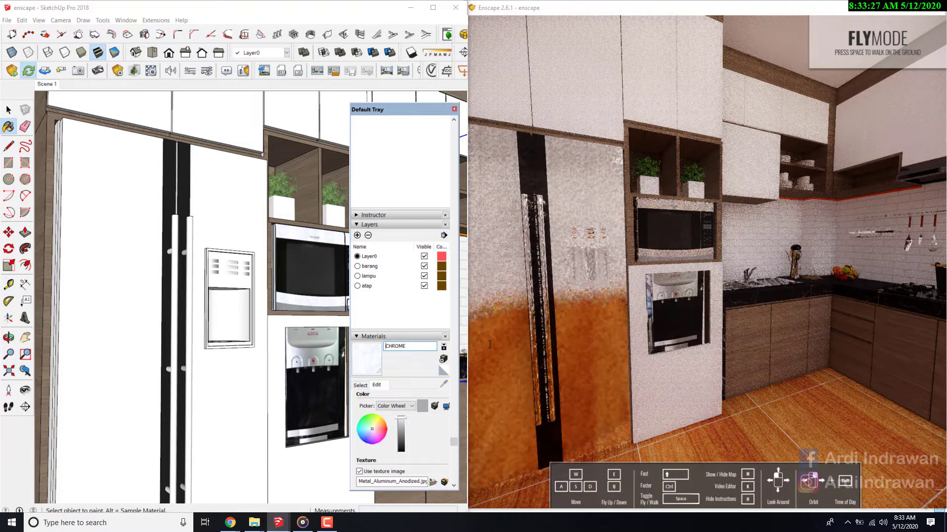
drag(644, 215, 647, 208)
scroll(663, 229, up, 5)
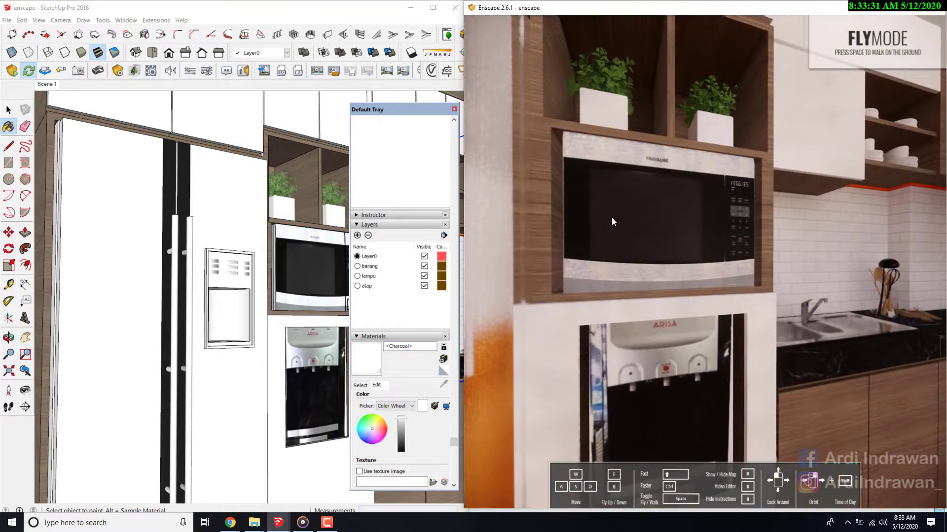
scroll(617, 208, up, 5)
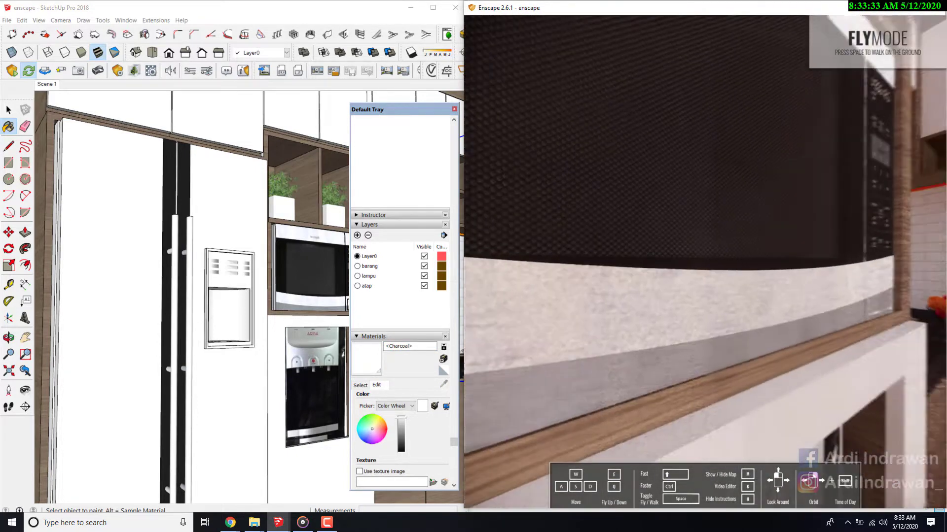
scroll(616, 207, down, 6)
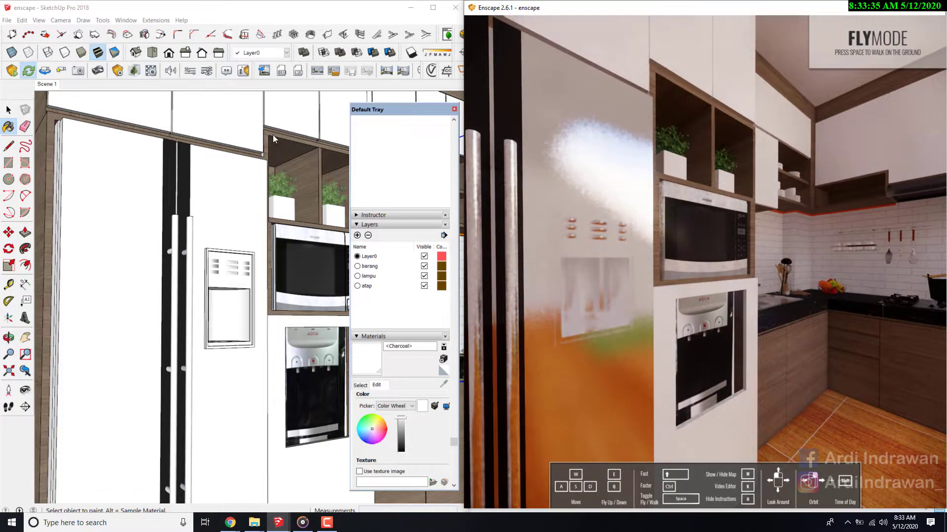
- Open the Charcoal material in the Enscape material editor and lower its roughness to 21.2%
mouse_move(385, 109)
mouse_down()
mouse_move(577, 68)
mouse_move(486, 68)
mouse_move(897, 113)
mouse_up()
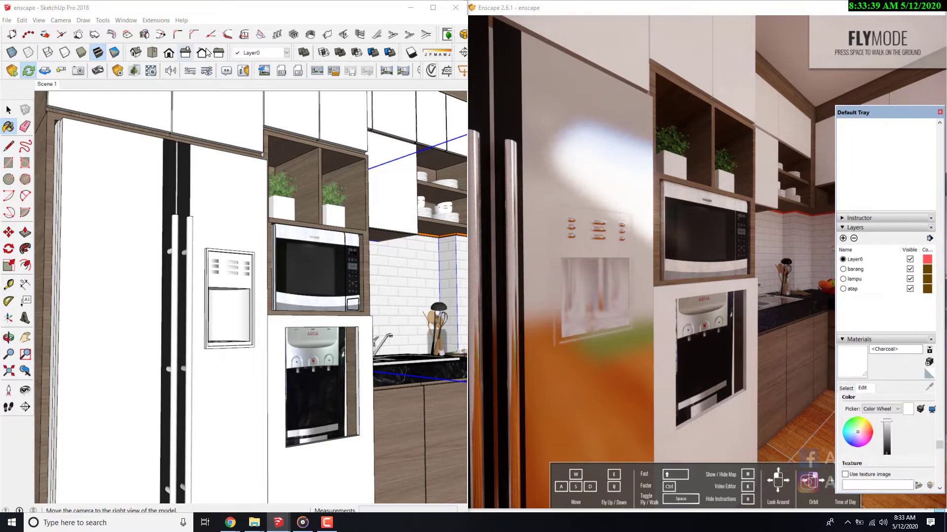
click(154, 74)
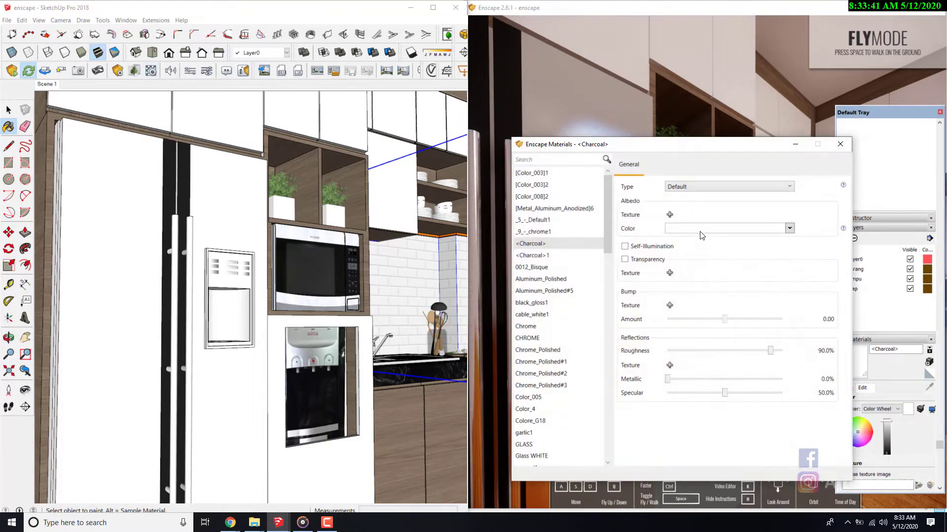
drag(693, 152, 406, 155)
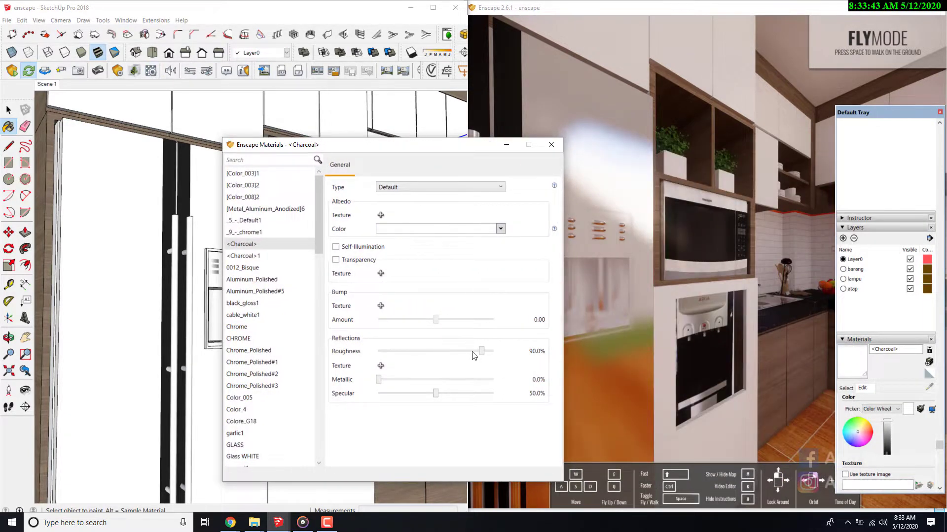
drag(482, 353, 460, 353)
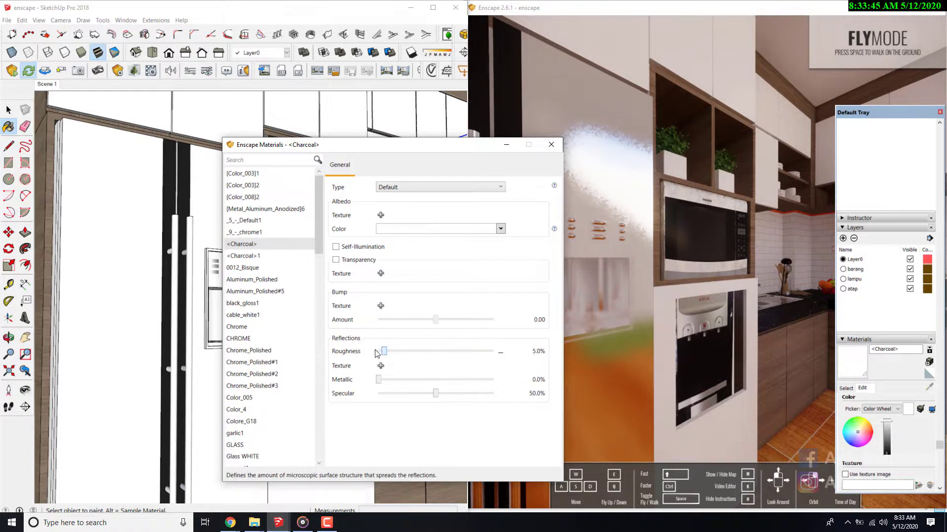
- Check the microwave up close in the Enscape preview and darken the Charcoal material's color to mid grey
mouse_move(750, 219)
mouse_down()
mouse_move(740, 219)
mouse_move(739, 204)
mouse_up()
key(w)
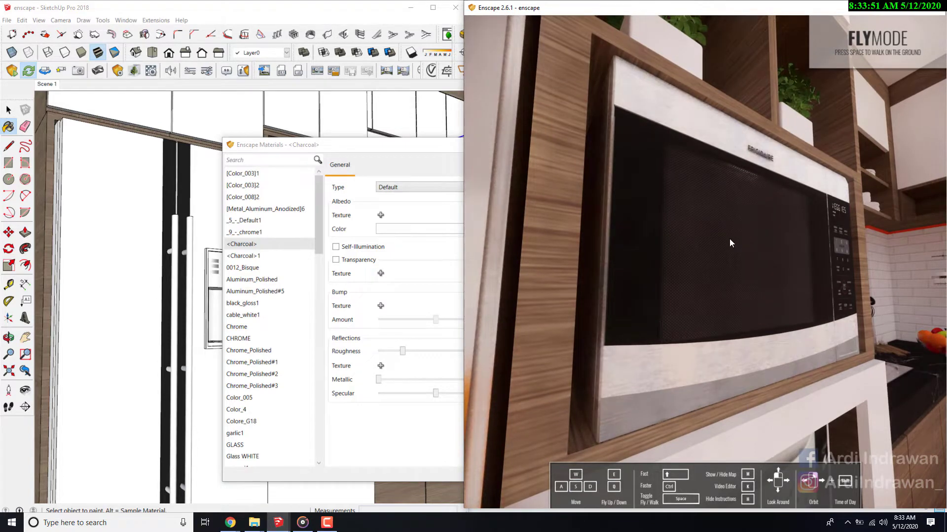
drag(727, 240, 749, 229)
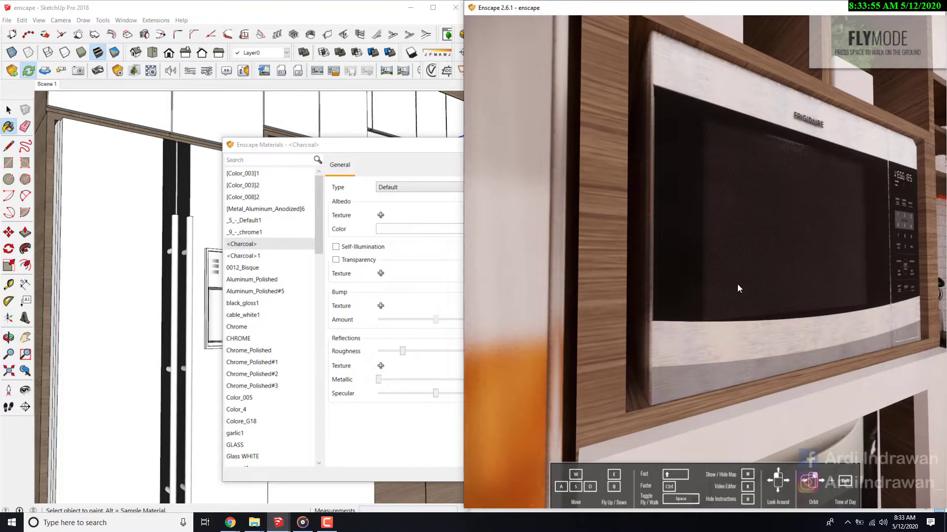
drag(391, 148, 362, 149)
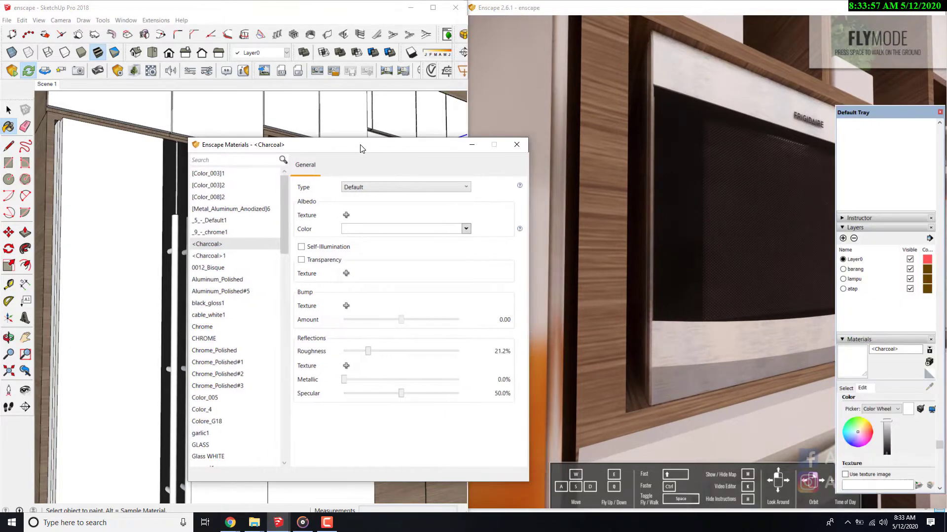
mouse_move(886, 425)
mouse_down()
mouse_move(888, 442)
mouse_move(890, 433)
mouse_up()
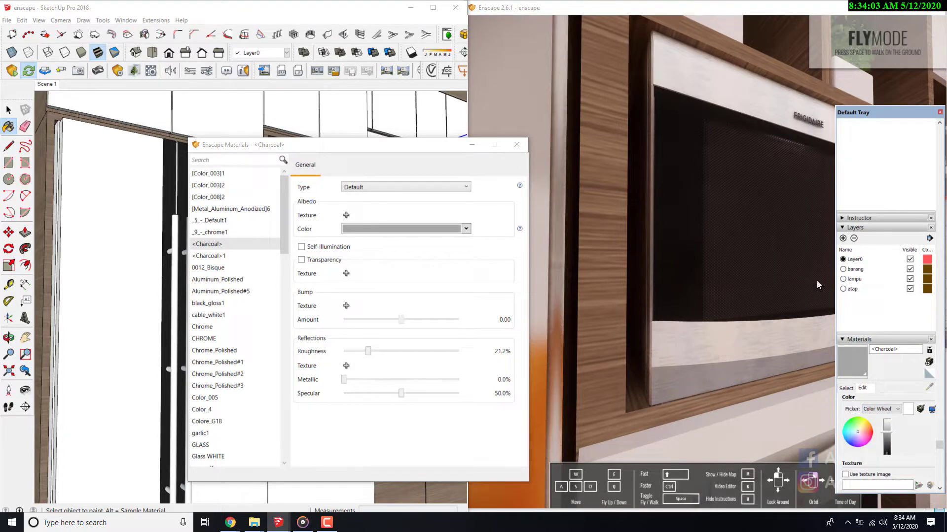
- Sample the microwave frame's CHROME material, darken its color to a medium grey and close the Enscape material editor
mouse_move(427, 153)
mouse_down()
mouse_move(336, 231)
mouse_move(198, 238)
mouse_up()
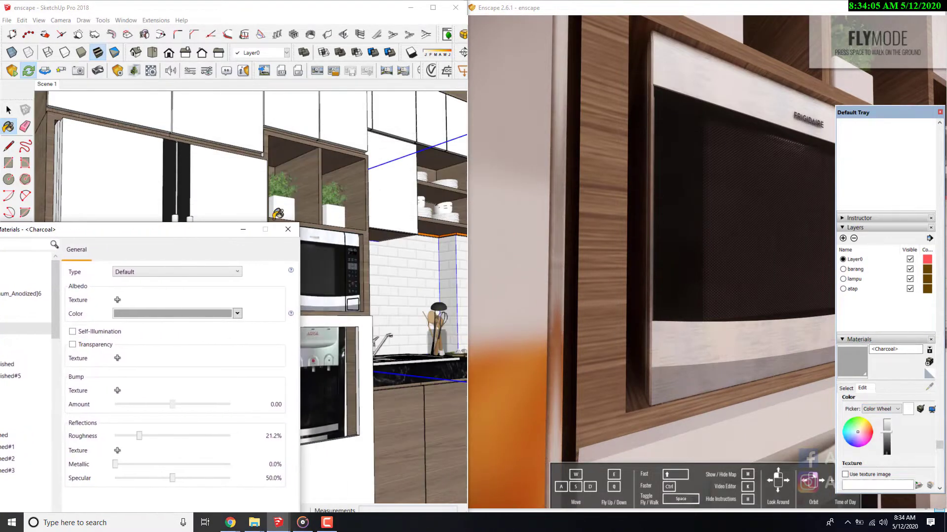
click(847, 389)
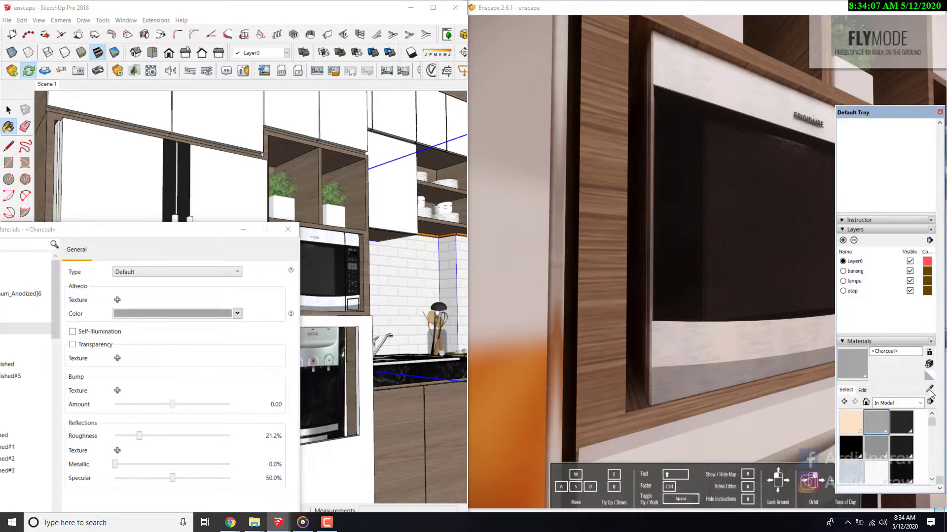
scroll(335, 229, up, 2)
alt+click(332, 232)
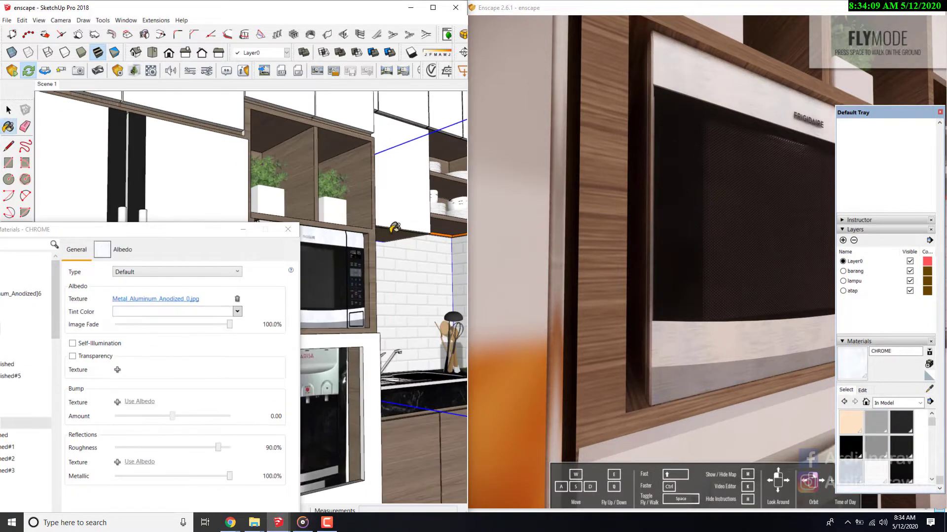
click(863, 390)
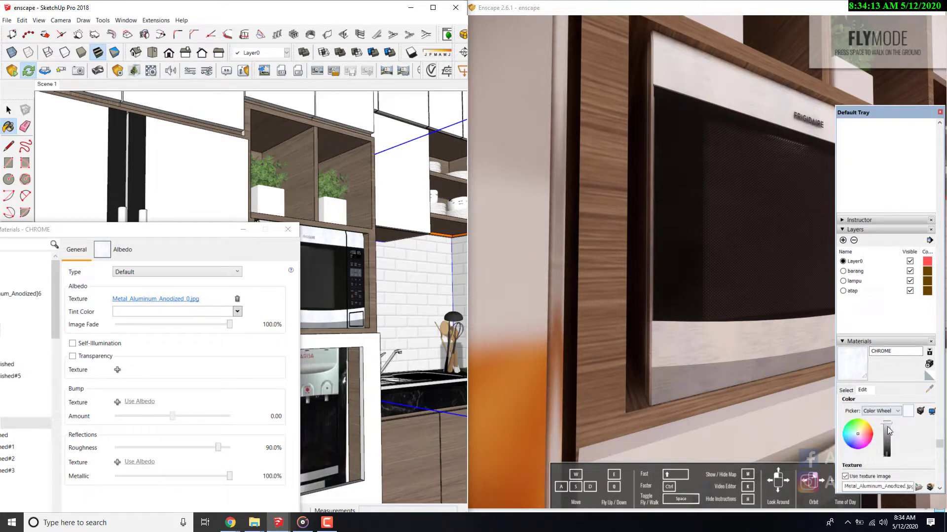
mouse_move(887, 427)
mouse_down()
mouse_move(890, 443)
mouse_move(884, 417)
mouse_up()
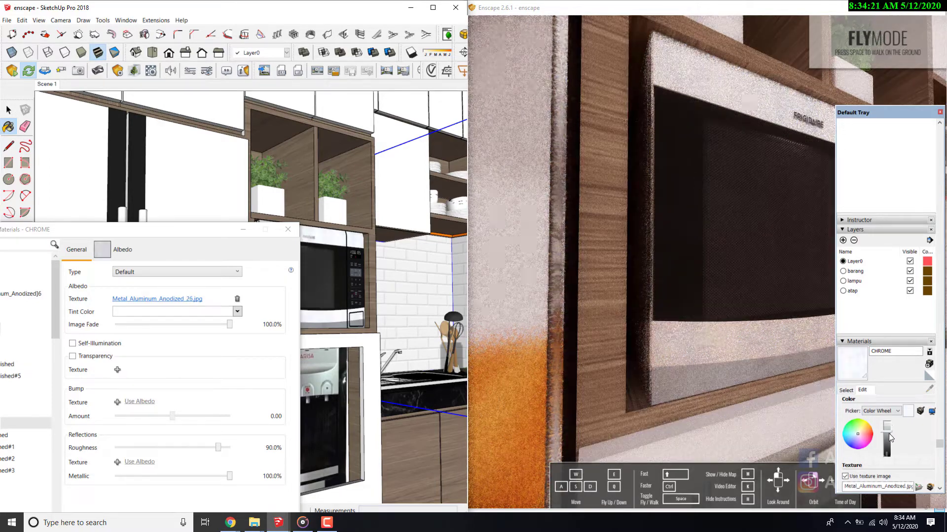
click(888, 436)
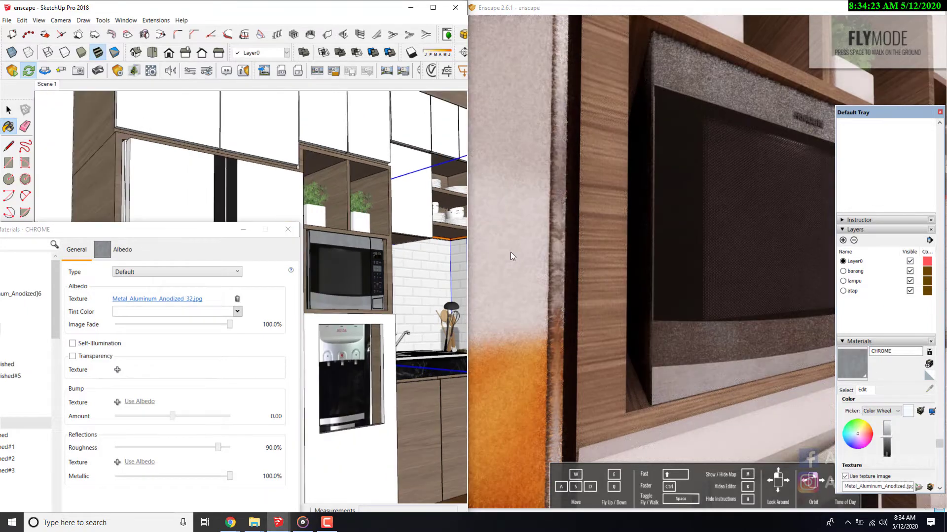
click(288, 229)
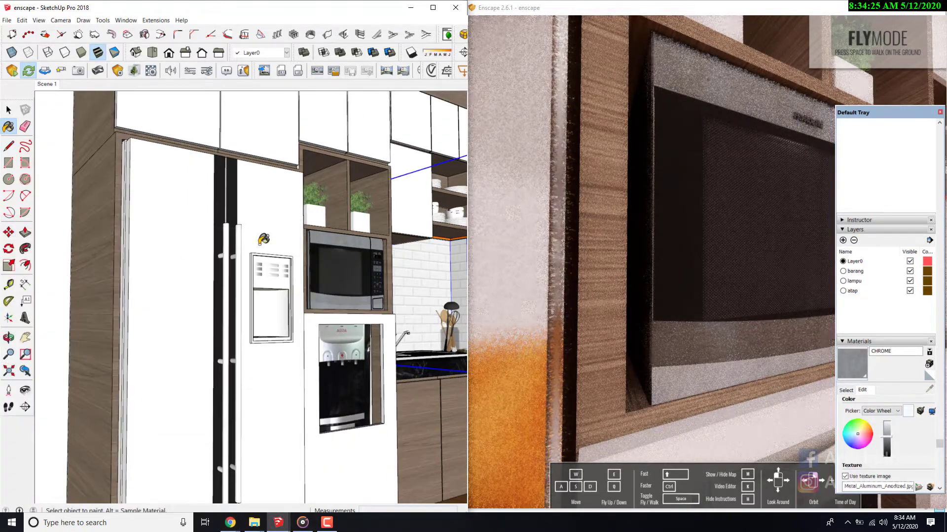
- Sample the material of the white plant pot above the microwave and bring the pot up close in the preview
click(24, 391)
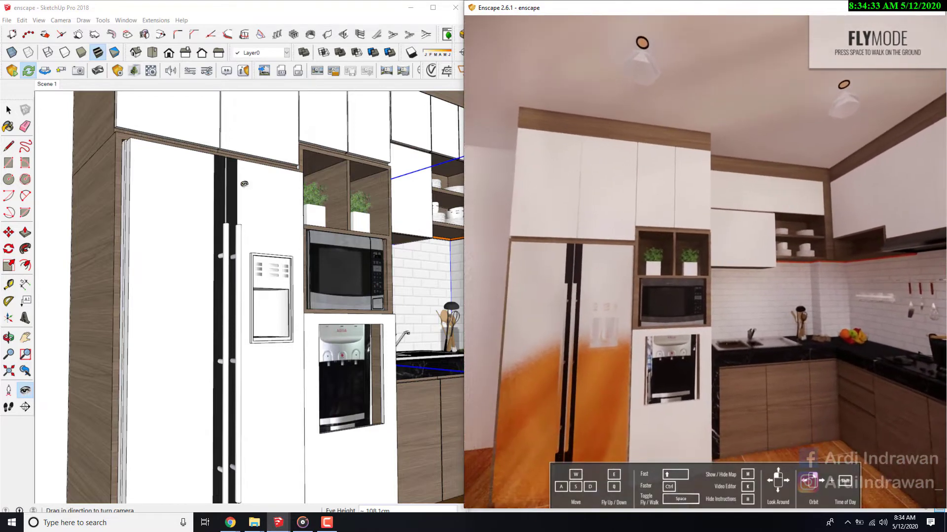
click(15, 128)
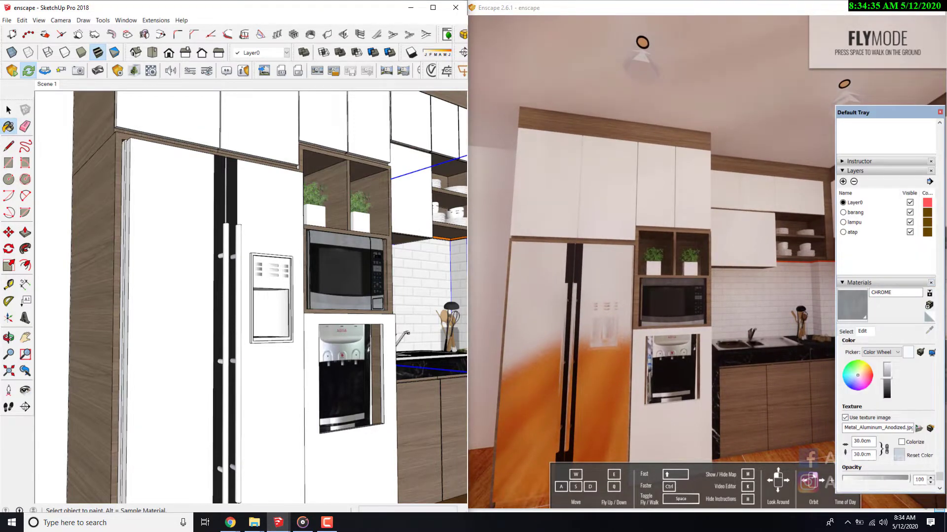
click(845, 332)
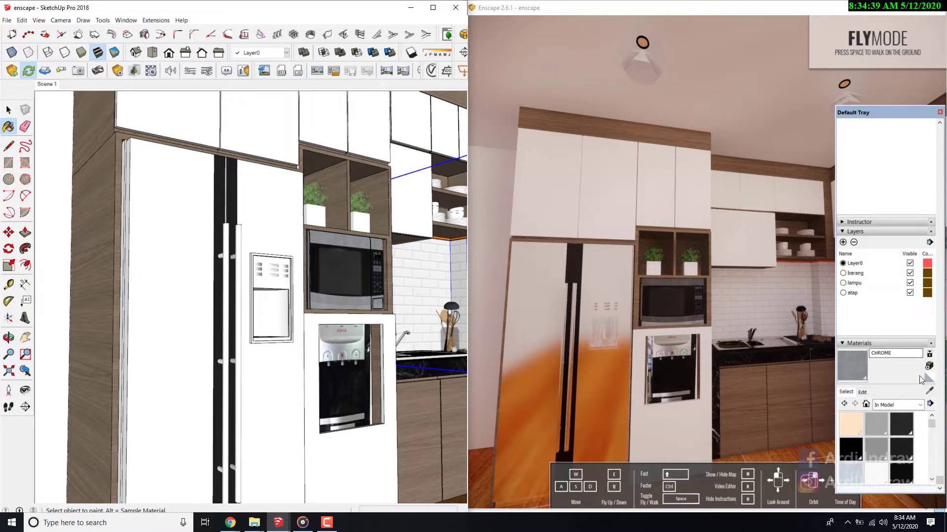
alt+click(393, 220)
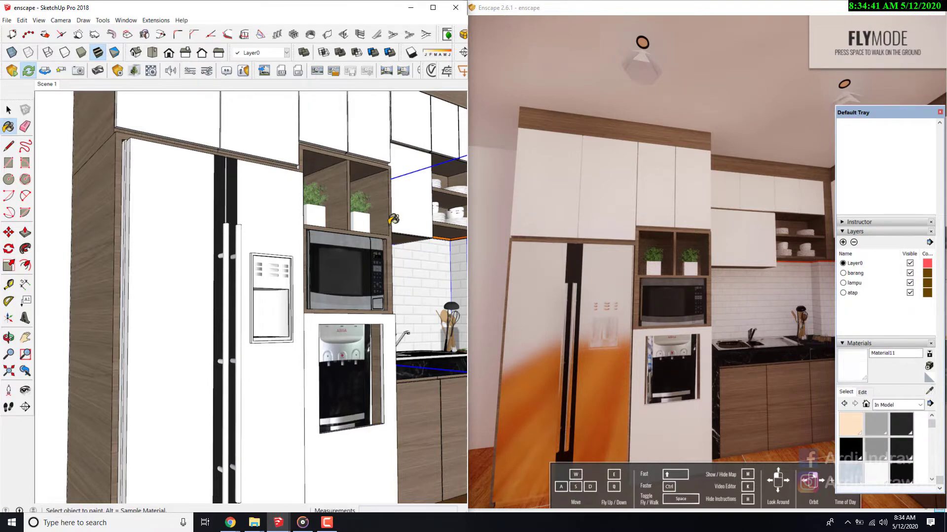
scroll(700, 212, up, 8)
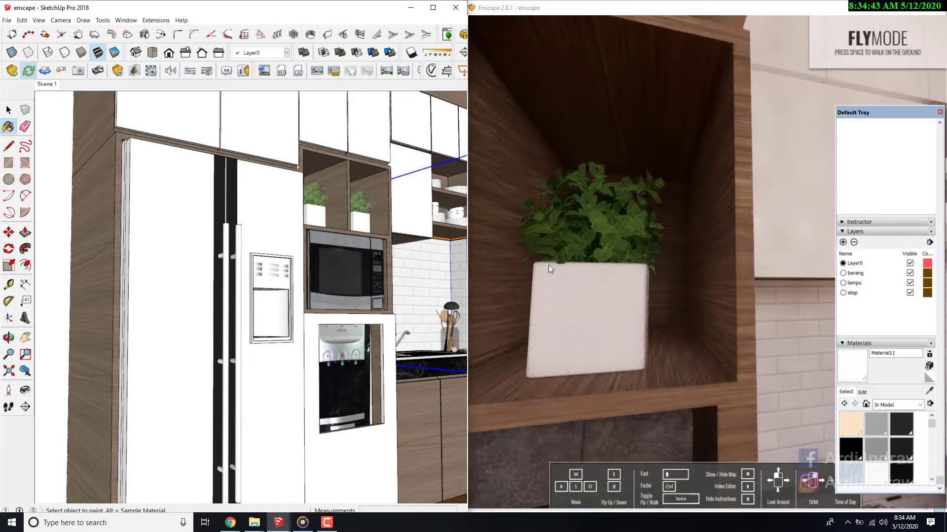
- Lower the white plant pot material's roughness to 15.3% and check the pots in the Enscape preview
click(152, 70)
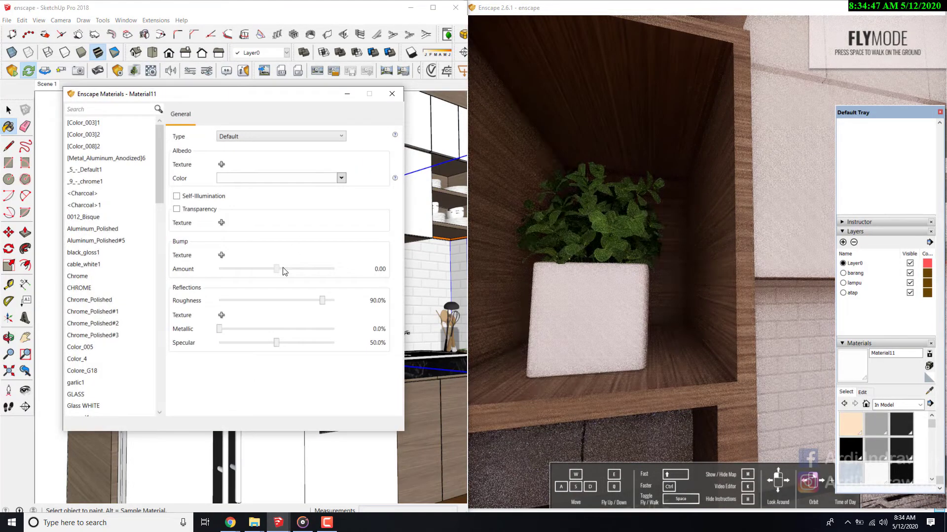
drag(324, 304, 283, 305)
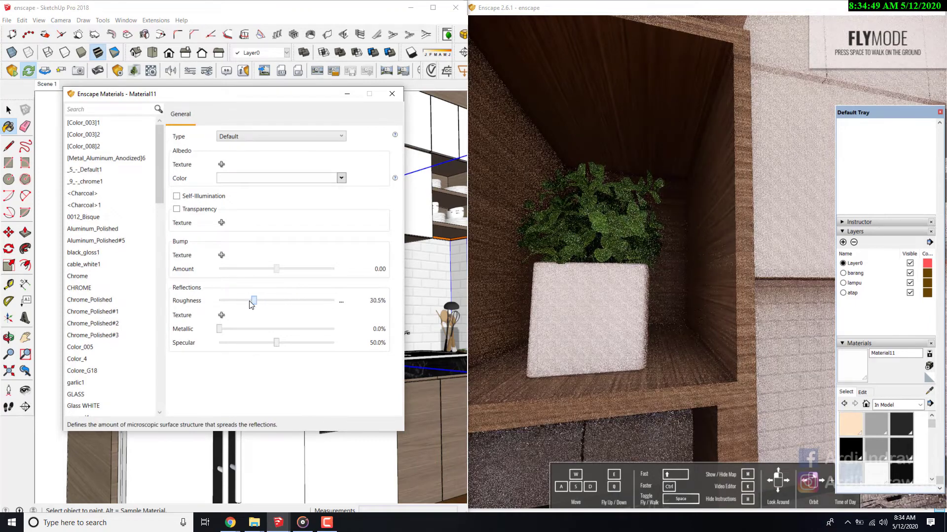
drag(221, 305, 239, 305)
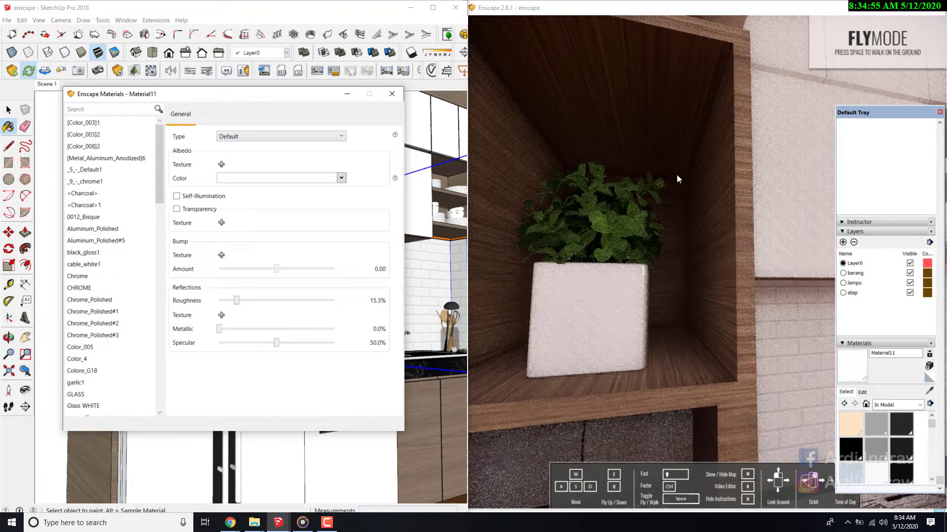
scroll(694, 171, down, 3)
right_drag(610, 239, 598, 249)
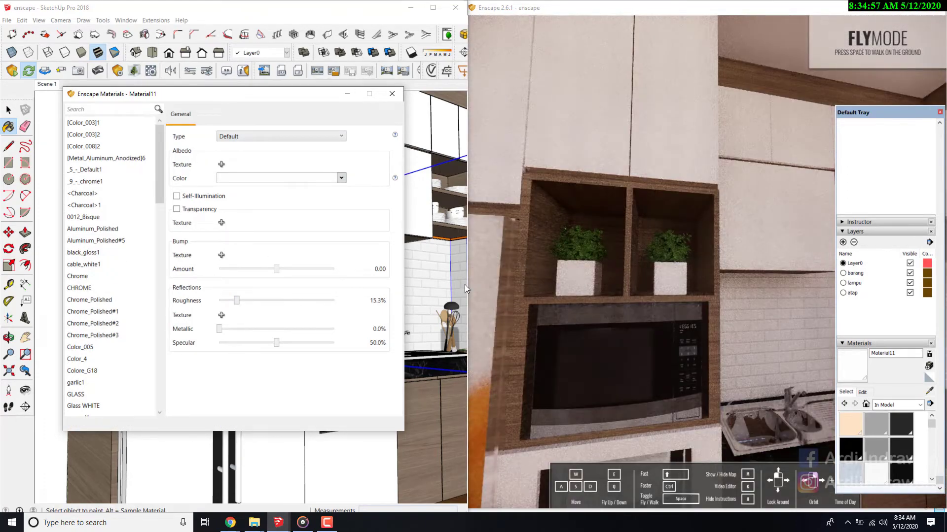
- Sample the black marble countertop's material beside the sink and lower its roughness to 0%
drag(283, 99, 297, 100)
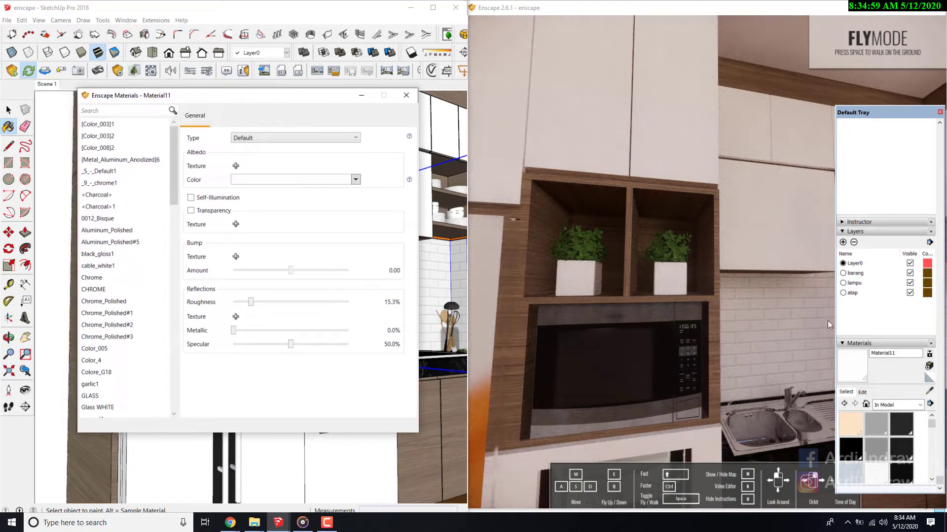
click(611, 234)
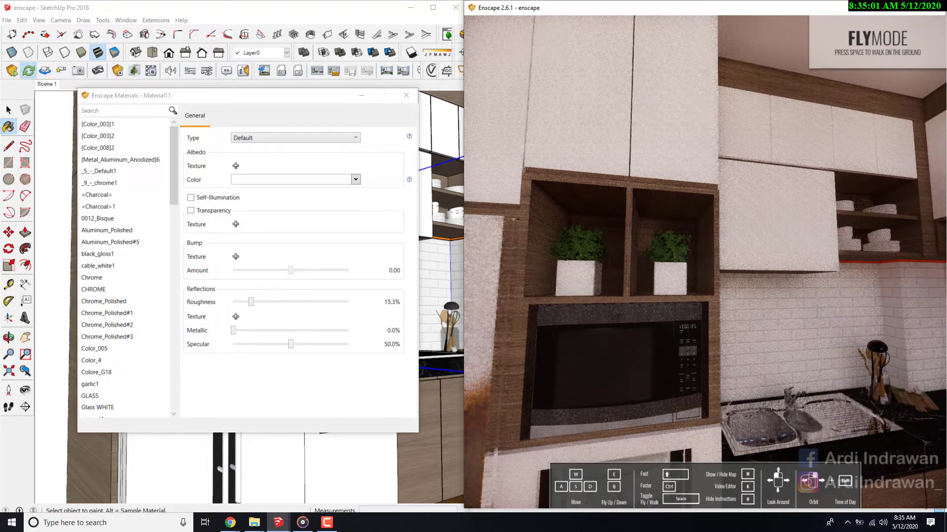
mouse_move(613, 232)
mouse_down()
mouse_move(673, 277)
mouse_move(626, 225)
mouse_move(592, 222)
mouse_up()
scroll(673, 276, down, 3)
key(w)
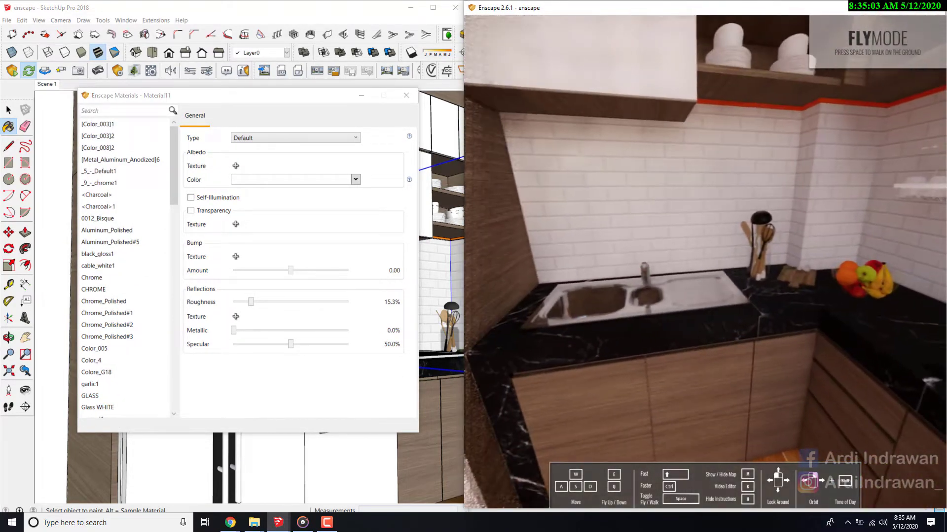
drag(298, 102, 268, 98)
mouse_move(891, 118)
mouse_down()
mouse_move(171, 104)
mouse_move(96, 90)
mouse_up()
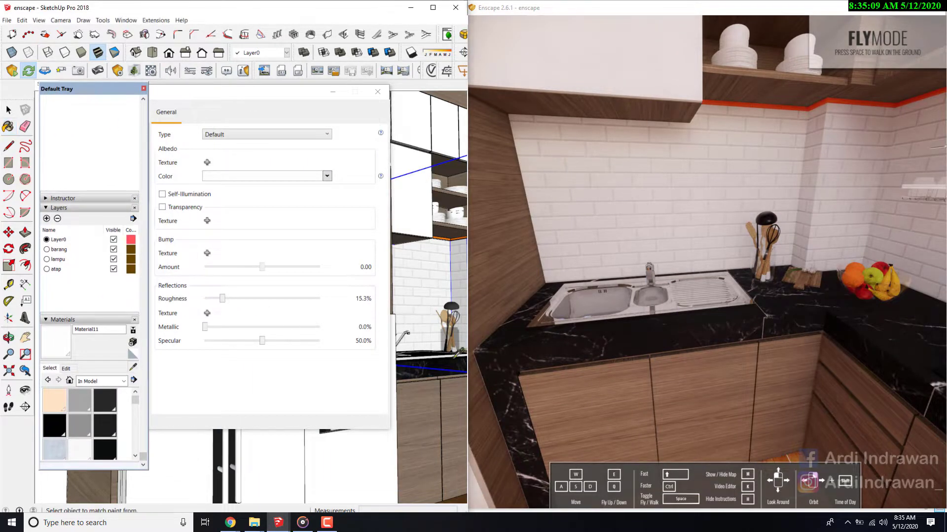
click(434, 365)
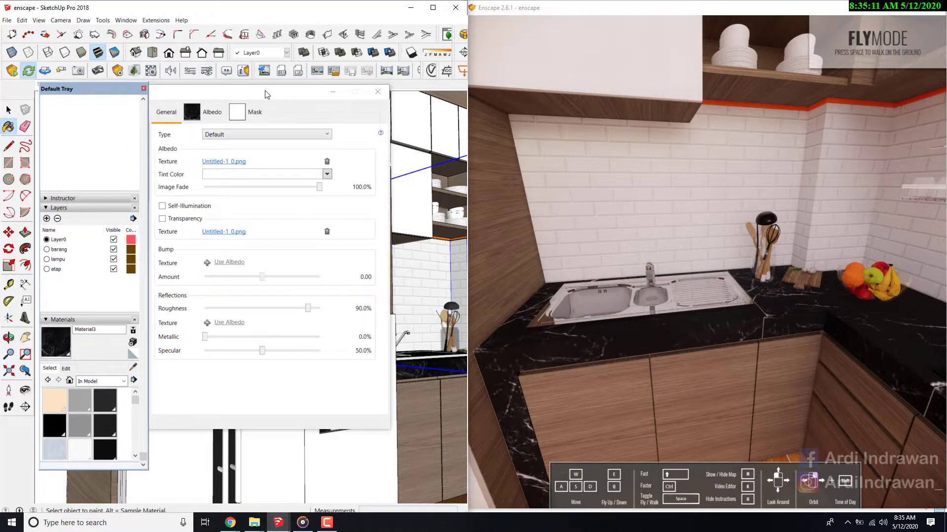
drag(264, 95, 367, 104)
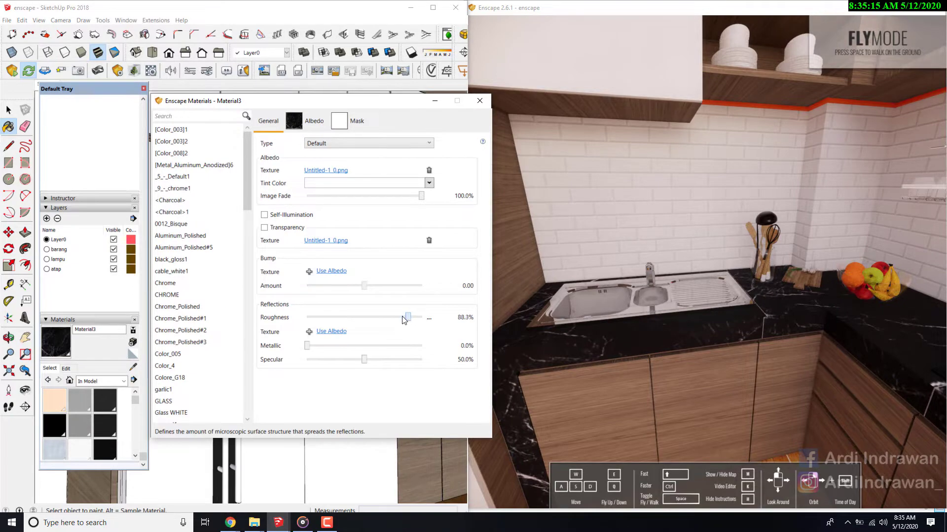
drag(402, 319, 304, 319)
- Examine the countertop's reflections around the stove, fruit and sink in the Enscape preview
drag(652, 220, 818, 239)
key(w)
drag(581, 203, 578, 208)
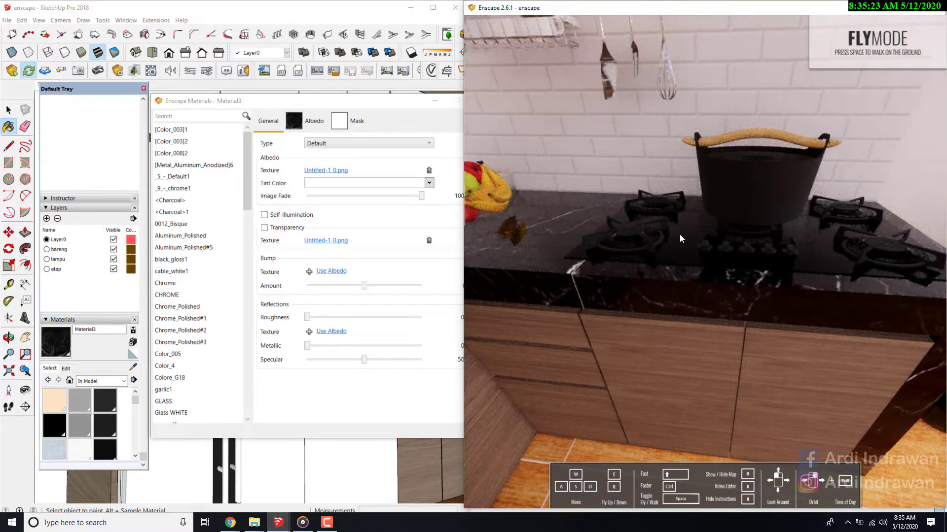
mouse_move(667, 231)
mouse_down()
mouse_move(700, 238)
mouse_move(741, 200)
mouse_up()
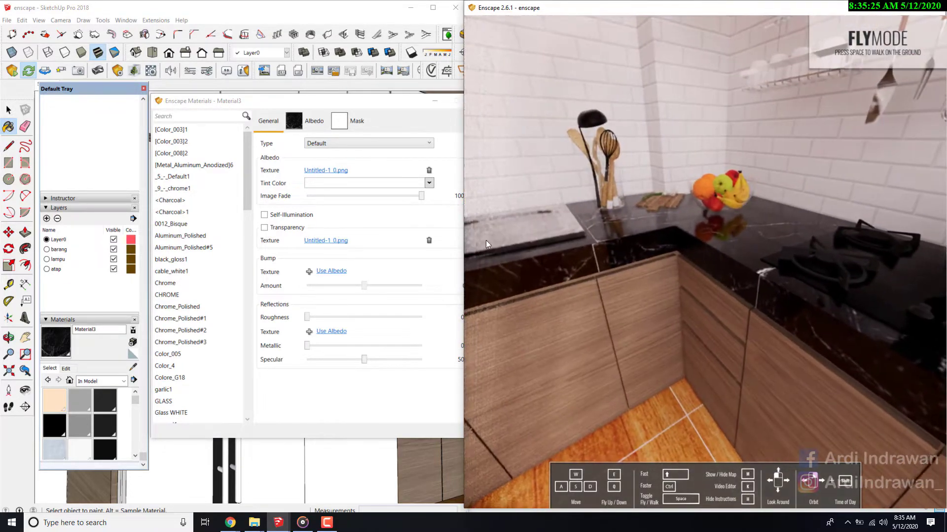
key(s)
- Shift the Enscape Materials window aside and pull the preview back to show the whole kitchen corner
click(310, 100)
mouse_move(311, 100)
mouse_down()
mouse_move(239, 98)
mouse_move(278, 98)
mouse_move(317, 168)
mouse_move(279, 92)
mouse_move(295, 92)
mouse_up()
drag(274, 89, 328, 30)
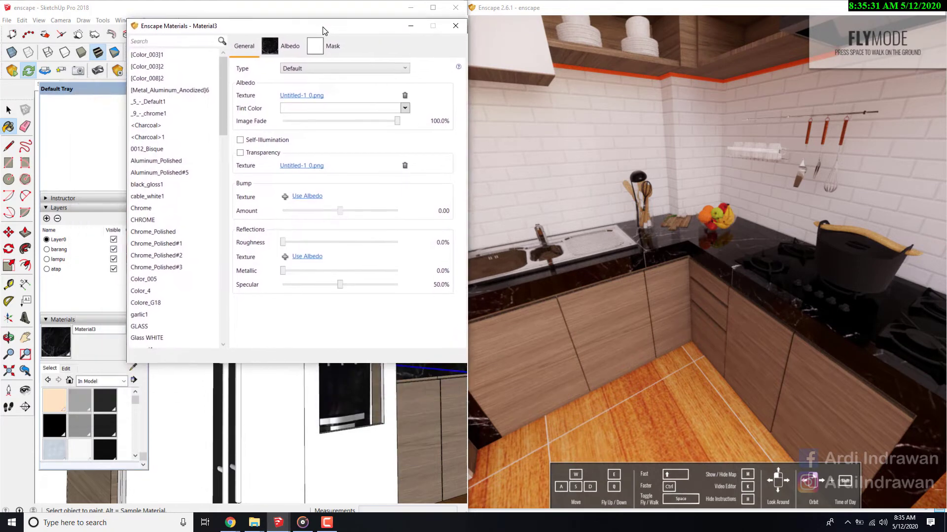
click(159, 365)
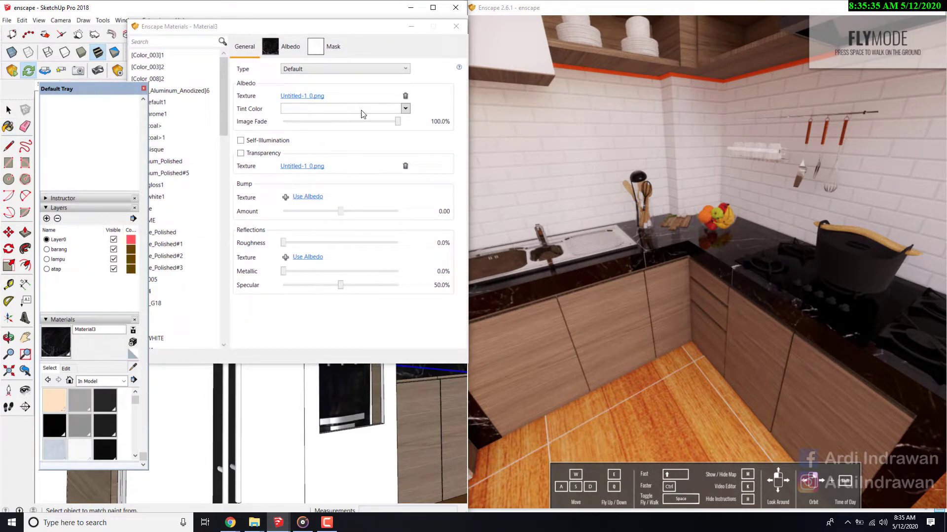
drag(374, 32, 253, 51)
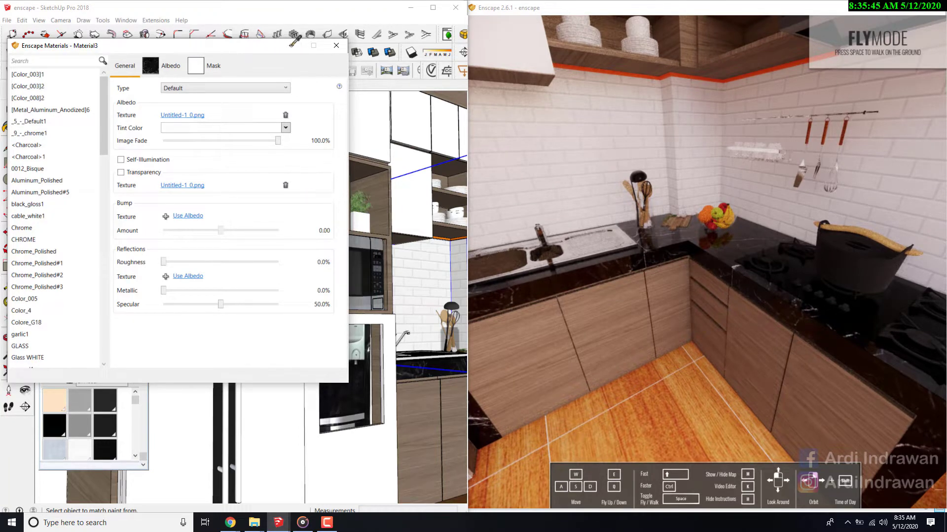
click(600, 3)
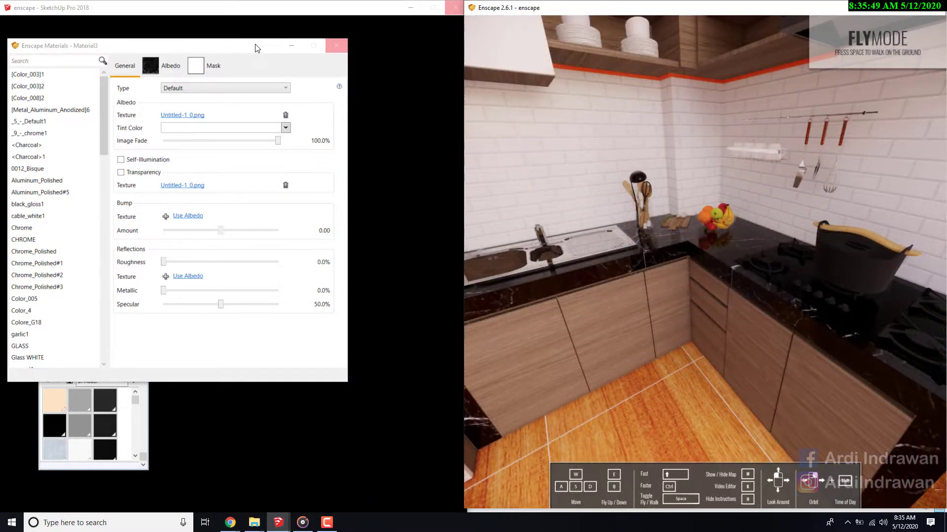
mouse_move(702, 209)
mouse_down()
mouse_move(555, 207)
mouse_move(533, 185)
mouse_move(655, 187)
mouse_move(641, 190)
mouse_up()
key(s)
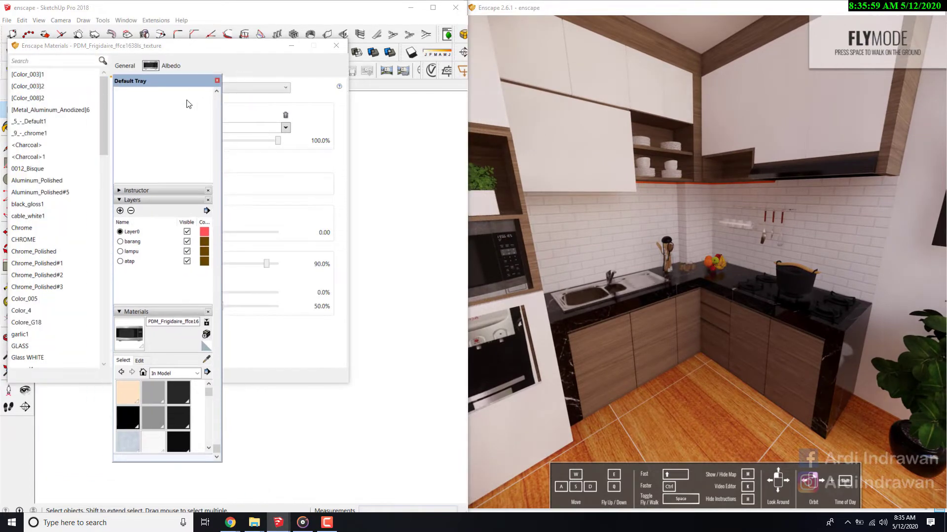
- Move the Default Tray over the Enscape preview and shift the materials editor to expose the stove in the model view
drag(206, 82, 878, 120)
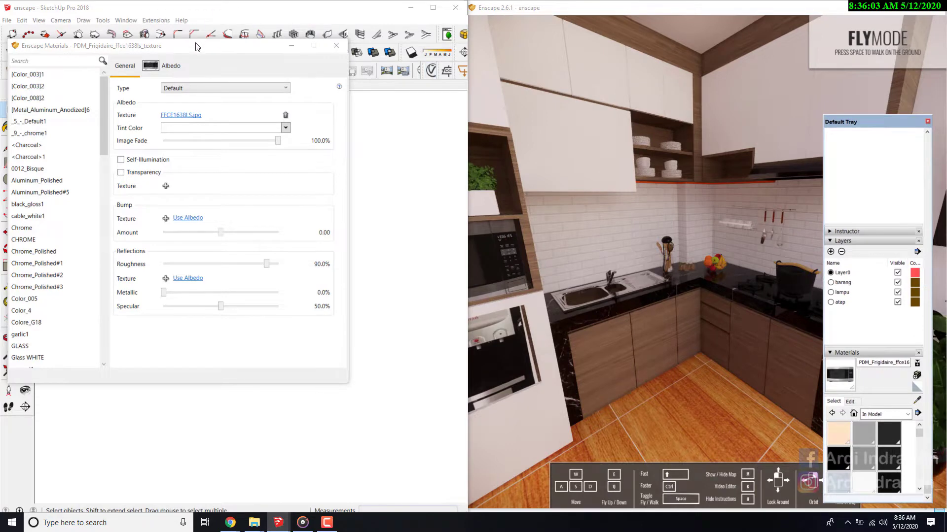
mouse_move(196, 43)
mouse_down()
mouse_move(268, 115)
mouse_move(229, 146)
mouse_up()
click(50, 86)
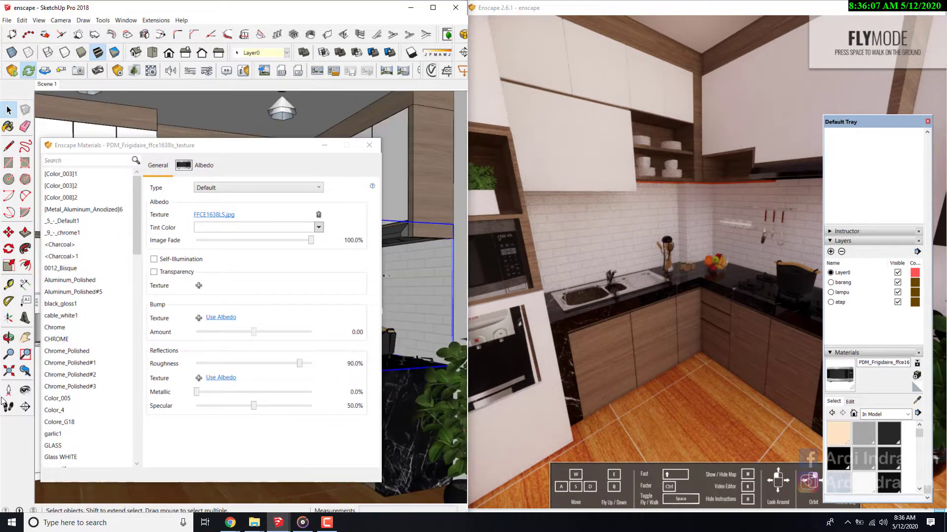
click(22, 397)
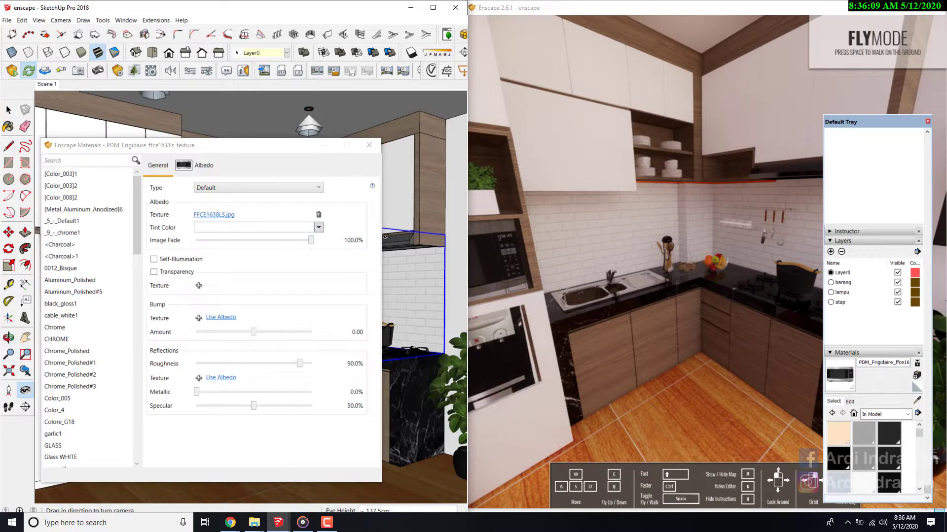
drag(189, 143, 132, 199)
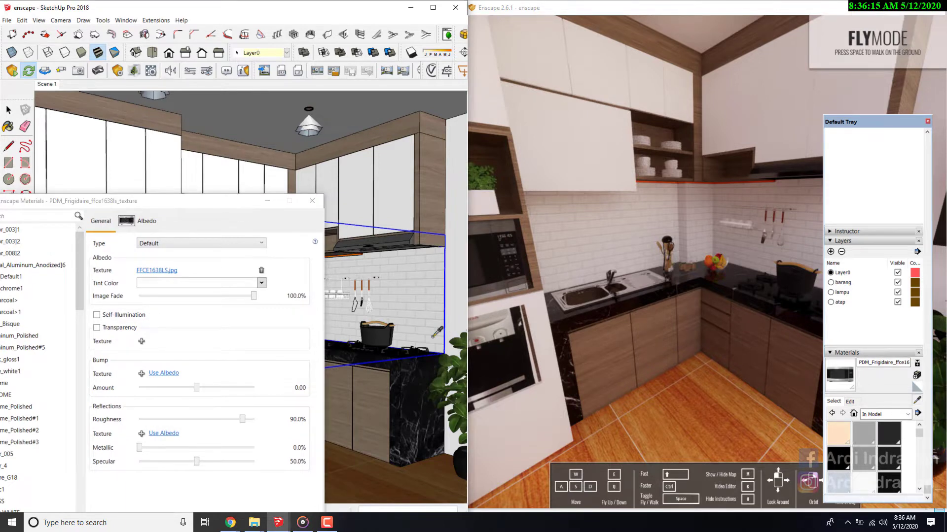
- Sample the material of the black stove burner beneath the cooking pot and bring its Enscape settings into view
scroll(392, 341, up, 5)
scroll(397, 351, up, 5)
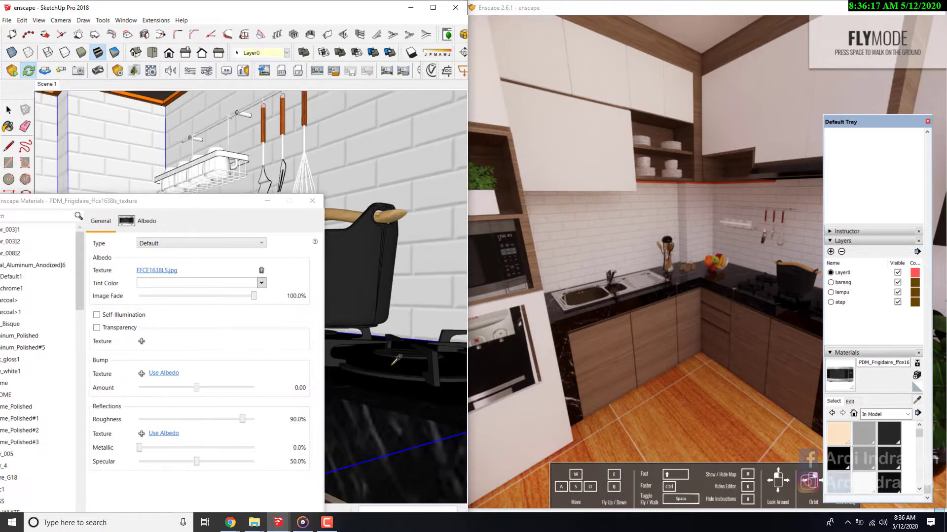
click(397, 350)
drag(153, 201, 234, 155)
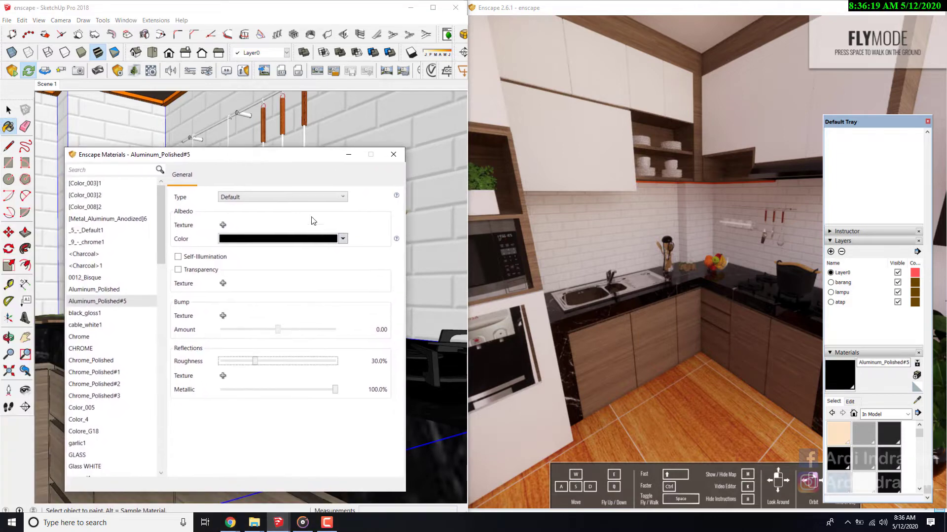
- Change the stove burner material's color to white and check the burners up close in the Enscape preview
click(278, 239)
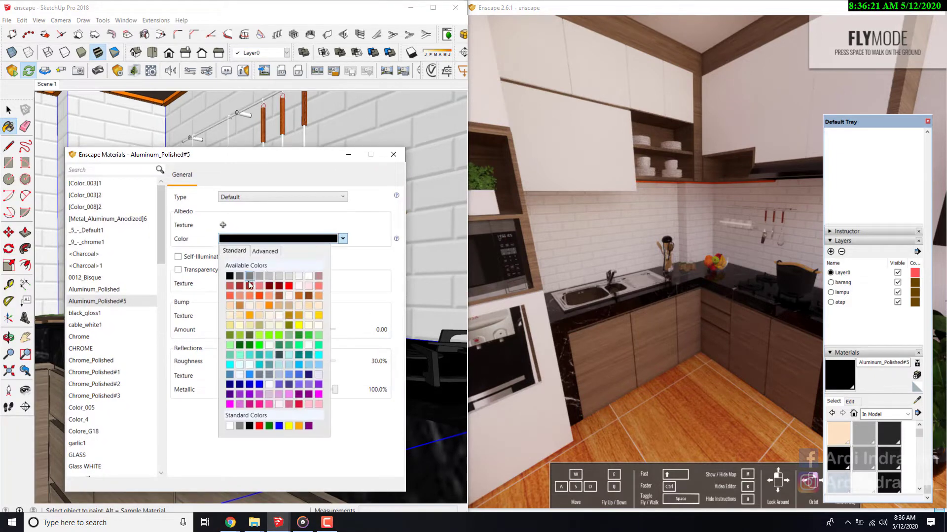
click(303, 279)
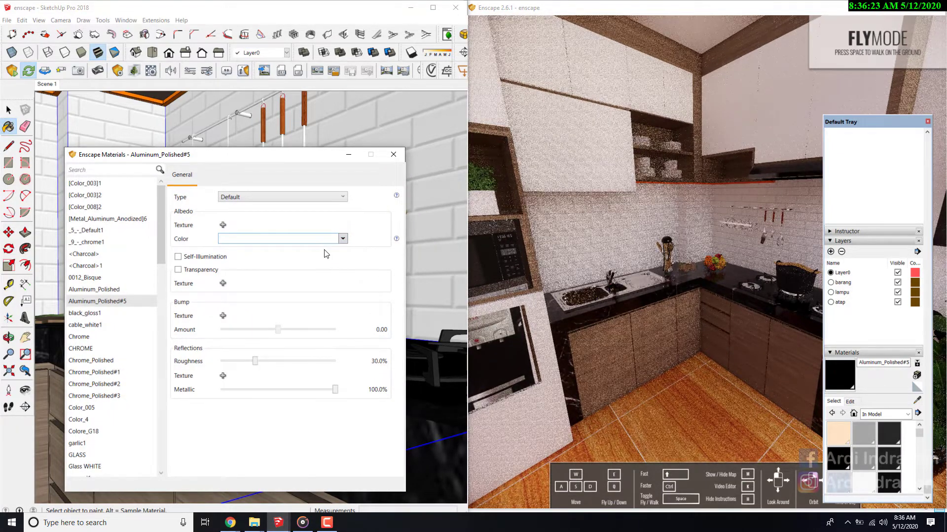
click(342, 239)
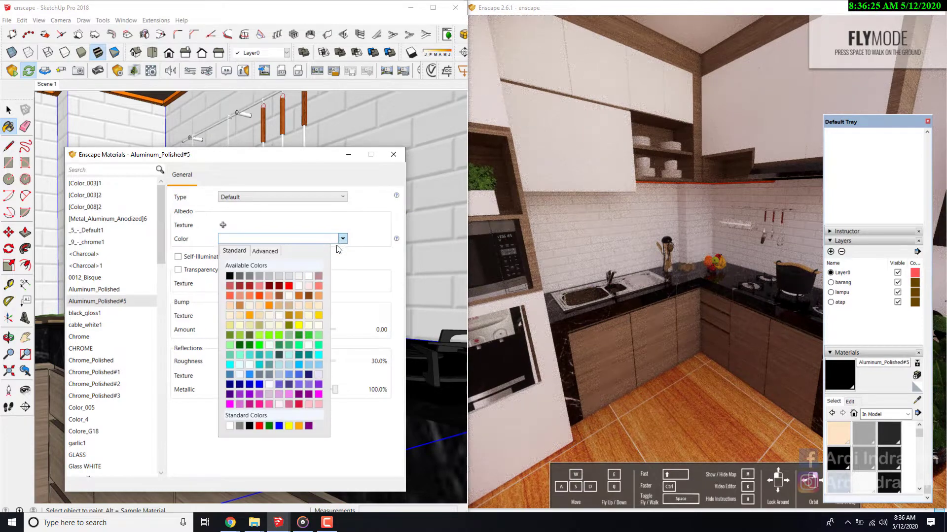
click(392, 157)
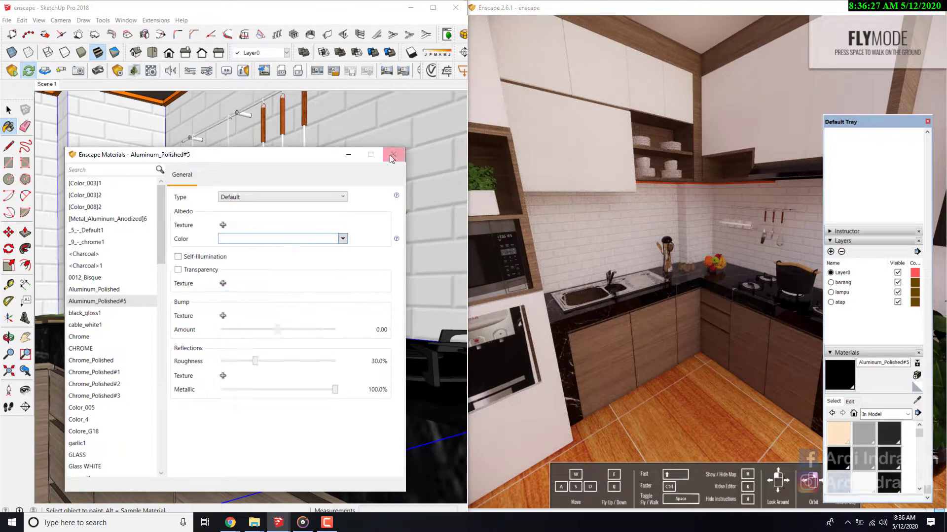
scroll(783, 291, up, 2)
mouse_move(782, 291)
mouse_down()
mouse_move(858, 301)
mouse_move(718, 271)
mouse_up()
scroll(857, 302, up, 4)
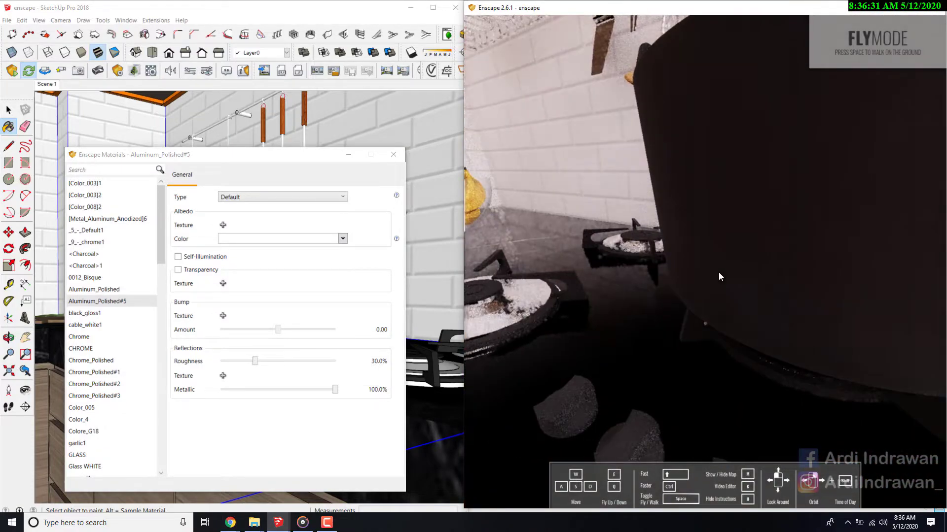
scroll(717, 271, down, 2)
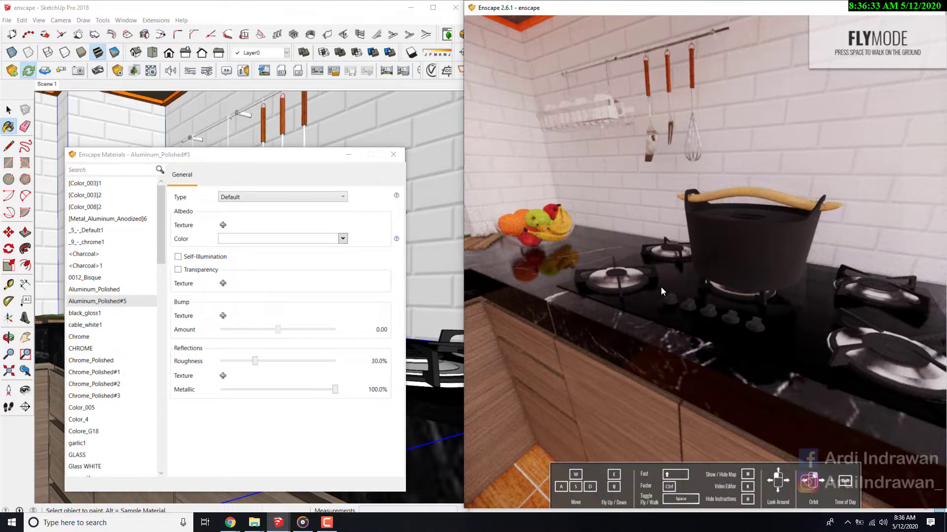
- Sample the dark Color_4 material on the stove beside the front burner and lighten it to gray
drag(225, 158, 247, 140)
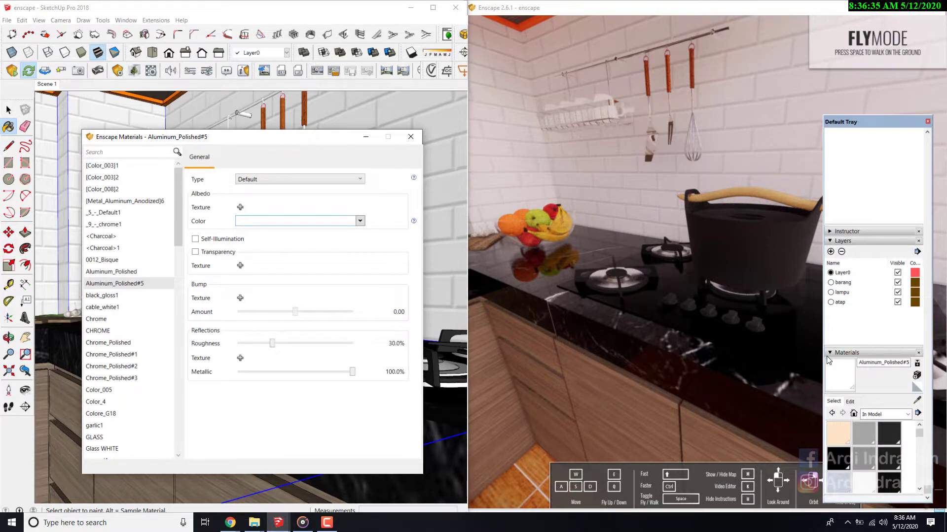
click(692, 397)
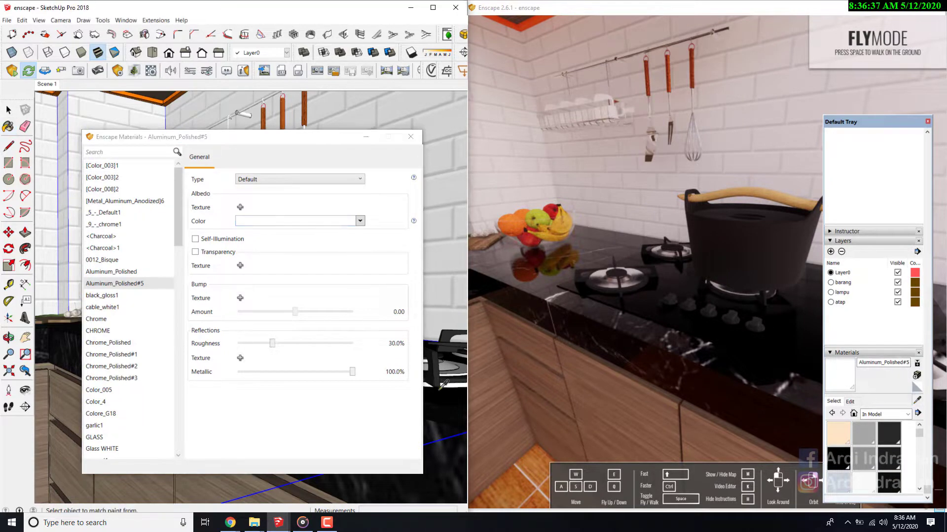
alt+click(455, 397)
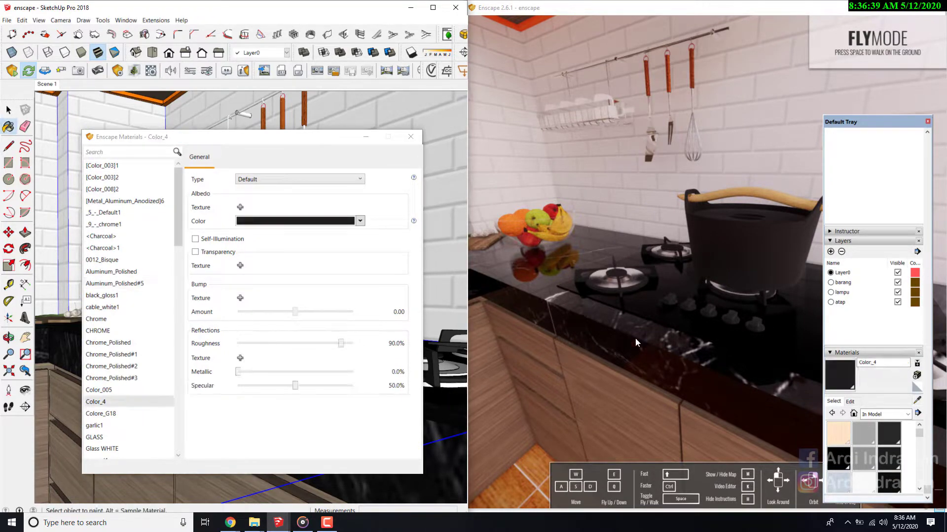
click(854, 402)
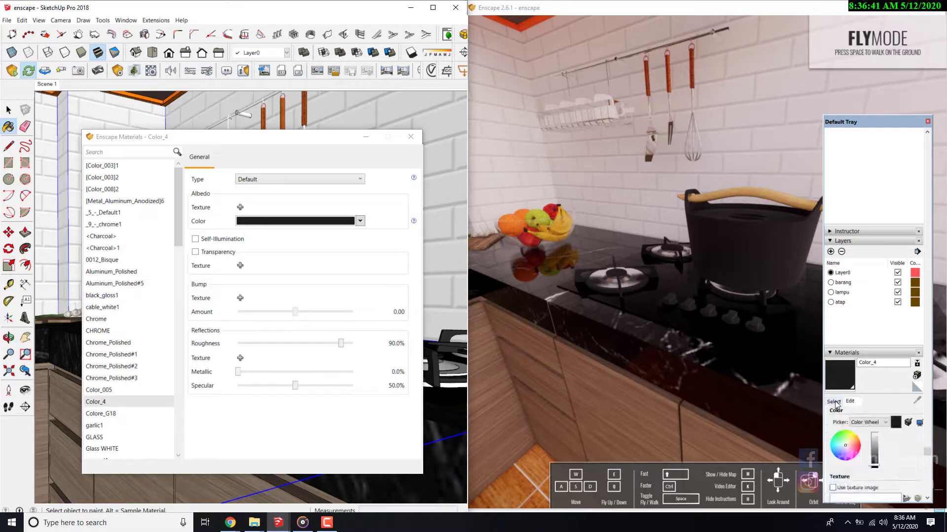
click(874, 445)
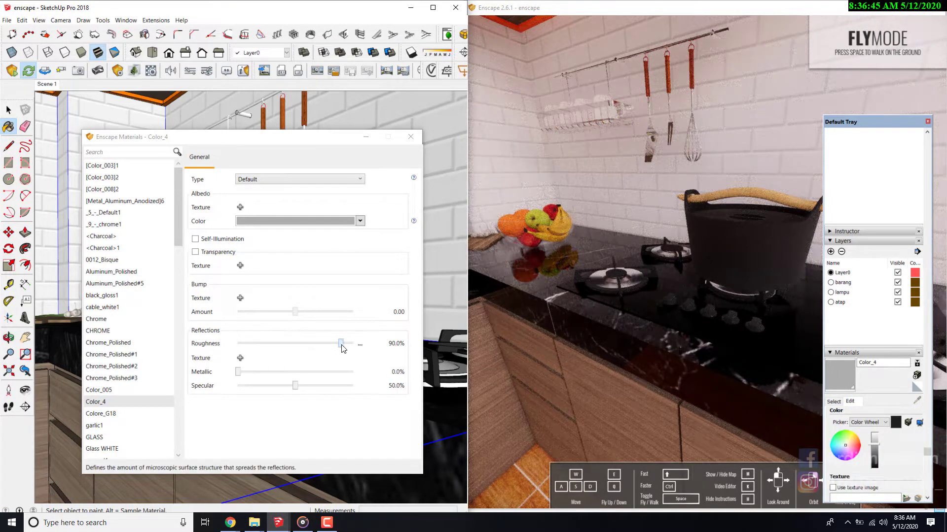
- Lower the Color_4 stove material's roughness to 13.9% and move the materials editor clear of the burners
drag(341, 343, 265, 345)
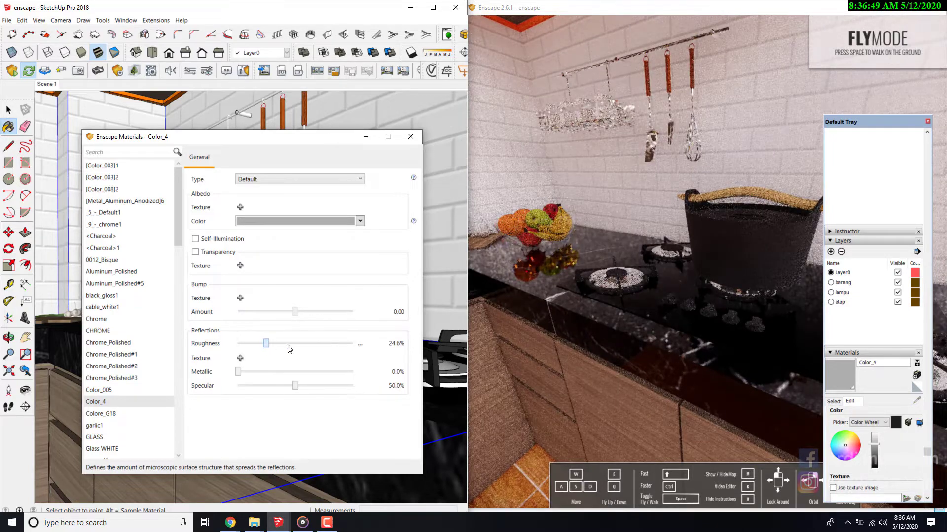
drag(365, 360, 254, 350)
drag(302, 135, 213, 129)
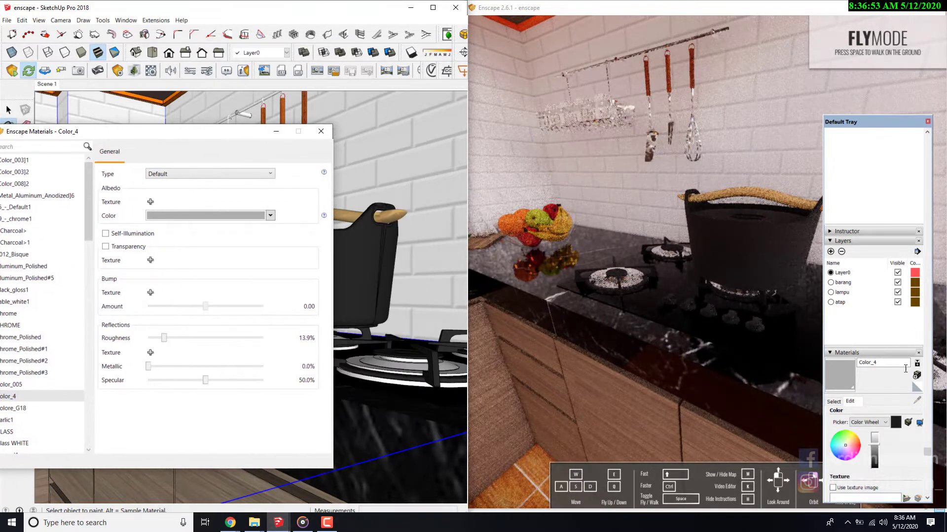
- Sample the black Chrome_Polished#2 material near the front burner, lighten it to mid gray and check the stove in the Enscape preview
click(834, 402)
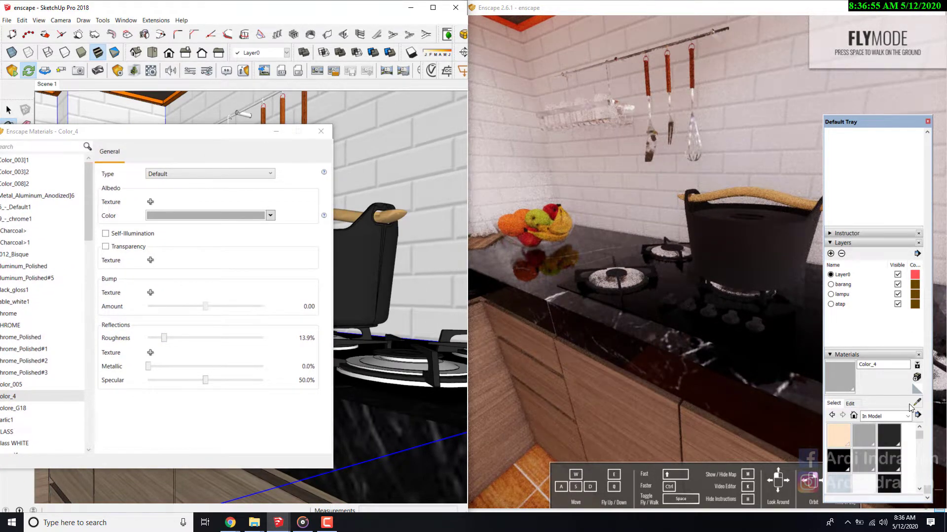
click(422, 391)
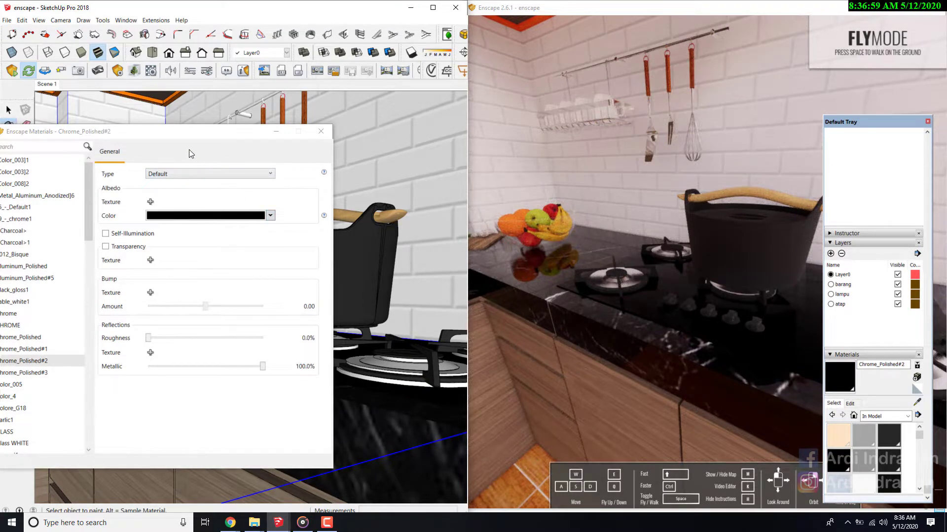
drag(175, 130, 269, 119)
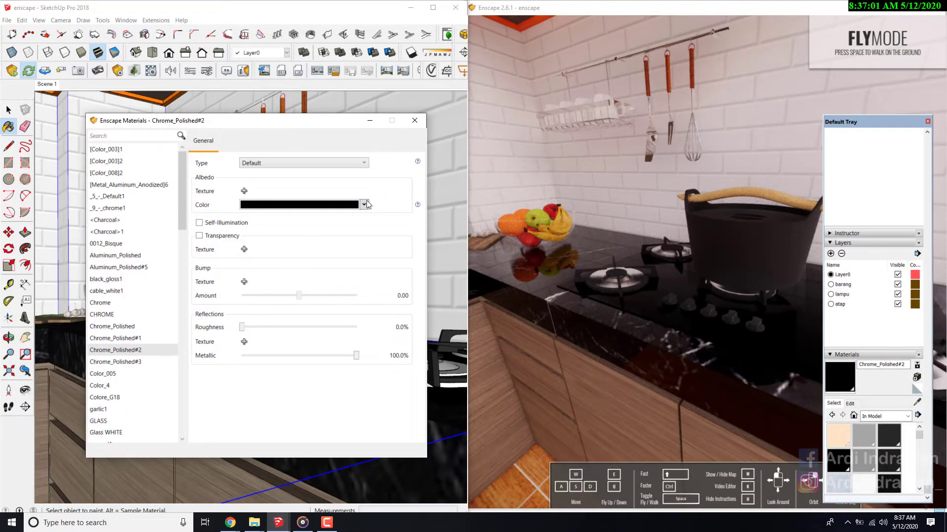
click(850, 404)
click(876, 454)
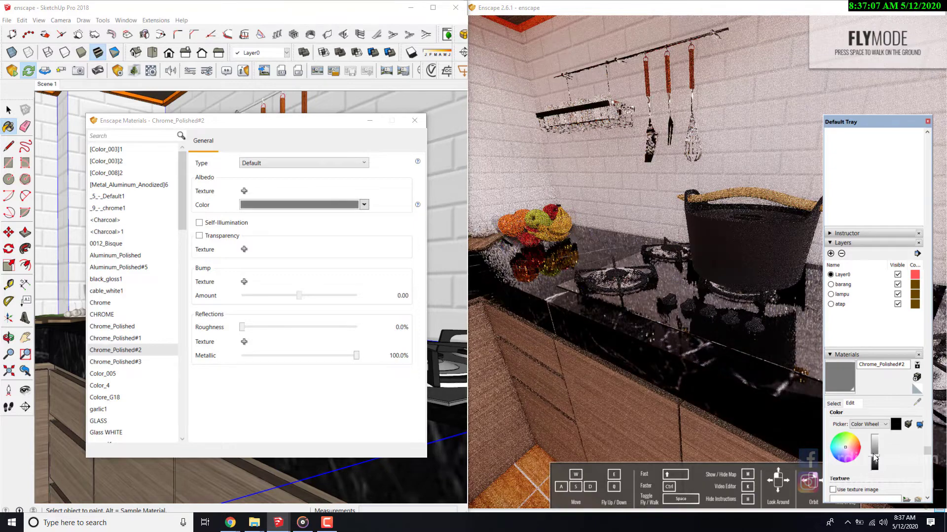
click(874, 459)
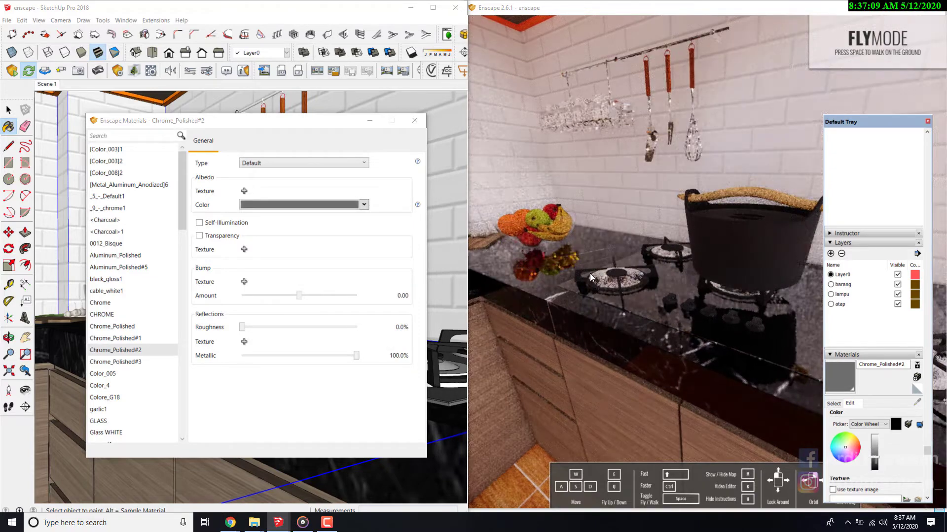
scroll(590, 273, down, 5)
scroll(739, 245, up, 5)
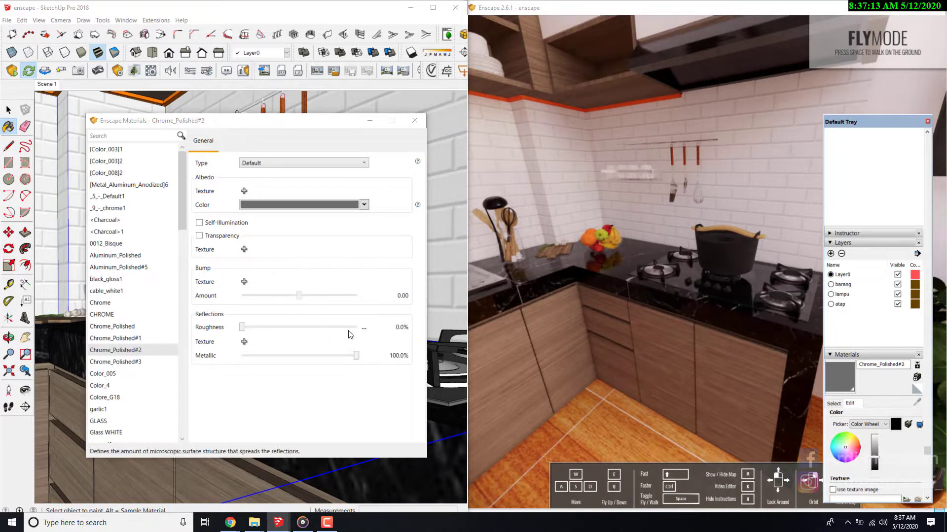
- Sample the black cooking pot's material and lower its roughness to 33.6%
click(411, 120)
click(25, 390)
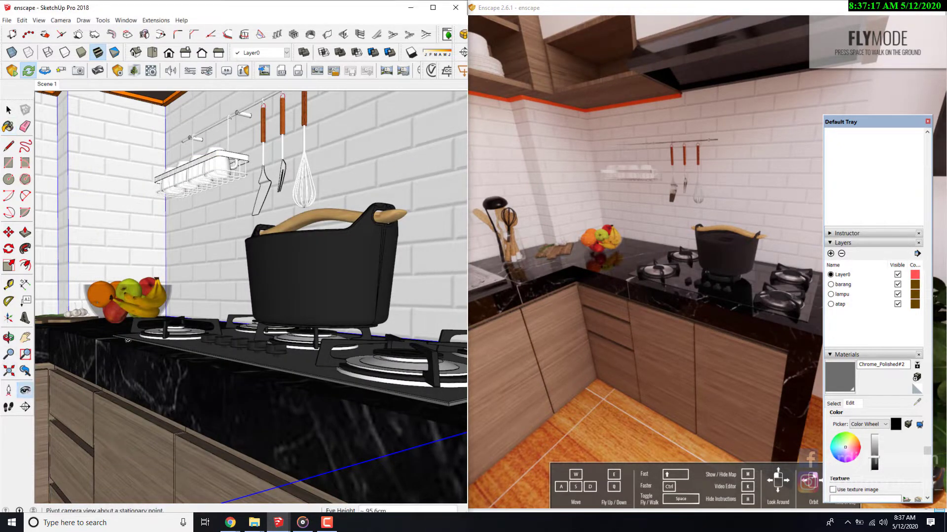
click(833, 404)
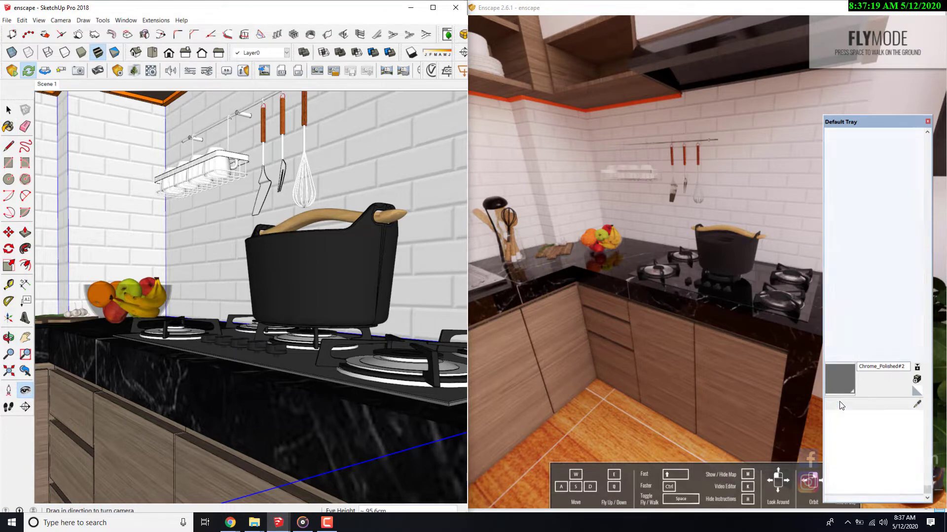
click(320, 266)
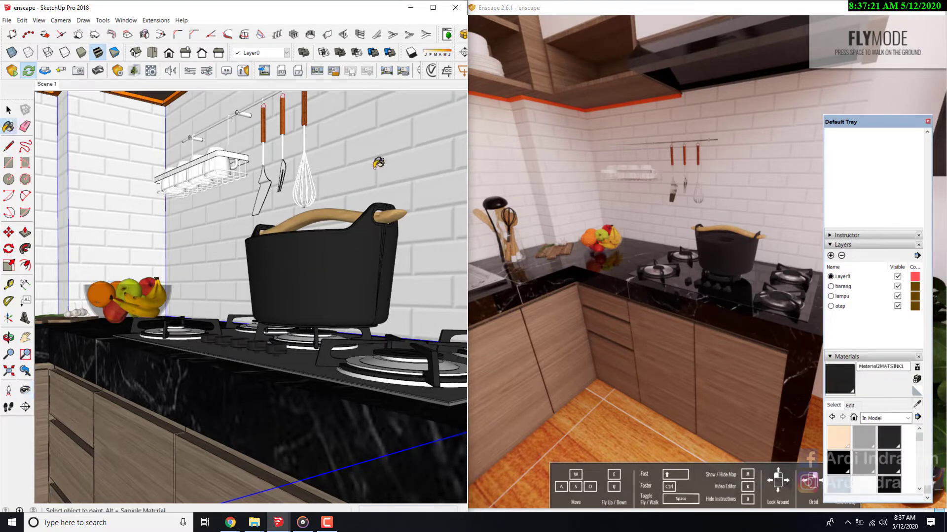
click(151, 73)
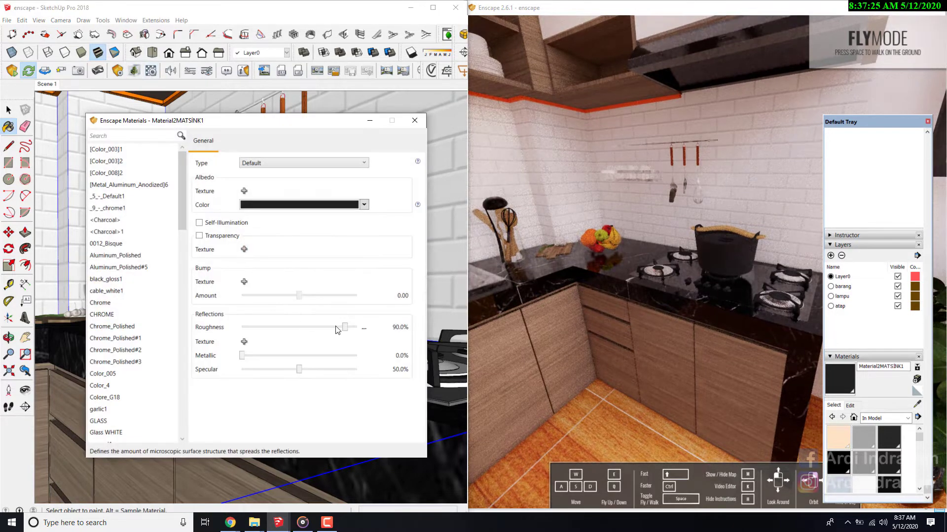
drag(343, 330, 286, 333)
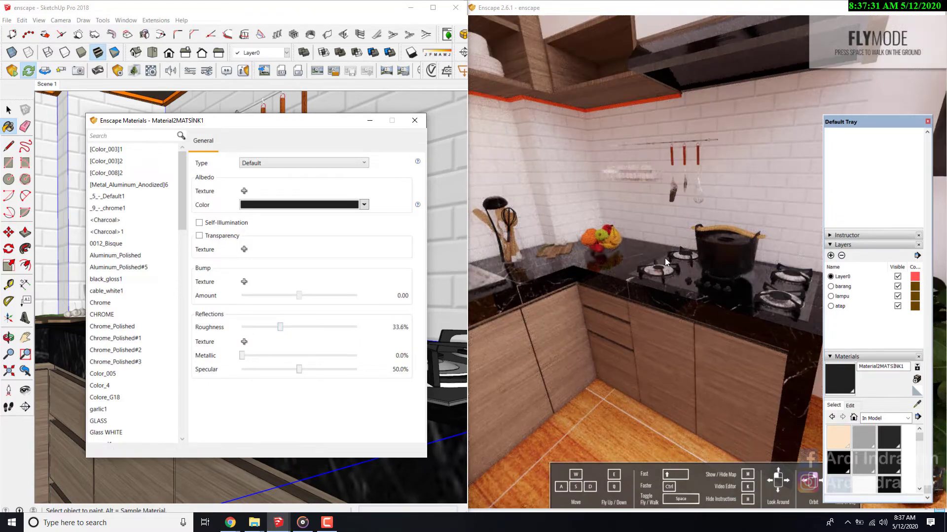
- Sample the Chrome material from the utensil hanging above the stove and raise its roughness to 7.0%
drag(666, 266, 666, 267)
key(w)
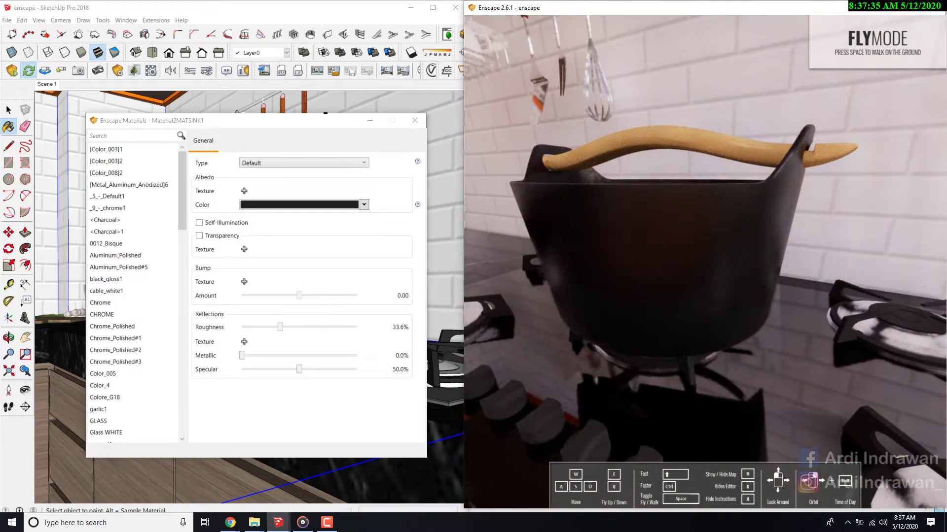
mouse_move(257, 126)
mouse_down()
mouse_move(224, 91)
mouse_move(192, 157)
mouse_move(153, 143)
mouse_move(175, 151)
mouse_up()
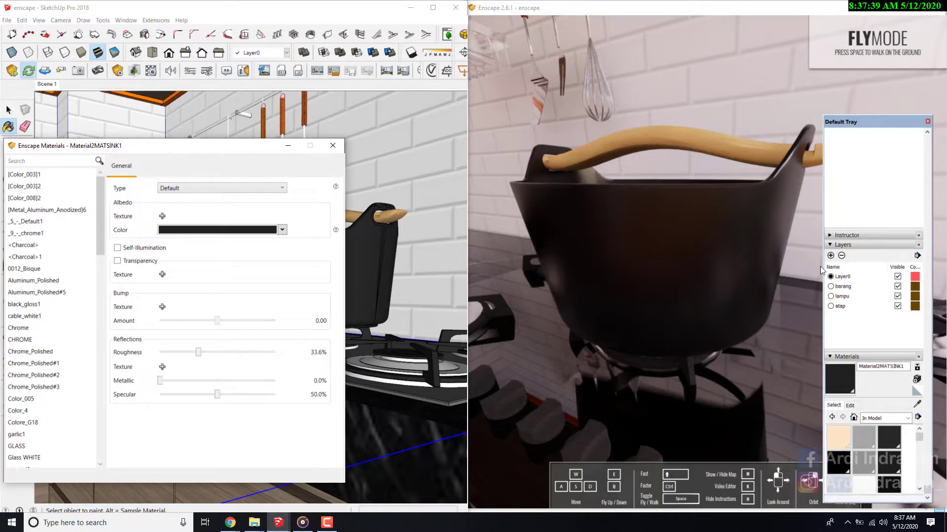
click(917, 404)
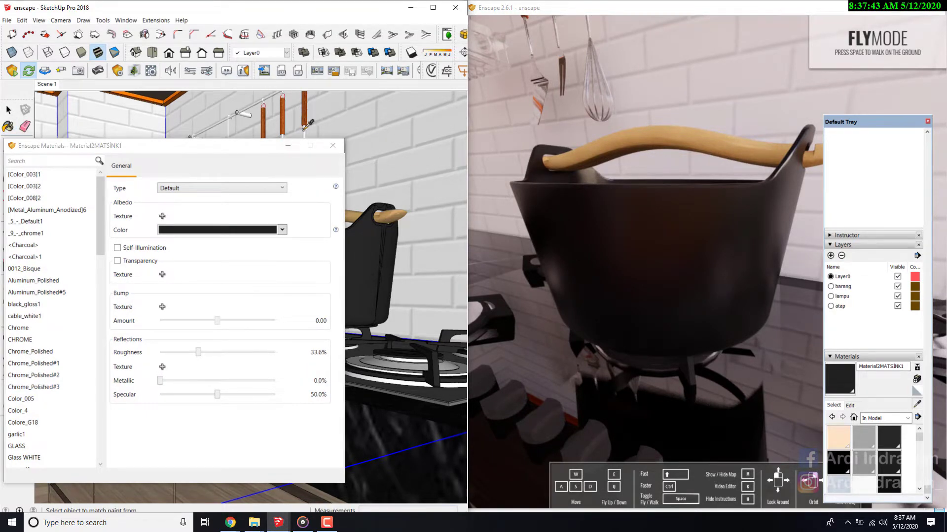
click(304, 129)
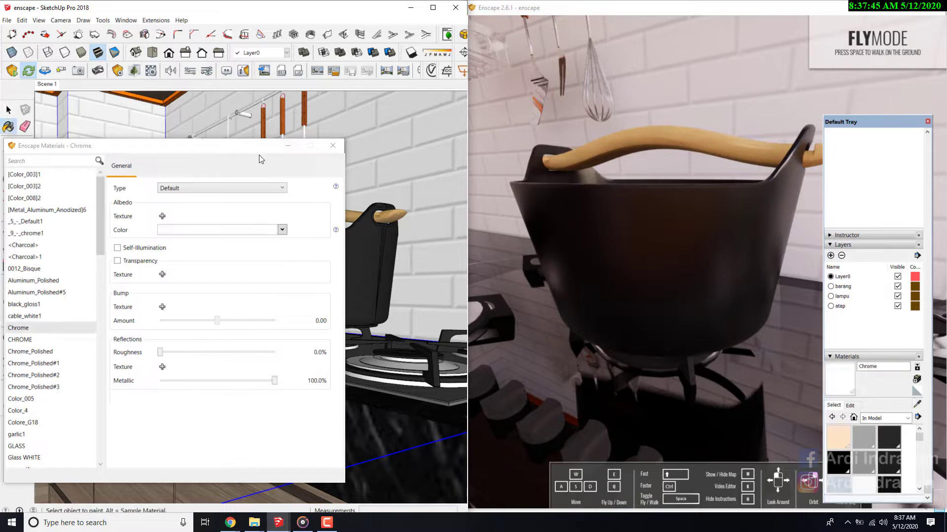
drag(239, 149, 298, 109)
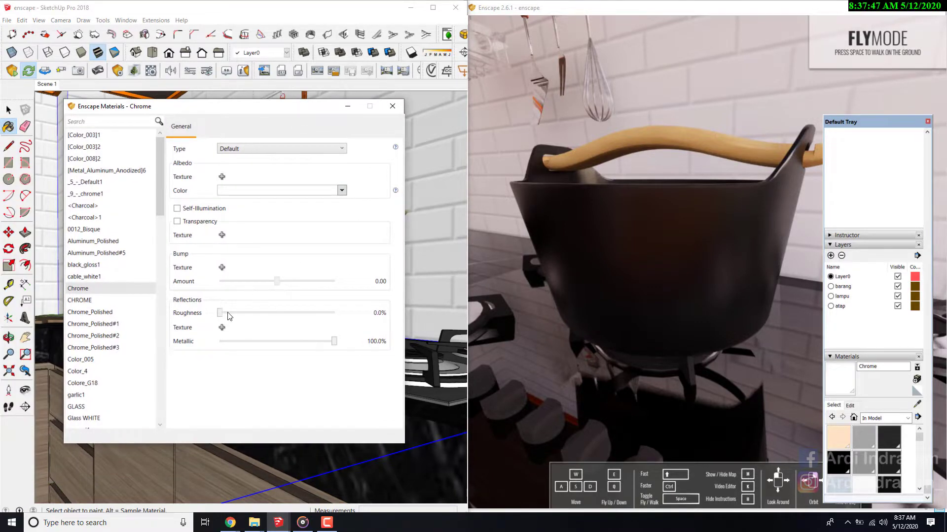
drag(224, 314, 228, 314)
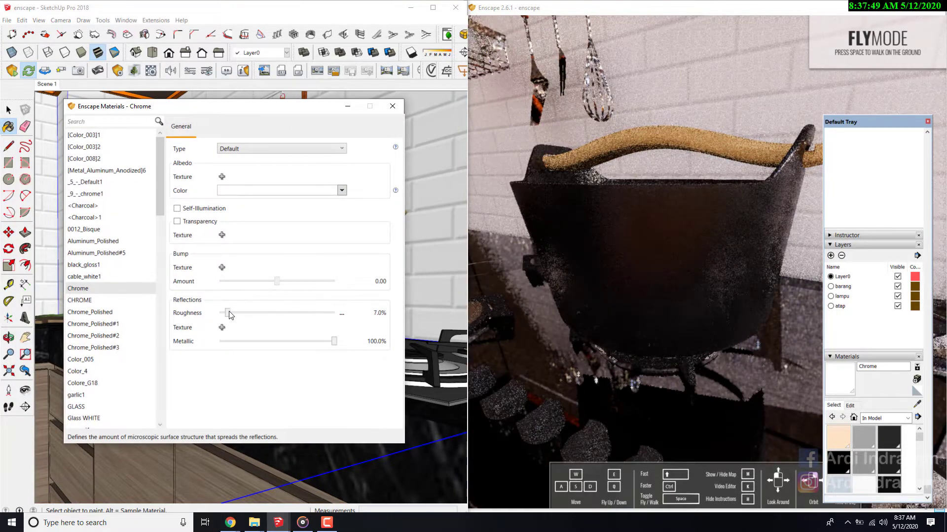
- Examine the chrome utensils and the stove corner from farther back in the Enscape preview
mouse_move(600, 108)
right_down()
mouse_move(651, 101)
mouse_move(661, 64)
mouse_move(740, 173)
mouse_move(759, 153)
mouse_move(735, 128)
right_up()
key(s)
key(w)
key(s)
mouse_move(735, 128)
mouse_down()
mouse_move(695, 116)
mouse_move(700, 106)
mouse_move(735, 108)
mouse_up()
key(s)
key(w)
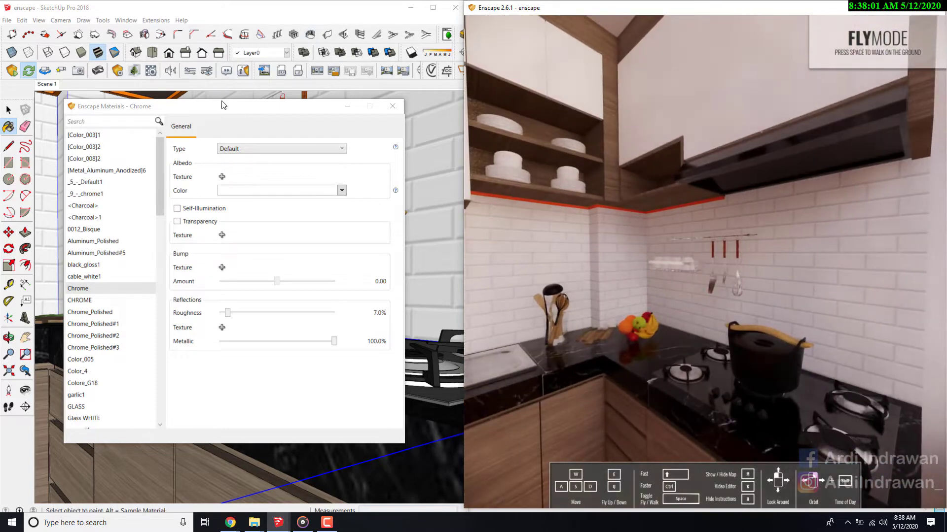
- Sample the white brick wall's material, Material4, and move the materials editor clear of the wall
mouse_move(222, 106)
mouse_down()
mouse_move(417, 105)
mouse_move(374, 141)
mouse_up()
drag(352, 182, 261, 183)
click(597, 240)
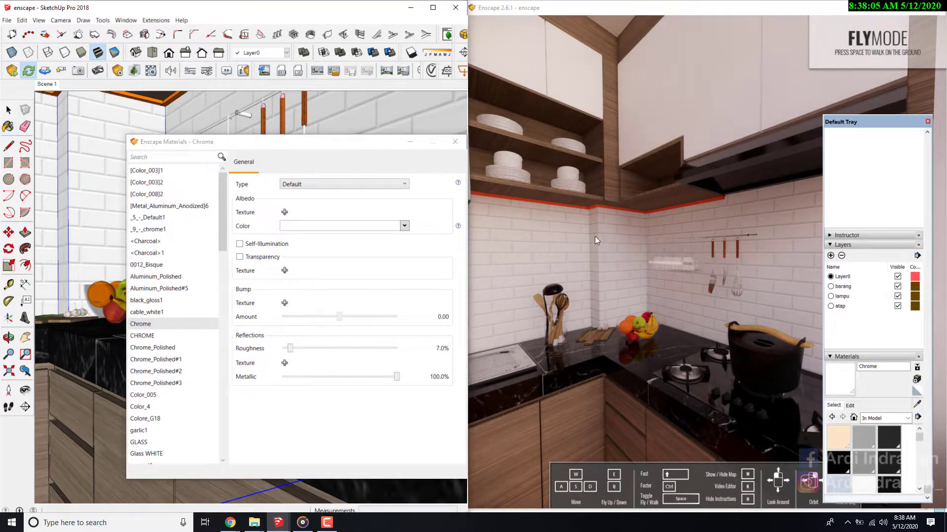
click(414, 115)
drag(367, 146, 392, 82)
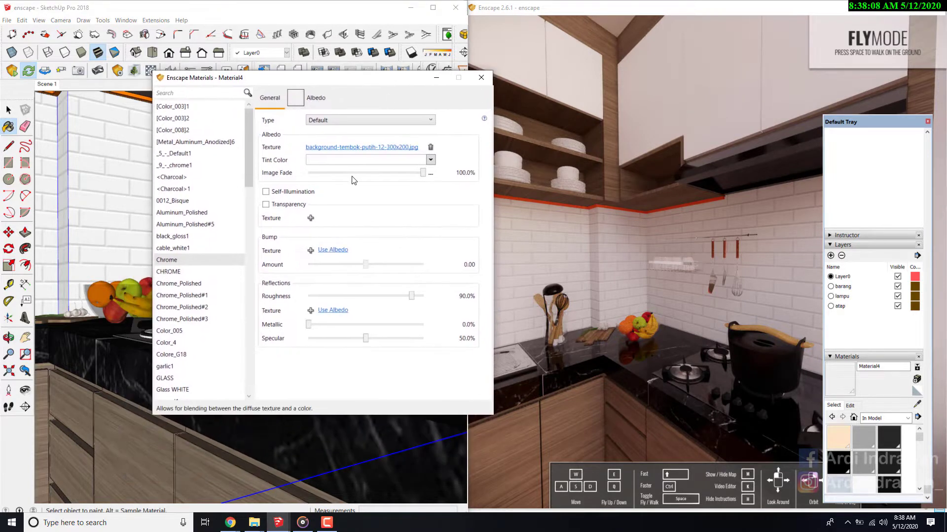
- Use the white brick wall's albedo texture as its bump map and review the bump image settings
click(310, 251)
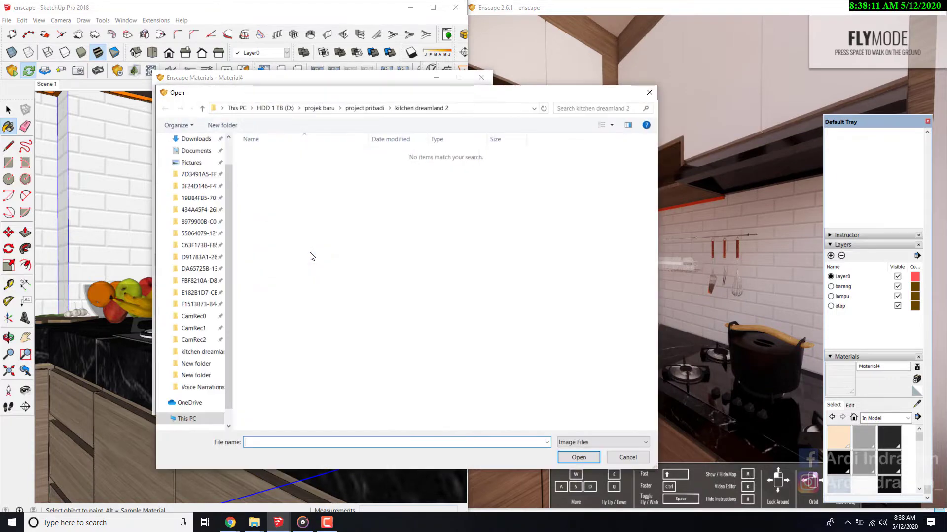
click(624, 459)
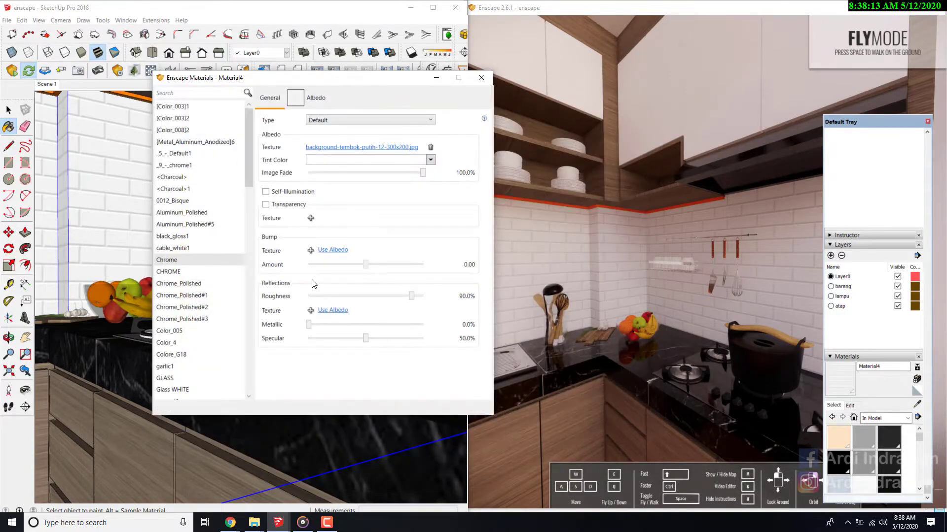
click(332, 251)
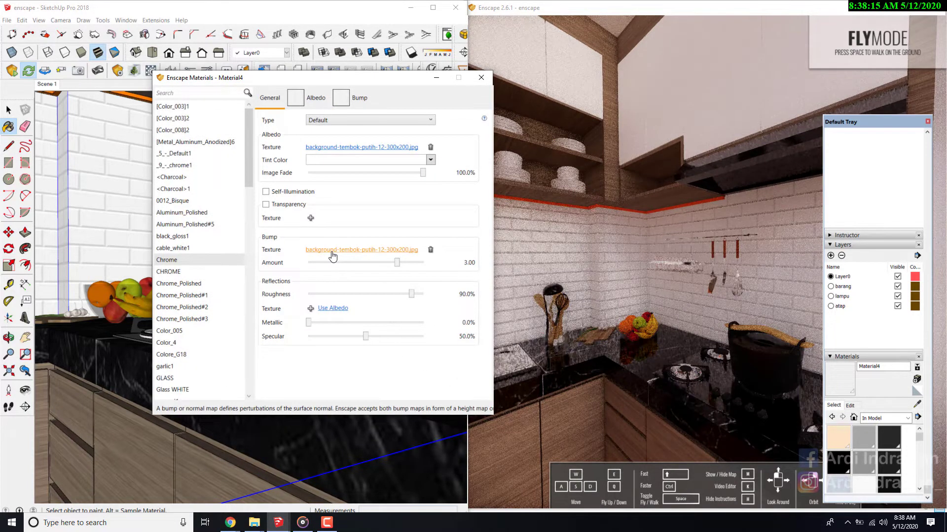
click(355, 98)
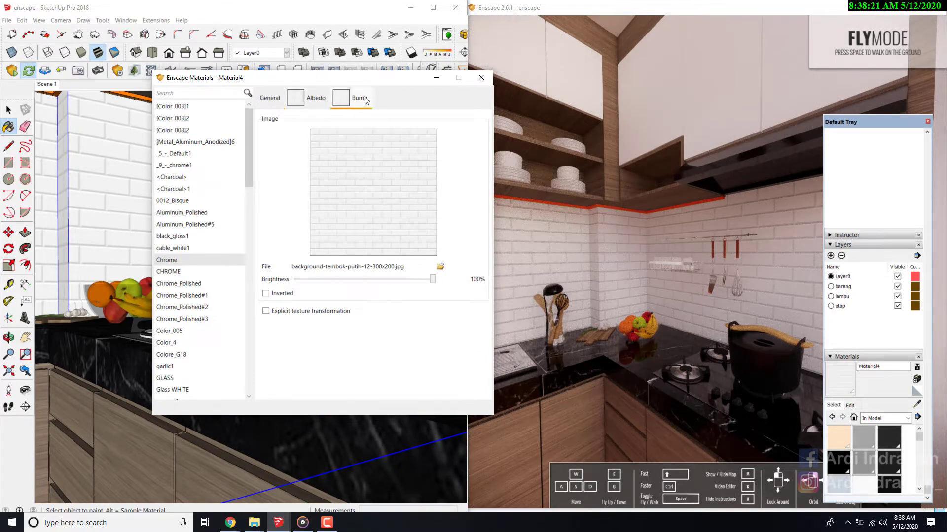
click(269, 97)
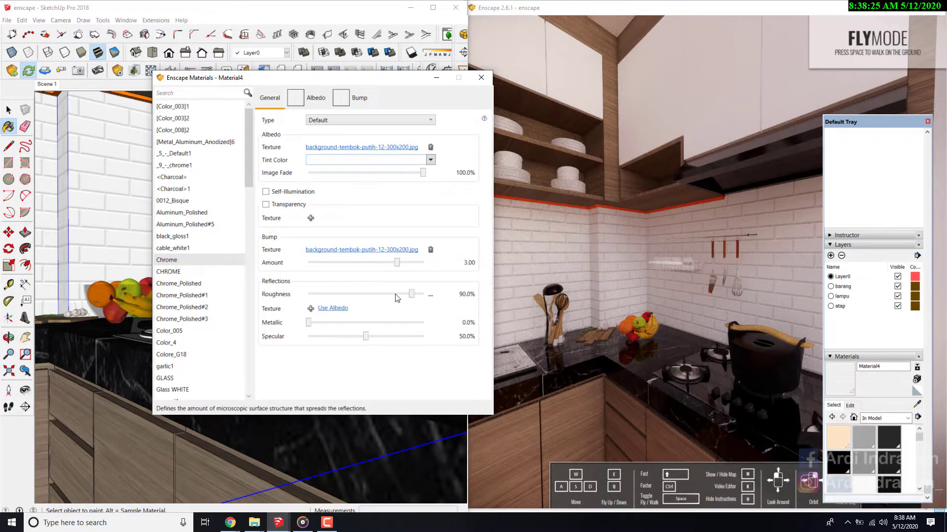
- Inspect the brick joints up close and at a grazing angle in the Enscape preview
key(s)
mouse_move(656, 232)
mouse_down()
mouse_move(754, 227)
mouse_move(690, 231)
mouse_move(715, 232)
mouse_up()
key(w)
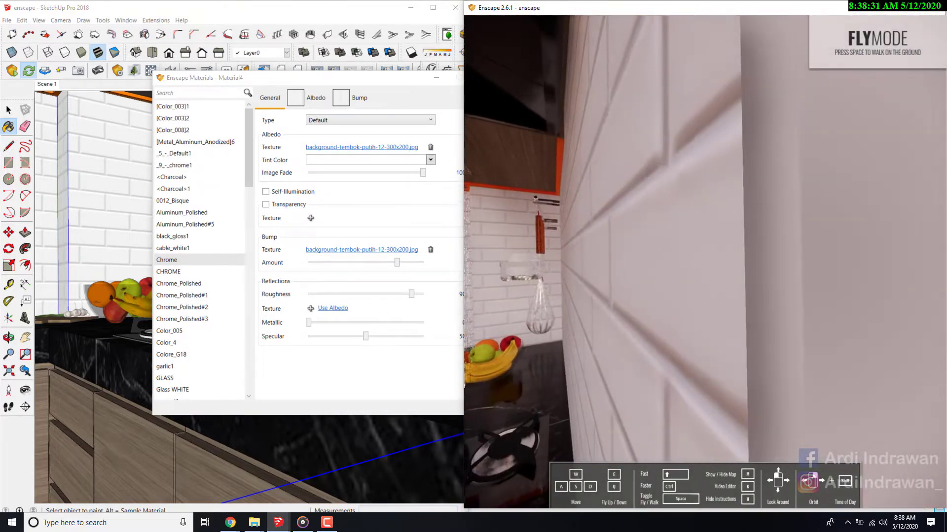
key(a)
drag(715, 232, 794, 232)
key(w)
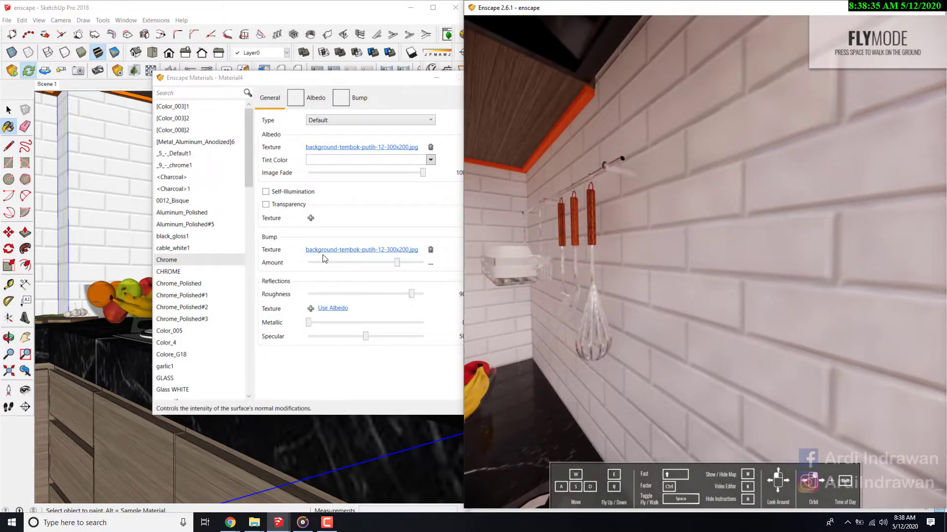
- Set the brick wall material's bump amount to -10.00 and check the joint relief in the Enscape preview
click(387, 267)
drag(395, 264, 296, 266)
mouse_move(612, 240)
mouse_down()
mouse_move(577, 236)
mouse_move(690, 237)
mouse_move(626, 238)
mouse_up()
key(s)
key(w)
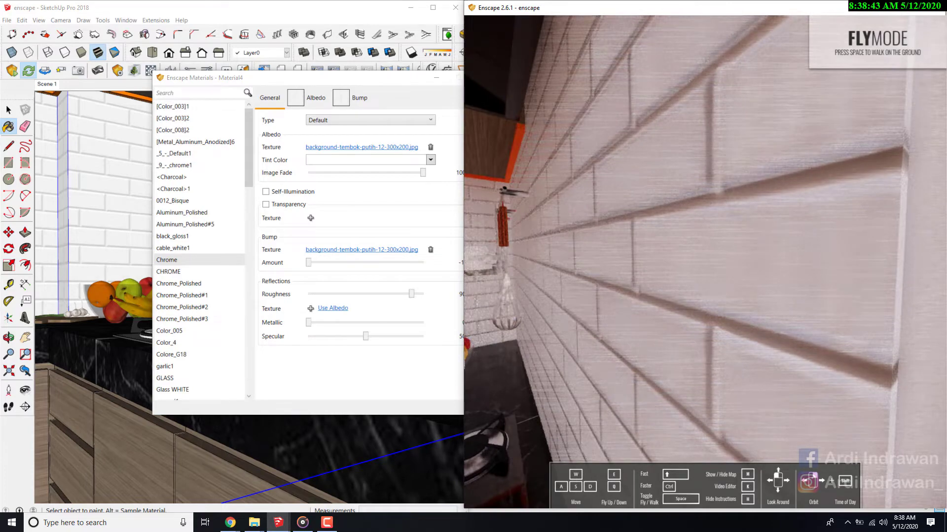
key(s)
drag(612, 285, 598, 285)
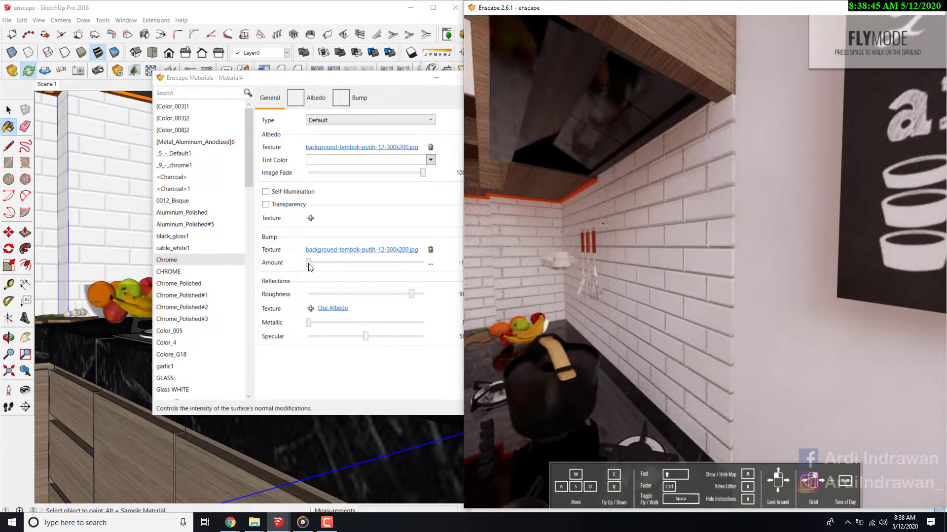
- Try the brick wall's bump amount at 10.00 for comparison, and return it to -10.00
drag(309, 266, 423, 269)
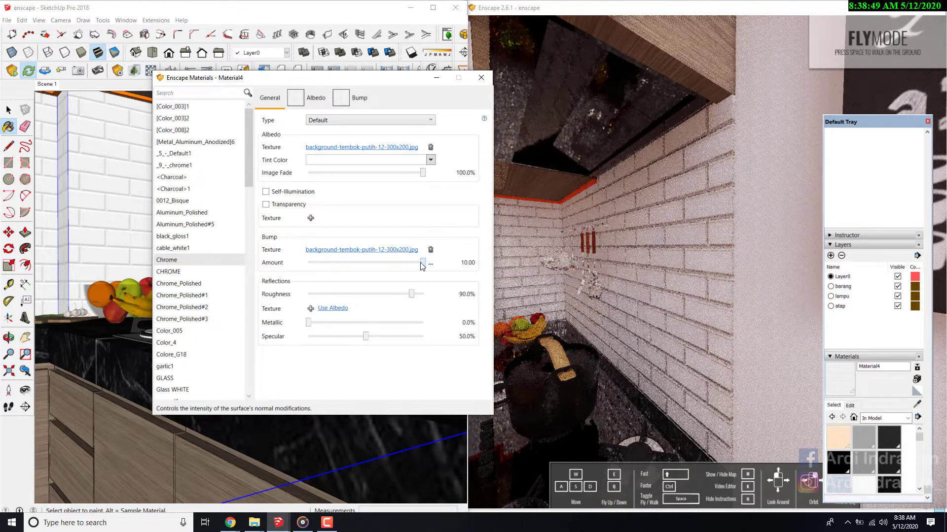
drag(422, 267, 364, 266)
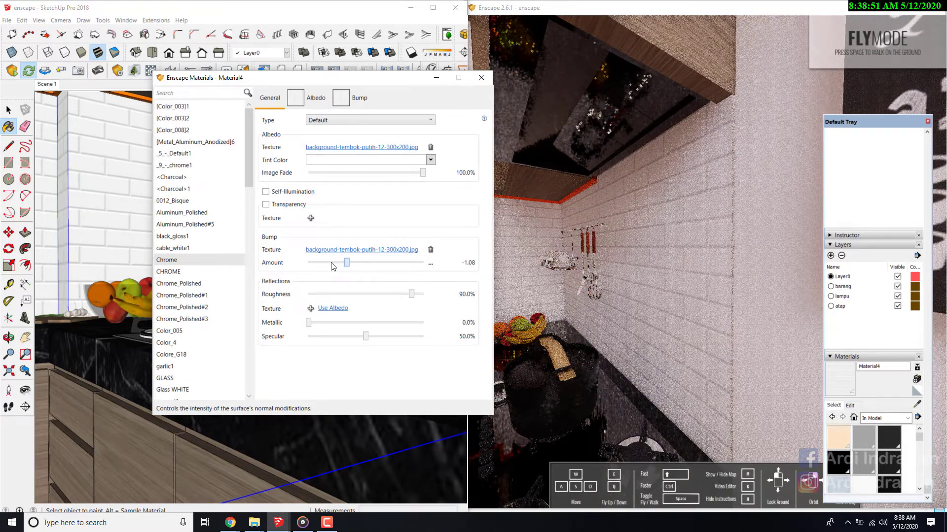
drag(332, 266, 295, 267)
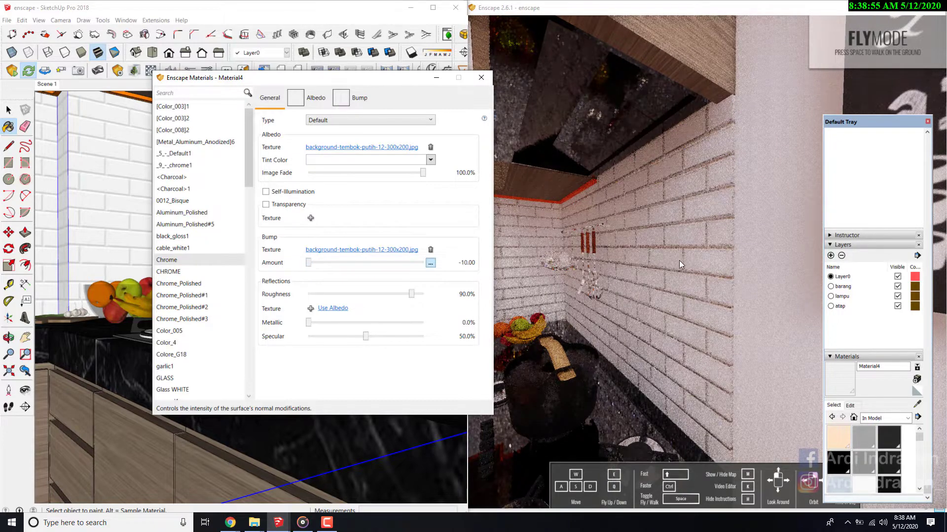
- Examine the bumped brick wall from across the kitchen and close up in the Enscape preview
key(s)
drag(666, 259, 601, 258)
key(s)
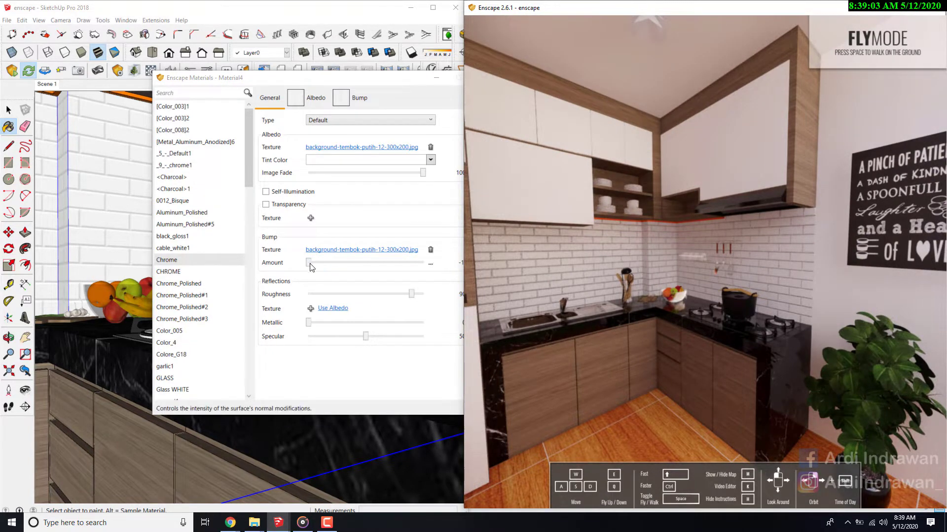
mouse_move(310, 267)
mouse_down()
mouse_move(415, 276)
mouse_move(279, 279)
mouse_up()
key(w)
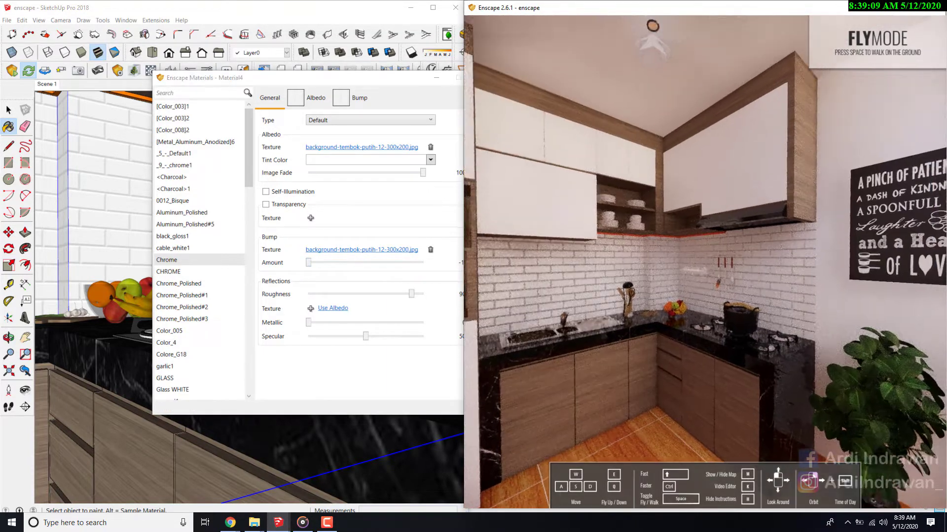
key(w)
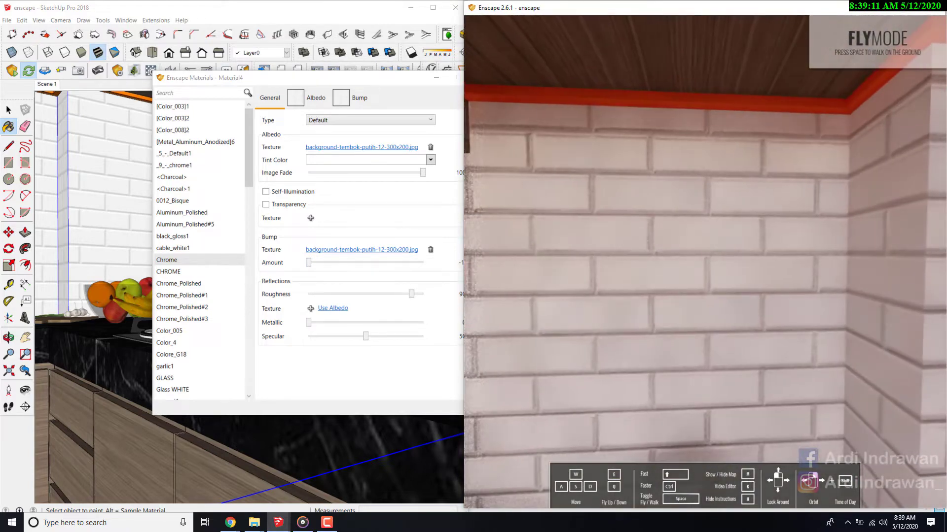
key(s)
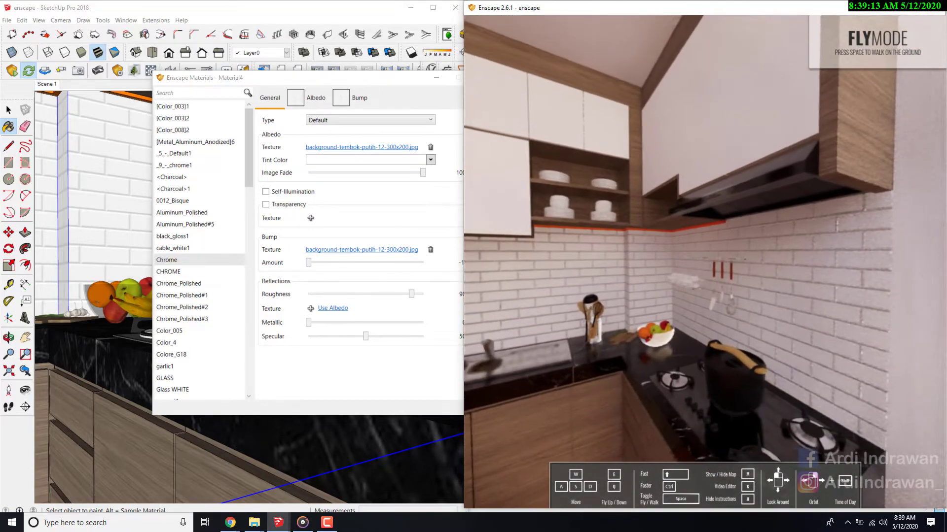
- Lower the brick wall material's roughness to 0.0% and inspect the reflections below the upper cabinets
mouse_move(359, 81)
mouse_down()
mouse_move(262, 127)
mouse_move(263, 162)
mouse_up()
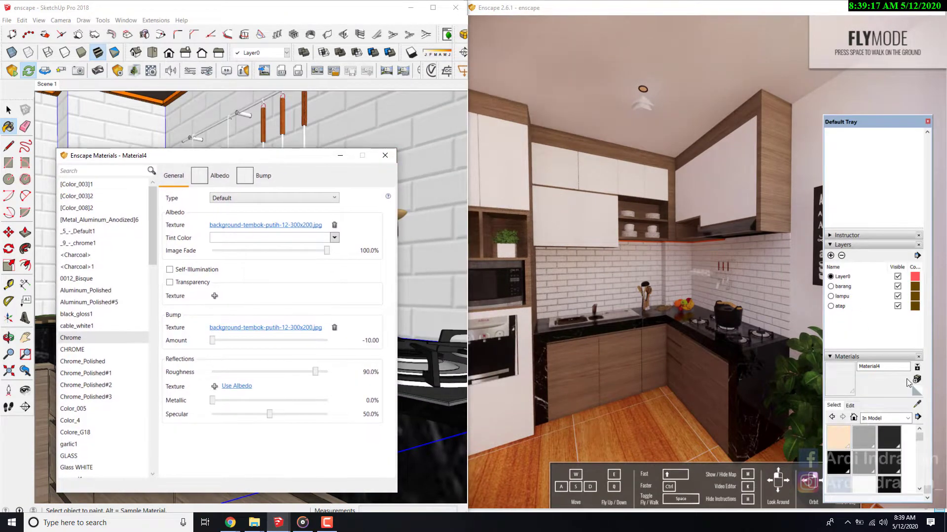
click(916, 405)
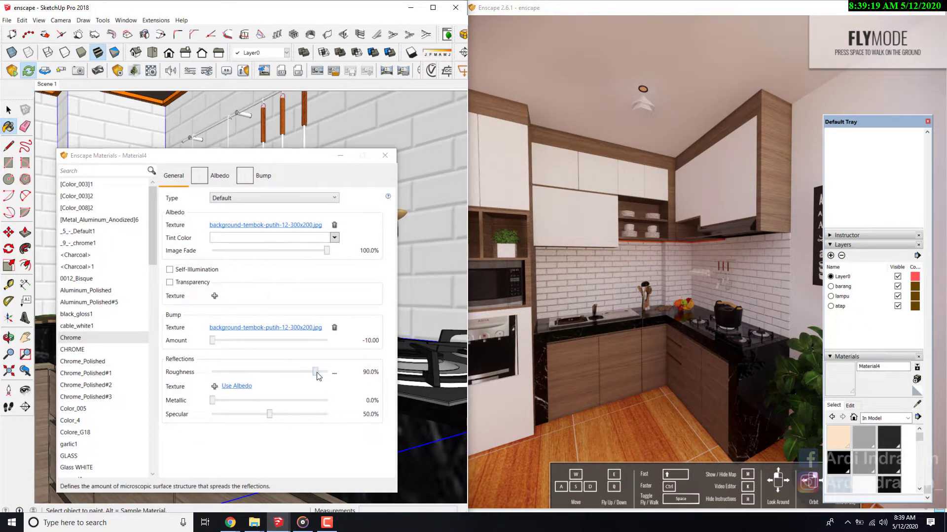
drag(316, 373, 235, 373)
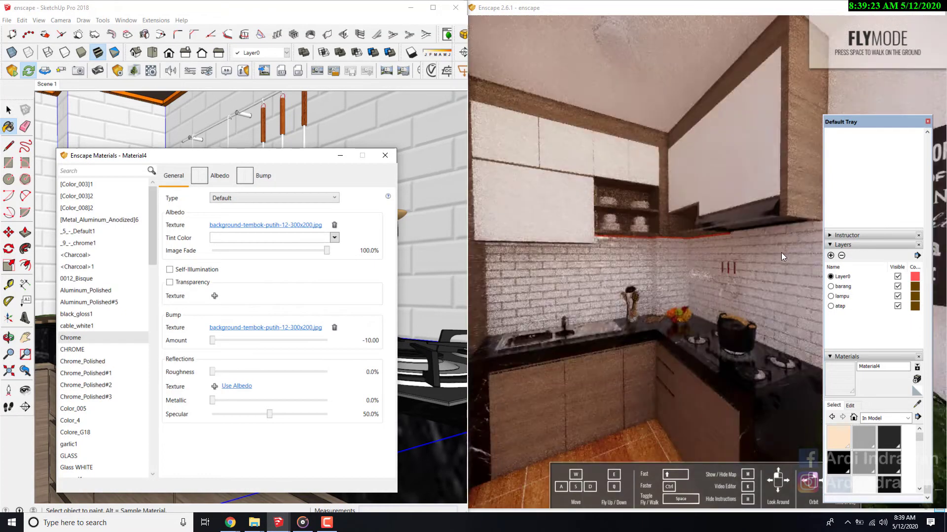
scroll(765, 261, up, 3)
drag(726, 271, 730, 267)
key(w)
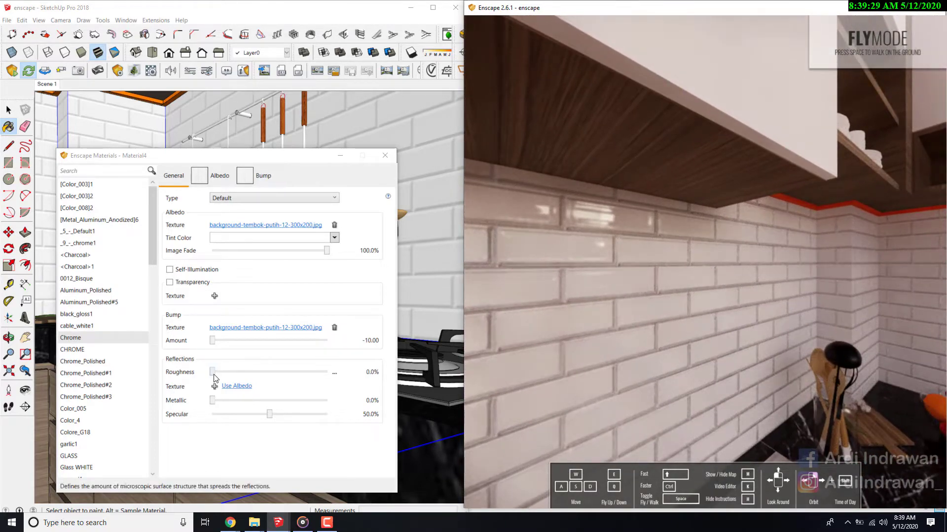
- Set the brick wall material's roughness to 8.6% and check the tiles at the wall corner in the preview
drag(211, 375, 217, 375)
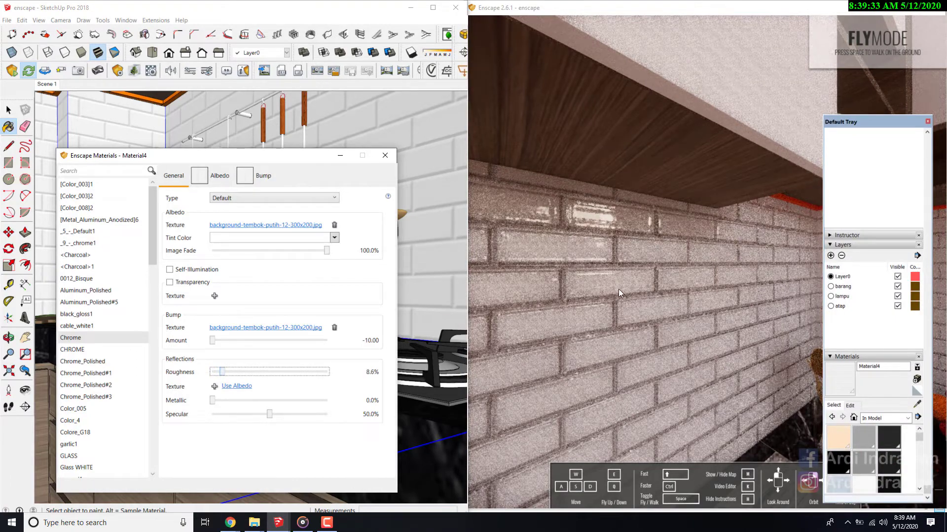
drag(619, 290, 533, 285)
key(w)
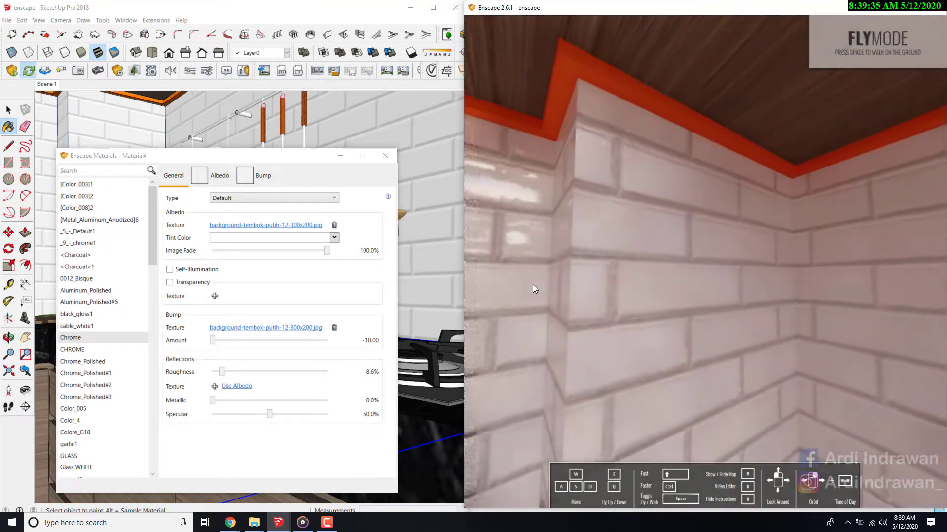
- Sample the orange plane lamp material on the strip under the upper cabinets and turn on its self-illumination
drag(255, 155, 318, 154)
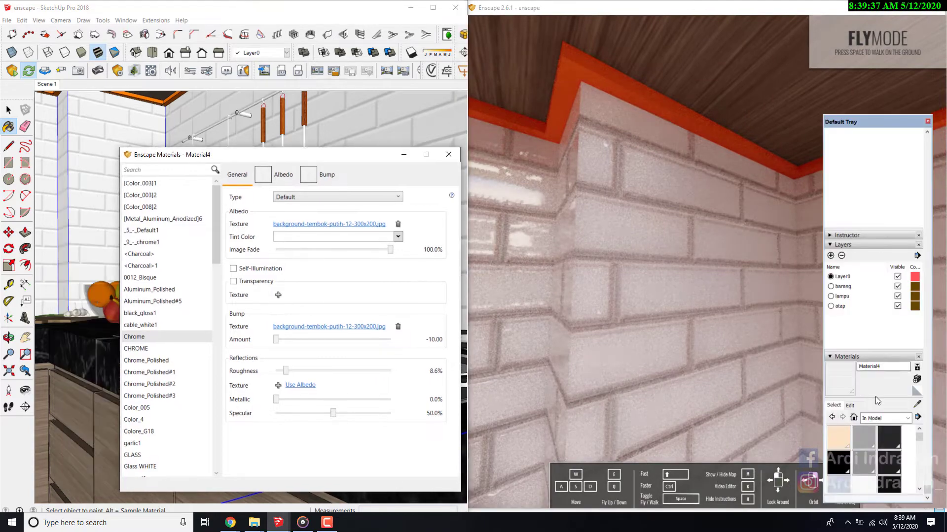
alt+click(178, 94)
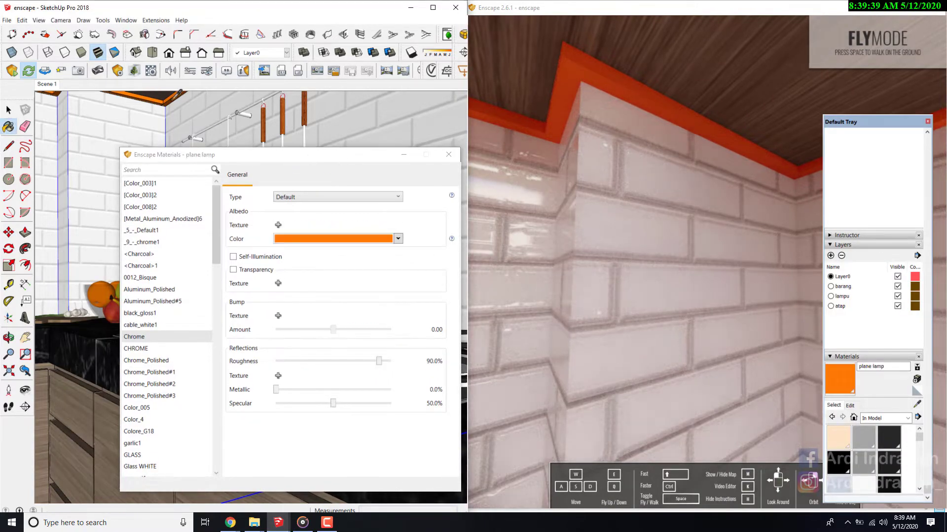
drag(339, 162, 317, 141)
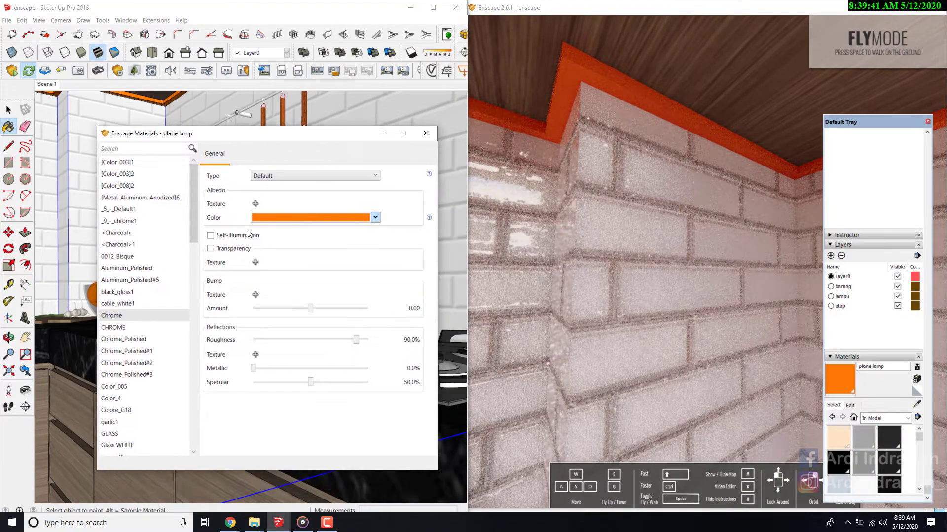
click(211, 236)
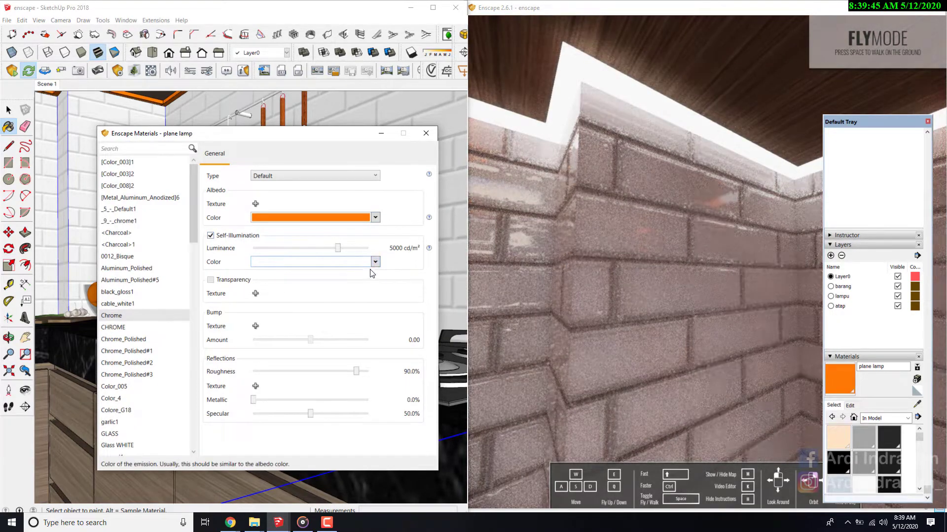
- Set the plane lamp material's self-illumination color to the standard orange swatch and check the strip's glow from across the kitchen
click(355, 263)
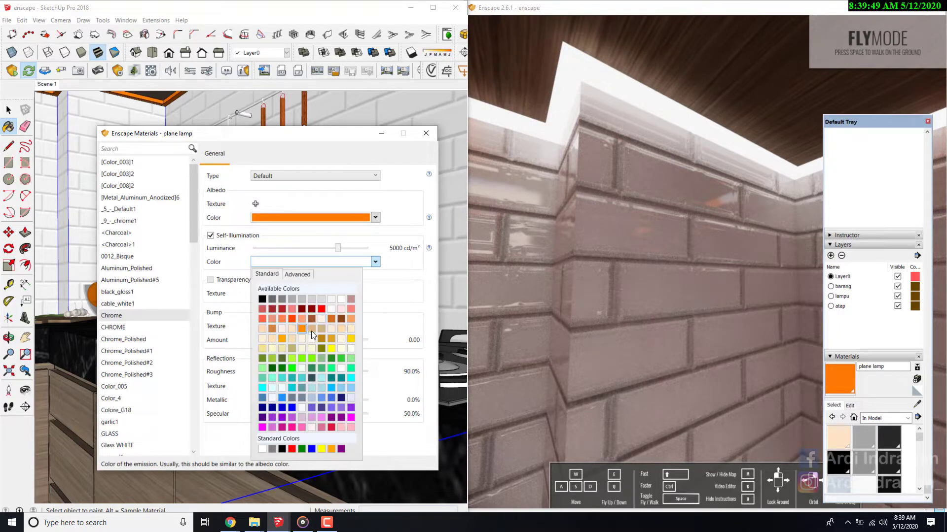
click(333, 449)
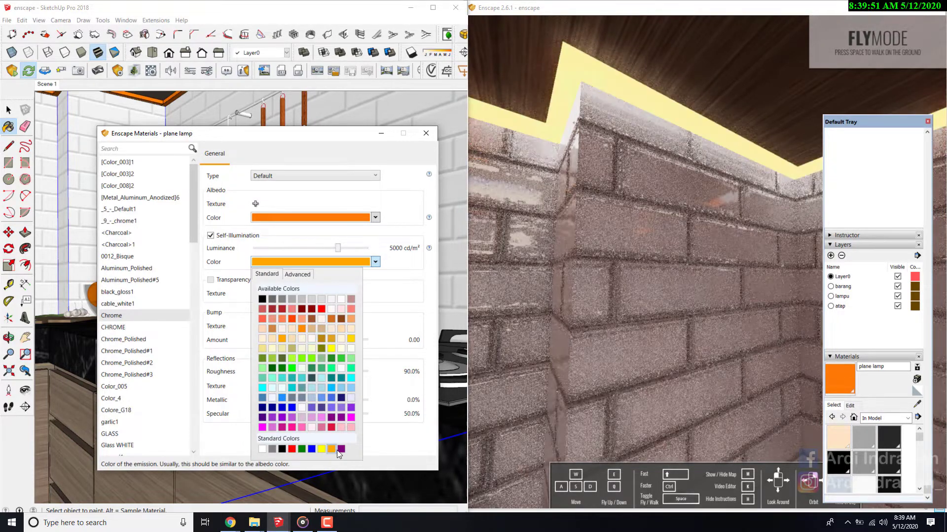
key(s)
drag(560, 259, 560, 301)
key(s)
key(s)
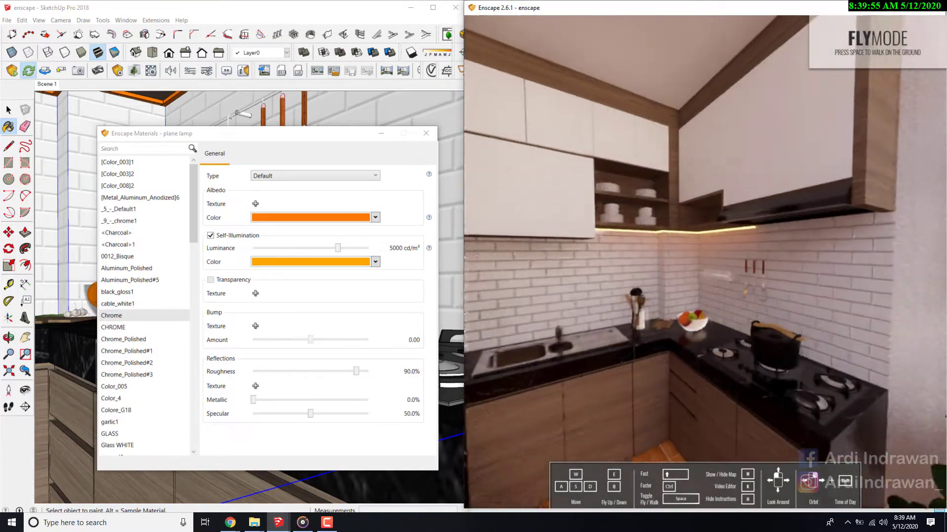
- Examine the lamp strip's glow on the brick wall beneath the range hood, at the corner and above the sink in the Enscape preview
key(w)
key(w)
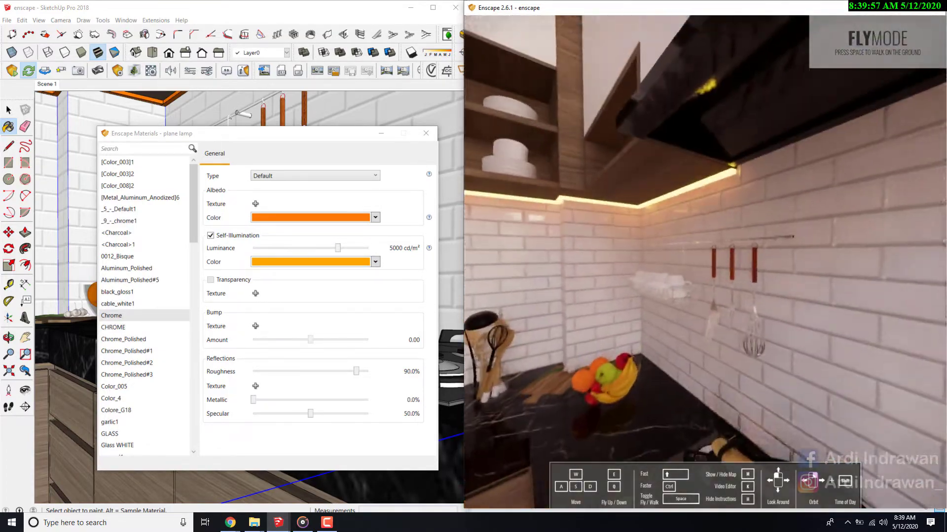
drag(686, 227, 624, 220)
key(s)
key(w)
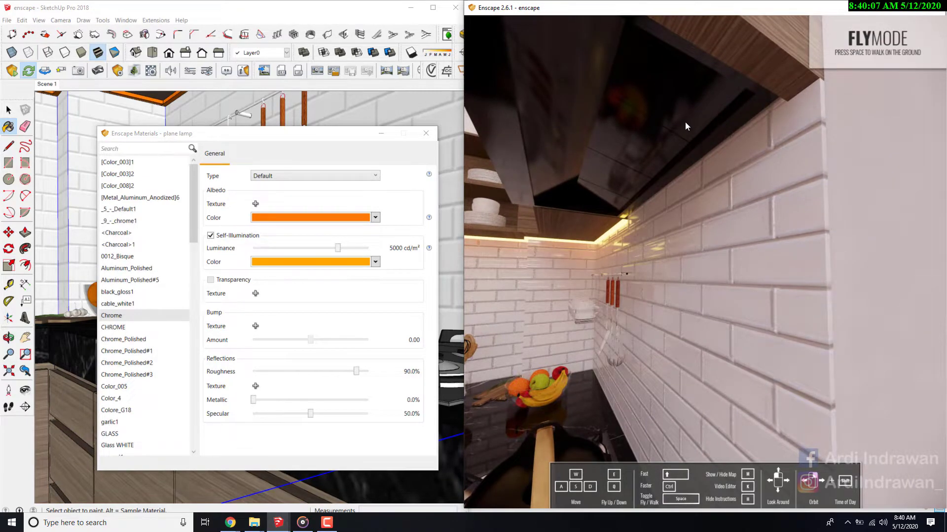
key(s)
drag(684, 122, 661, 130)
key(w)
key(w)
key(s)
key(s)
key(w)
drag(777, 193, 747, 193)
key(s)
key(w)
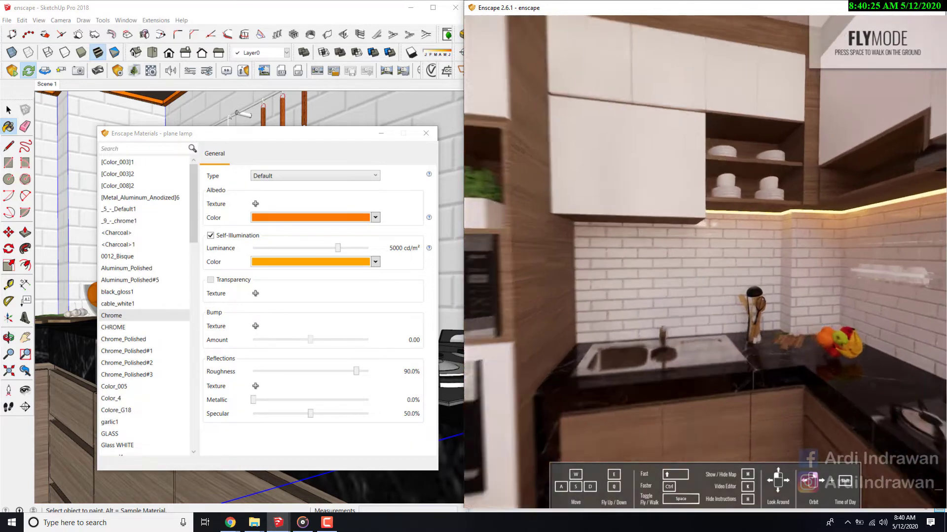
key(w)
mouse_move(771, 127)
mouse_down()
mouse_move(759, 127)
mouse_move(779, 128)
mouse_up()
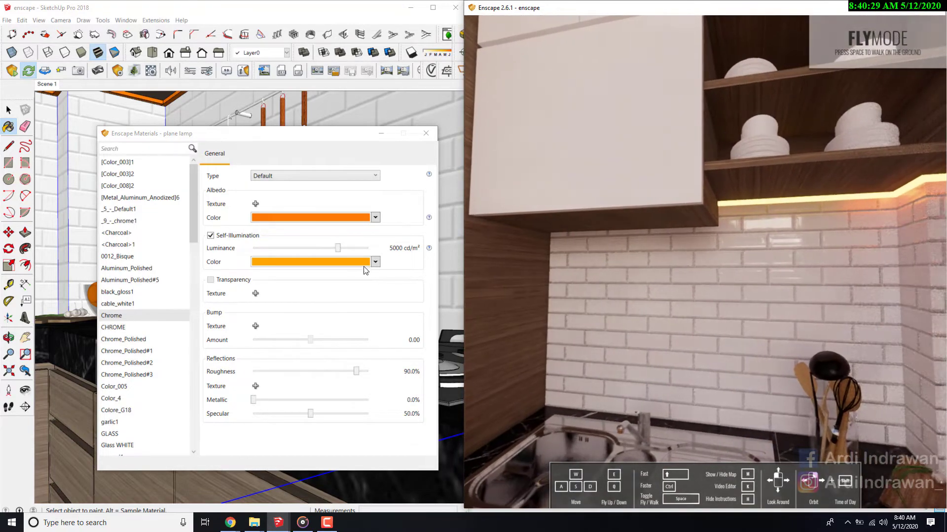
- Change the plane lamp's self-illumination color to a darker orange and check the strip against the whole kitchen corner in the preview
click(375, 263)
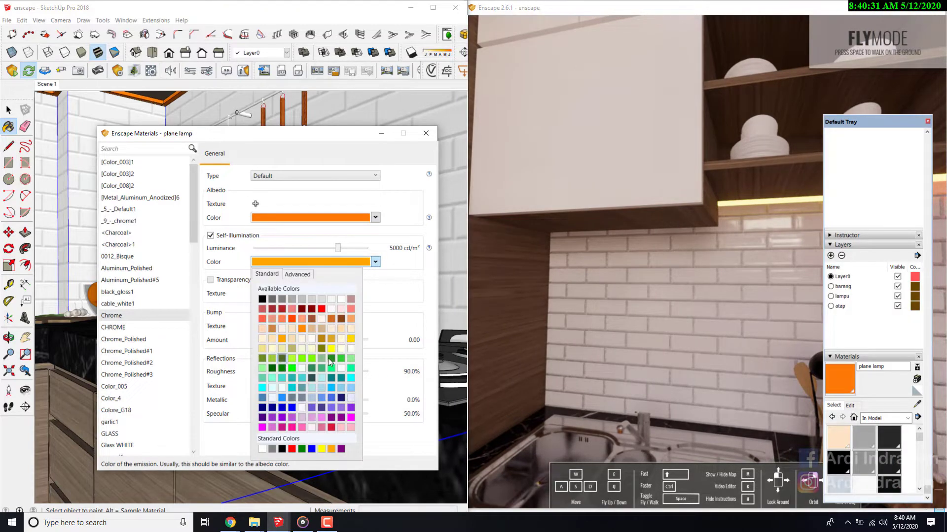
click(304, 330)
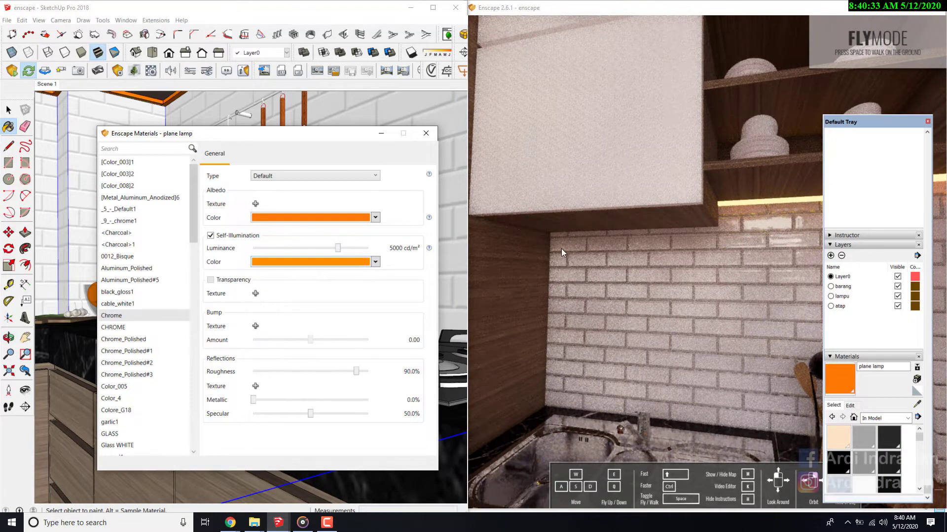
key(s)
mouse_move(561, 248)
mouse_down()
mouse_move(629, 279)
mouse_move(648, 258)
mouse_up()
key(w)
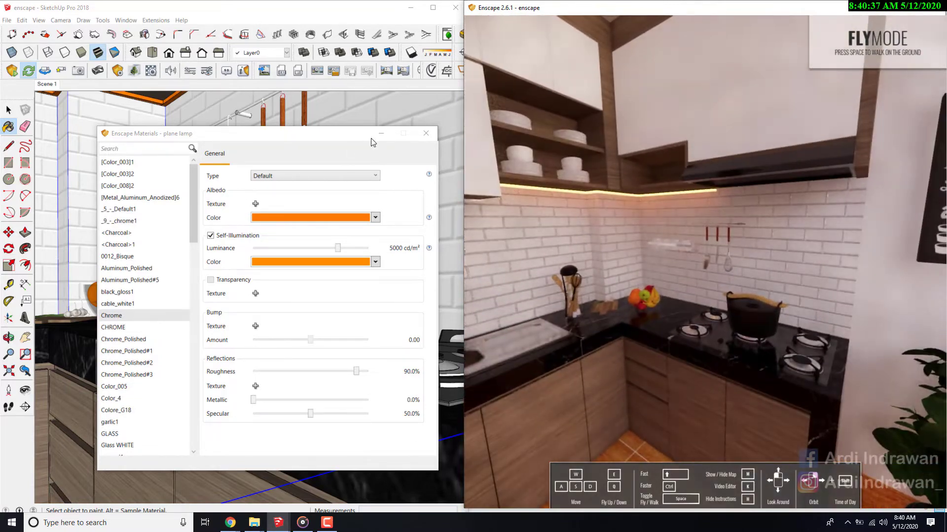
- Minimize the Enscape Materials window and inspect the end of the orange lamp strip beside the range hood in the SketchUp model
click(381, 134)
scroll(247, 365, down, 4)
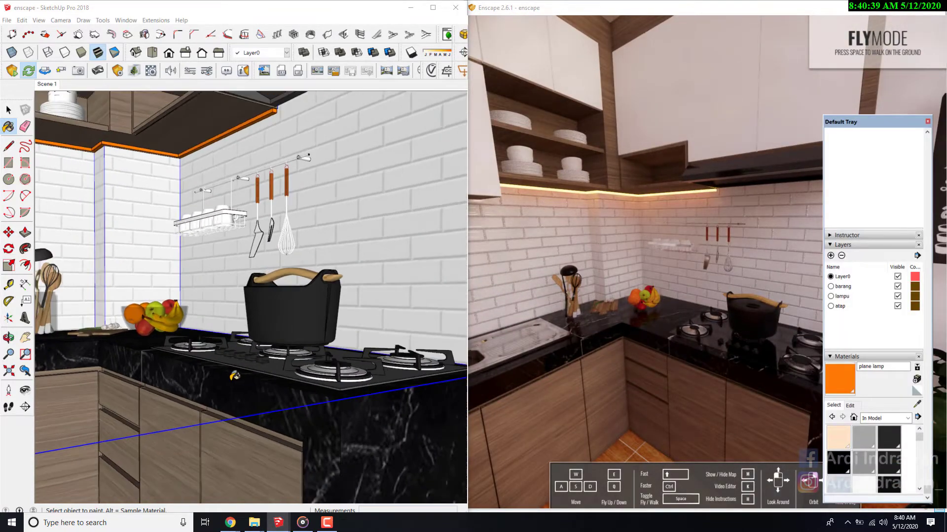
scroll(235, 376, down, 1)
scroll(270, 110, up, 5)
scroll(283, 194, up, 4)
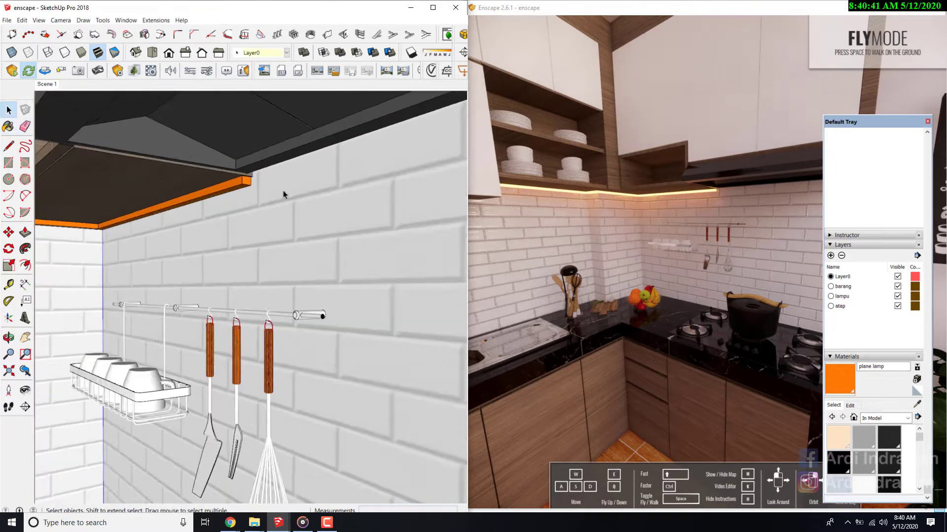
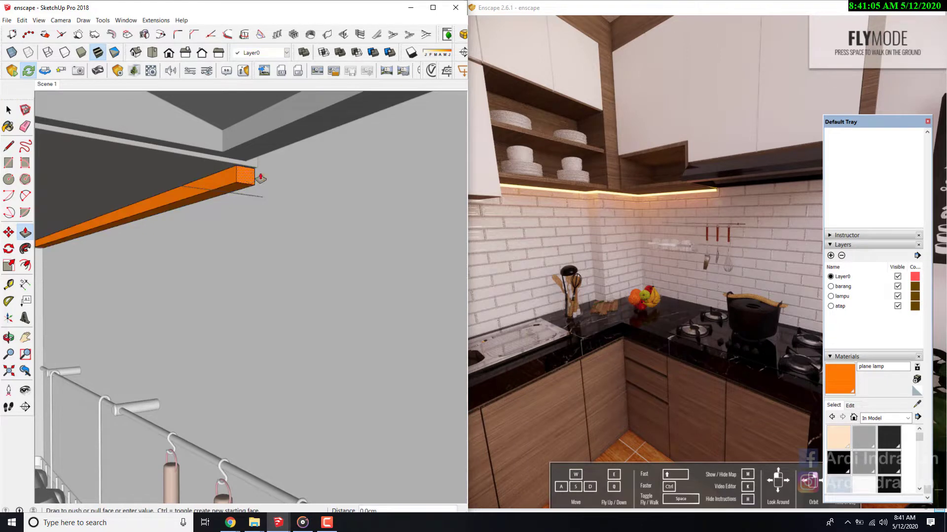
- Extend the end of the orange lamp strip about 90 cm beneath the range hood with Push/Pull, up to the brick wall's outer edge
scroll(211, 205, down, 8)
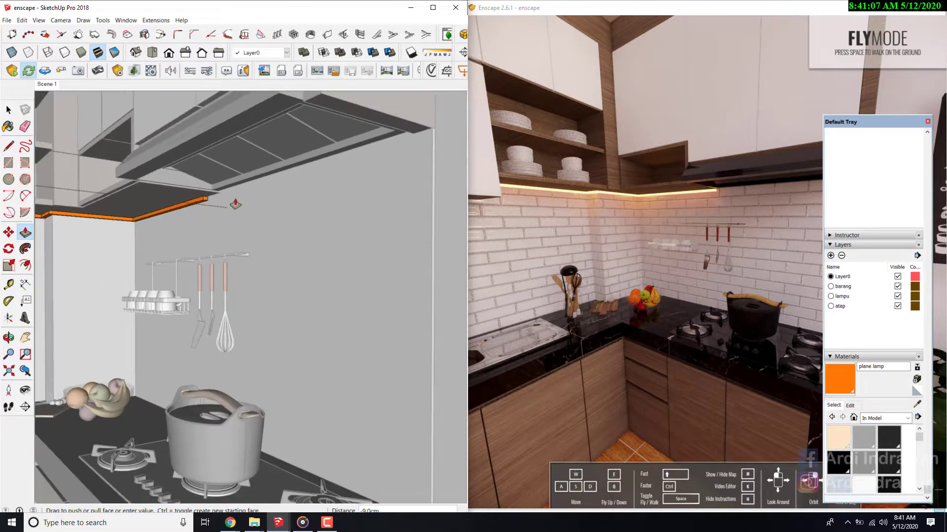
scroll(384, 168, down, 3)
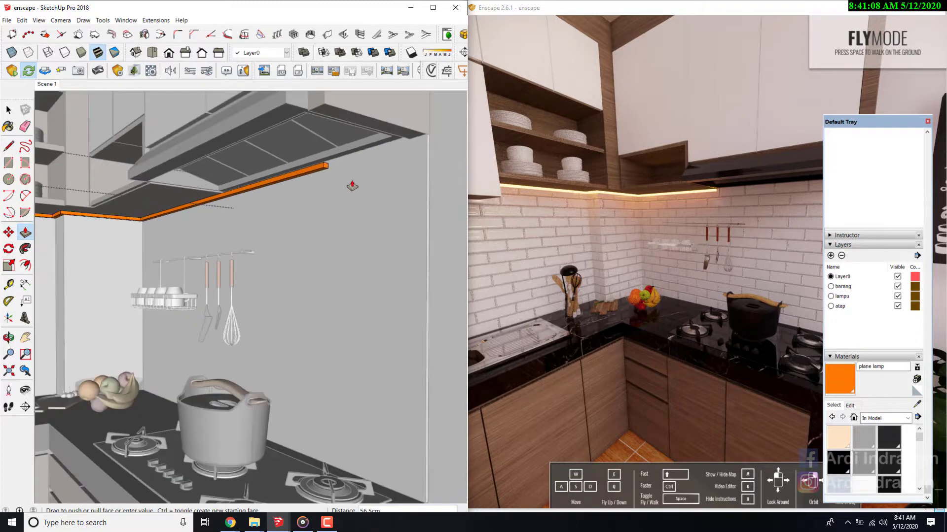
click(423, 135)
key(space)
scroll(275, 232, down, 3)
click(269, 233)
scroll(269, 233, down, 4)
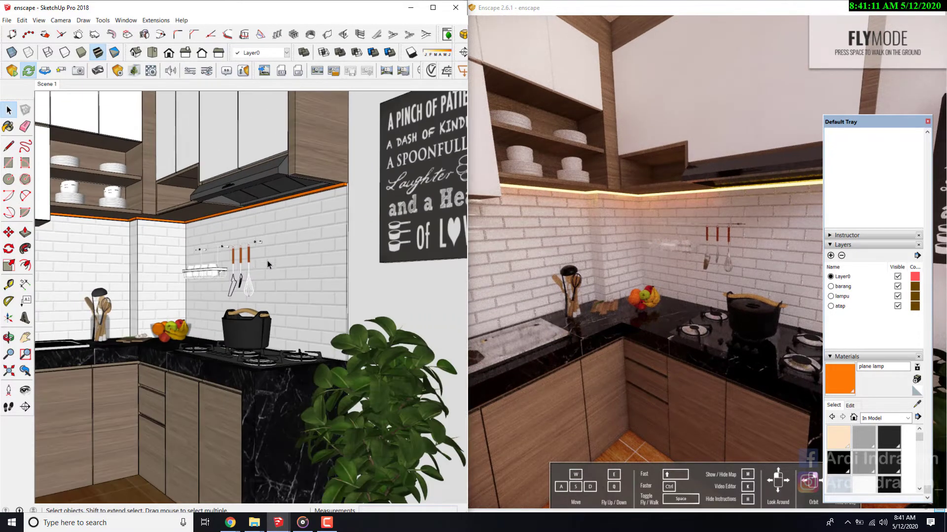
scroll(267, 264, down, 2)
scroll(212, 222, up, 4)
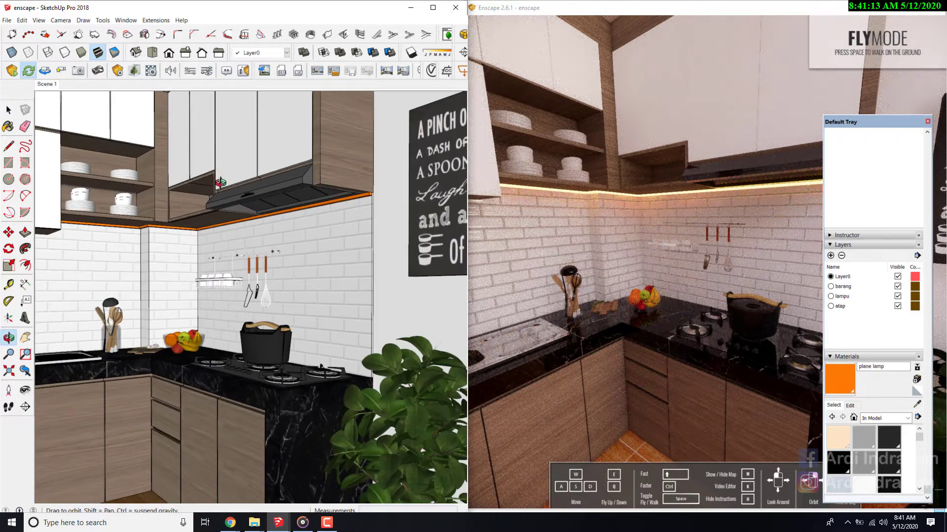
scroll(220, 182, down, 5)
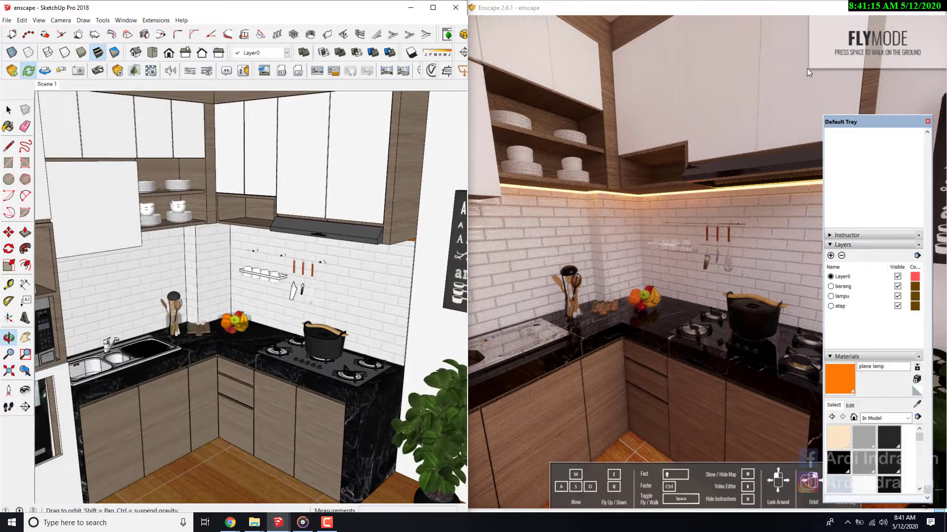
- Enlarge the Enscape preview to the full screen and check the extended lamp strip from close up and from across the kitchen
click(906, 10)
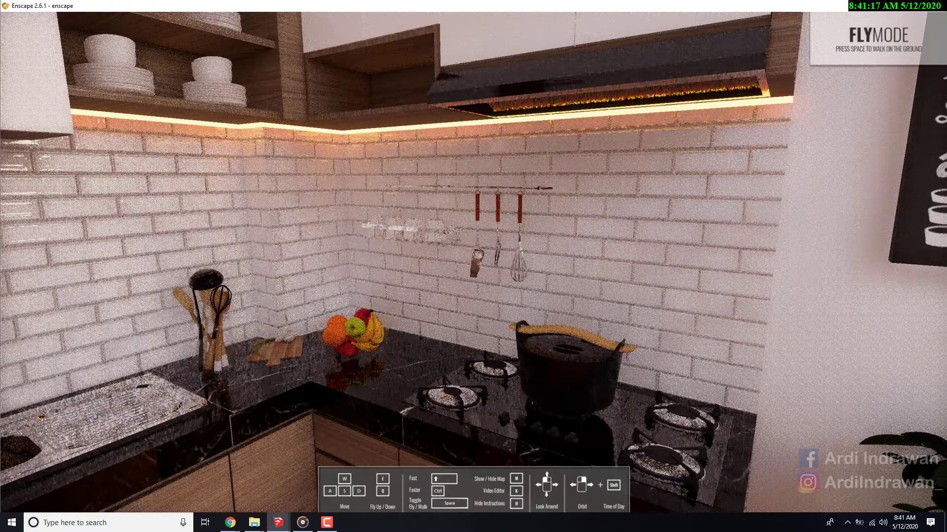
drag(473, 266, 368, 246)
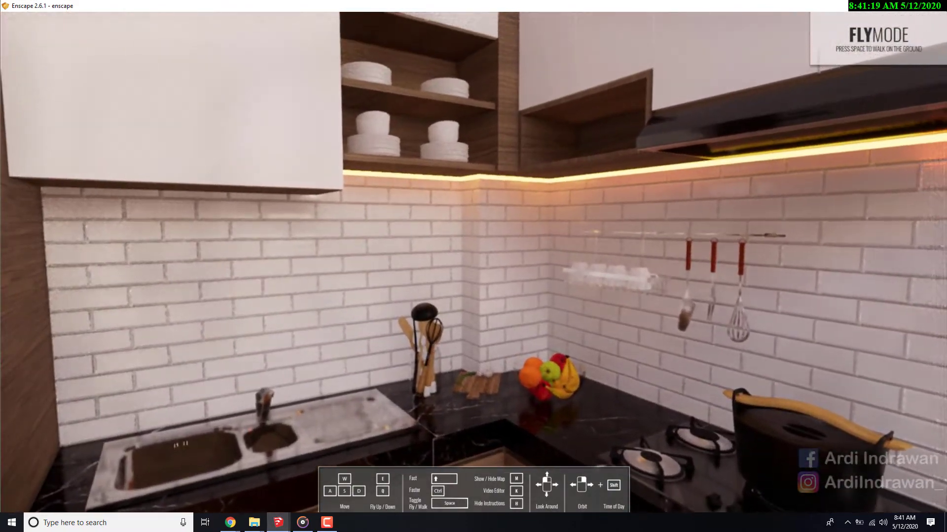
key(a)
key(s)
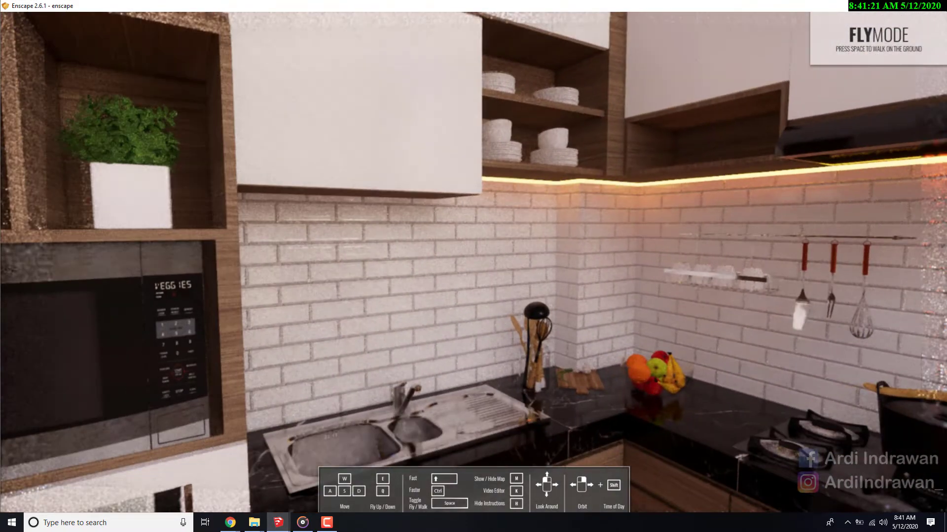
key(s)
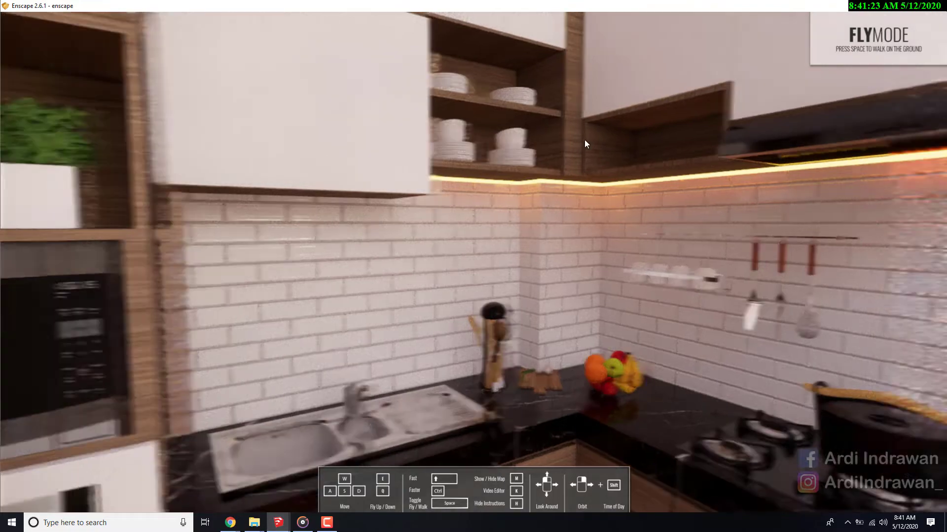
key(s)
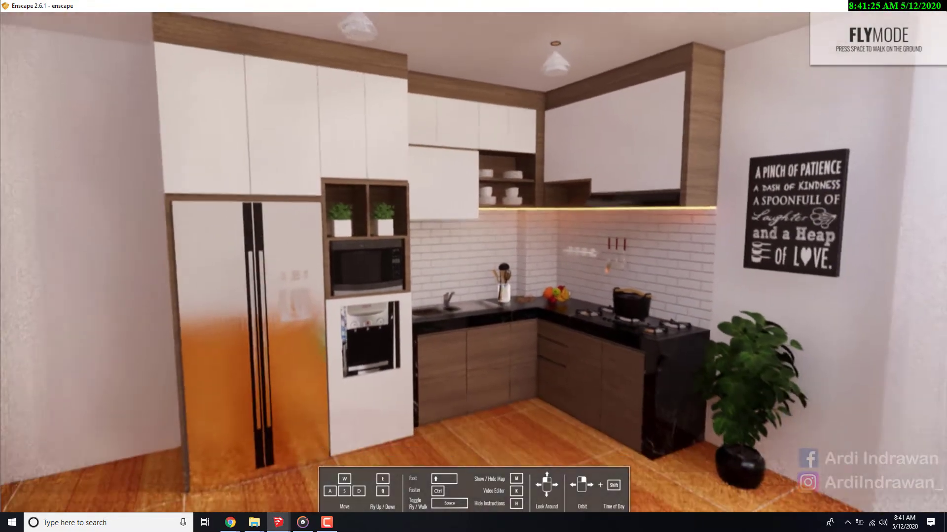
mouse_move(473, 266)
mouse_down()
mouse_move(472, 364)
mouse_move(485, 266)
mouse_up()
key(w)
key(s)
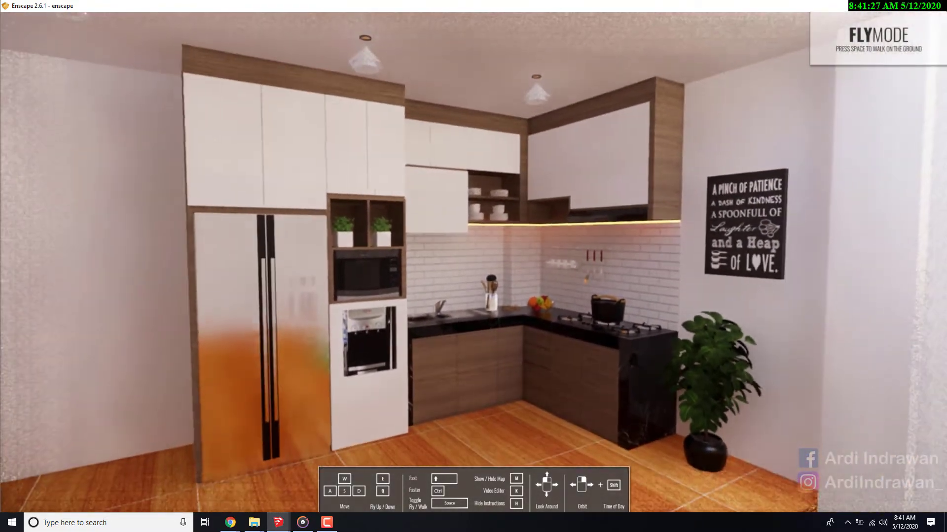
key(s)
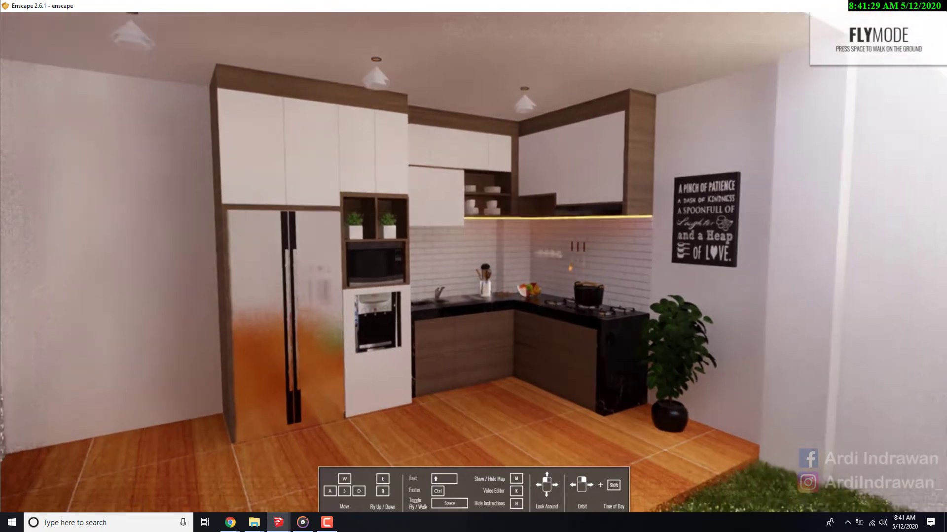
- Examine the strip's glow in the Enscape preview, from the whole cabinet run to the brick corner beneath the shelves and hood
drag(473, 267, 557, 272)
key(w)
key(w)
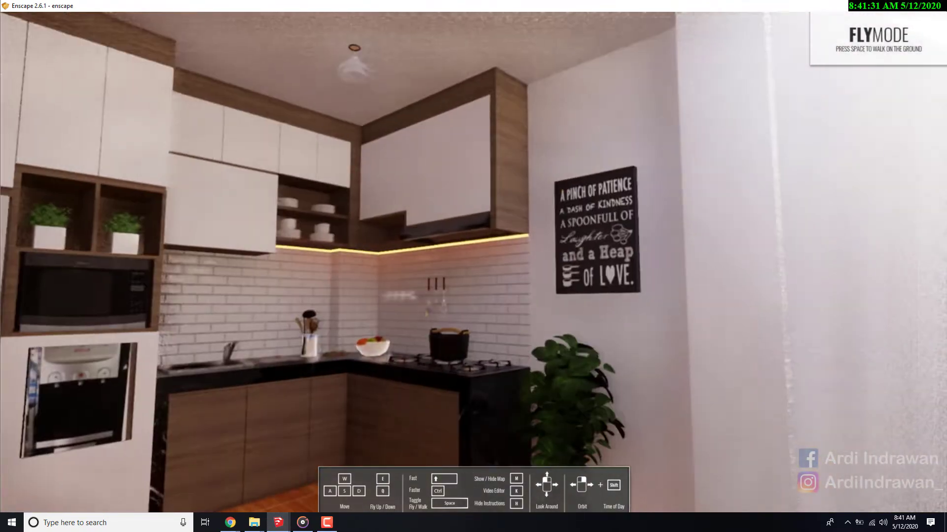
key(s)
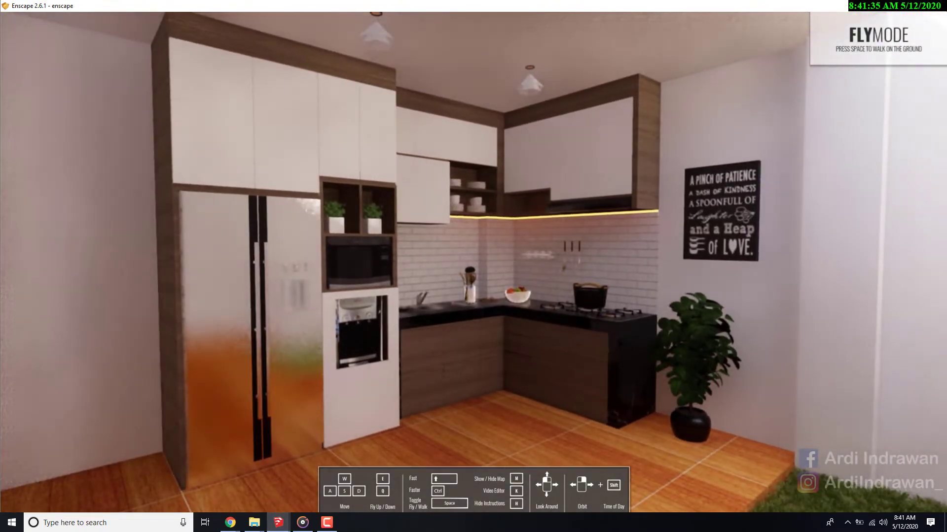
key(w)
key(w)
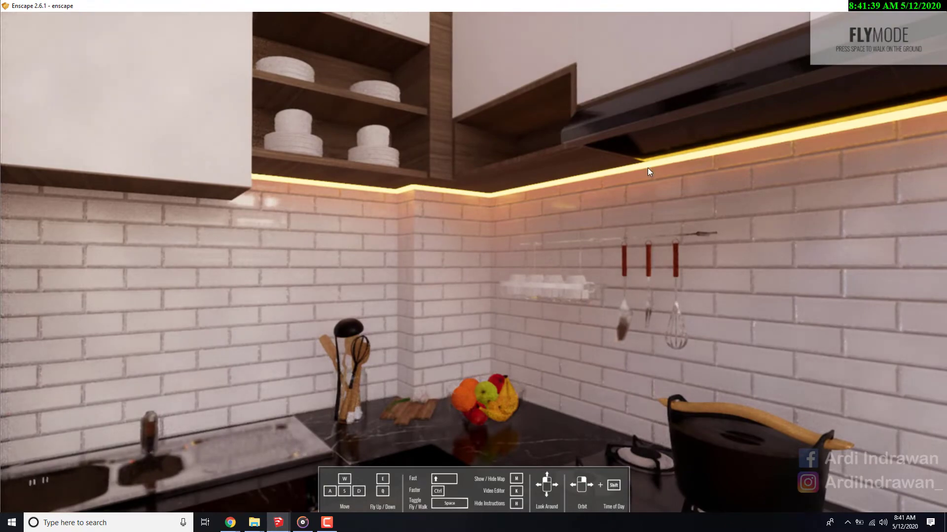
key(s)
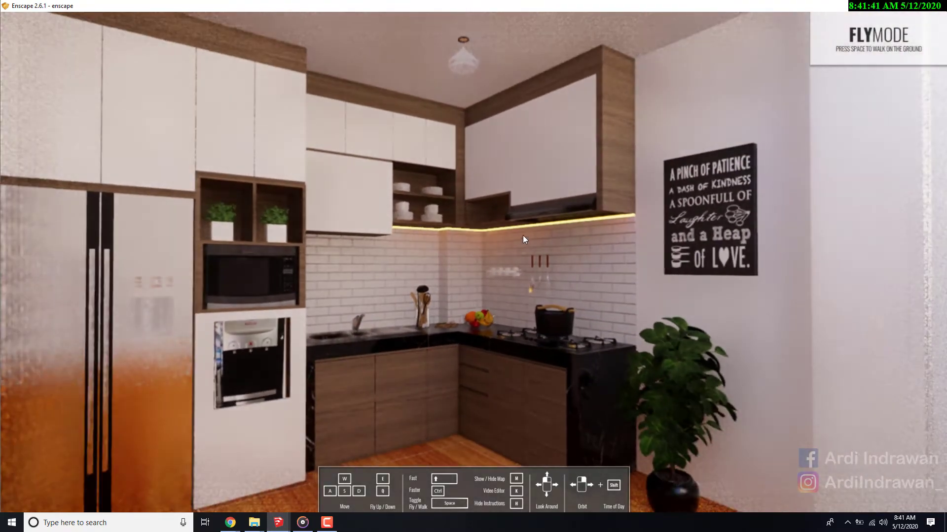
key(w)
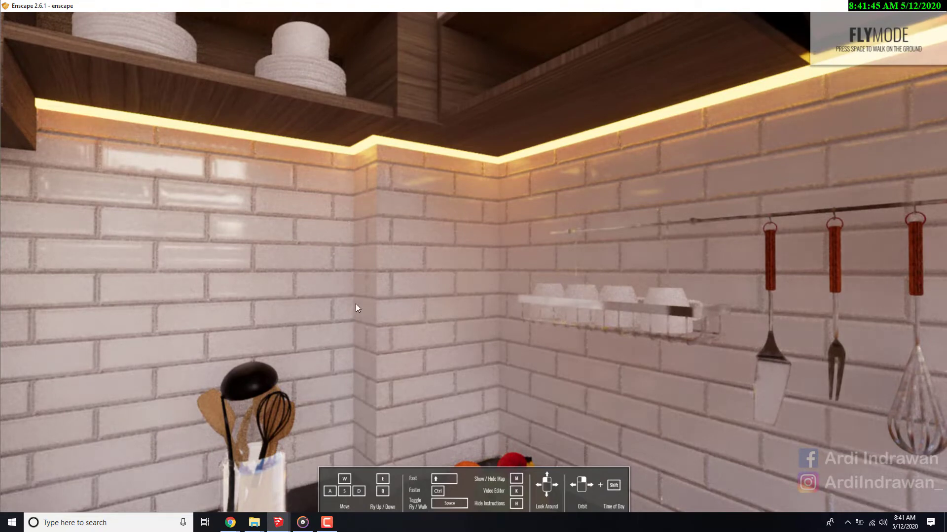
drag(340, 300, 360, 270)
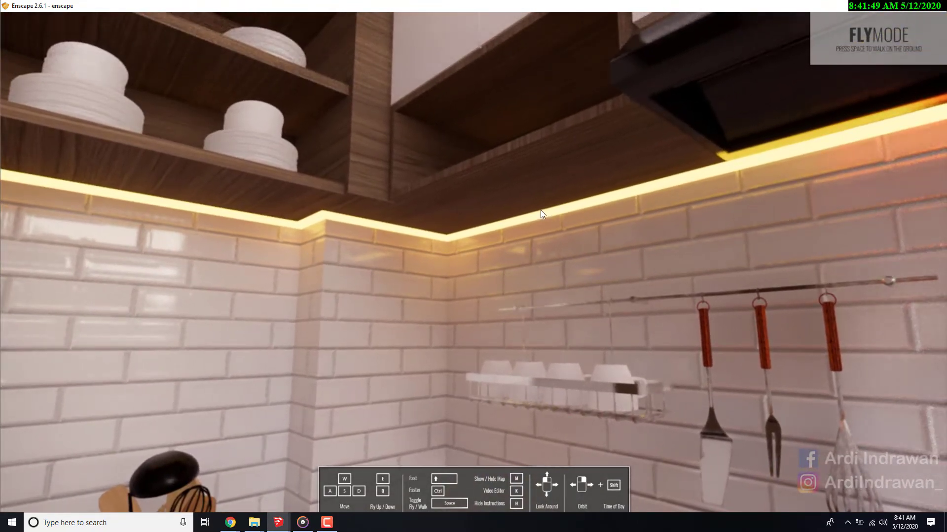
drag(519, 238, 625, 196)
- Examine the black marble countertop with its fruit bowl, cutting board and utensils up close in the preview
key(s)
key(w)
key(s)
drag(385, 267, 387, 331)
key(s)
drag(533, 315, 581, 267)
key(w)
key(w)
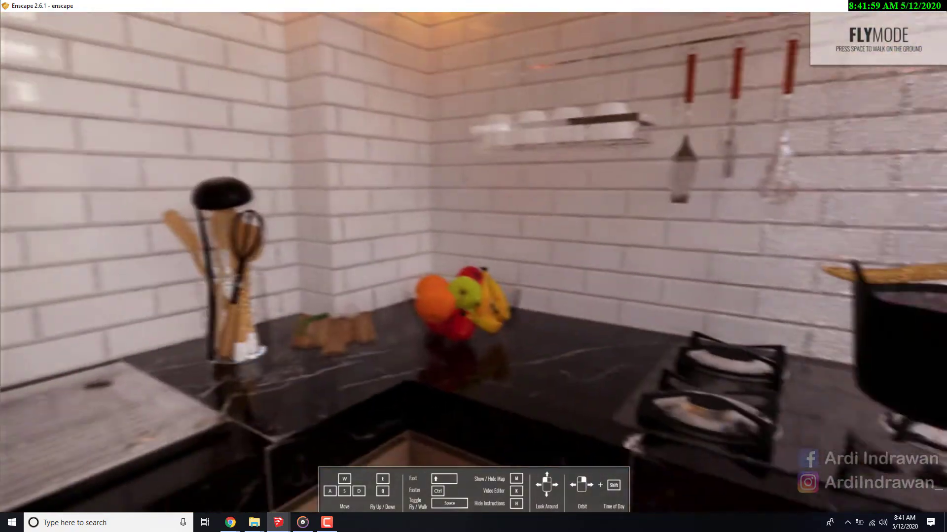
- Inspect the black ladle, the utensil jar and the glossy brick wall behind them from several angles in the preview
key(w)
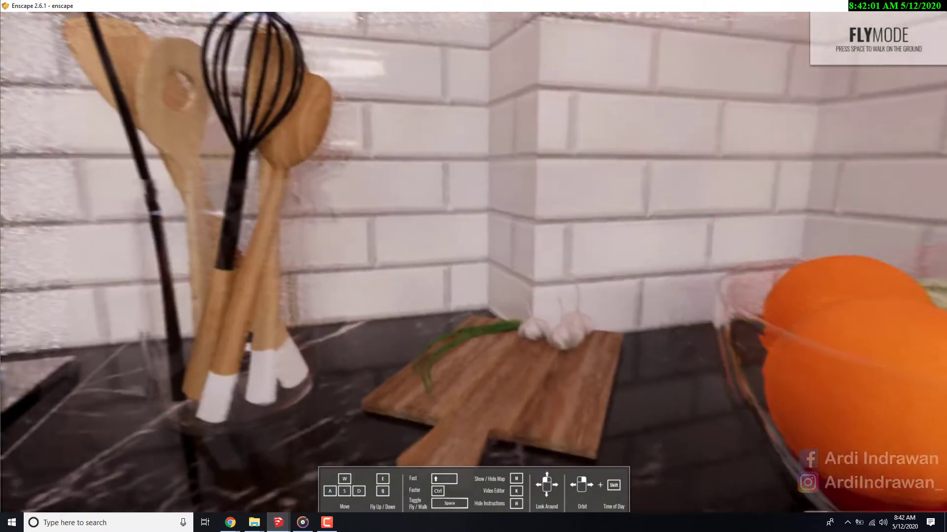
drag(582, 267, 532, 229)
drag(504, 282, 523, 254)
key(s)
key(s)
key(w)
key(w)
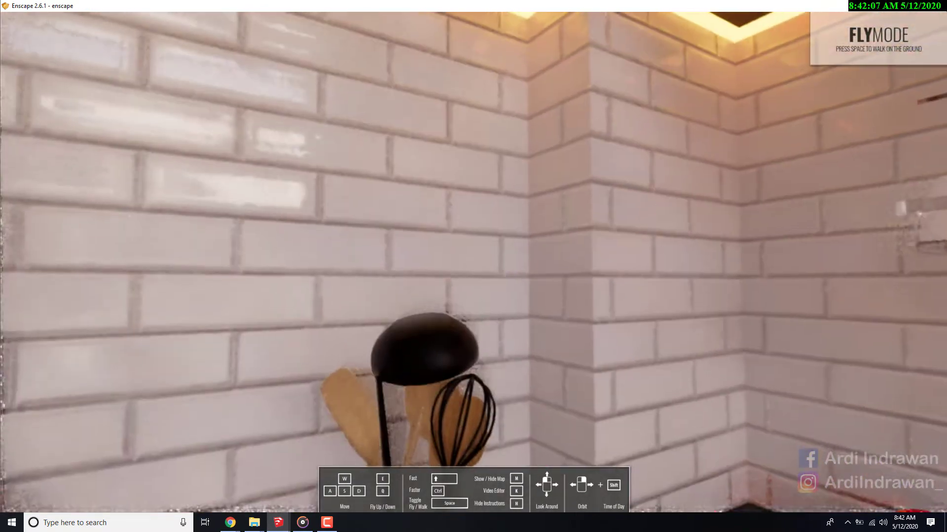
key(s)
key(w)
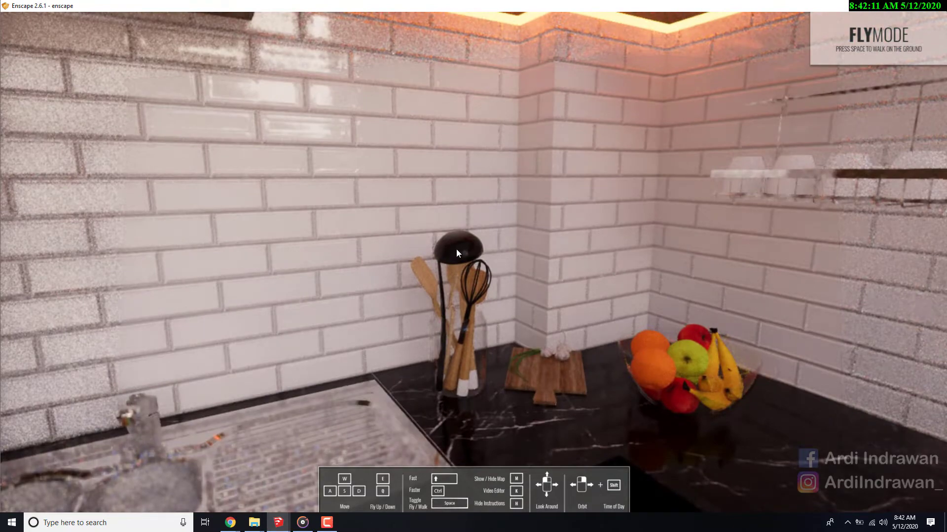
scroll(456, 249, up, 3)
drag(444, 241, 555, 283)
scroll(474, 262, down, 5)
mouse_move(473, 262)
mouse_down()
mouse_move(401, 261)
mouse_move(360, 237)
mouse_move(523, 253)
mouse_up()
scroll(473, 262, up, 1)
scroll(473, 262, up, 2)
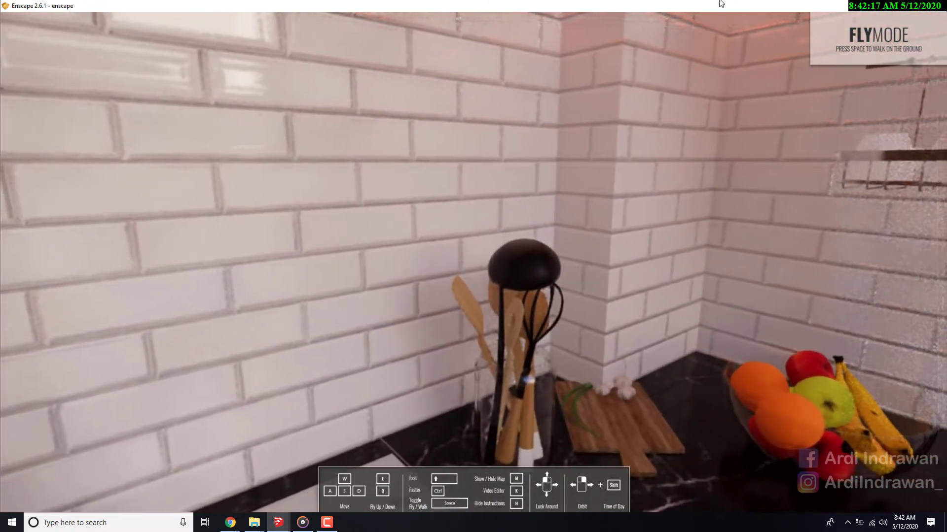
- Restore the Enscape preview beside the SketchUp model and sample the black ladle's material with the Paint Bucket
click(911, 5)
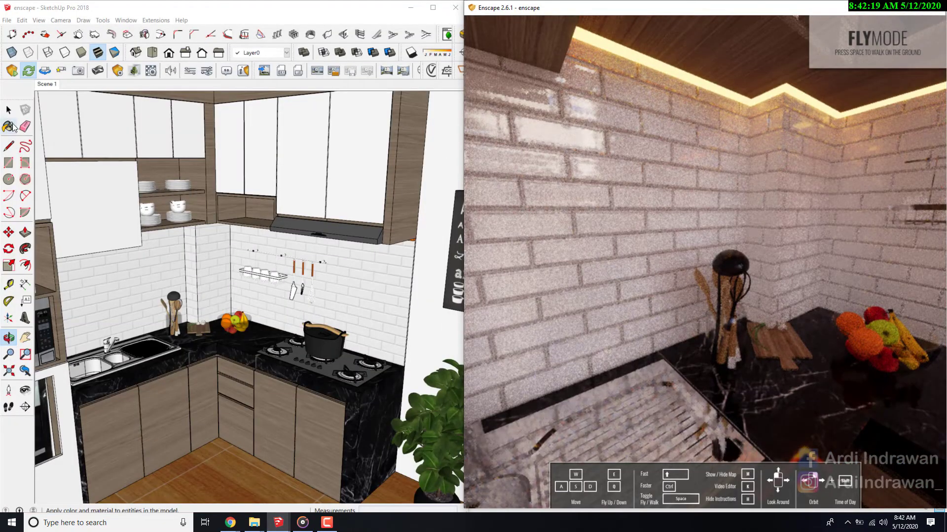
click(11, 126)
drag(898, 123, 364, 106)
click(385, 387)
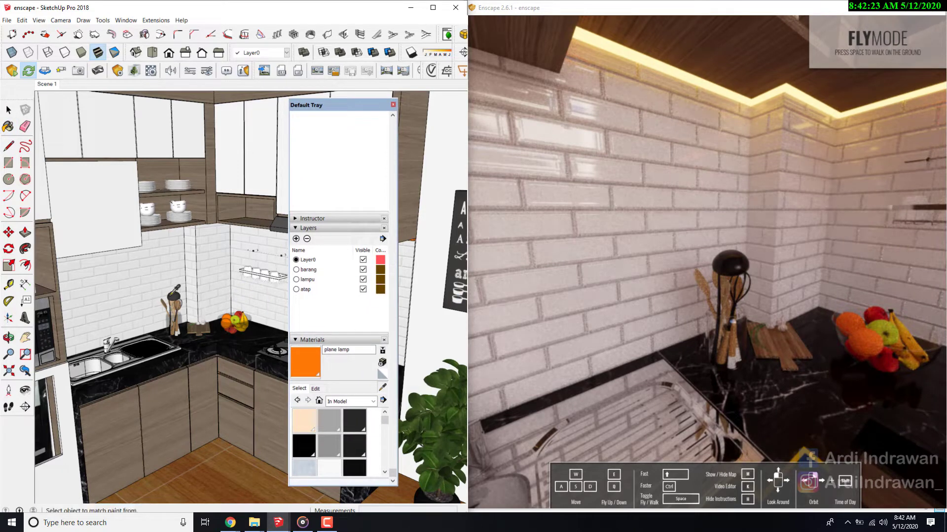
click(178, 291)
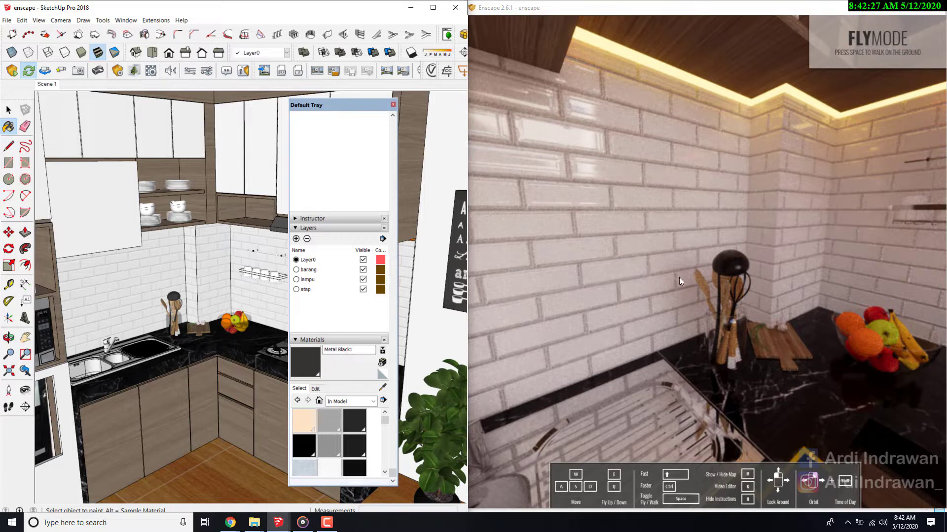
- Sample the range hood's front material in the model and frame the hood in the Enscape preview
drag(324, 105, 140, 108)
click(198, 394)
click(330, 225)
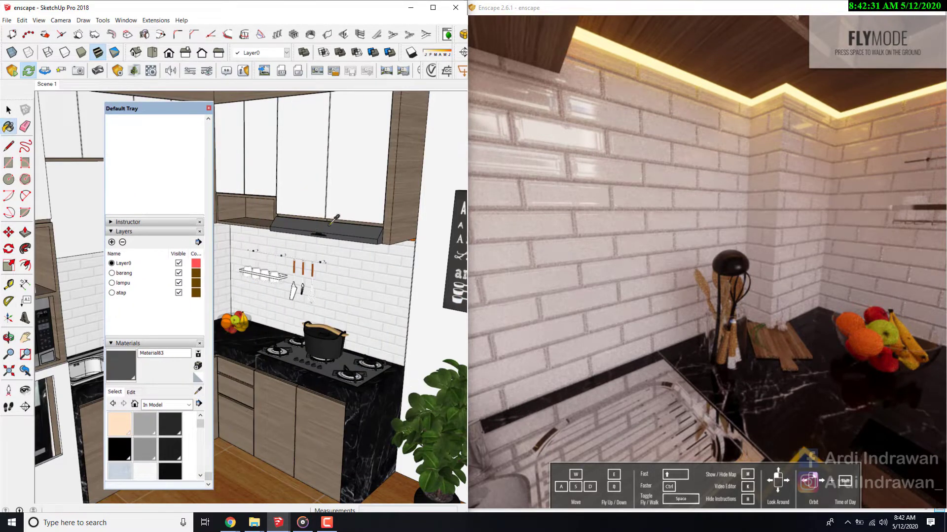
click(585, 269)
key(s)
drag(584, 268, 660, 256)
key(w)
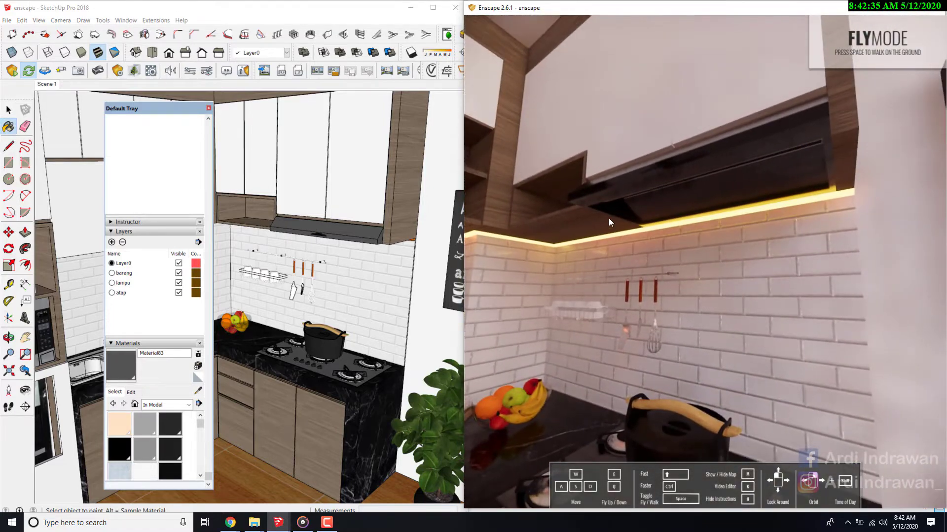
click(198, 393)
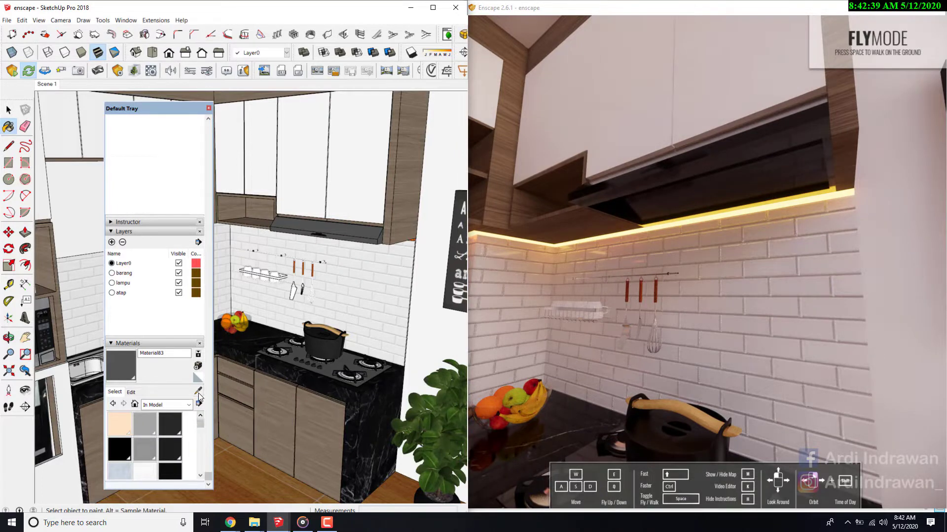
click(198, 391)
click(358, 228)
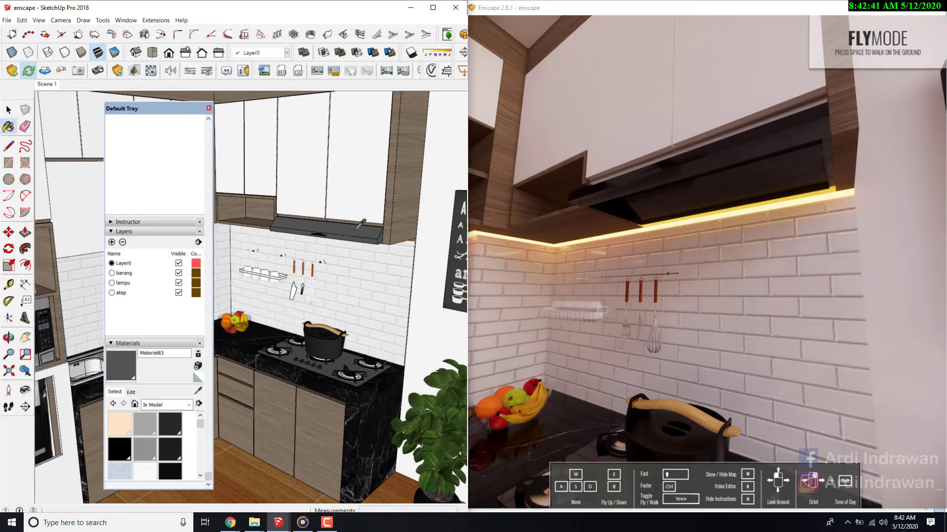
- Open the range hood's group for editing, sample its front face's material and rename that material CHROME
scroll(322, 232, up, 3)
click(8, 110)
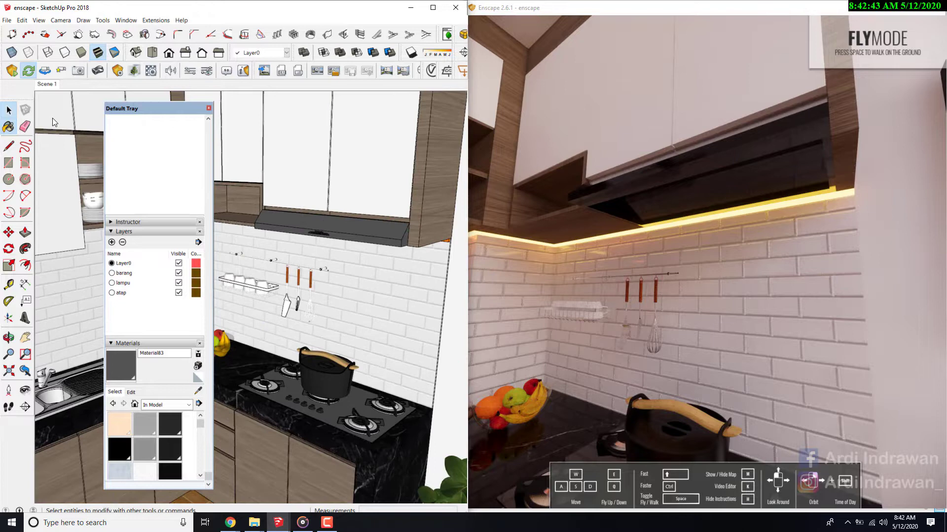
double_click(367, 228)
click(366, 229)
click(198, 392)
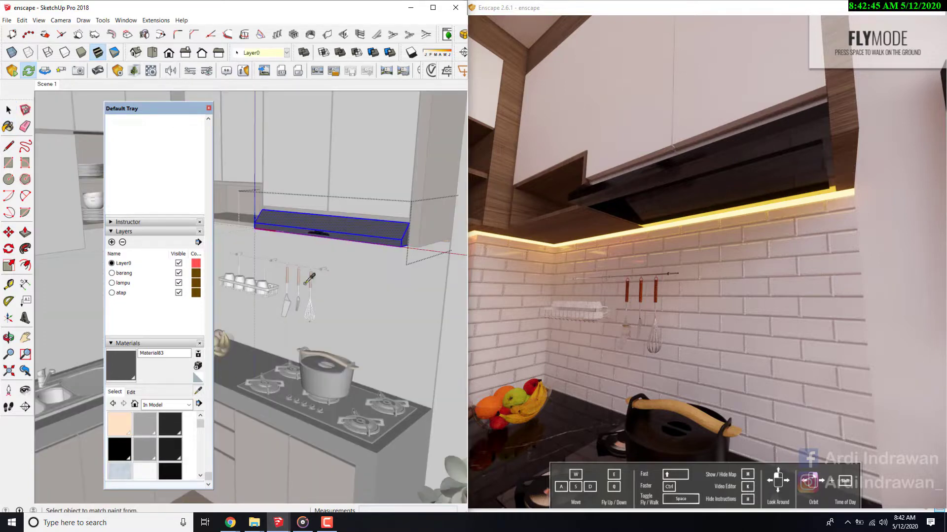
click(348, 229)
double_click(166, 352)
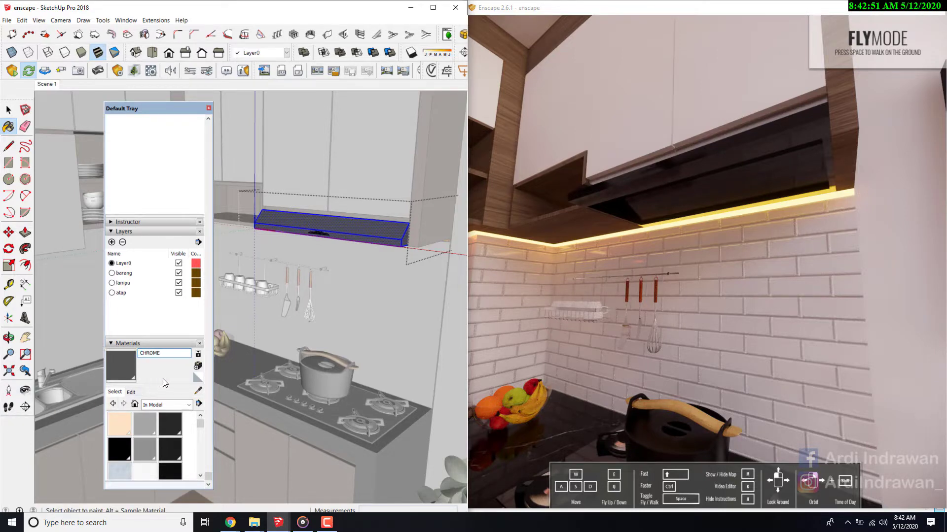
- Raise the <Charcoal> material's color brightness to white and return to the list of in-model materials
click(136, 395)
drag(155, 431, 159, 419)
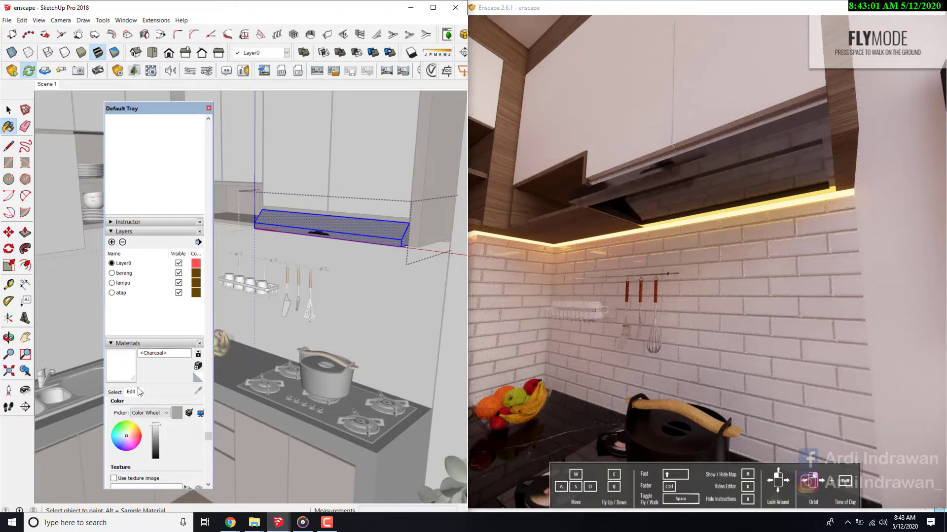
click(122, 394)
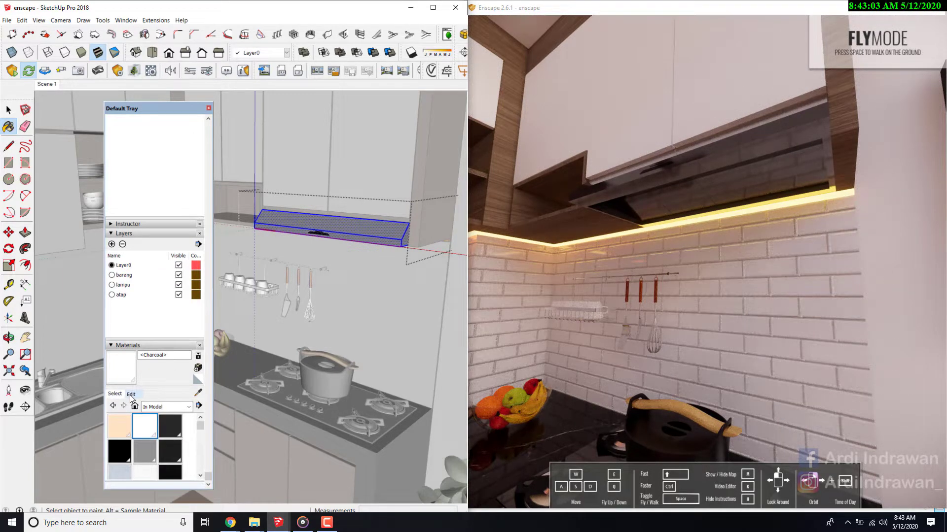
- Finish editing the range hood's group and bring the hood closer in the model
click(209, 107)
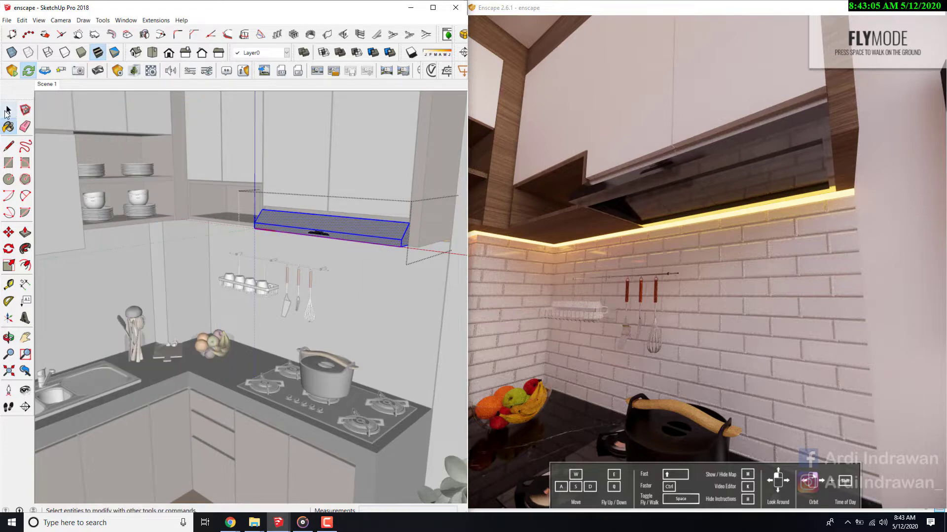
click(9, 110)
click(287, 158)
scroll(363, 228, up, 5)
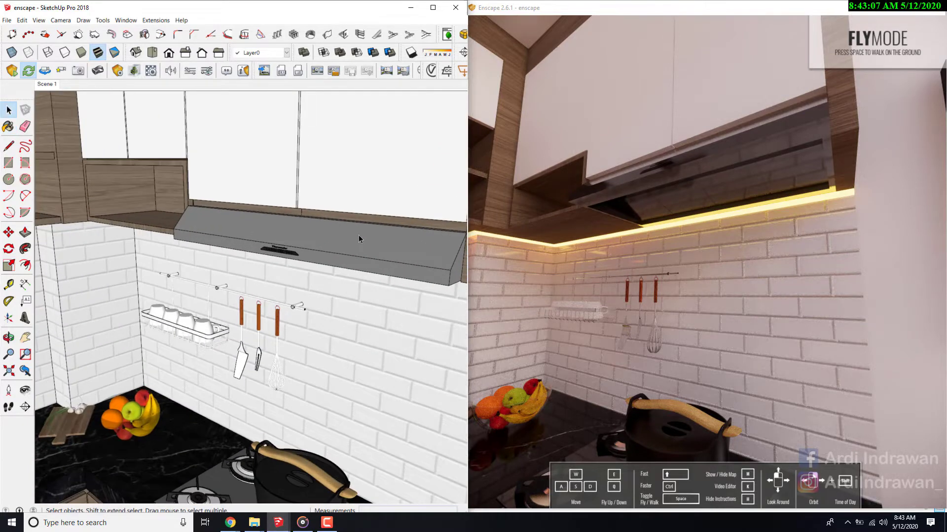
- Sample the range hood's gray front material and raise the CHROME material's color brightness to white
key(b)
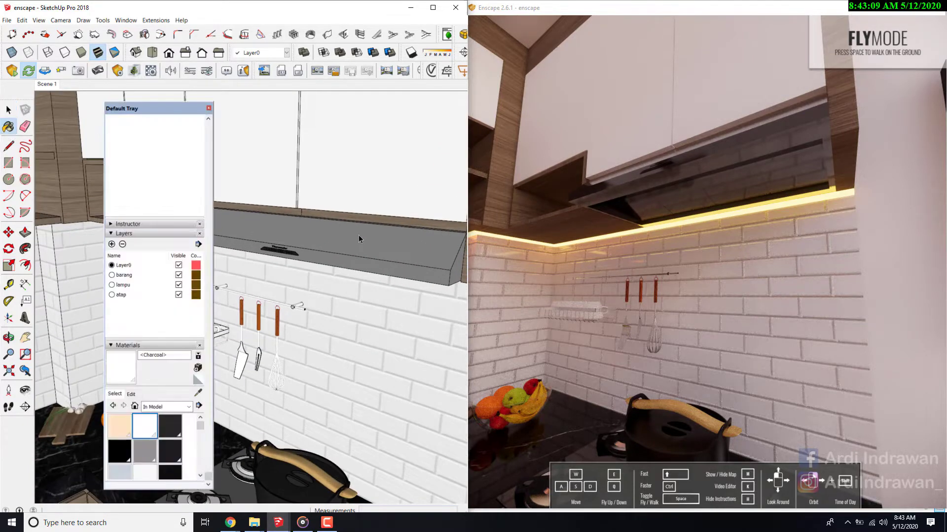
key(alt)
alt+click(316, 255)
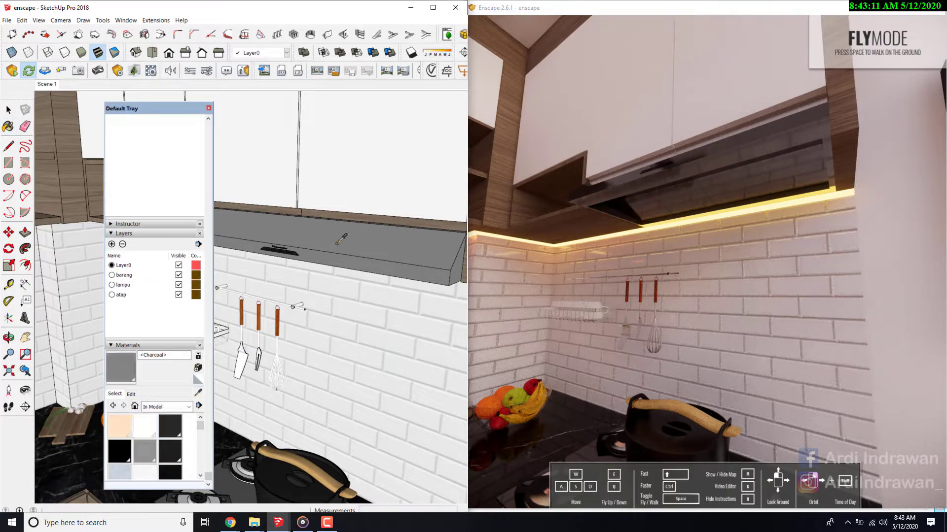
click(131, 394)
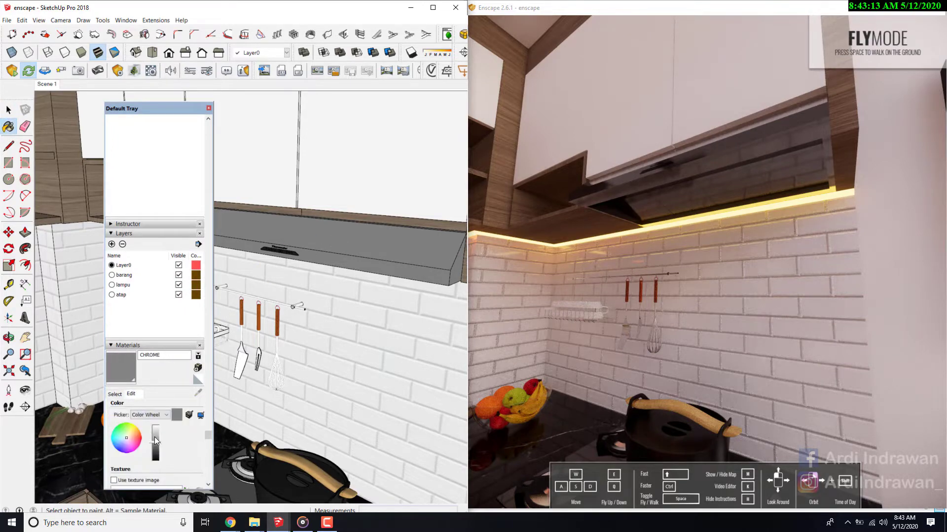
drag(155, 436, 160, 422)
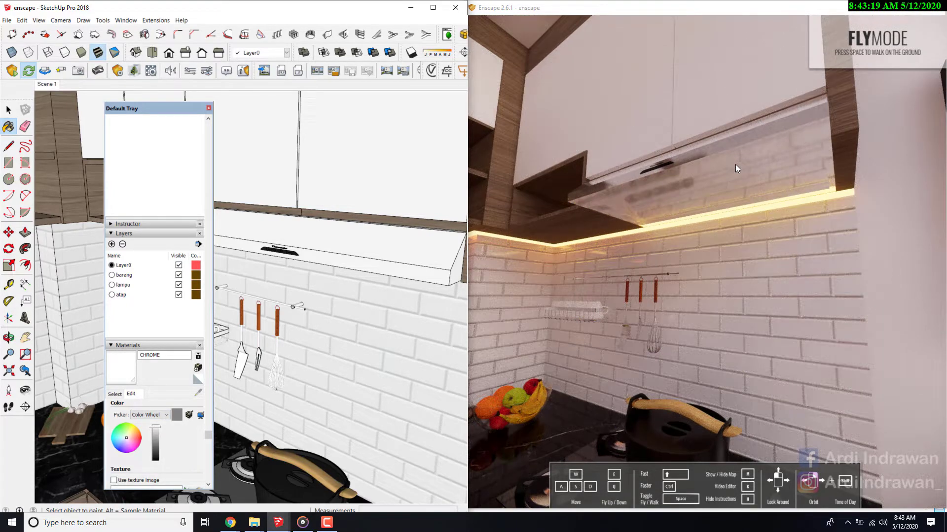
- Check the hood's reflections from below in the Enscape preview and set the CHROME material's roughness to 26.9% in Enscape Materials
mouse_move(744, 206)
mouse_down()
mouse_move(760, 236)
mouse_move(739, 224)
mouse_move(694, 221)
mouse_up()
key(d)
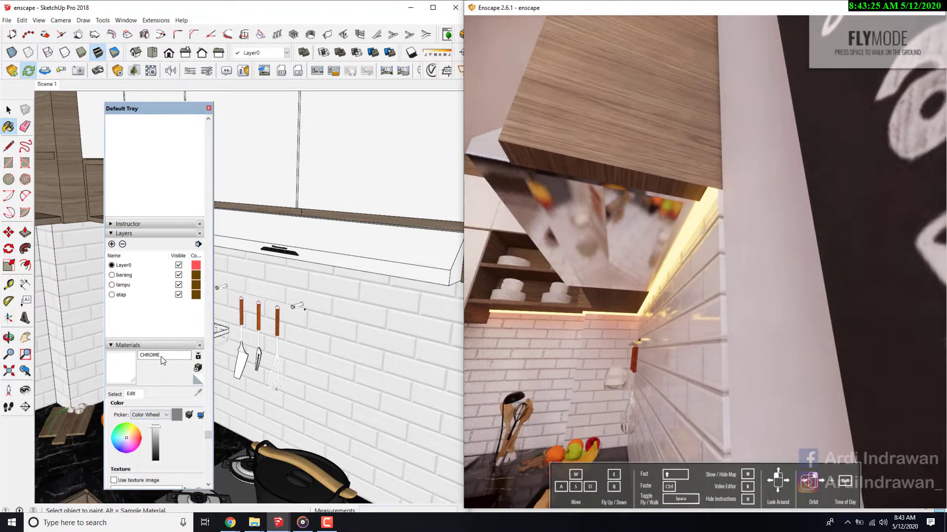
click(209, 109)
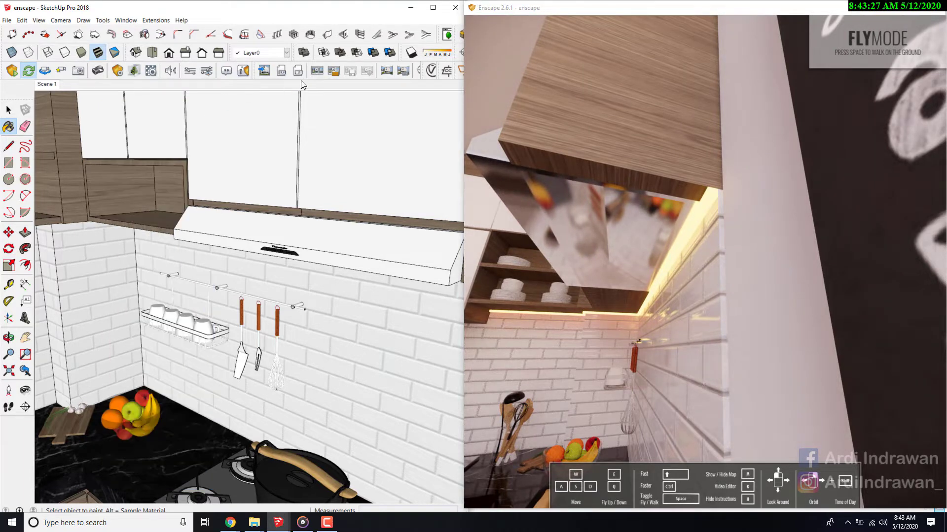
click(151, 71)
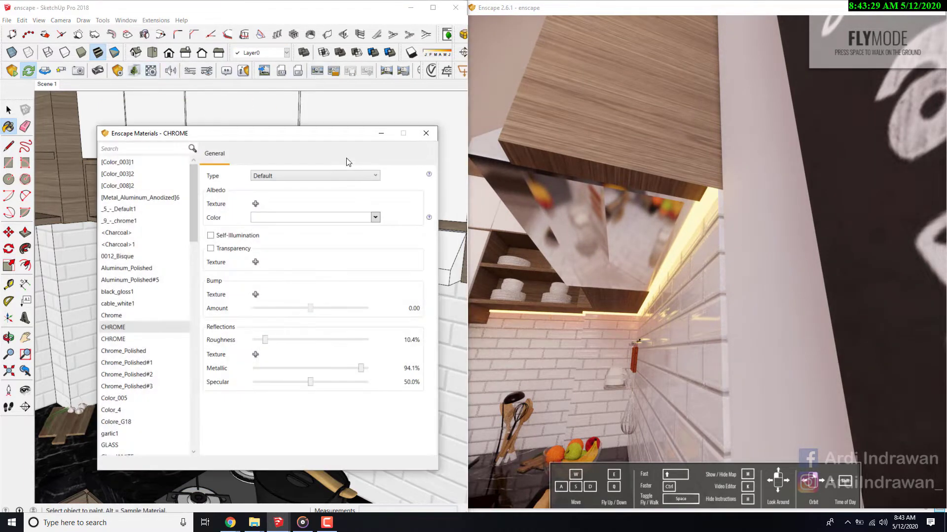
drag(265, 340, 284, 340)
- Examine the hood within the whole kitchen in the Enscape preview and close the Enscape material settings
drag(633, 255, 637, 301)
key(s)
key(w)
key(s)
key(s)
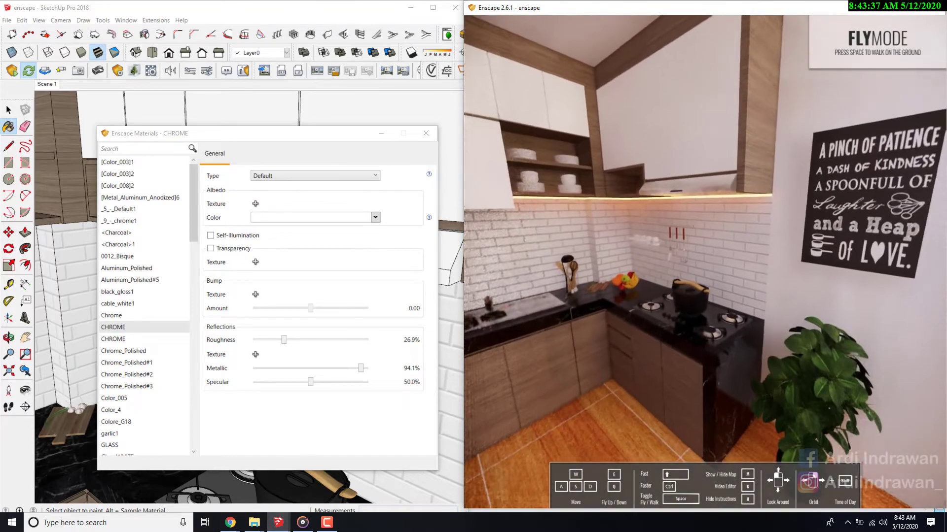
drag(705, 276, 601, 287)
key(s)
key(q)
drag(619, 233, 621, 228)
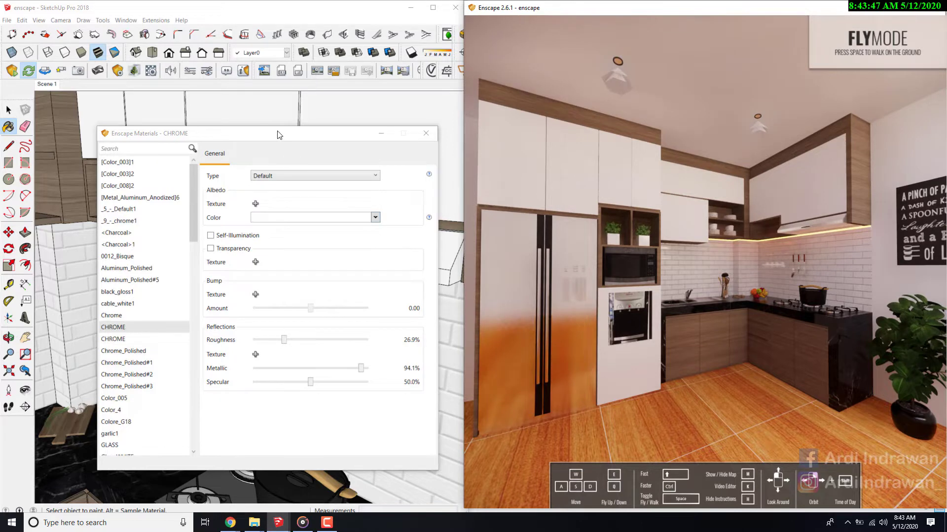
mouse_move(278, 134)
mouse_down()
mouse_move(288, 145)
mouse_move(281, 154)
mouse_up()
click(429, 152)
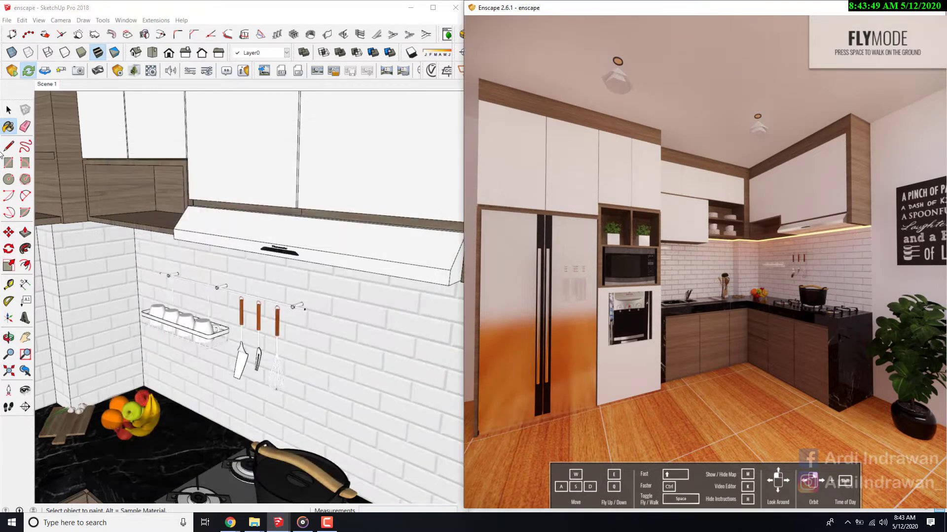
- Sample the white wall cabinet's hpl putih material and set its Enscape roughness to 7.4%
click(8, 127)
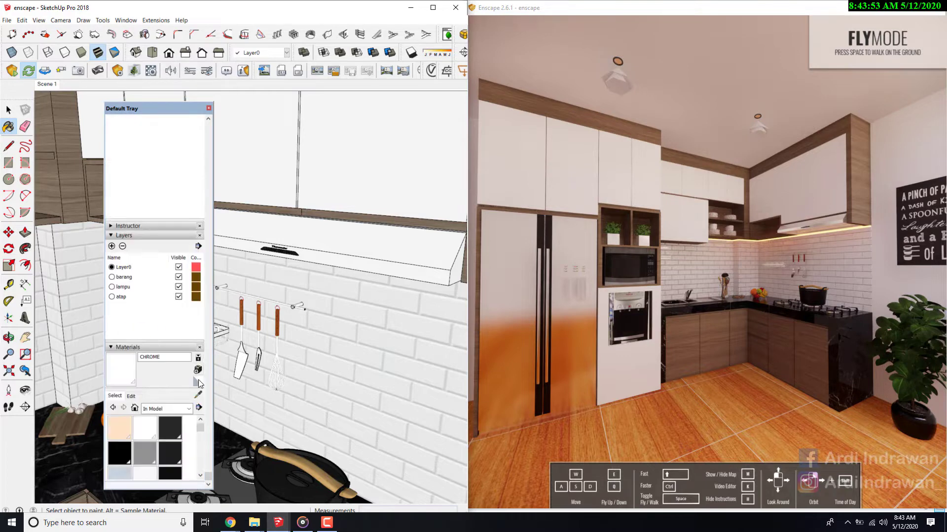
click(195, 397)
click(364, 143)
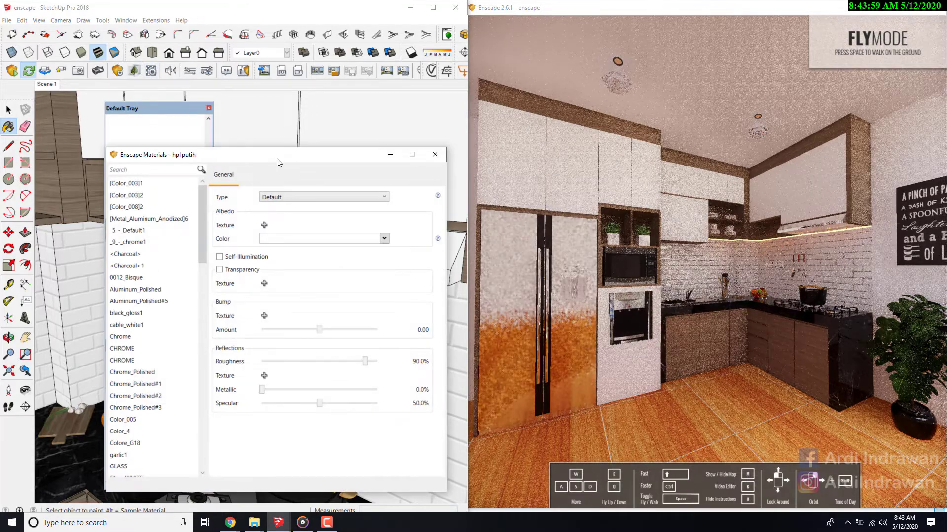
drag(280, 165, 313, 140)
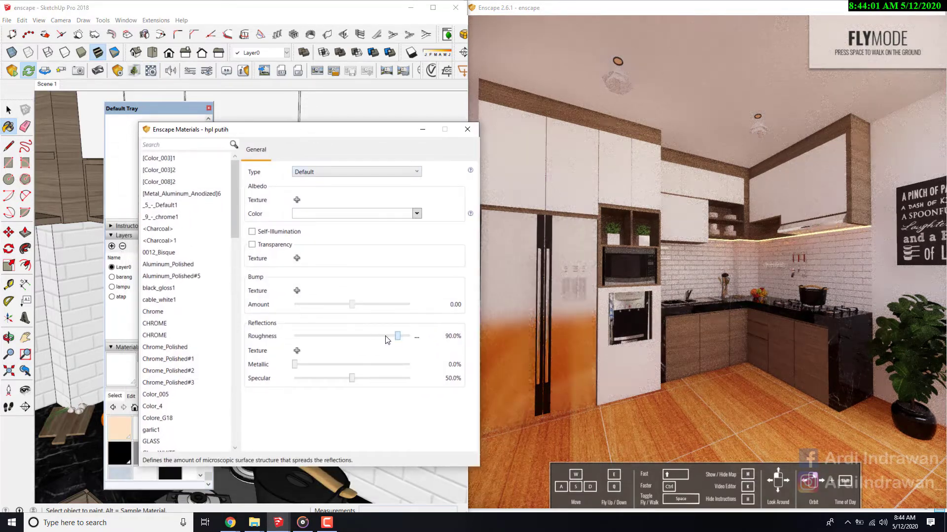
drag(387, 340, 302, 342)
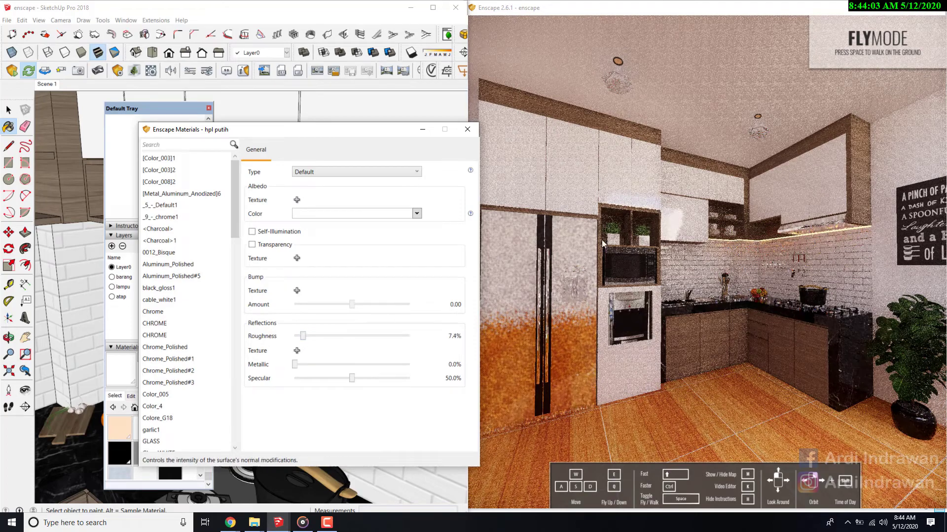
- Set the hpl putih material's roughness to 11.2%, comparing the cabinet fronts close up and from afar in the Enscape preview
key(w)
drag(728, 190, 730, 160)
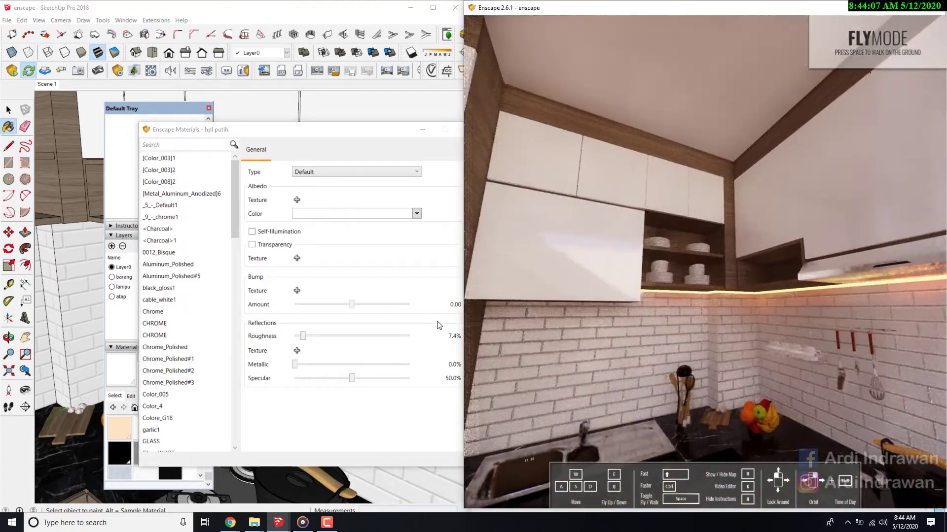
click(302, 340)
drag(303, 341, 307, 337)
key(s)
drag(634, 284, 636, 313)
key(a)
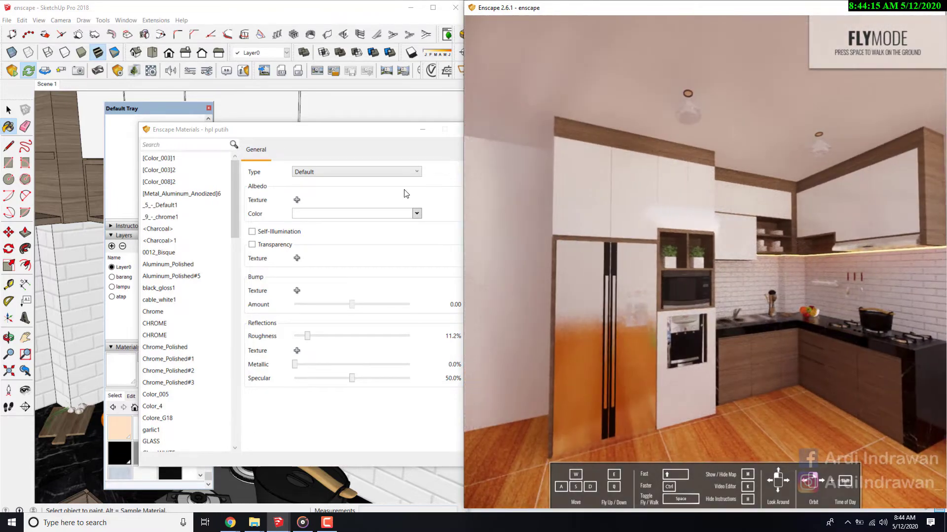
- Look up at the ceiling in the model and sample the peach disc material of the round downlight
drag(384, 130, 500, 133)
click(197, 396)
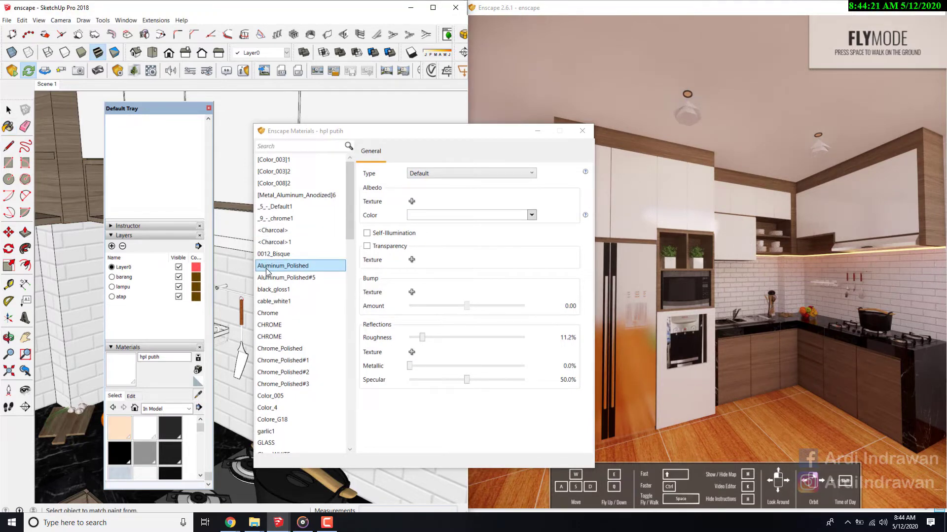
click(25, 390)
mouse_move(226, 269)
mouse_down()
mouse_move(202, 118)
mouse_move(200, 137)
mouse_up()
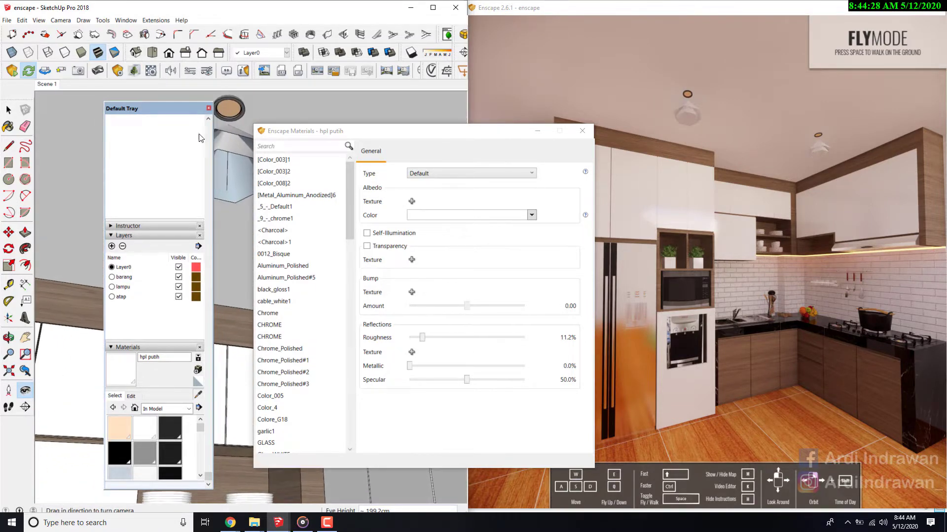
click(197, 394)
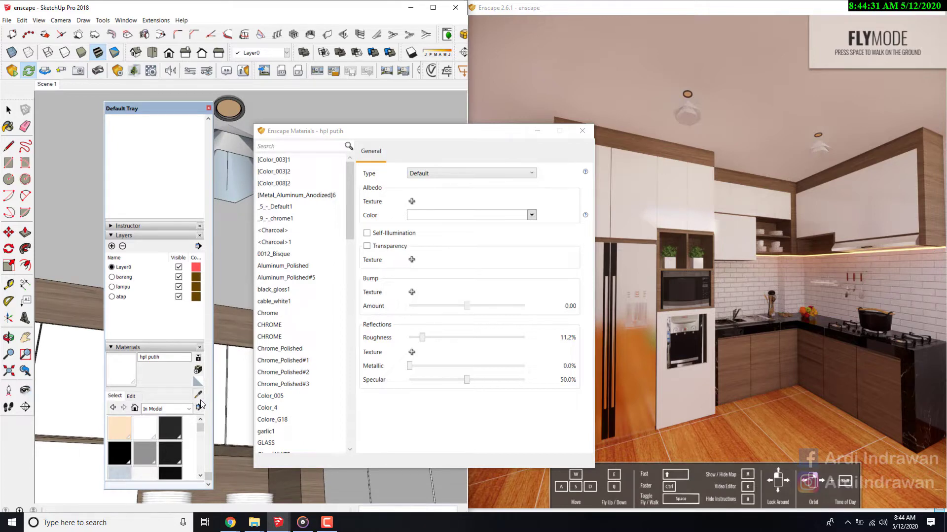
click(232, 109)
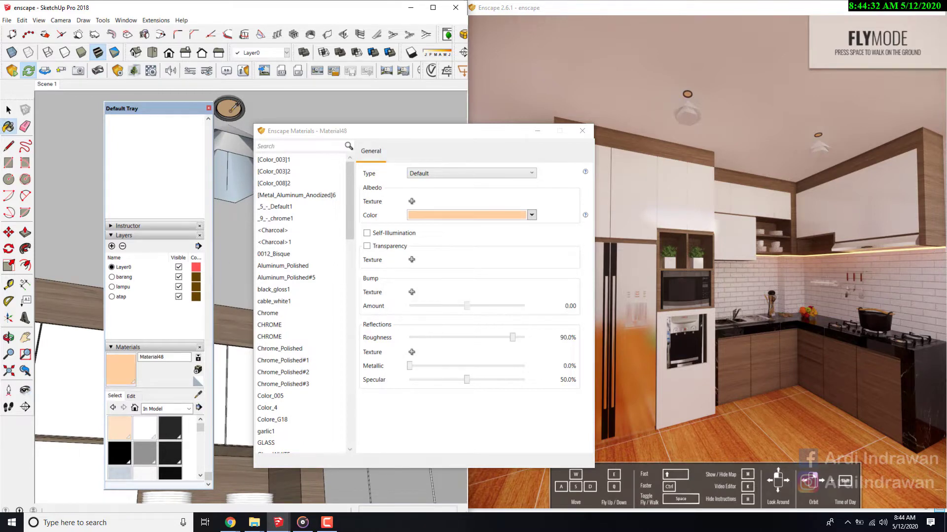
- Enable self-illumination on the downlight disc's material, set its albedo color to white and raise its luminance to about 8044 cd/m²
click(367, 233)
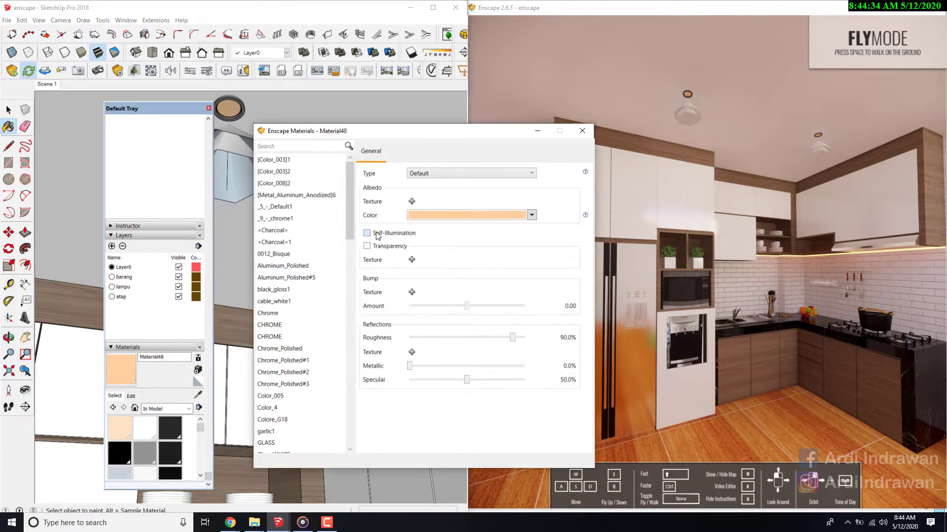
click(531, 215)
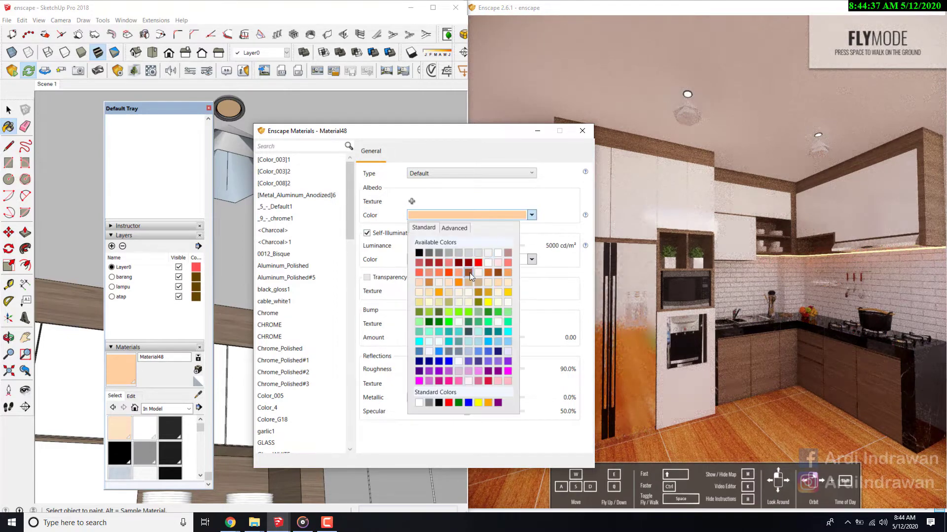
click(497, 254)
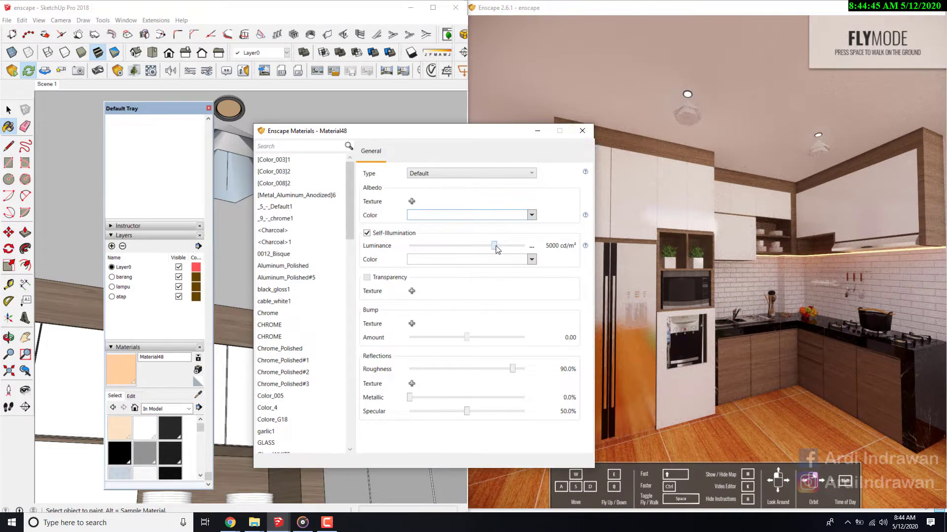
drag(494, 246, 502, 246)
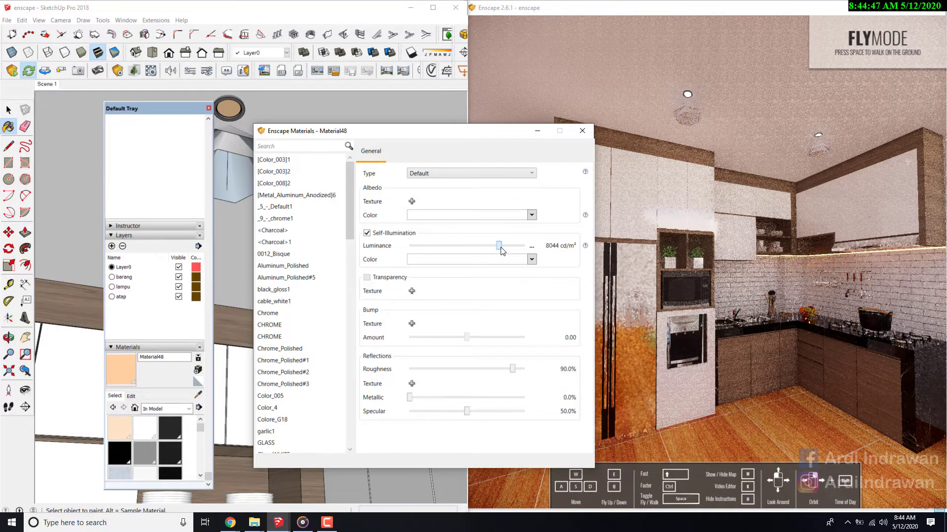
click(285, 255)
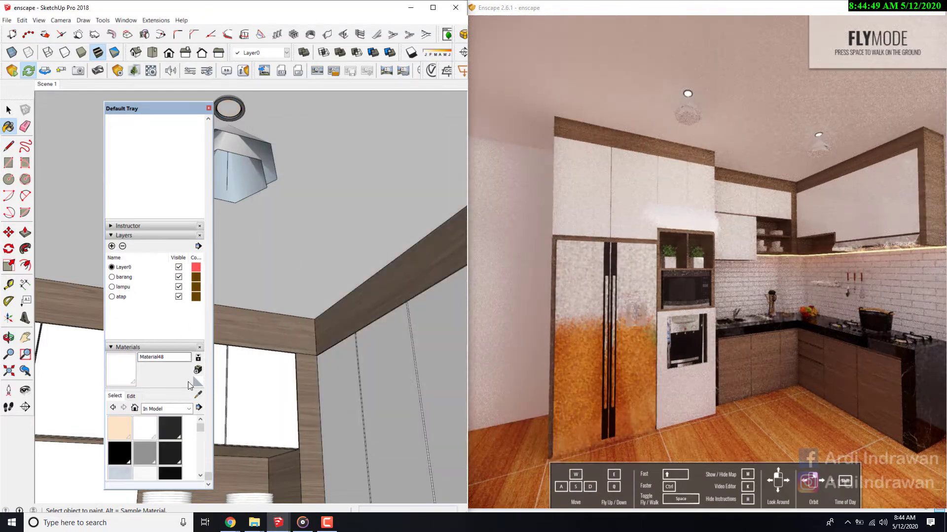
- Sample the black material of the ring around the ceiling downlight
click(198, 395)
scroll(320, 372, down, 3)
scroll(296, 237, up, 5)
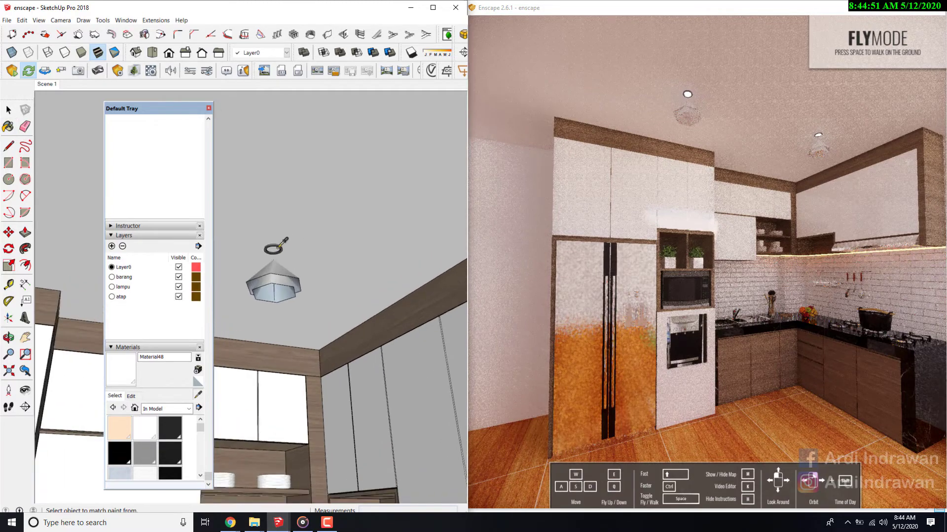
click(282, 239)
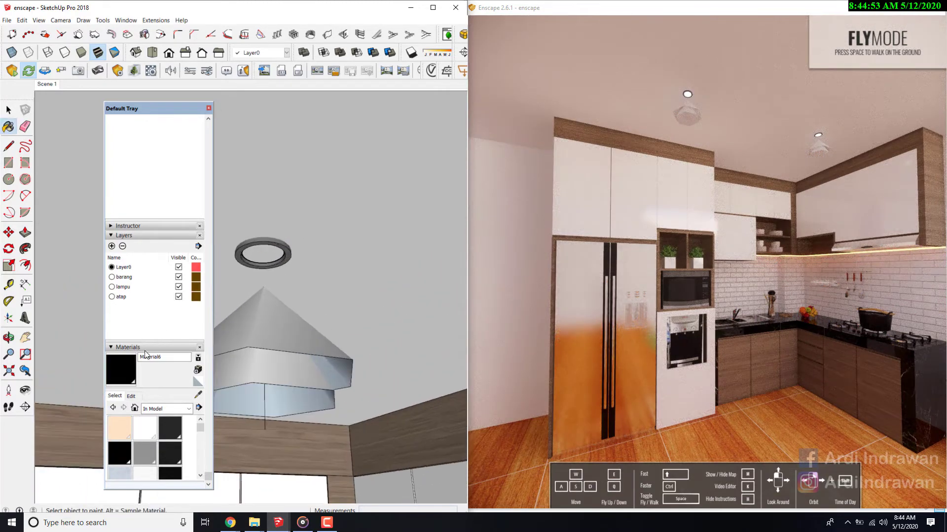
- Rename the downlight material CHROME and raise its color brightness to white
double_click(161, 356)
click(131, 397)
drag(152, 437, 156, 419)
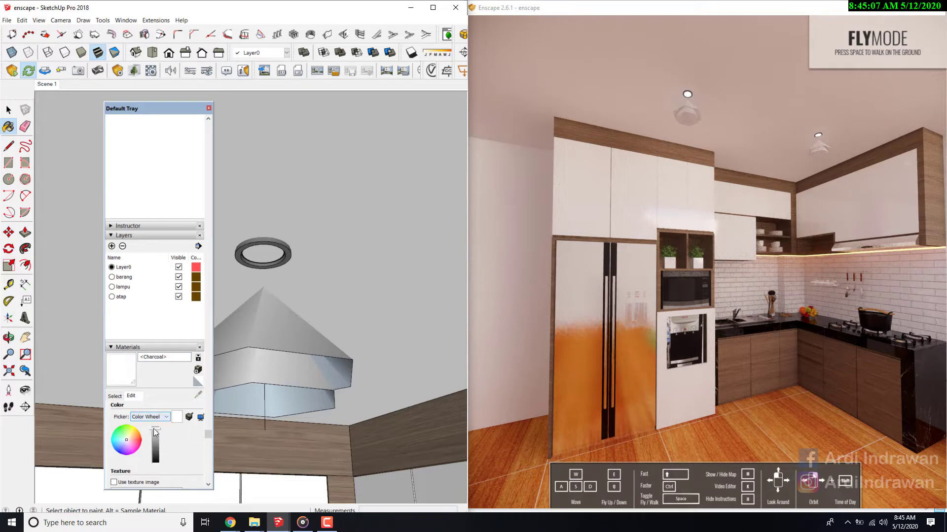
click(115, 397)
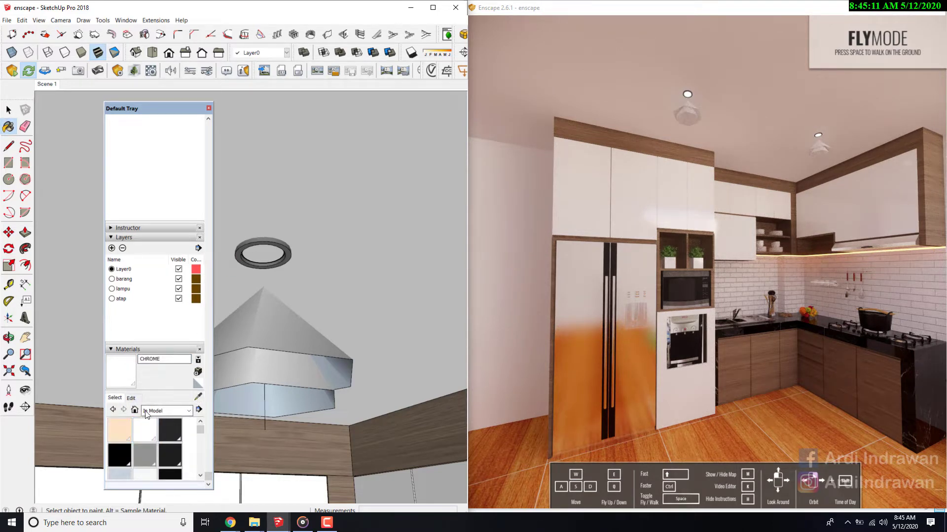
click(131, 397)
drag(154, 434, 154, 425)
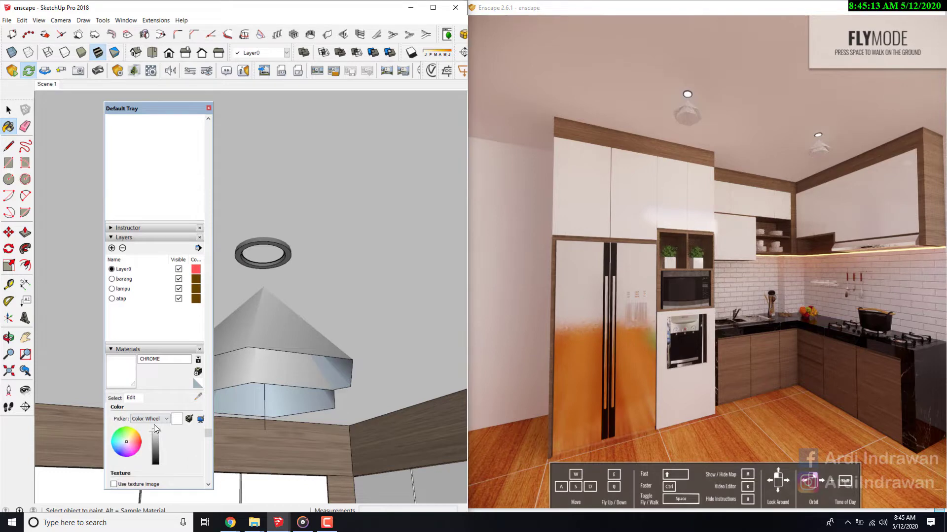
- Examine the ceiling downlight's ring close up in the Enscape preview and return to the list of in-model materials
drag(523, 281, 522, 199)
key(w)
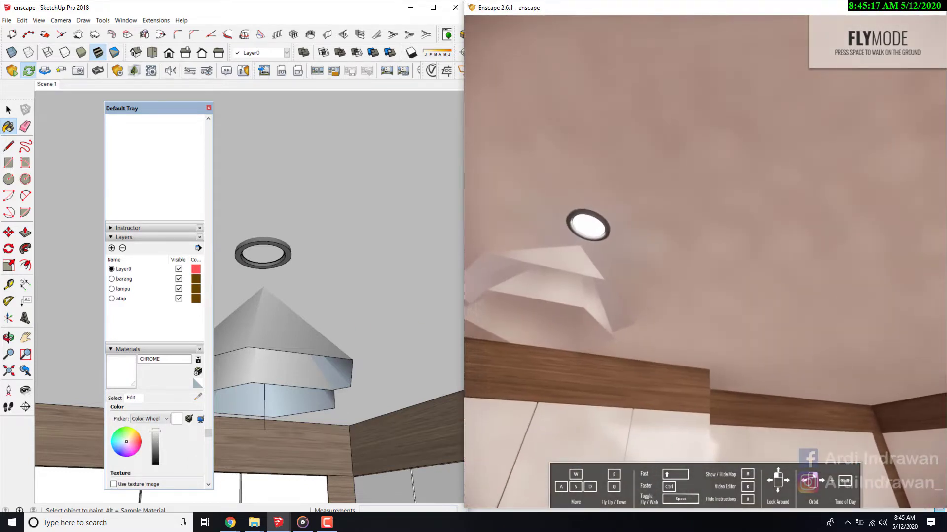
key(w)
drag(538, 318, 522, 297)
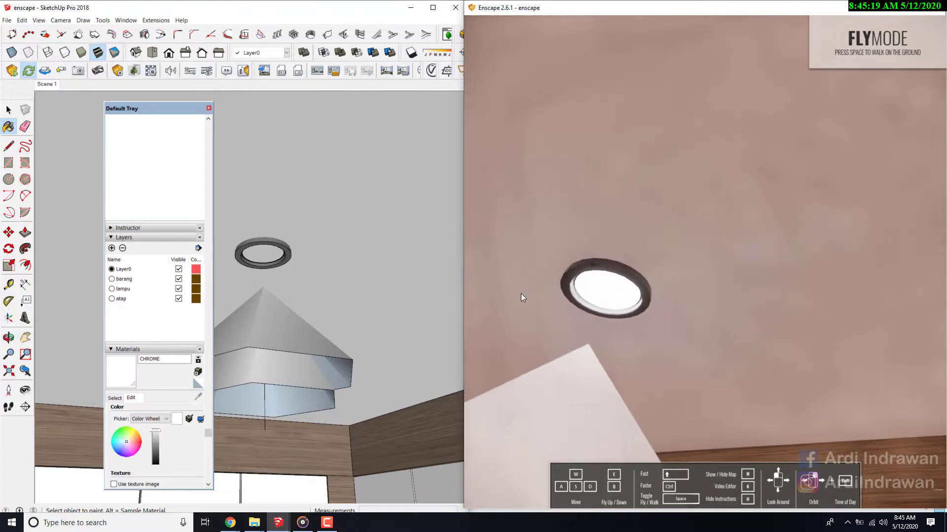
click(114, 399)
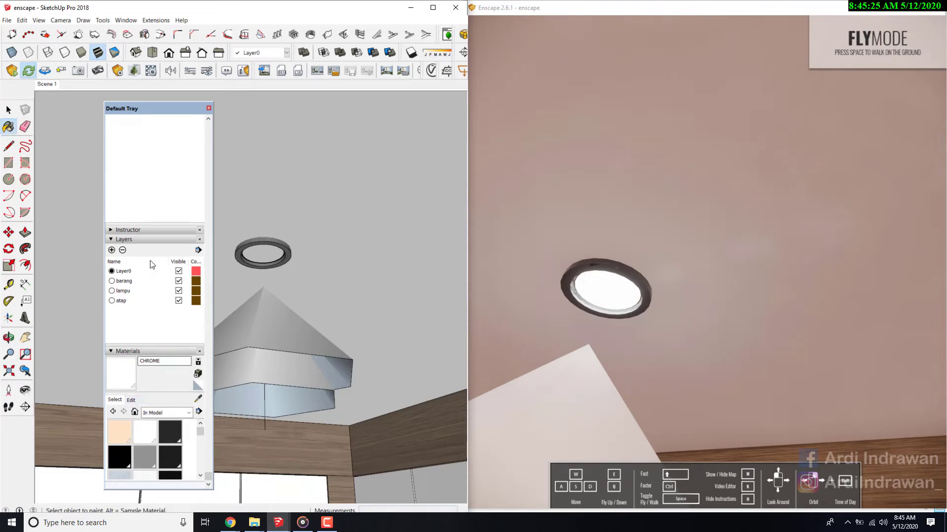
- Sample the Chrome_Polished#2 material from the ring around the ceiling downlight and raise its color brightness to near white
click(131, 400)
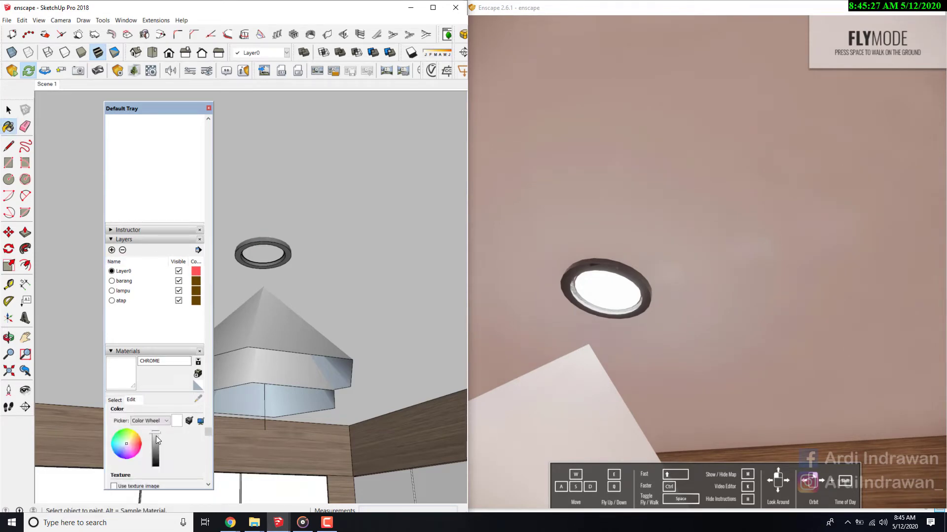
click(11, 110)
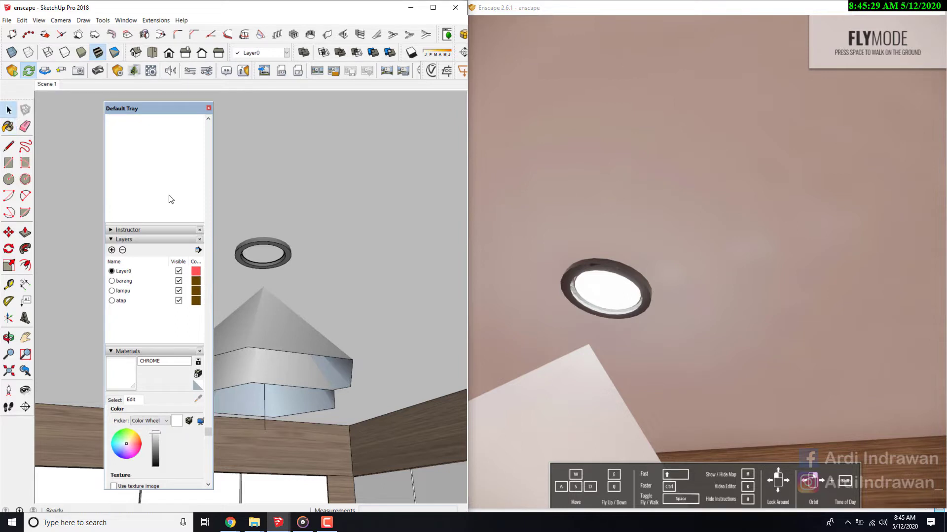
double_click(279, 247)
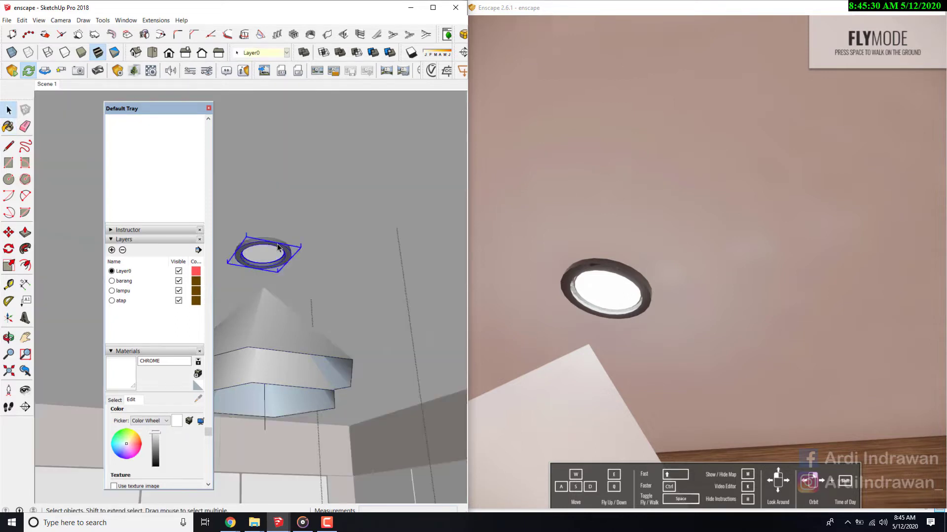
click(116, 401)
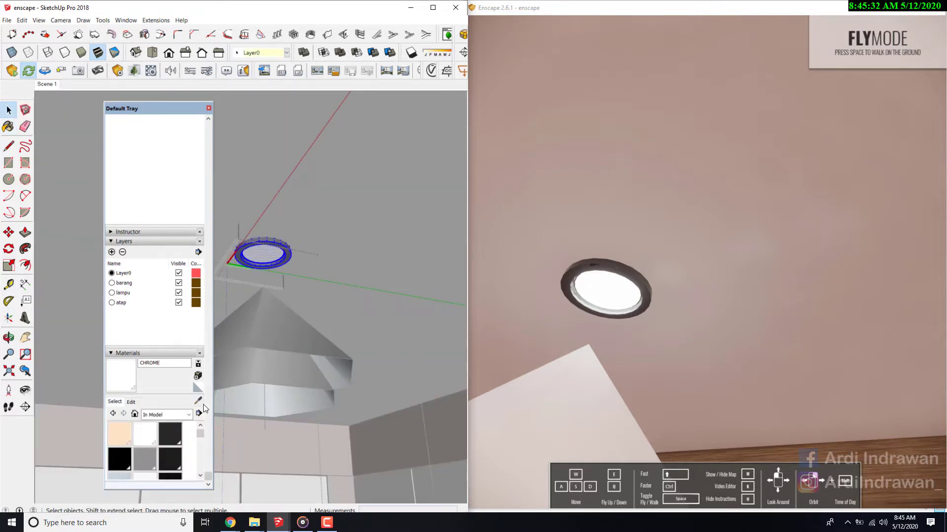
click(260, 242)
click(131, 402)
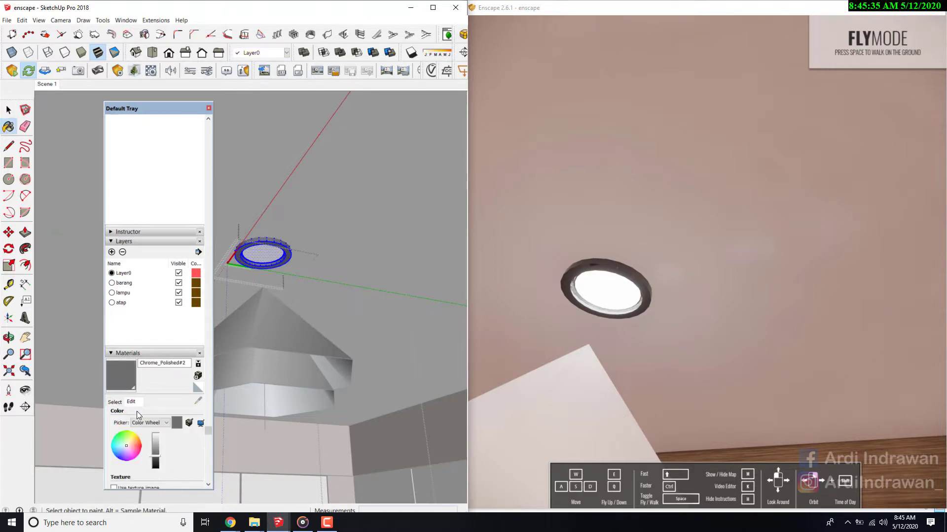
drag(155, 440, 156, 442)
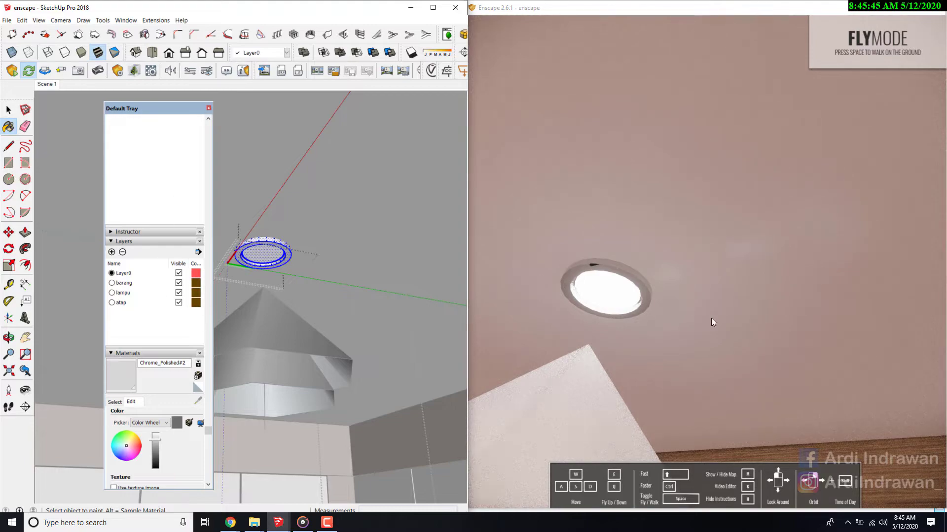
- Examine the whole kitchen and its ceiling downlights in the Enscape preview, from floor level up to the ceiling
drag(711, 318, 849, 493)
key(s)
key(w)
key(w)
key(s)
key(w)
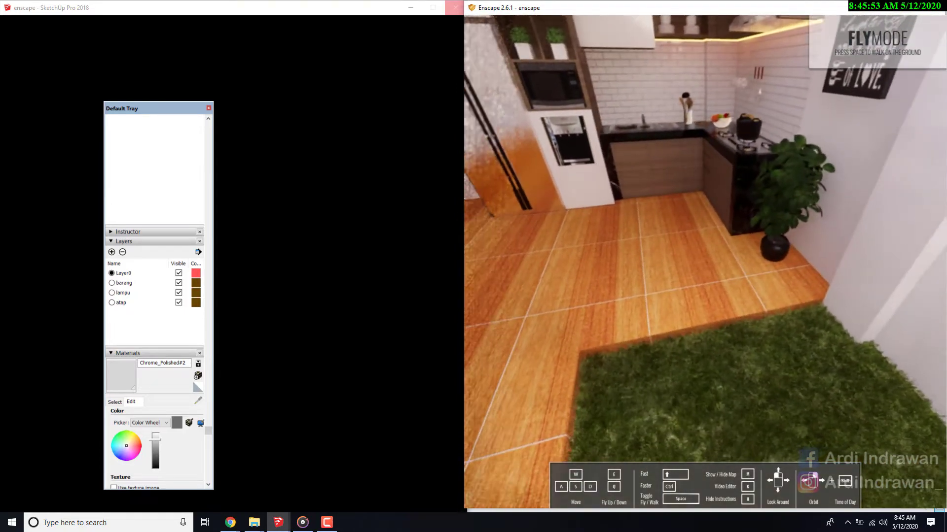
mouse_move(705, 258)
mouse_down()
mouse_move(649, 269)
mouse_move(667, 273)
mouse_move(691, 316)
mouse_move(718, 321)
mouse_move(711, 247)
mouse_move(728, 196)
mouse_move(712, 203)
mouse_up()
key(w)
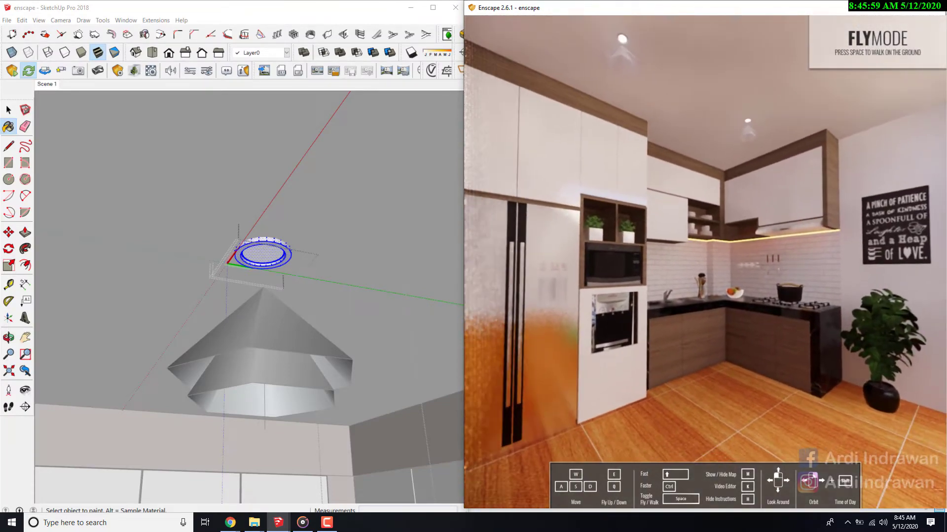
- Exit the downlight group and delete the cone-shaped lamp shade hanging beneath the ceiling ring
click(8, 111)
click(288, 248)
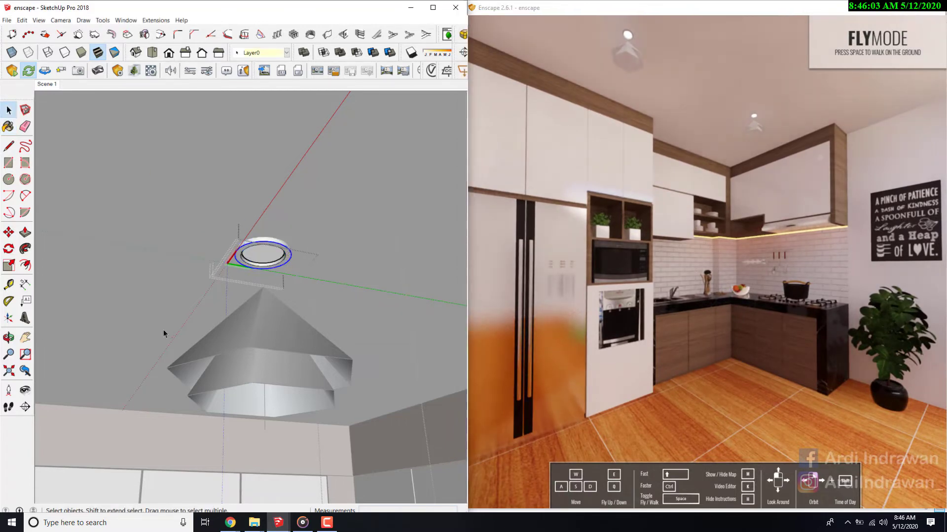
click(267, 336)
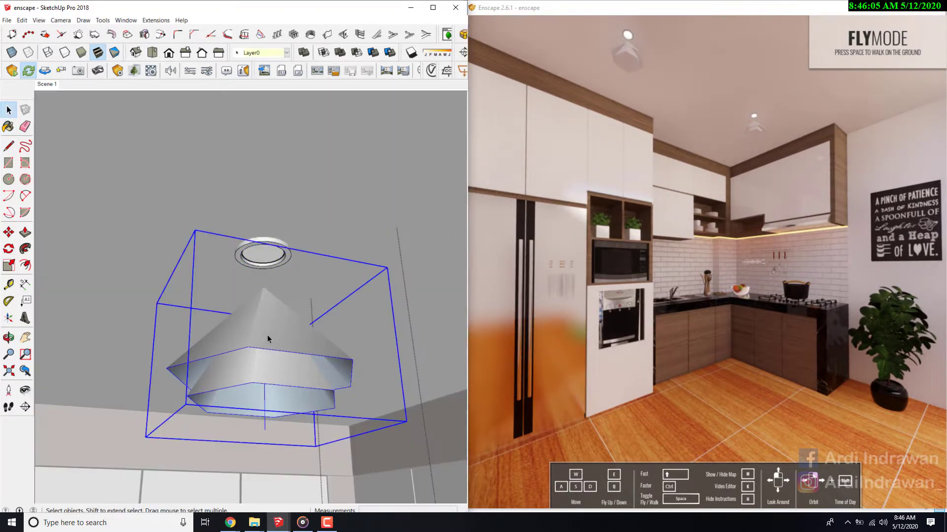
key(Delete)
middle_drag(265, 333, 273, 281)
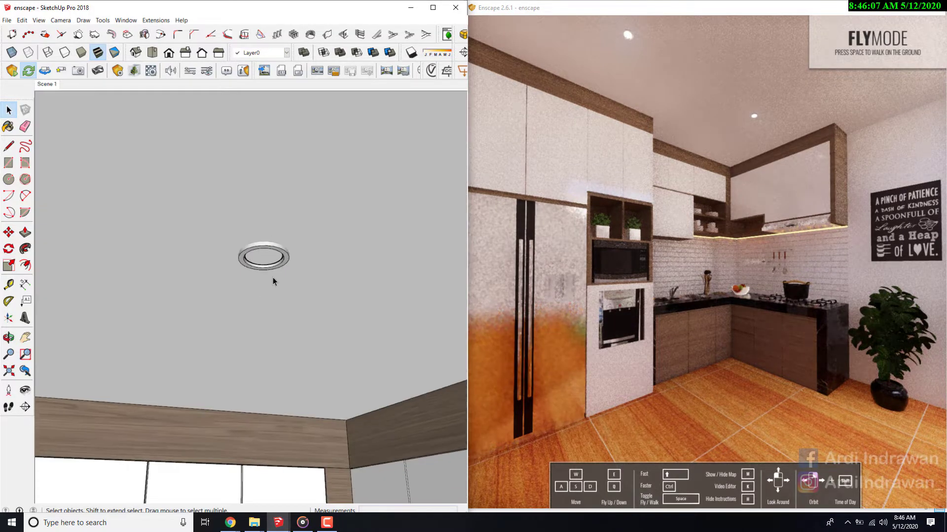
- Sample the quote poster's material on the wall beside the plant and set its Enscape roughness to 9.5%
scroll(273, 282, down, 2)
click(25, 390)
mouse_move(175, 264)
mouse_down()
mouse_move(167, 347)
mouse_move(277, 340)
mouse_up()
scroll(278, 341, down, 6)
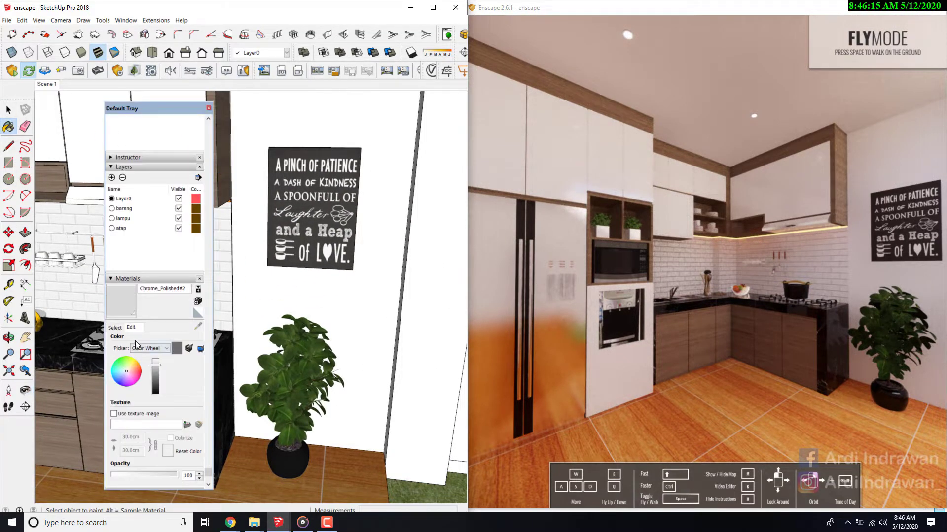
click(117, 328)
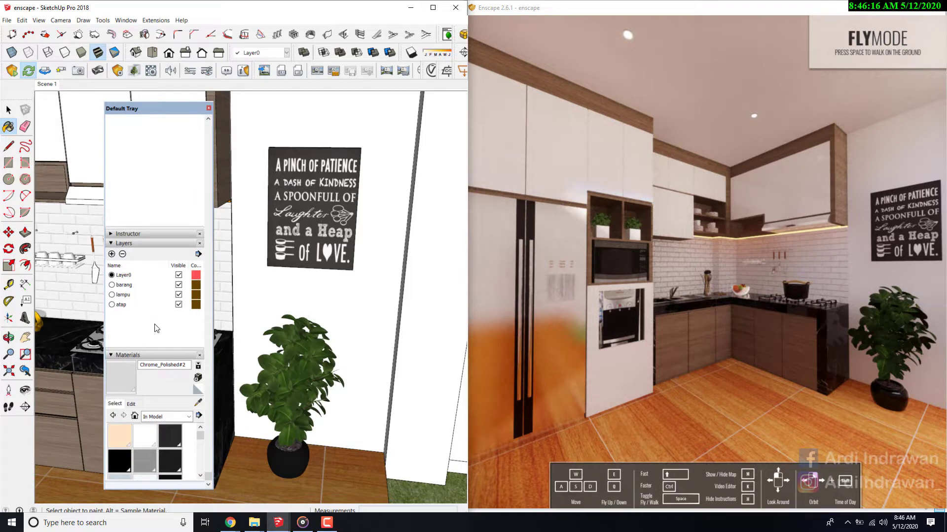
click(200, 404)
click(301, 225)
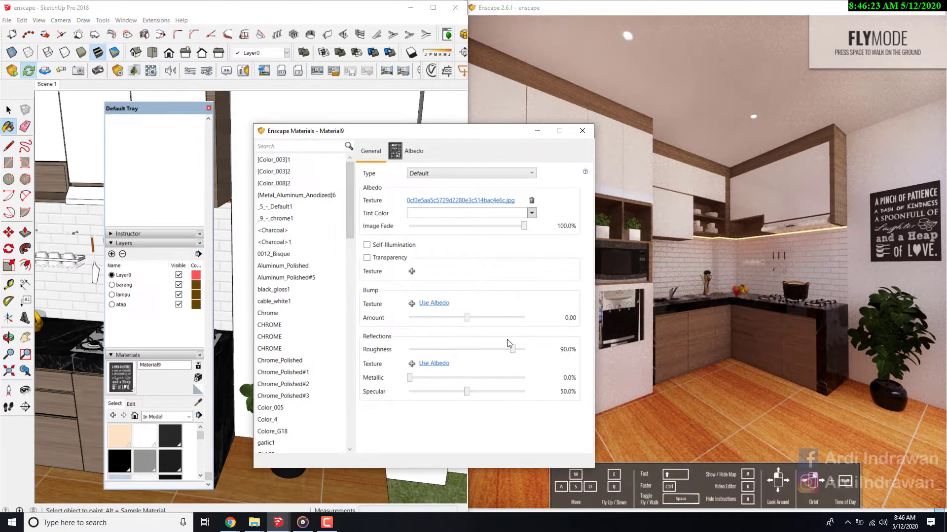
drag(503, 350, 420, 355)
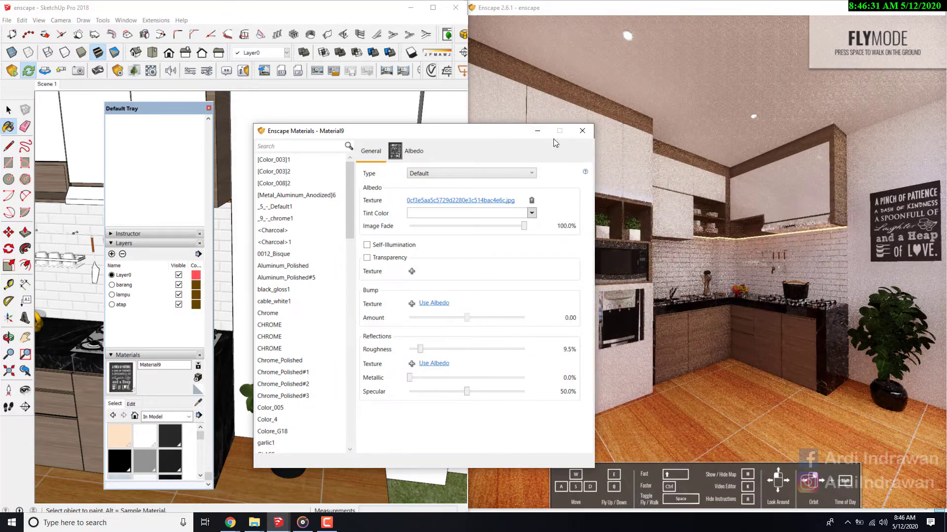
click(582, 130)
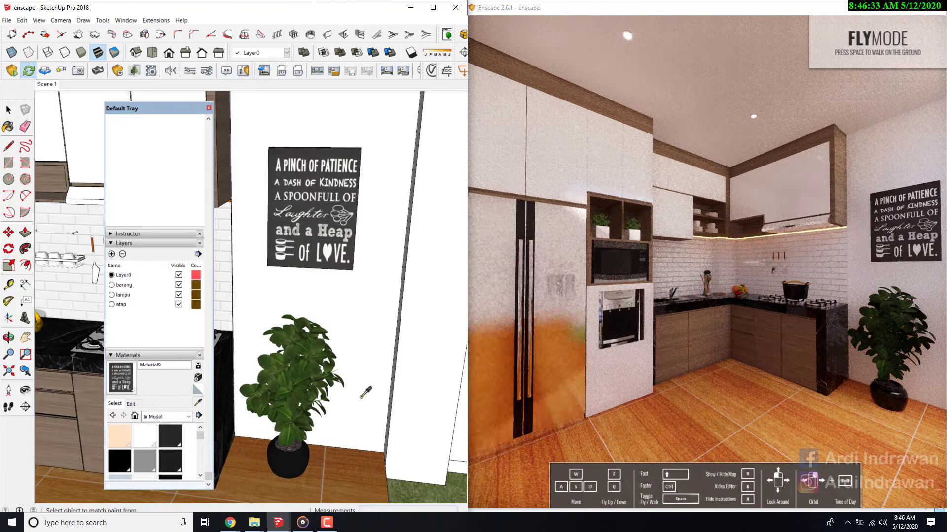
- Sample the wood floor material and set its Enscape roughness to 10.5%
click(340, 459)
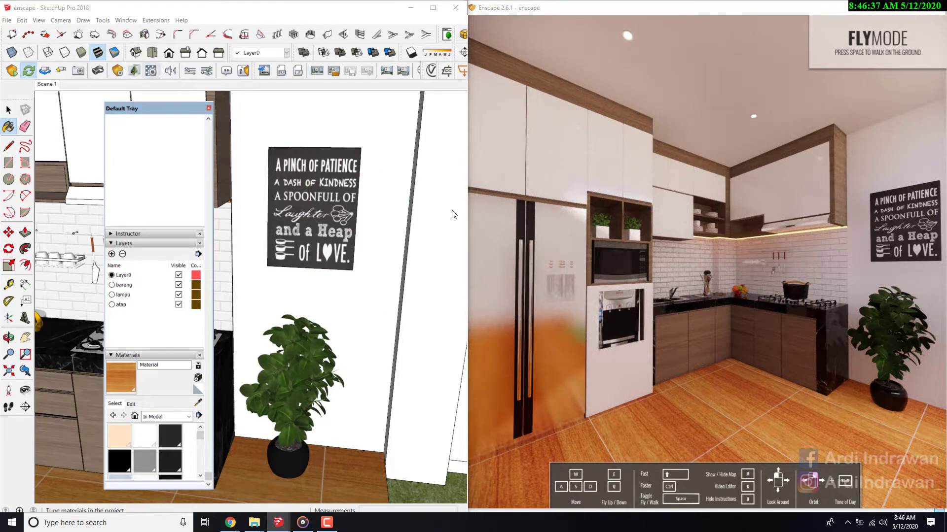
click(454, 347)
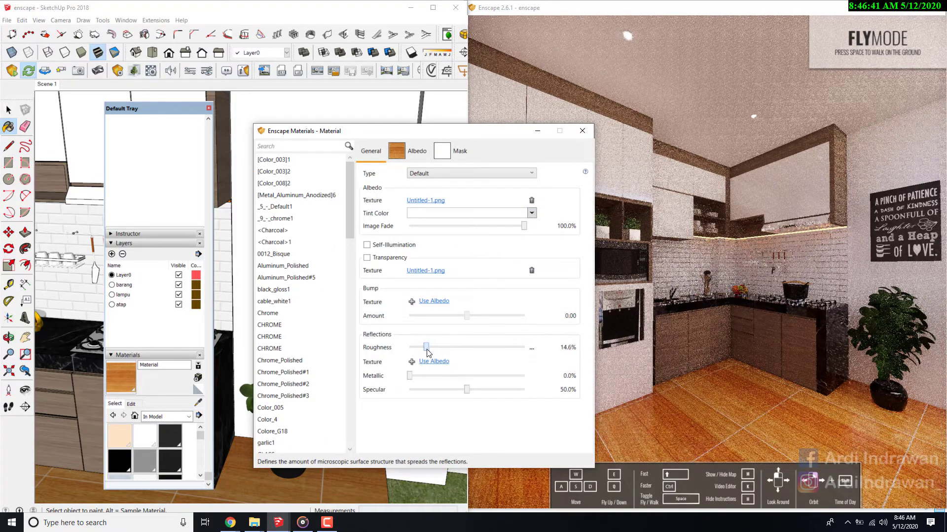
drag(427, 352, 422, 351)
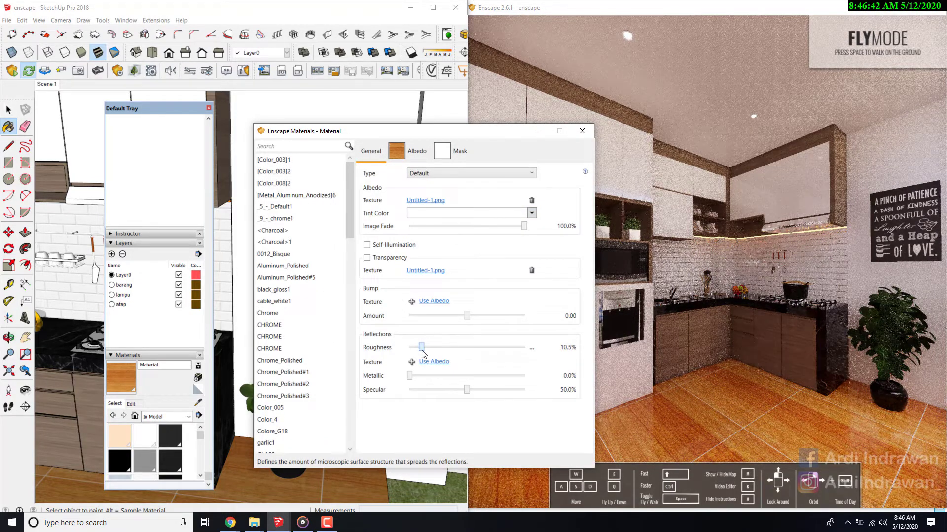
- Sample the brown wood material of the lower cabinets and reduce its Enscape roughness to about 22.9%
click(198, 403)
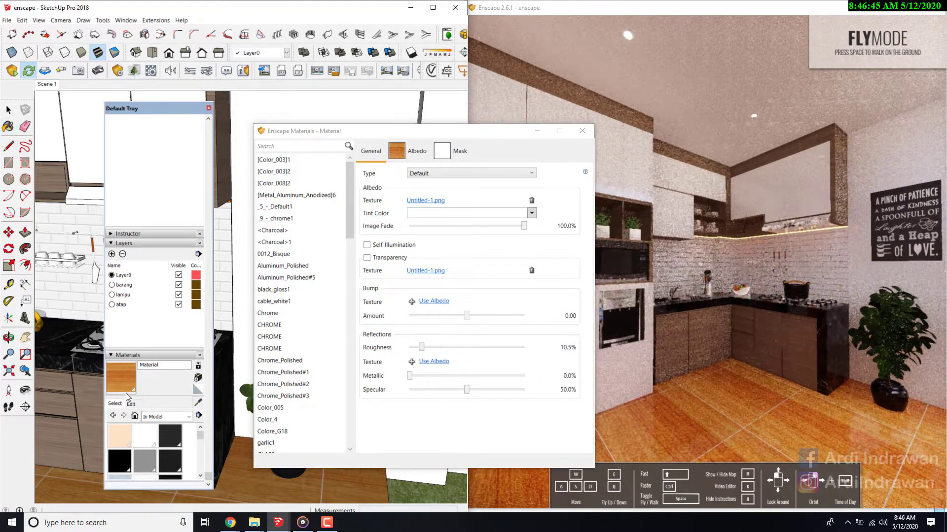
click(88, 400)
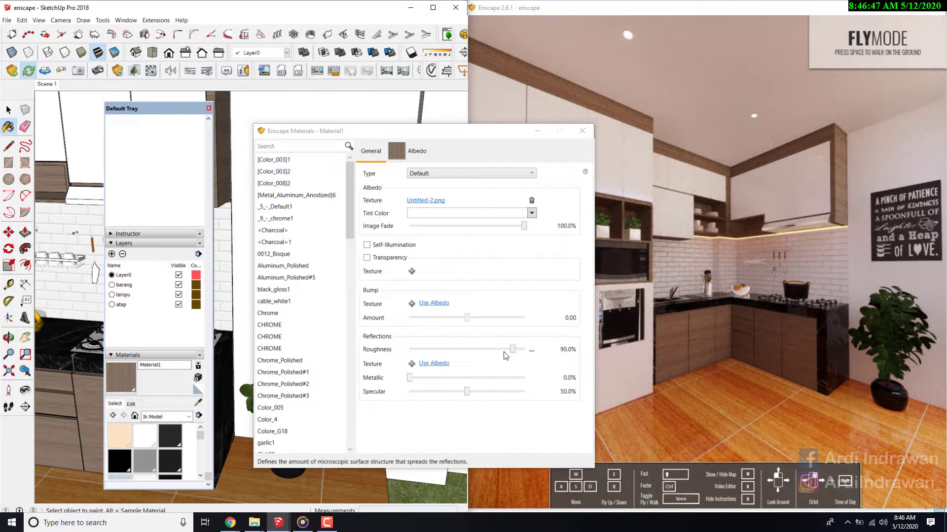
drag(513, 350, 437, 356)
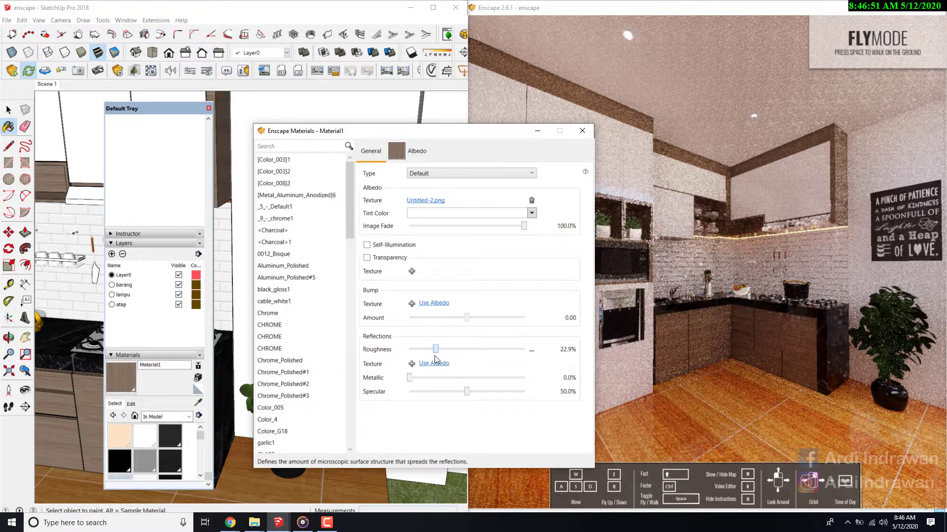
- Examine the reflection on the upper cabinet's wood side panel close up in the Enscape preview
key(w)
drag(740, 274, 709, 209)
key(s)
key(w)
key(w)
key(d)
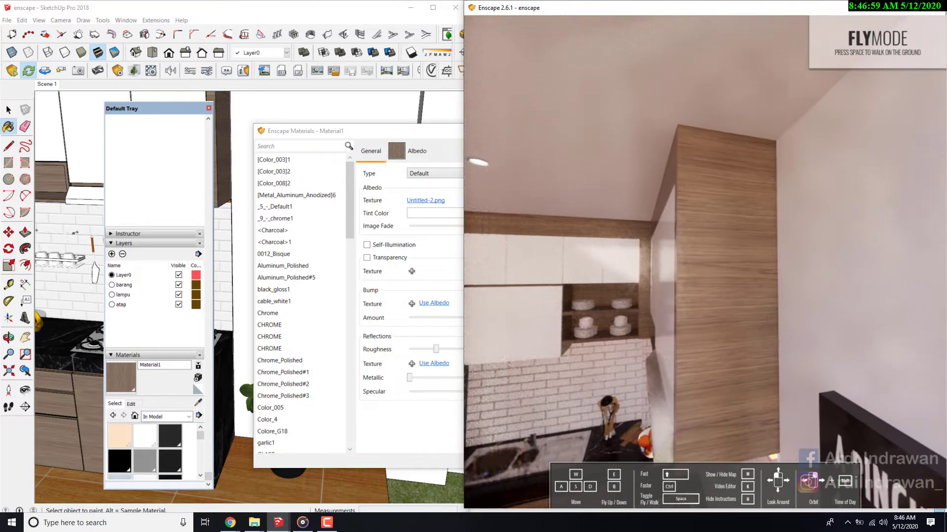
key(d)
key(d)
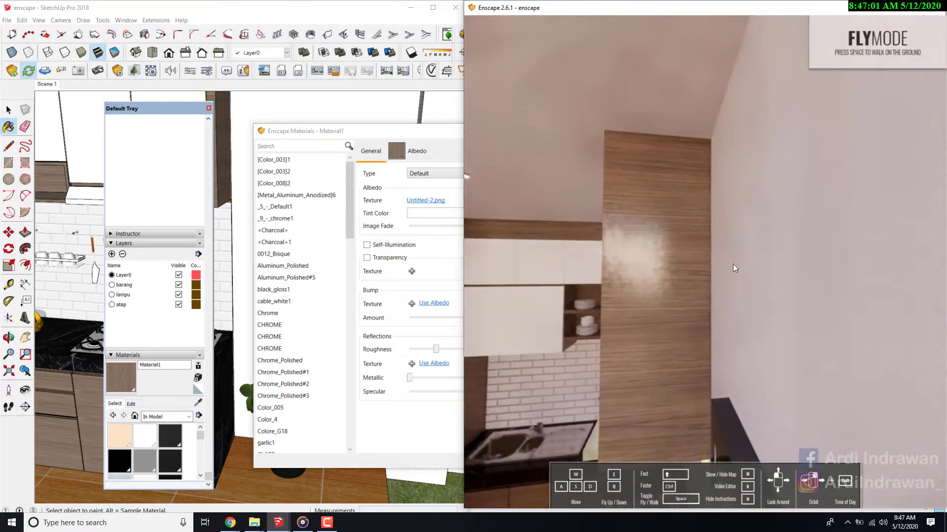
- Raise the cabinet wood material's roughness to about 30% and close the Enscape material editor
click(433, 349)
drag(433, 349, 444, 350)
click(581, 132)
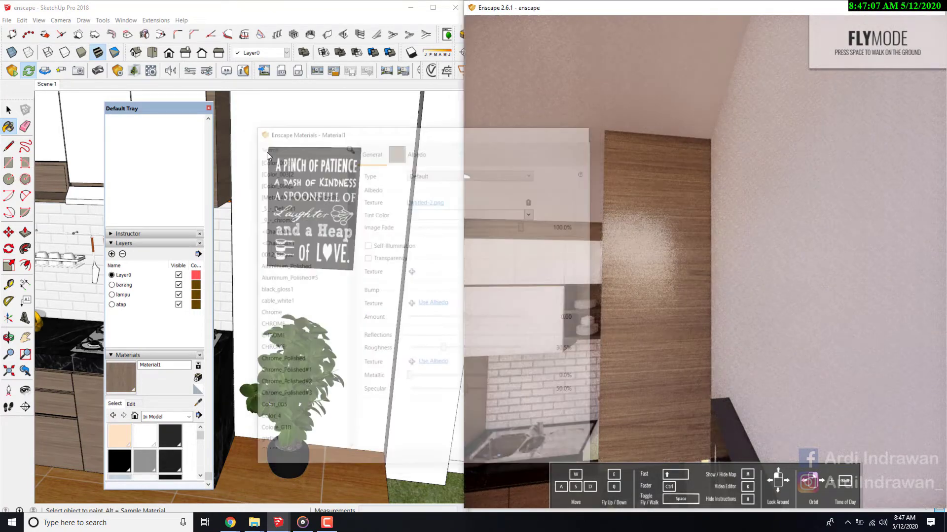
- Close the tray, return the model to Scene 1 and enable view synchronization with the Enscape preview
click(208, 108)
click(53, 84)
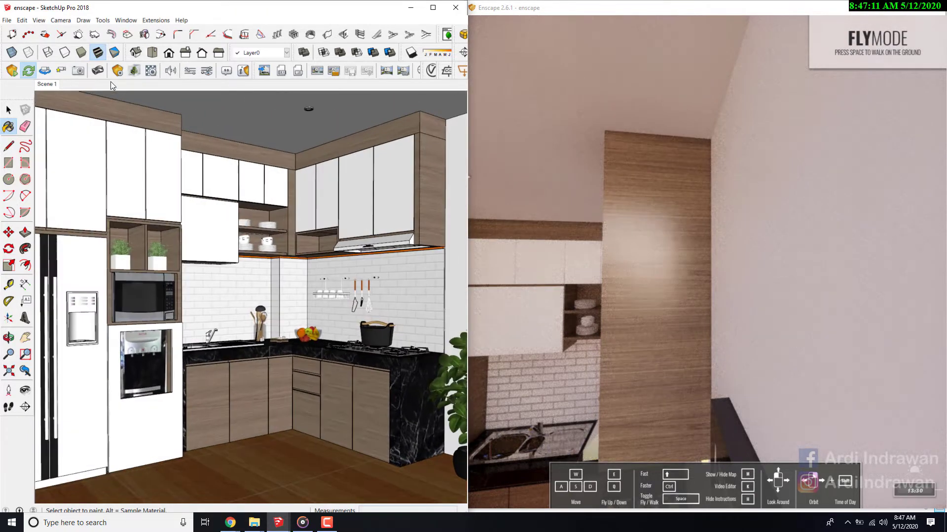
click(43, 73)
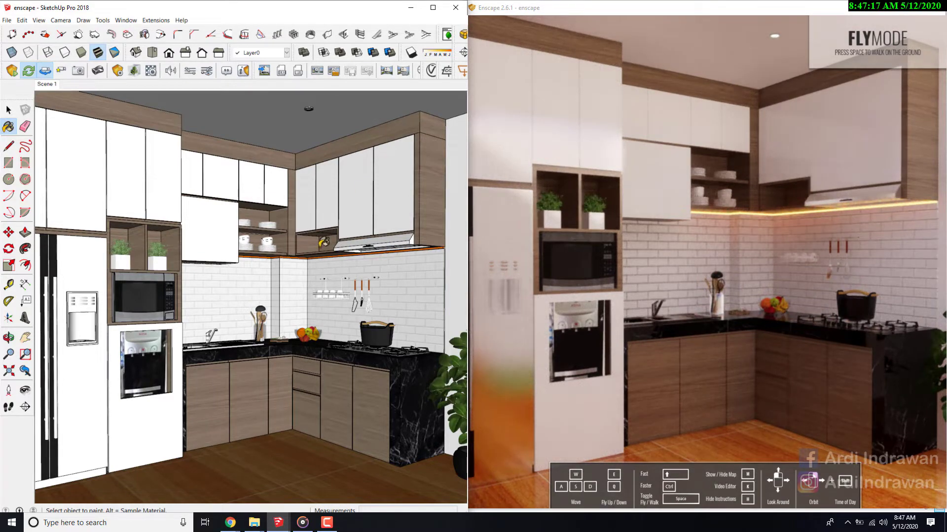
click(433, 8)
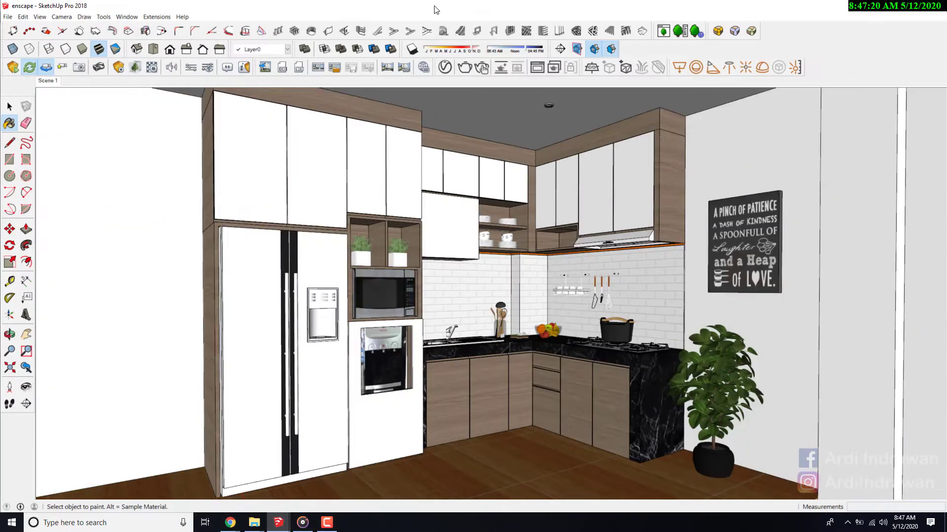
click(45, 71)
click(909, 6)
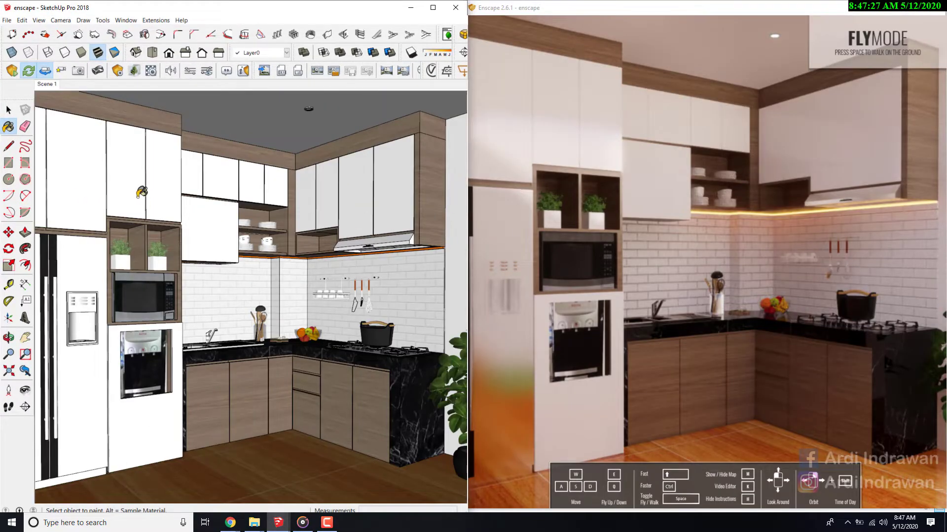
- Turn the synchronized camera towards the fridge and tall cabinets, and disable view synchronization
click(25, 391)
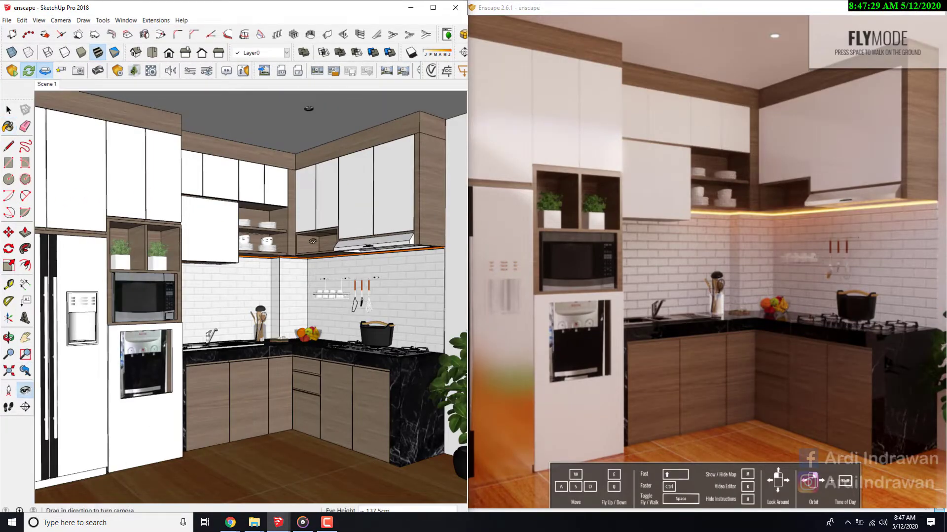
mouse_move(312, 241)
mouse_down()
mouse_move(164, 280)
mouse_move(99, 262)
mouse_move(397, 251)
mouse_move(199, 260)
mouse_move(227, 254)
mouse_up()
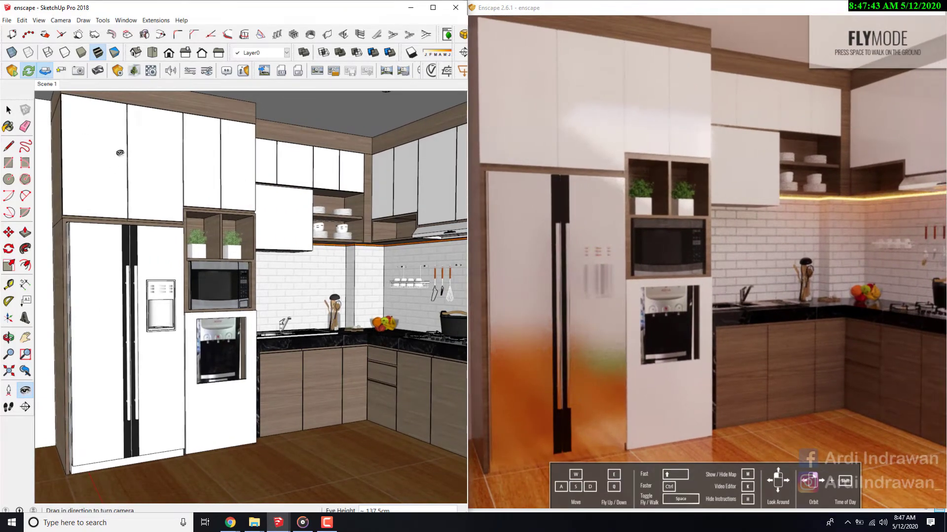
mouse_move(120, 153)
mouse_down()
mouse_move(267, 243)
mouse_move(163, 244)
mouse_move(265, 237)
mouse_up()
mouse_move(266, 269)
mouse_down()
mouse_move(217, 272)
mouse_move(341, 282)
mouse_up()
mouse_move(255, 235)
mouse_down()
mouse_move(408, 308)
mouse_move(382, 241)
mouse_move(184, 186)
mouse_move(29, 112)
mouse_up()
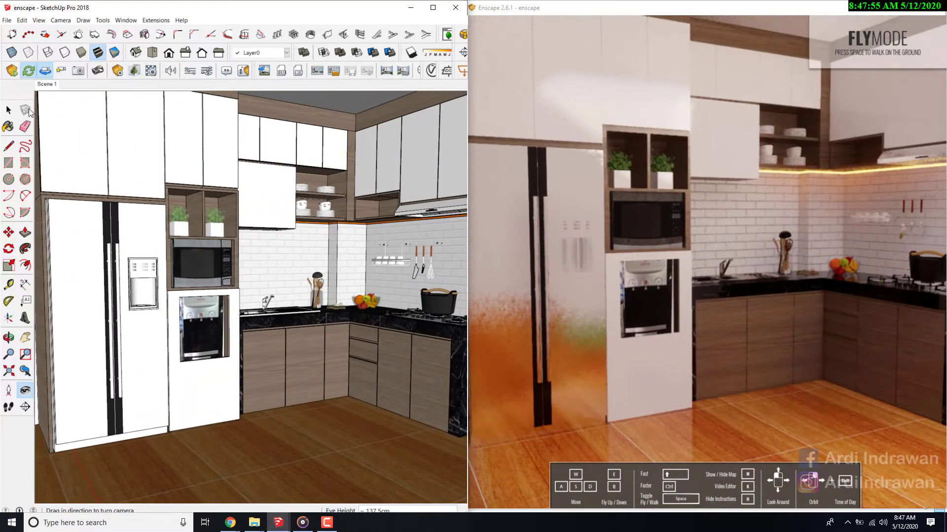
click(46, 70)
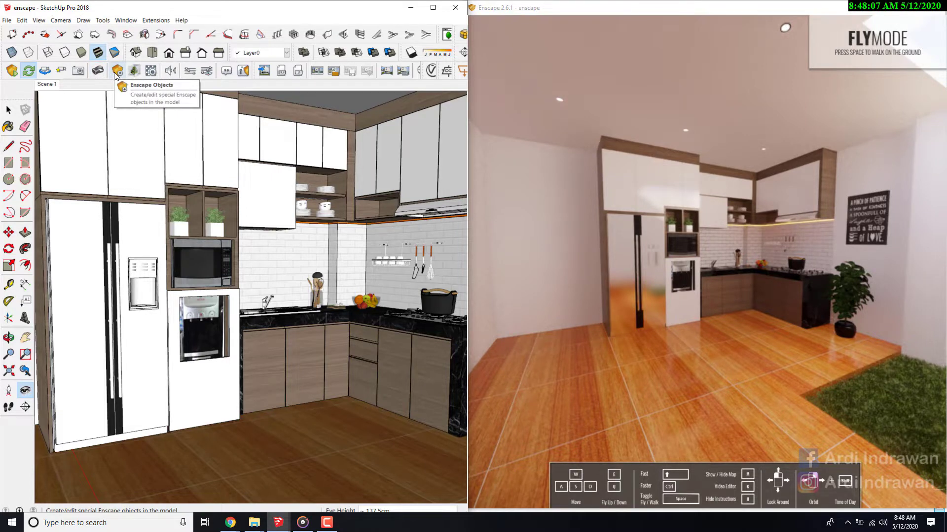
- Place an Enscape spot light about 3.9 cm below the centre of the ceiling downlight near the cabinet corner
drag(295, 269, 278, 219)
key(space)
double_click(276, 219)
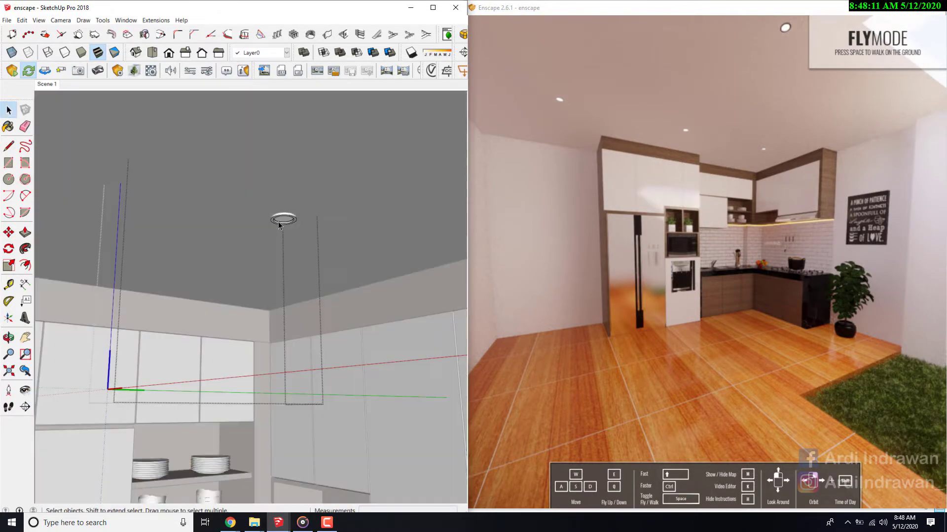
scroll(283, 220, down, 3)
scroll(282, 222, up, 5)
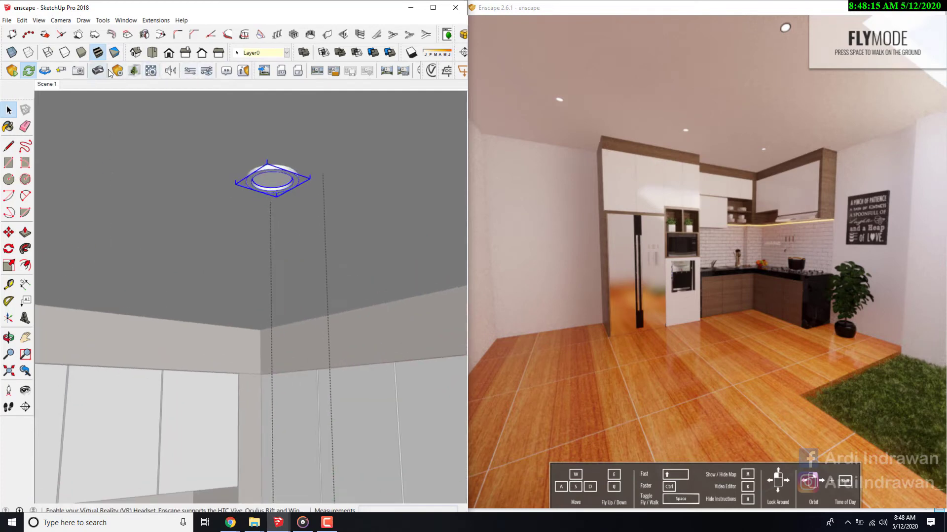
click(144, 111)
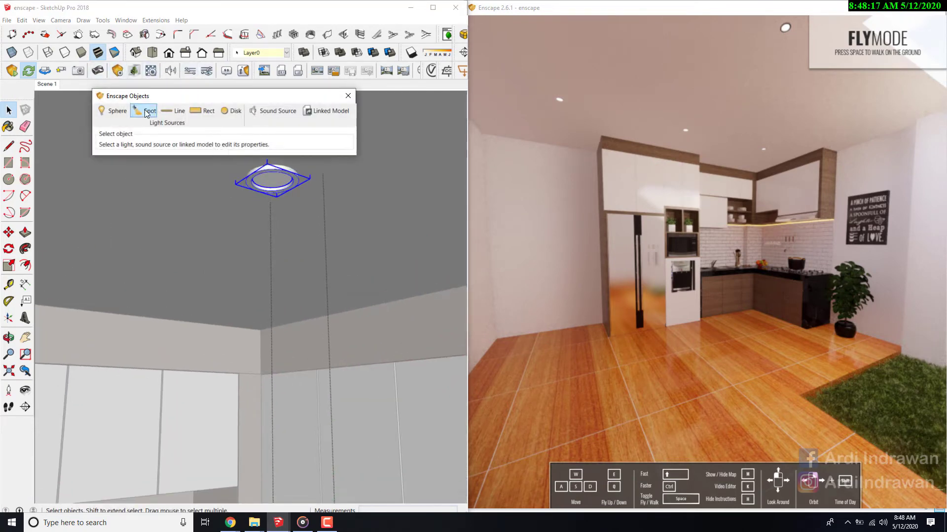
click(262, 179)
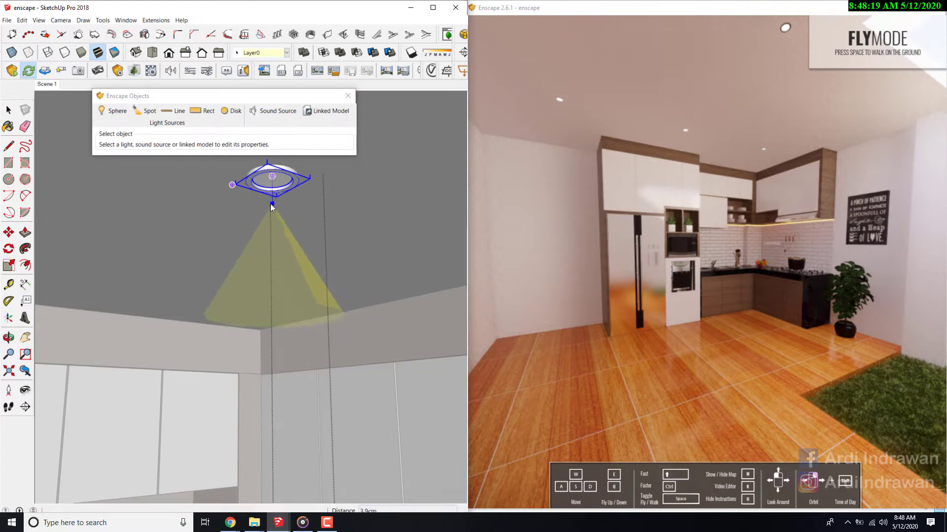
click(270, 203)
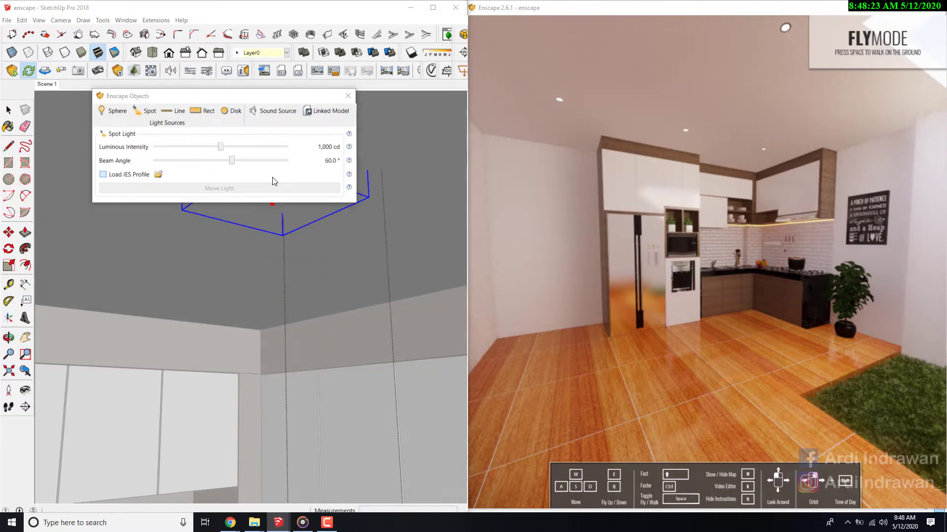
- Load the IES profile 18.ies from the bahan sketchup > IES > Best IES 1 folder into the spot light
click(269, 178)
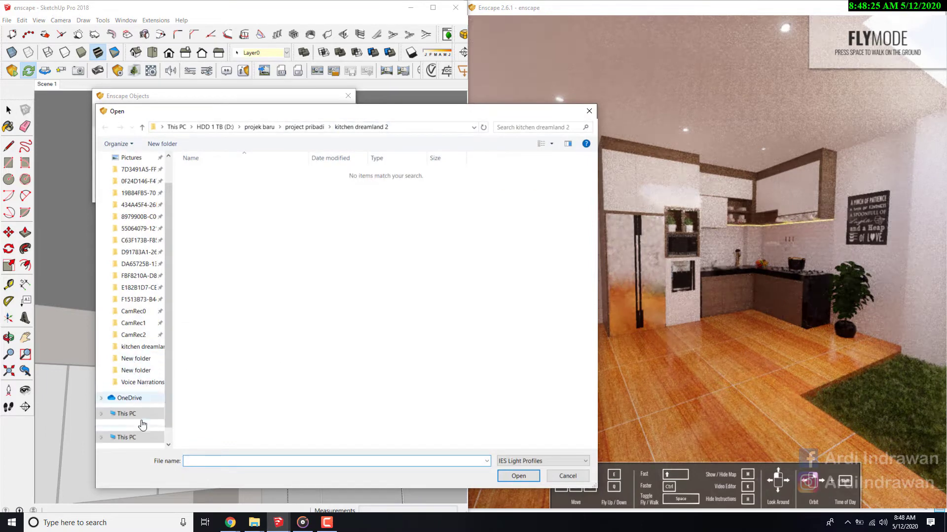
scroll(140, 409, down, 1)
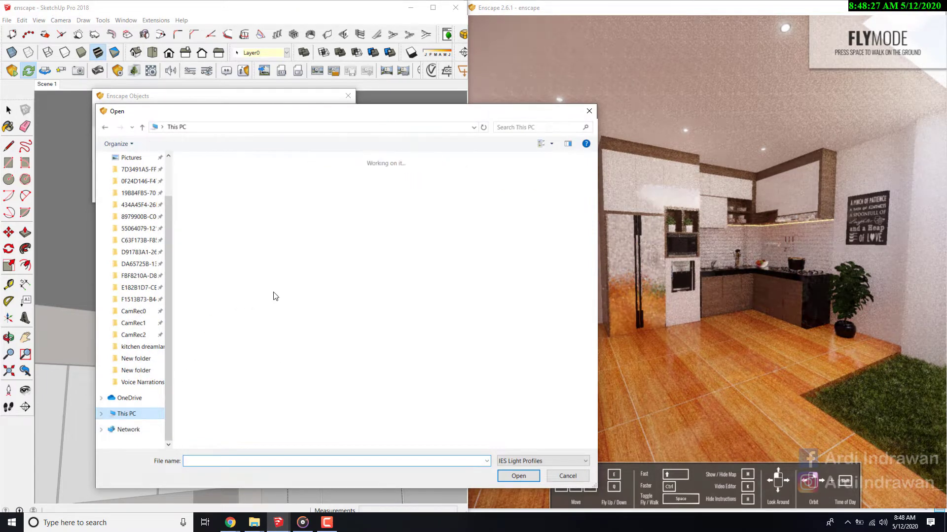
double_click(514, 275)
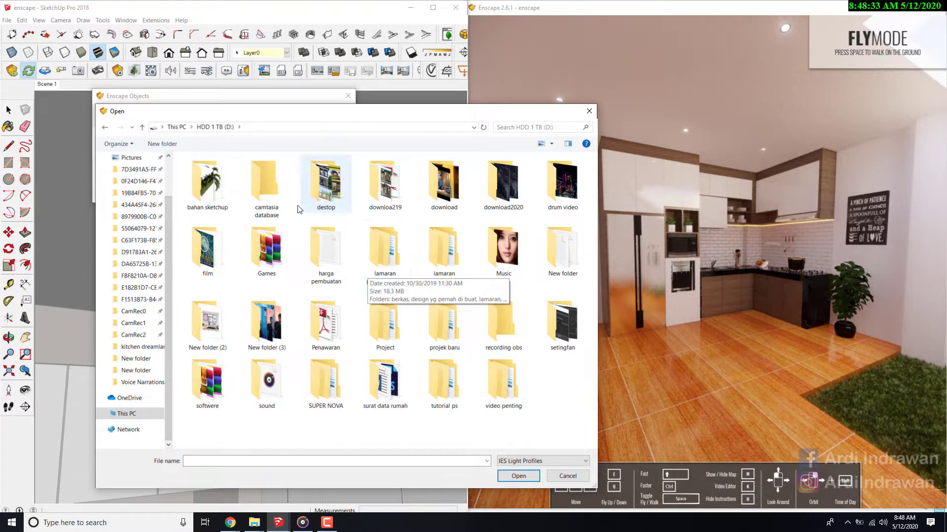
click(127, 414)
double_click(536, 285)
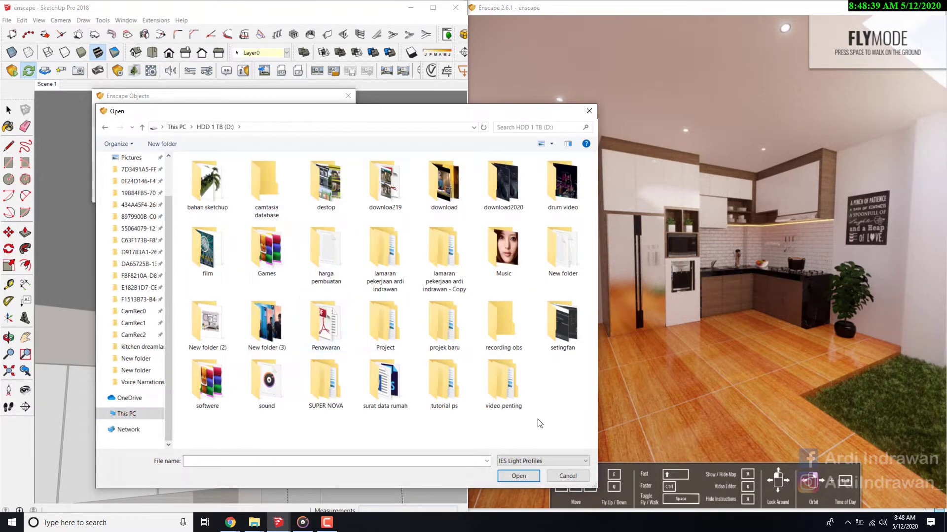
double_click(221, 190)
double_click(205, 191)
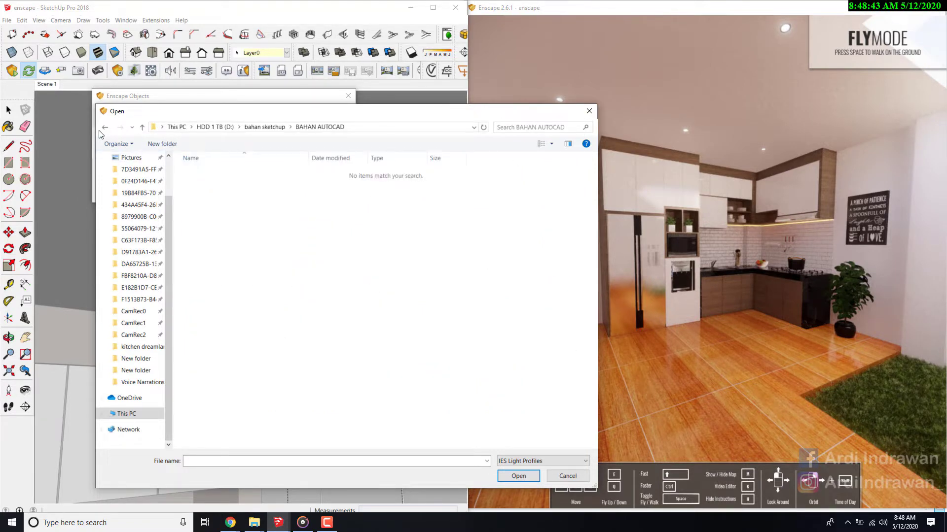
click(106, 127)
double_click(265, 255)
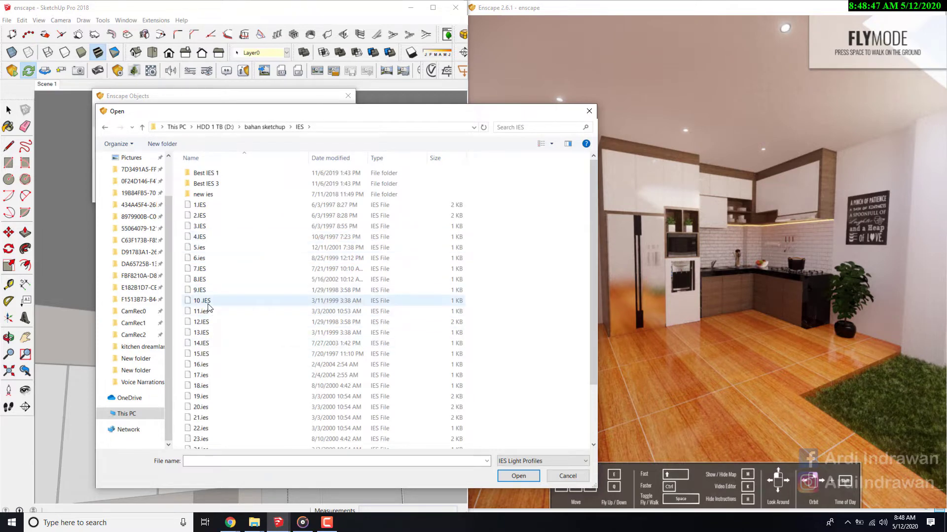
double_click(203, 173)
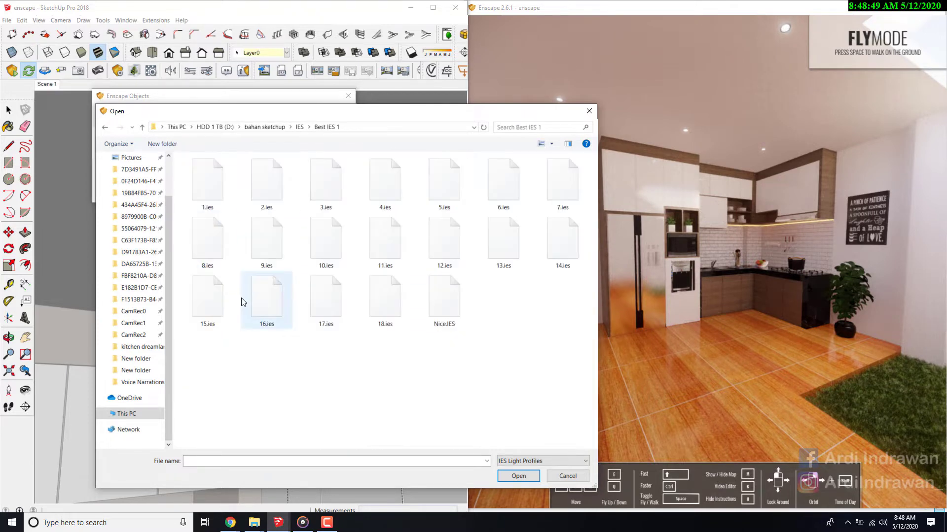
click(371, 314)
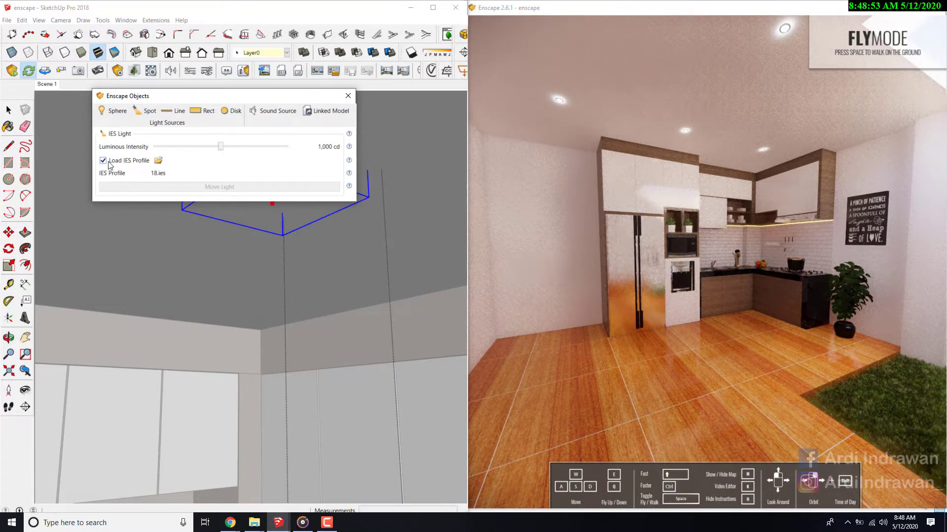
- Try a lower luminous intensity of about 206 cd on the IES light, readjust it and close the Enscape Objects dialog
click(223, 147)
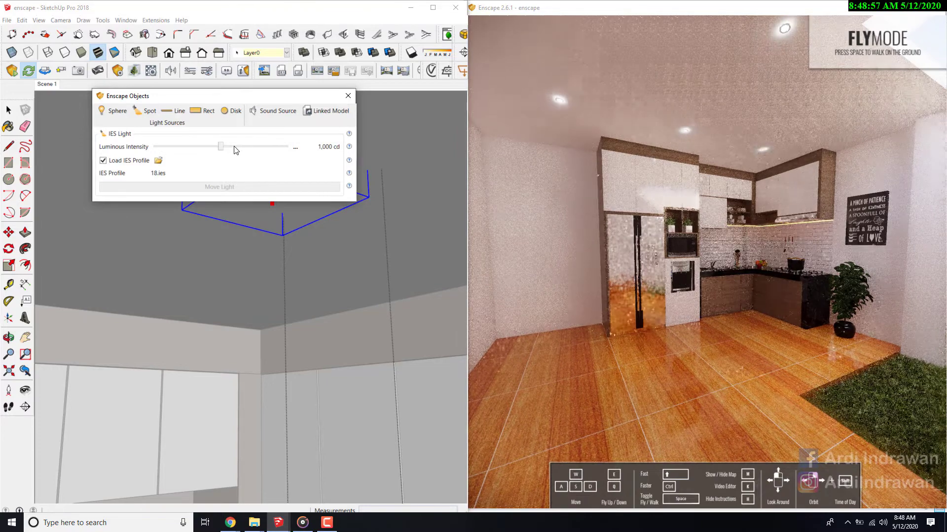
drag(239, 149, 206, 153)
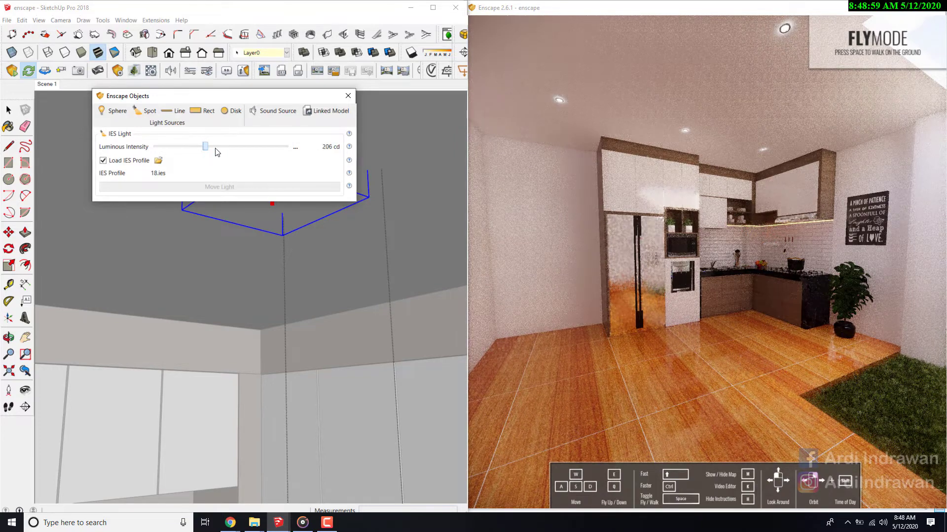
click(223, 146)
click(346, 97)
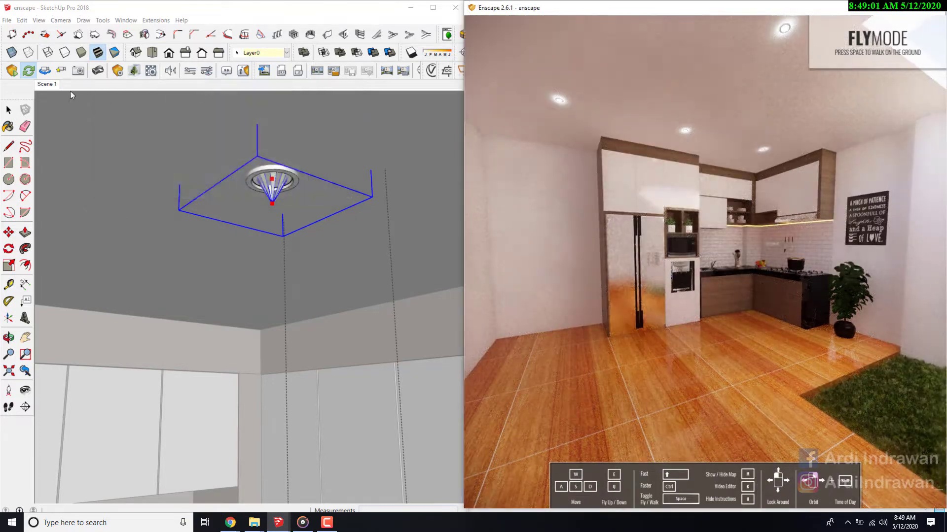
- Try to flip the IES light along one of its component axes
right_click(272, 198)
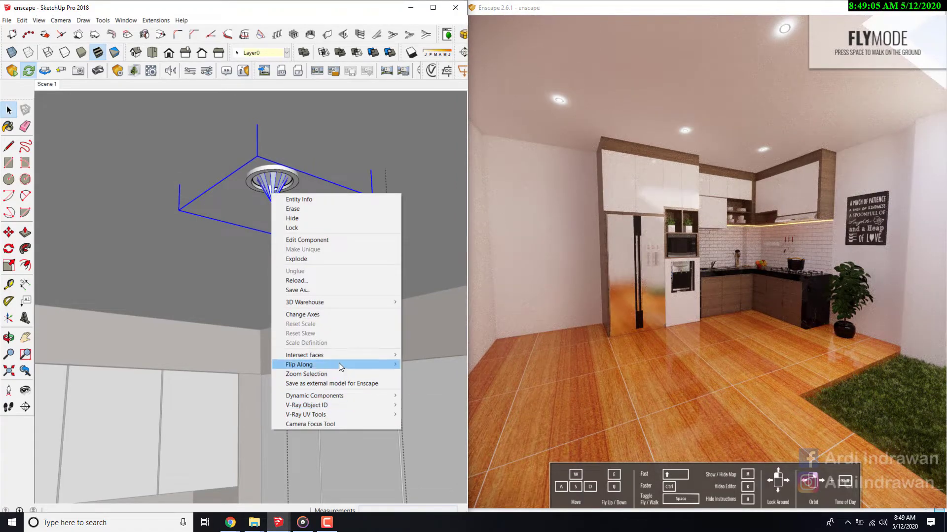
mouse_move(339, 364)
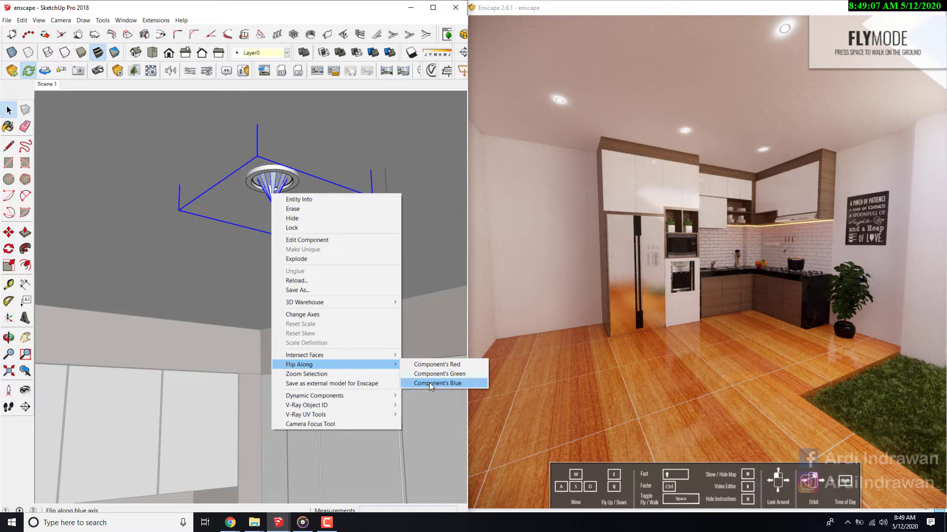
click(437, 368)
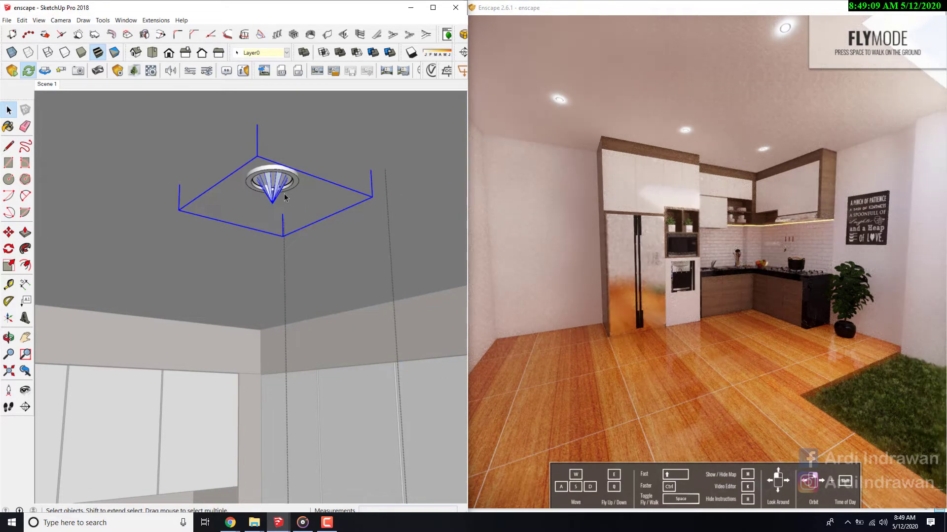
- Remove the IES spot light from beneath the ceiling downlight
scroll(284, 211, down, 1)
key(s)
key(space)
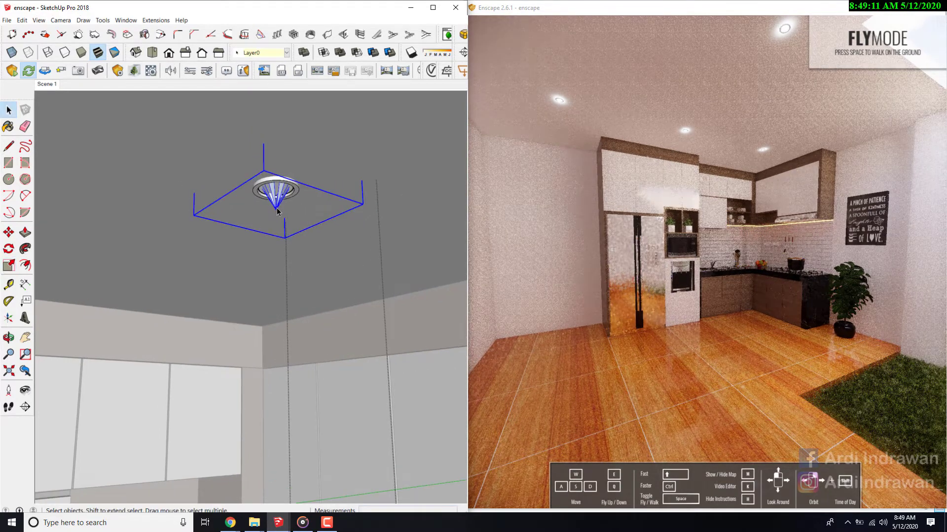
scroll(277, 212, up, 2)
click(277, 208)
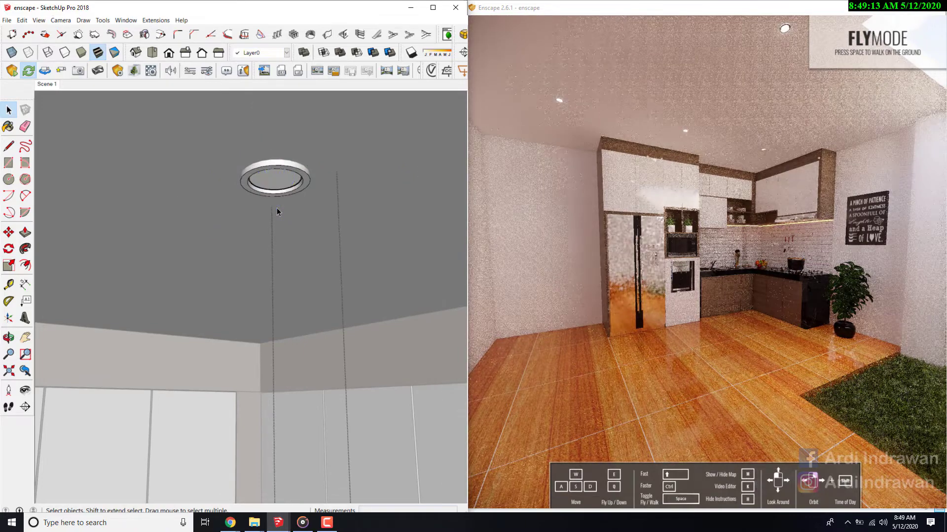
- Open the downlight component for editing, select the lamp ring inside it and bring up the Enscape Objects dialog
click(269, 169)
double_click(269, 170)
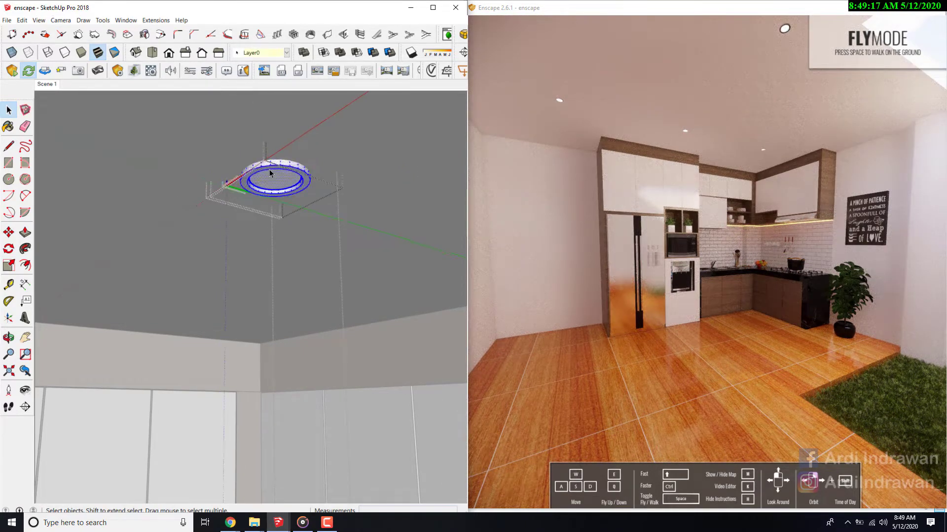
key(Escape)
click(269, 169)
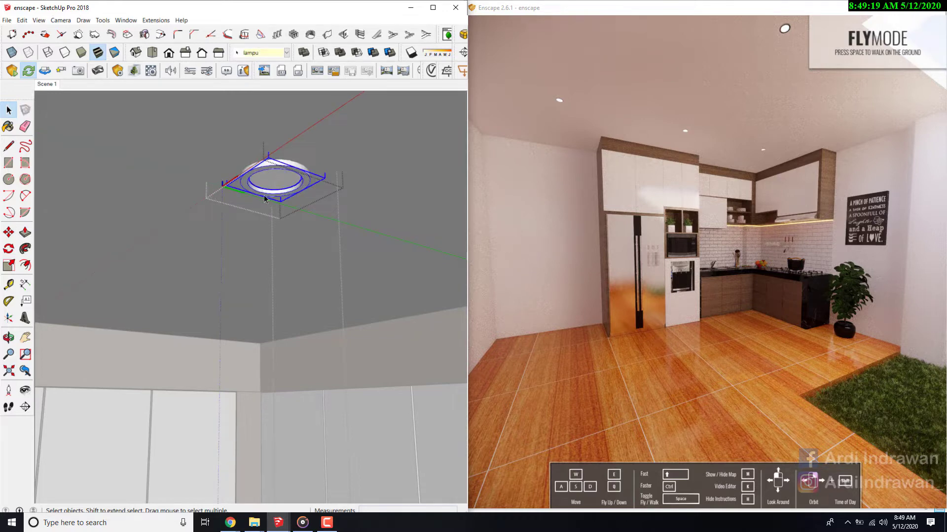
scroll(243, 275, down, 2)
scroll(222, 220, down, 4)
scroll(235, 236, up, 3)
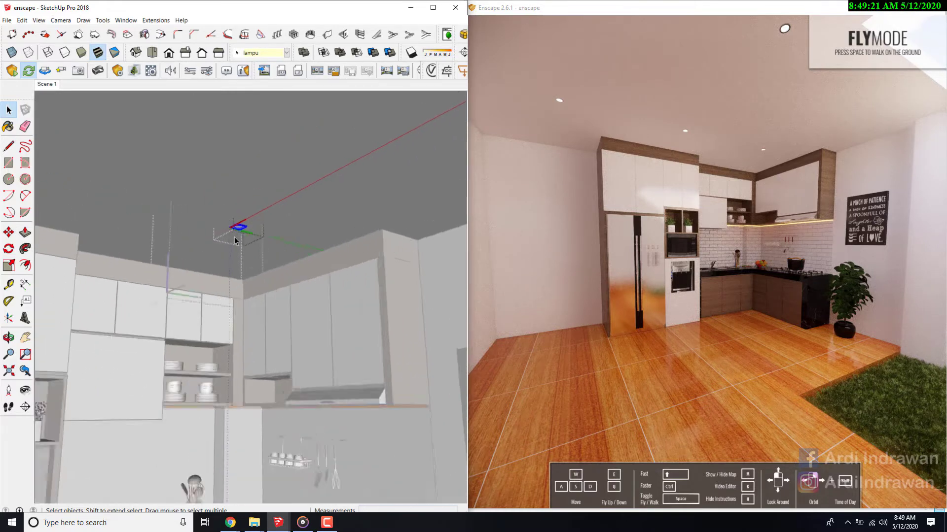
scroll(238, 242, up, 1)
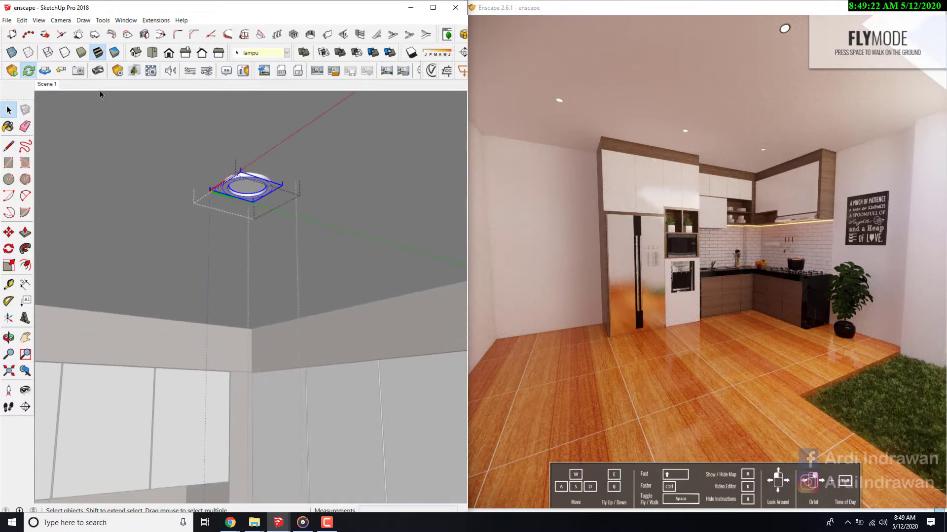
click(119, 72)
- Try to place a spot light about 5 cm below the centre of the lamp ring and aim it downwards
click(153, 124)
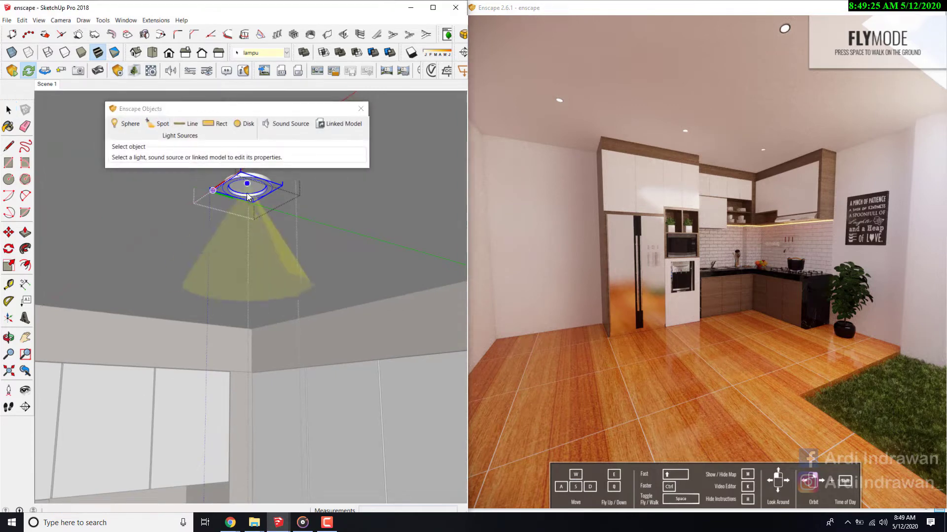
scroll(252, 185, up, 2)
scroll(254, 184, down, 1)
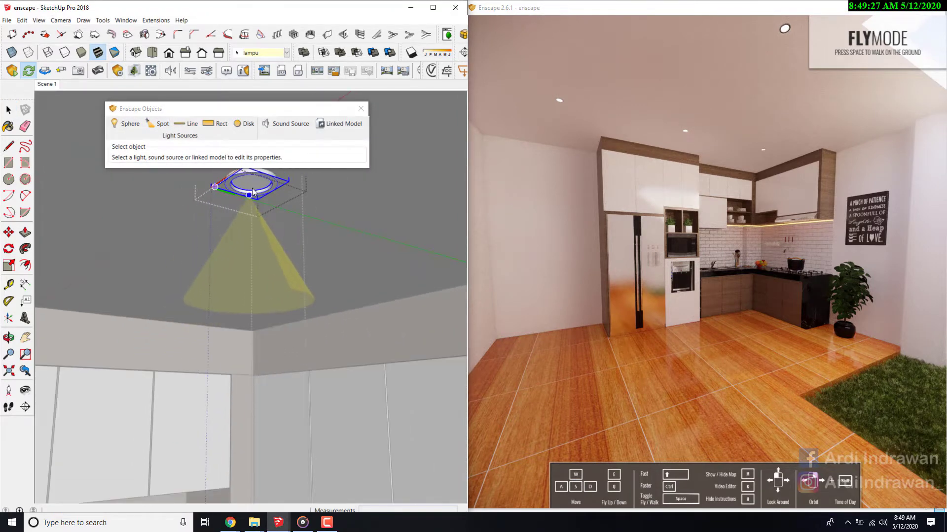
click(251, 180)
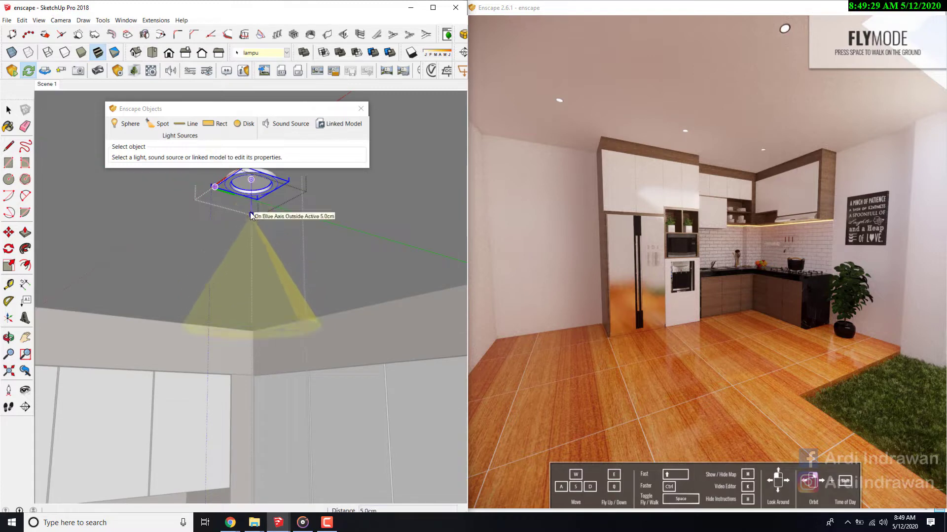
click(251, 215)
click(250, 215)
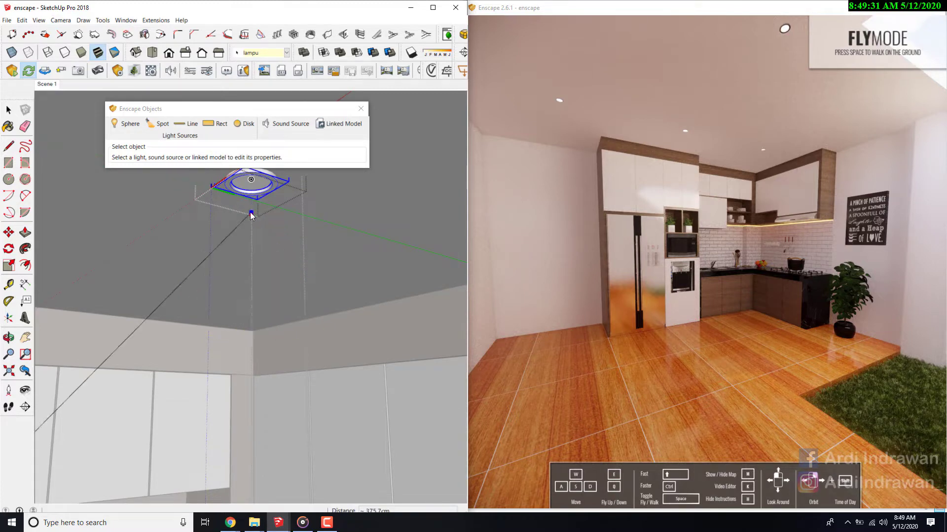
scroll(251, 216, down, 4)
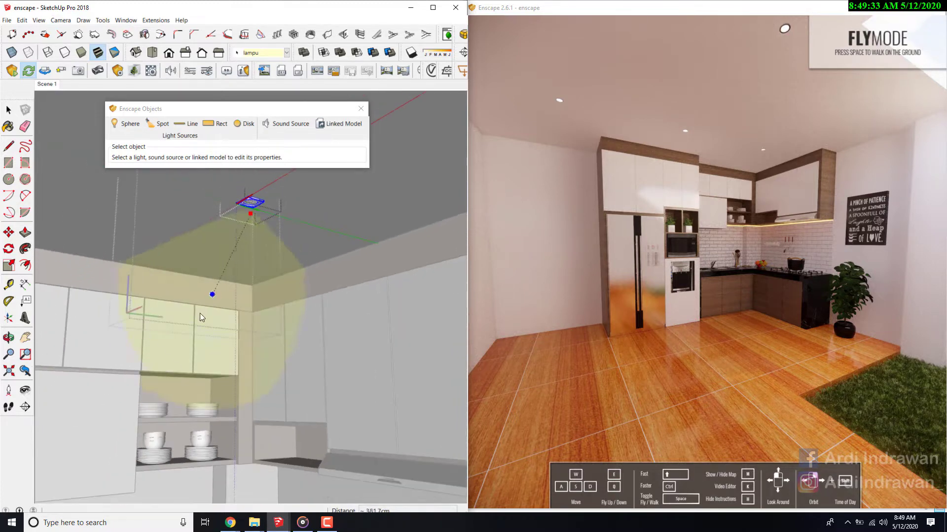
scroll(232, 330, down, 2)
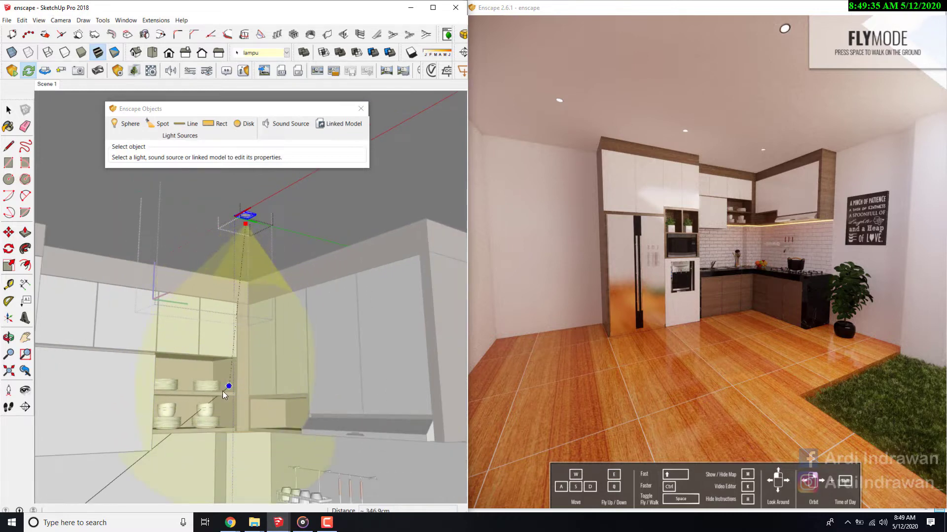
click(235, 401)
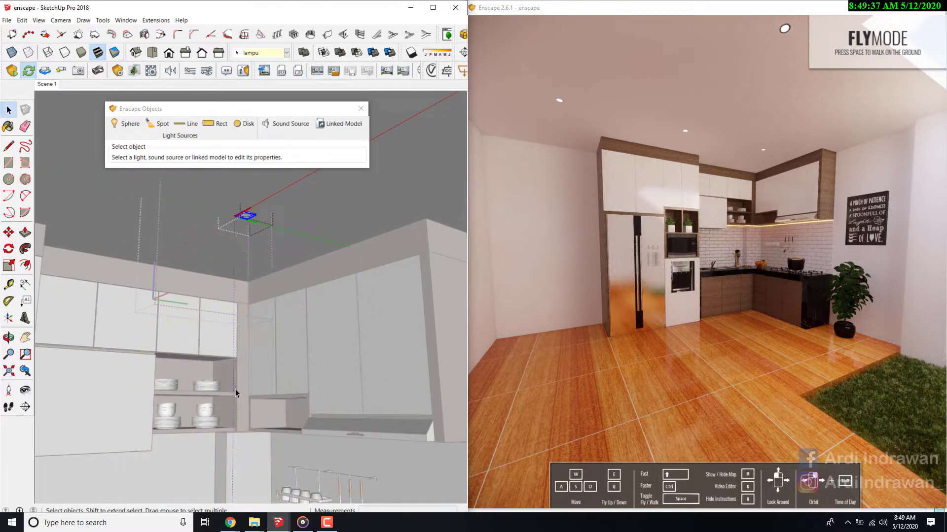
- Try to place a spot light 5 cm below the lamp ring's centre, aimed straight down towards the cabinet cornice
scroll(251, 215, up, 3)
scroll(250, 215, up, 2)
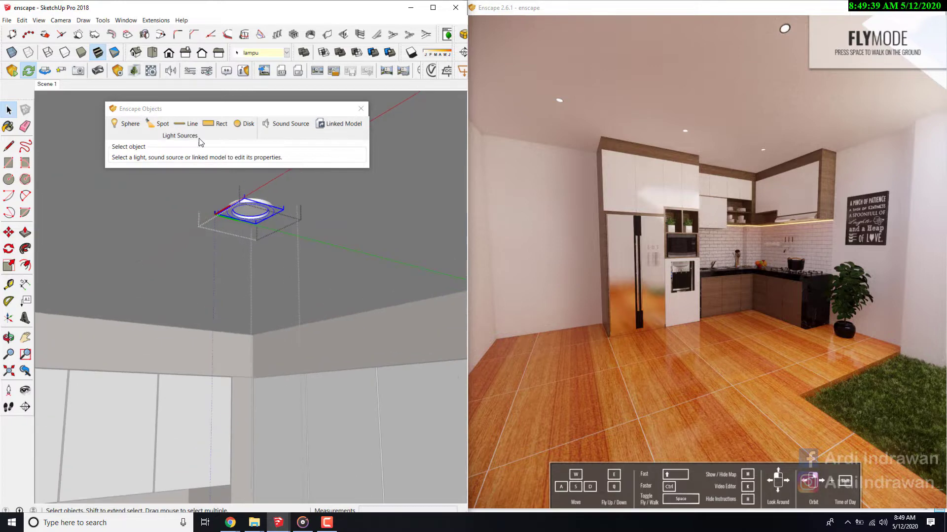
click(158, 121)
scroll(229, 213, up, 3)
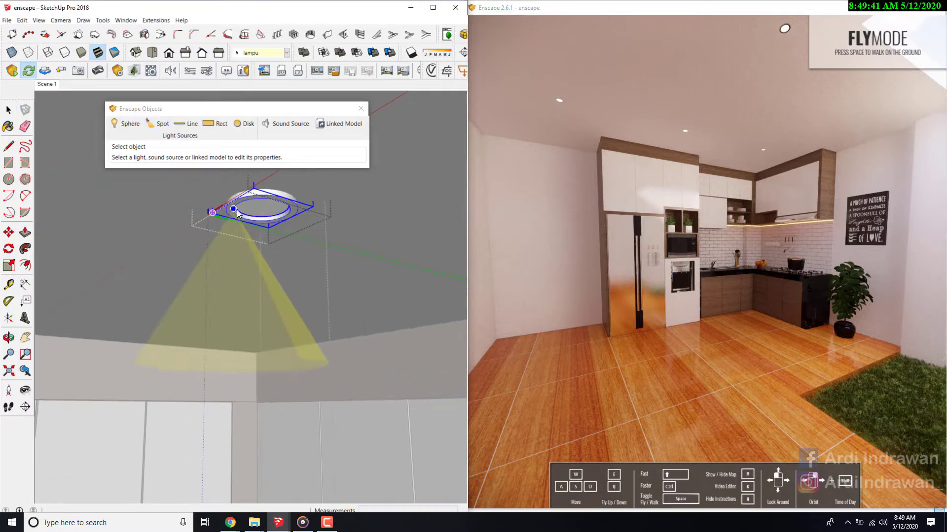
click(262, 203)
scroll(261, 217, down, 5)
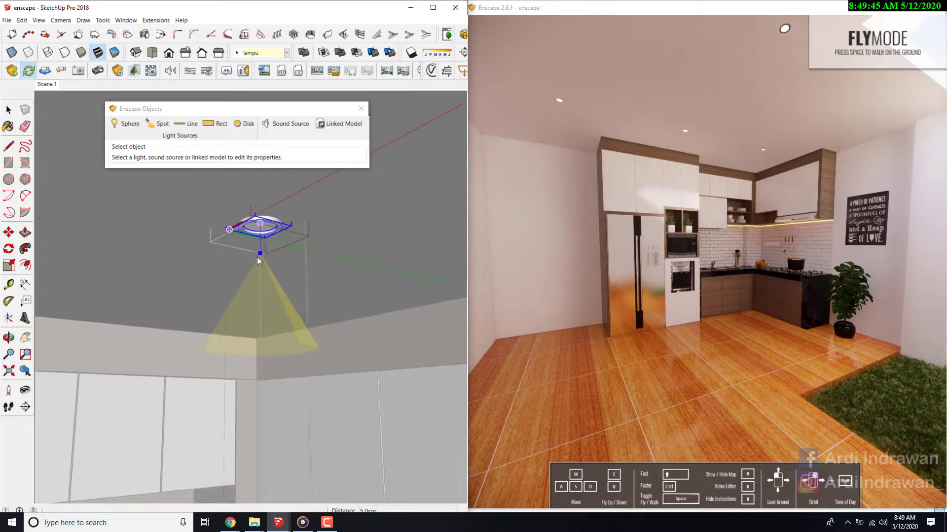
click(259, 264)
scroll(258, 264, up, 3)
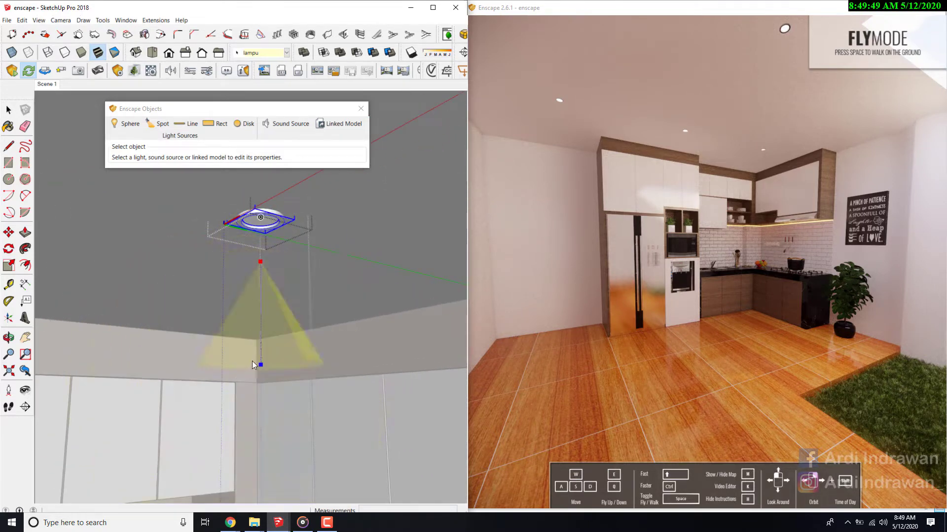
click(261, 357)
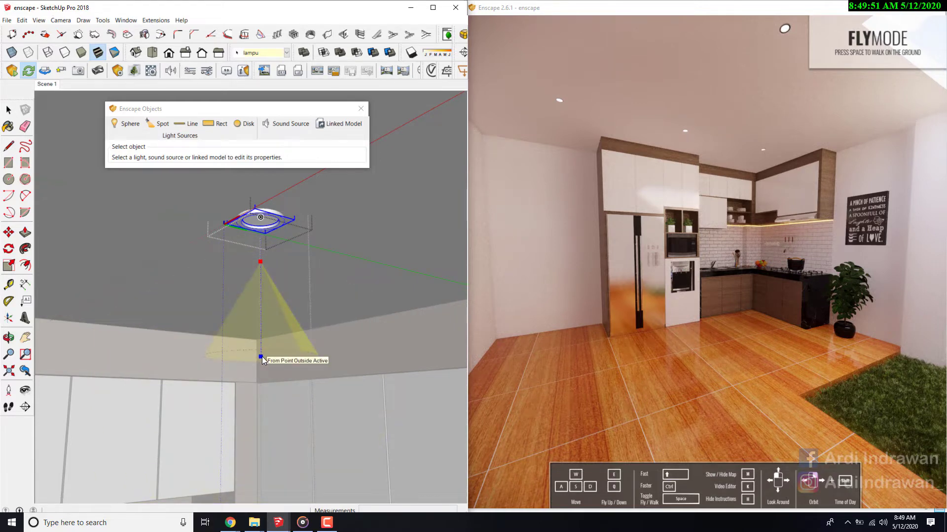
scroll(262, 360, down, 1)
click(262, 359)
scroll(264, 289, up, 3)
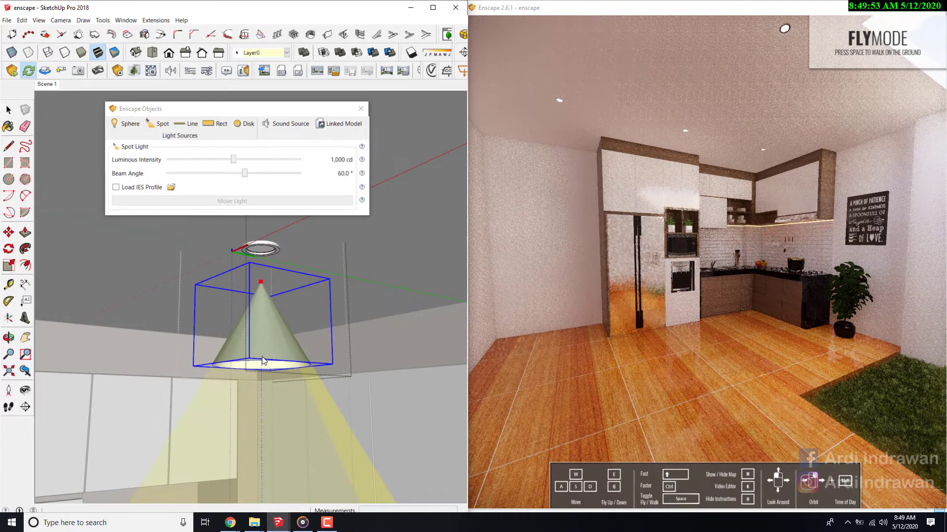
- Delete the spot light just placed beneath the lamp ring
scroll(264, 302, up, 1)
scroll(265, 291, down, 2)
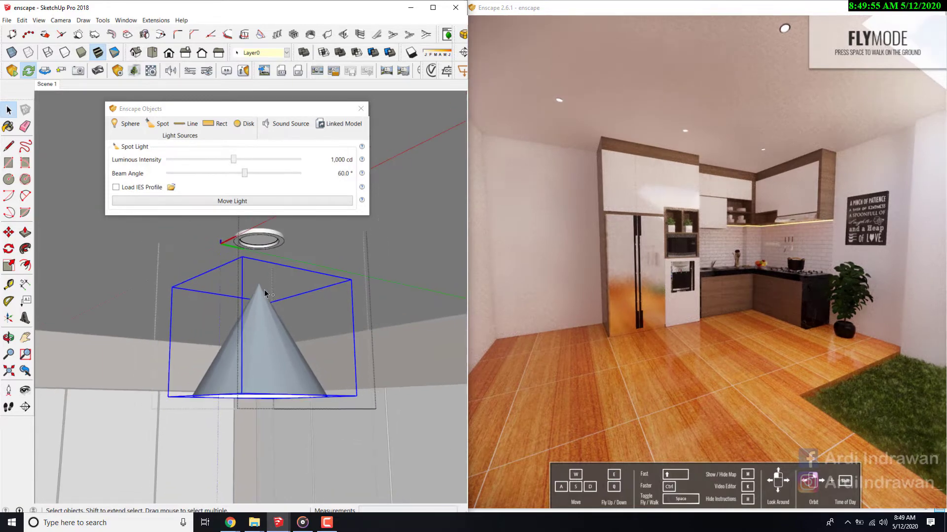
key(Delete)
- Reselect the lamp ring and try to position another spot light beneath its centre, testing aim points below and on the ring
scroll(258, 239, up, 1)
click(262, 234)
scroll(261, 235, up, 1)
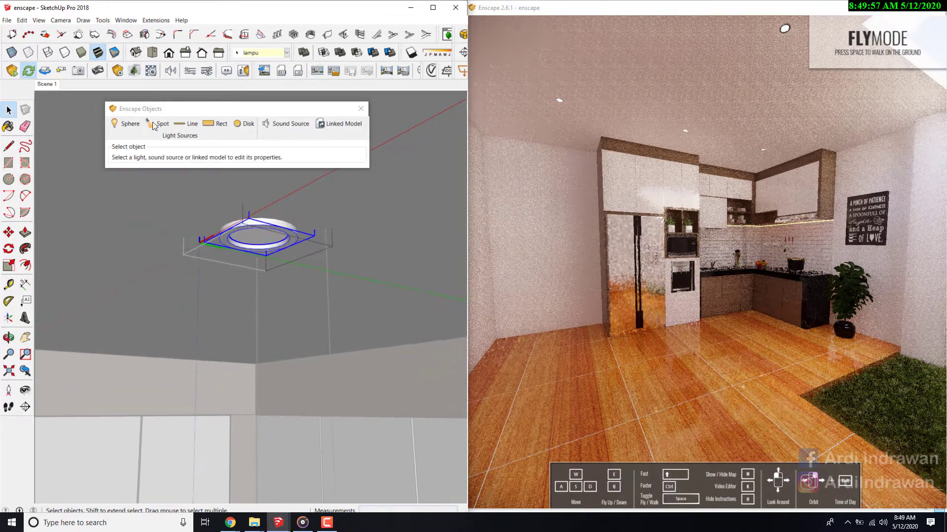
click(160, 124)
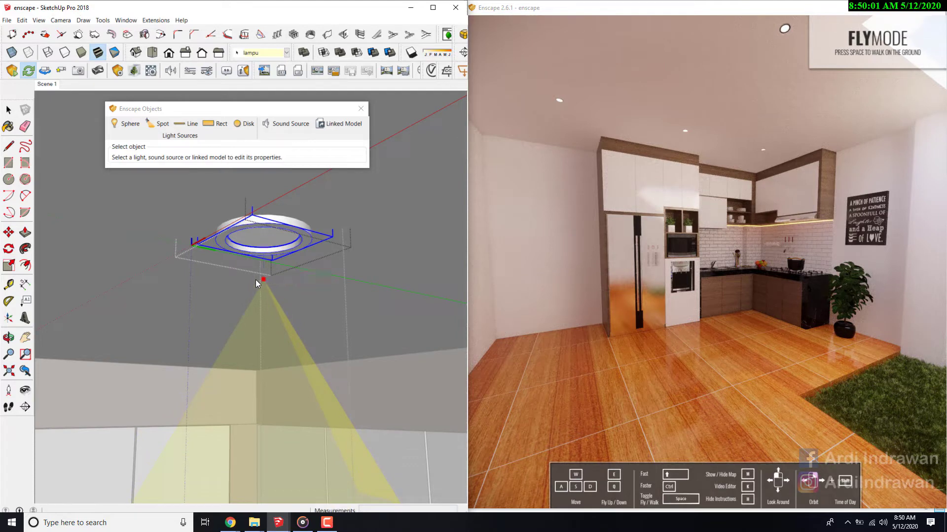
click(256, 280)
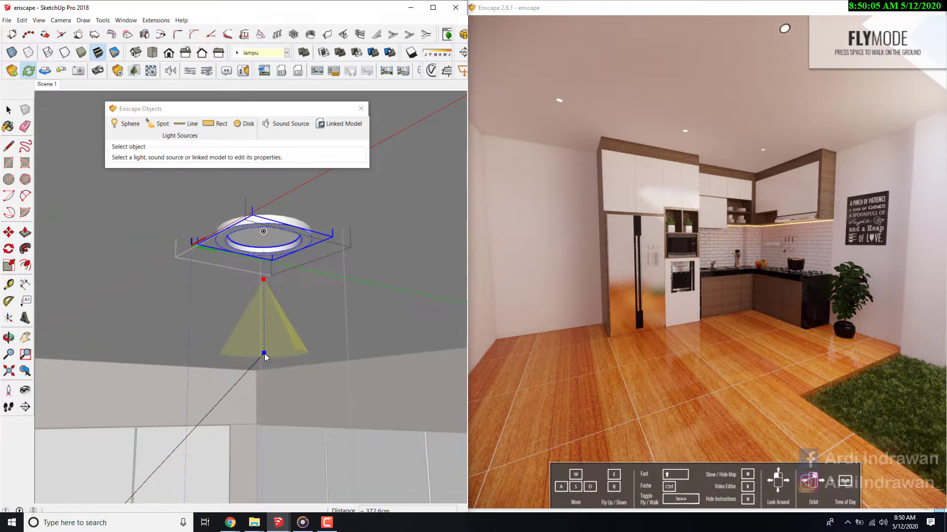
scroll(265, 353, down, 5)
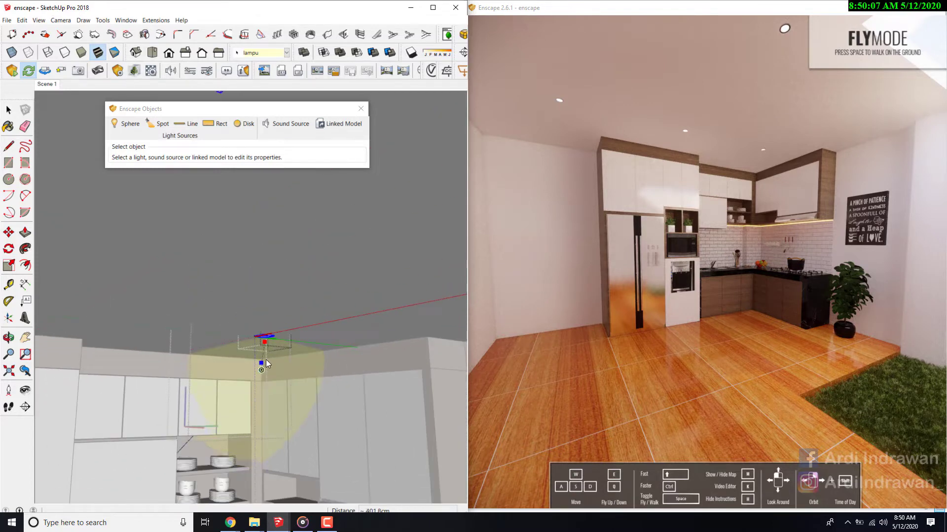
scroll(266, 364, up, 5)
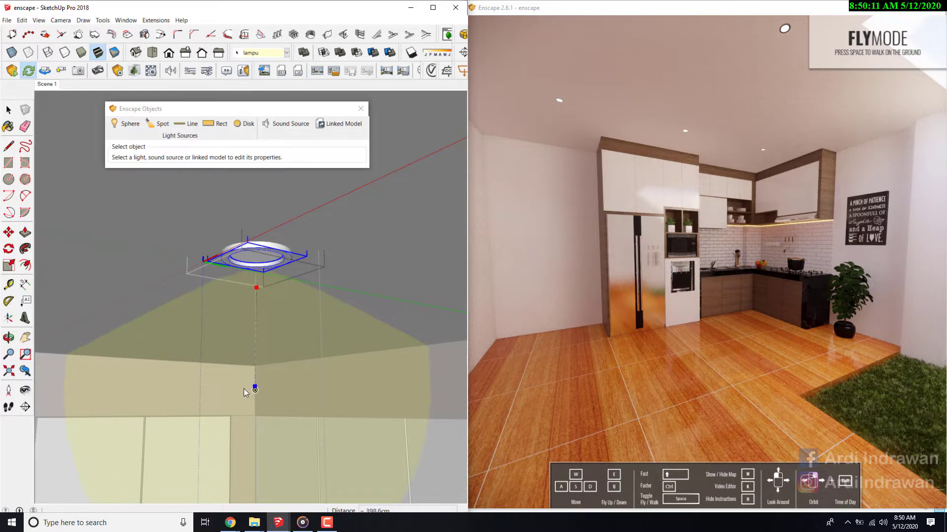
scroll(258, 364, down, 5)
mouse_move(271, 374)
middle_down()
mouse_move(233, 421)
mouse_move(230, 383)
mouse_move(238, 467)
middle_up()
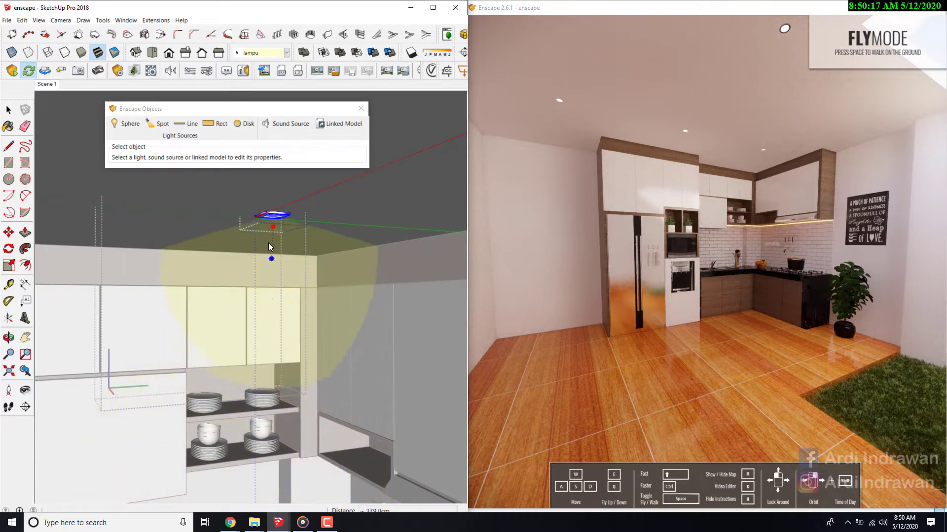
scroll(274, 217, up, 3)
scroll(278, 219, up, 2)
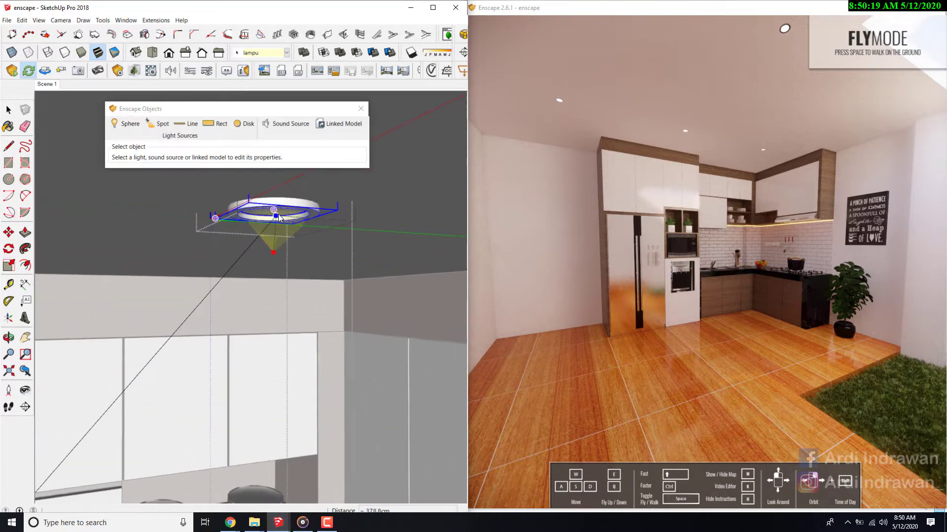
scroll(279, 216, up, 3)
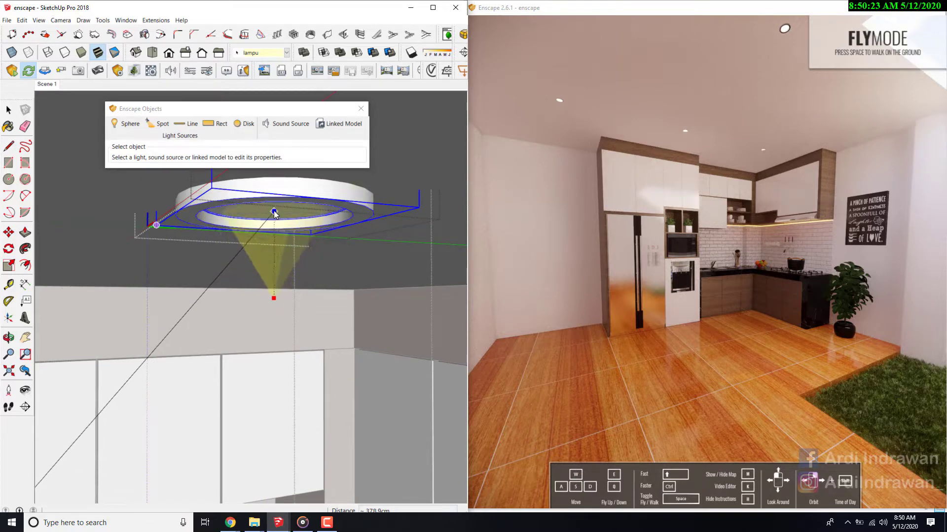
middle_drag(279, 208, 280, 218)
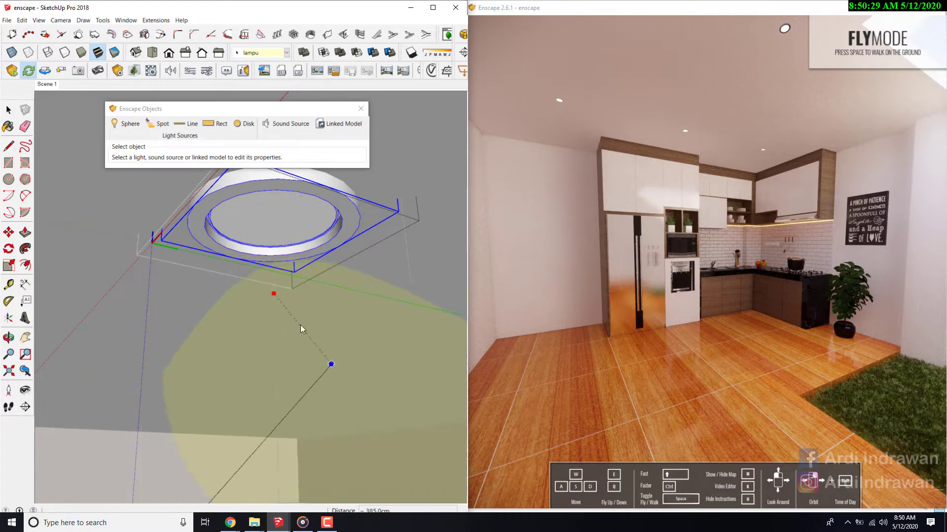
key(space)
- Try to place a spot light just below the lamp ring with its aim point on the ring above it
click(157, 124)
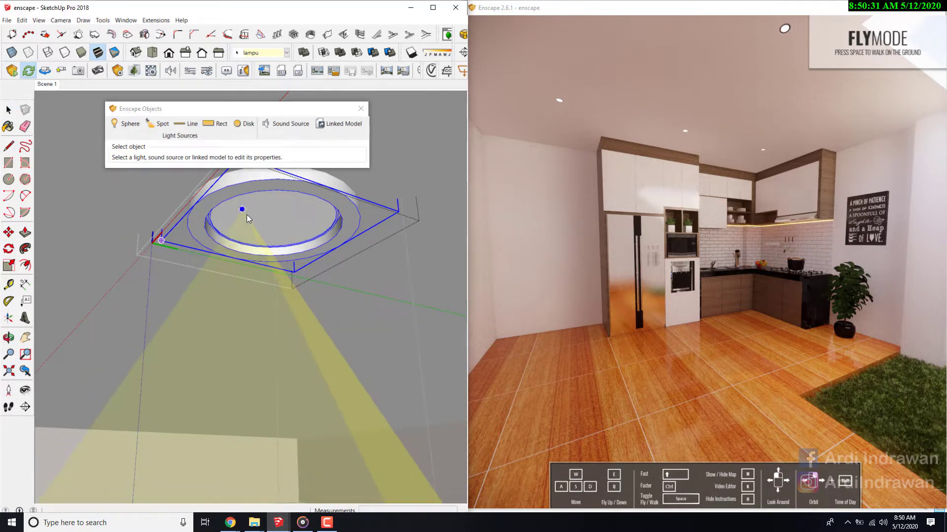
scroll(278, 241, down, 3)
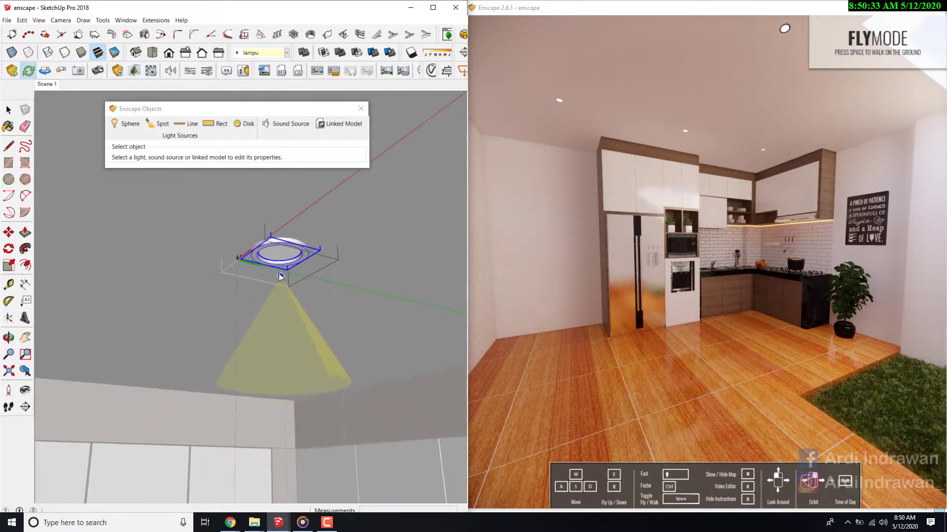
scroll(282, 254, up, 2)
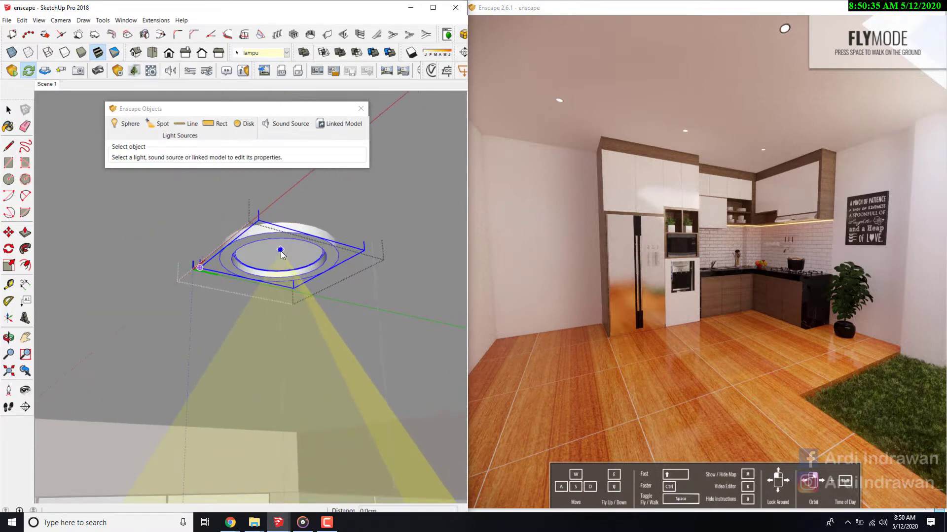
click(279, 252)
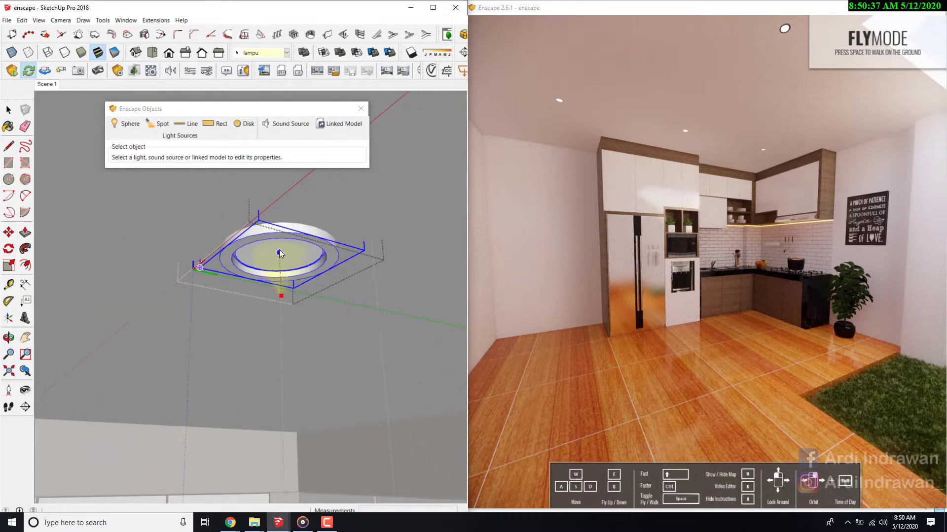
scroll(286, 249, down, 5)
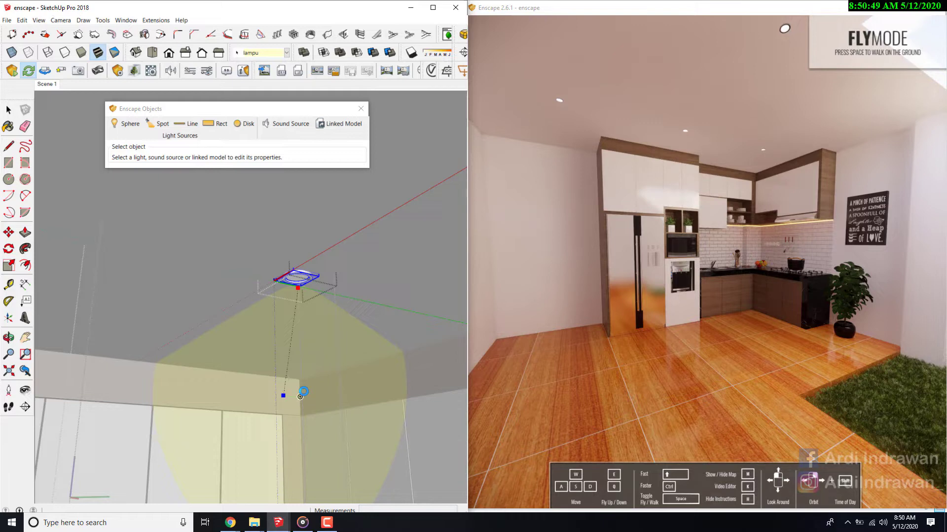
scroll(301, 387, up, 6)
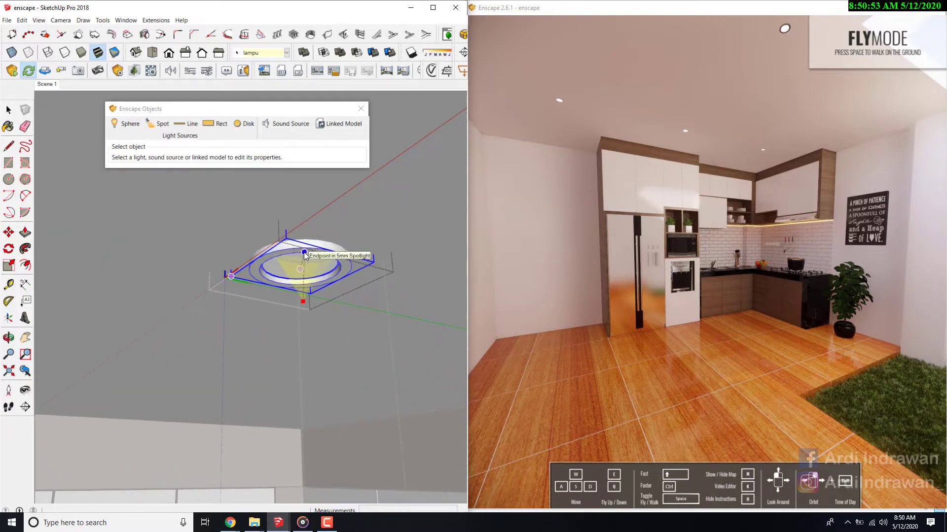
click(304, 253)
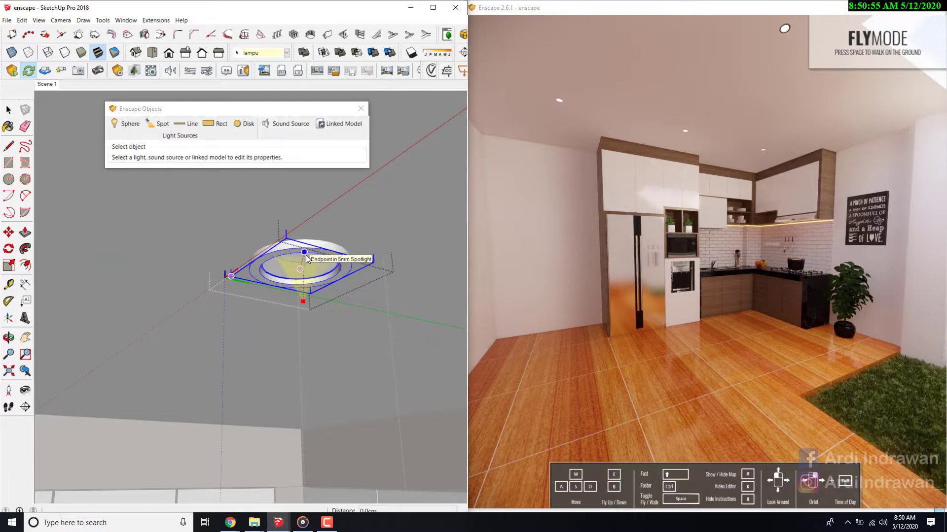
click(307, 255)
- Delete the upward-facing spot light from the downlight component
key(space)
scroll(291, 304, down, 4)
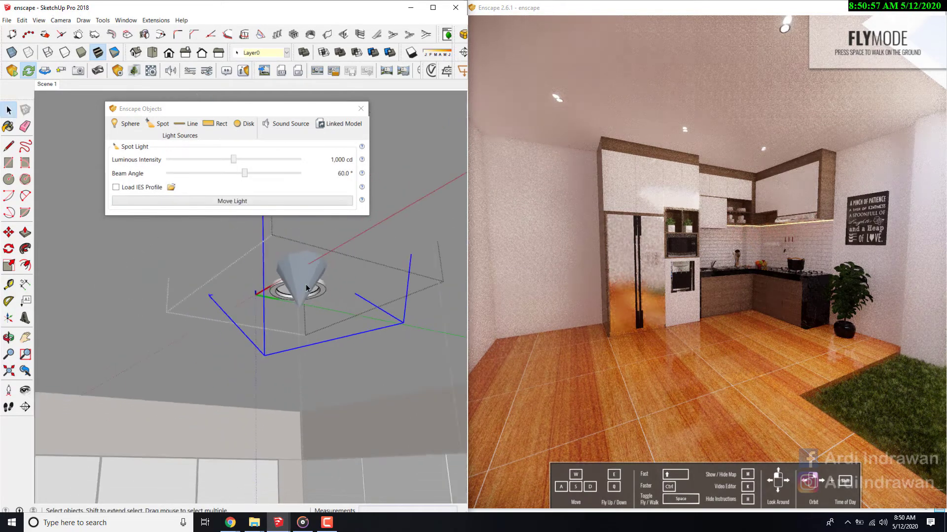
key(Delete)
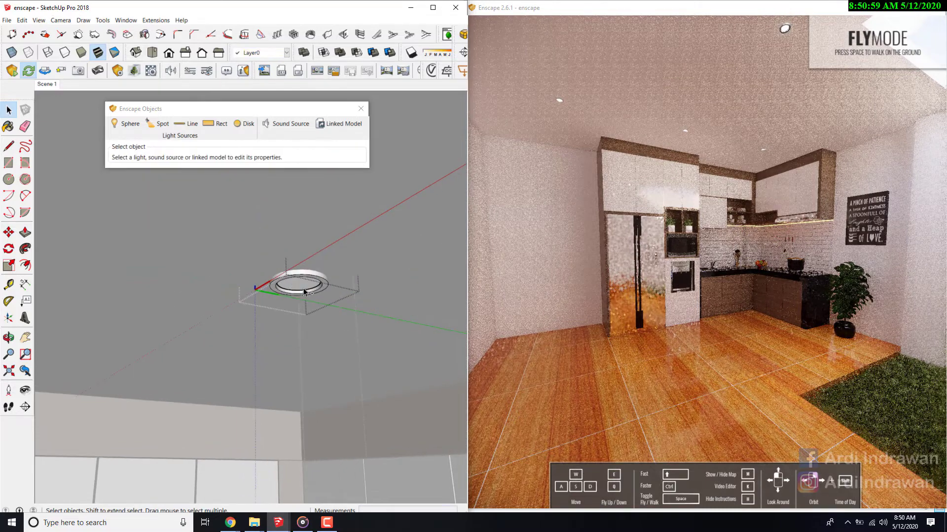
- Select the lamp ring and place a spot light at the centre of its face, aimed straight down
scroll(290, 285, up, 3)
scroll(291, 285, up, 1)
click(291, 283)
scroll(291, 283, down, 1)
click(156, 124)
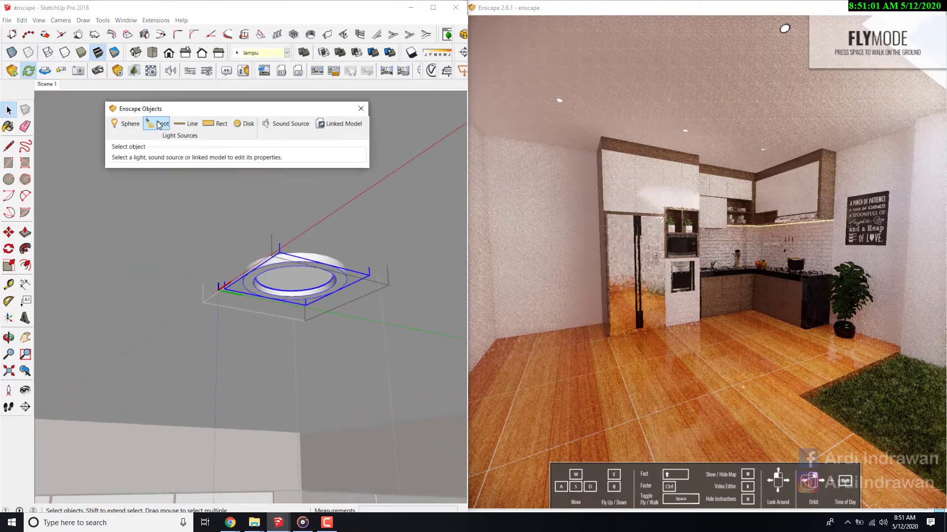
click(294, 278)
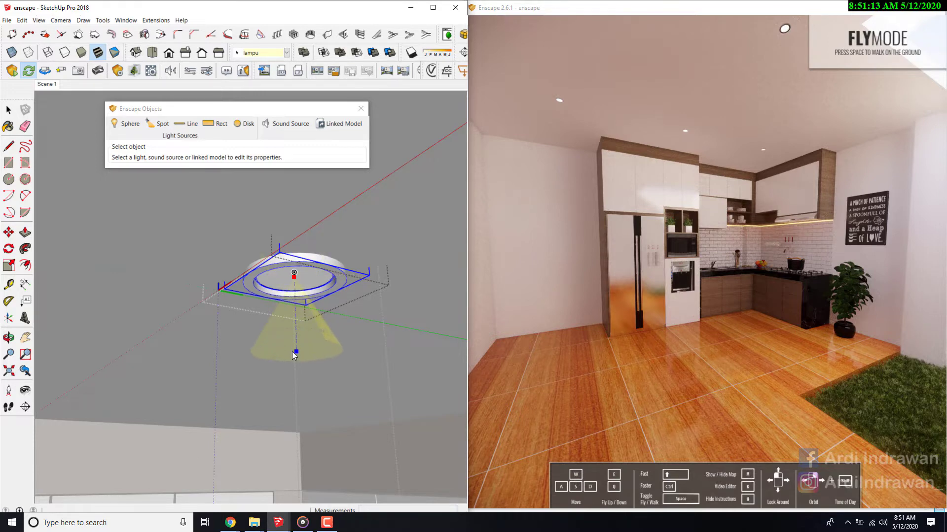
click(292, 357)
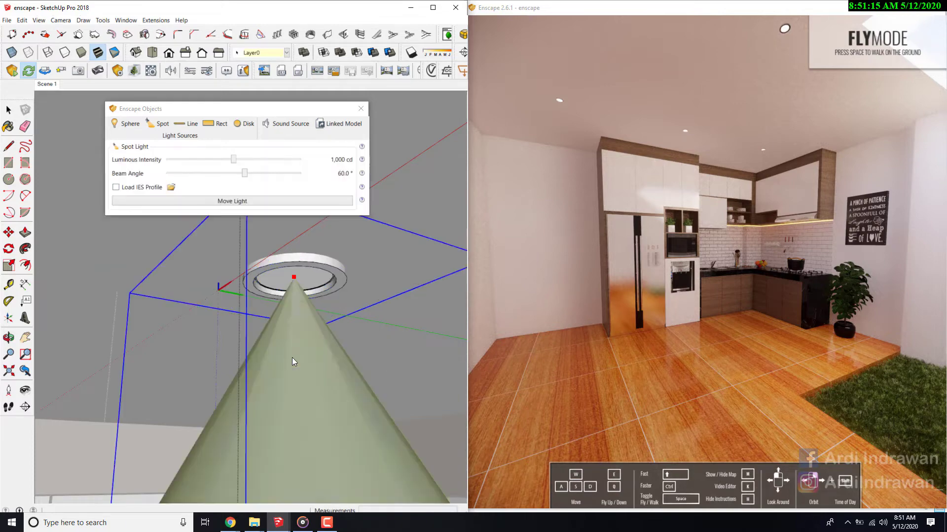
- Load the IES profile 18.ies from the Best IES 1 folder onto the new spot light
scroll(282, 301, down, 2)
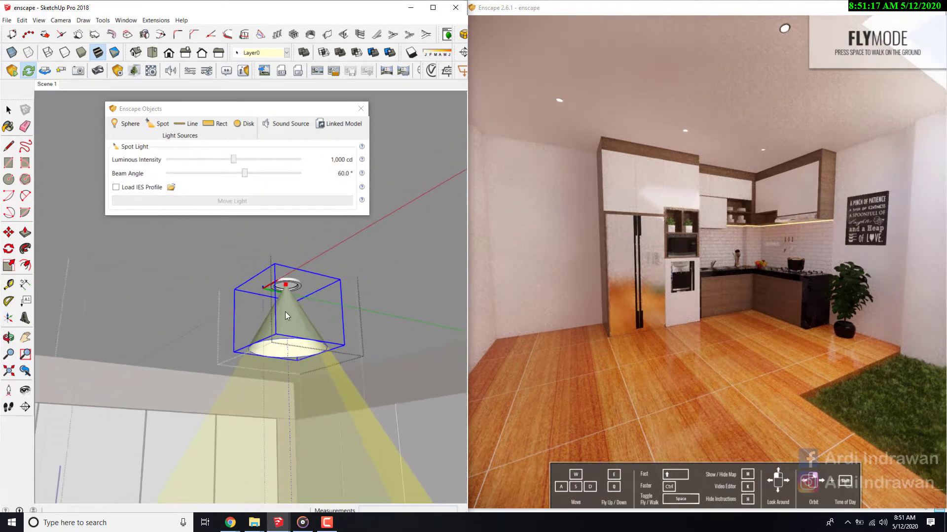
click(116, 187)
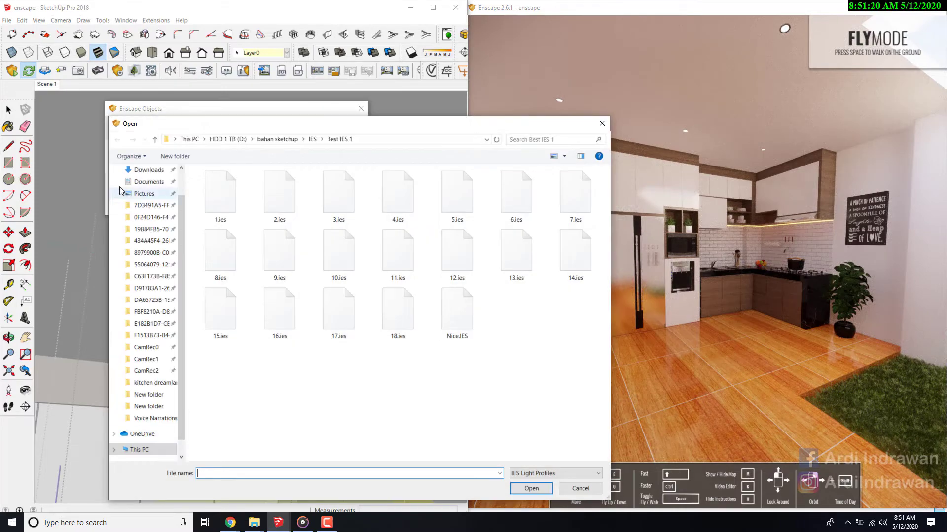
double_click(378, 318)
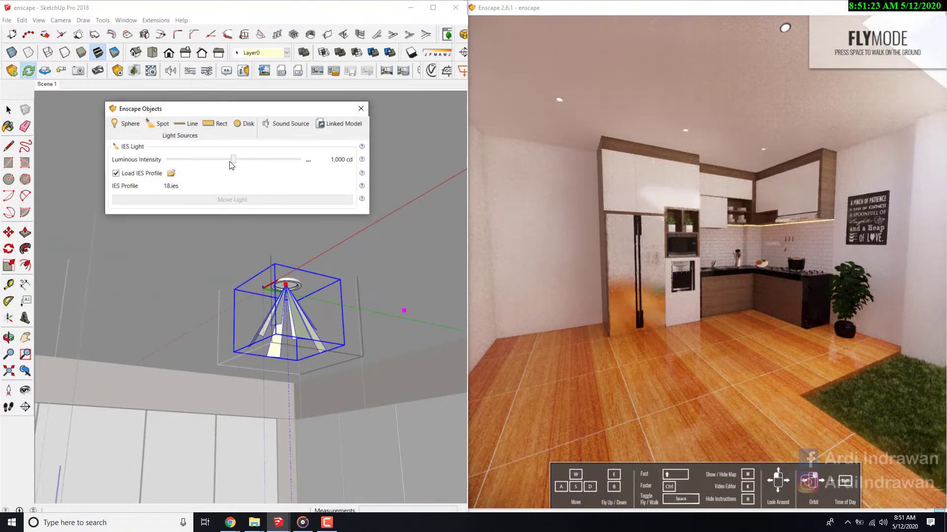
- Move the IES light straight down by about 4 cm so it sits below the lamp ring
scroll(289, 301, up, 1)
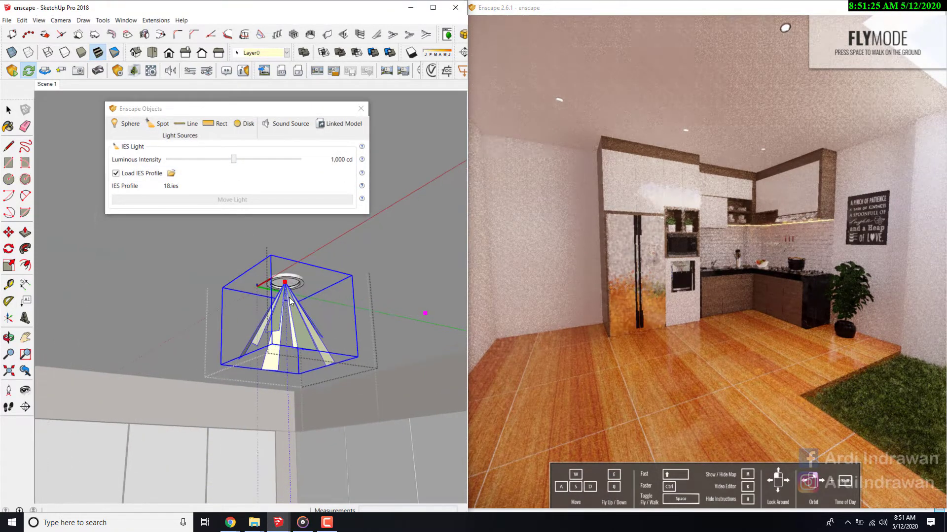
key(m)
click(285, 282)
click(286, 302)
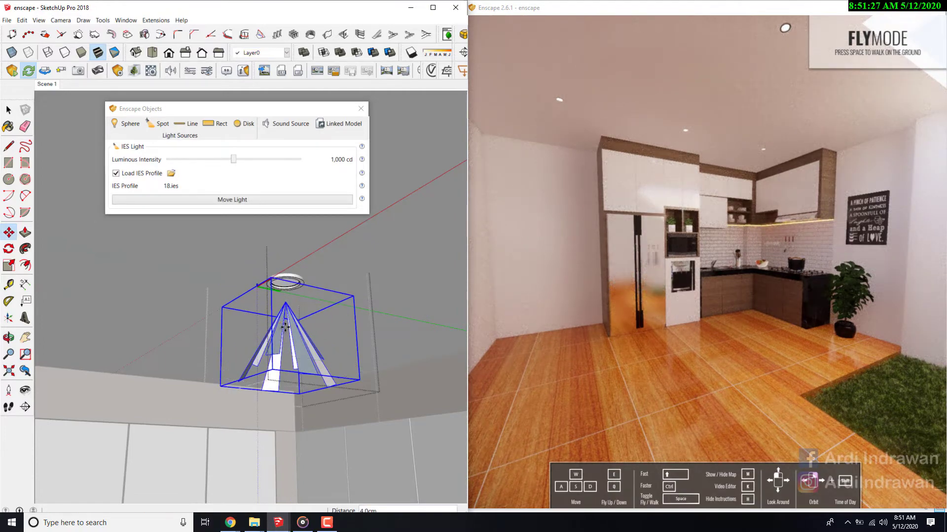
key(space)
- Set the IES light's luminous intensity to about 11,863 cd and turn the Enscape view to check the kitchen lighting
drag(235, 159, 258, 162)
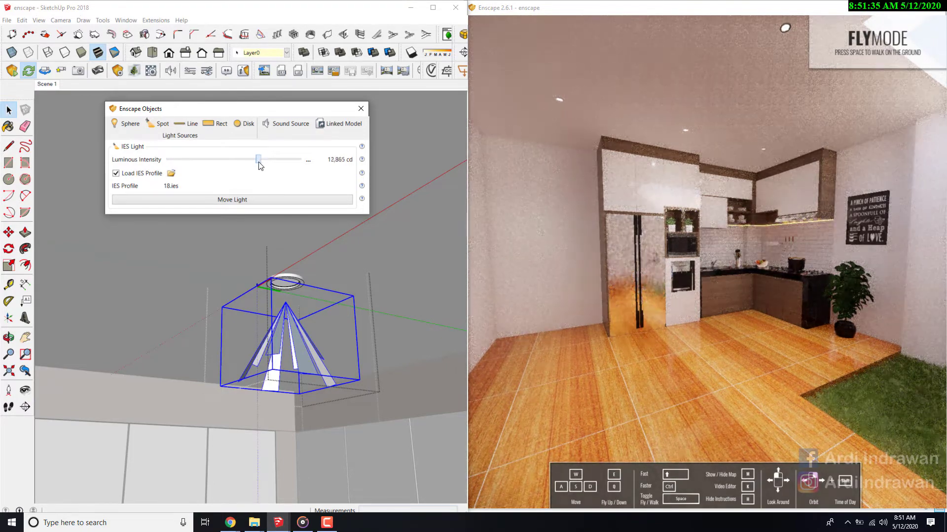
mouse_move(703, 245)
mouse_down()
mouse_move(722, 231)
mouse_move(666, 223)
mouse_up()
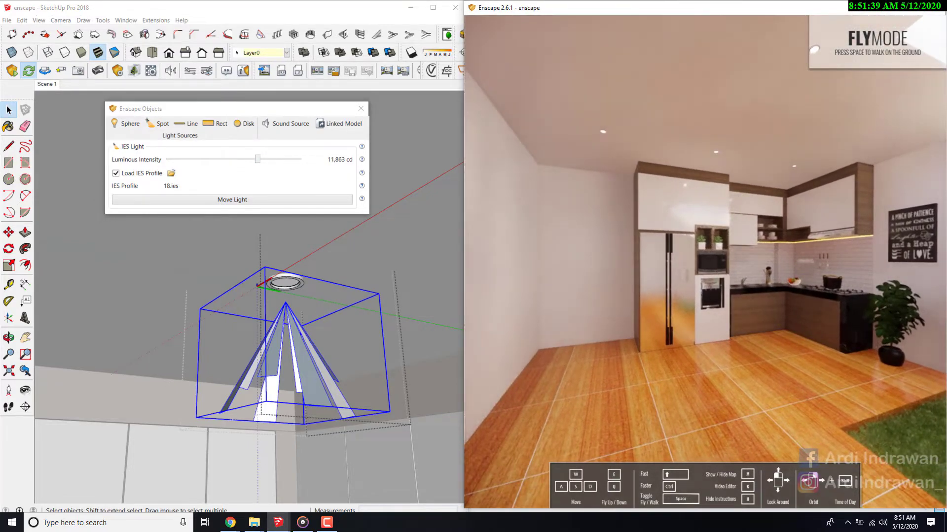
- Reduce the IES light's luminous intensity to about 3,375 cd after moving closer to the kitchen cabinets in the Enscape view
key(w)
key(s)
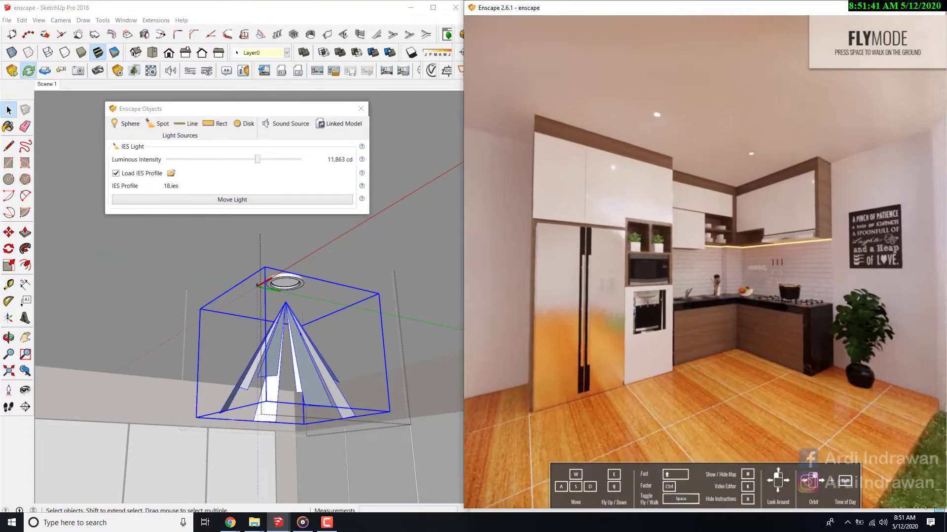
key(w)
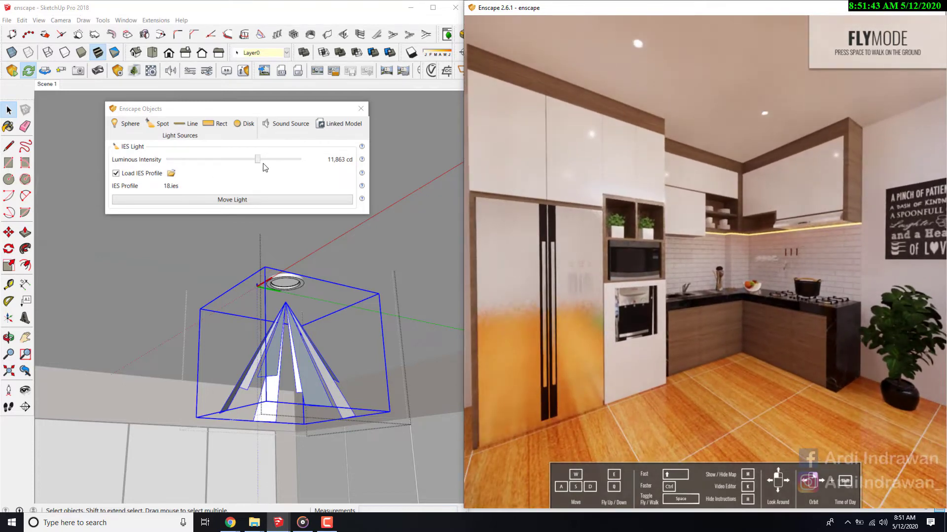
drag(258, 161, 245, 161)
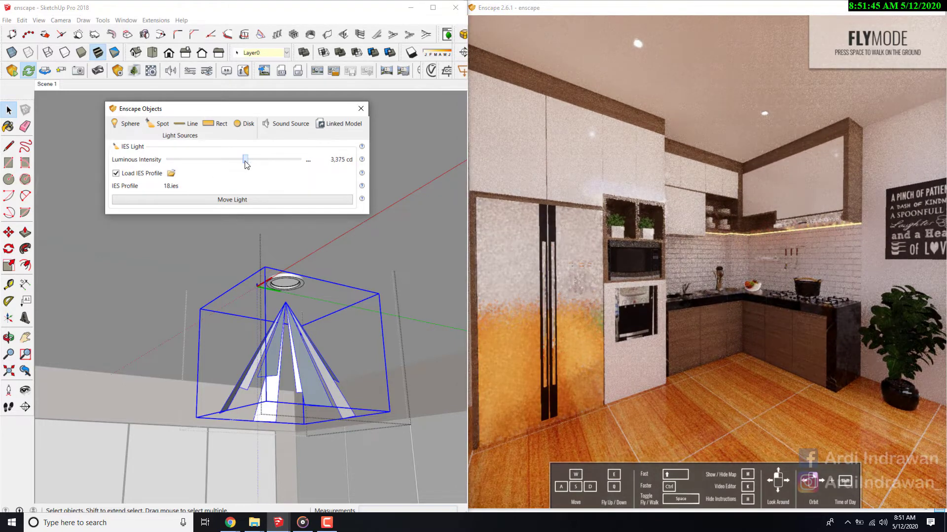
click(254, 200)
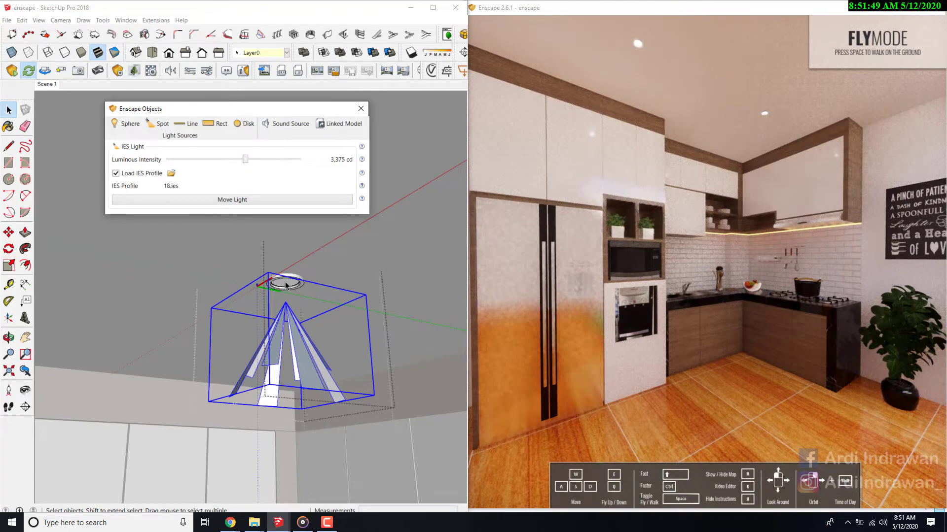
- Inspect the lamp ring, reselect the IES light below it and check the kitchen lighting in the Enscape view
scroll(288, 282, up, 5)
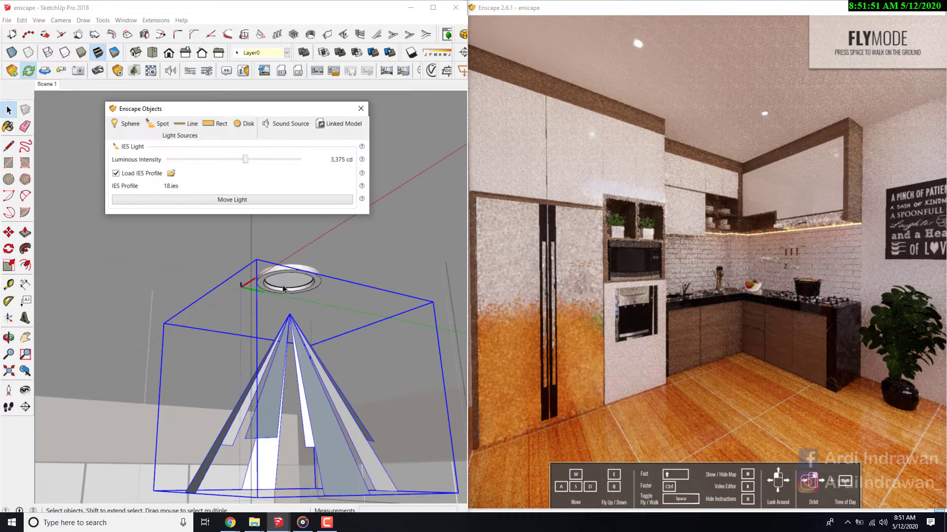
click(289, 281)
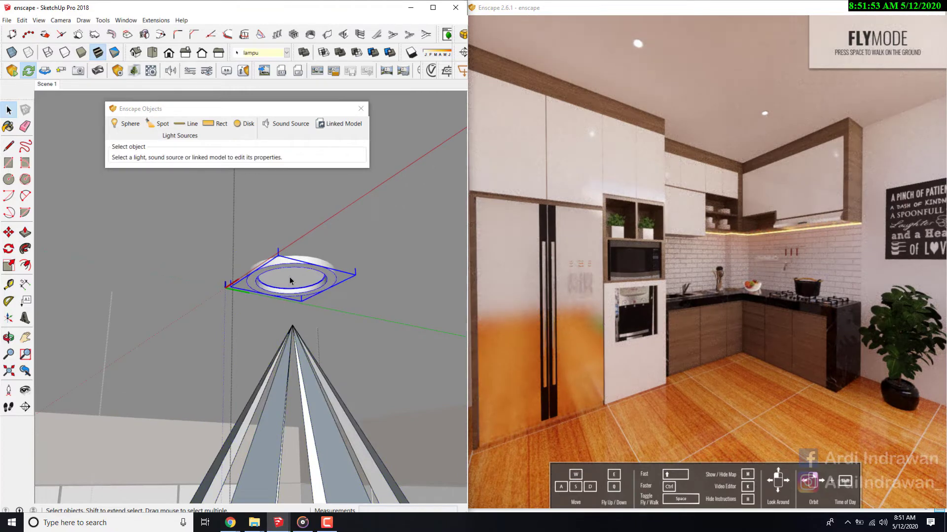
scroll(275, 290, down, 5)
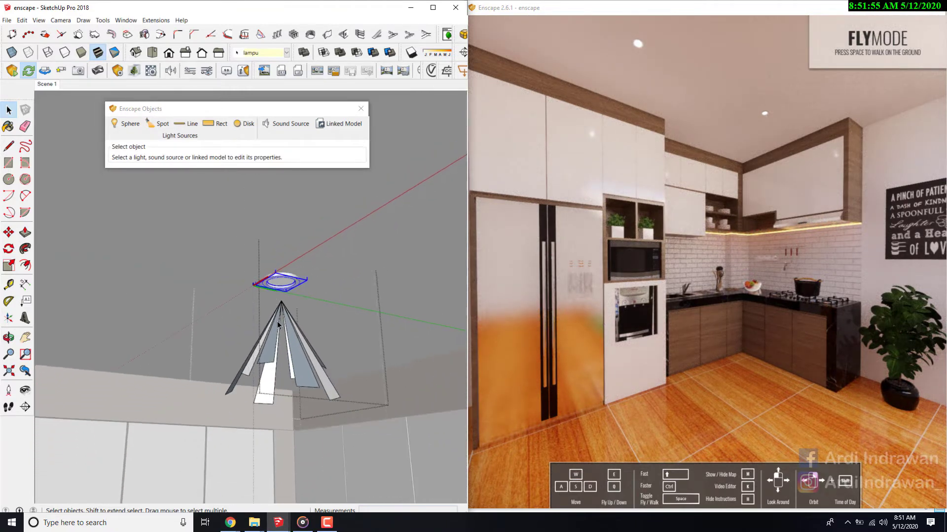
scroll(277, 321, up, 2)
click(277, 321)
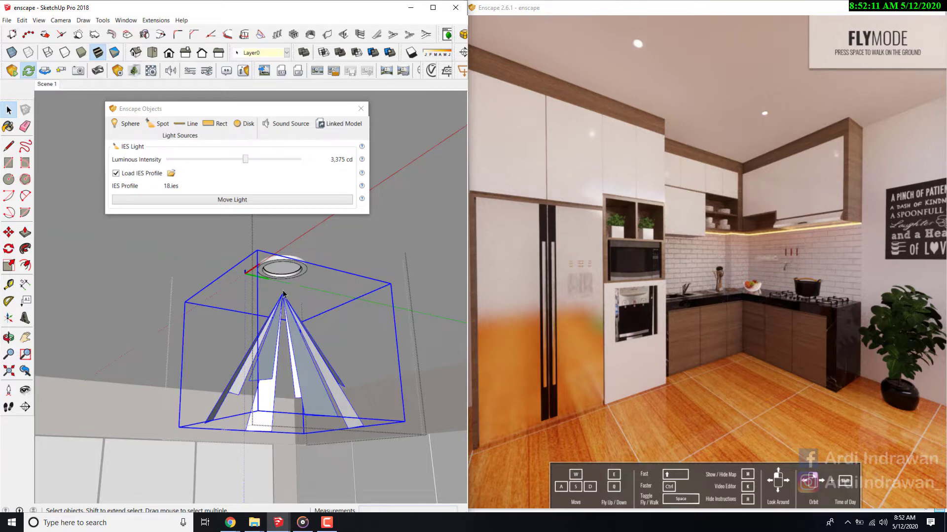
drag(249, 165, 246, 165)
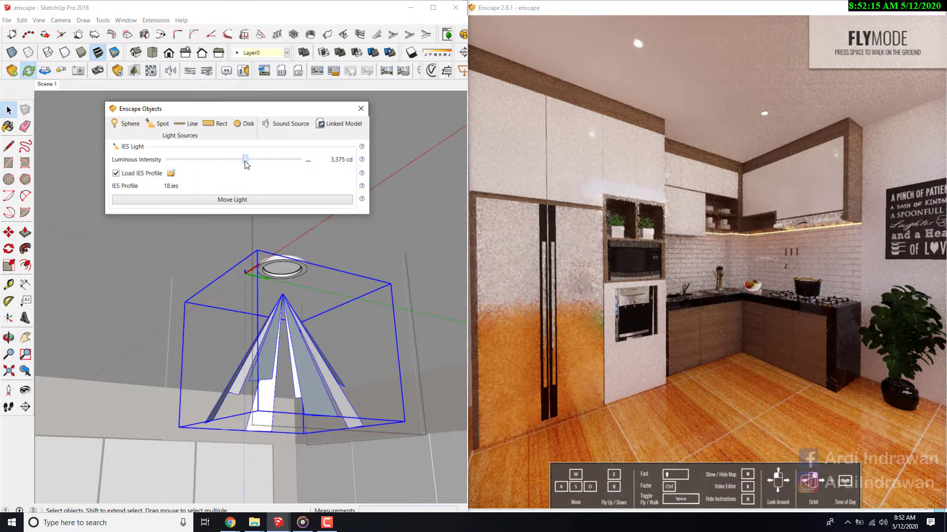
scroll(661, 227, down, 3)
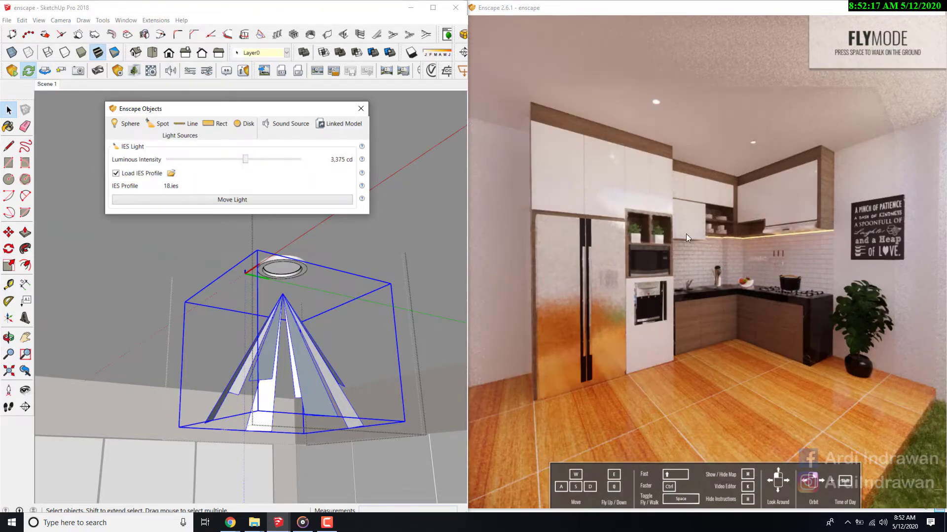
click(686, 233)
key(w)
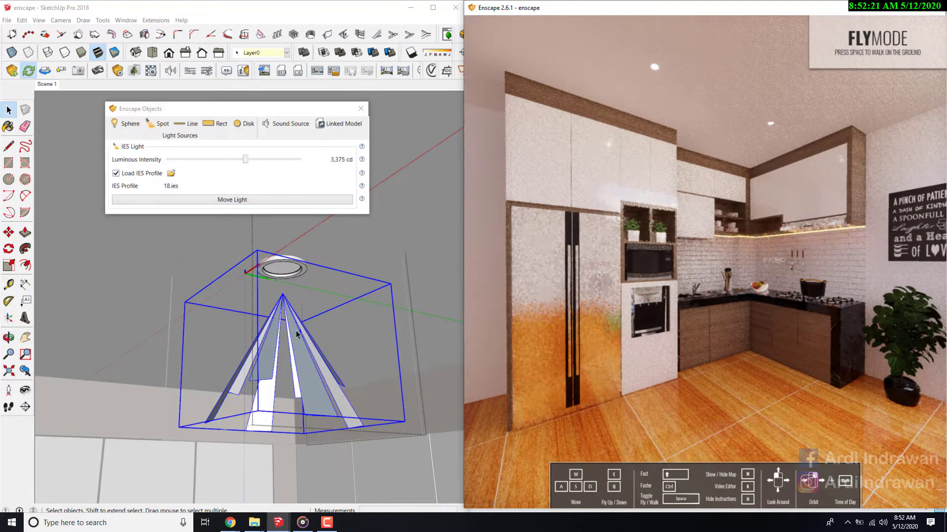
- Set the IES light's luminous intensity to about 6,724 cd, check it in the Enscape view and leave the lamp component
drag(246, 162, 252, 160)
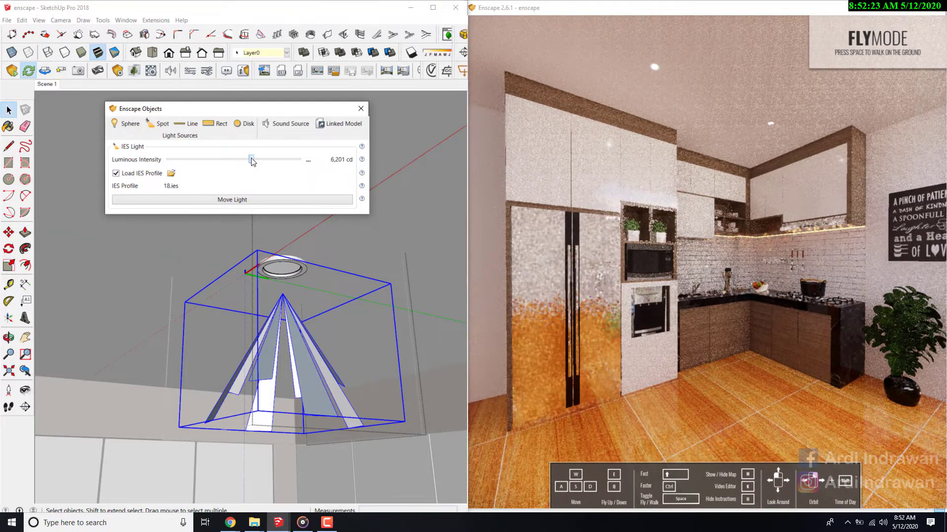
key(s)
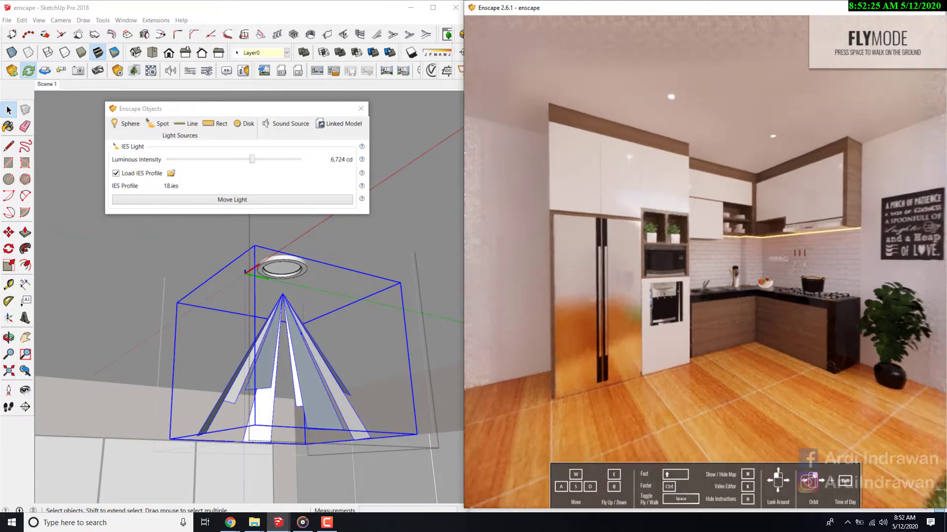
key(w)
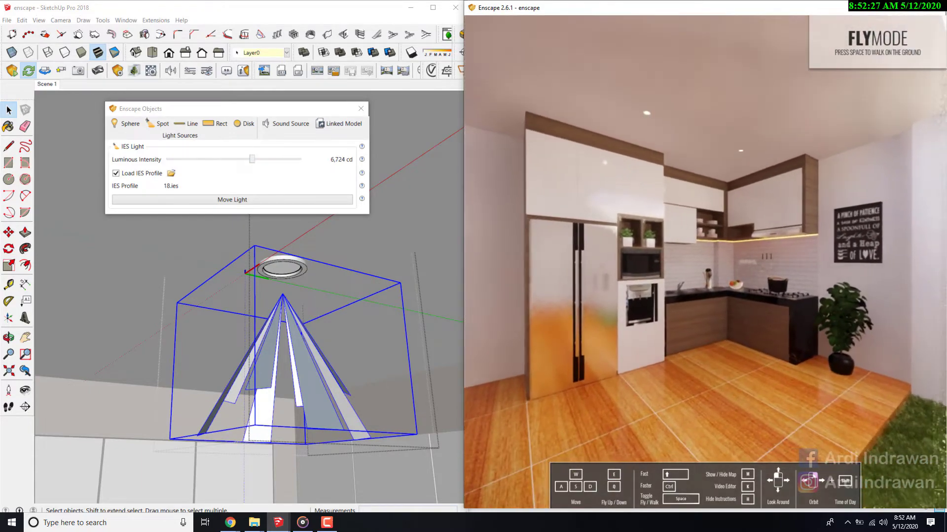
mouse_move(769, 223)
mouse_down()
mouse_move(742, 227)
mouse_move(841, 225)
mouse_move(736, 228)
mouse_move(747, 229)
mouse_up()
key(w)
key(s)
key(s)
key(w)
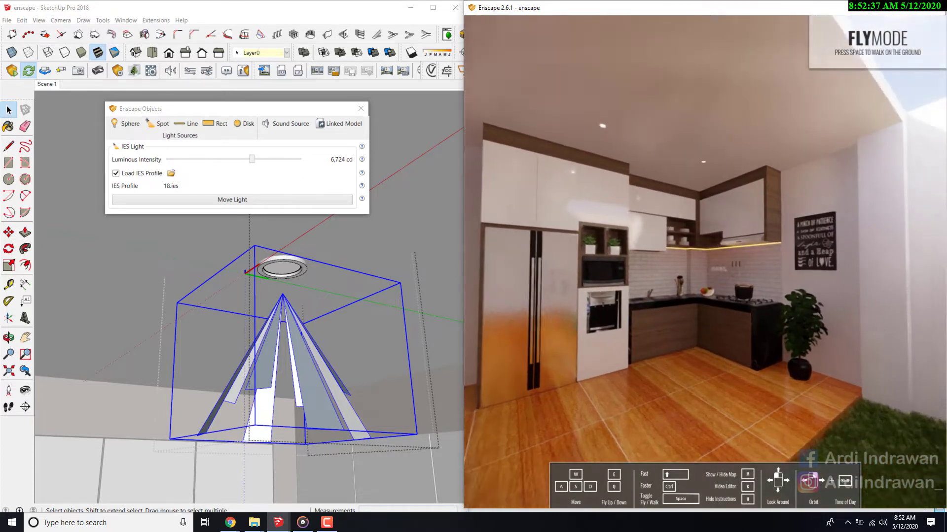
click(360, 108)
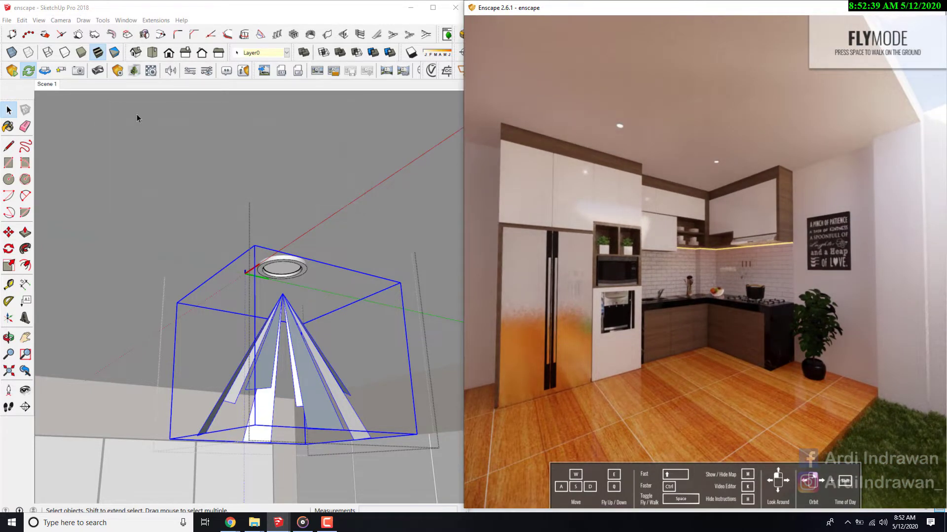
click(249, 241)
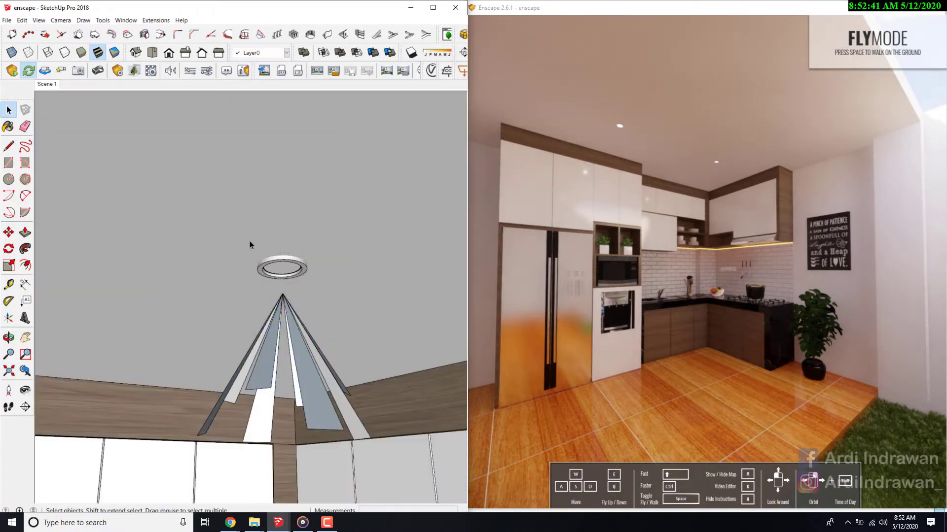
- Look around from the ceiling lamp to the grass patch beside the raised wooden floor
click(25, 389)
mouse_move(148, 312)
mouse_down()
mouse_move(312, 275)
mouse_move(42, 445)
mouse_move(290, 312)
mouse_move(155, 218)
mouse_up()
scroll(235, 222, up, 4)
drag(235, 222, 7, 355)
mouse_move(429, 252)
mouse_down()
mouse_move(273, 275)
mouse_move(98, 281)
mouse_up()
drag(467, 251, 95, 242)
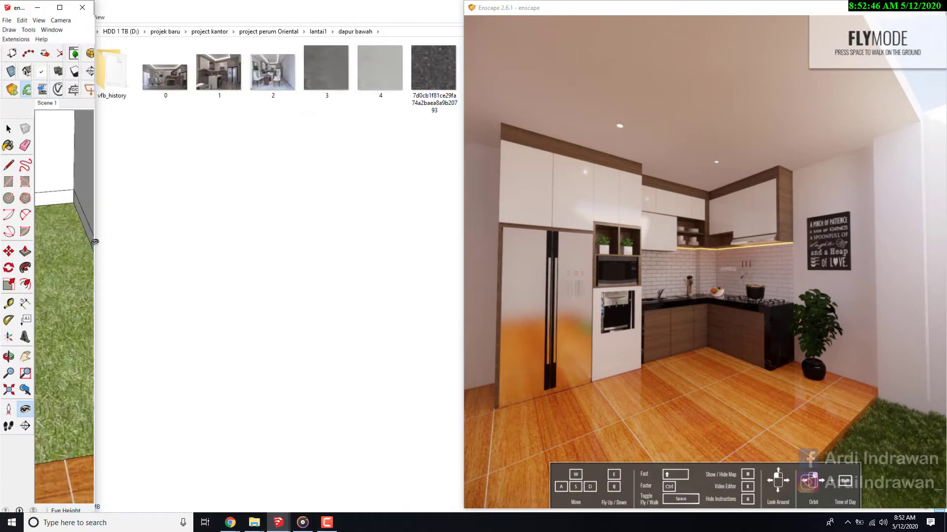
drag(96, 219, 461, 209)
click(26, 391)
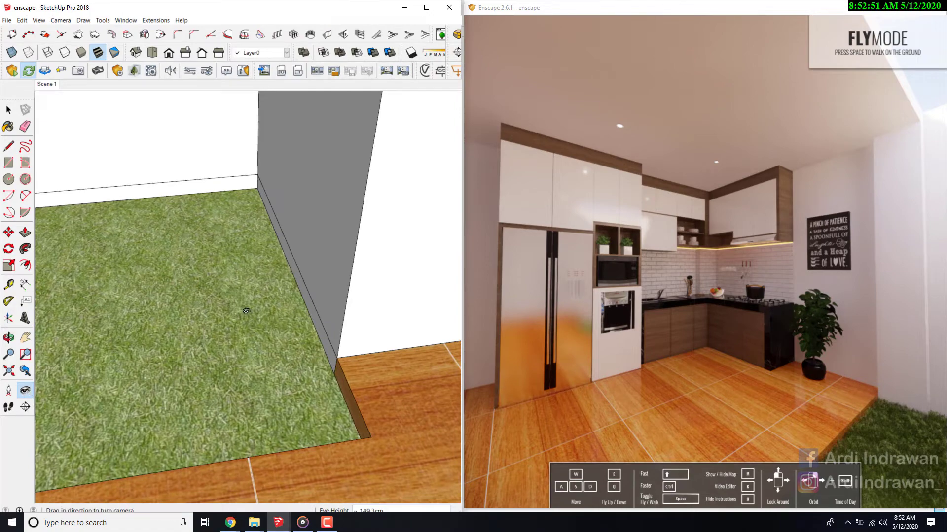
drag(247, 310, 177, 283)
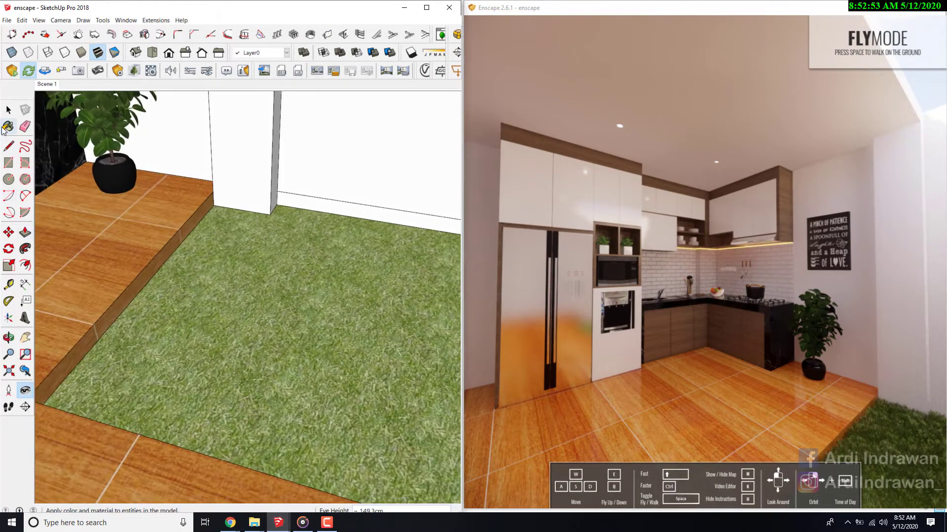
- Open the floor group and paint the raised floor's side face along the grass with the Default material
click(4, 128)
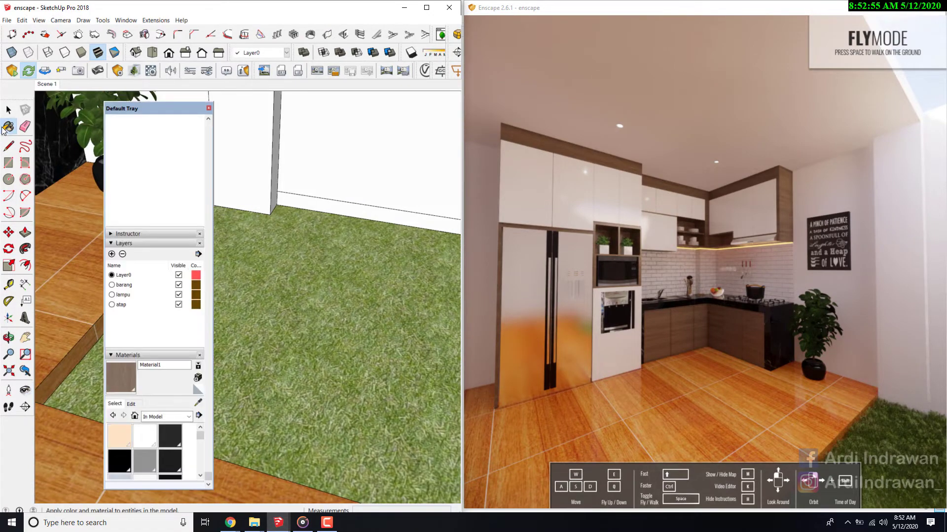
drag(152, 118, 428, 119)
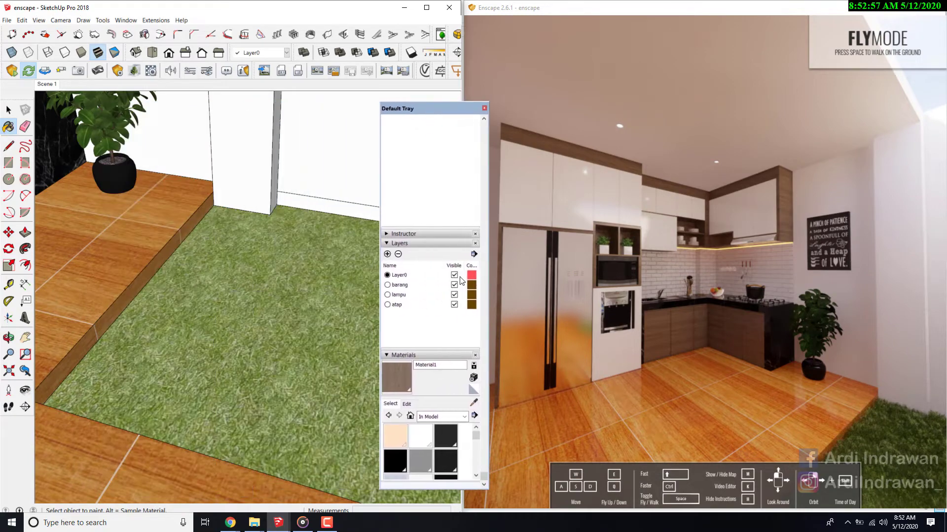
click(473, 403)
click(110, 319)
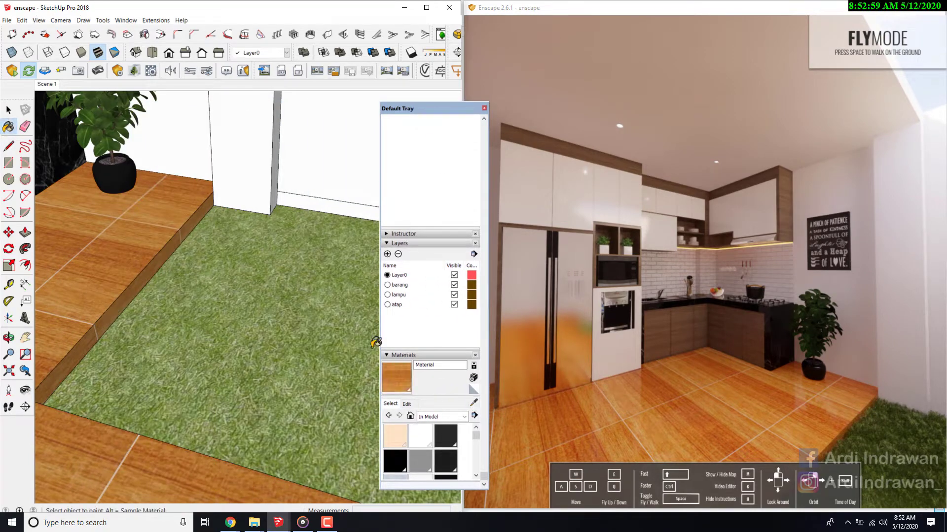
click(471, 390)
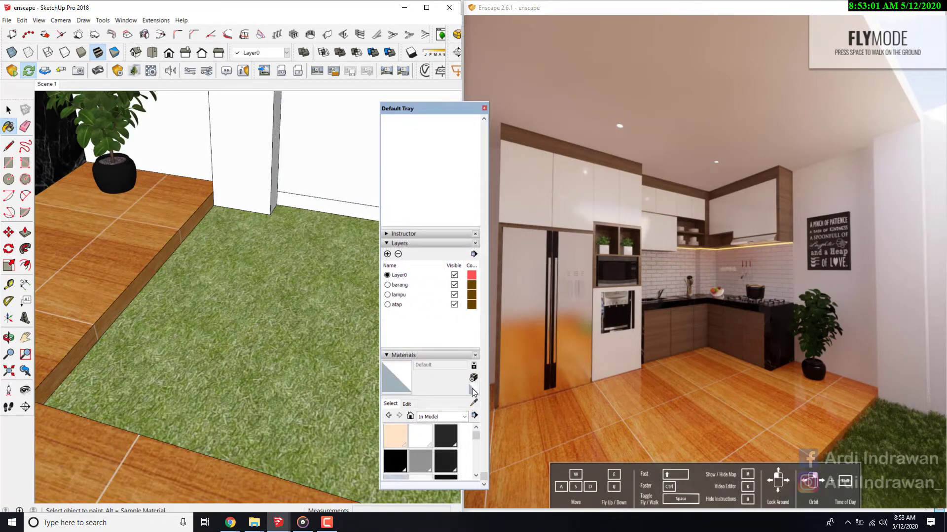
key(space)
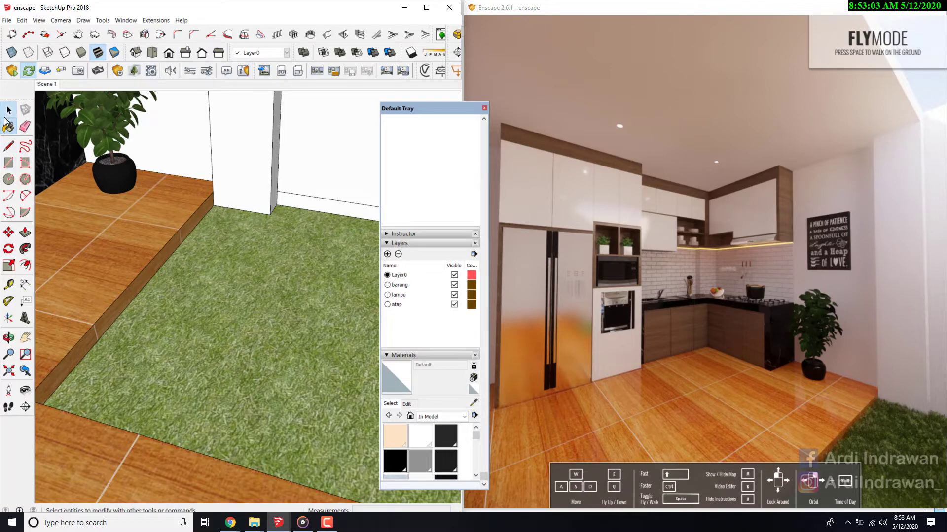
double_click(120, 310)
click(120, 309)
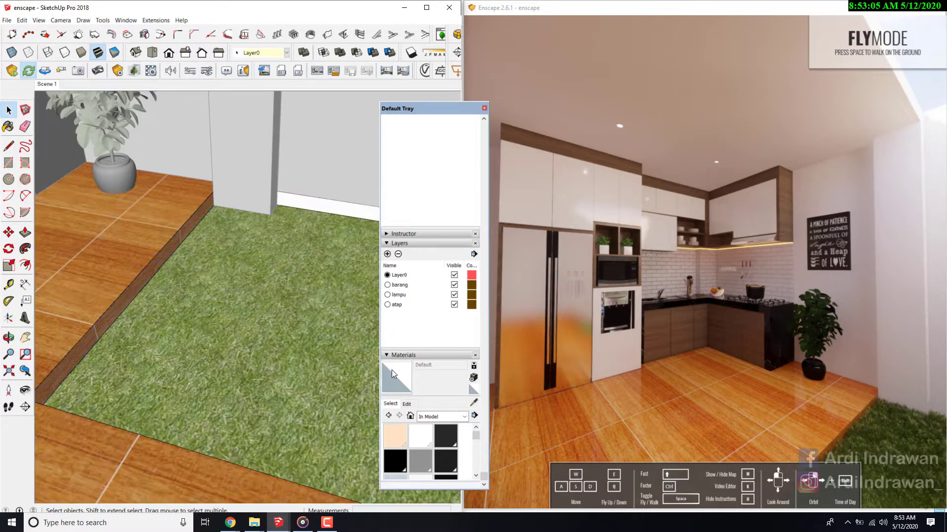
click(392, 373)
click(122, 303)
mouse_move(121, 302)
middle_down()
mouse_move(113, 292)
mouse_move(126, 250)
middle_up()
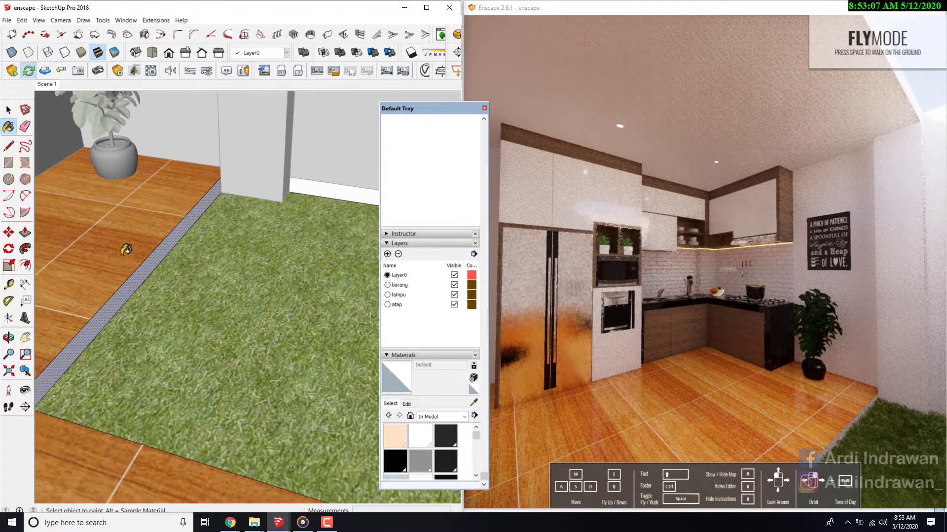
- Paint the other two wooden side faces around the grass patch with the Default material and leave the floor group
scroll(126, 250, up, 2)
key(l)
mouse_move(115, 234)
mouse_down()
mouse_move(234, 231)
mouse_move(351, 214)
mouse_up()
scroll(312, 238, down, 5)
drag(313, 238, 102, 278)
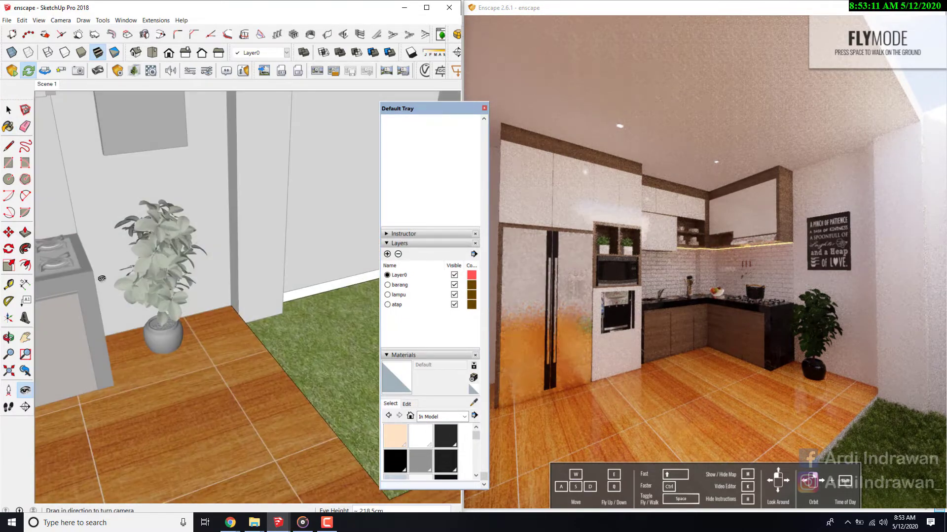
scroll(102, 279, up, 5)
mouse_move(39, 277)
mouse_down()
mouse_move(252, 288)
mouse_move(267, 309)
mouse_up()
click(393, 374)
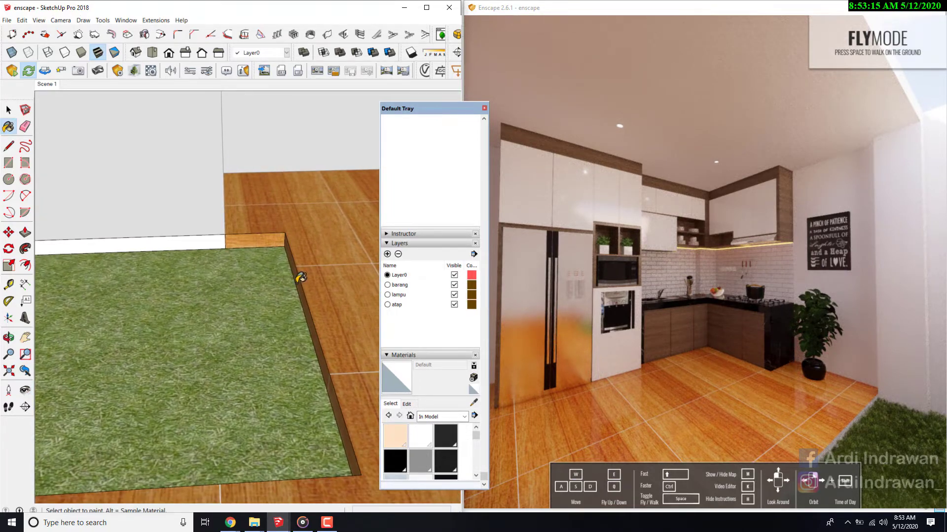
click(301, 278)
click(261, 242)
key(space)
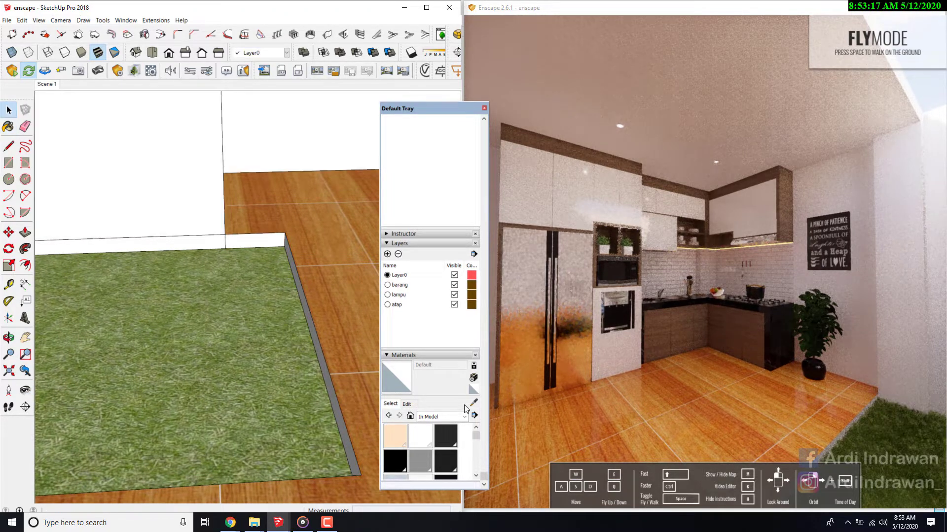
- Sample the Vegetation Grass material from the grass surface and check the grass border in the Enscape view
click(472, 405)
click(252, 354)
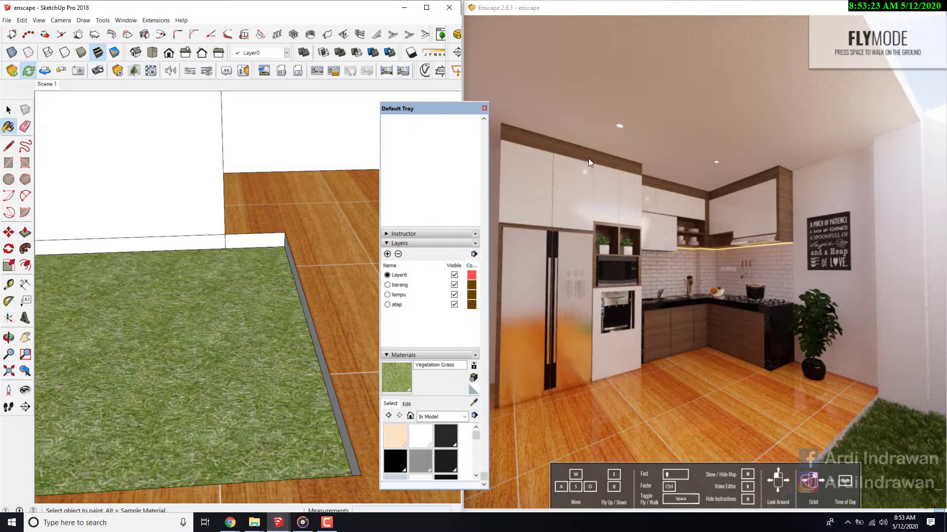
mouse_move(587, 159)
mouse_down()
mouse_move(599, 161)
mouse_move(555, 166)
mouse_up()
key(s)
key(w)
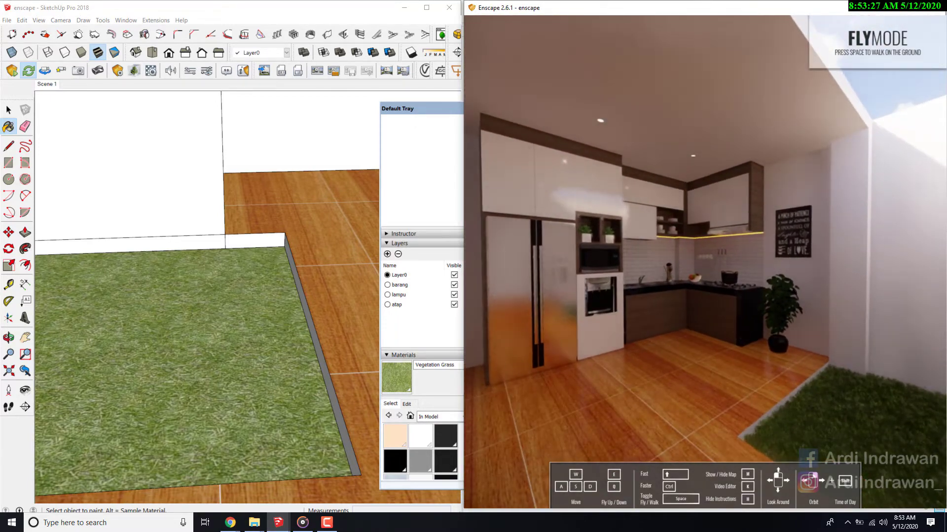
- Try the Water type on the Vegetation Grass material in the Enscape material editor and set the wave height to 75%
drag(401, 105, 372, 98)
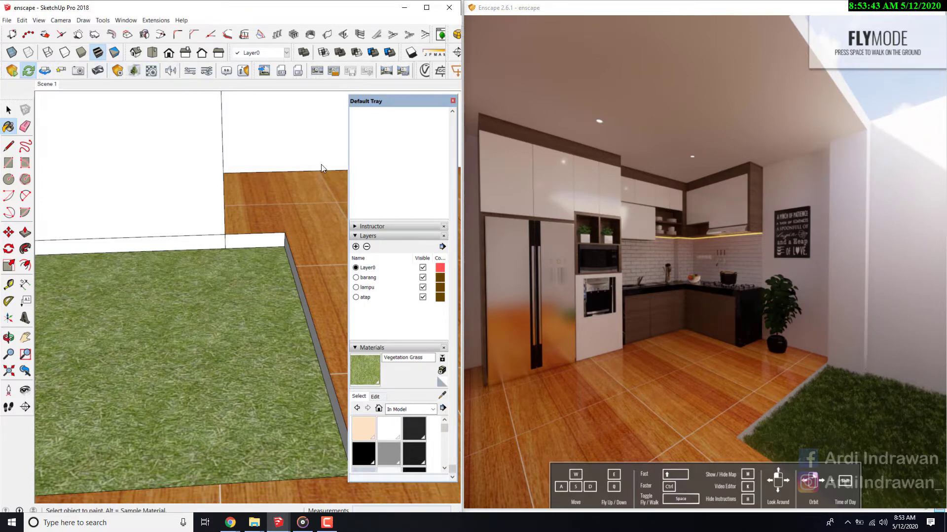
drag(466, 136, 262, 129)
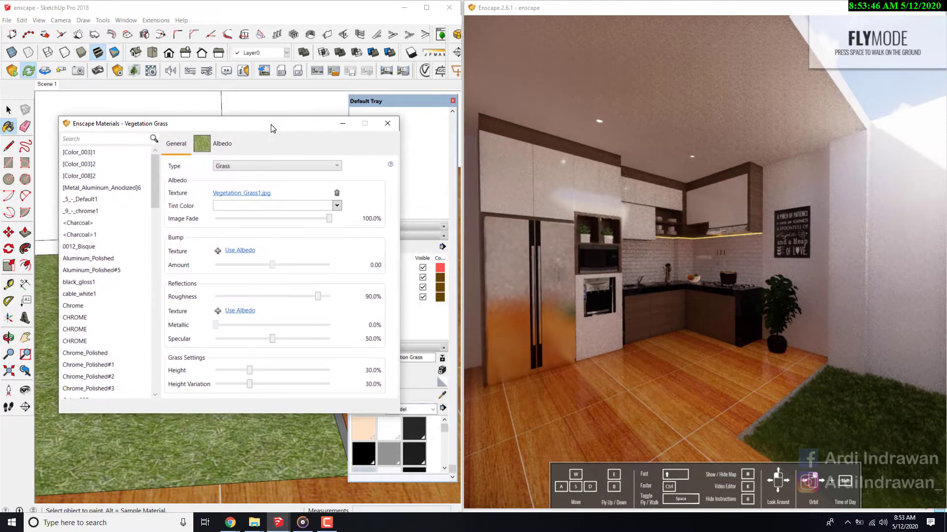
click(279, 173)
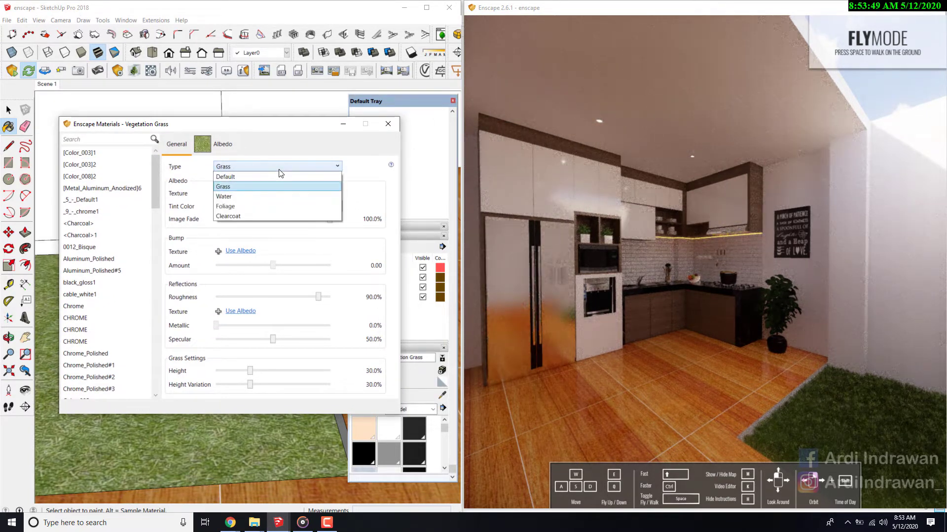
click(256, 199)
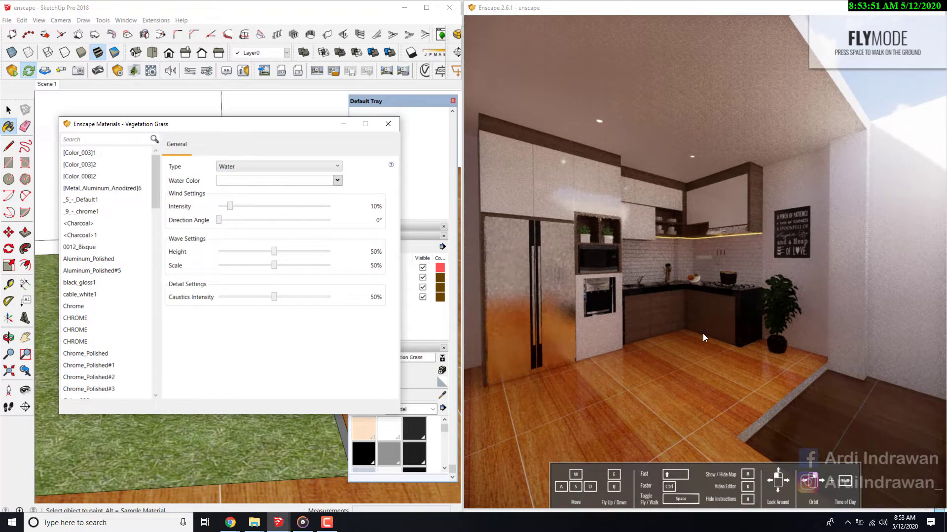
mouse_move(704, 334)
mouse_down()
mouse_move(744, 329)
mouse_move(691, 305)
mouse_up()
key(w)
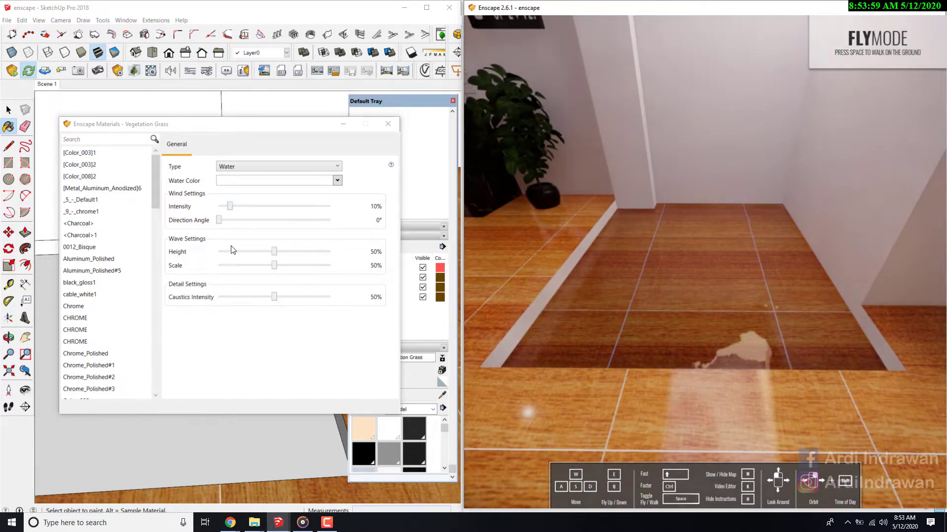
drag(274, 252, 301, 253)
- Change the Vegetation Grass material's type to Foliage and give it a plain green color
click(259, 167)
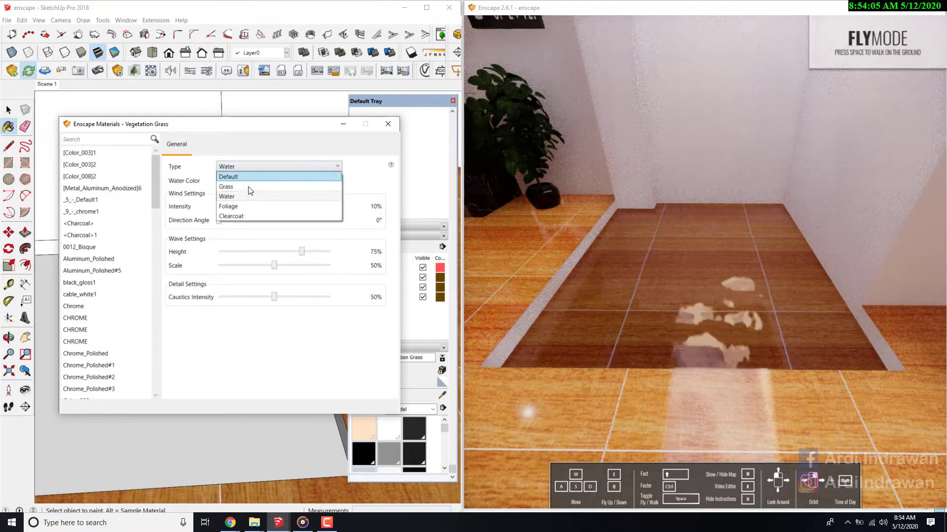
click(241, 207)
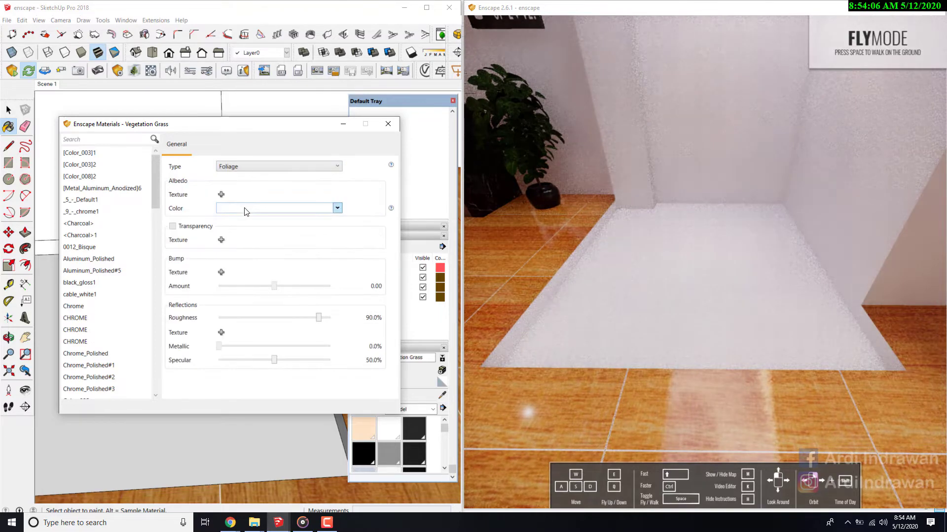
click(774, 305)
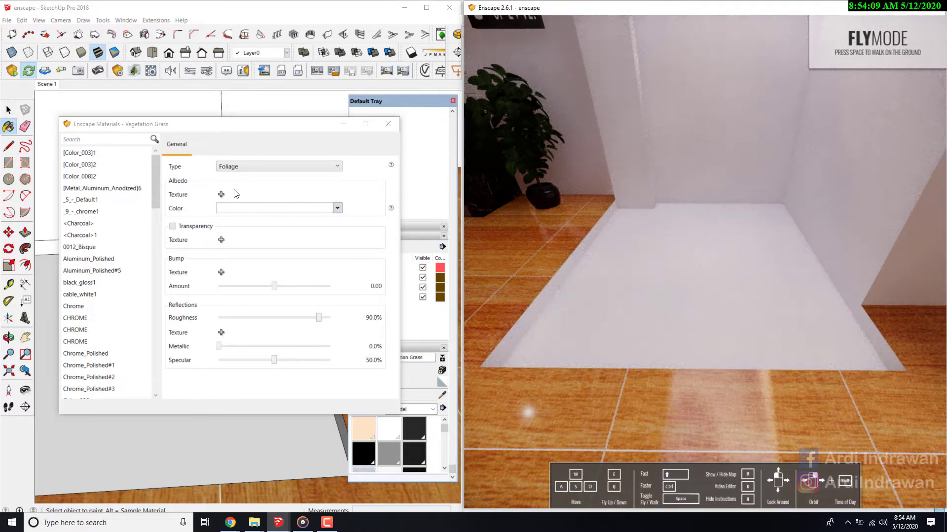
click(253, 211)
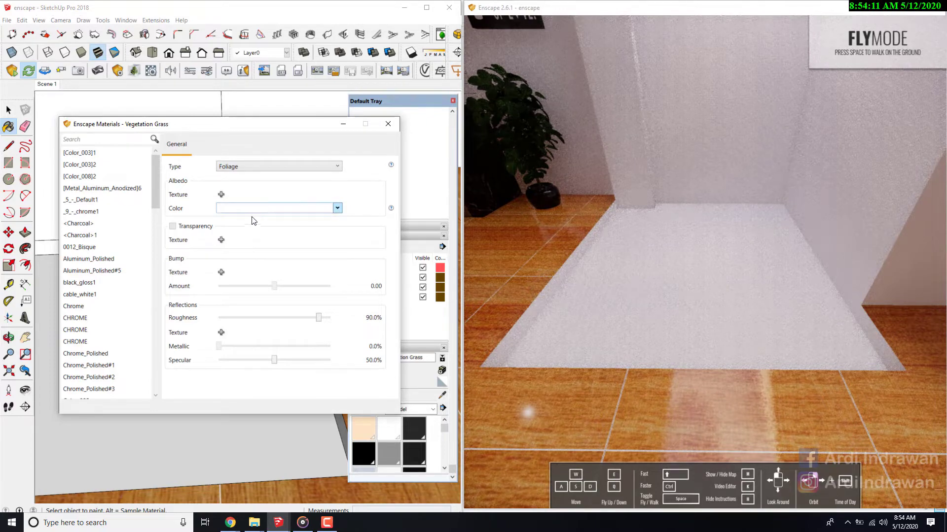
click(337, 208)
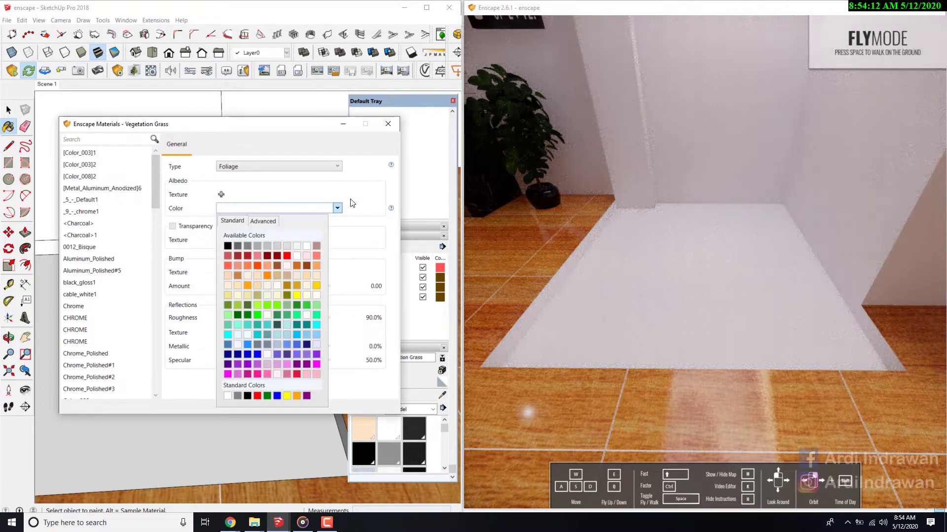
click(299, 304)
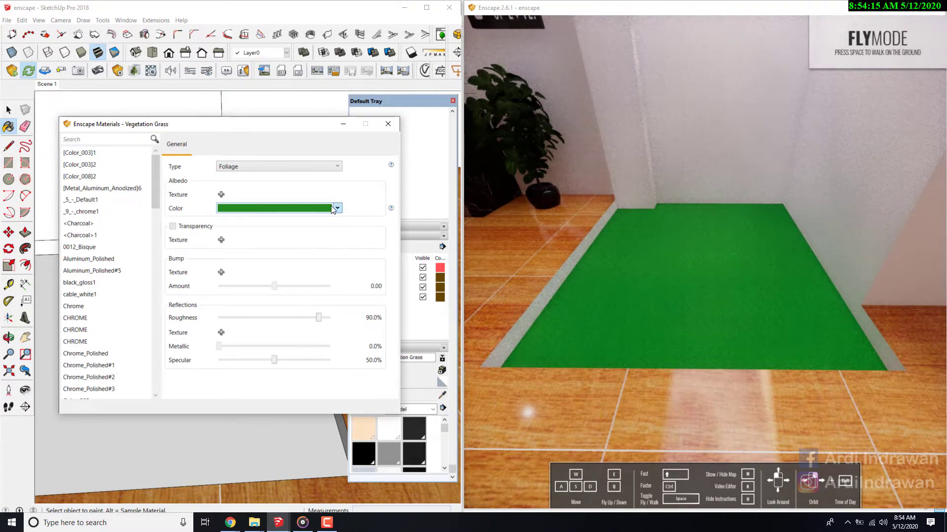
- Try the Clearcoat type on the Vegetation Grass material and return its type to Grass
click(303, 166)
click(286, 216)
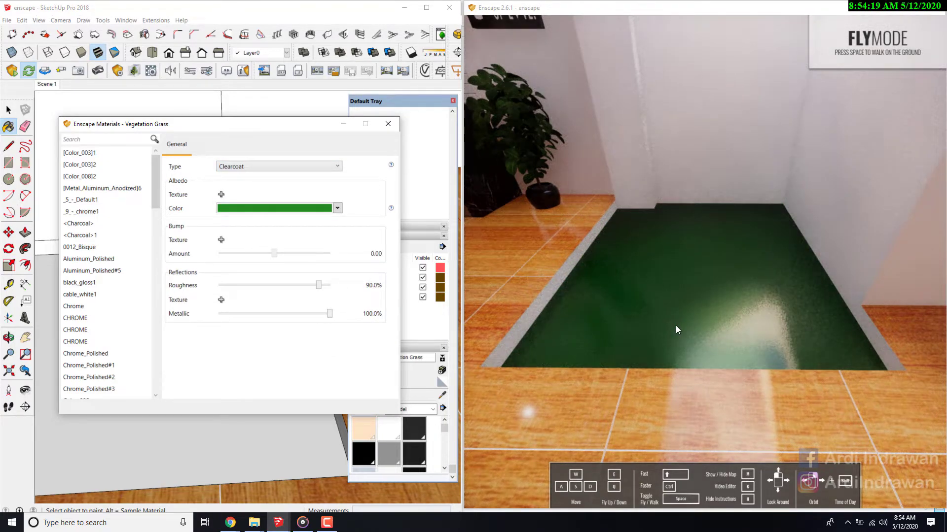
click(262, 166)
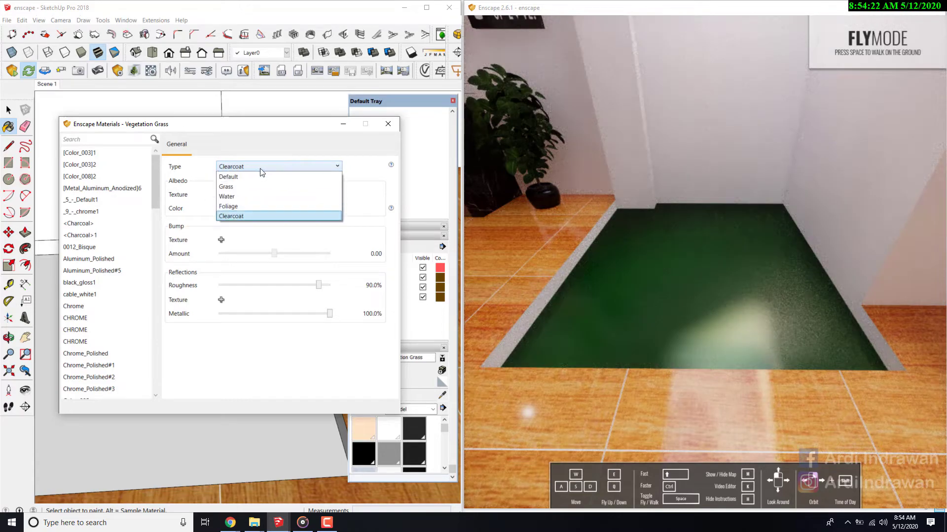
click(240, 187)
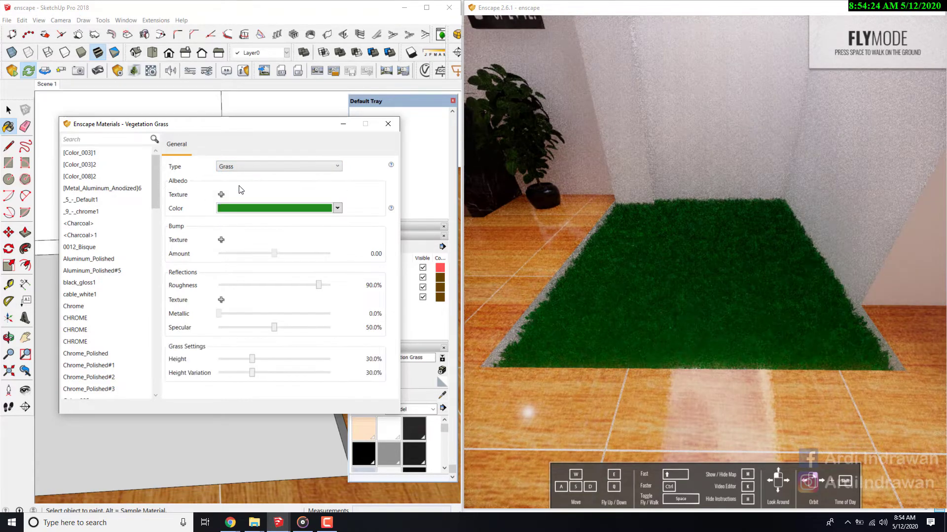
- View the advanced color settings of the Vegetation Grass material and close the Enscape material editor
click(338, 208)
click(338, 208)
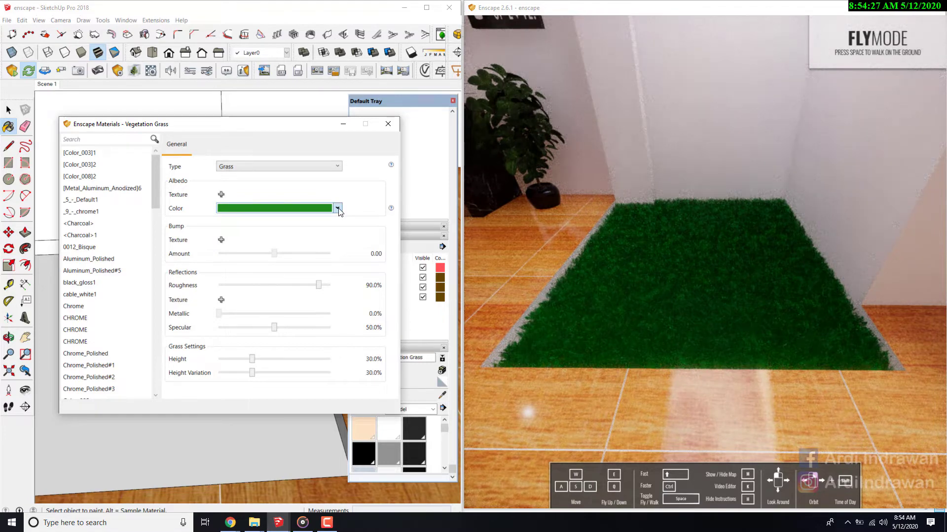
click(338, 209)
click(259, 222)
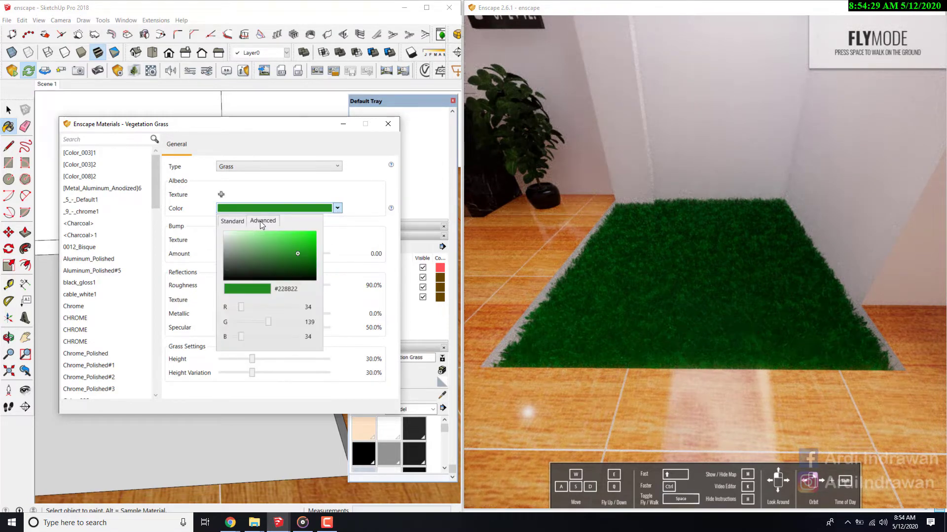
click(352, 201)
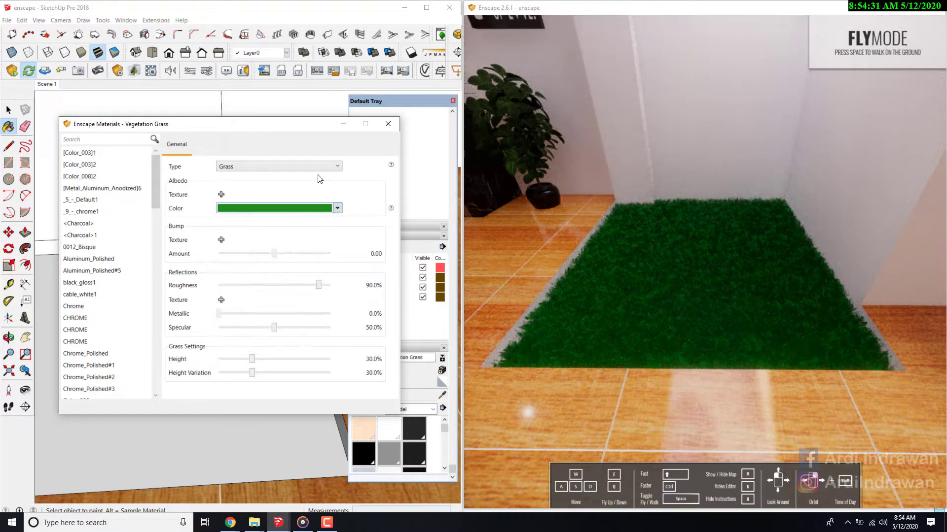
click(388, 124)
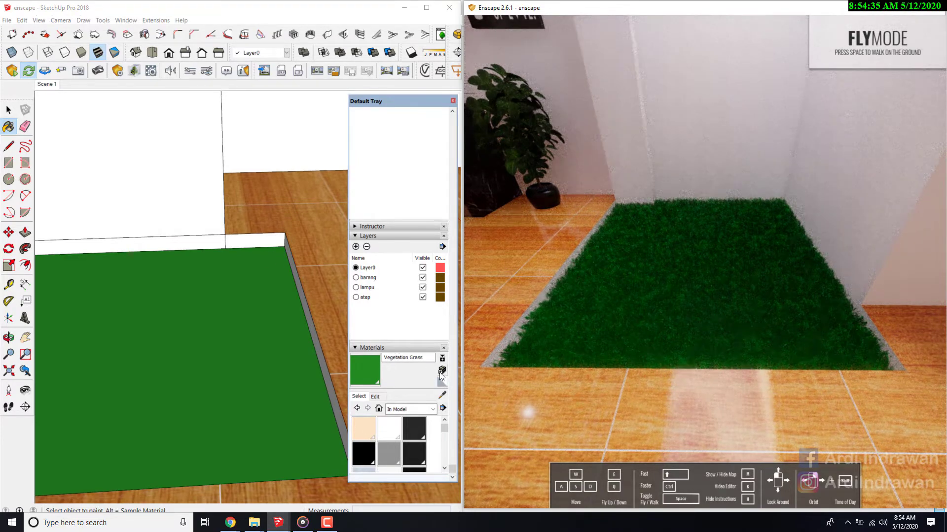
- Paint the green ground surface with Vegetation Grass Artificial from the Landscaping, Fencing and Vegetation materials
click(433, 409)
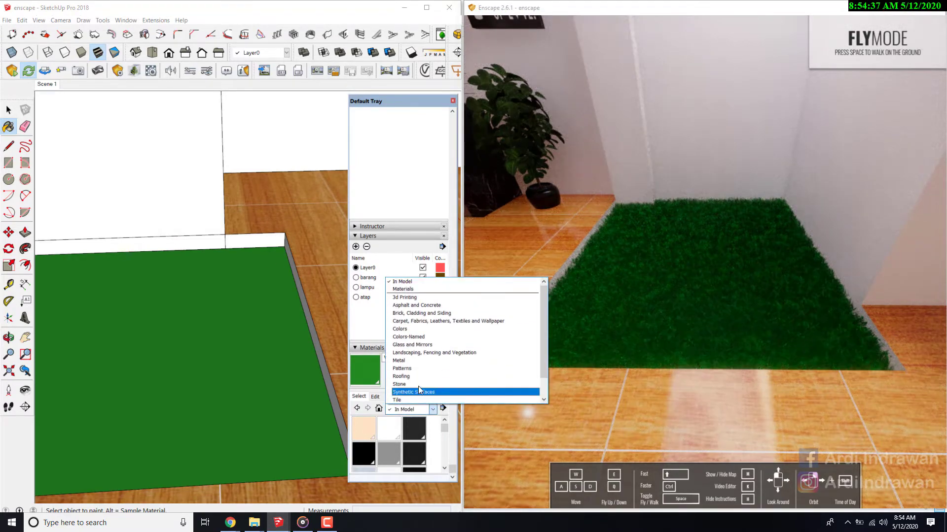
click(429, 354)
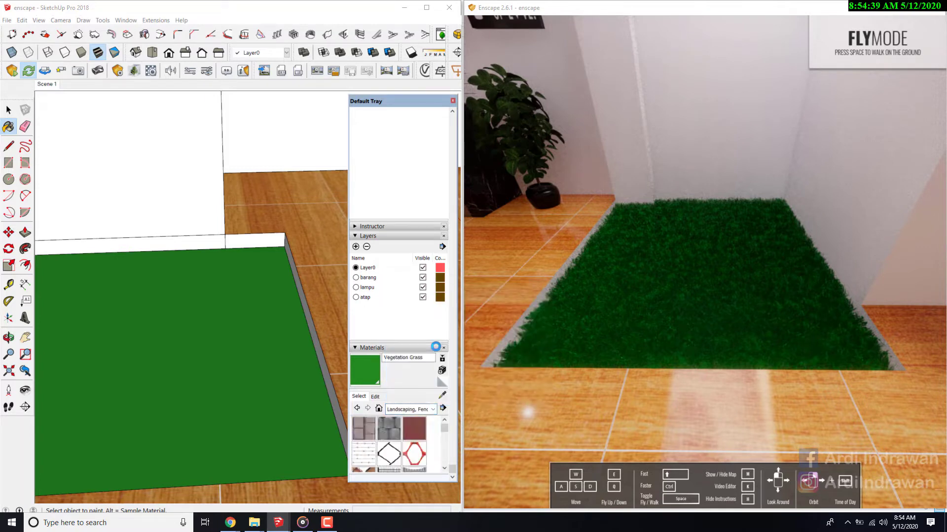
scroll(398, 426, down, 5)
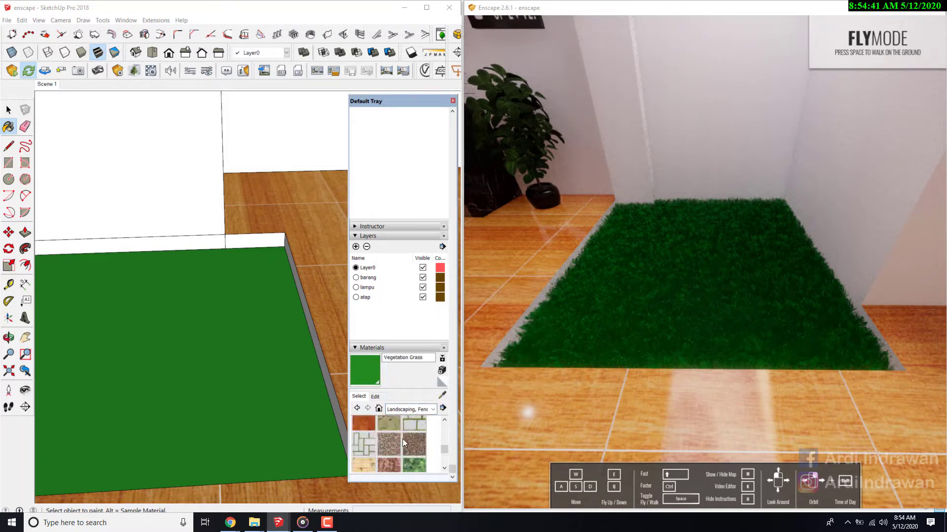
scroll(402, 439, down, 2)
click(372, 448)
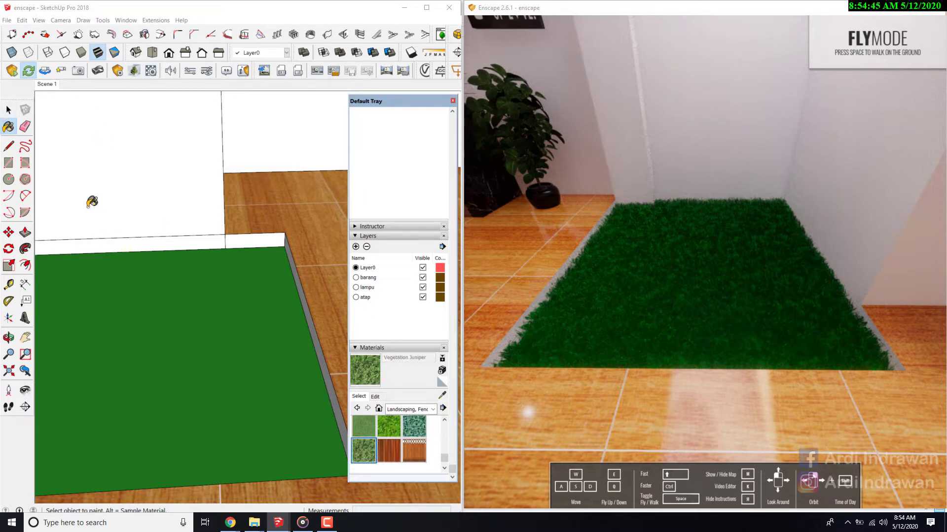
click(364, 427)
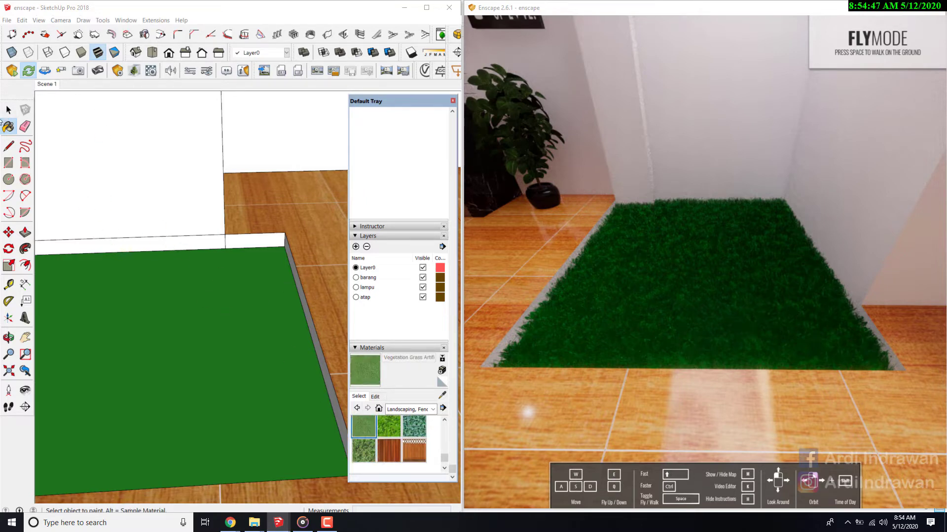
click(9, 110)
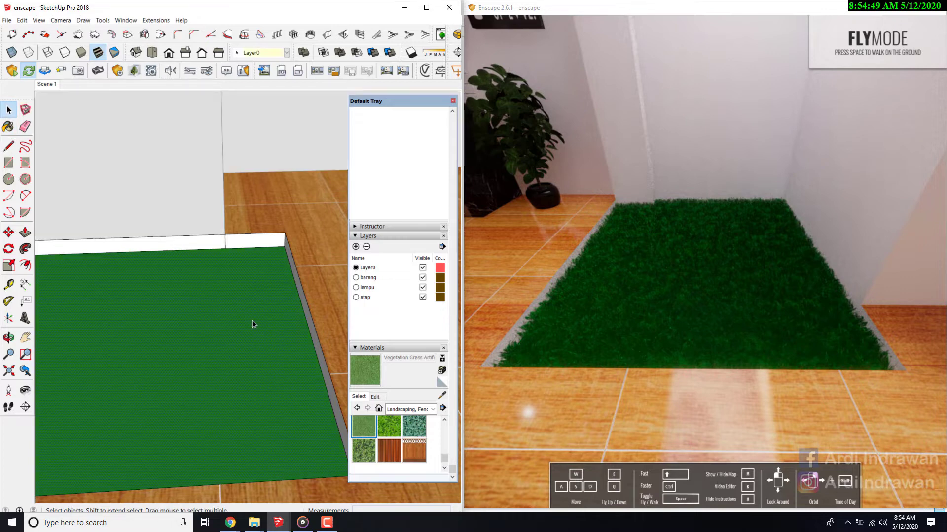
click(374, 377)
click(245, 364)
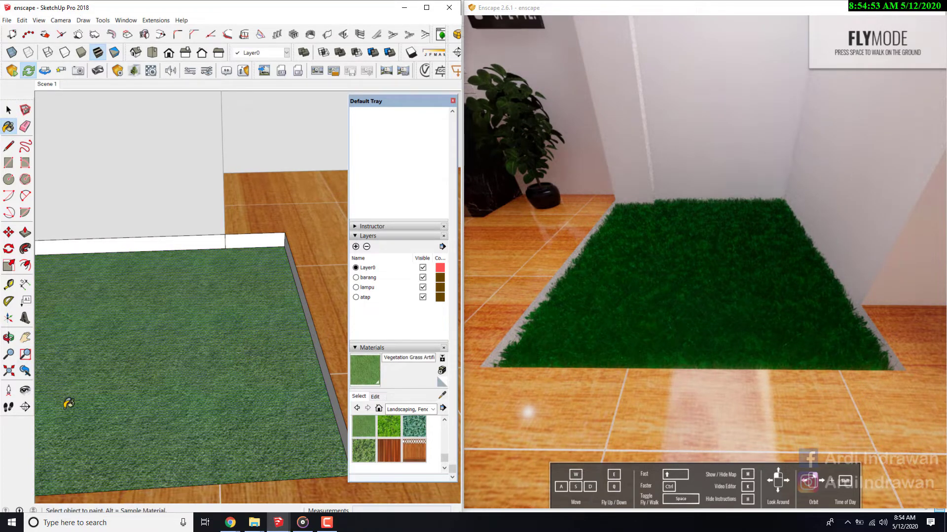
- Align the Enscape view with the SketchUp camera and inspect the repainted grass patch up close
click(613, 292)
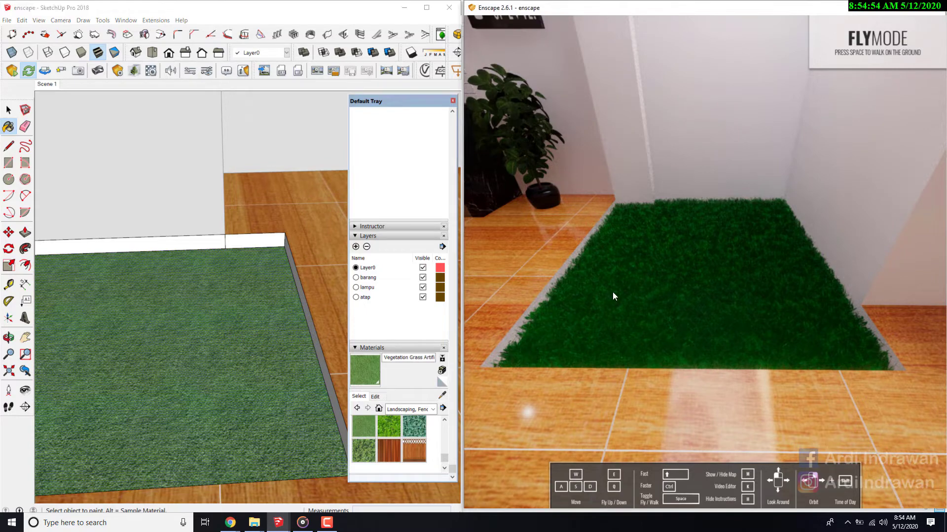
click(34, 73)
click(45, 72)
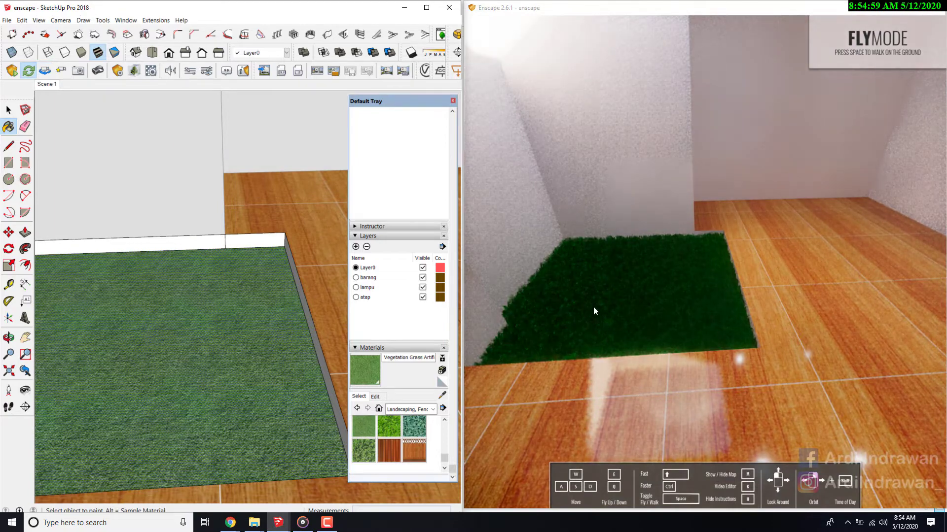
scroll(665, 293, up, 5)
right_drag(665, 294, 592, 295)
scroll(622, 272, down, 5)
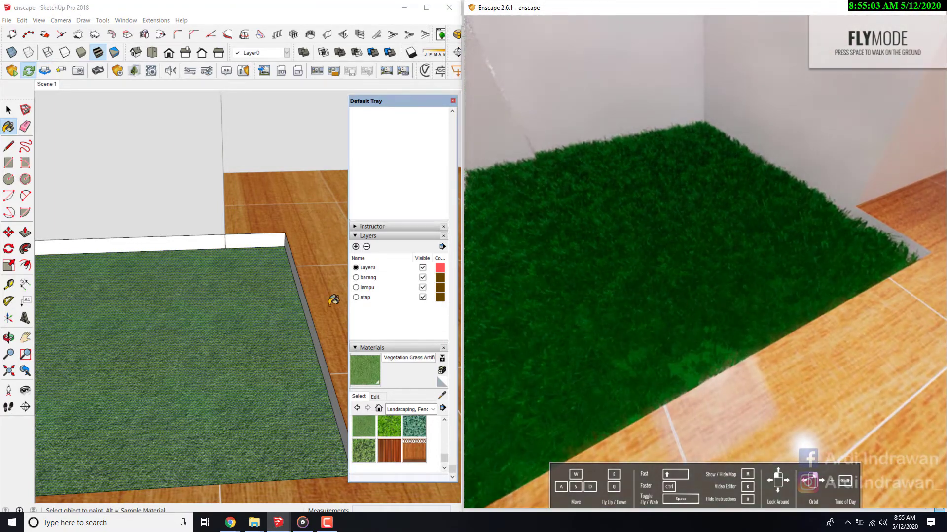
- Set the Vegetation Grass Artificial material's Enscape type to Grass and sample that material from the grass surface
click(155, 69)
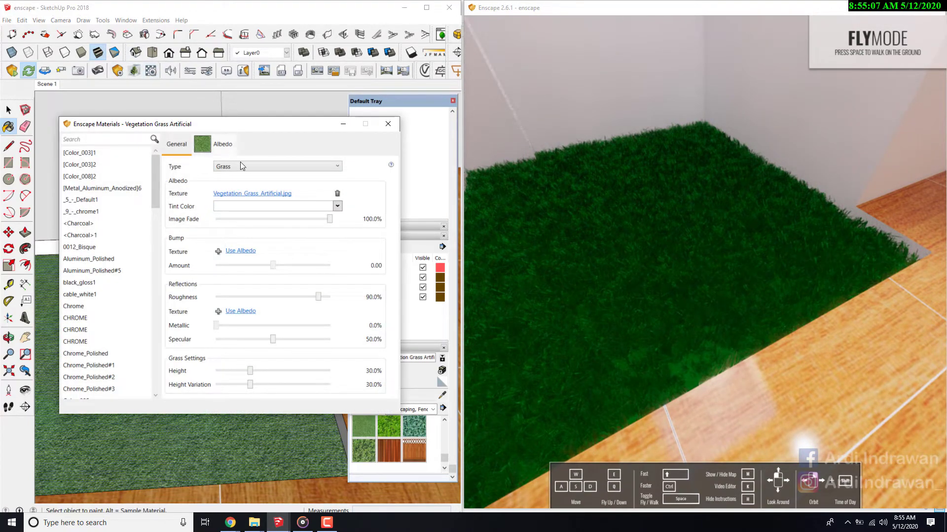
click(266, 171)
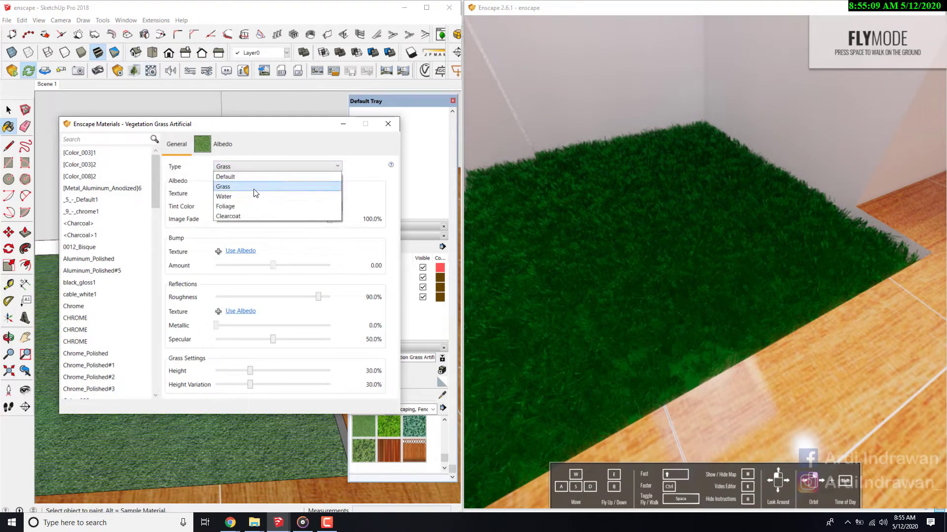
click(256, 184)
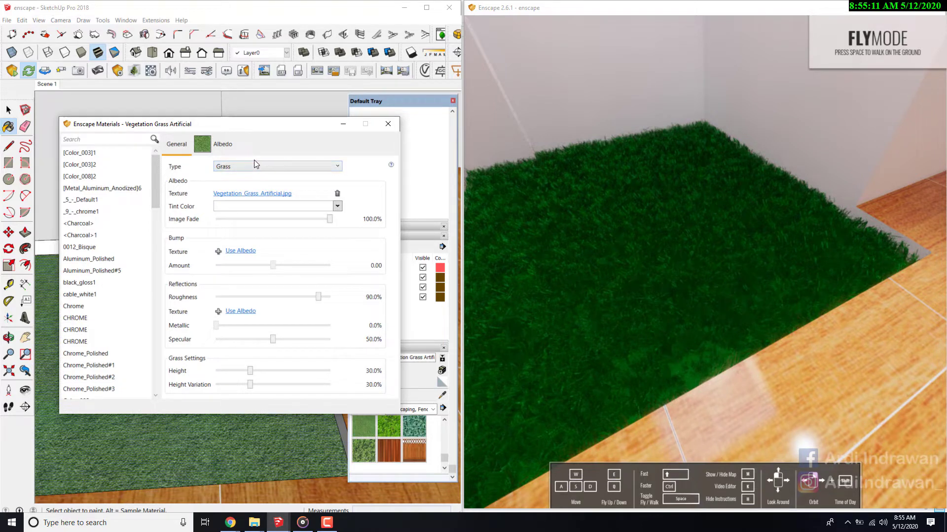
click(430, 376)
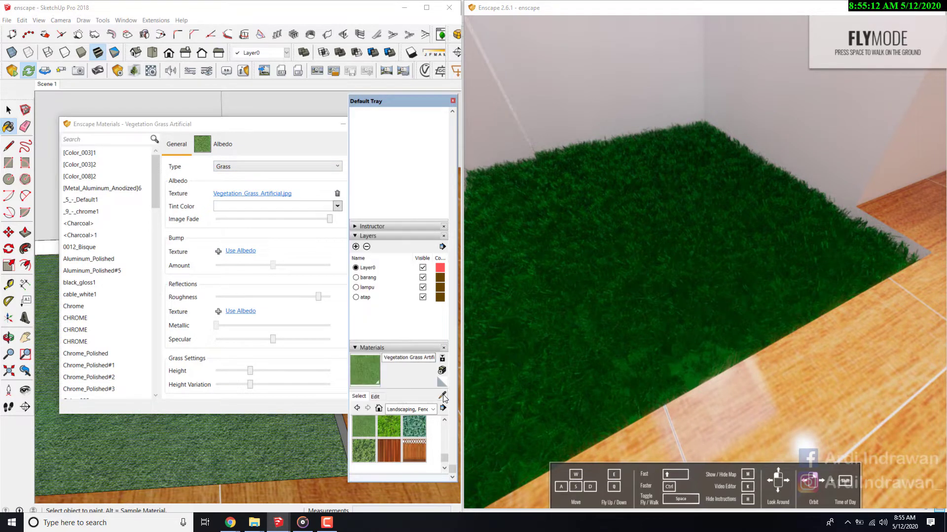
click(294, 426)
- Navigate the Enscape view back to the whole kitchen to check how the grass looks beside the wooden floor
drag(629, 277, 520, 241)
drag(690, 301, 690, 247)
key(w)
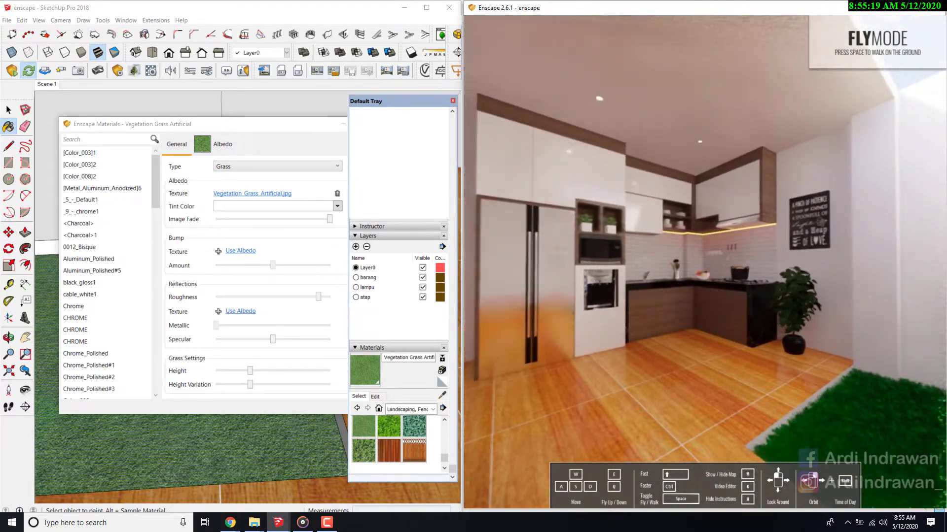
key(s)
drag(789, 305, 816, 365)
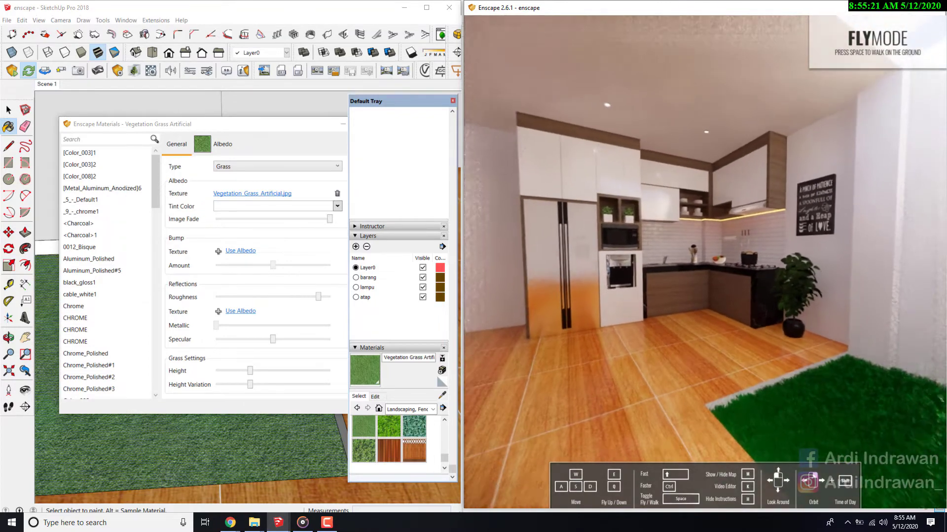
- Restart Enscape, closing its old window and clearing the Default Tray and material editor from the maximized SketchUp window
click(933, 12)
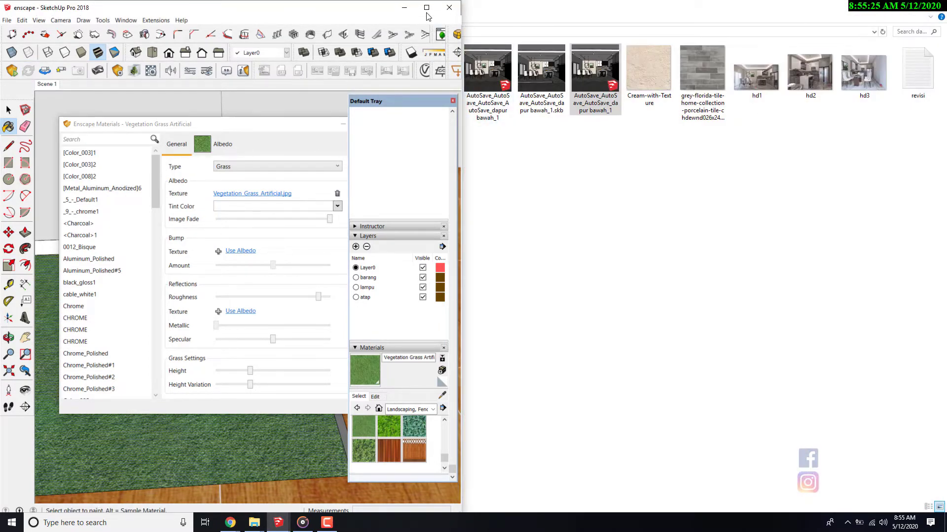
click(427, 11)
click(454, 100)
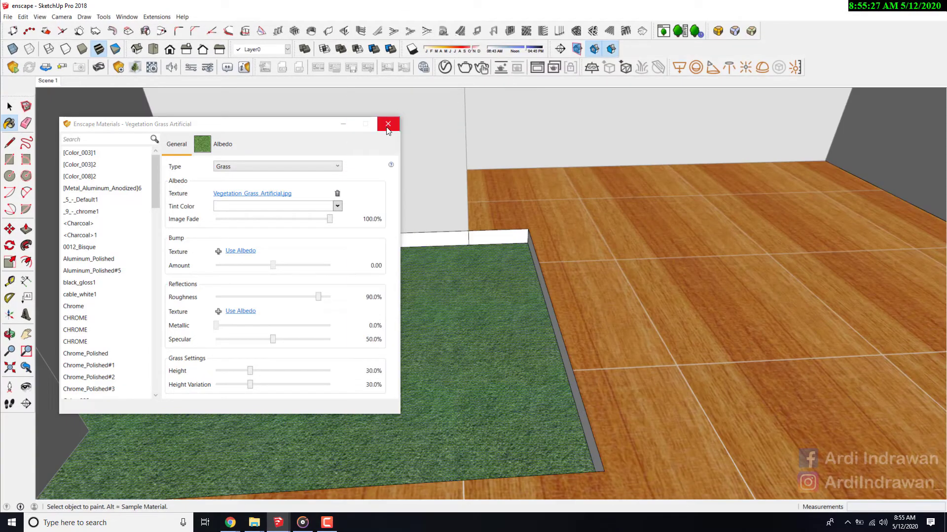
click(393, 121)
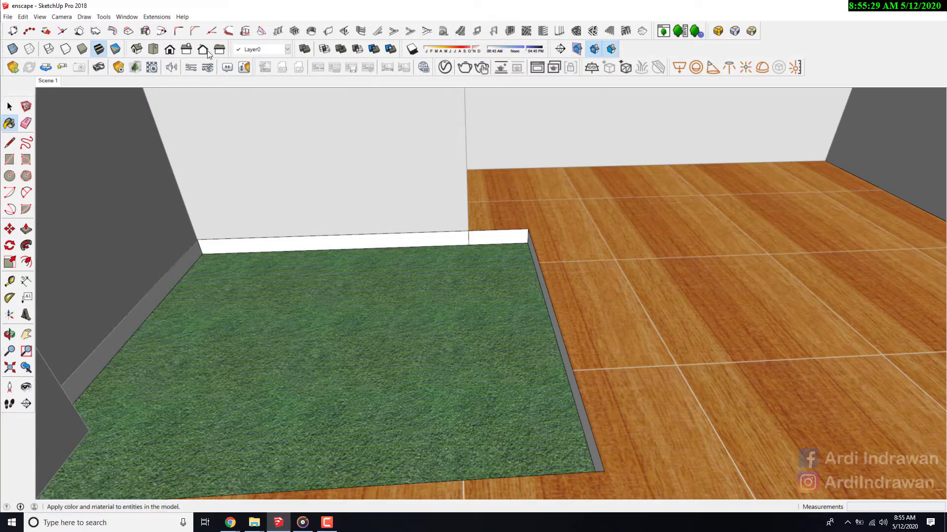
click(13, 67)
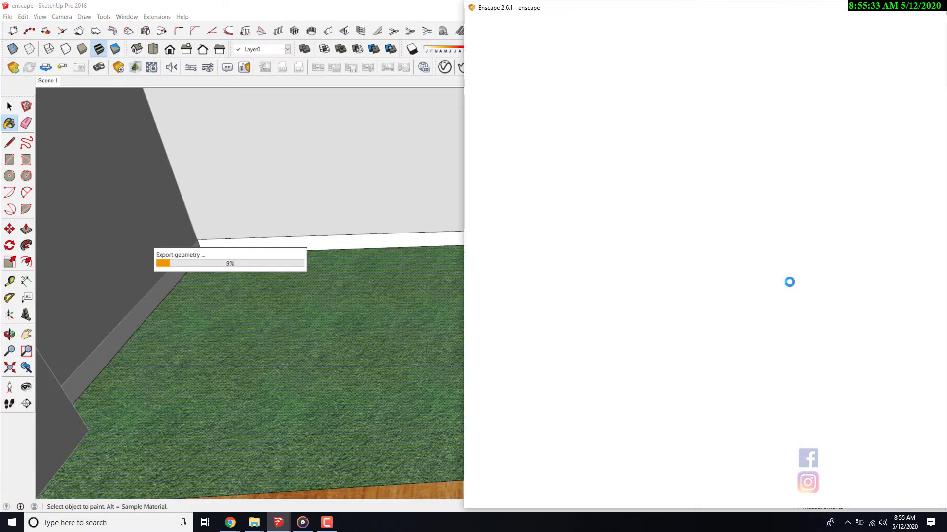
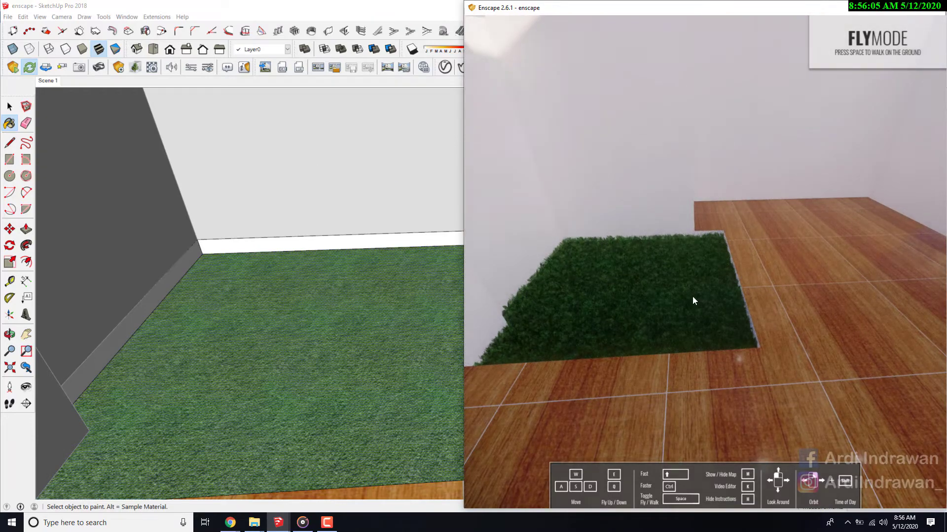
- Repaint the grass patch beside the wooden floor with the Vegetation Grass material from the landscaping collection
drag(692, 297, 516, 305)
key(w)
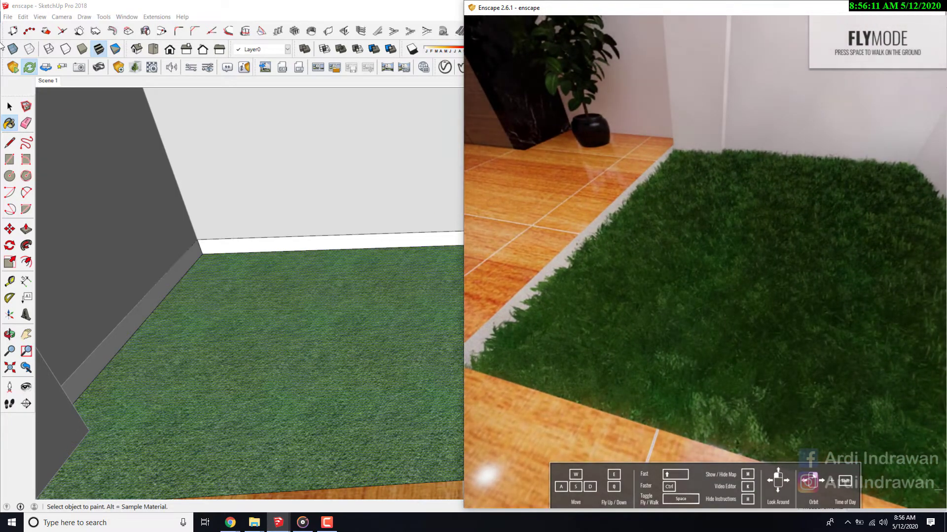
click(9, 126)
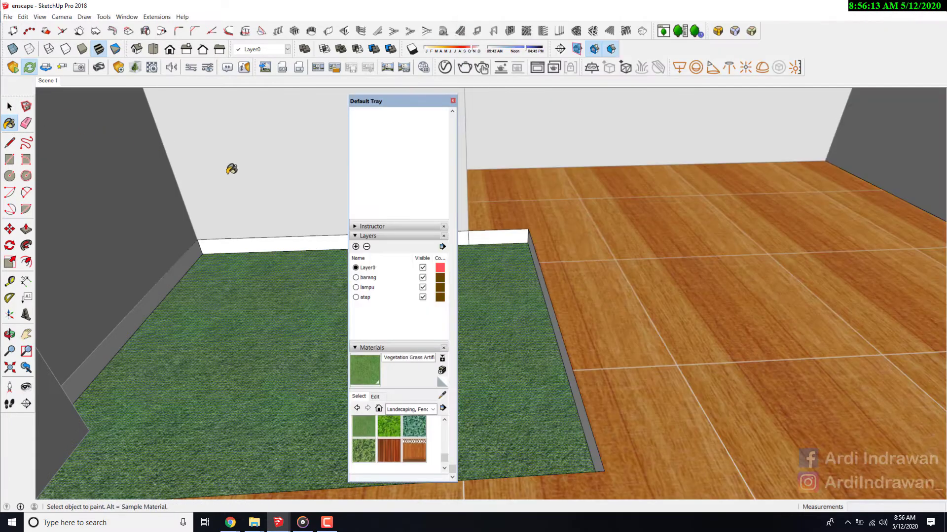
scroll(396, 428, up, 3)
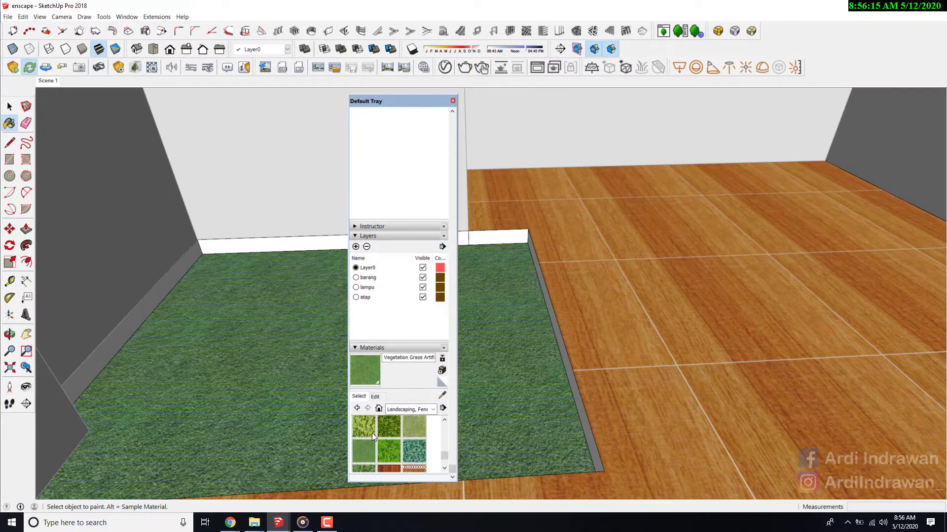
scroll(400, 436, down, 3)
click(414, 426)
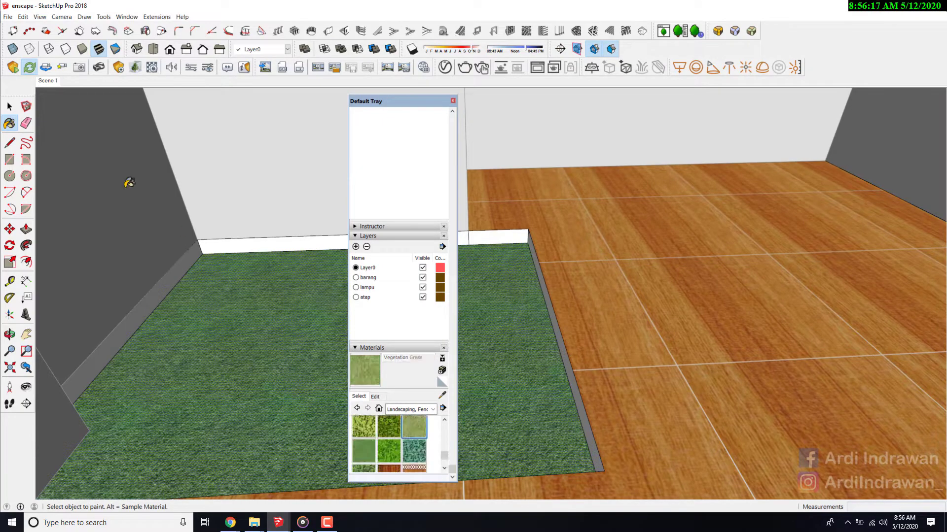
click(10, 106)
click(219, 369)
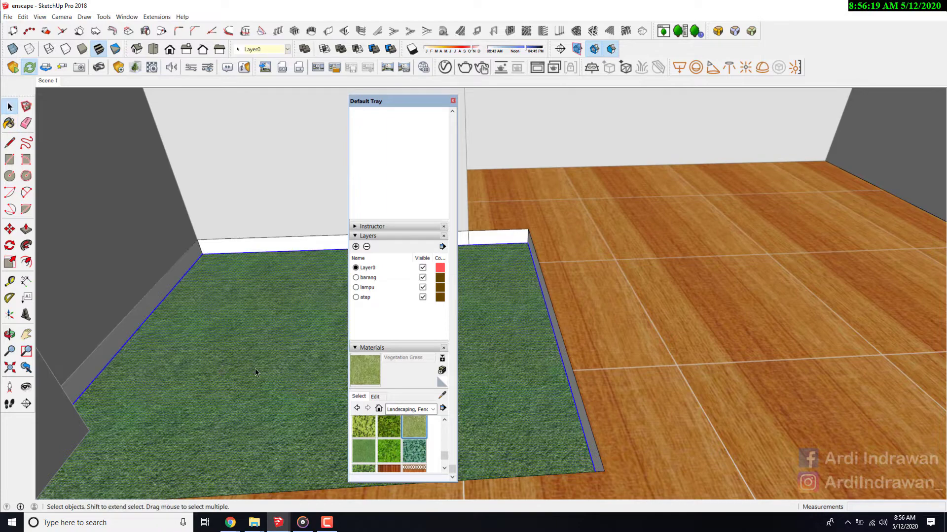
click(260, 340)
click(361, 370)
click(302, 366)
- Check the grass patch in the Enscape window and turn on synchronization of the SketchUp view to Enscape
mouse_move(279, 521)
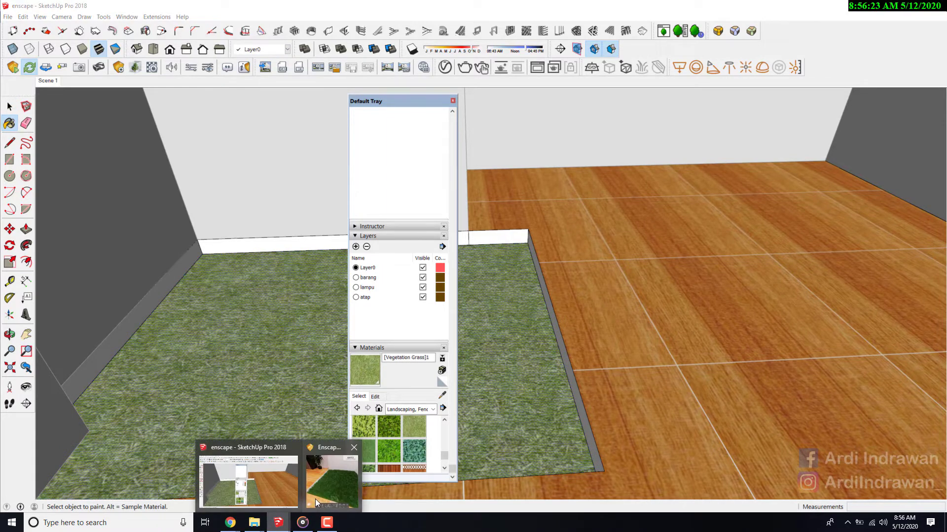
click(316, 499)
drag(725, 299, 689, 294)
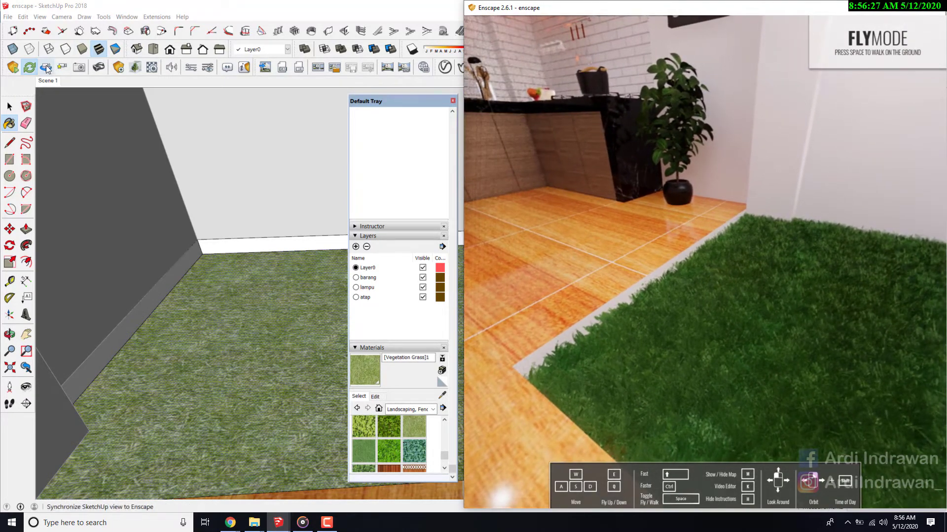
click(46, 68)
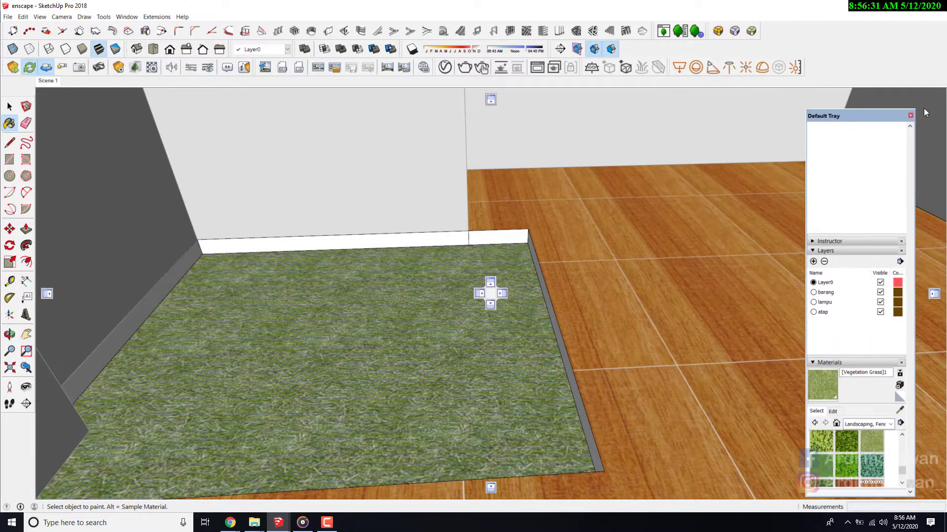
- Restart Enscape, closing its old window, the Default Tray and the file browser, with SketchUp snapped to half the screen
click(889, 9)
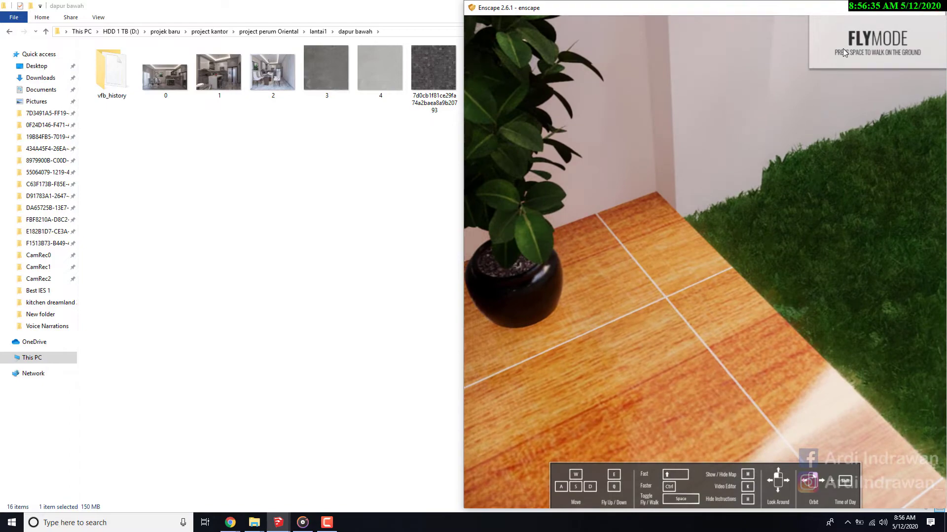
click(890, 8)
click(279, 523)
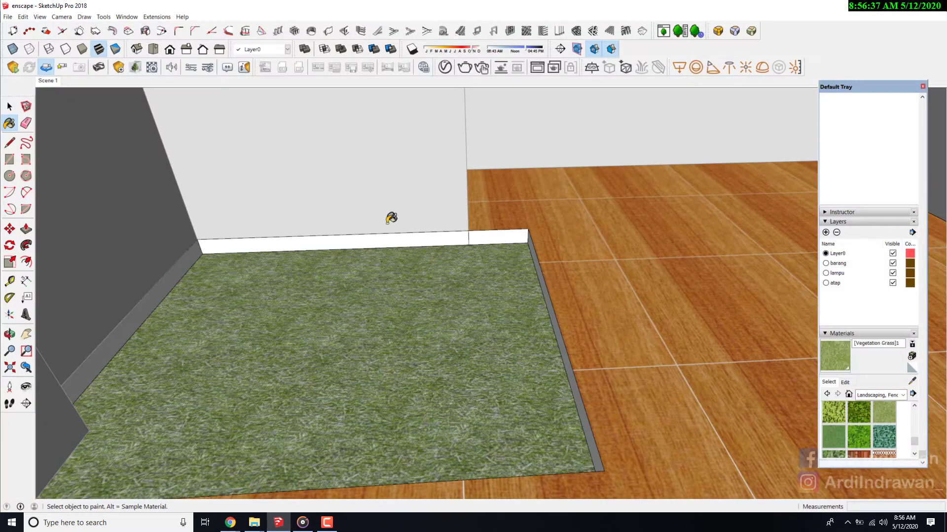
click(923, 86)
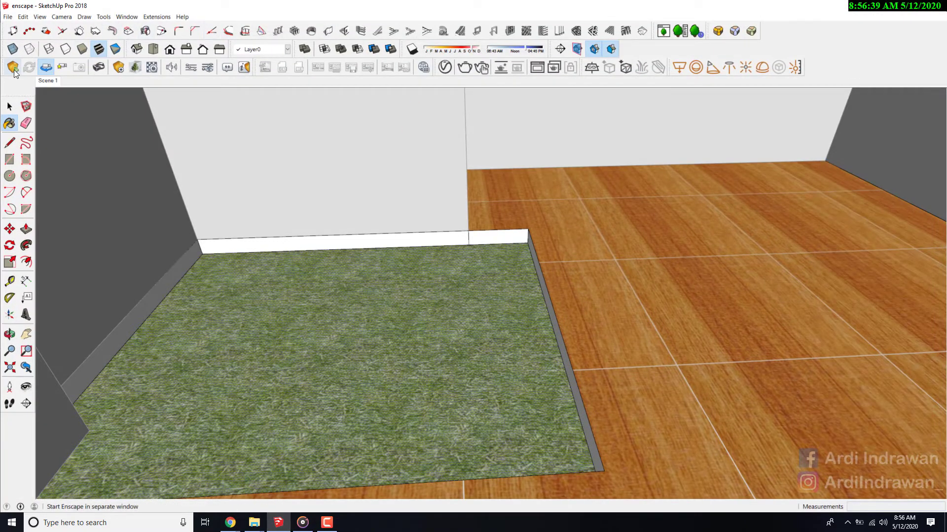
key(alt+Tab)
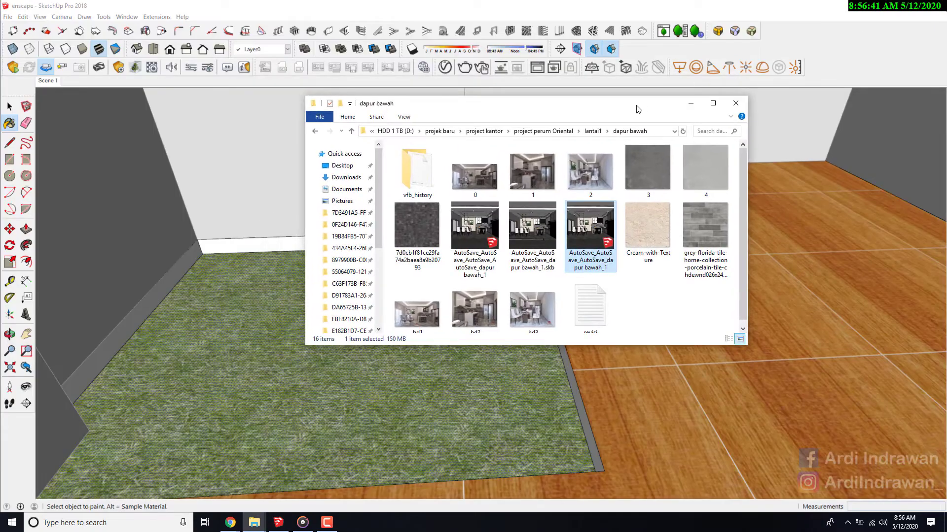
click(735, 103)
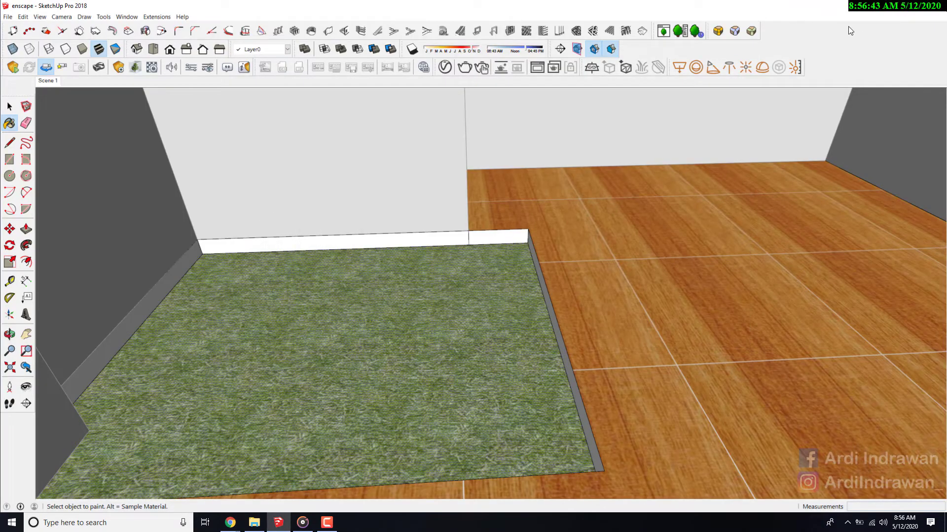
key(super+Left)
click(10, 72)
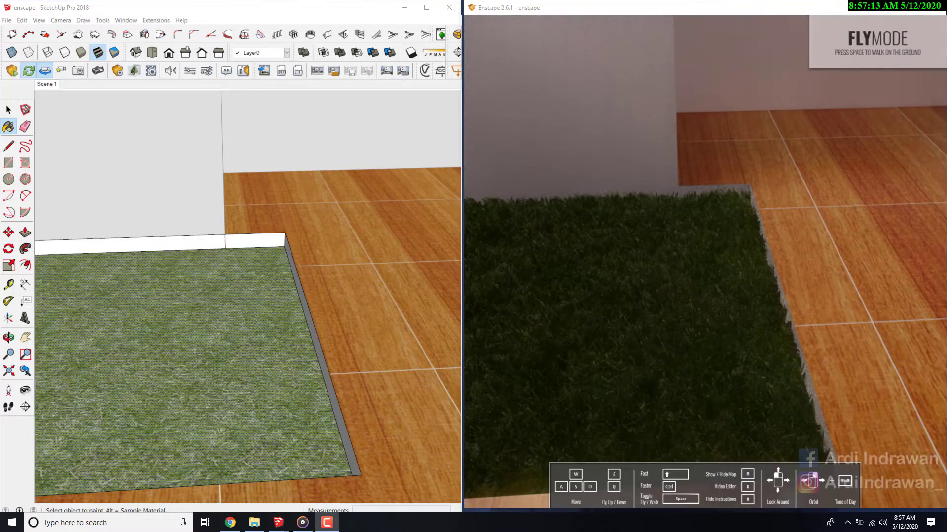
- Open the Enscape settings of the Vegetation Grass material and set grass height to 0% and height variation to 16.5%
drag(598, 291, 592, 217)
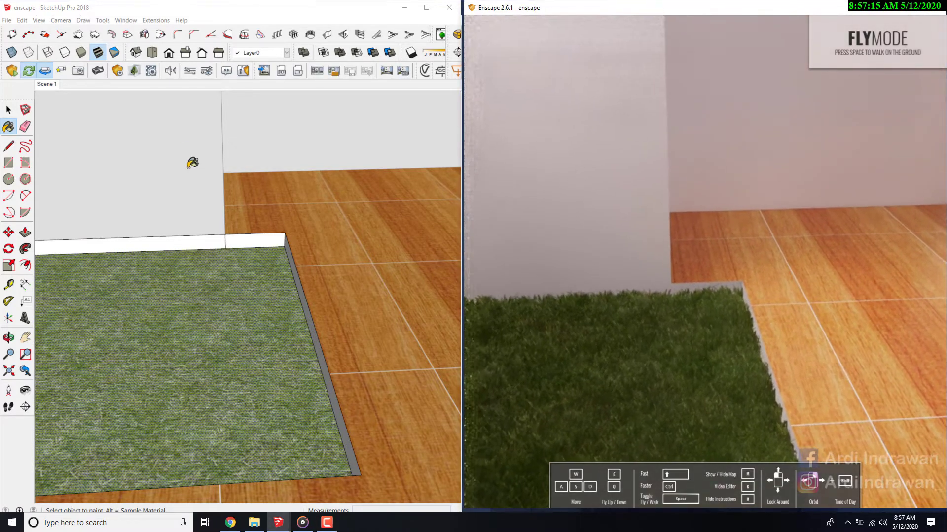
click(149, 72)
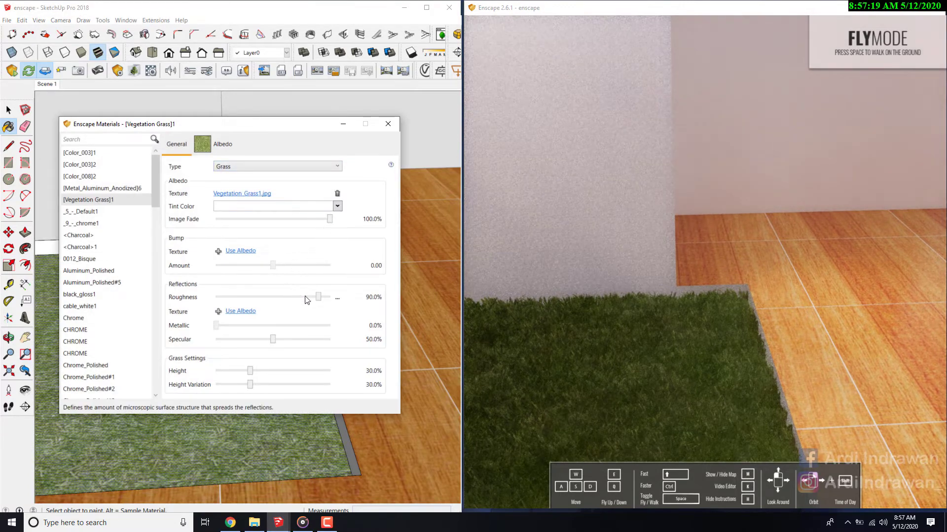
drag(250, 371, 211, 378)
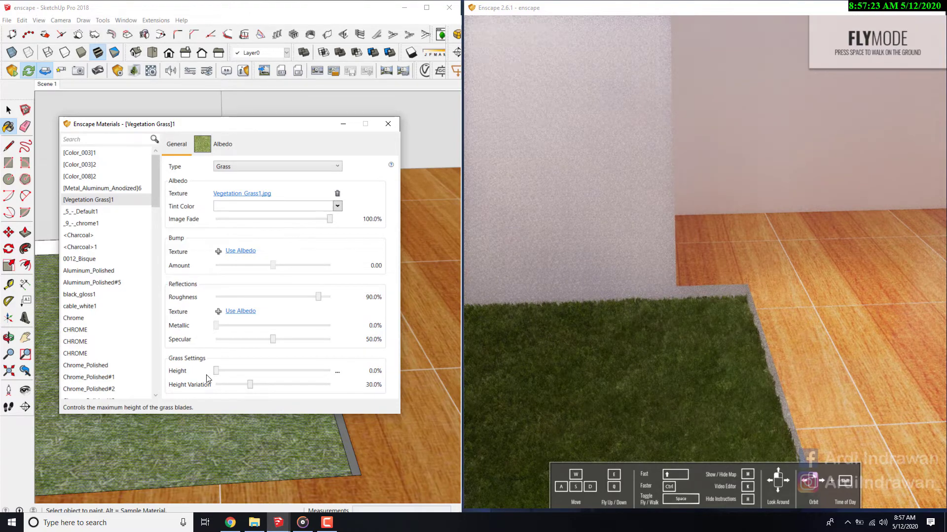
drag(246, 385, 233, 392)
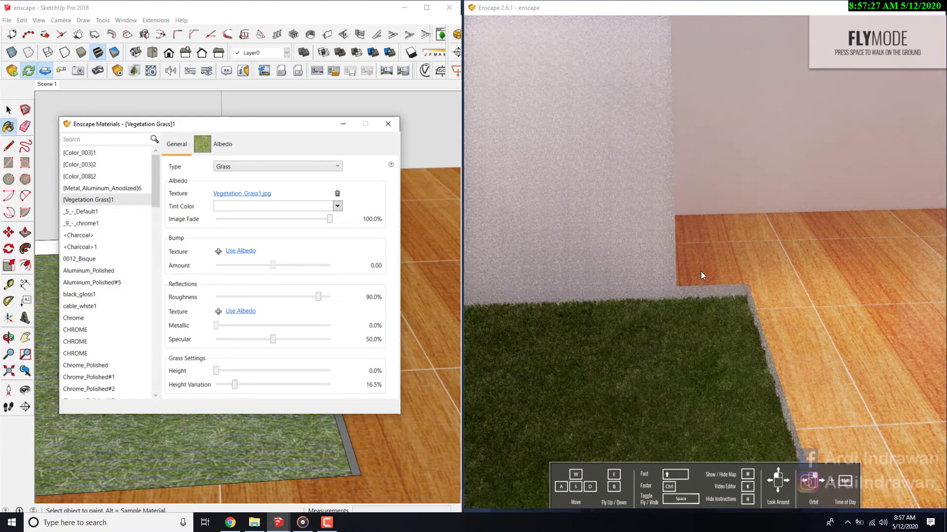
- Navigate the Enscape view around the room to examine the shortened grass beside the kitchen floor
right_drag(700, 270, 599, 320)
mouse_move(690, 286)
mouse_down()
mouse_move(690, 237)
mouse_move(582, 241)
mouse_move(693, 281)
mouse_up()
scroll(693, 281, down, 3)
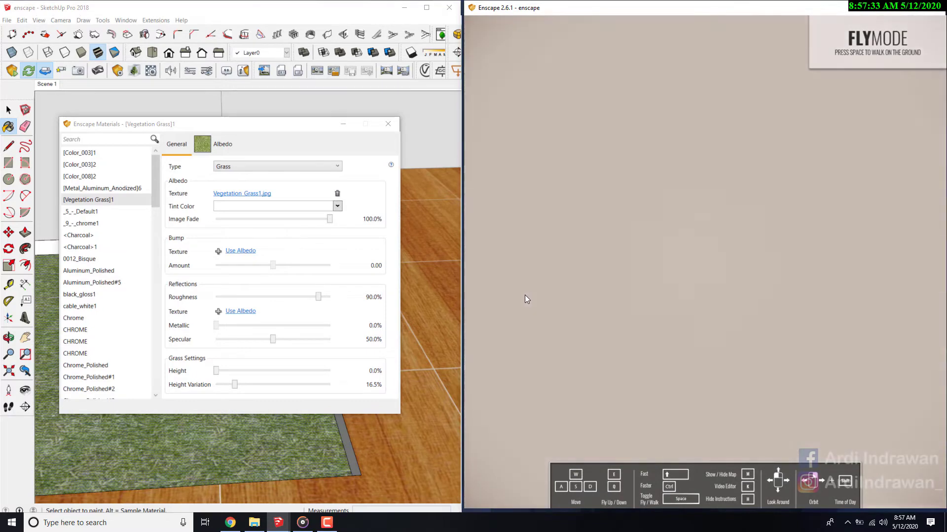
scroll(565, 295, up, 3)
right_drag(567, 294, 695, 256)
drag(695, 256, 720, 337)
key(s)
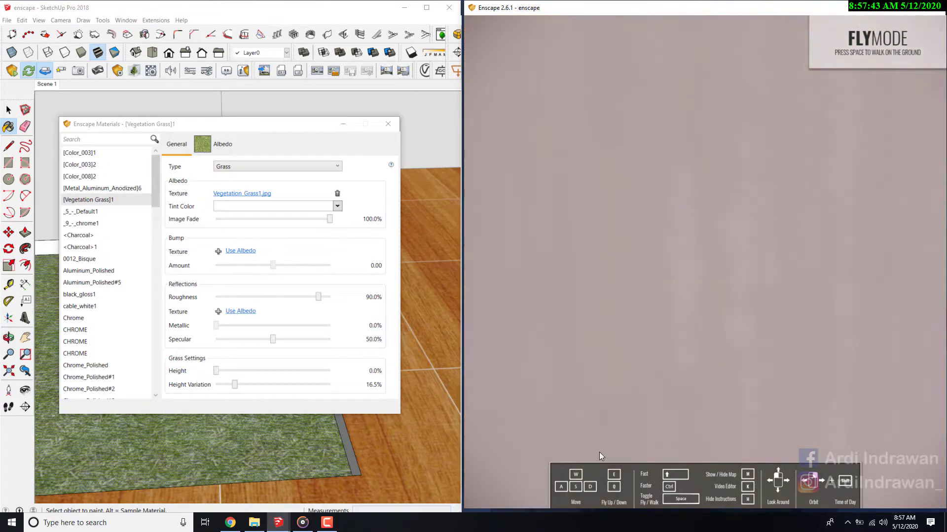
key(w)
drag(609, 365, 646, 397)
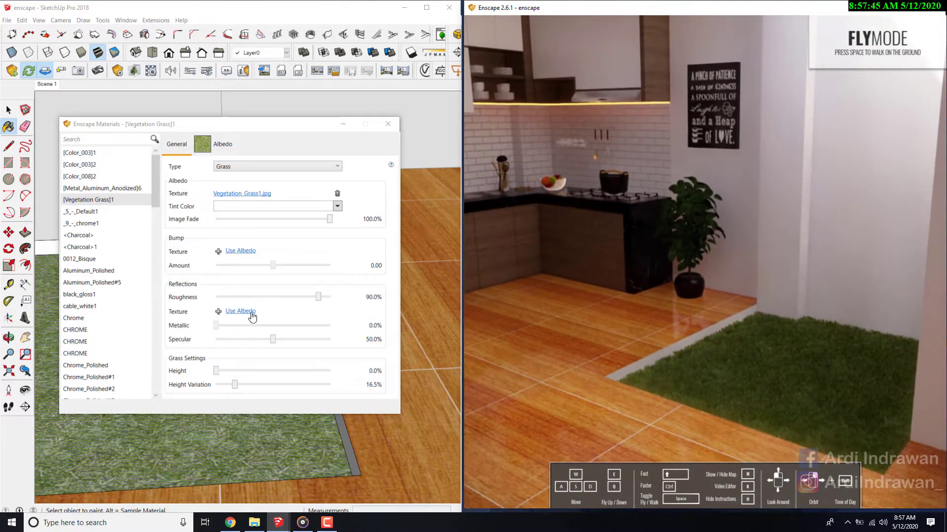
- Set the grass material's specular to 0% and its height variation to 0.9%, inspecting the grass up close
drag(273, 339, 233, 342)
key(w)
drag(701, 340, 730, 395)
key(w)
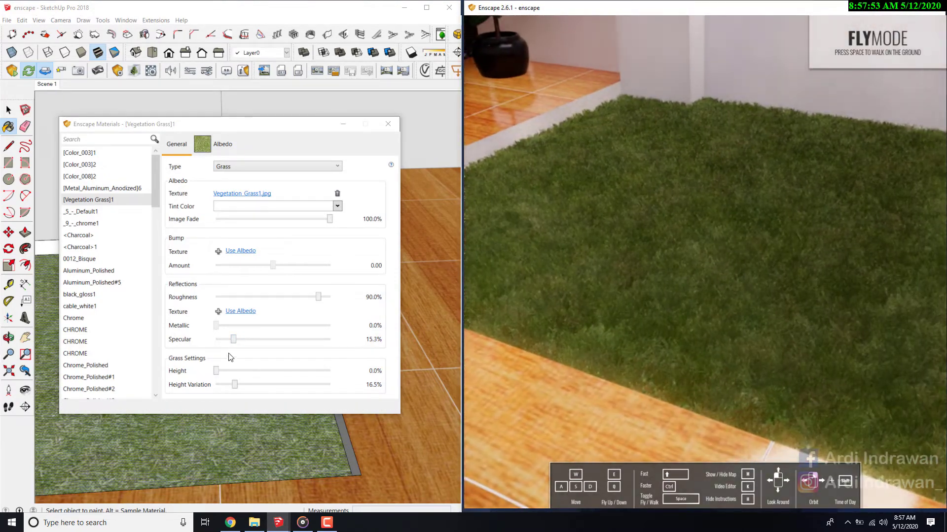
drag(232, 341, 212, 345)
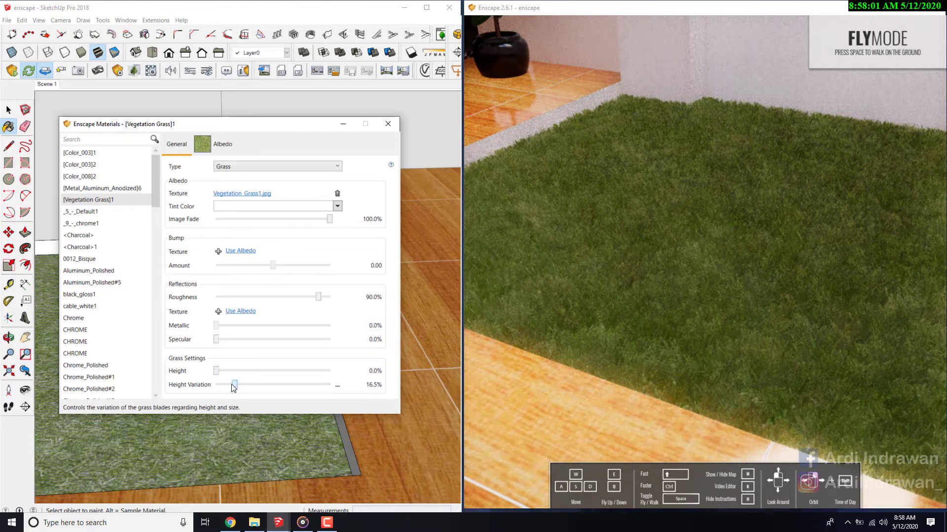
drag(234, 388, 217, 388)
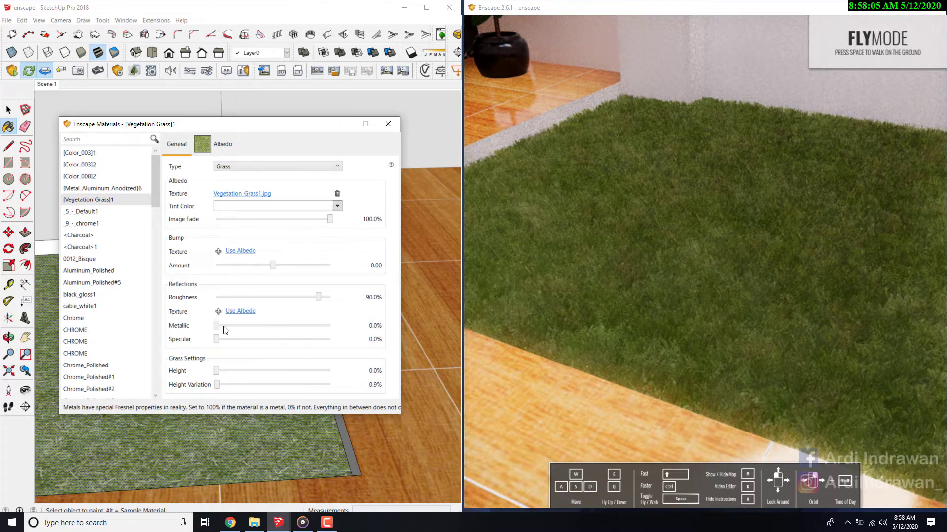
- Fine-tune the grass blades to a height of 5.5% and a height variation of 4.7%, keeping image fade at 100%
mouse_move(216, 371)
mouse_down()
mouse_move(288, 372)
mouse_move(218, 374)
mouse_move(216, 389)
mouse_move(313, 387)
mouse_move(225, 382)
mouse_up()
drag(329, 219, 348, 227)
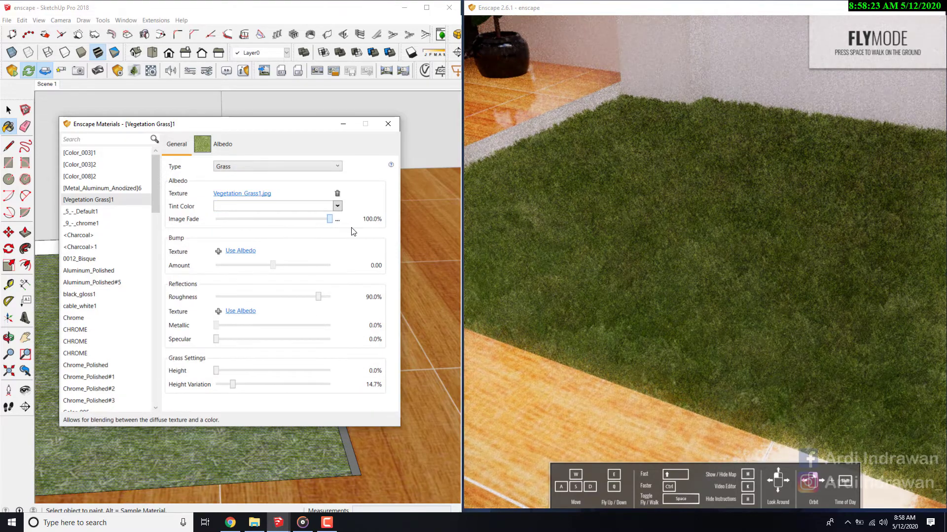
mouse_move(216, 371)
mouse_down()
mouse_move(323, 375)
mouse_move(222, 374)
mouse_up()
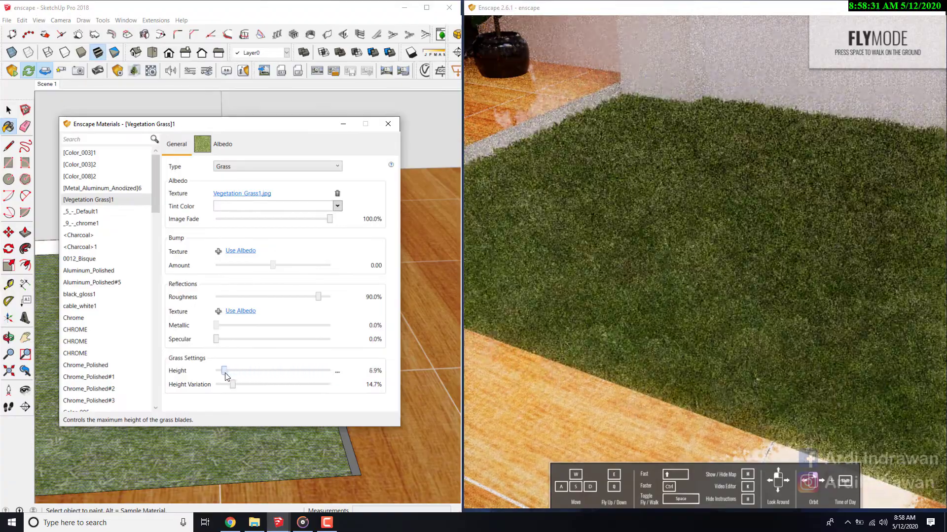
drag(741, 219, 721, 184)
drag(233, 385, 227, 388)
drag(679, 232, 656, 205)
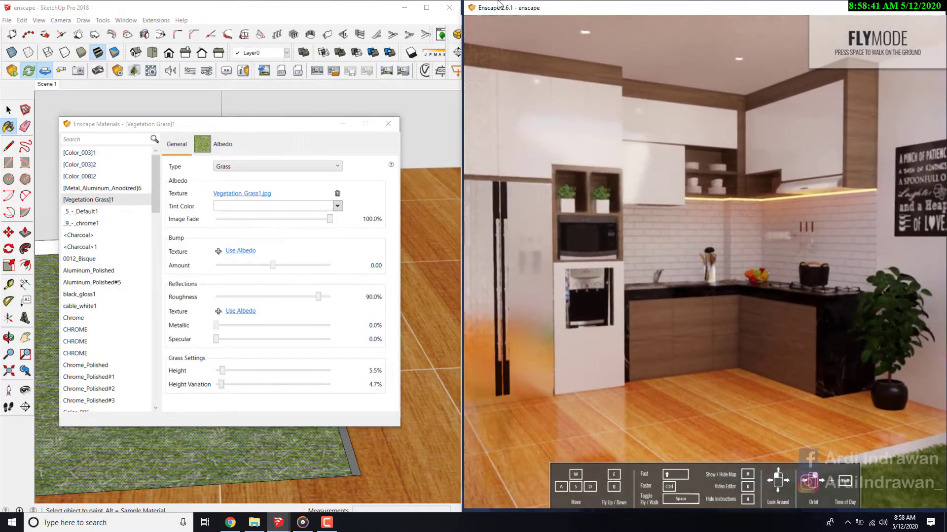
- Close the Enscape material editor and frame the kitchen cabinets and refrigerator in the Enscape view beside SketchUp
click(427, 9)
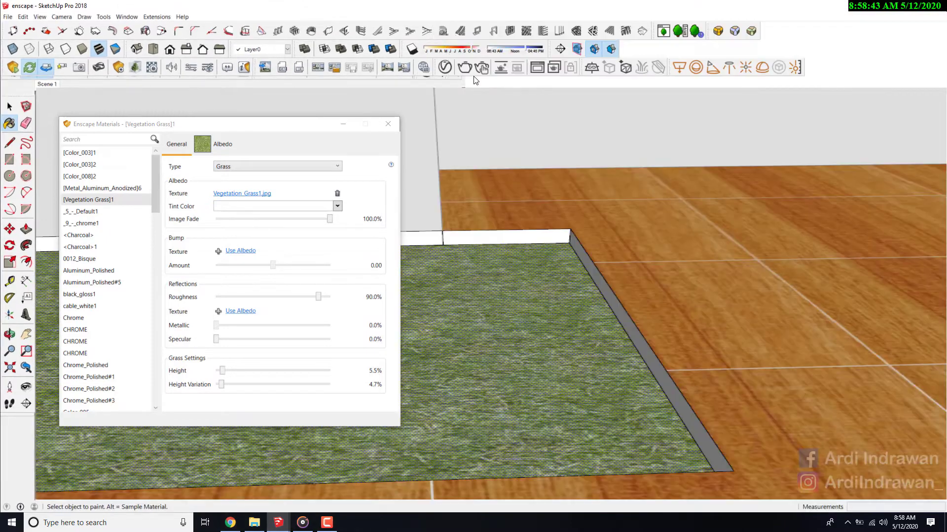
click(387, 125)
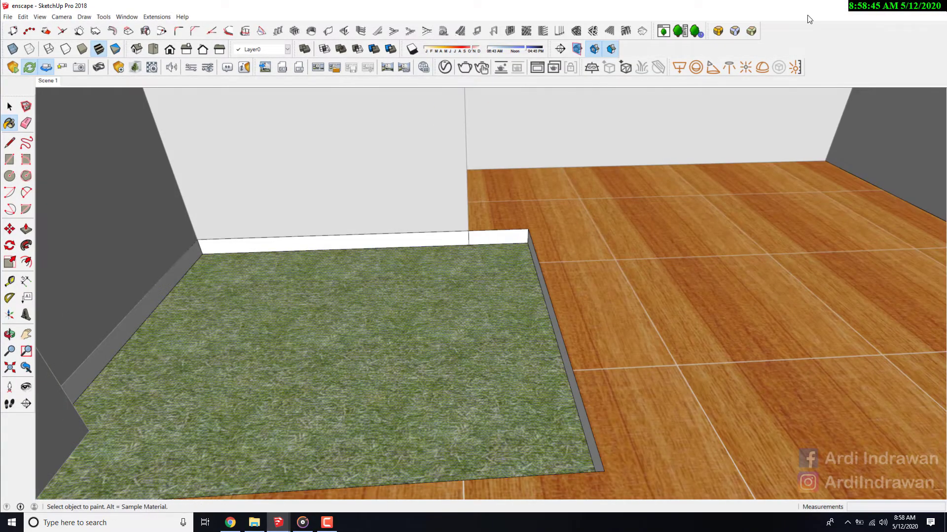
click(912, 6)
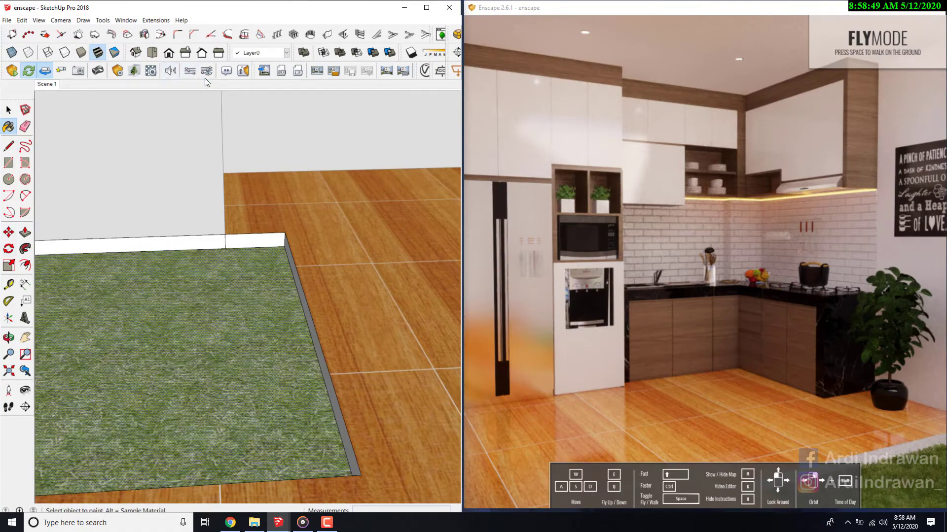
drag(670, 298, 848, 295)
drag(587, 266, 485, 267)
drag(557, 283, 592, 288)
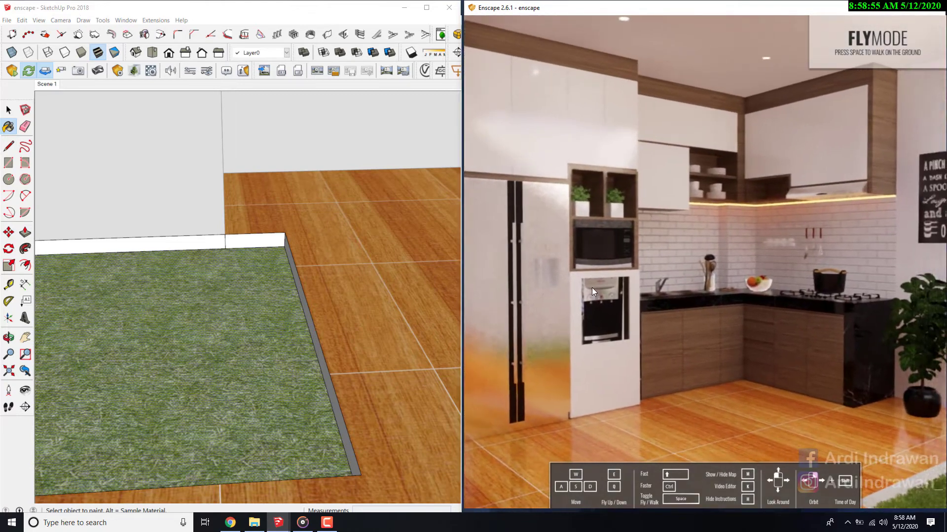
- Open Enscape's general settings and review the customization, input and device options, including the stereo mode choices
click(189, 72)
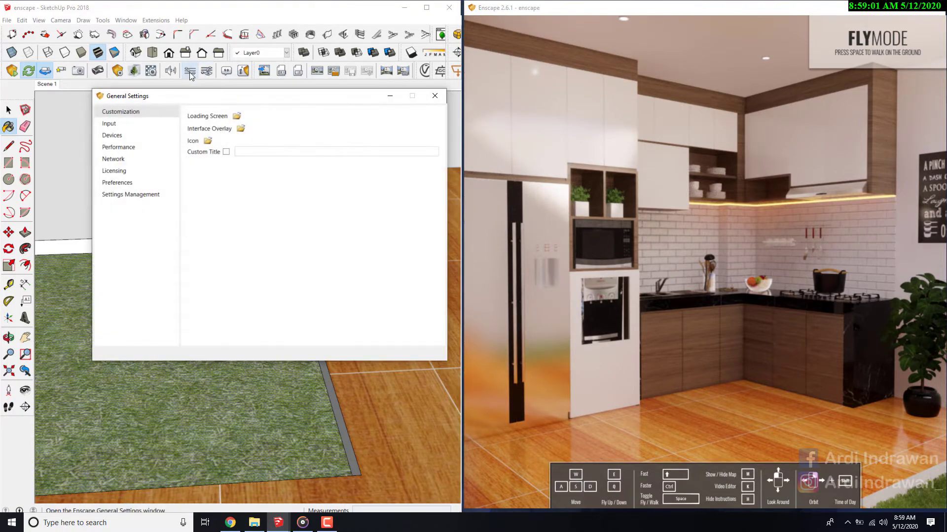
click(110, 124)
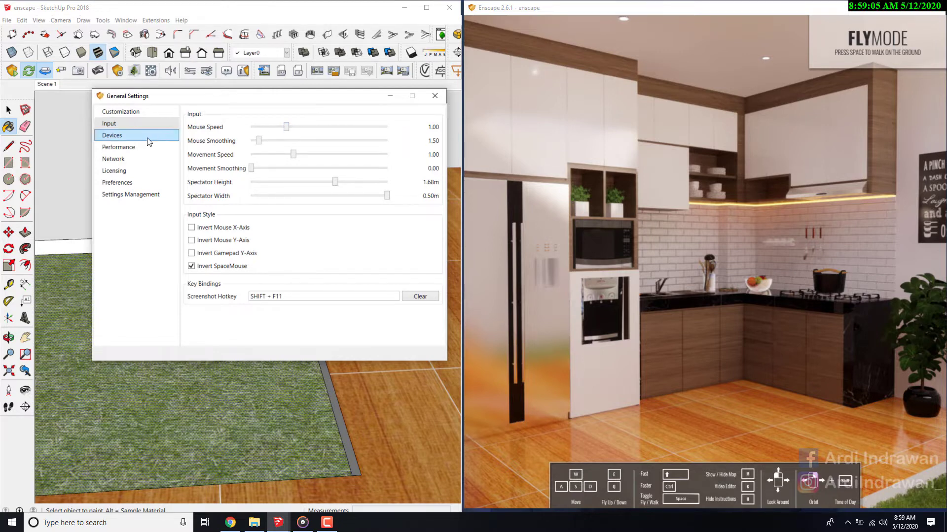
click(113, 135)
click(246, 128)
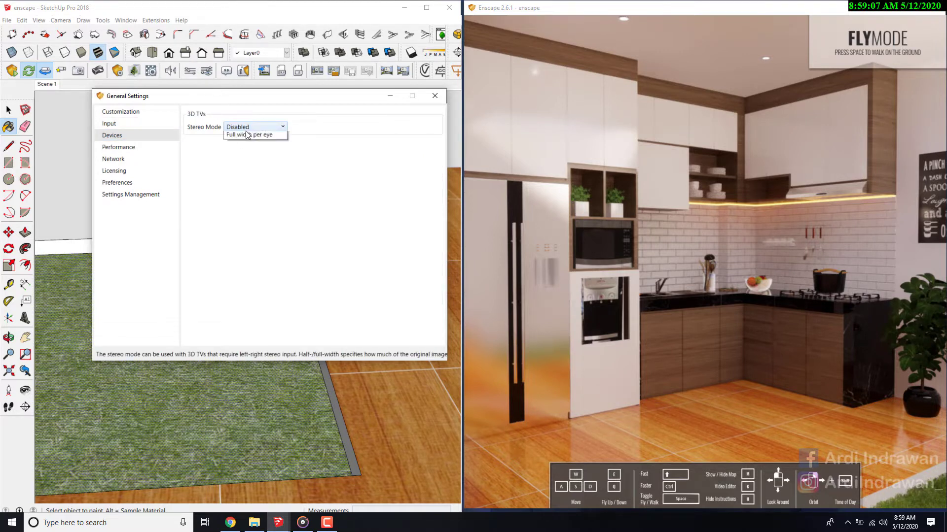
click(360, 135)
- Look through the performance, network, licensing, preferences and settings management pages, and close the general settings
click(143, 148)
click(135, 163)
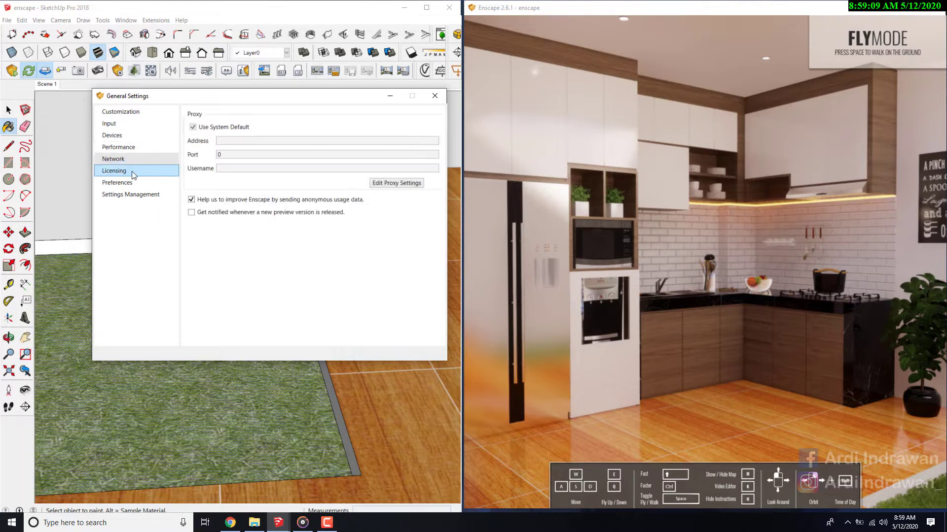
click(130, 173)
click(120, 194)
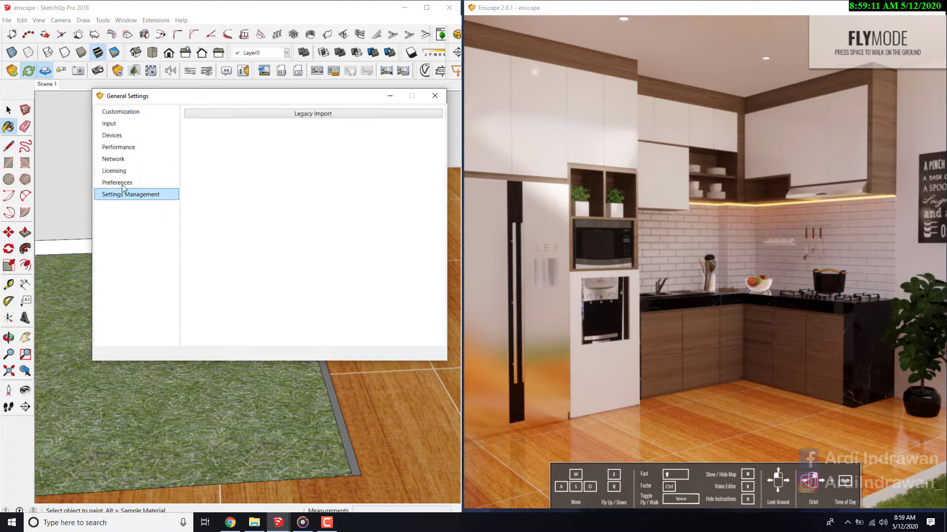
click(119, 183)
click(114, 158)
click(121, 111)
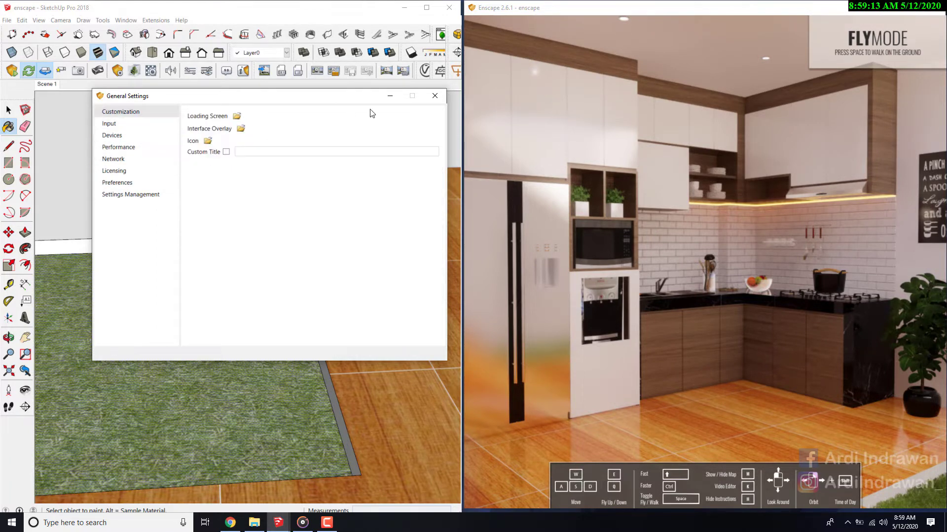
click(435, 96)
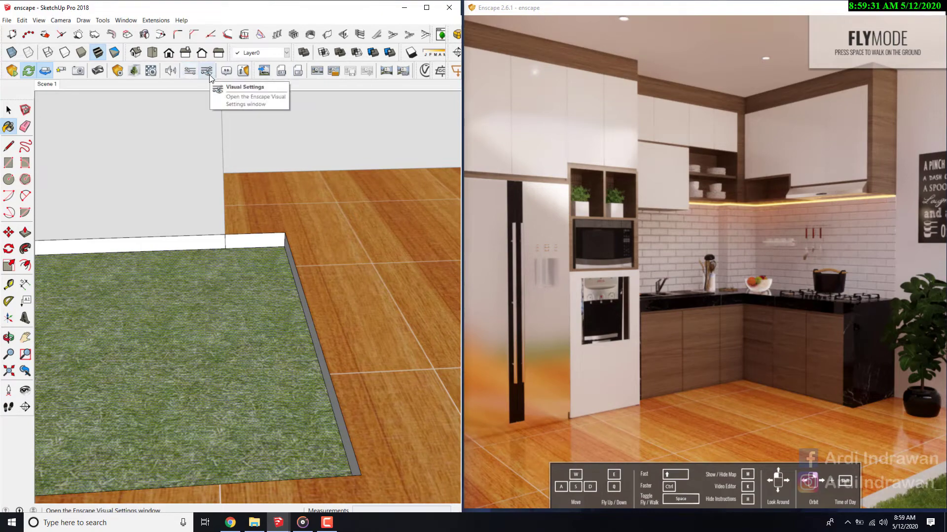
- Open Enscape's visual settings and switch the rendering mode to White, viewing the kitchen in that style
click(209, 75)
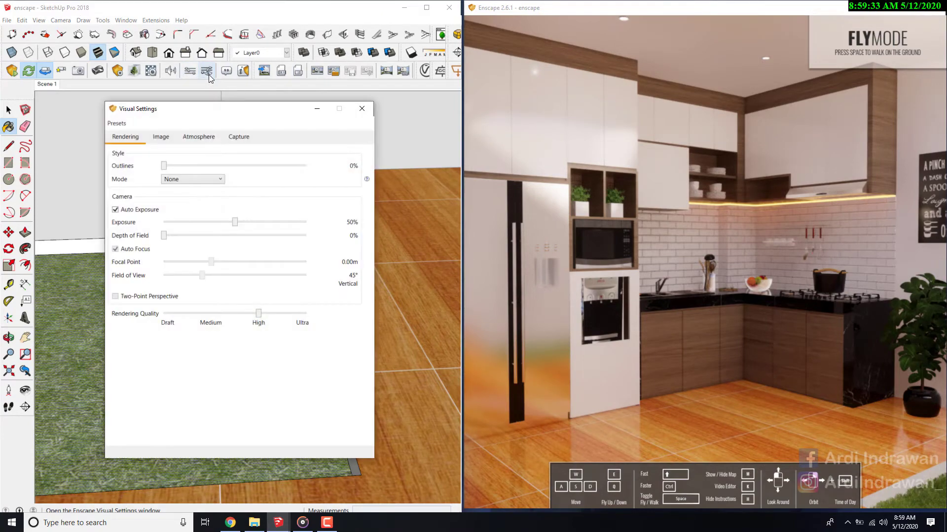
click(166, 181)
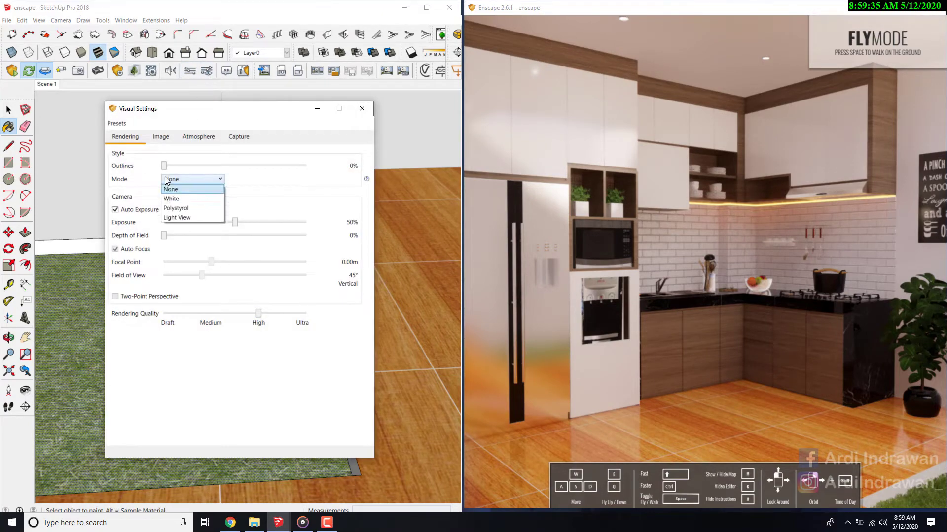
click(179, 199)
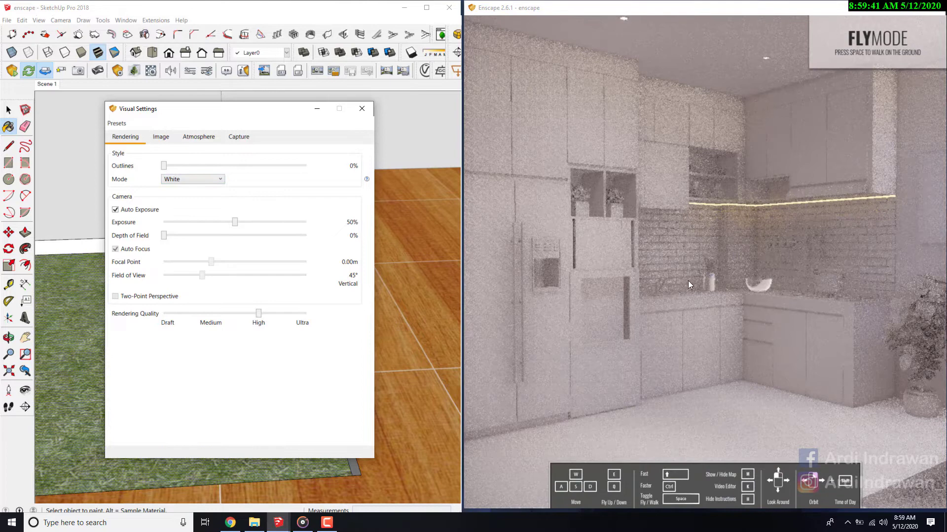
drag(688, 282, 610, 266)
key(s)
key(w)
- Switch the rendering mode to Polystyrol and look around the kitchen in that style
click(185, 178)
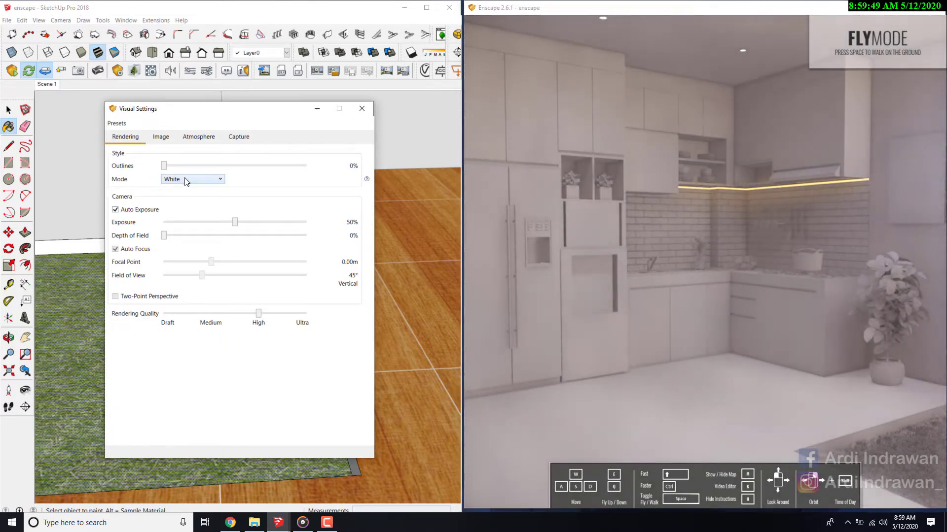
click(197, 182)
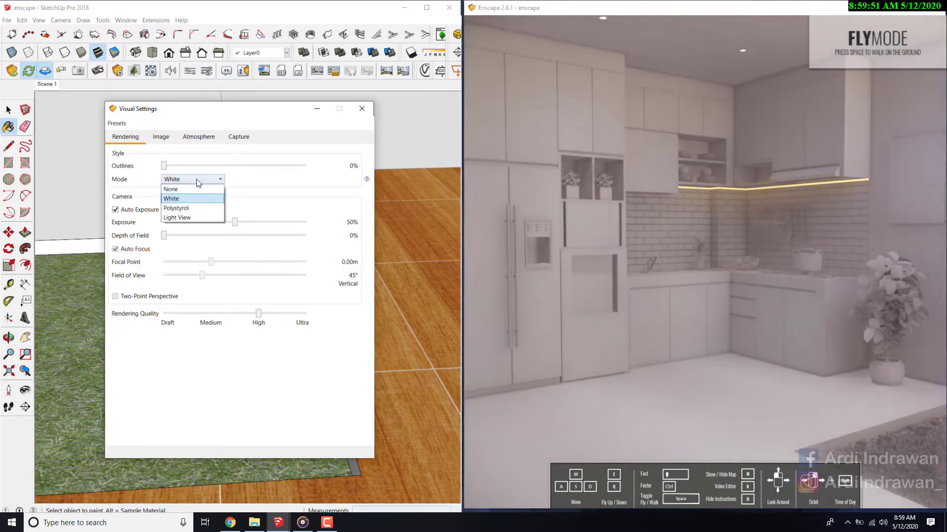
click(180, 208)
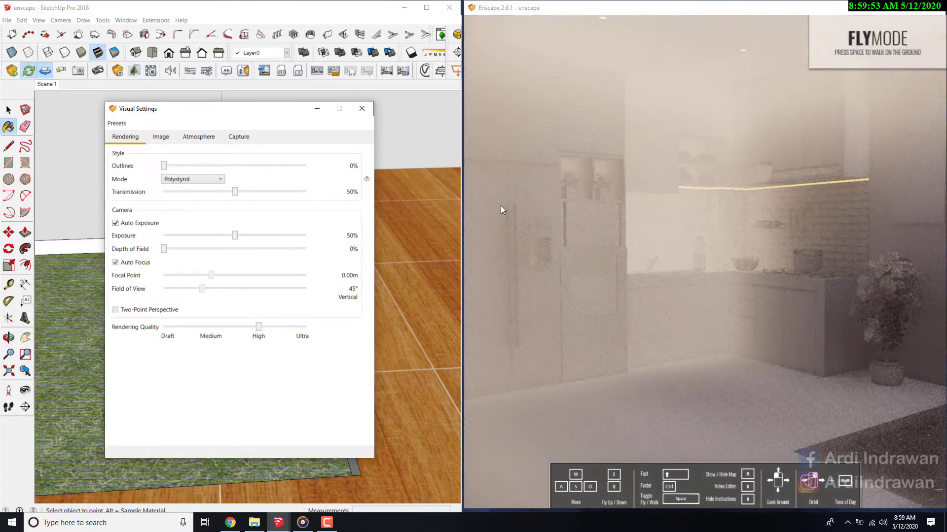
drag(663, 214, 544, 207)
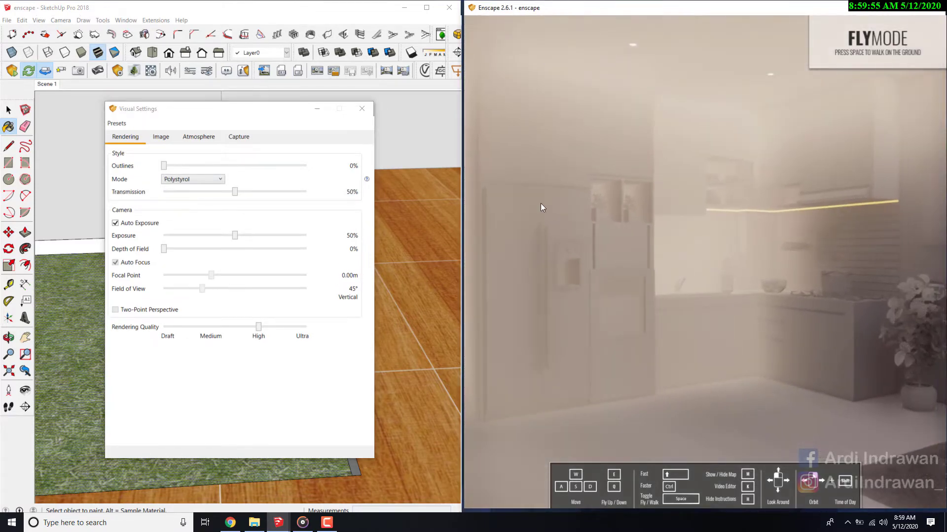
- Try the Light View mode on the kitchen and restore the rendering mode to None
click(190, 179)
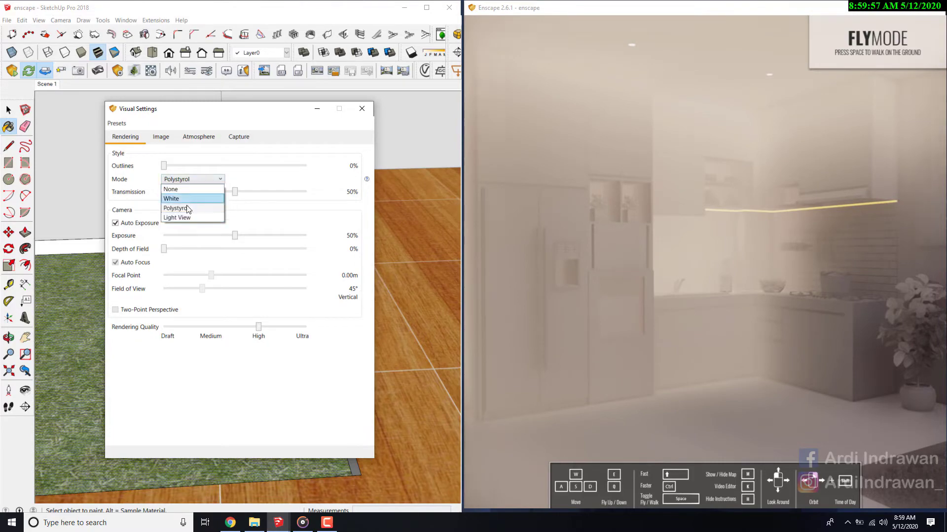
click(183, 218)
drag(553, 252, 593, 241)
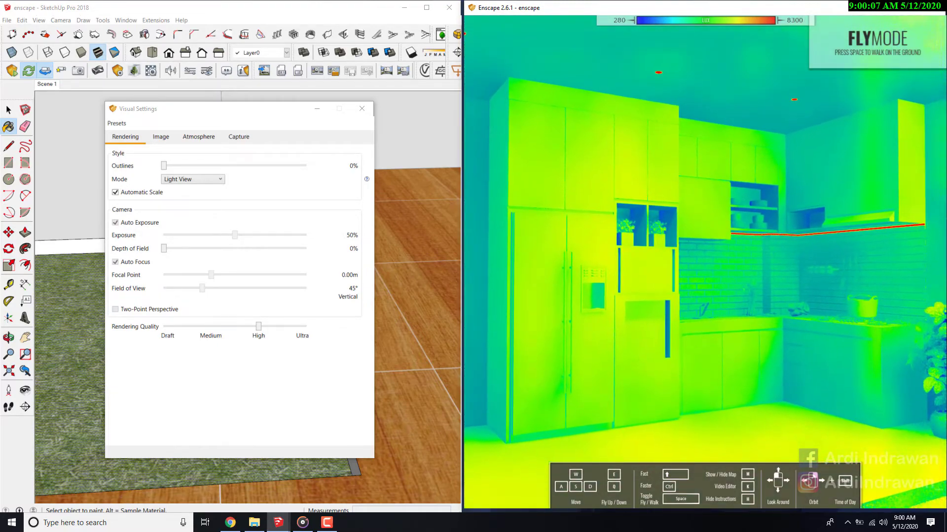
click(186, 184)
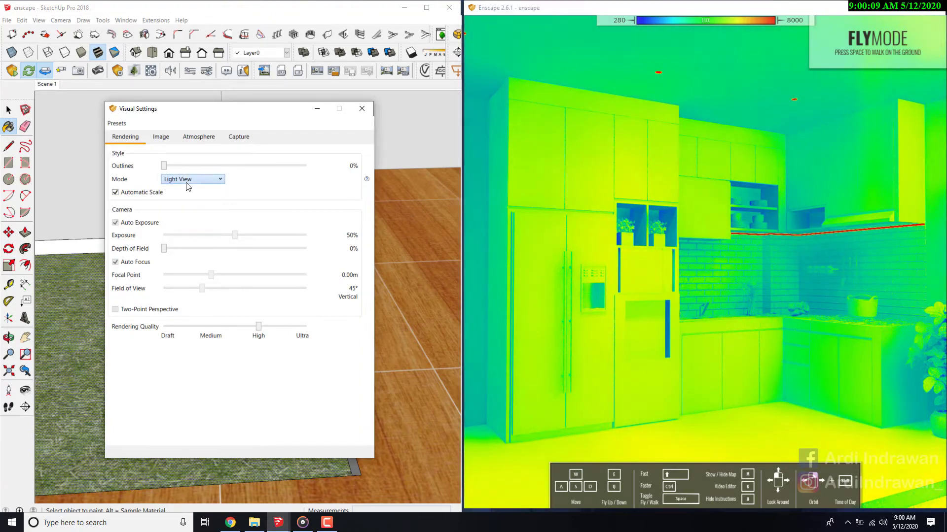
click(178, 187)
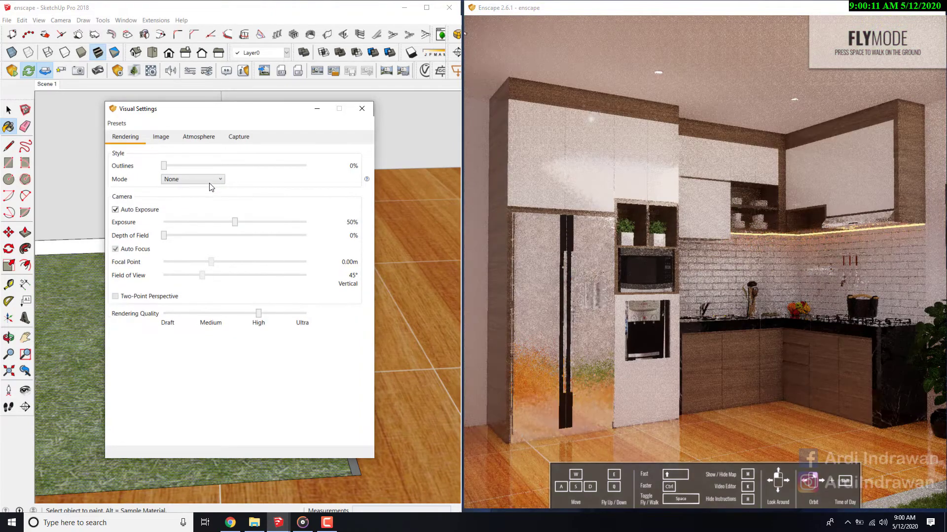
drag(650, 248, 666, 256)
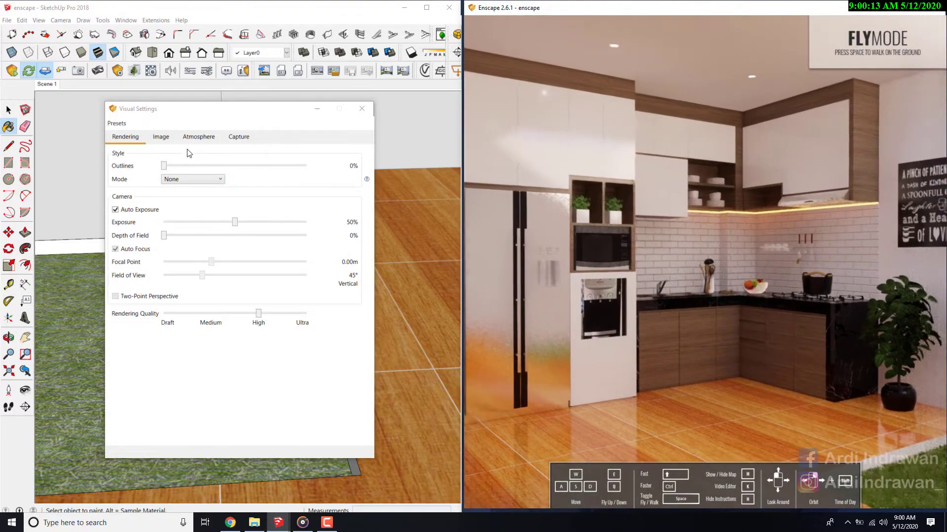
- Set the outlines to 100% and examine the outlined kitchen in the maximized Enscape view before restoring the window size
drag(164, 166, 323, 181)
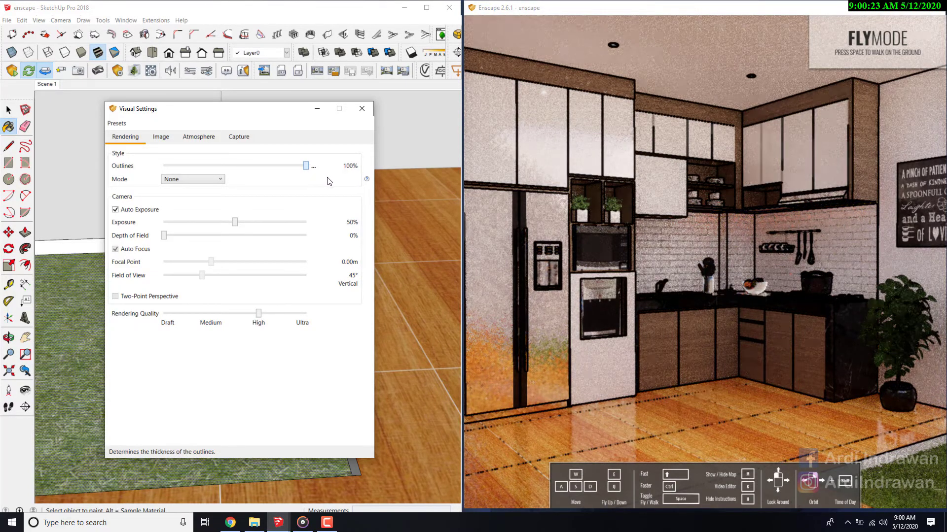
click(912, 13)
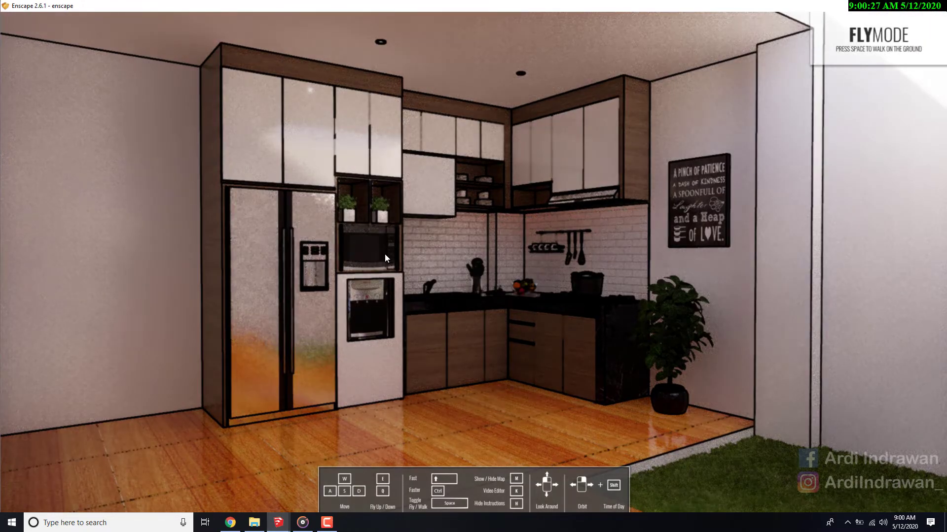
drag(344, 243, 429, 245)
key(s)
key(s)
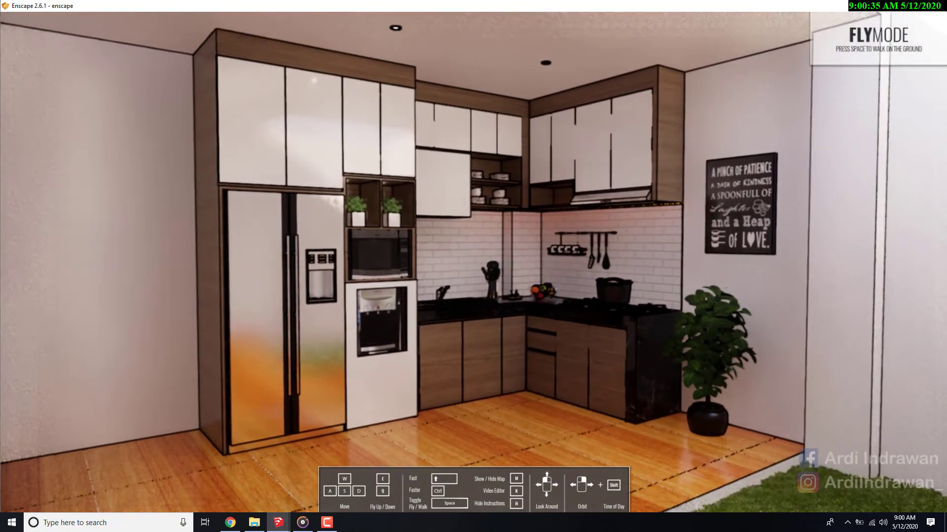
key(w)
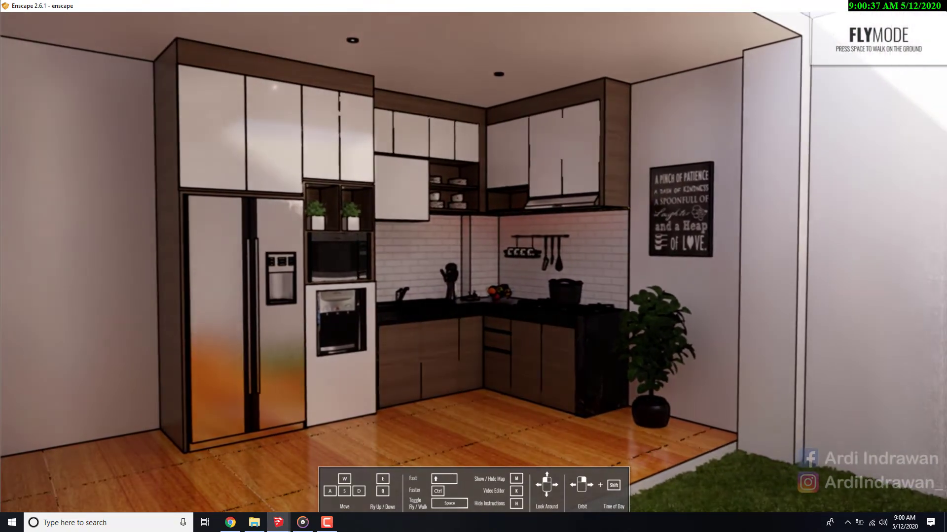
key(w)
key(s)
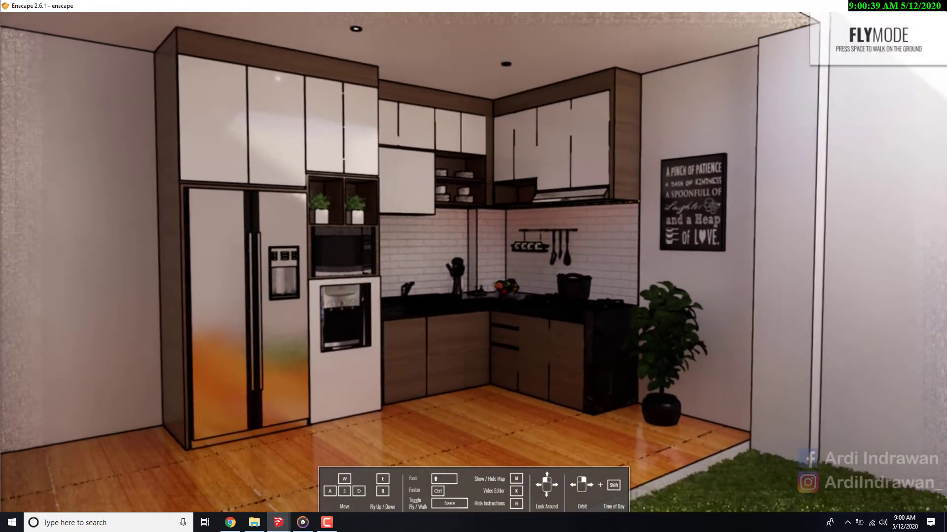
drag(667, 116, 650, 119)
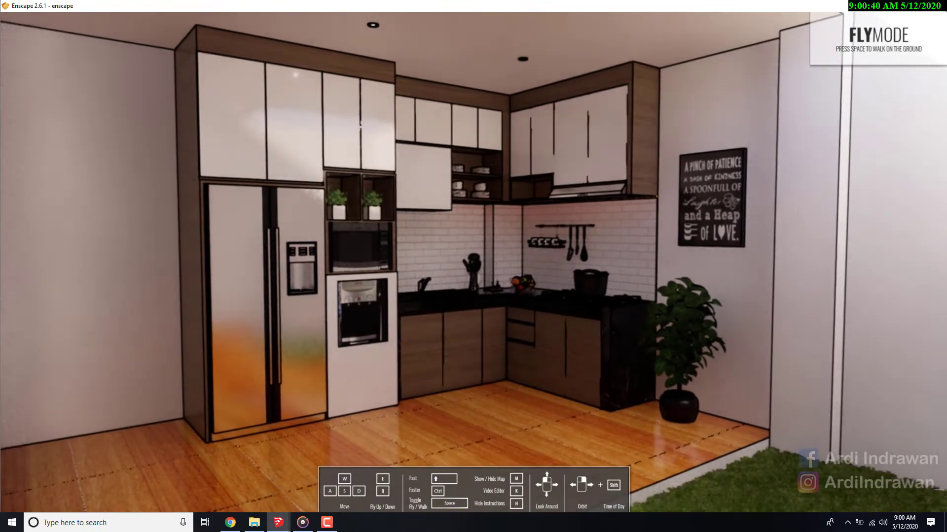
click(906, 6)
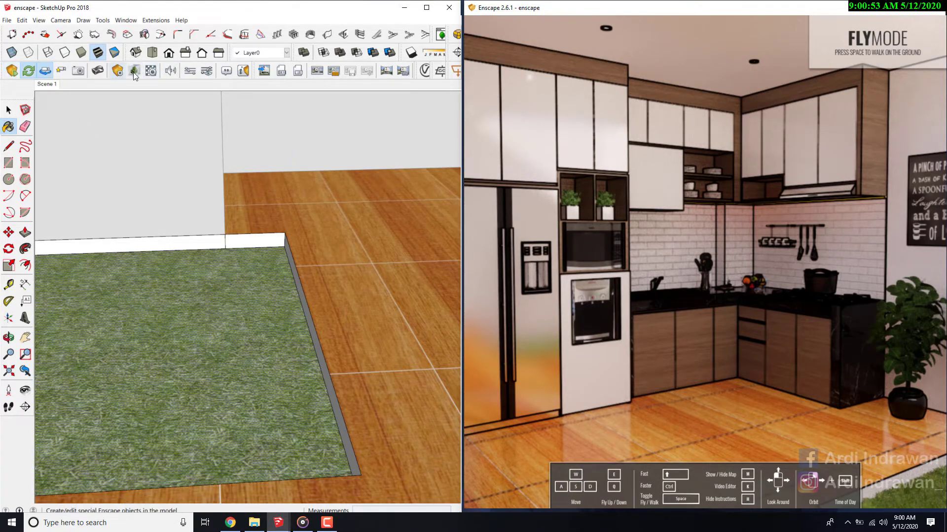
- Lower the outlines to 16% in the visual settings, checking the cabinets and refrigerator in the Enscape view
click(151, 71)
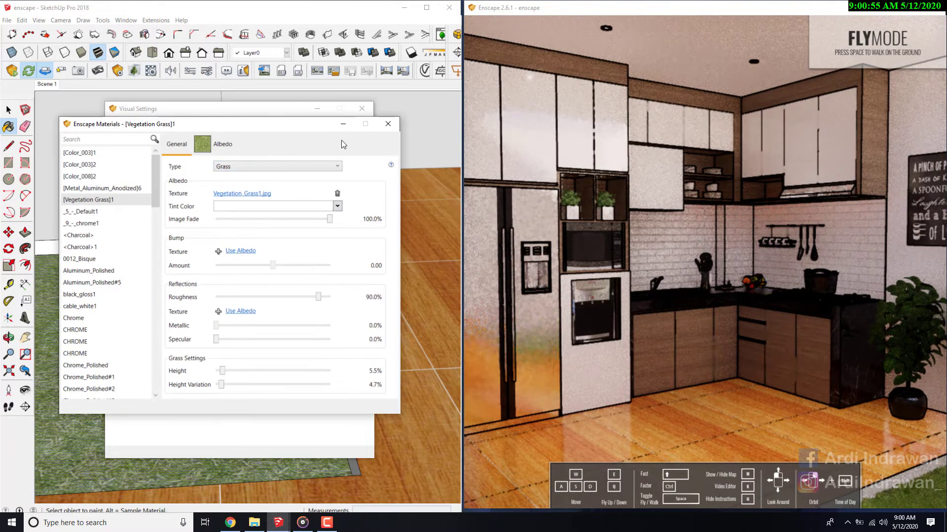
click(385, 125)
click(264, 167)
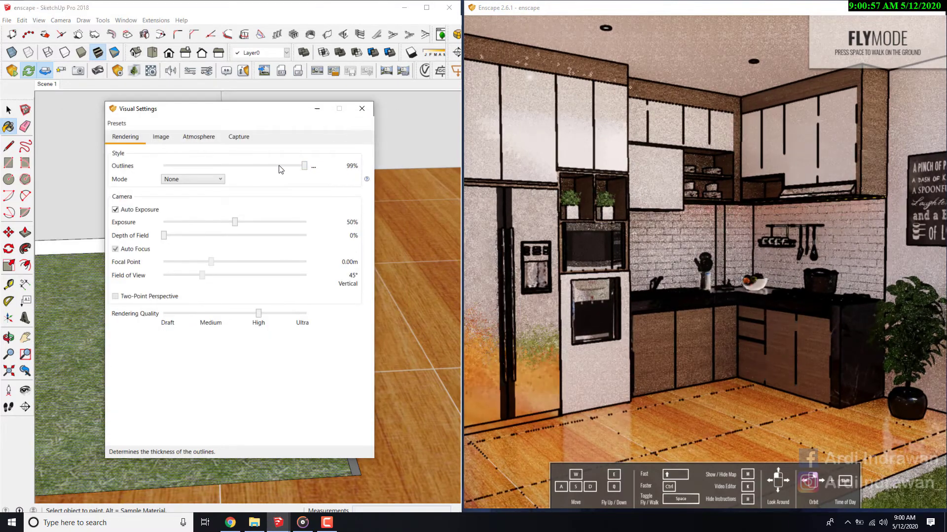
drag(235, 169, 181, 175)
drag(633, 221, 566, 222)
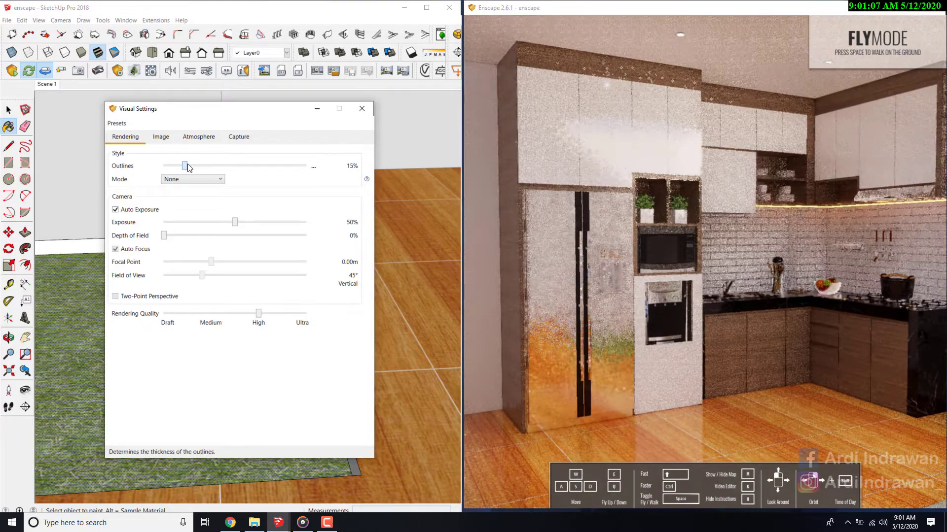
drag(180, 165, 187, 166)
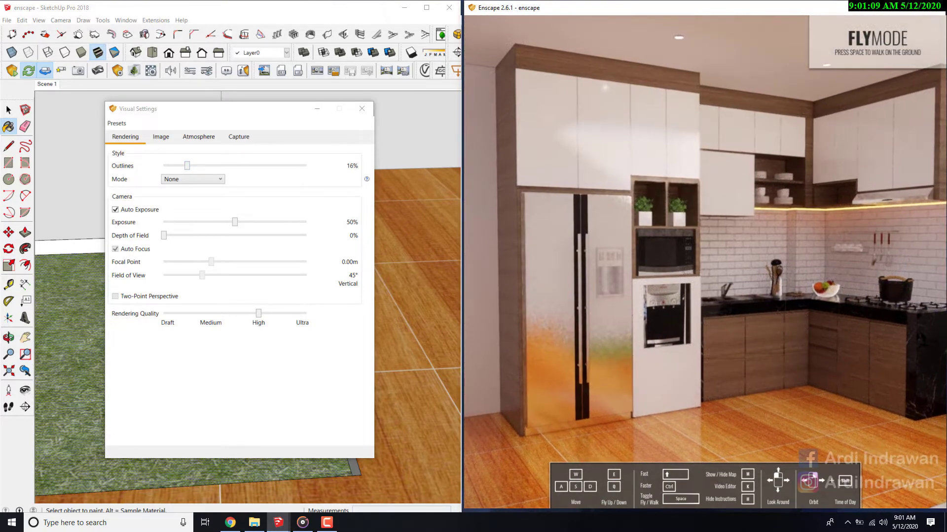
scroll(769, 241, down, 6)
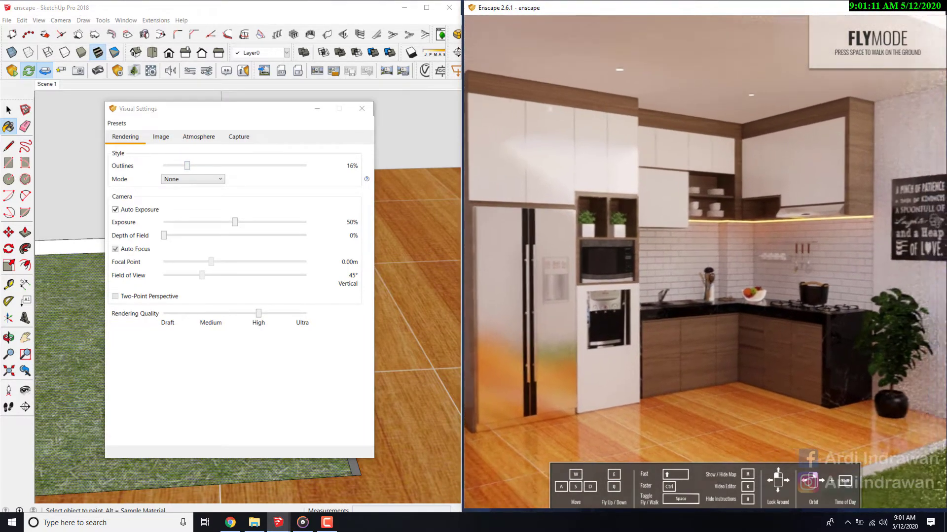
scroll(769, 241, up, 6)
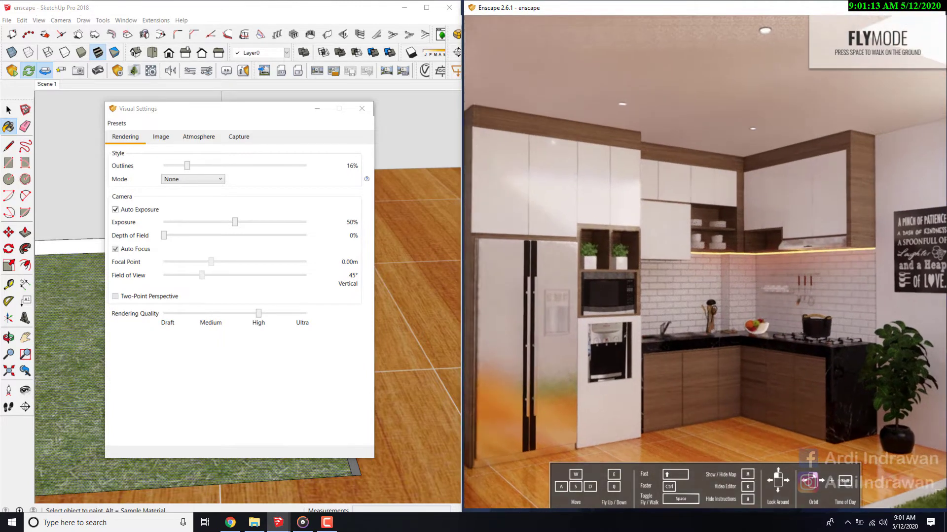
drag(745, 218, 743, 245)
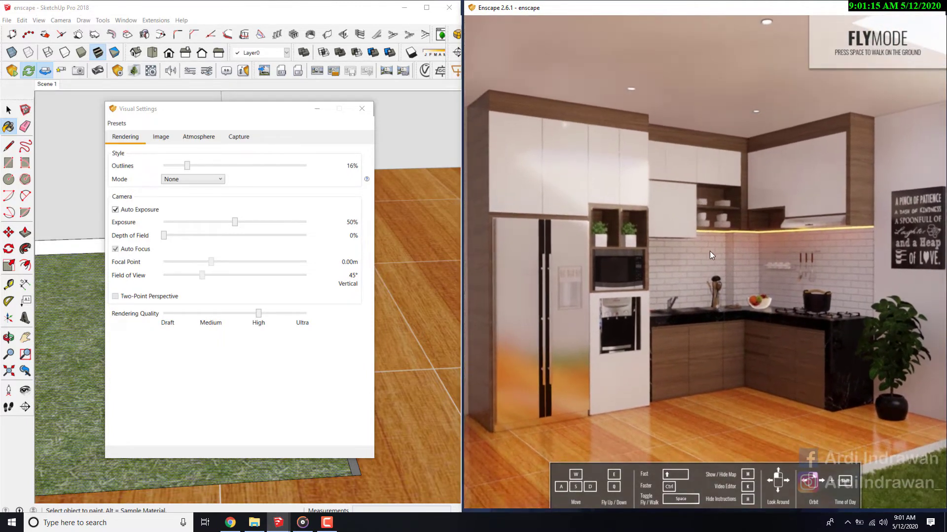
- Raise the image highlights to 28% in the visual settings and check the kitchen in the Enscape view
click(170, 139)
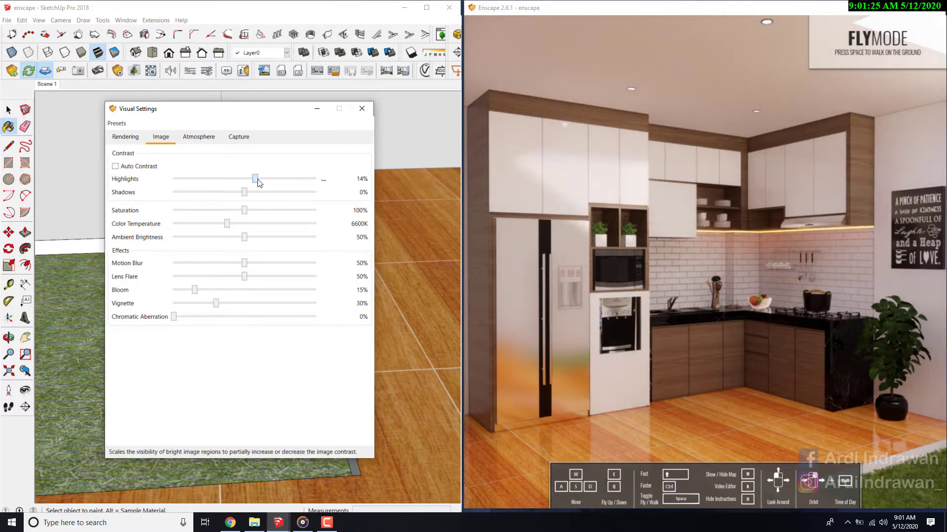
mouse_move(532, 225)
mouse_down()
mouse_move(705, 227)
mouse_move(532, 228)
mouse_up()
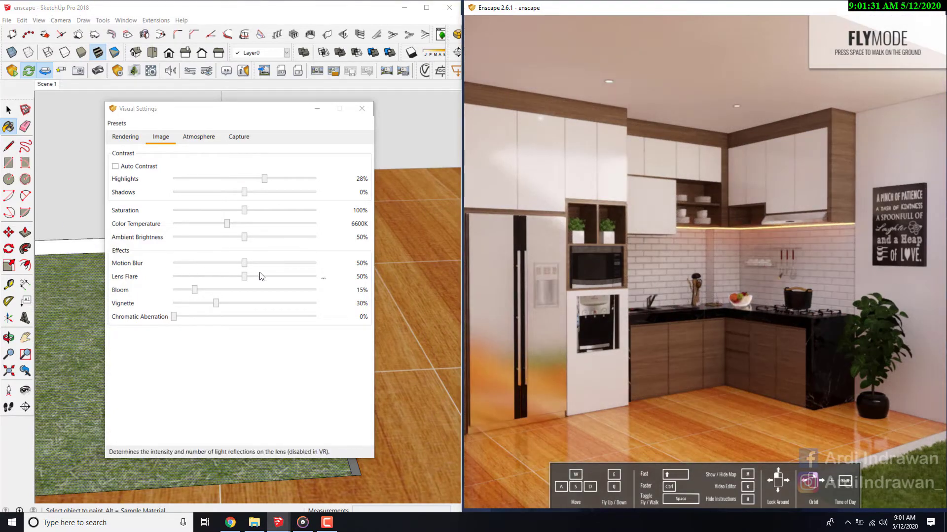
- Turn on Auto Contrast in the image settings
drag(173, 317, 176, 318)
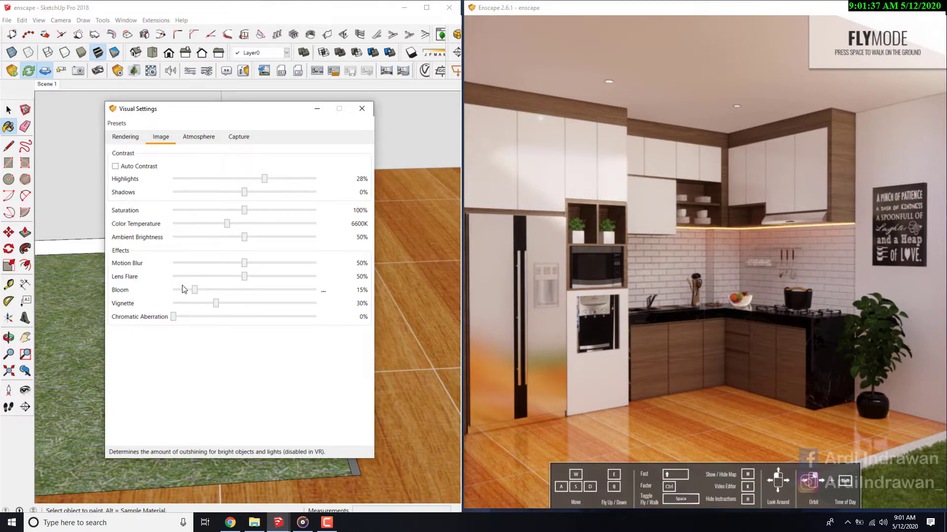
click(115, 167)
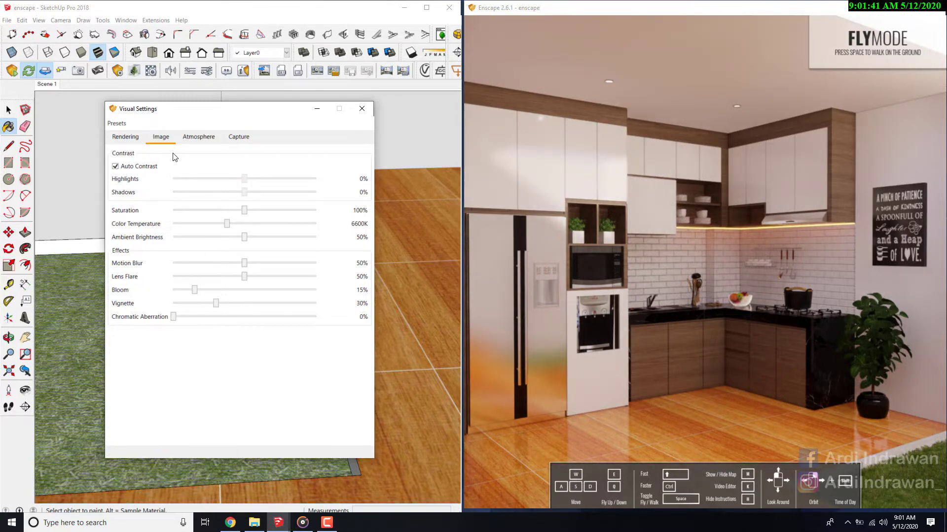
- Try the white background in the atmosphere settings, check the kitchen in the Enscape view, and turn it back off
click(186, 142)
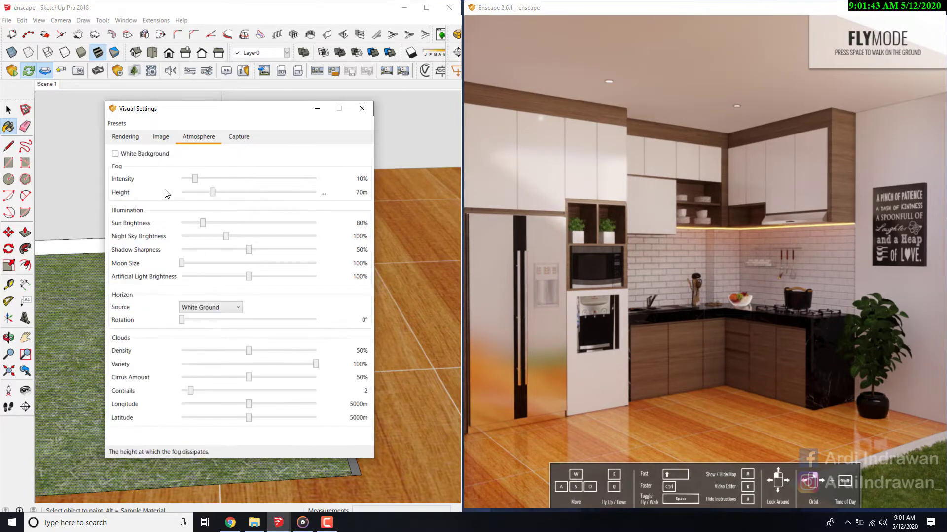
click(116, 154)
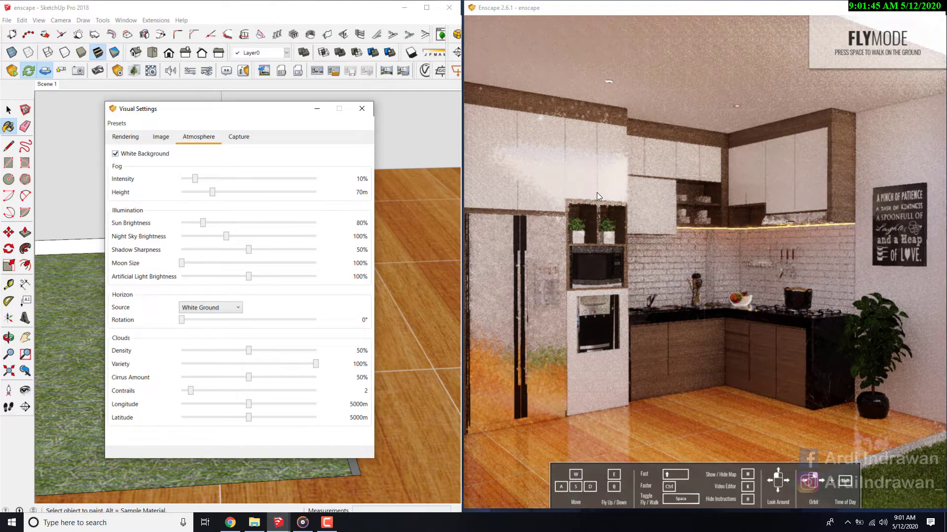
mouse_move(597, 193)
mouse_down()
mouse_move(747, 172)
mouse_move(597, 193)
mouse_up()
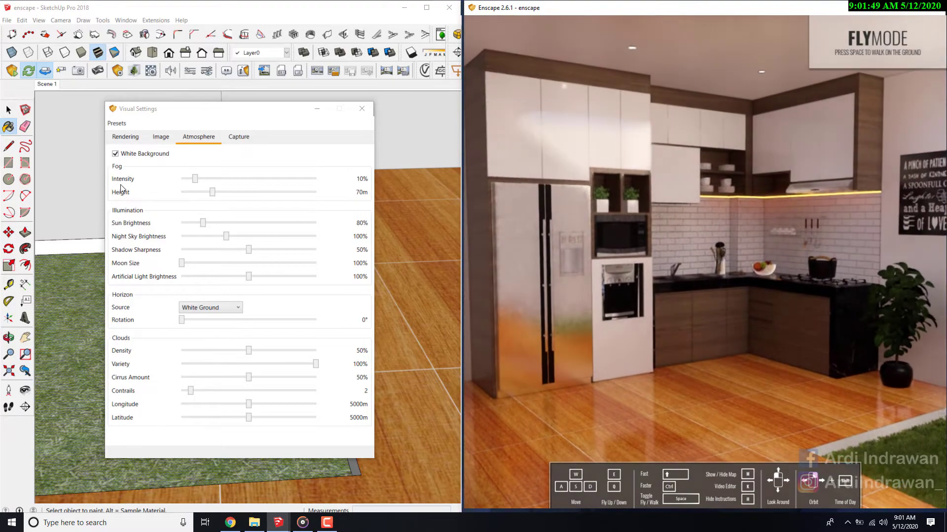
click(116, 154)
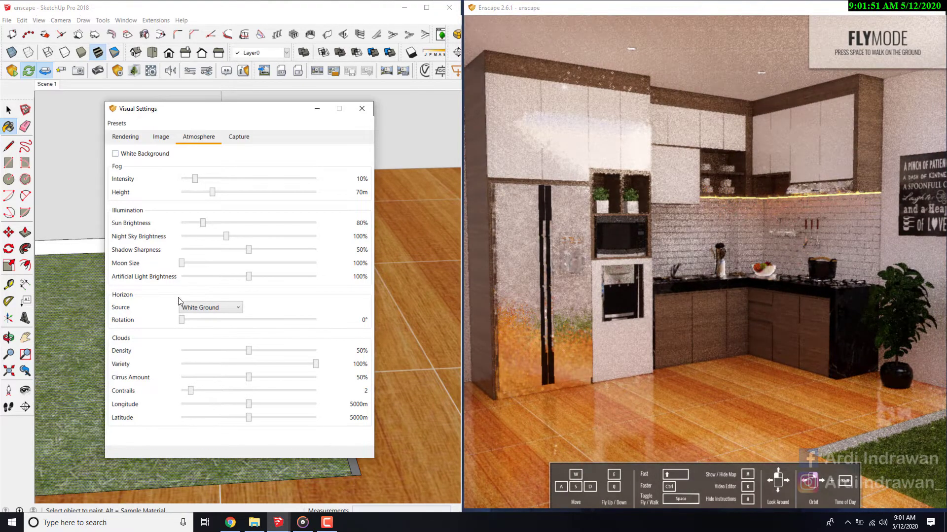
- Set the horizon source to Forest and fly outside the kitchen in the Enscape view to see the surroundings
click(195, 308)
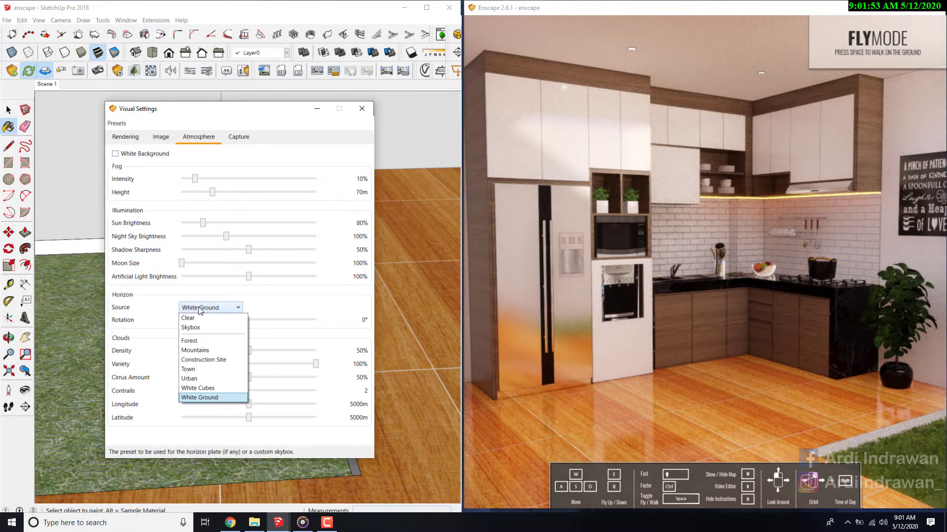
click(199, 341)
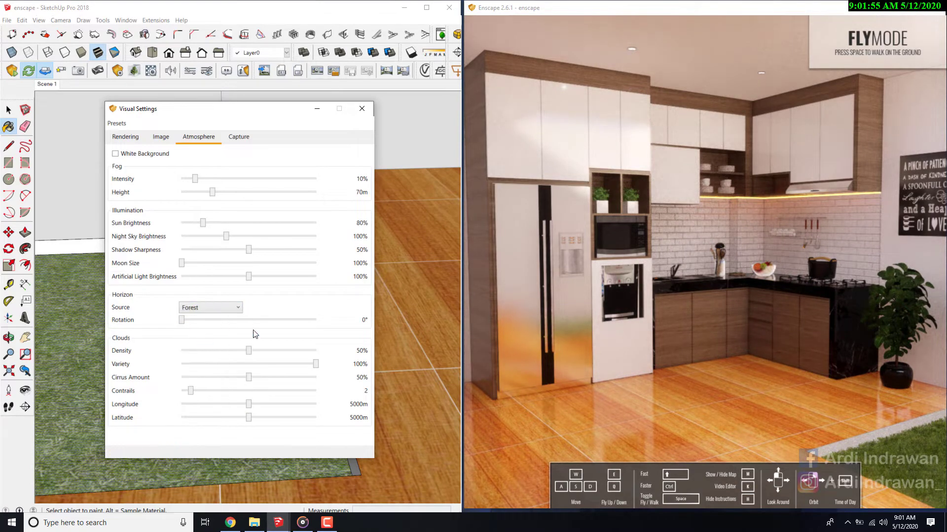
key(w)
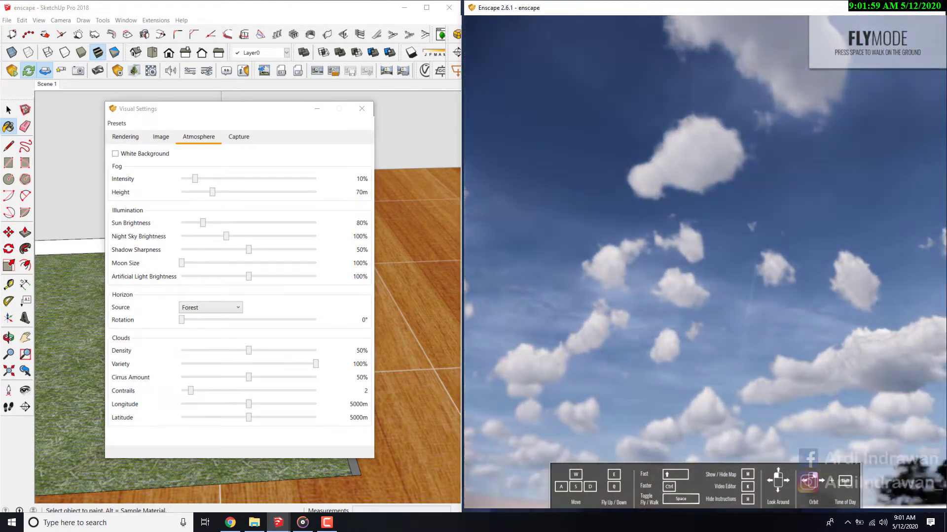
drag(705, 261, 488, 337)
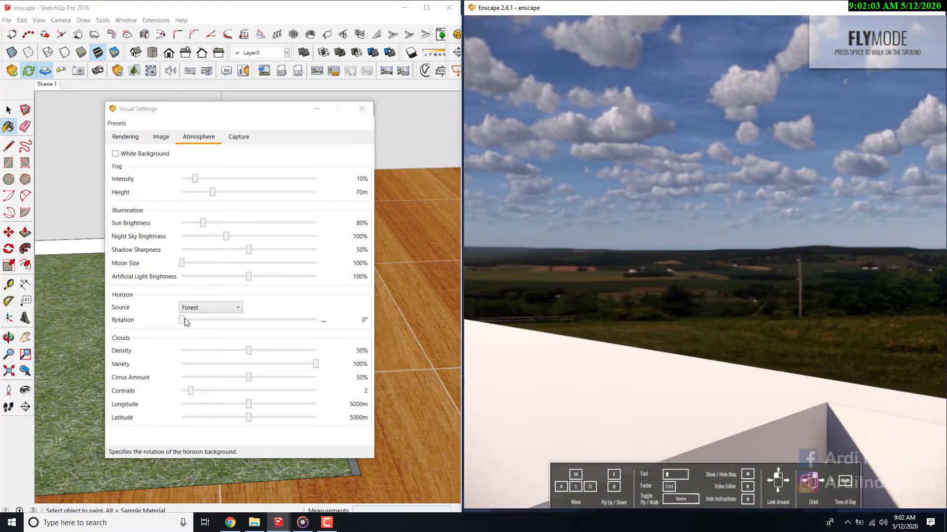
- Try the Skybox horizon source and switch back to Forest
click(210, 308)
click(203, 325)
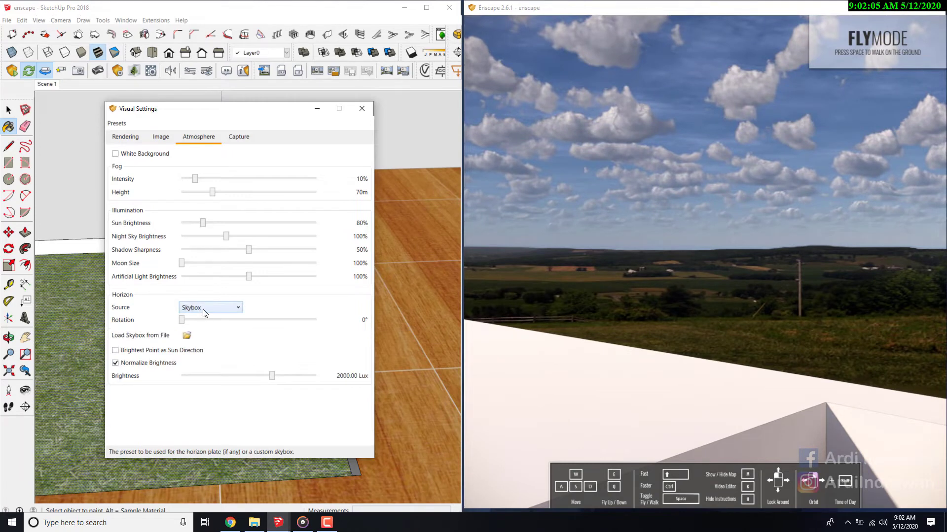
click(204, 309)
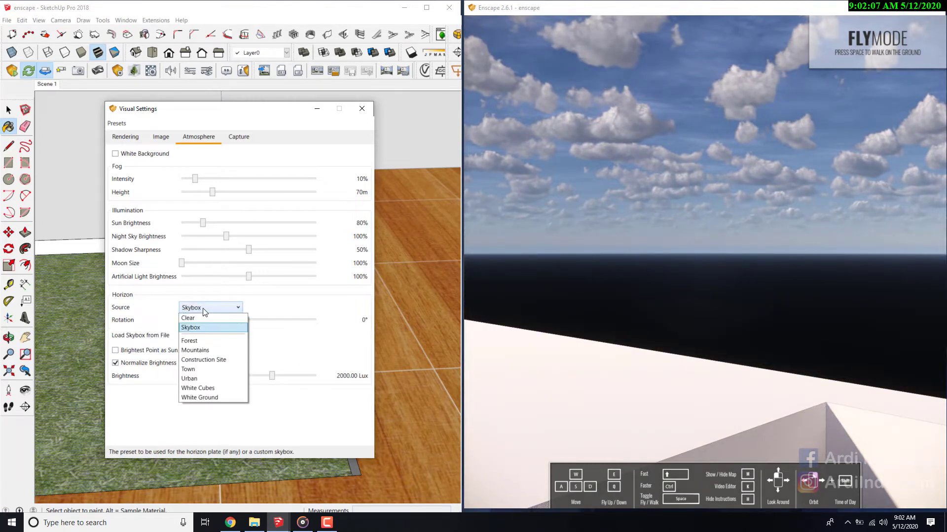
click(195, 341)
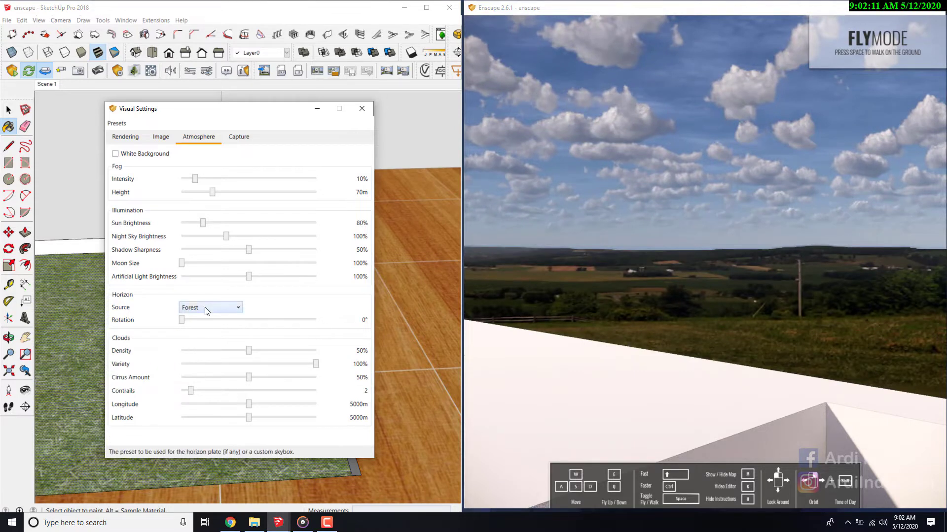
- Try the Mountains and Construction Site horizon sources, checking the background in the Enscape view
click(205, 309)
click(197, 352)
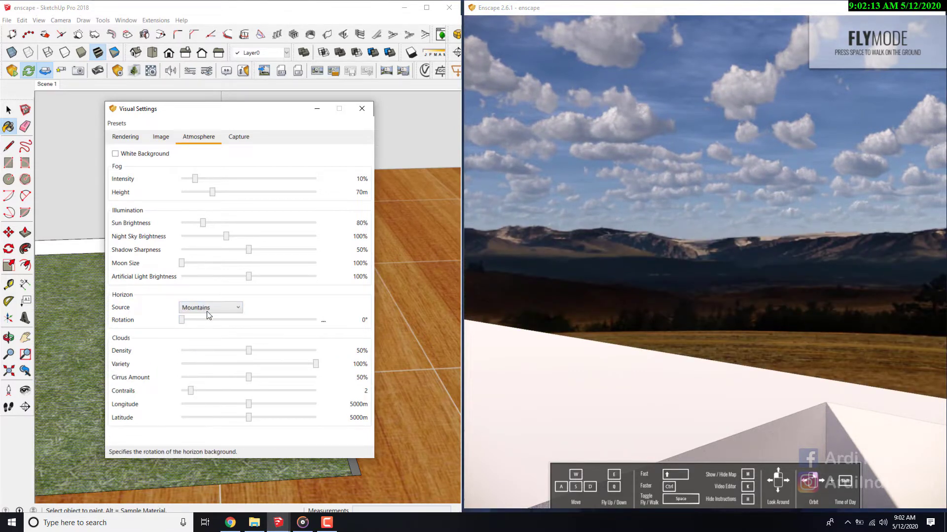
click(204, 309)
click(199, 361)
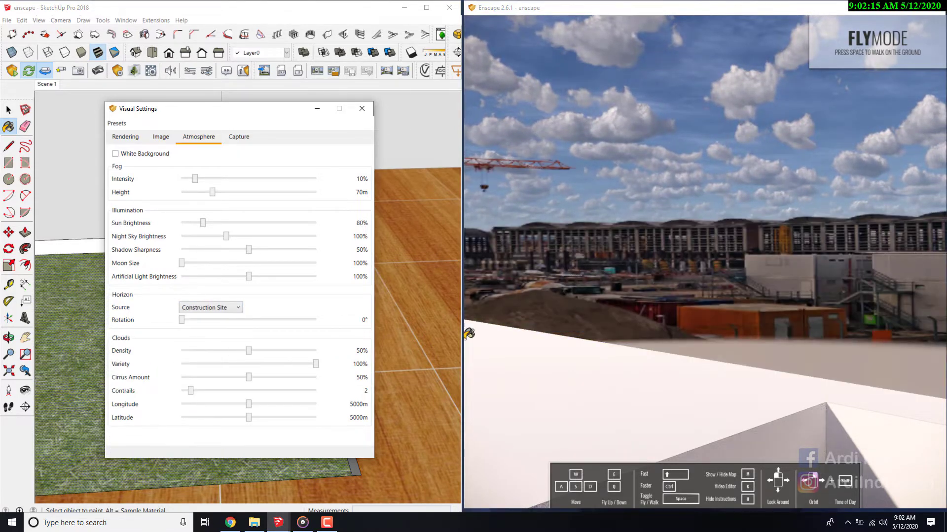
drag(592, 315, 612, 325)
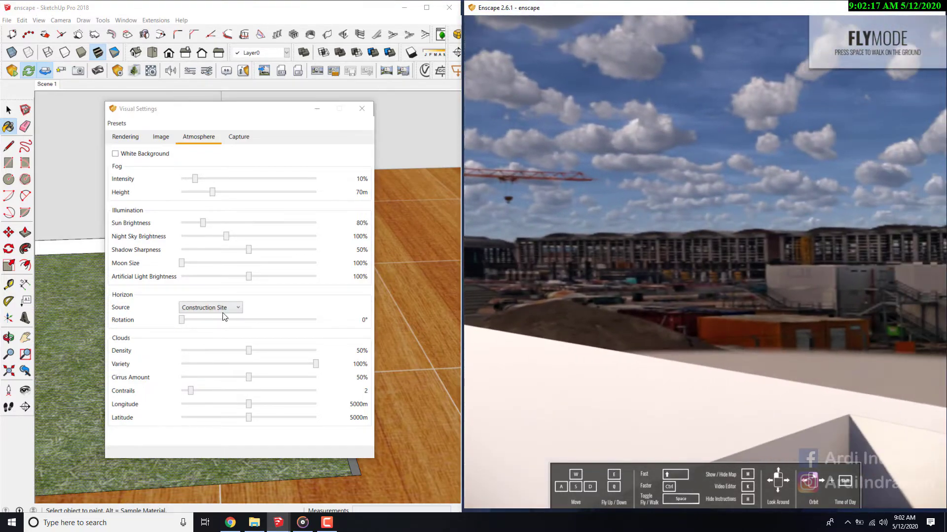
- Try the Urban, White Cubes and White Ground horizon sources in turn
click(211, 308)
click(197, 379)
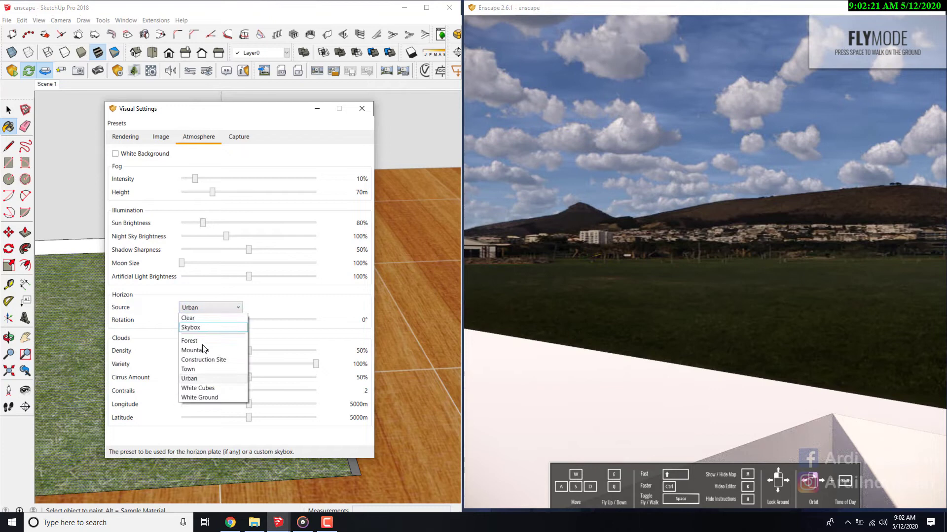
click(199, 389)
click(198, 310)
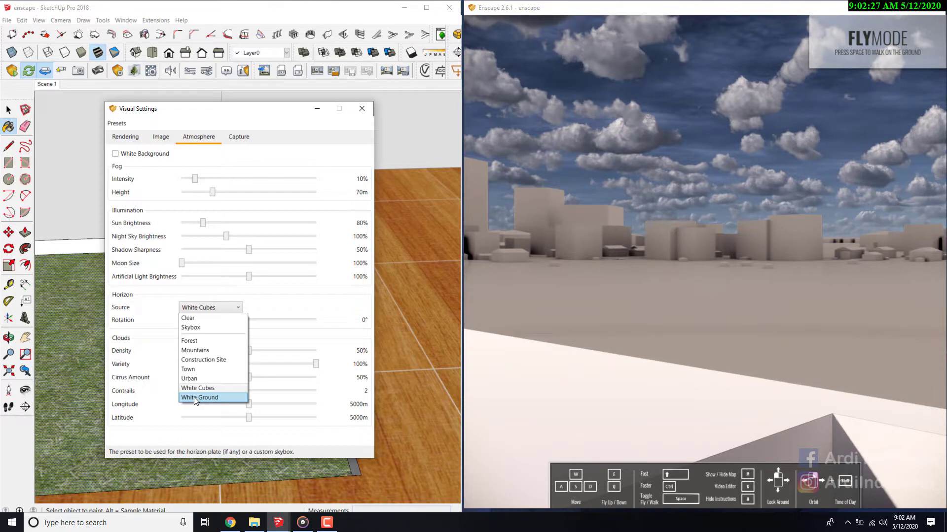
click(194, 397)
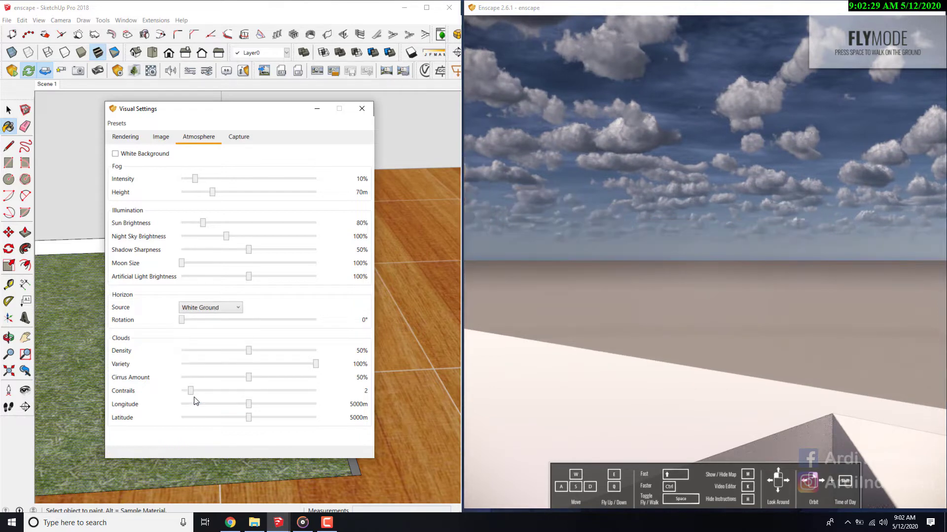
- Compare the Forest and Mountains horizon sources once more
click(207, 309)
click(201, 340)
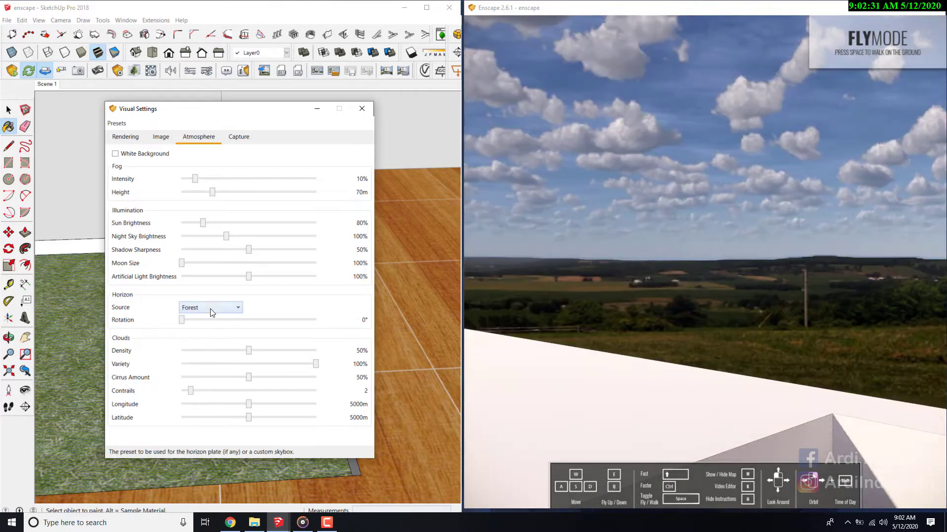
click(210, 308)
click(195, 350)
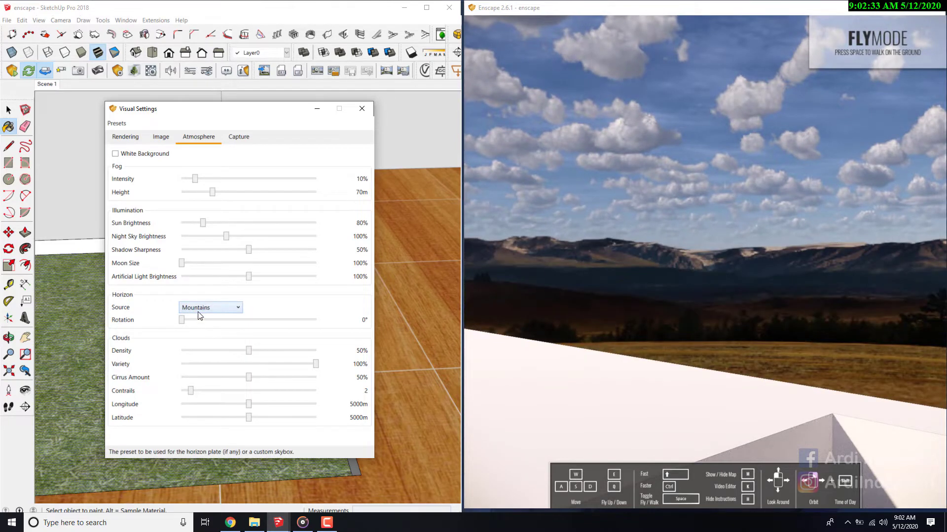
- Set the horizon source to Skybox and bring the Enscape view back inside the kitchen
click(200, 309)
click(195, 333)
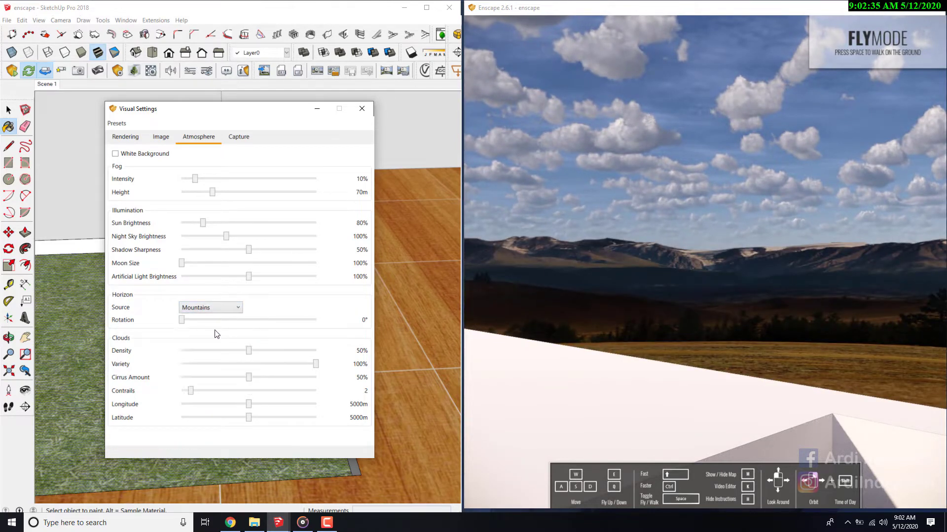
click(201, 308)
click(195, 332)
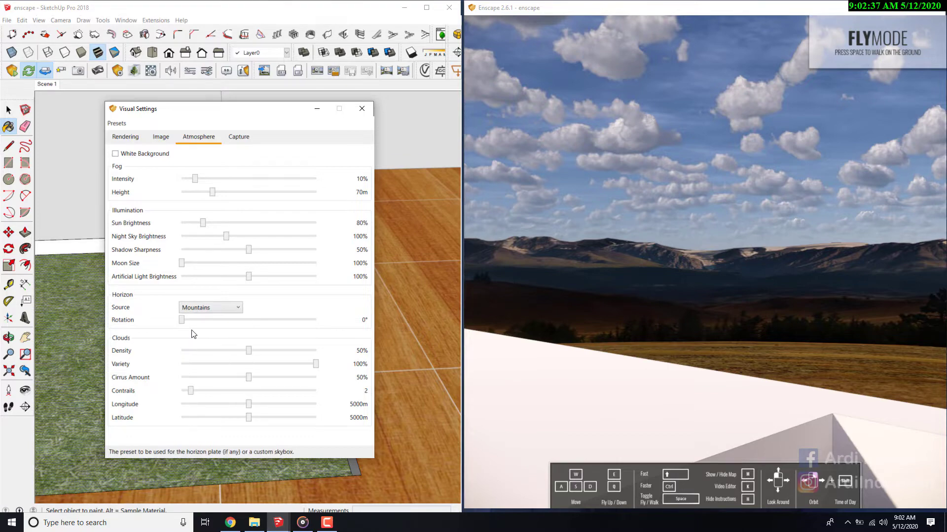
drag(609, 277, 553, 274)
key(w)
key(w)
key(s)
key(s)
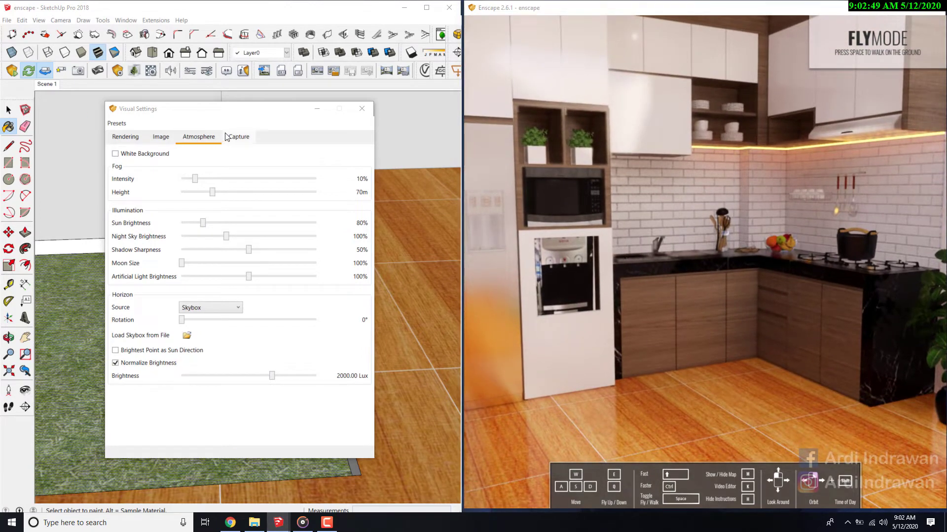
- Try the 1024x768, HD and Full HD resolutions in the capture settings
click(226, 137)
click(191, 155)
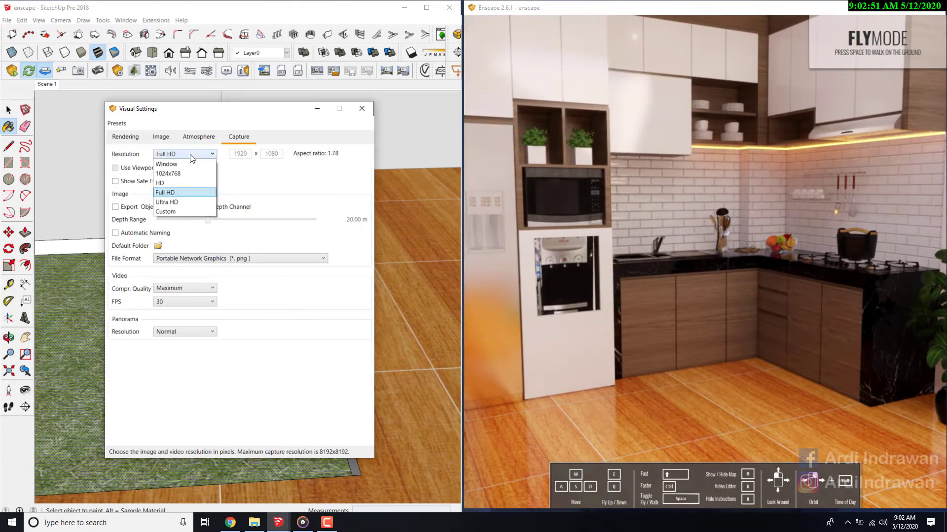
click(191, 174)
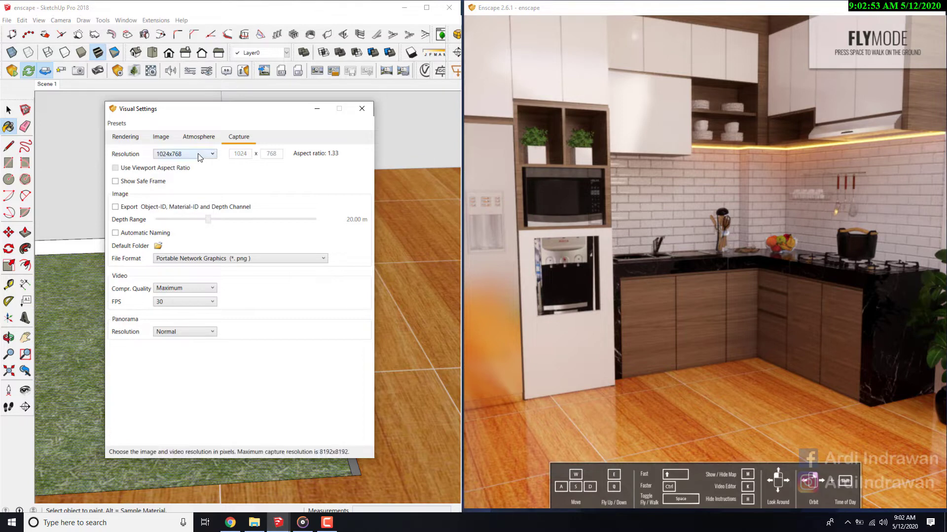
click(192, 155)
click(176, 182)
click(184, 154)
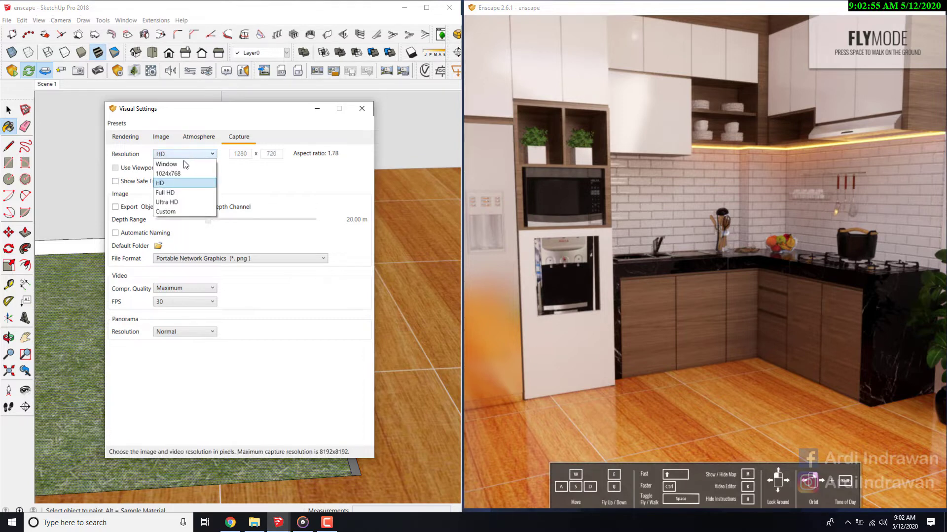
click(168, 184)
click(185, 154)
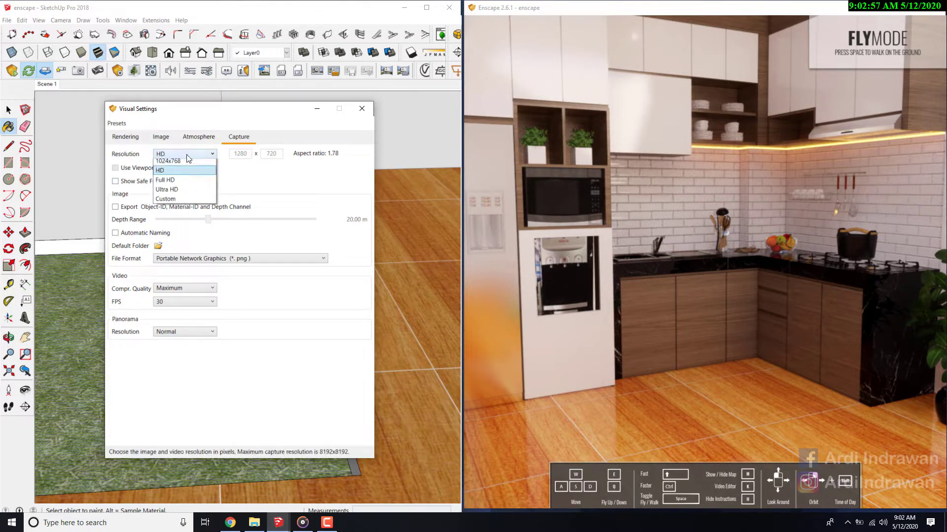
click(164, 193)
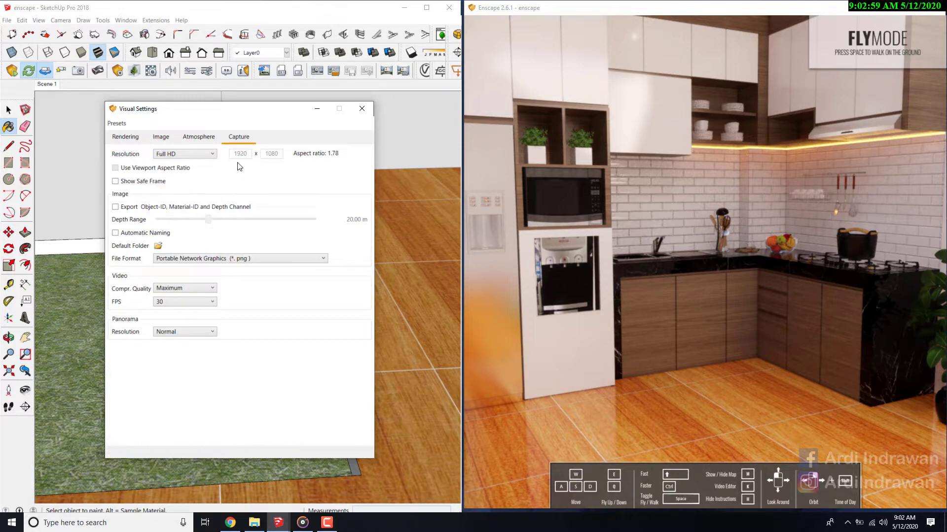
- Set the capture resolution to Ultra HD, 3840 x 2160
click(209, 156)
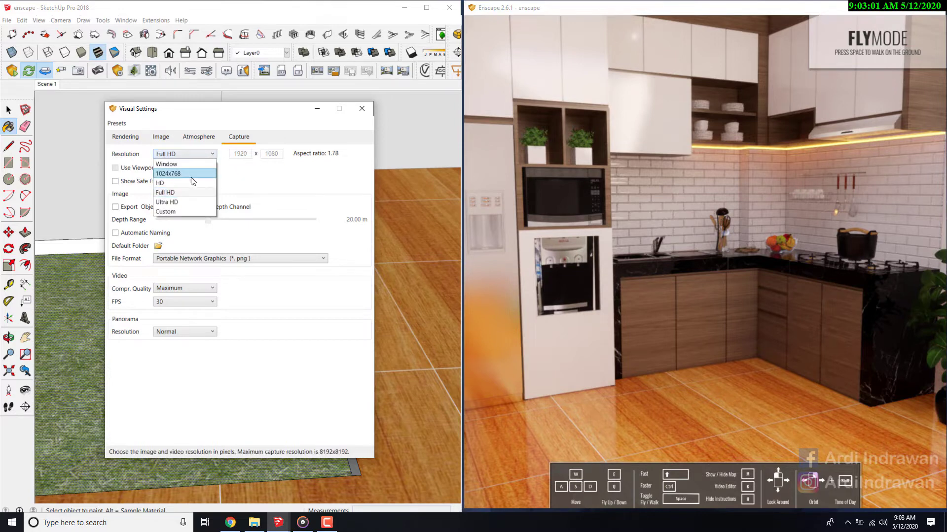
click(174, 198)
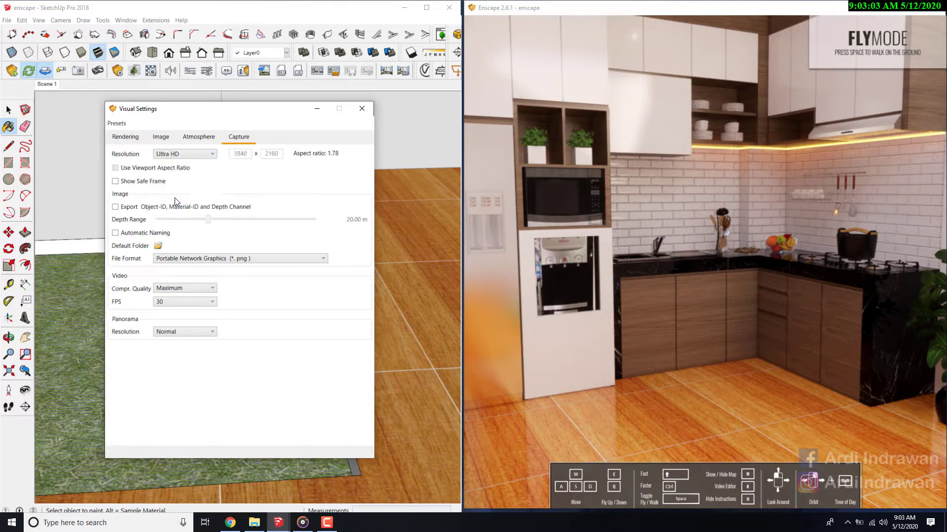
click(179, 156)
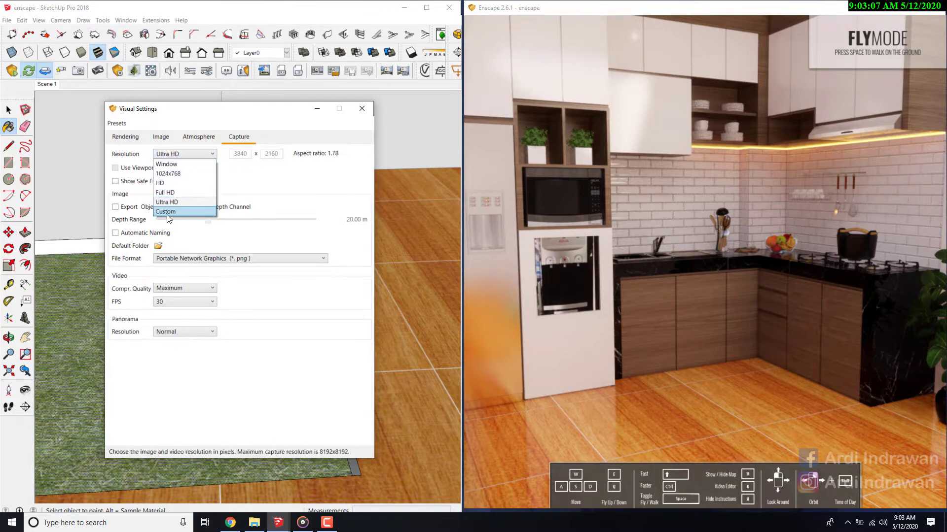
click(168, 202)
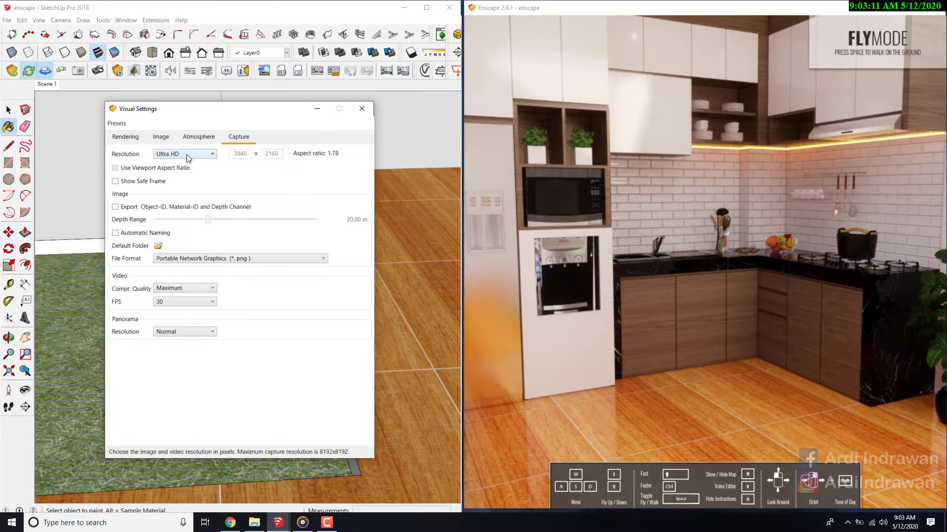
- Set the video frame rate to 120 FPS in the capture settings
click(181, 303)
click(162, 340)
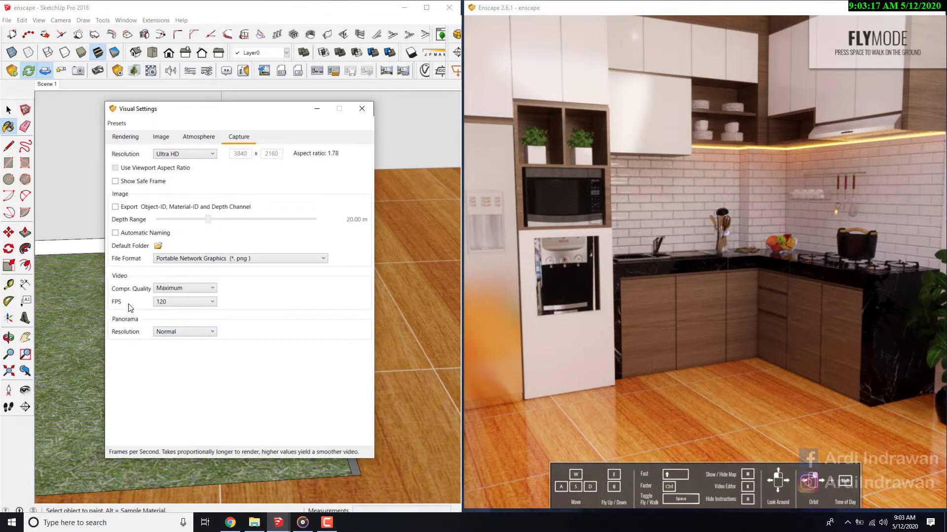
click(169, 303)
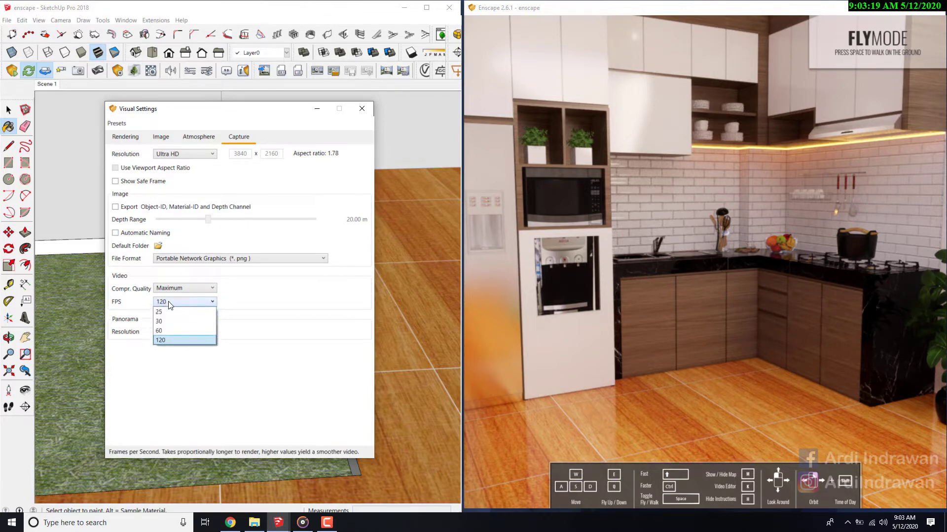
click(162, 340)
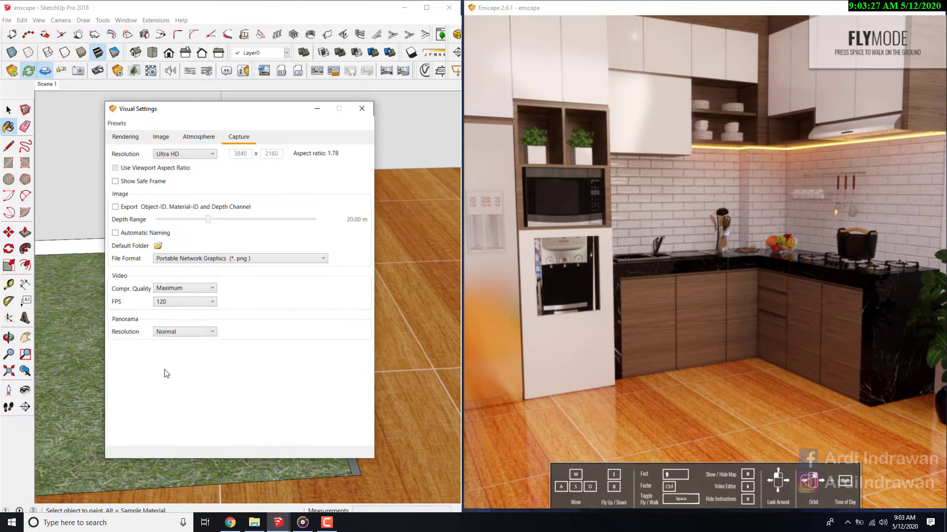
- Set the panorama resolution to High and keep the video compression quality at Maximum
click(179, 332)
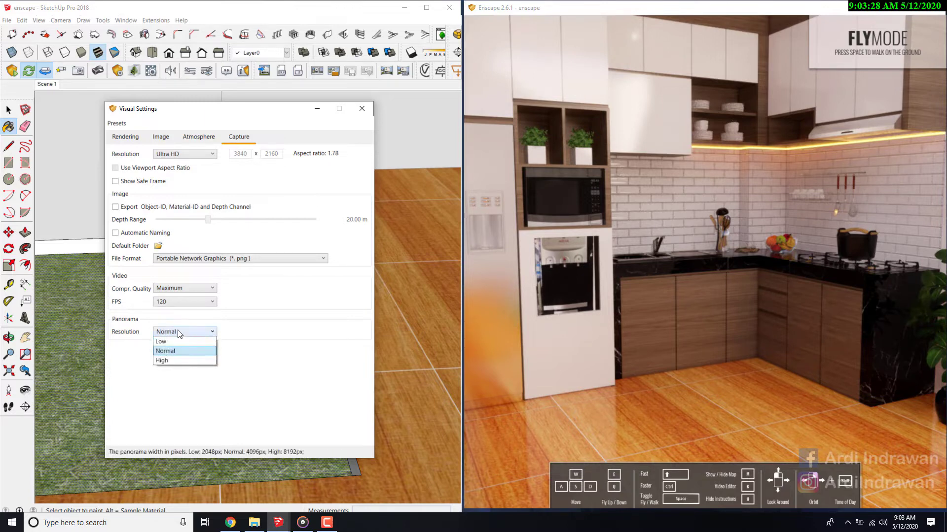
click(167, 360)
click(172, 289)
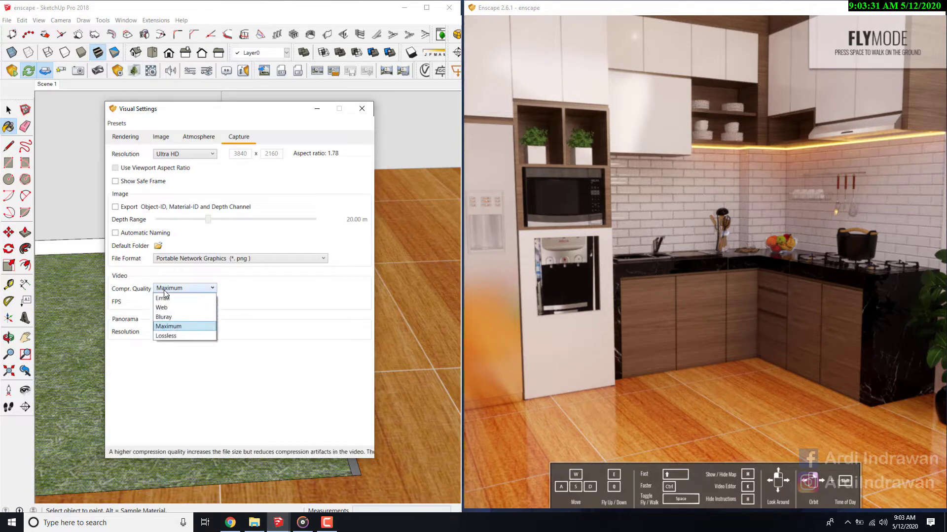
click(173, 329)
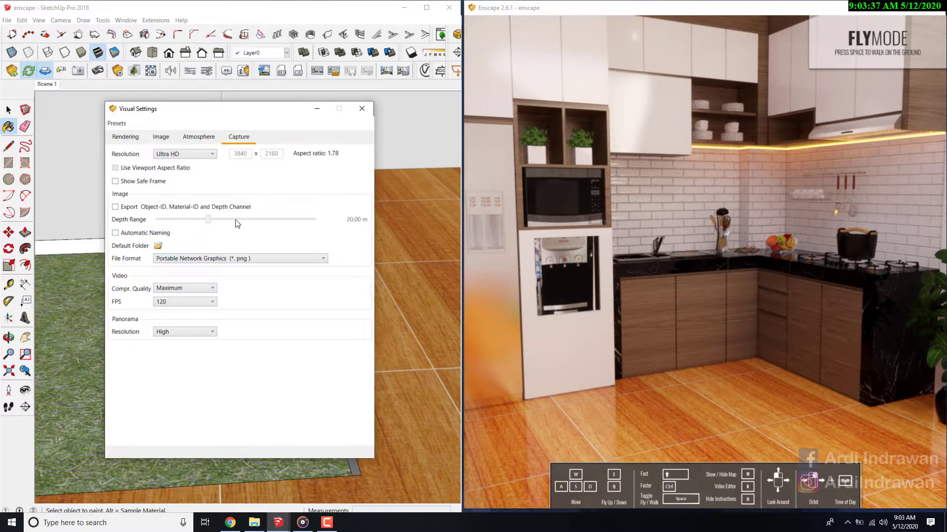
- Set the rendering quality to Ultra and view the kitchen from further back in Enscape
click(197, 137)
click(163, 138)
click(126, 137)
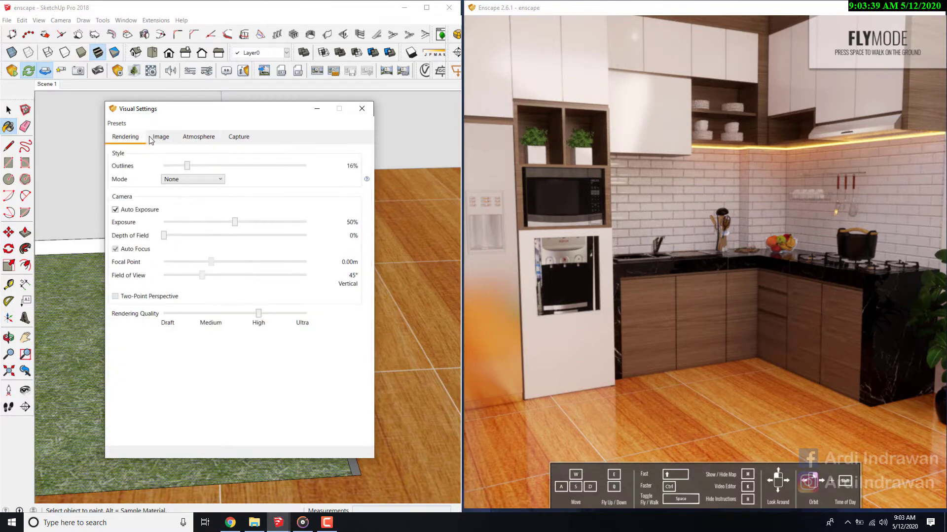
click(315, 315)
key(s)
drag(647, 279, 647, 248)
key(s)
key(w)
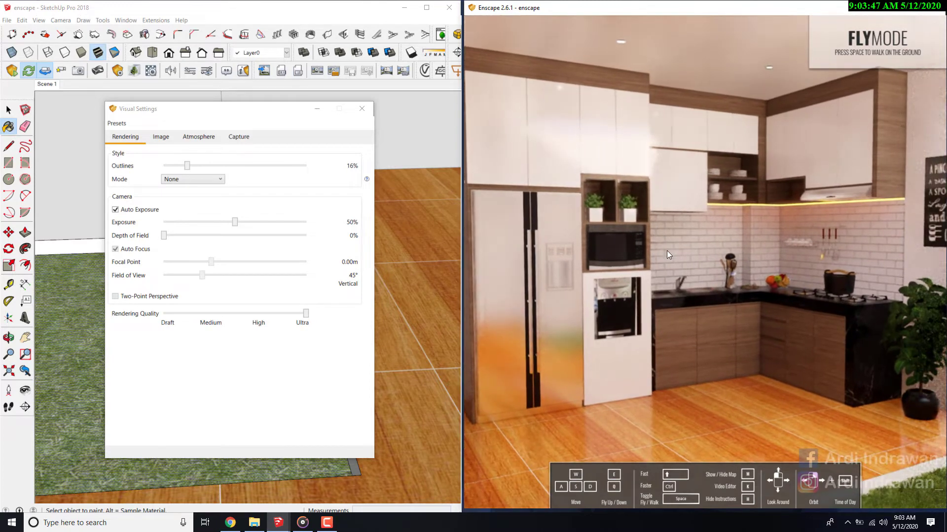
- Try the Draft rendering quality and look around the fridge and cabinets in the Enscape view
drag(304, 315, 107, 315)
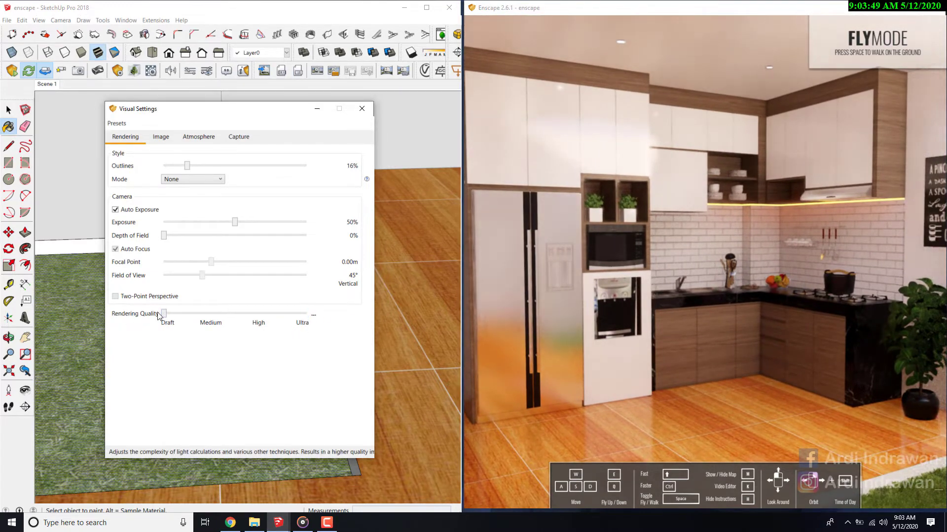
click(599, 300)
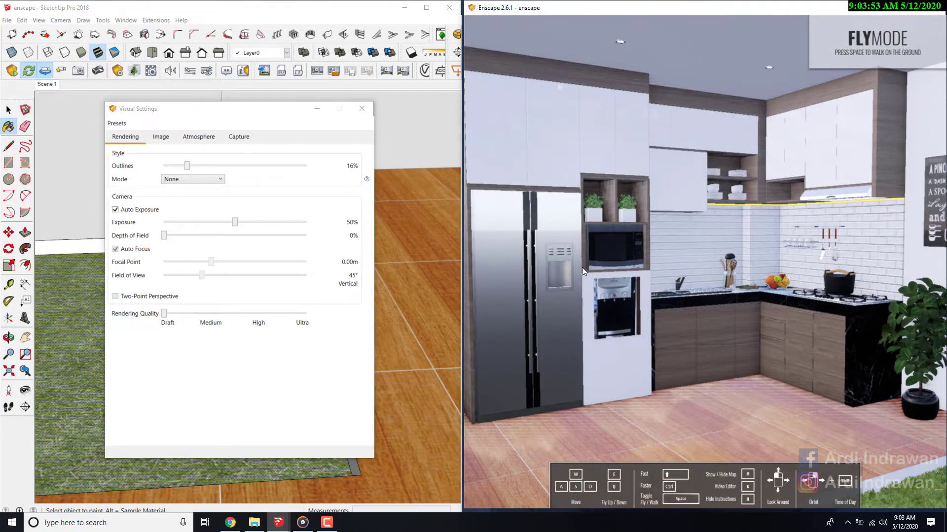
drag(582, 268, 479, 269)
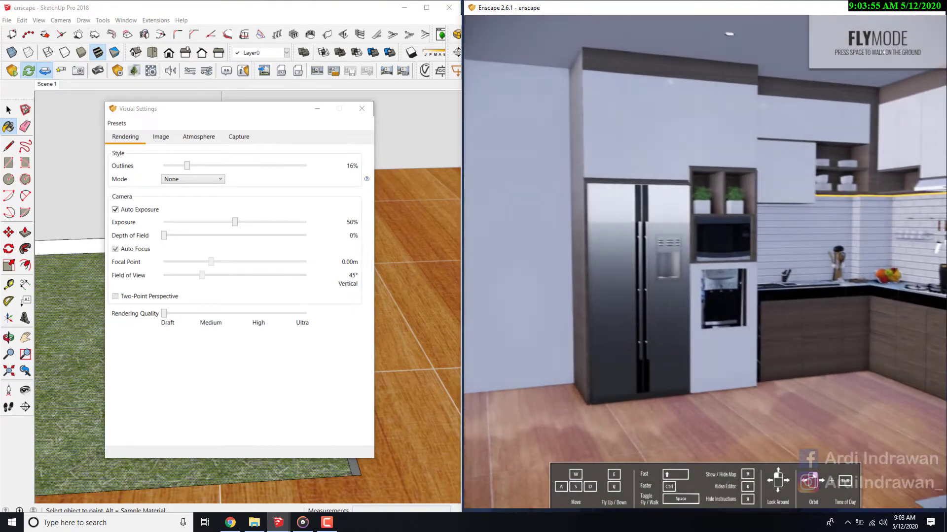
drag(572, 305, 680, 272)
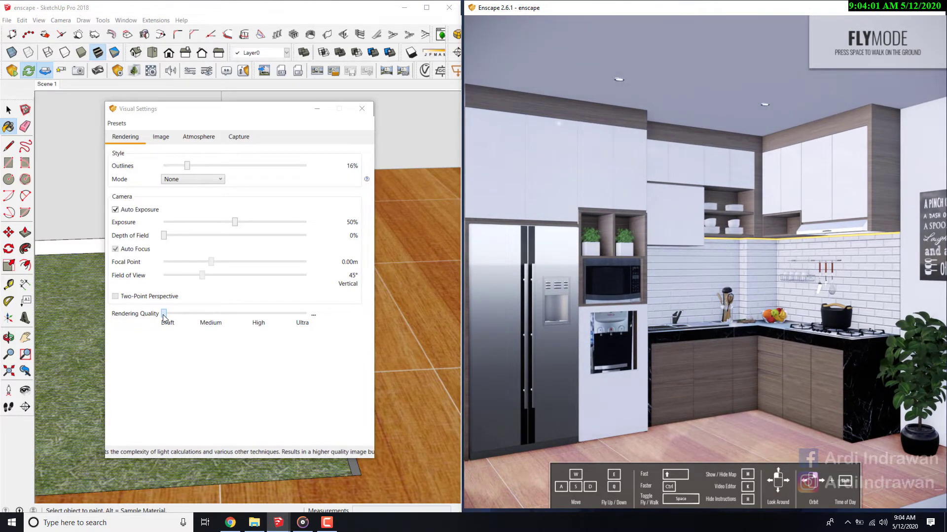
- Set the rendering quality back to Ultra, then close the visual settings with SketchUp maximised
drag(163, 314, 306, 314)
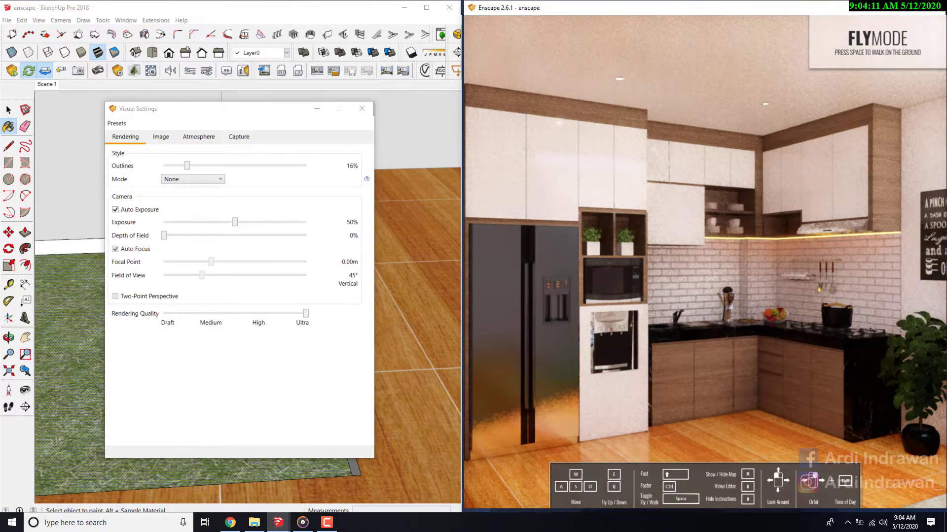
mouse_move(632, 324)
mouse_down()
mouse_move(607, 331)
mouse_move(627, 334)
mouse_up()
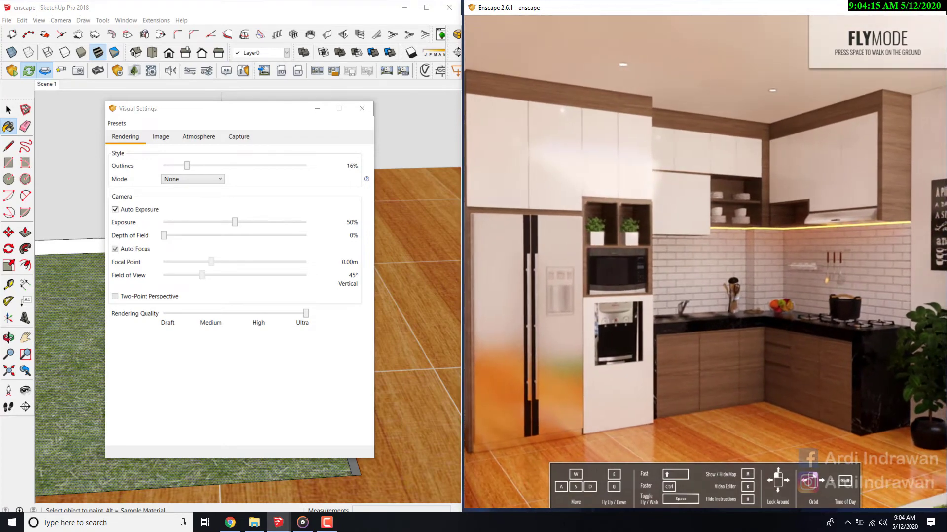
click(427, 8)
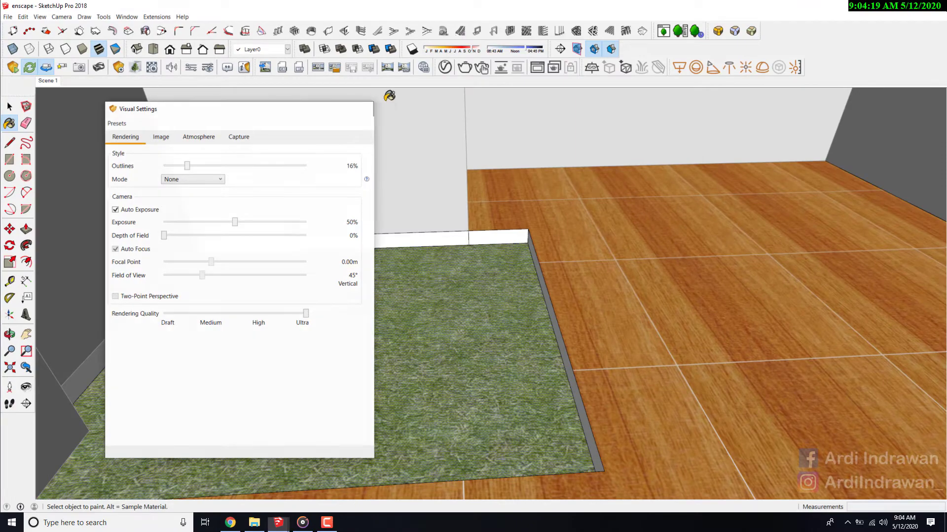
click(362, 108)
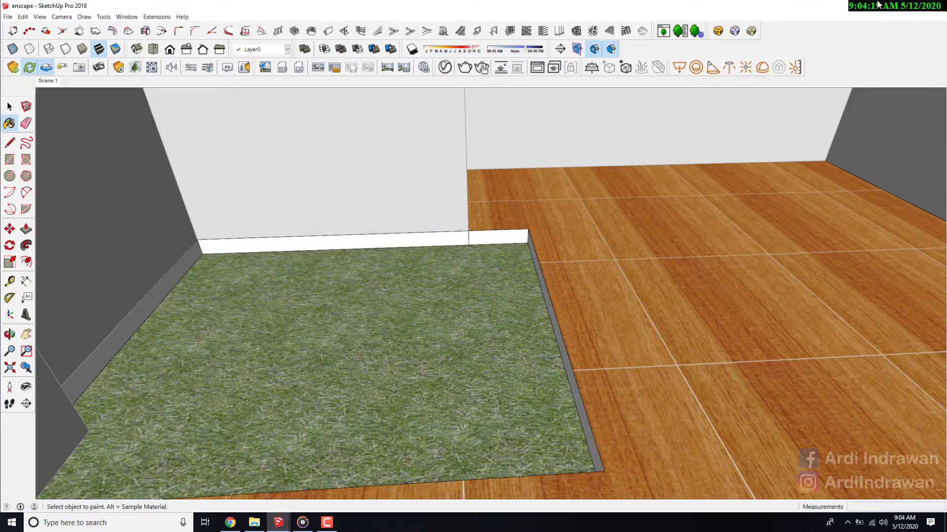
- Switch to the Enscape window in full screen and frame the whole kitchen corner with the fridge, wall sign and potted plant
click(887, 6)
click(902, 9)
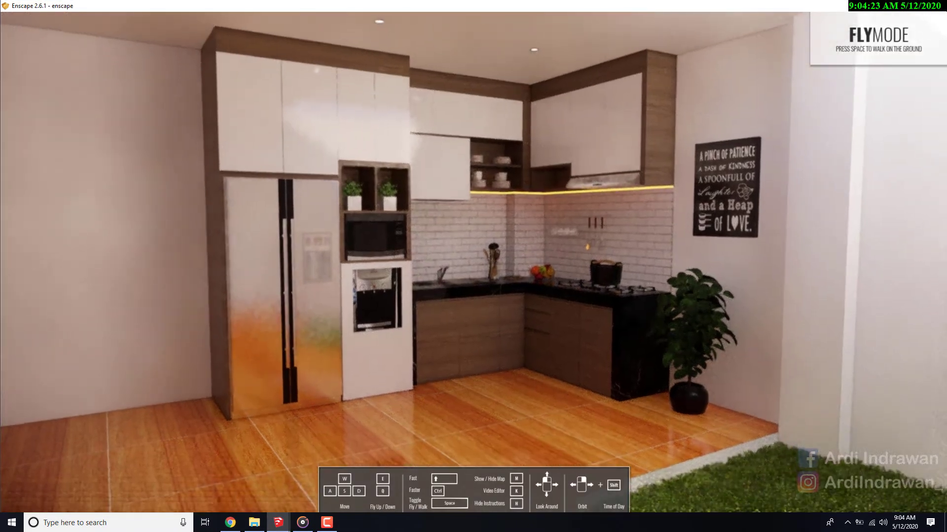
key(s)
key(w)
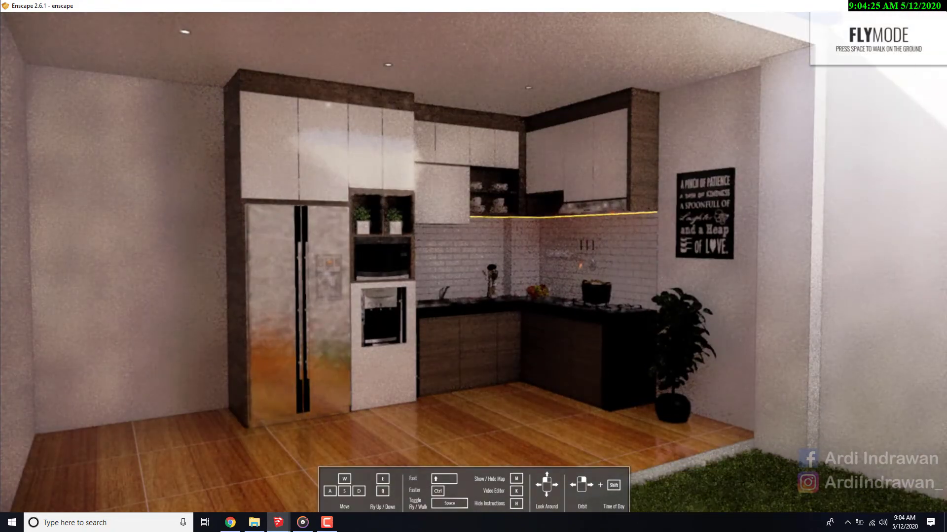
key(a)
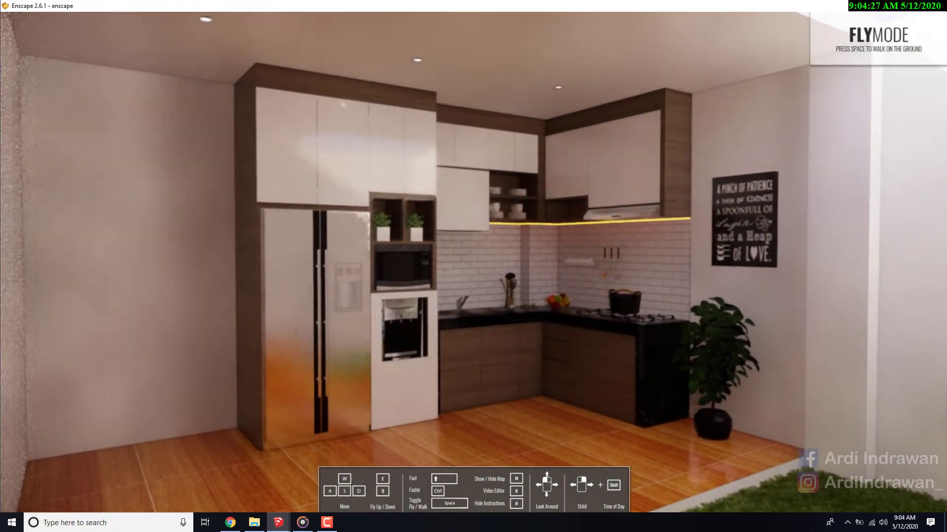
key(w)
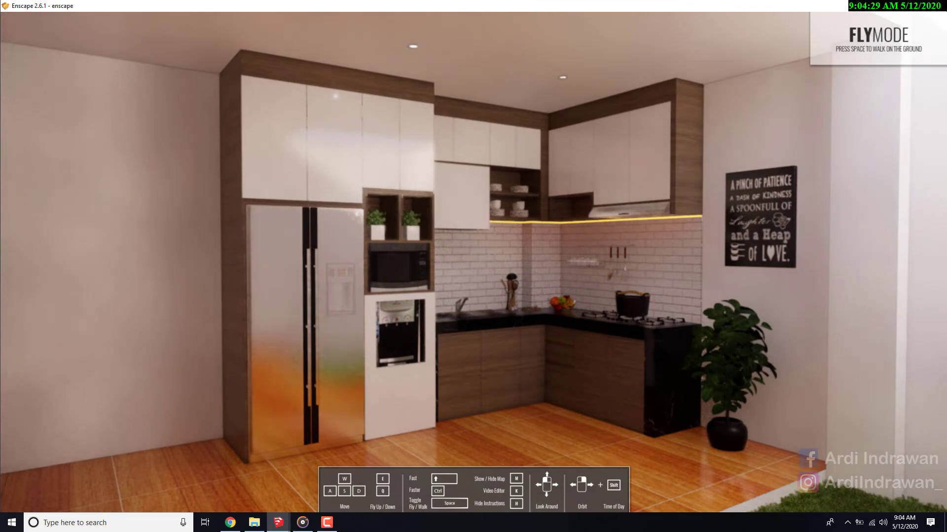
drag(493, 247, 507, 247)
key(w)
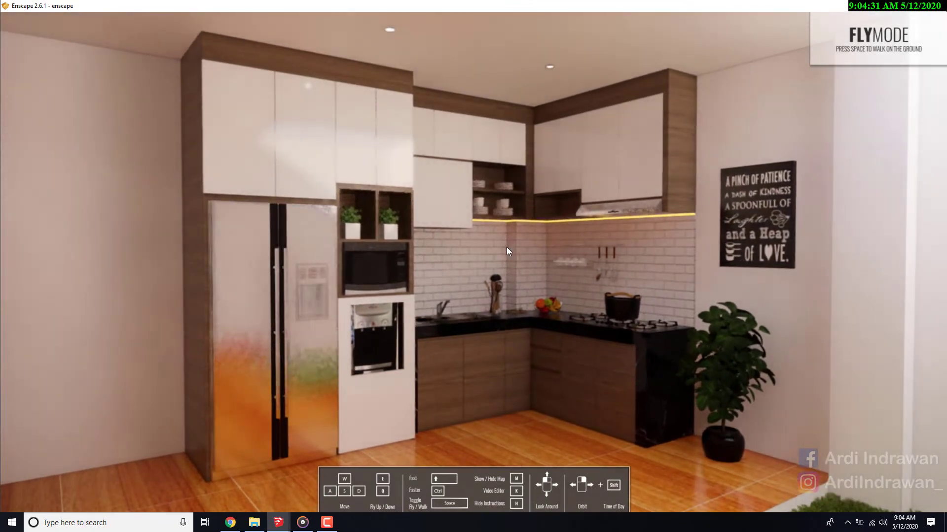
key(s)
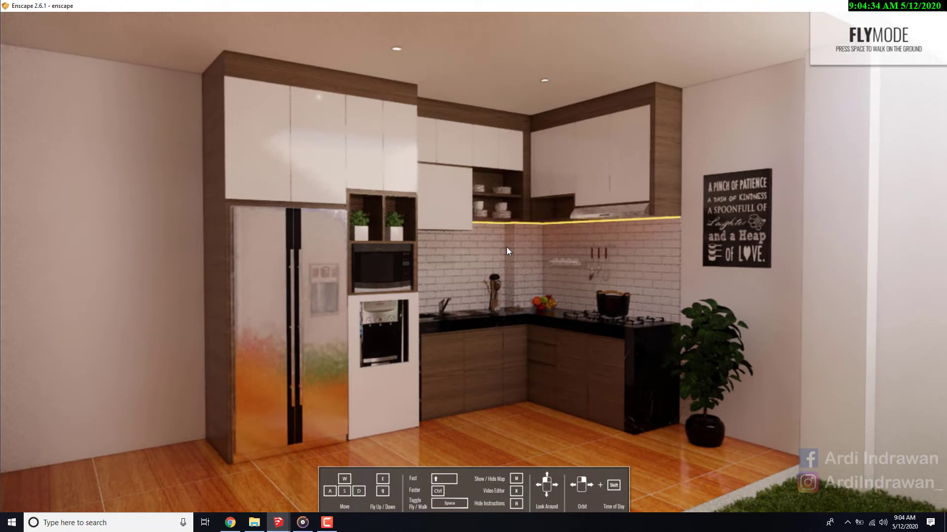
- Fine-tune the Enscape camera's distance and angle so the kitchen cabinets fill the full-screen view
mouse_move(505, 247)
mouse_down()
mouse_move(494, 250)
mouse_move(503, 250)
mouse_up()
key(w)
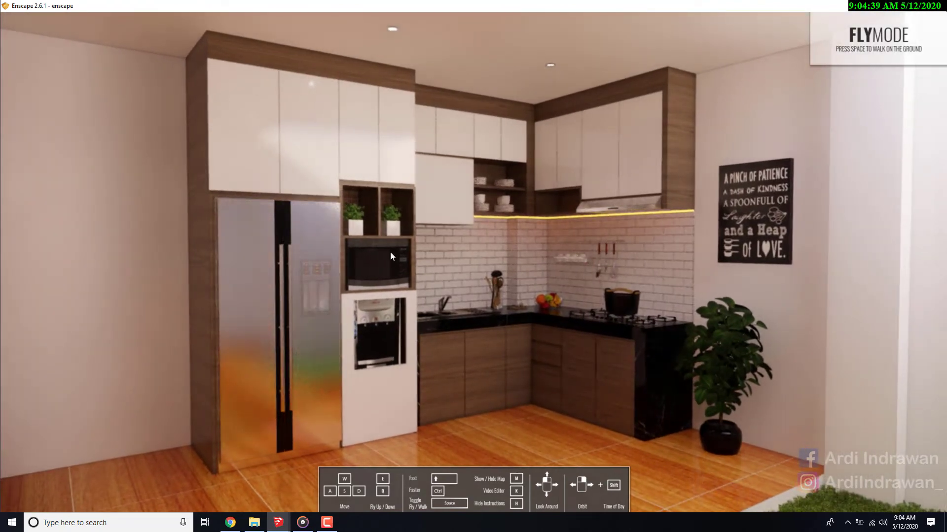
drag(562, 271, 571, 271)
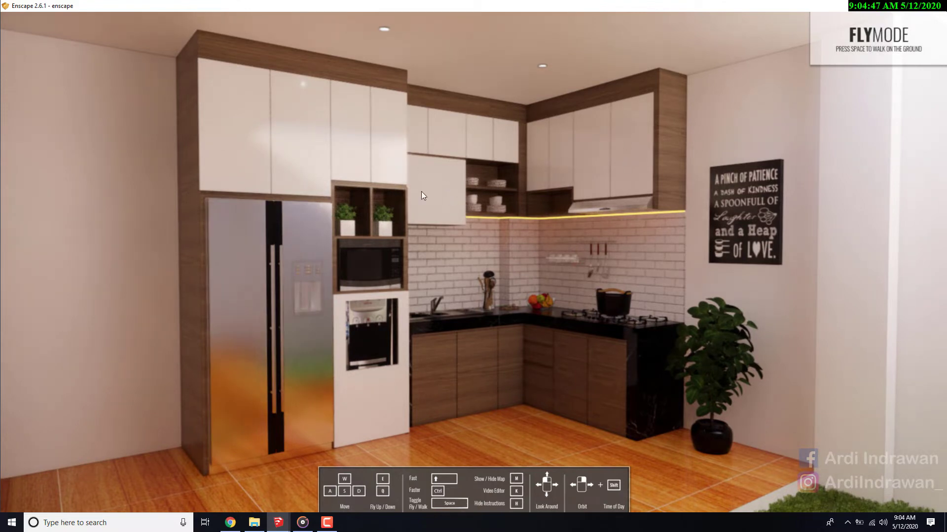
drag(430, 277, 438, 277)
scroll(390, 215, up, 2)
scroll(437, 191, down, 3)
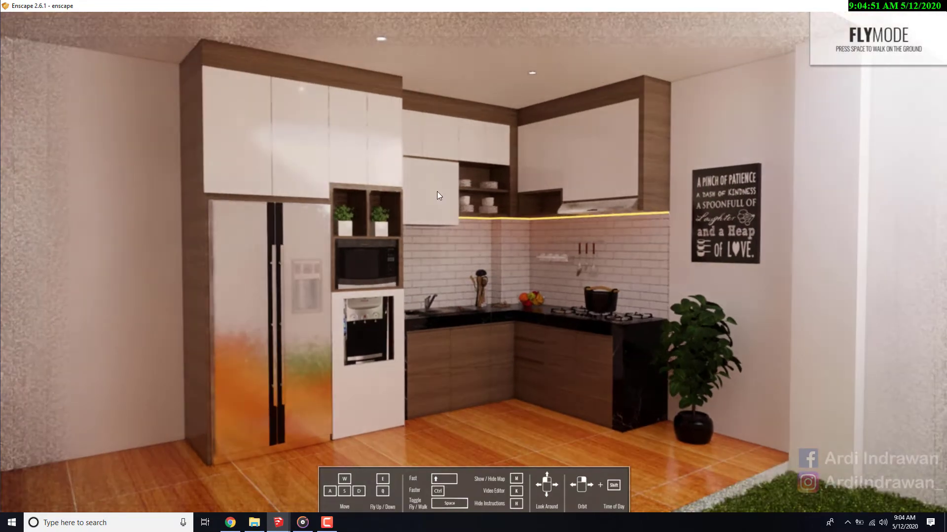
scroll(427, 221, up, 1)
scroll(427, 221, up, 1)
drag(437, 221, 441, 213)
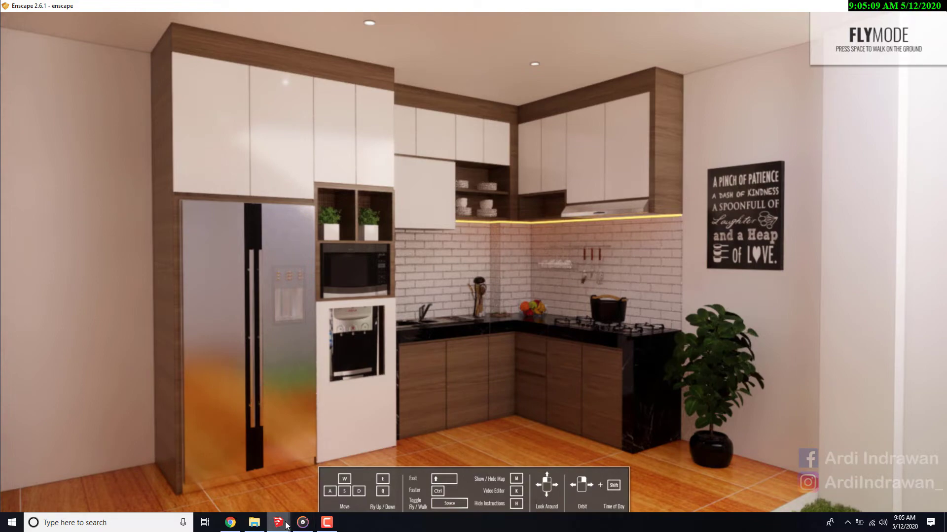
- Switch to SketchUp and save the current Enscape camera as a view named Enscape View 1
mouse_move(286, 522)
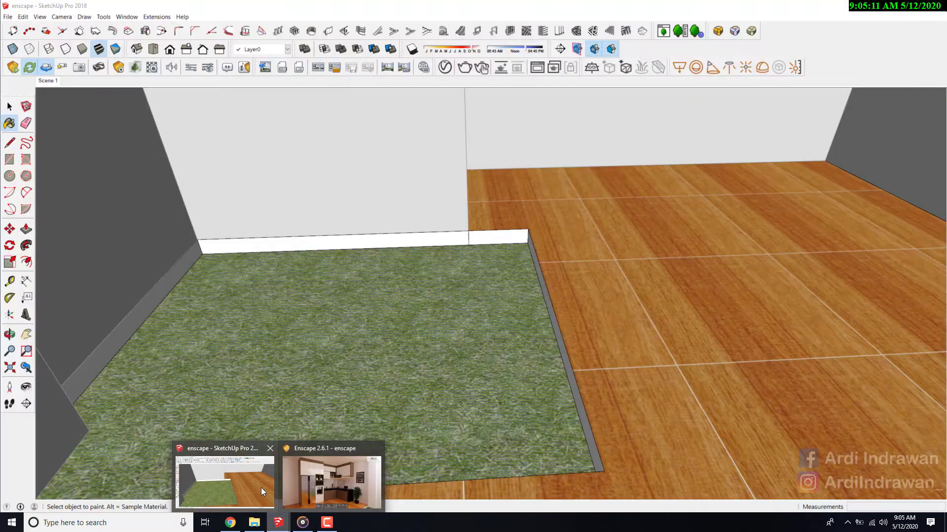
click(261, 487)
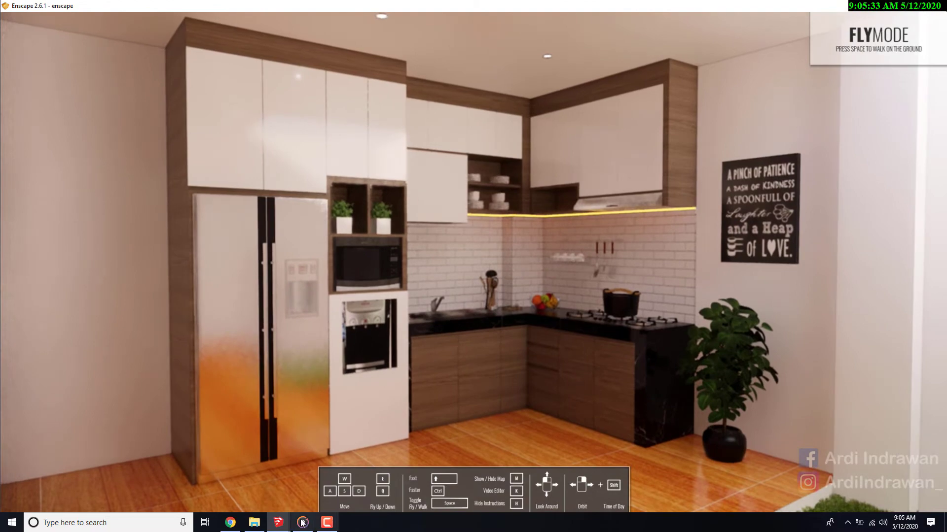
click(286, 523)
click(255, 501)
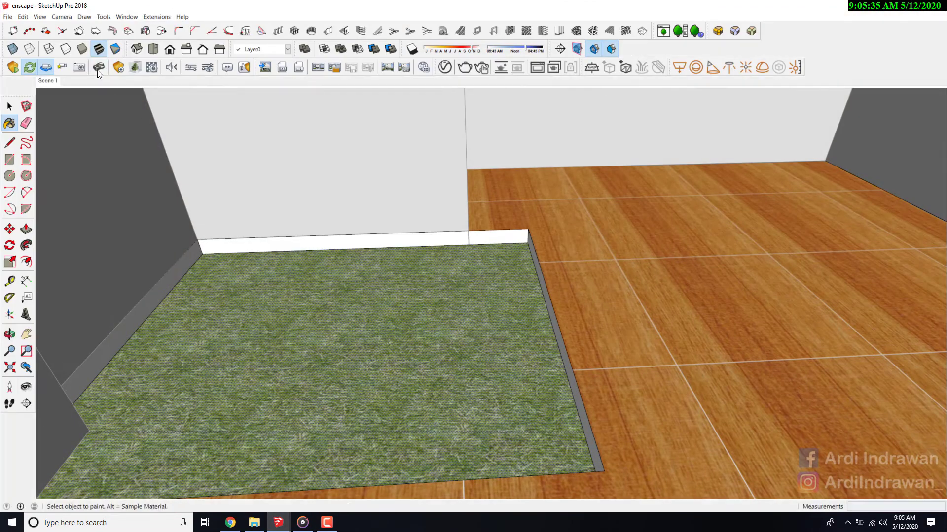
click(81, 70)
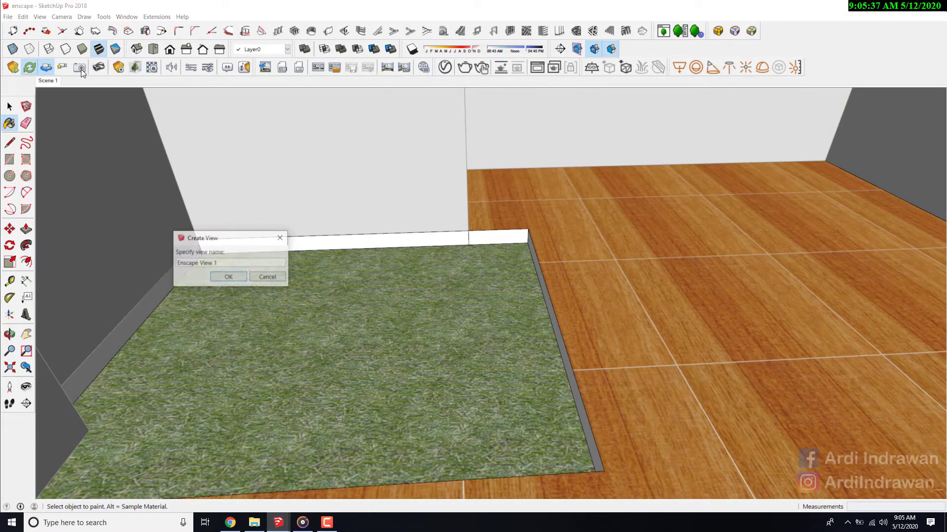
click(228, 277)
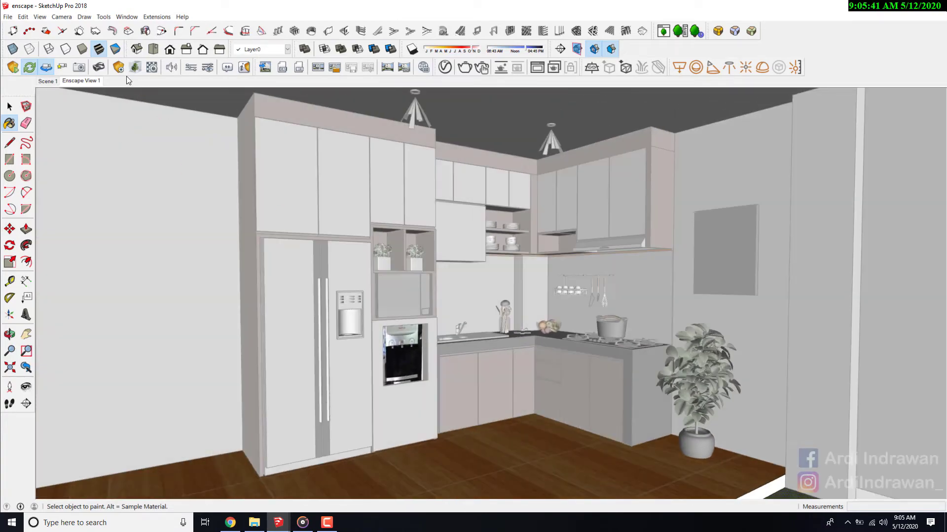
key(ctrl)
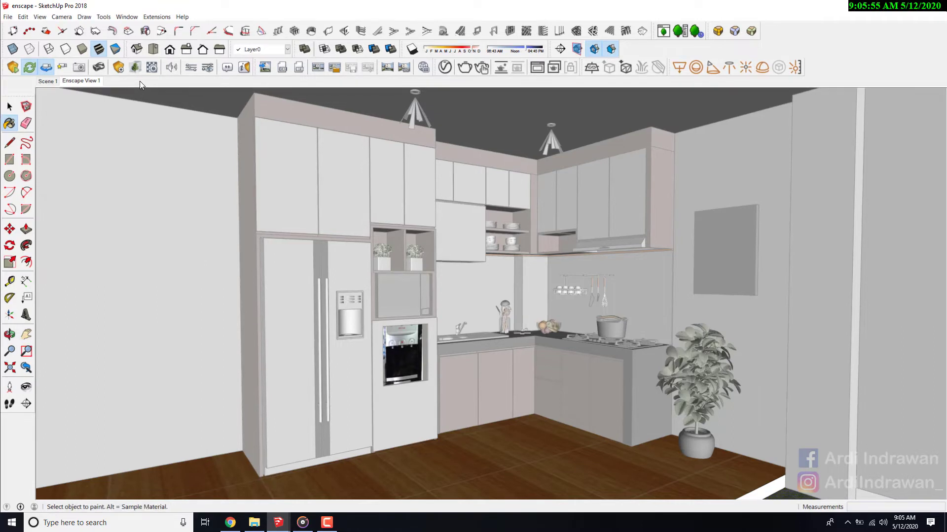
click(890, 7)
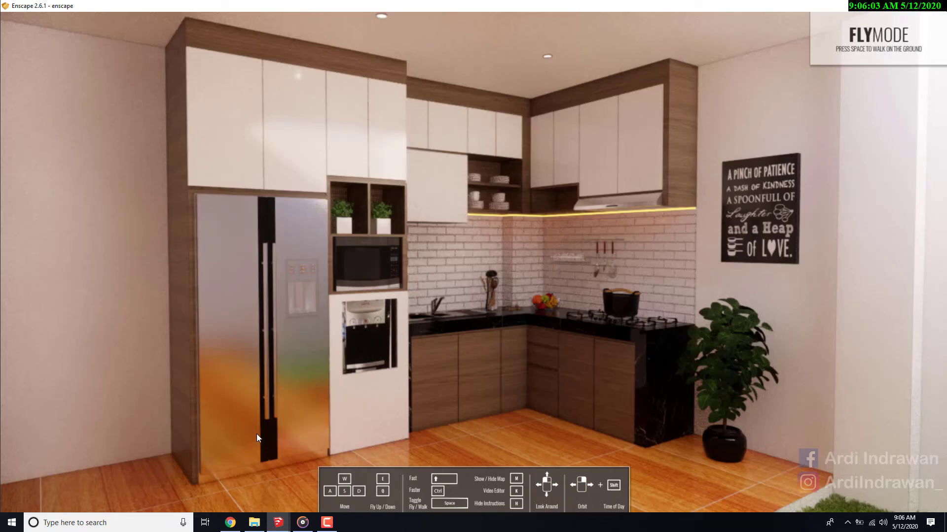
mouse_move(280, 521)
click(259, 497)
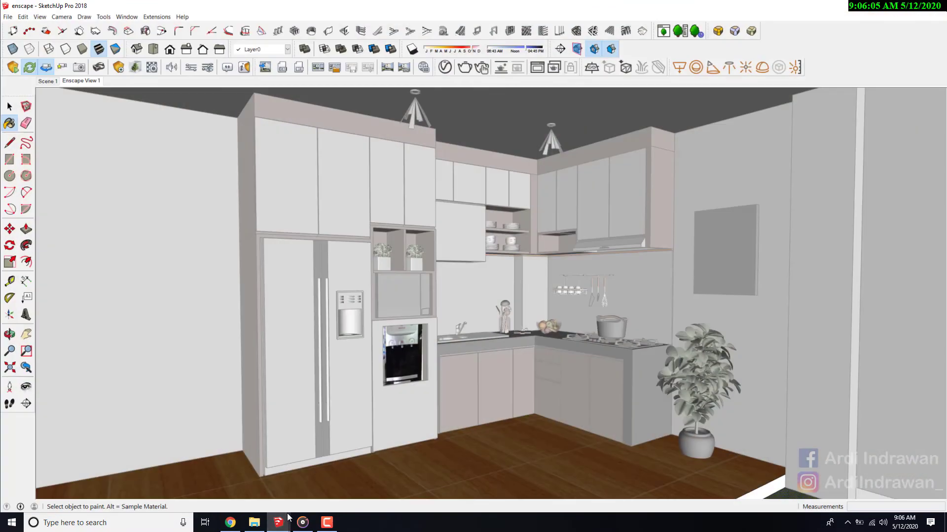
click(266, 69)
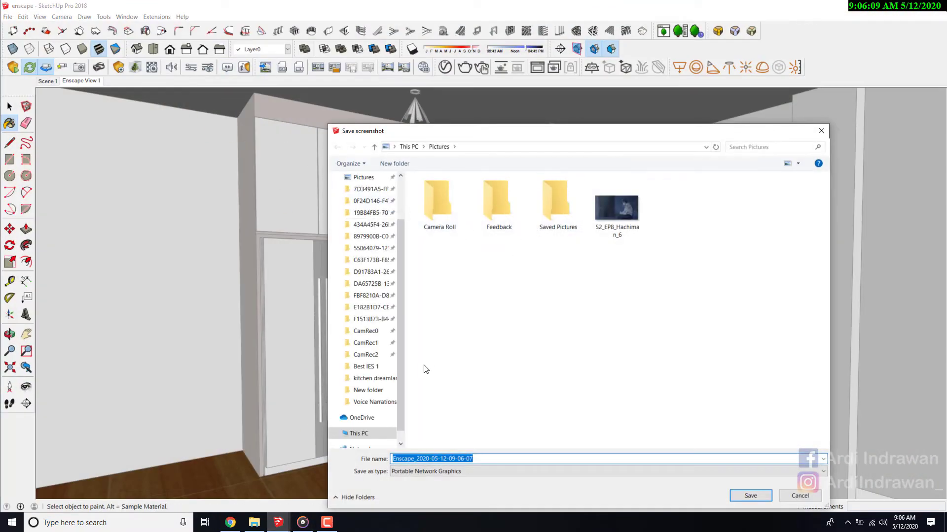
scroll(379, 330, up, 3)
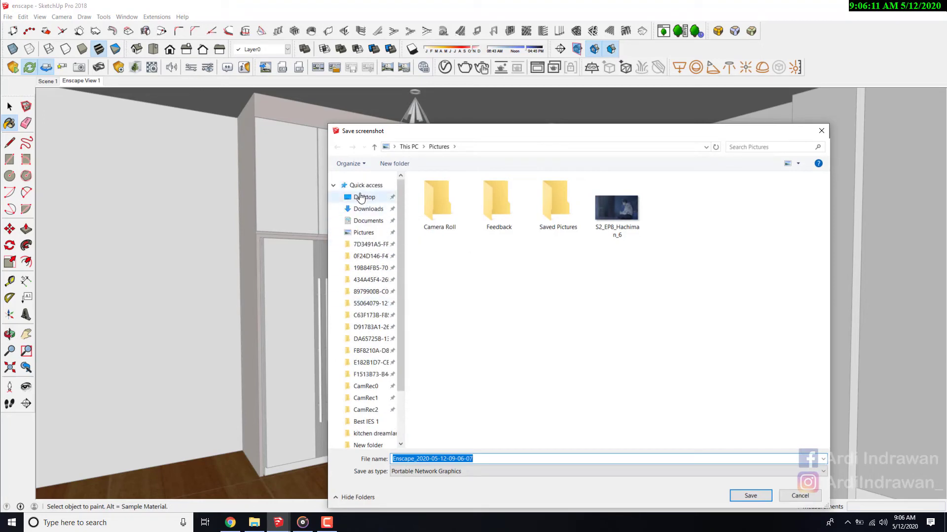
click(360, 197)
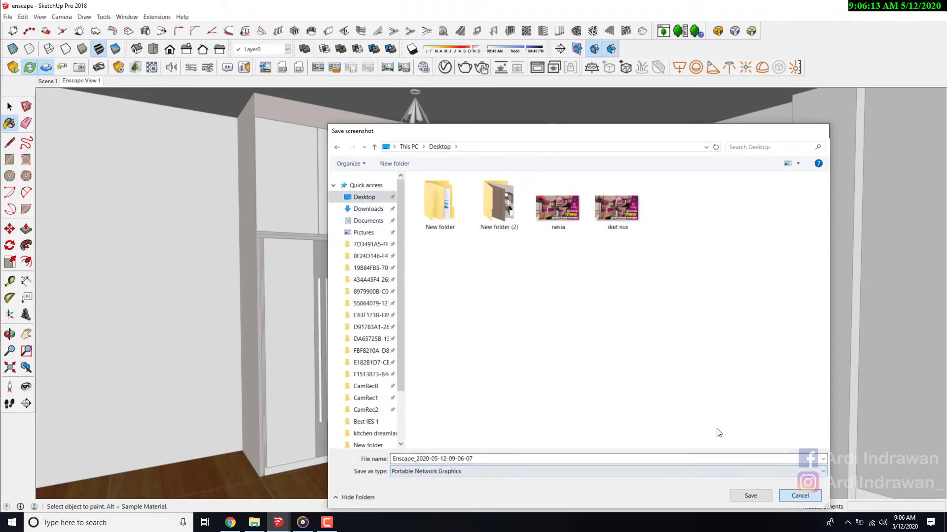
click(802, 496)
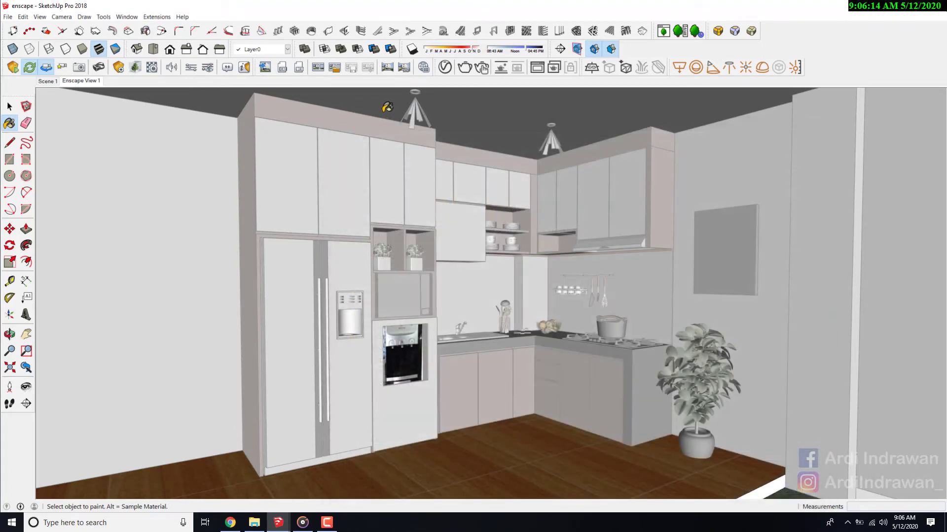
- Look through the Enscape General Settings categories, including Devices, Network, Licensing, Performance and Settings Management, and close the dialog
click(197, 68)
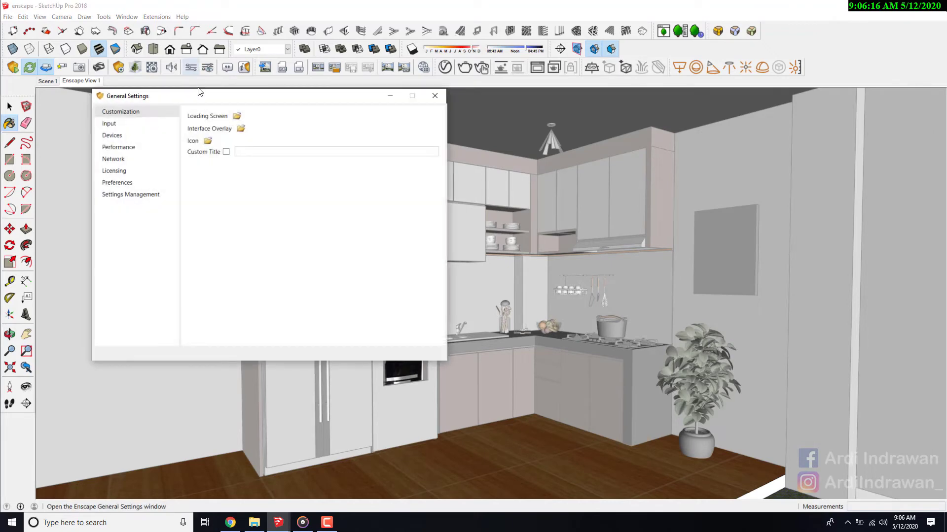
click(121, 137)
click(123, 158)
click(122, 170)
click(121, 194)
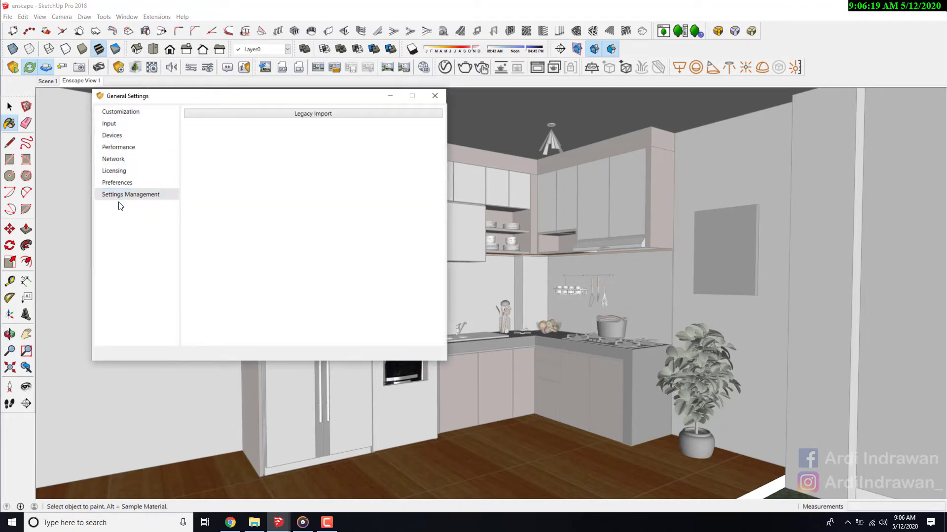
click(122, 180)
click(123, 169)
click(130, 146)
click(134, 124)
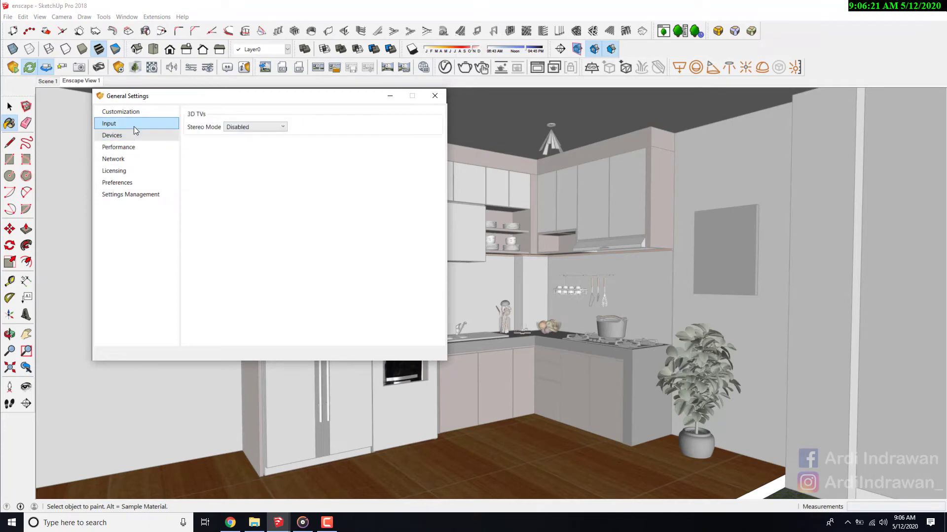
click(435, 97)
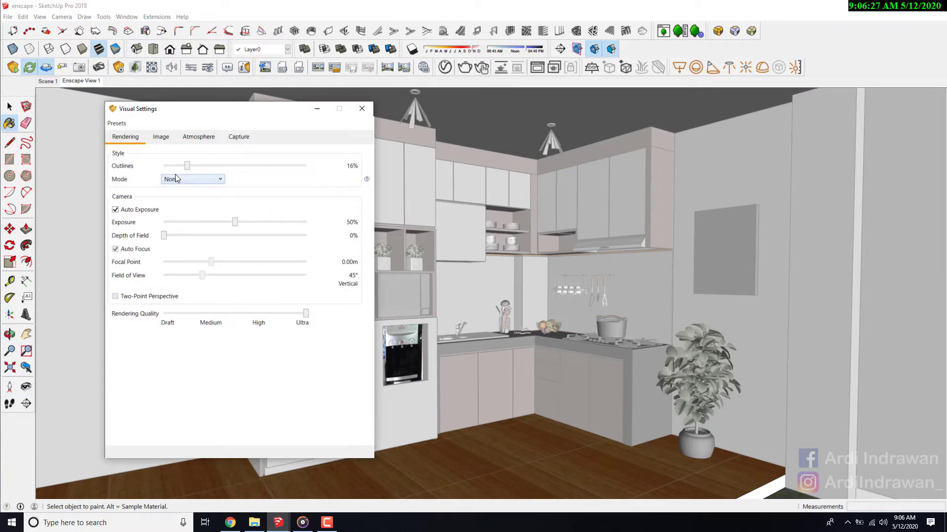
- Review the rendering style modes, the image options and the atmosphere options in Enscape's Visual Settings
click(176, 178)
click(259, 181)
click(180, 179)
click(274, 184)
click(159, 139)
click(185, 139)
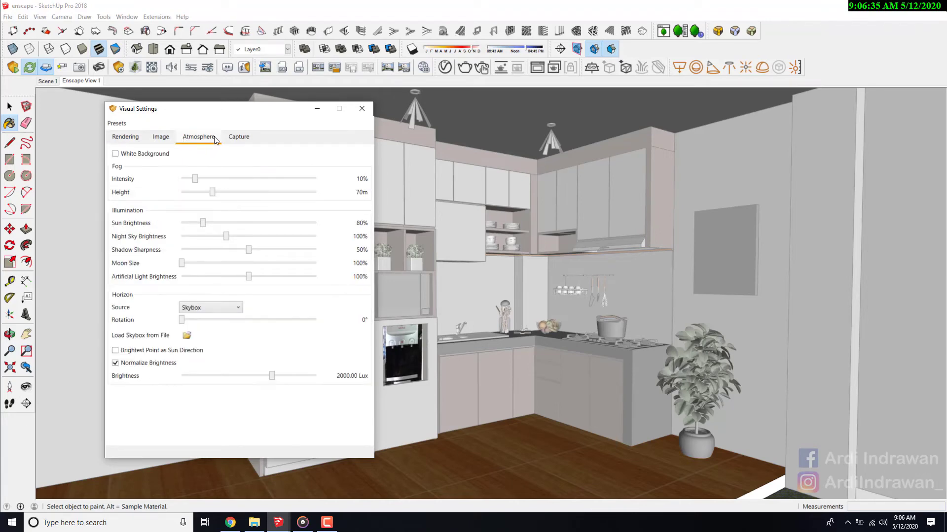
- Enable export of the Object-ID, Material-ID and Depth channels with a depth range of 35.31 m, and close the visual settings
click(241, 138)
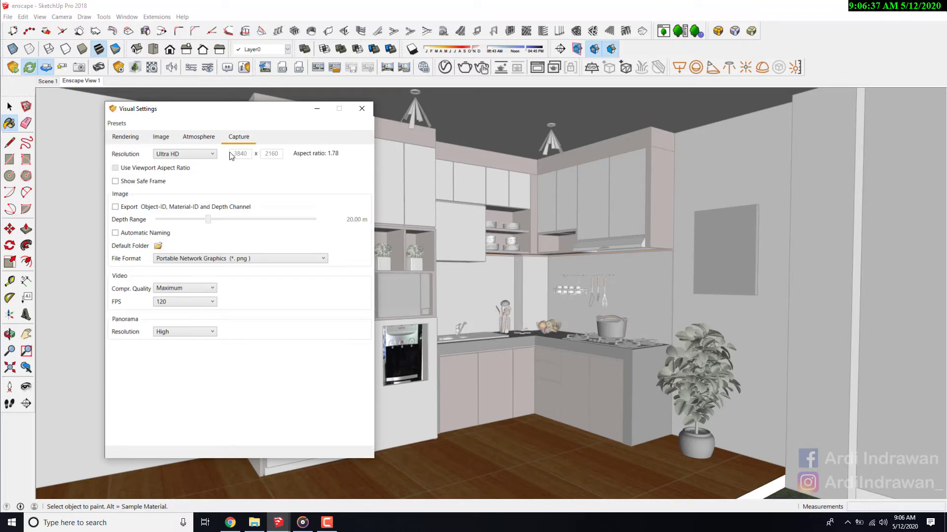
click(115, 207)
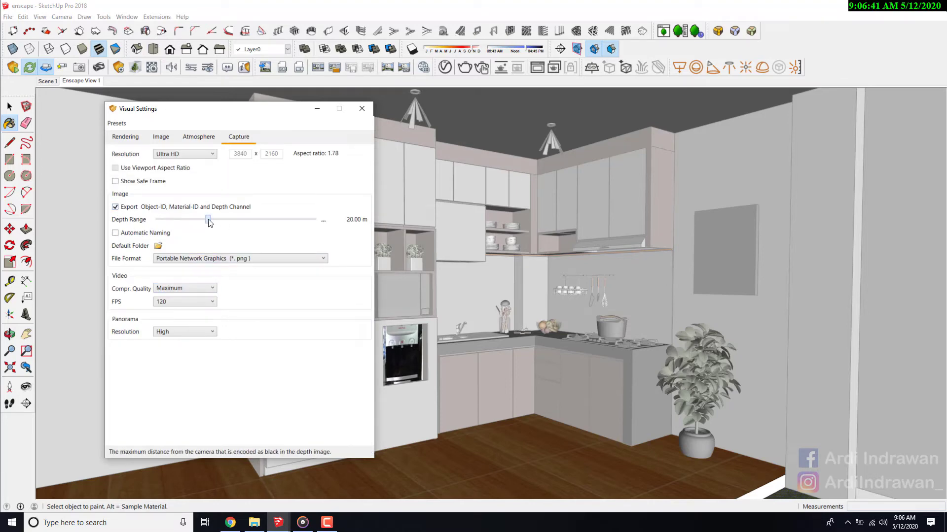
drag(208, 220, 219, 224)
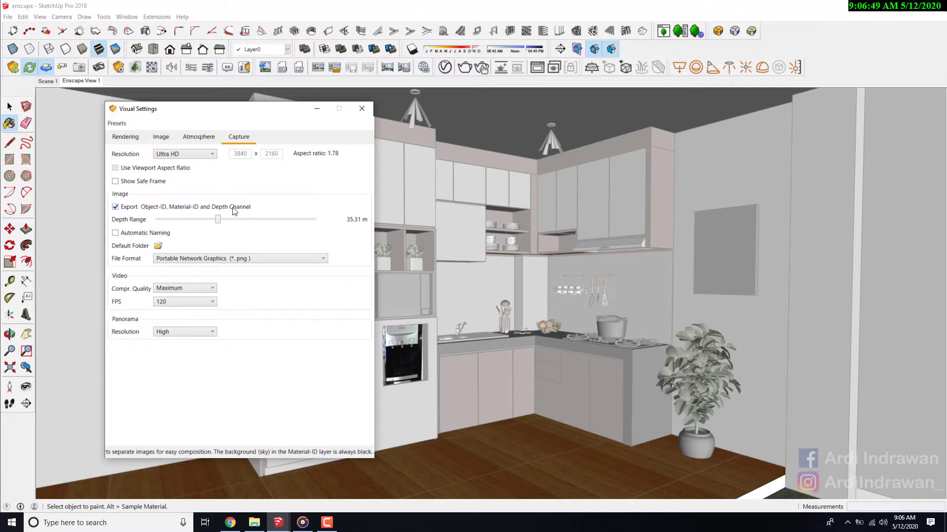
click(362, 109)
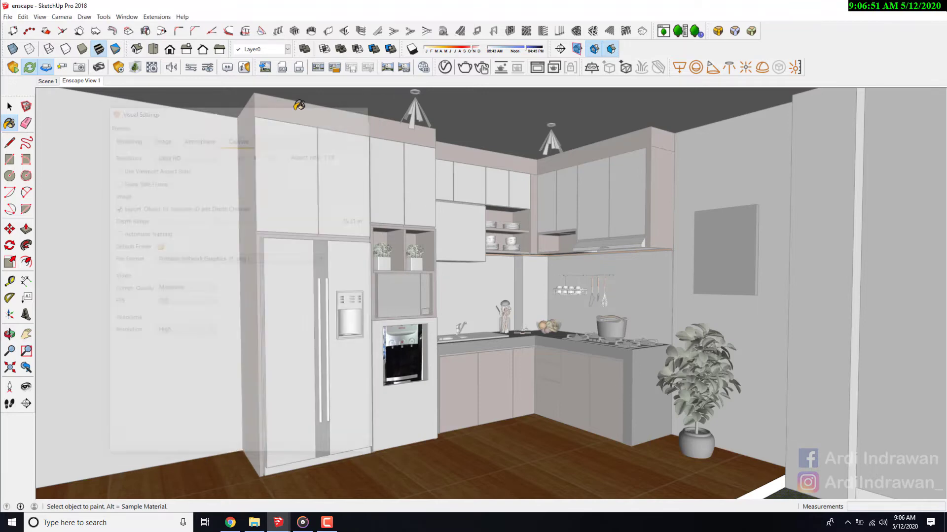
click(265, 69)
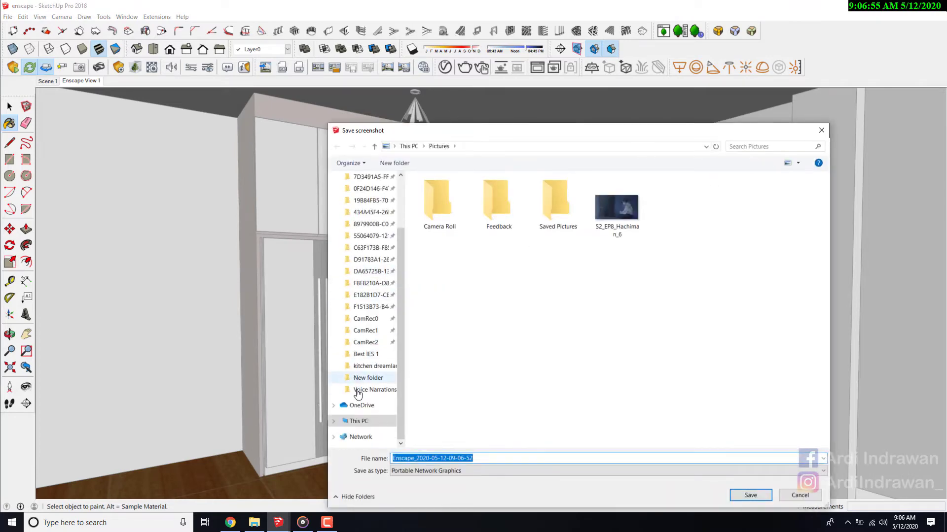
scroll(364, 335, up, 2)
click(364, 196)
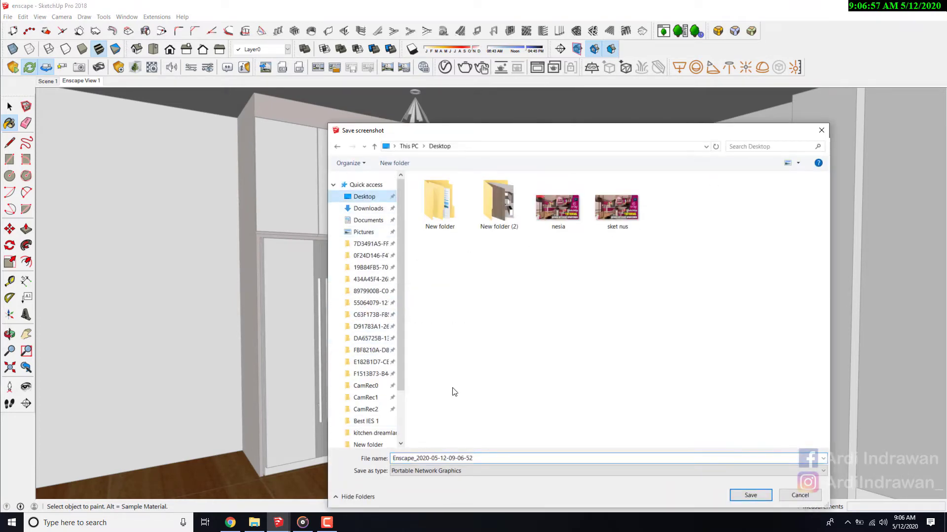
click(750, 495)
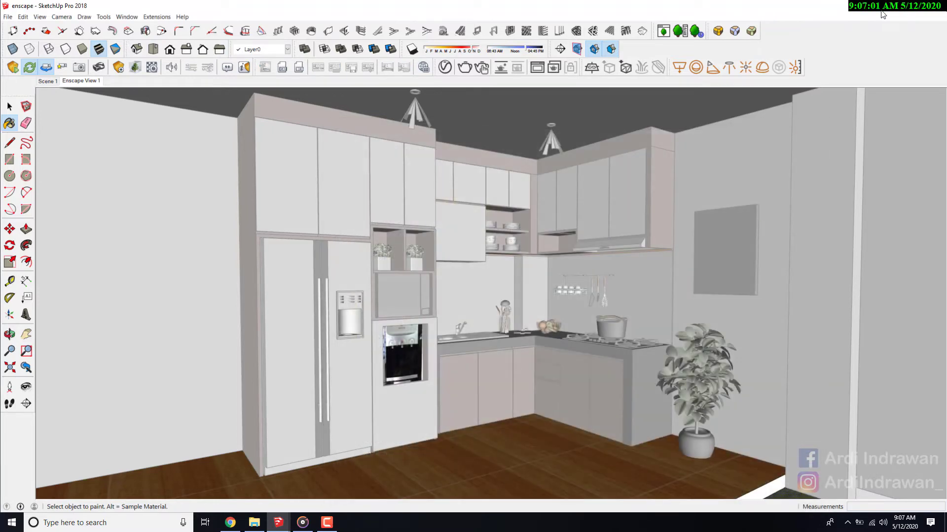
click(881, 9)
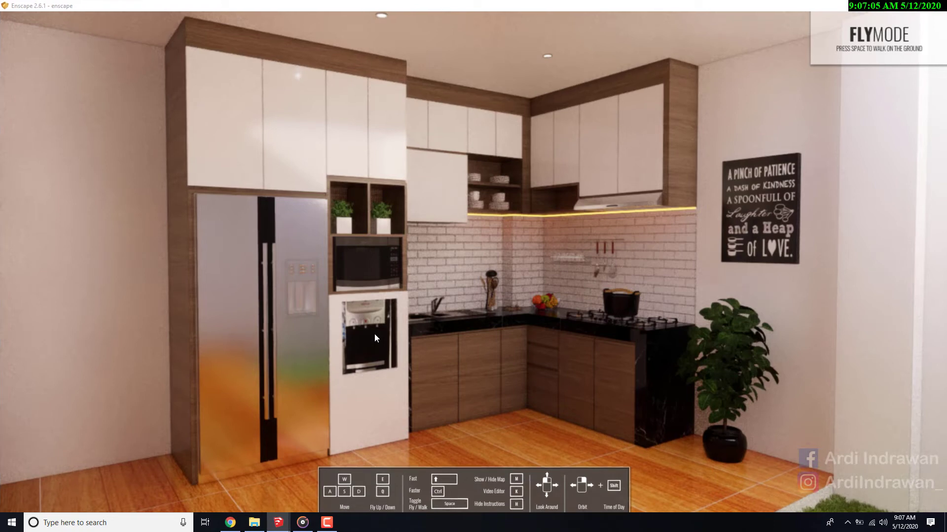
key(shift+F11)
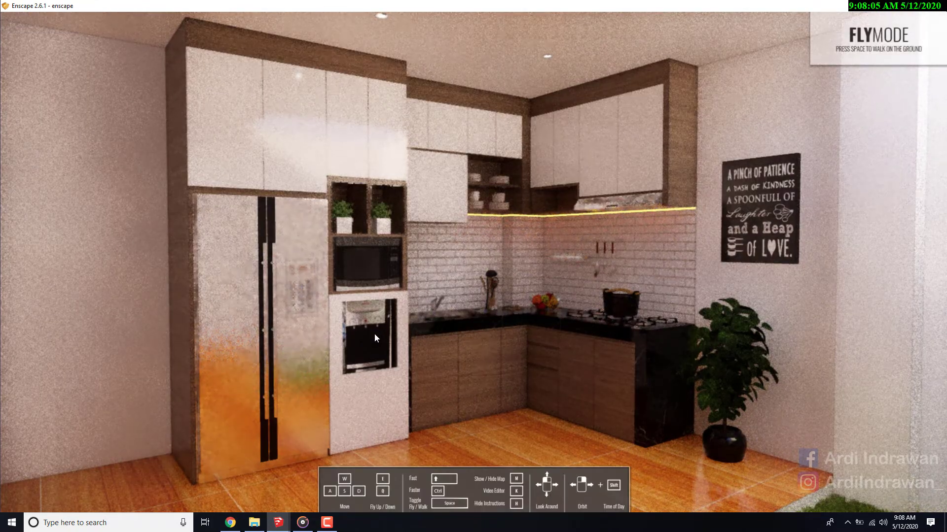
- Return to SketchUp, set the Outlines in Enscape's visual settings to 5% and close the dialog
click(894, 6)
mouse_move(278, 522)
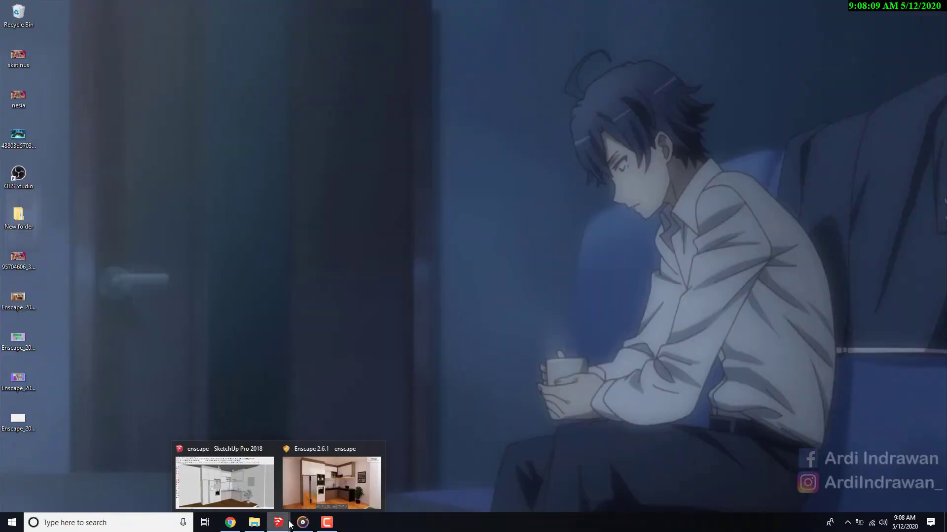
click(259, 490)
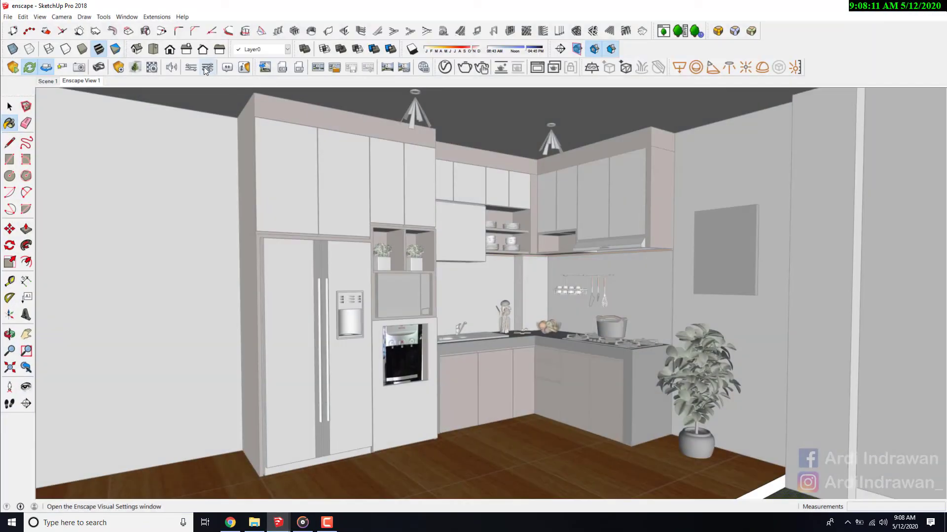
click(189, 70)
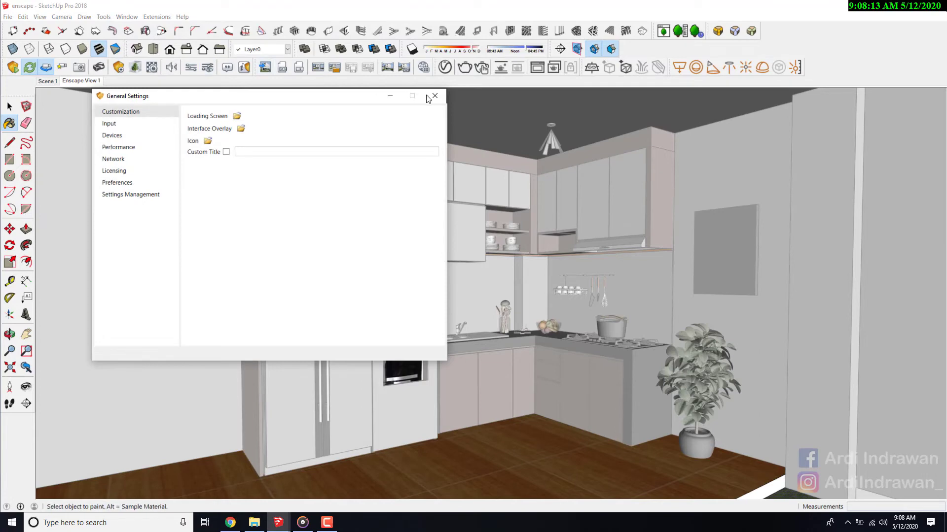
click(431, 97)
click(207, 69)
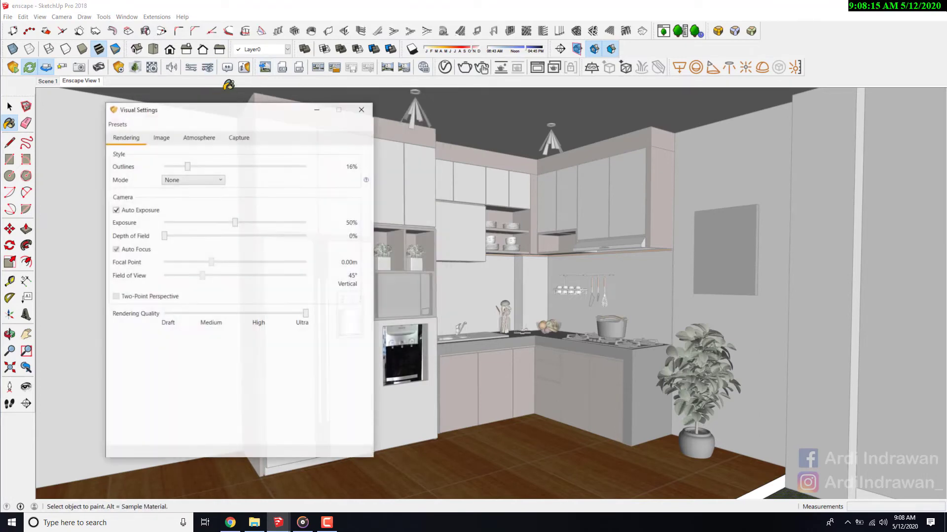
drag(187, 166, 171, 169)
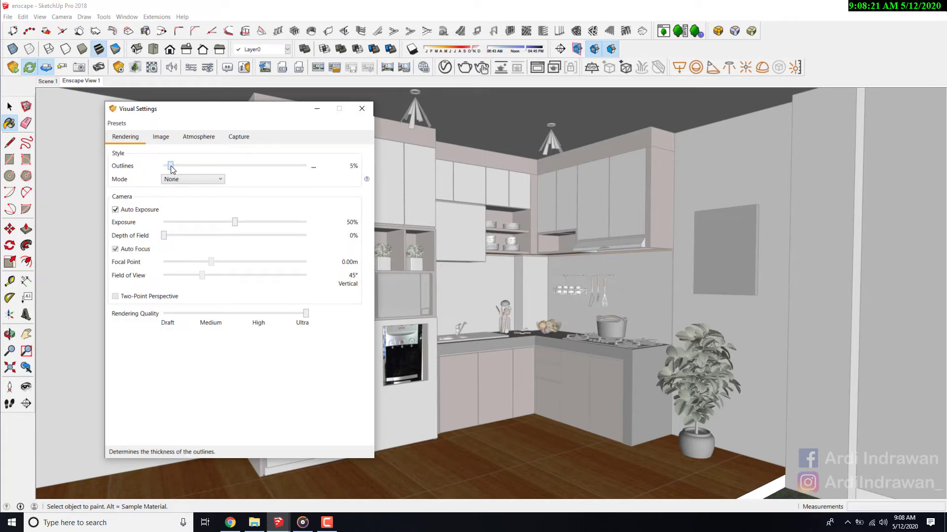
click(361, 108)
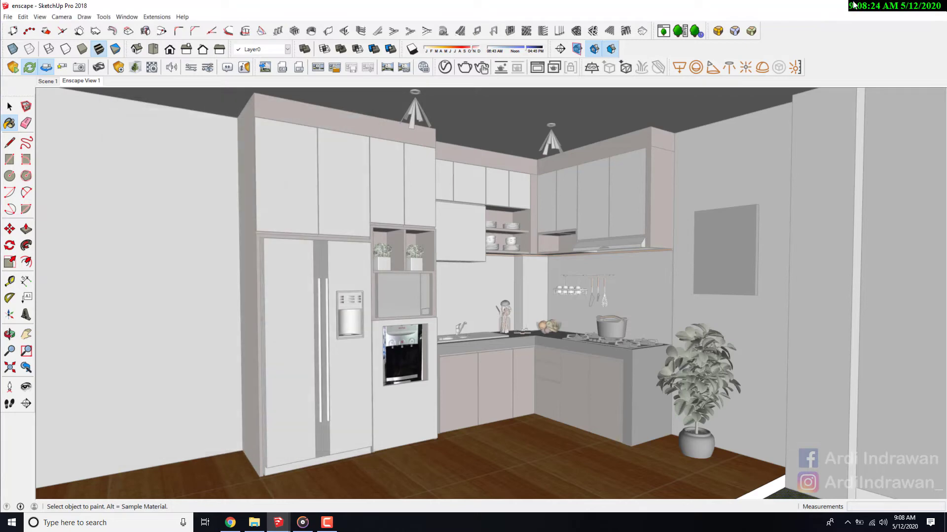
click(265, 67)
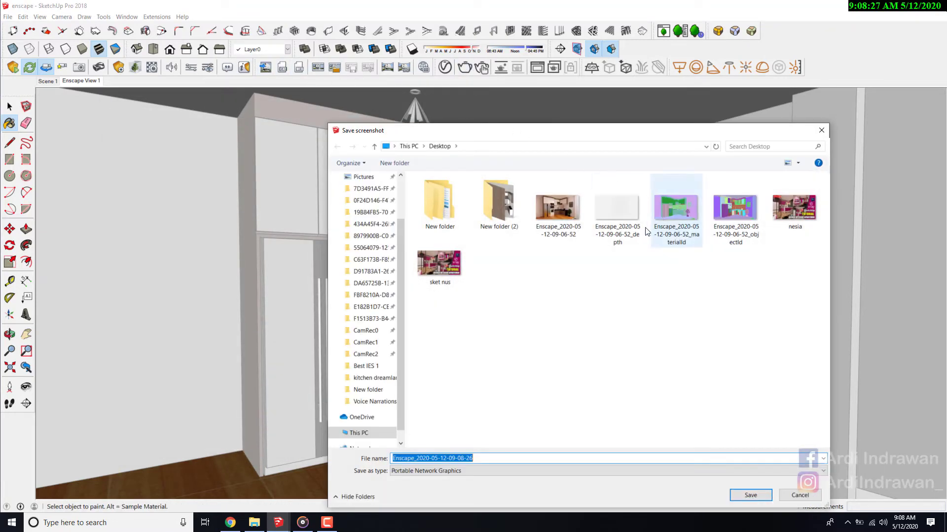
double_click(566, 227)
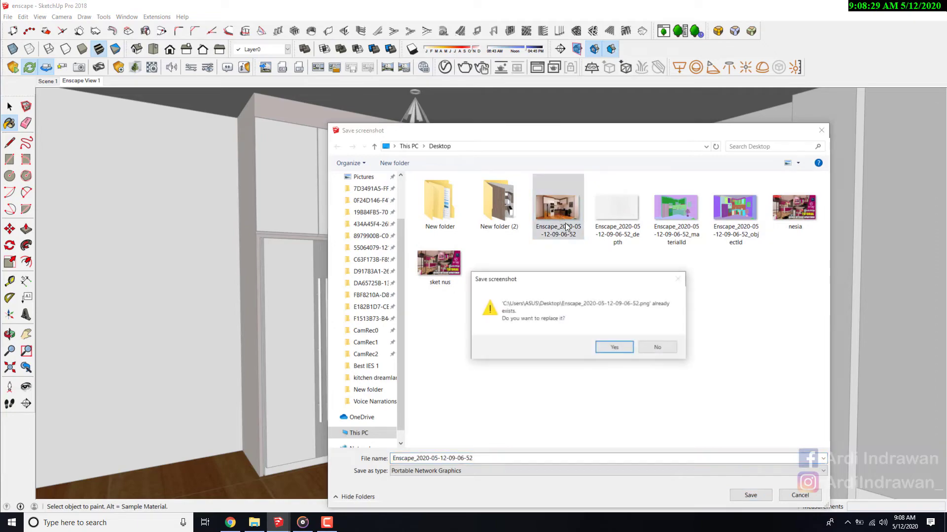
click(598, 347)
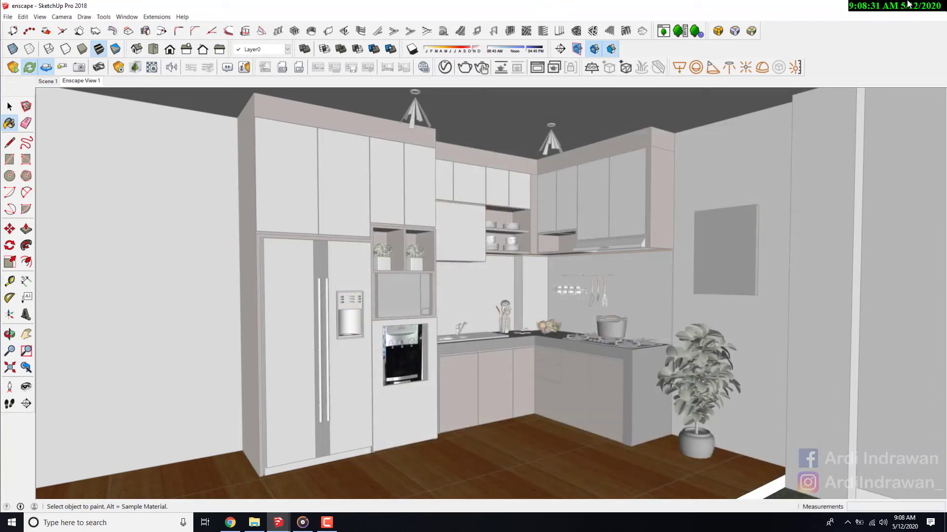
click(892, 6)
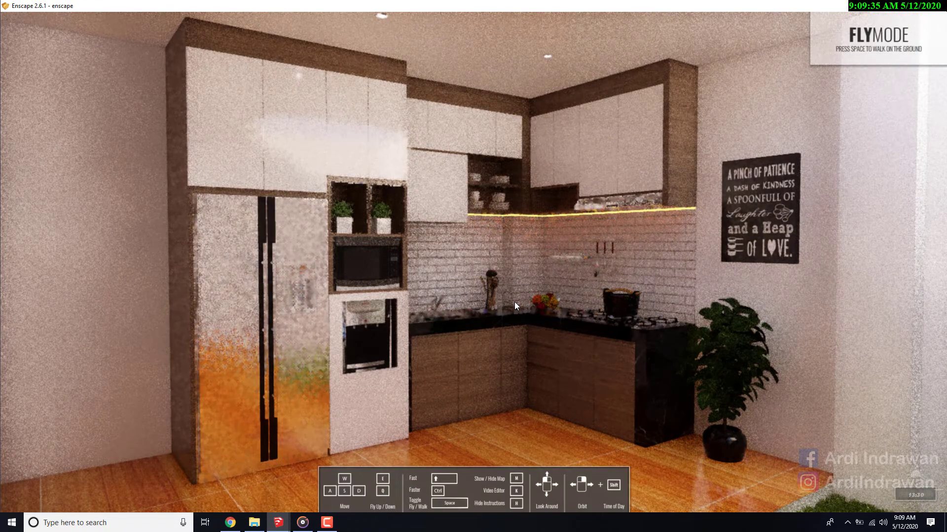
click(254, 523)
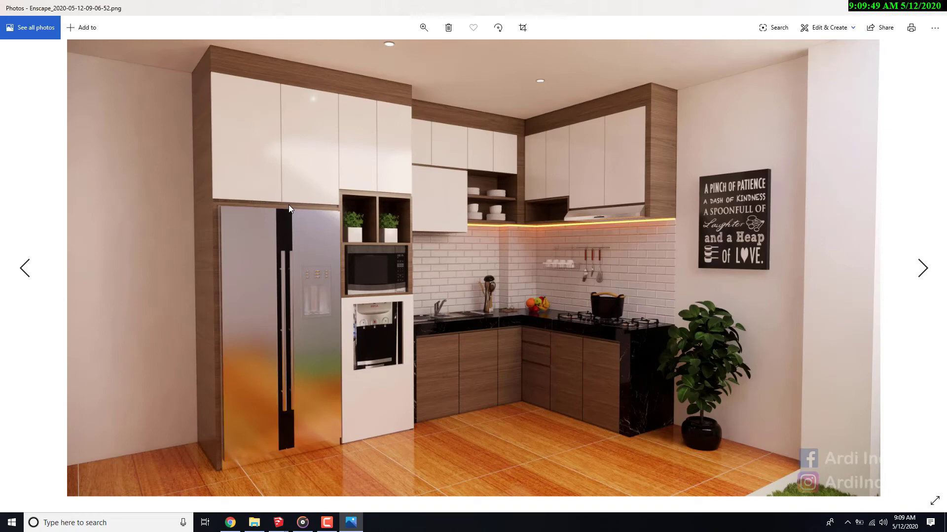
double_click(634, 288)
double_click(634, 288)
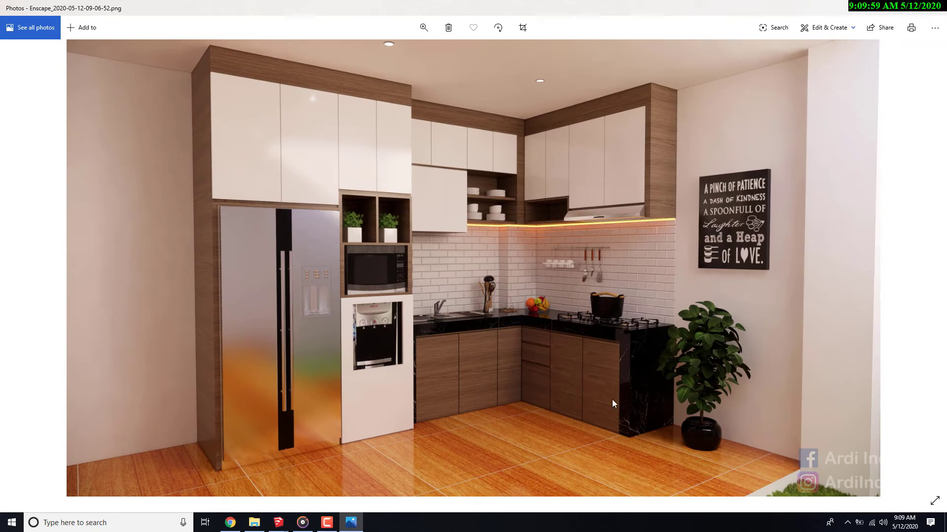
double_click(567, 399)
double_click(567, 399)
double_click(542, 376)
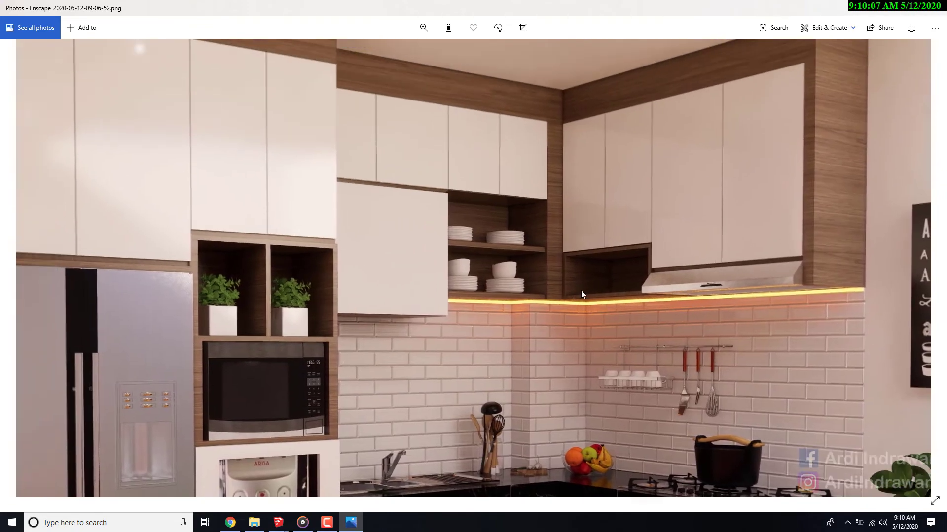
double_click(573, 187)
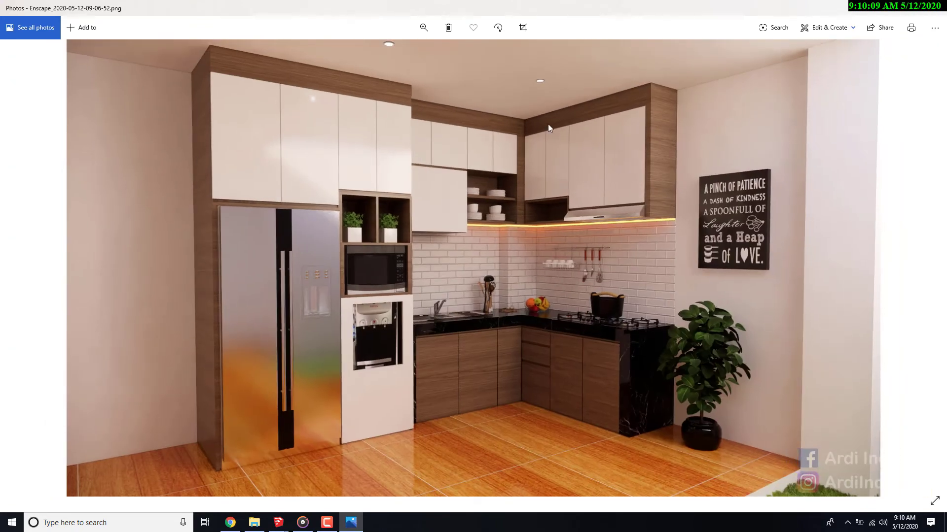
- Close the image viewer, return to SketchUp, and set the Outlines in Enscape's visual settings to 1%
key(alt+F4)
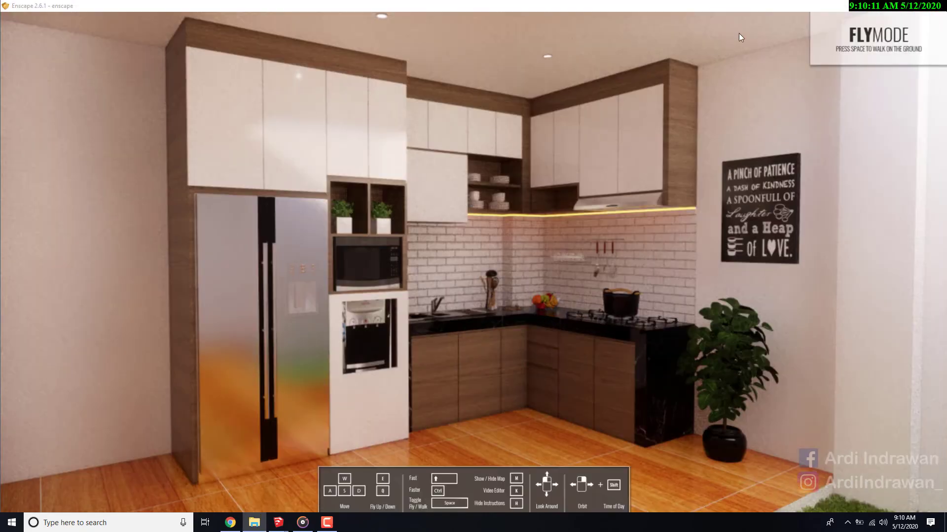
click(882, 3)
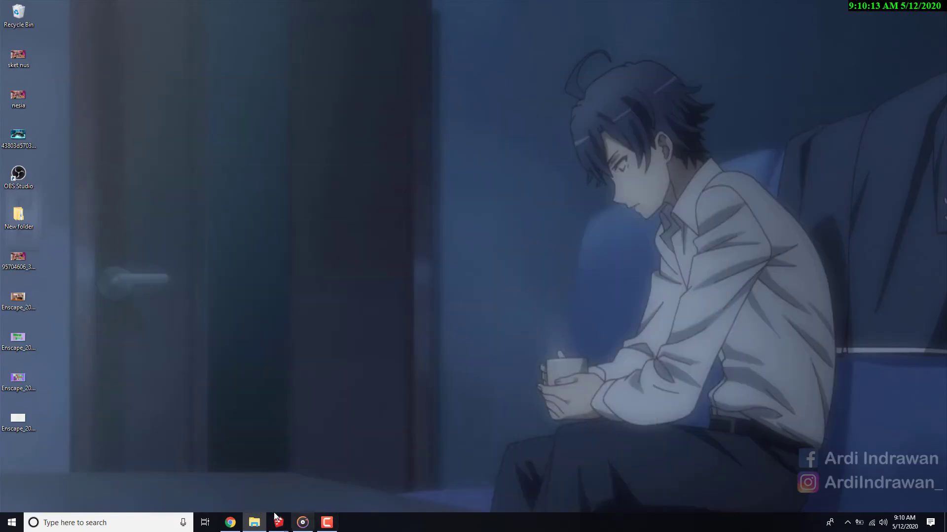
mouse_move(279, 522)
click(263, 493)
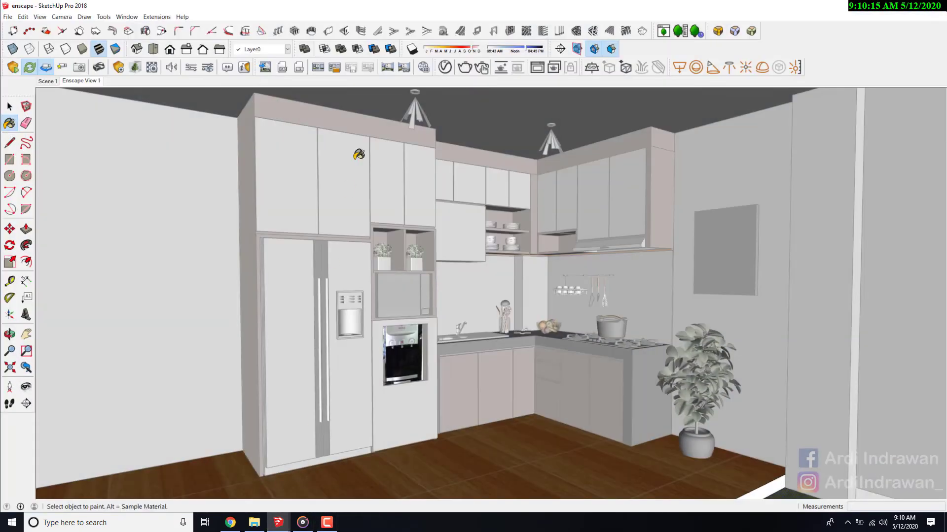
click(211, 67)
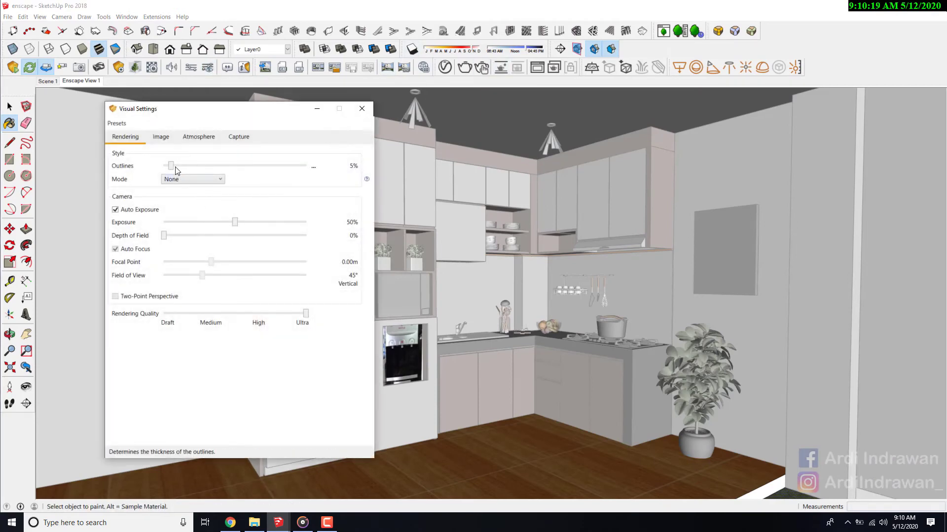
mouse_move(174, 167)
mouse_down()
mouse_move(144, 173)
mouse_move(167, 169)
mouse_up()
click(362, 108)
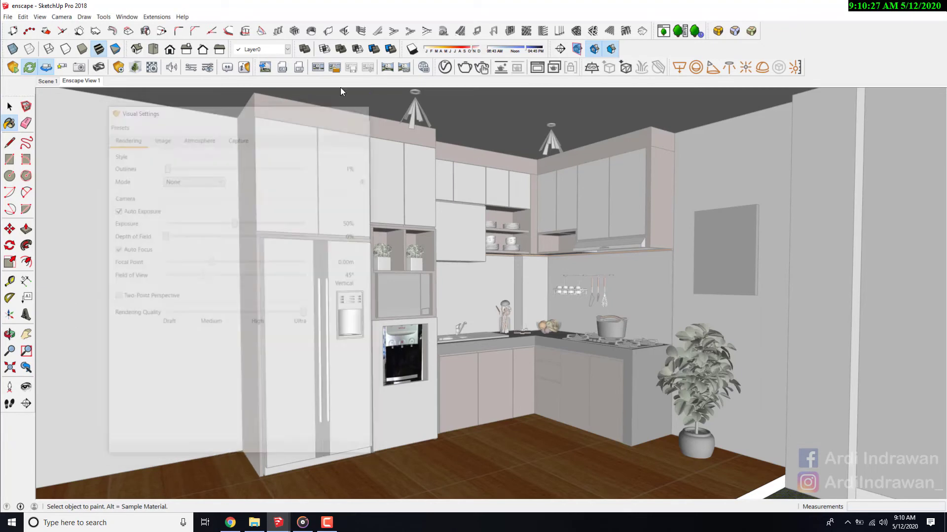
click(265, 67)
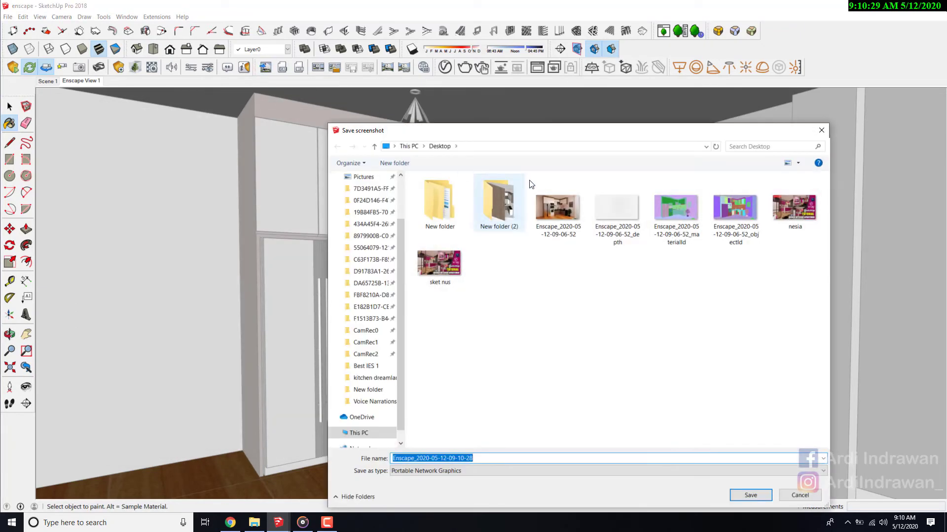
double_click(549, 203)
click(611, 348)
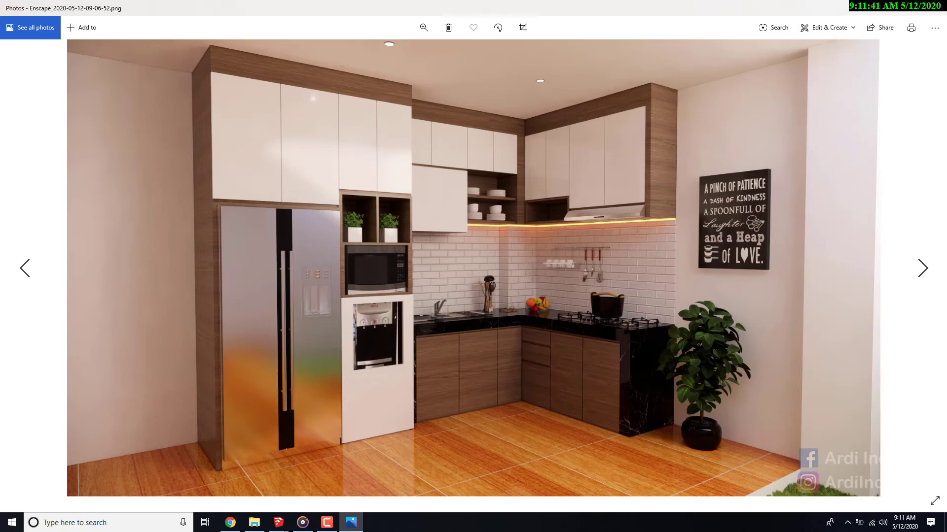
ctrl+scroll(442, 163, up, 2)
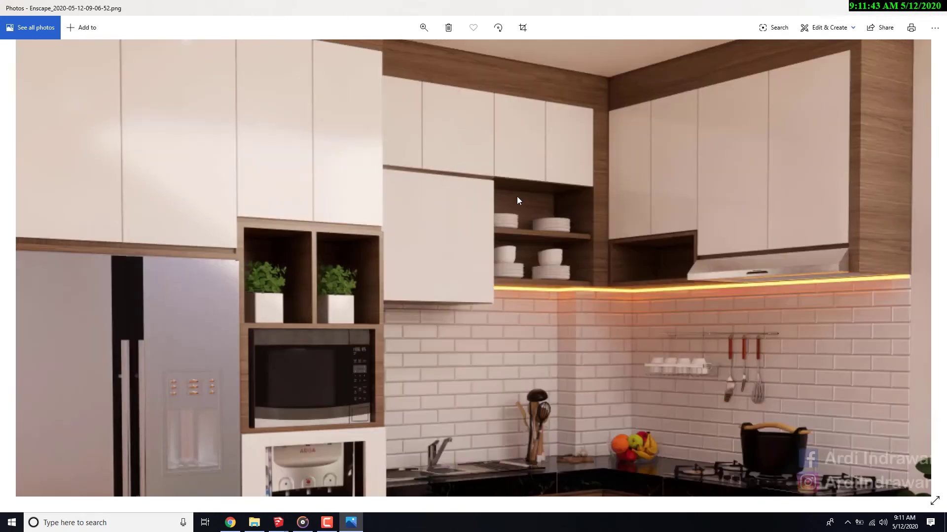
ctrl+scroll(517, 196, down, 2)
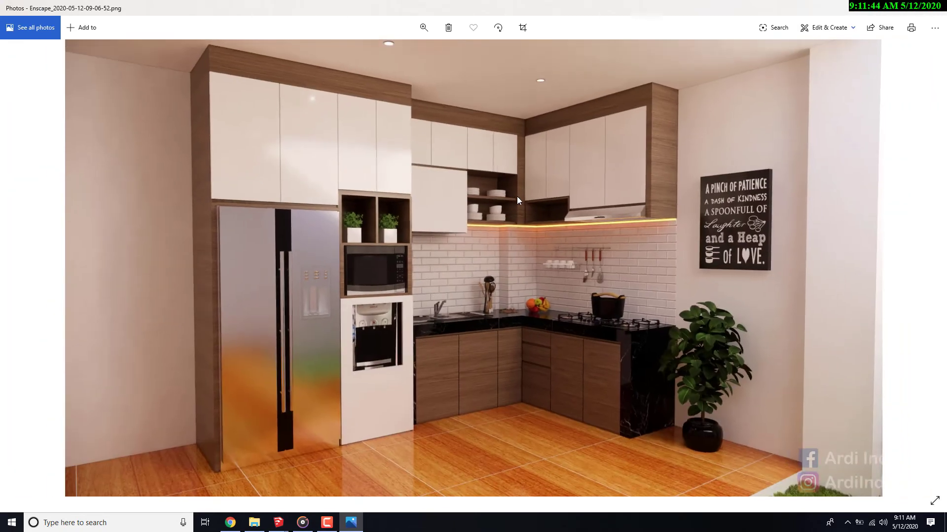
click(930, 11)
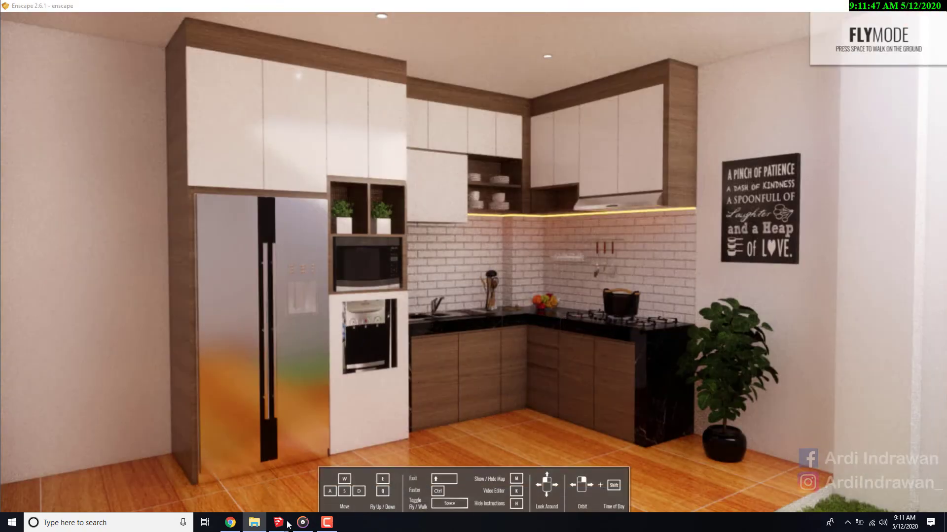
mouse_move(284, 523)
click(271, 487)
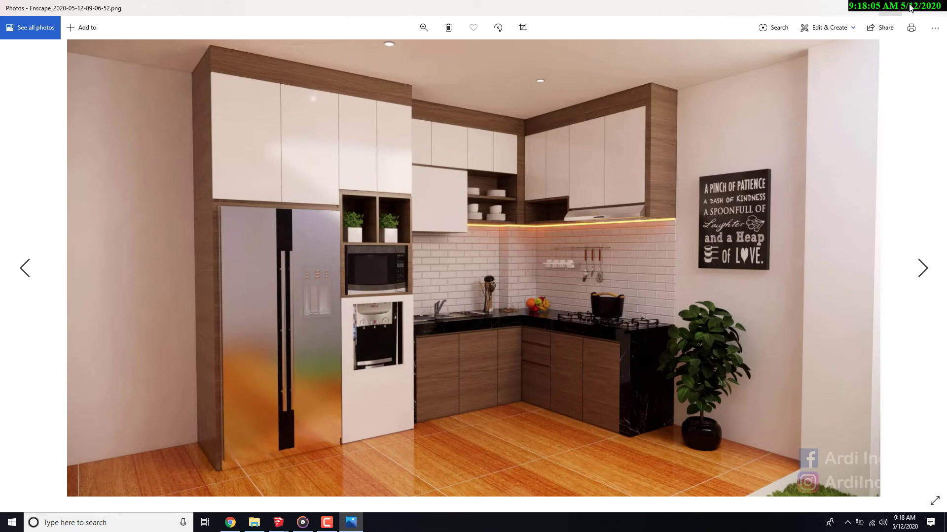
click(925, 7)
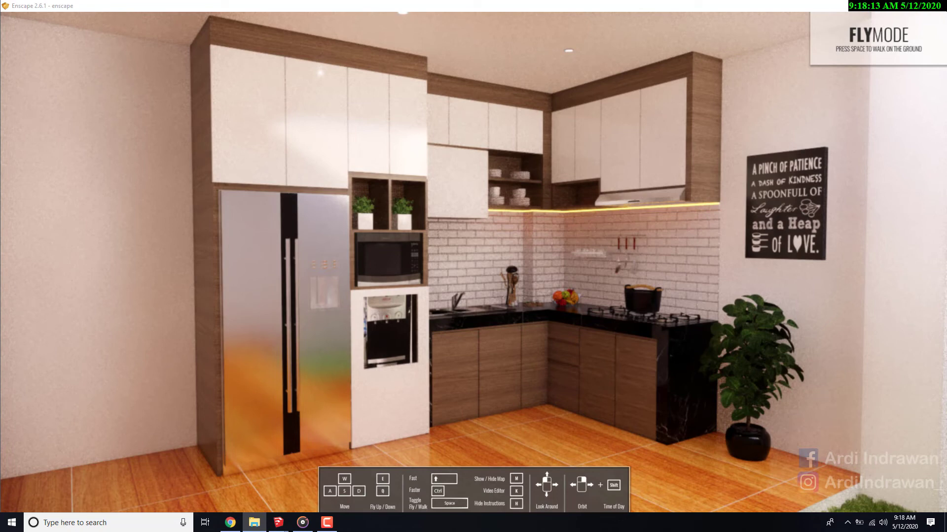
- Minimize Enscape and check the Desktop folder in File Explorer for the exported render and its channel images
click(884, 5)
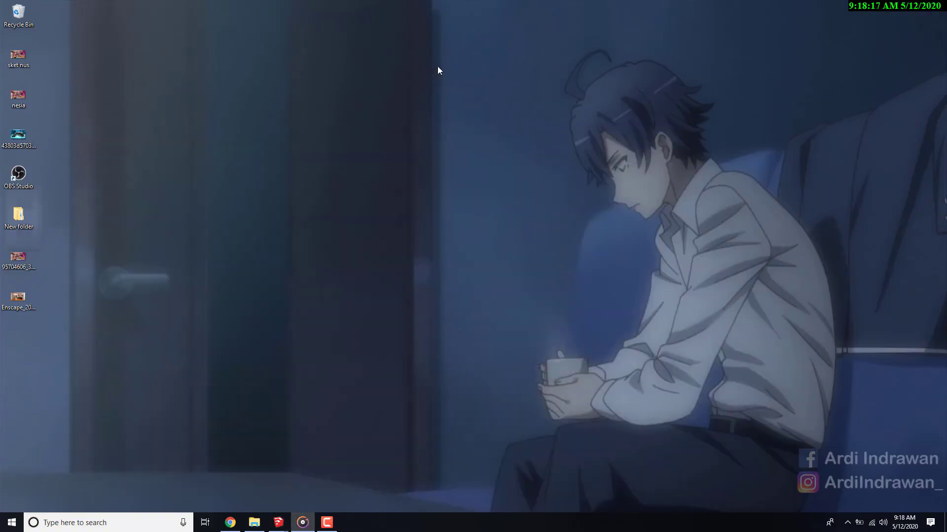
click(260, 526)
drag(946, 25, 333, 85)
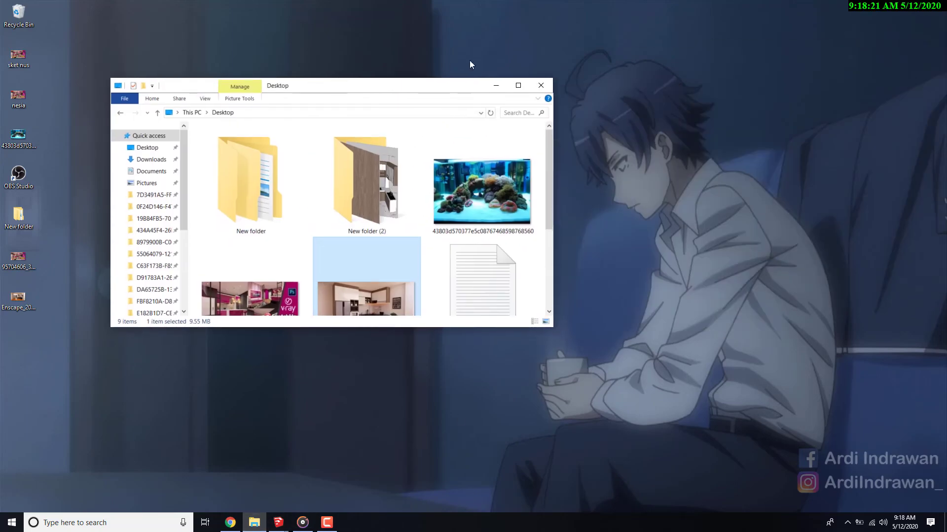
click(523, 85)
click(685, 302)
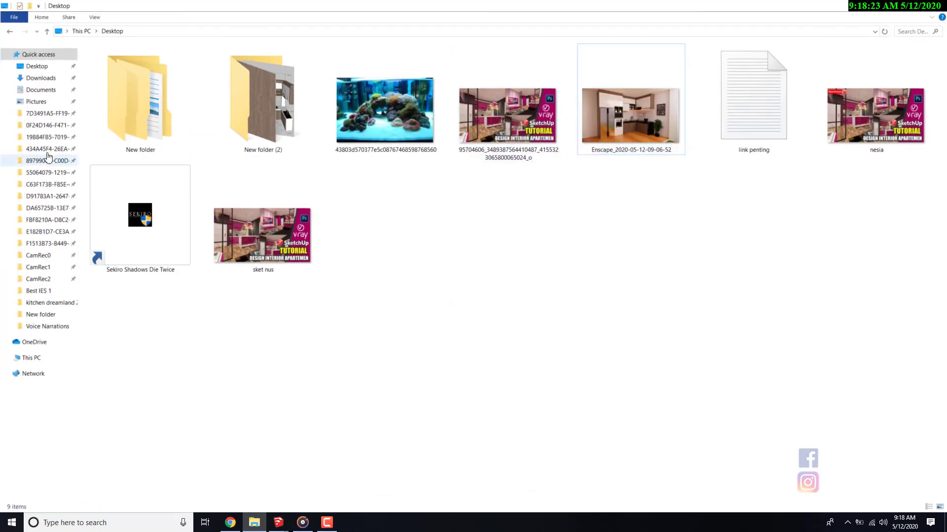
click(45, 68)
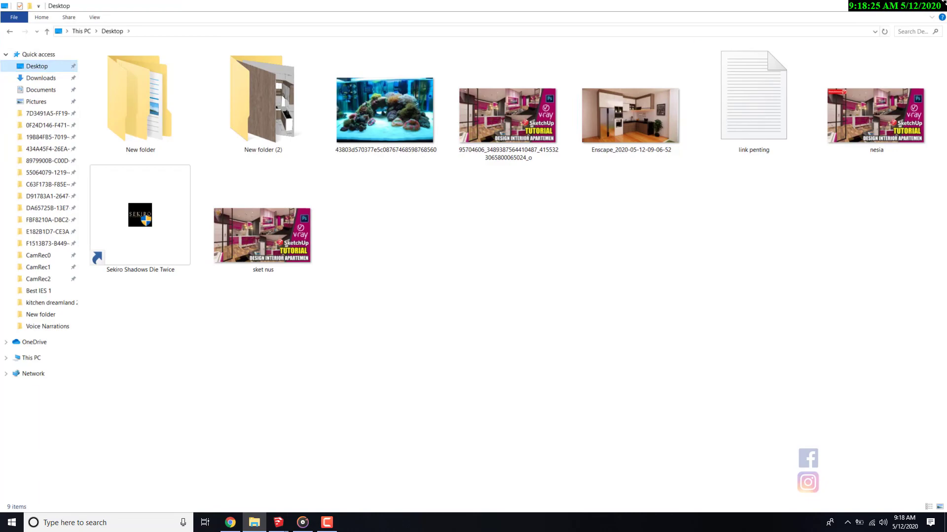
click(918, 10)
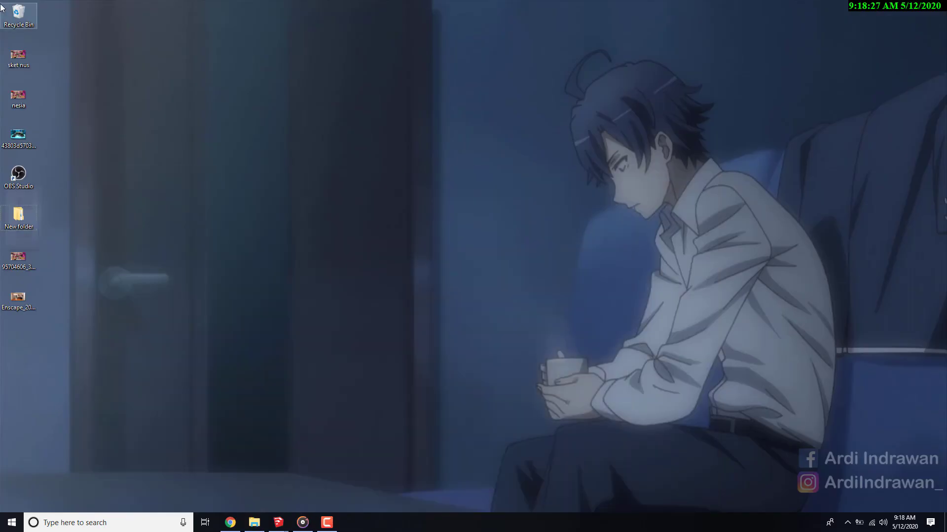
double_click(14, 12)
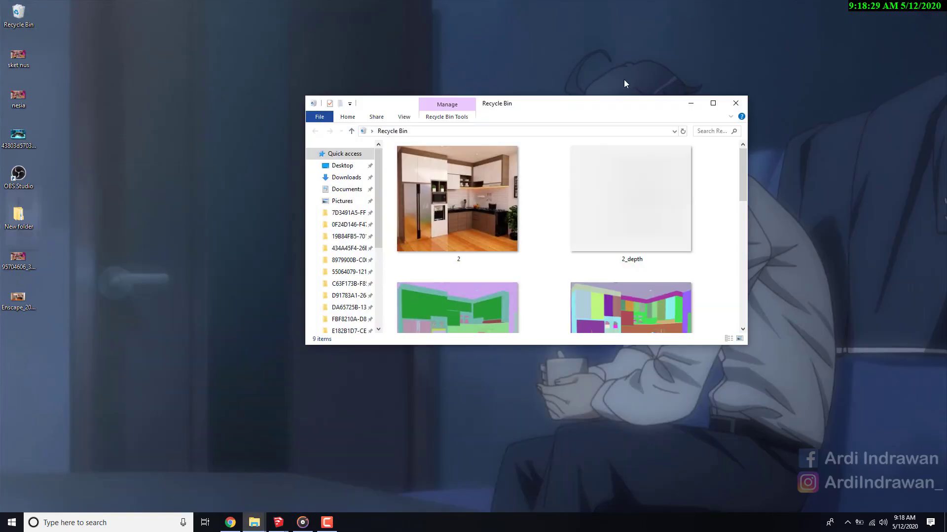
click(712, 104)
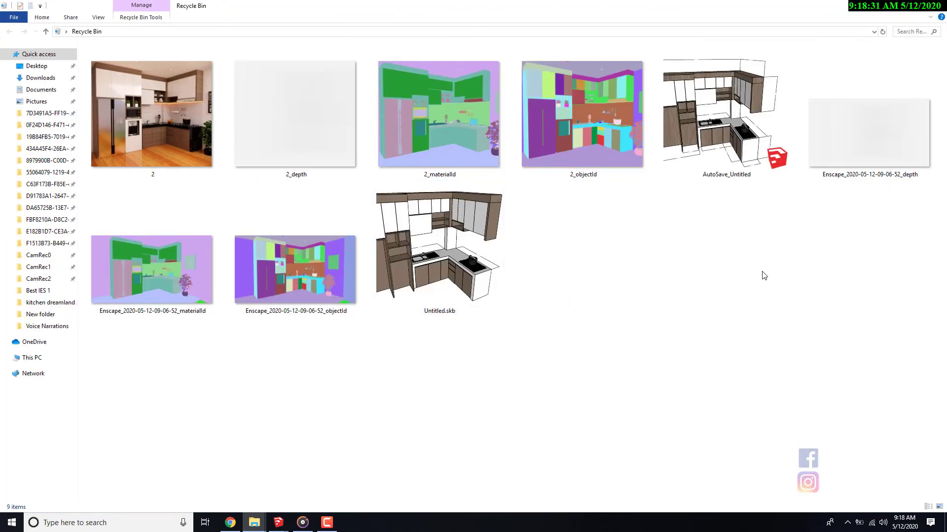
right_click(264, 261)
click(293, 267)
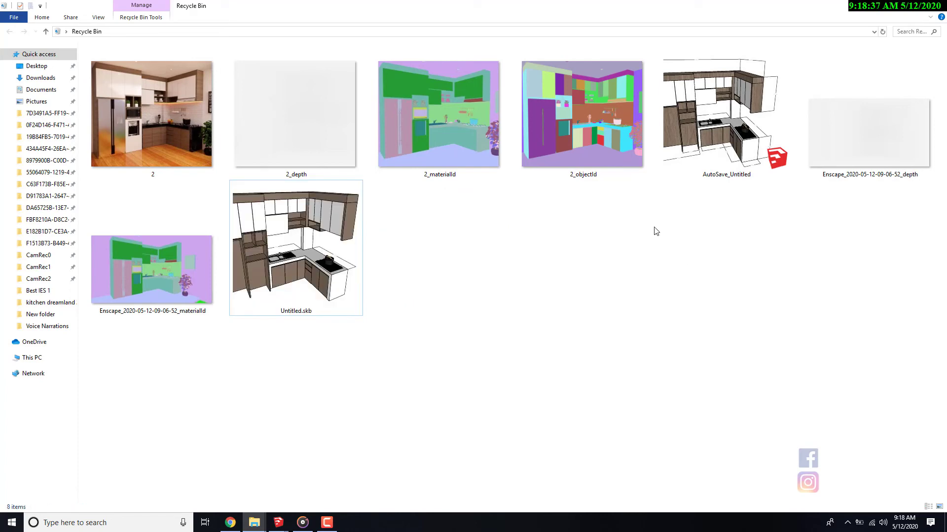
click(901, 5)
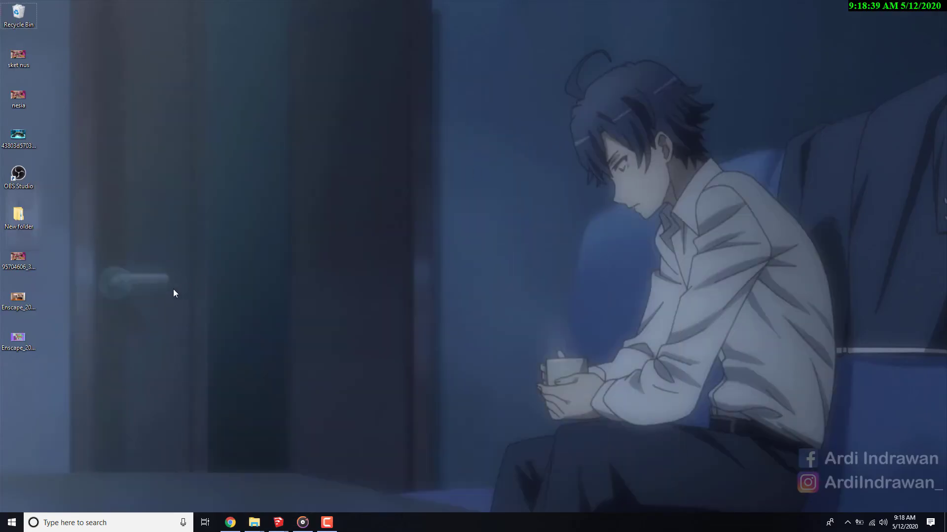
- Move the two Enscape images away from the other desktop icons and launch Adobe Photoshop CC 2017
mouse_move(335, 275)
mouse_down()
mouse_move(102, 307)
mouse_move(3, 342)
mouse_move(679, 111)
mouse_move(896, 68)
mouse_up()
key(super)
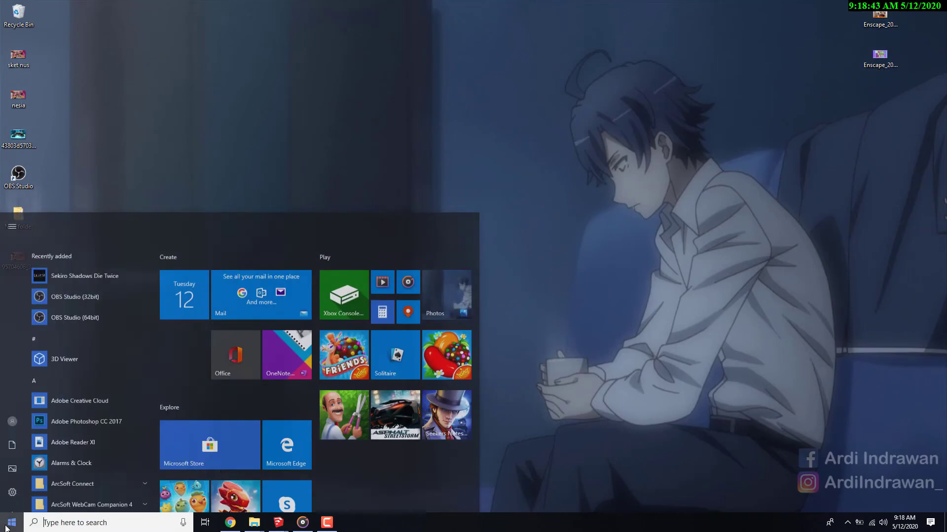
text(AD)
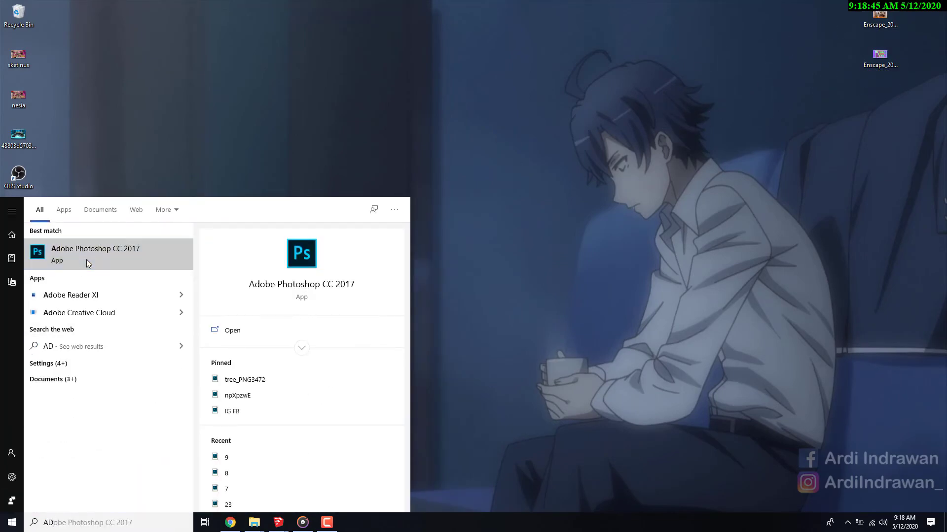
click(87, 259)
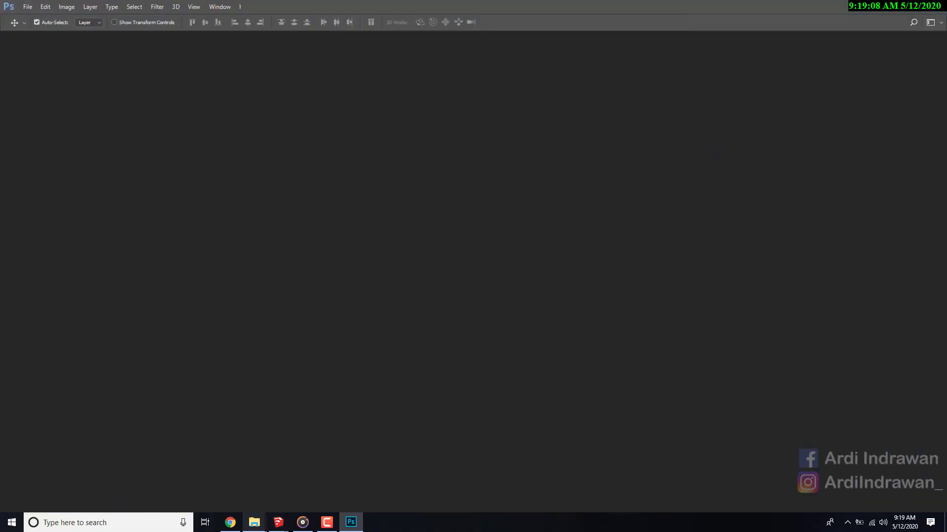
mouse_move(255, 522)
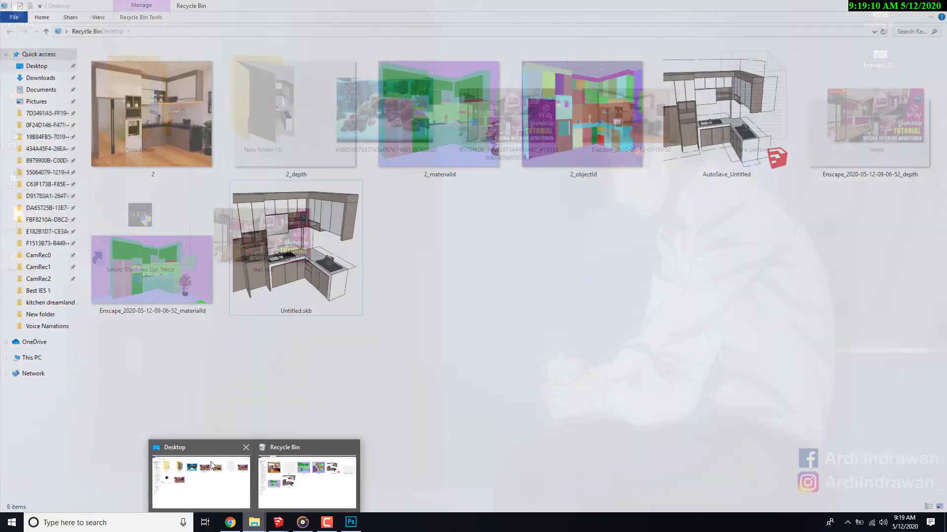
click(214, 481)
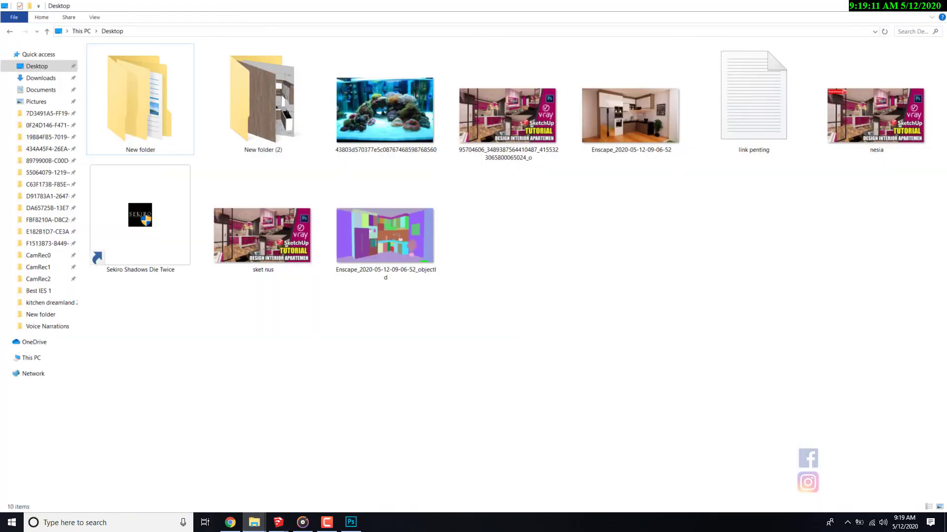
click(936, 5)
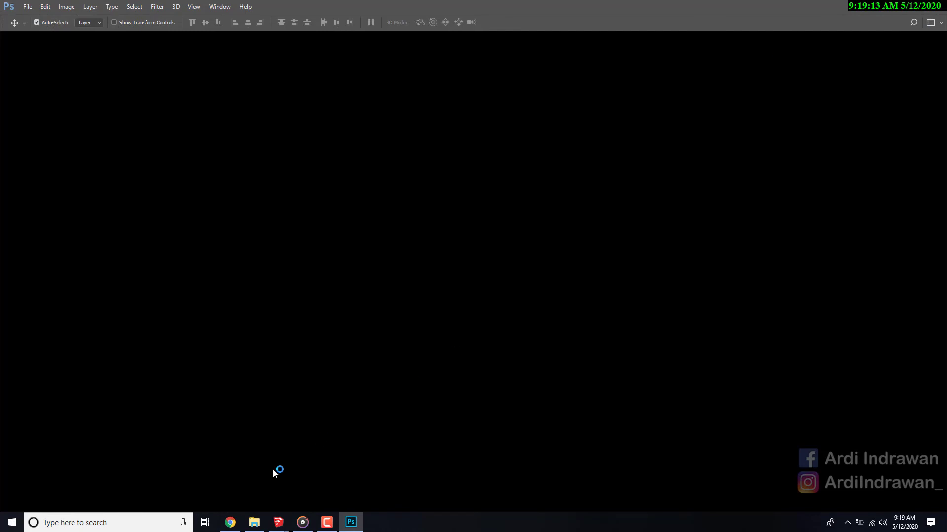
click(258, 523)
click(254, 523)
click(36, 66)
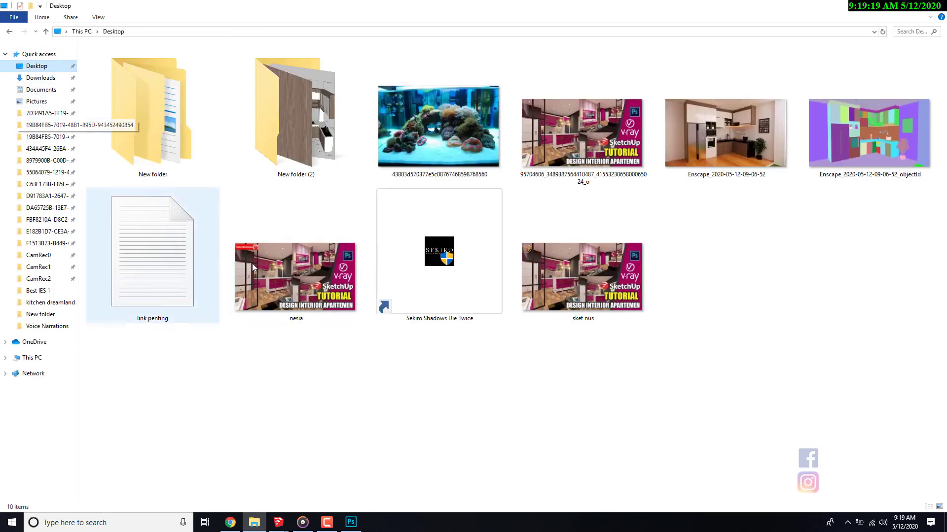
click(717, 156)
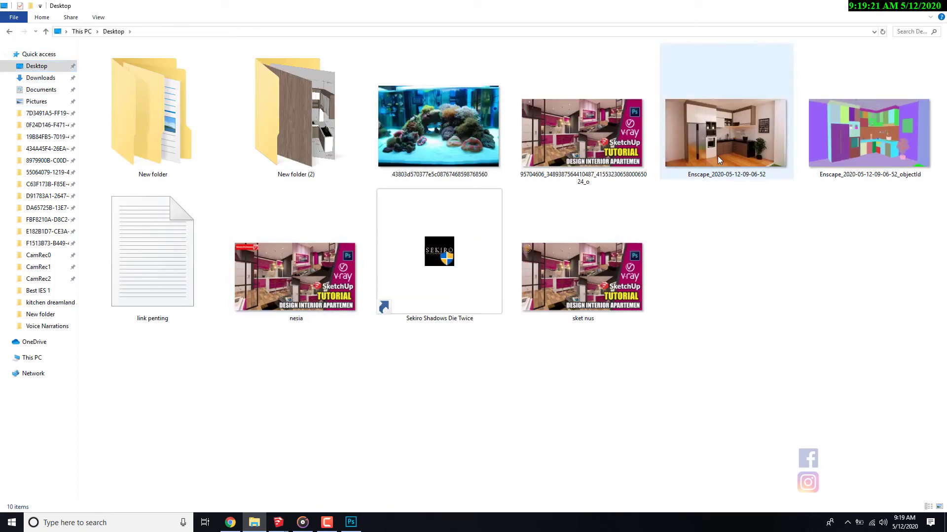
key(alt+Tab)
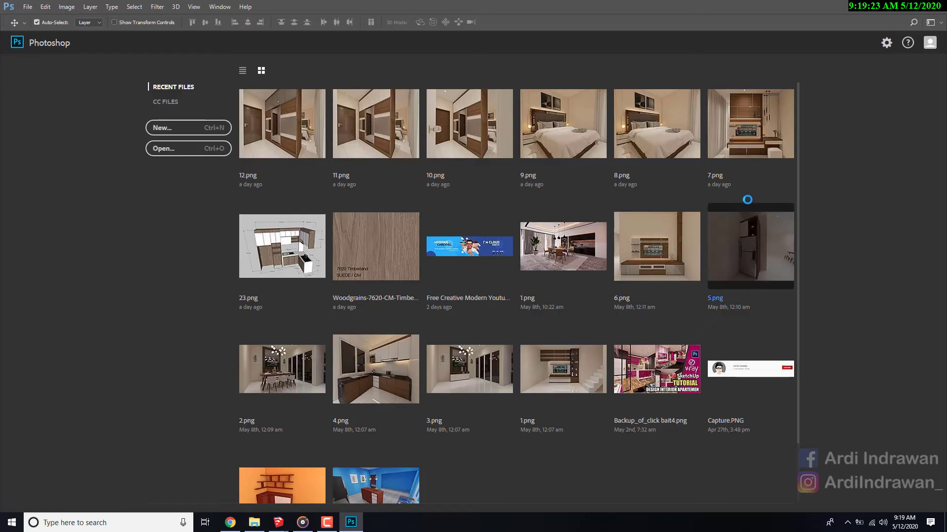
key(Return)
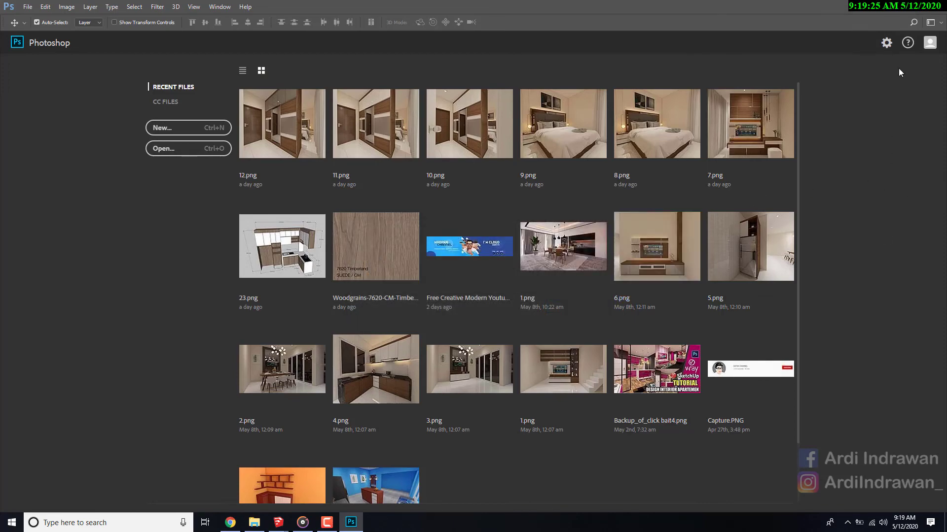
key(alt+Tab)
click(742, 148)
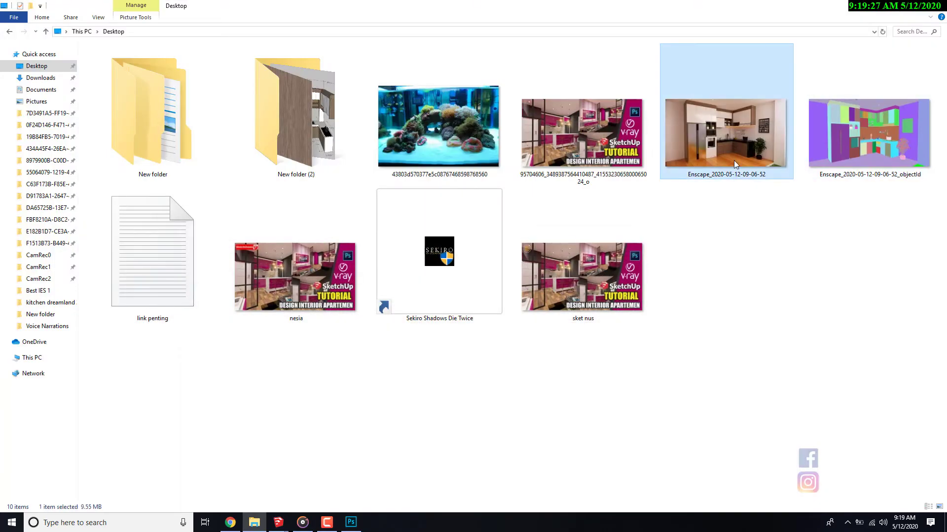
drag(740, 157, 165, 342)
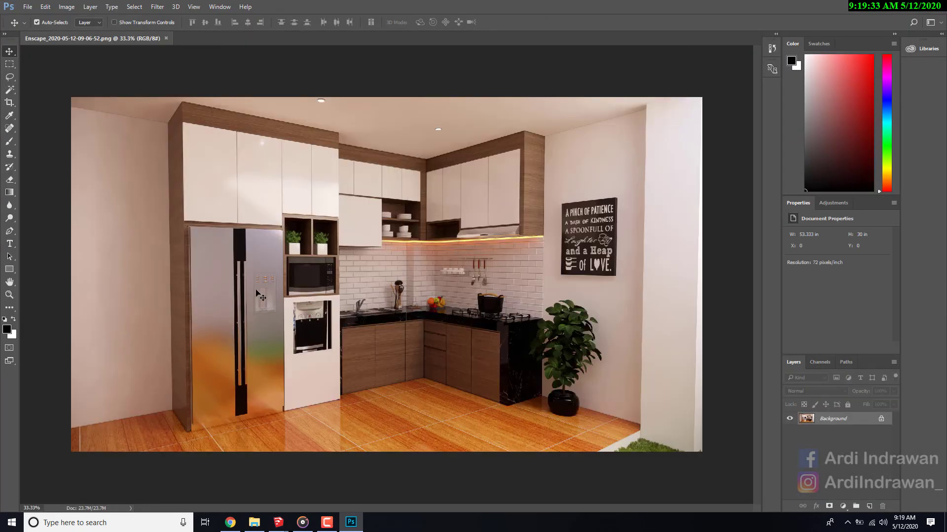
click(253, 523)
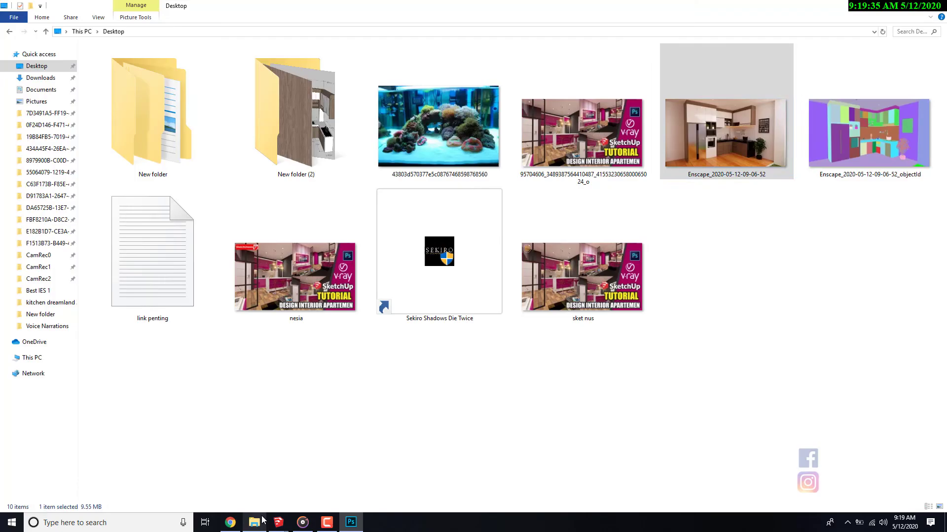
drag(868, 133, 370, 362)
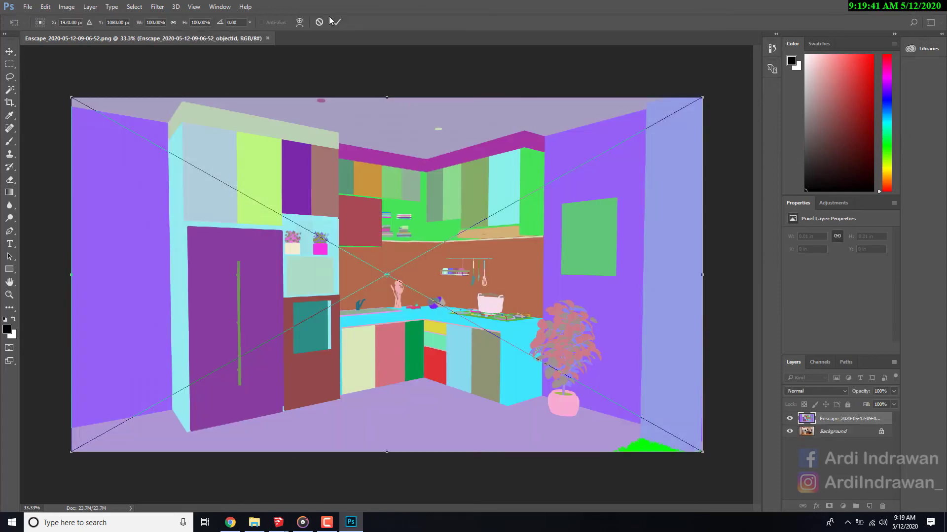
click(338, 22)
- Select the floor on the object ID layer with Magic Wand, copy that area from Background to a new layer, and hide the ID layer
key(w)
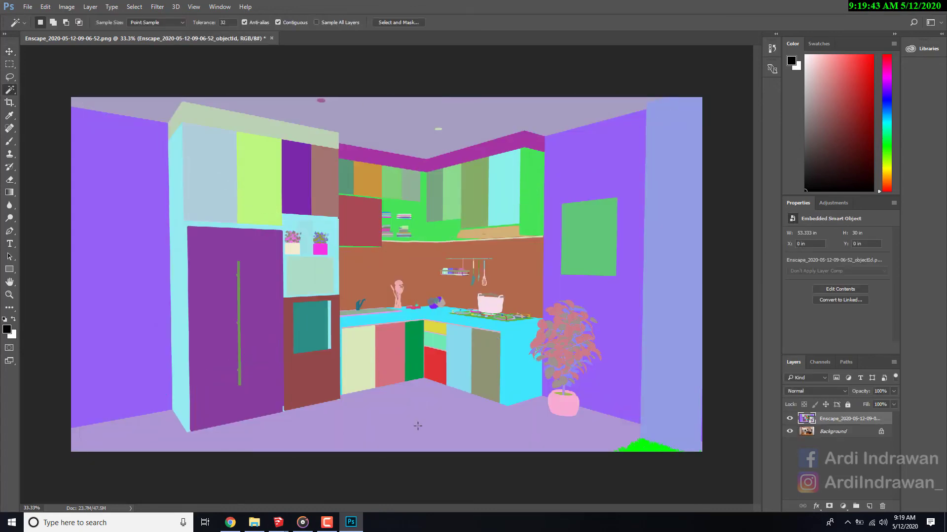
click(353, 427)
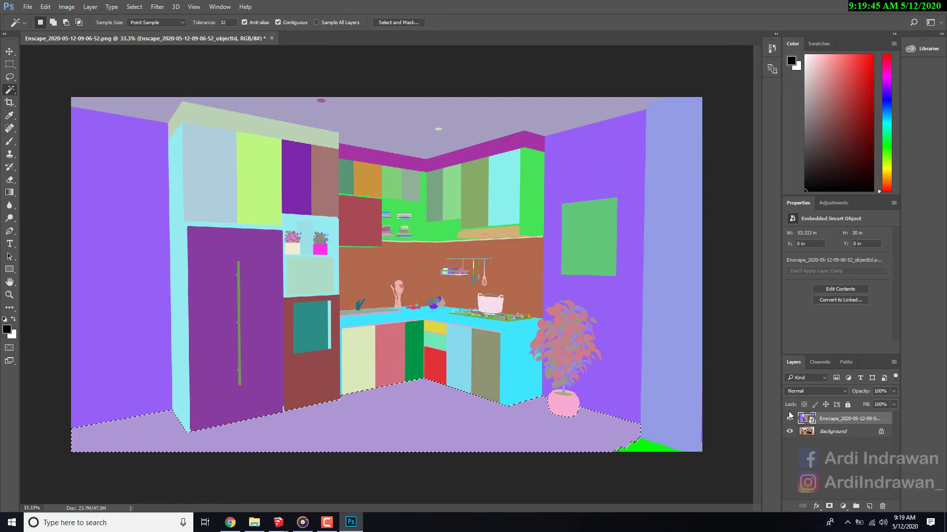
click(821, 432)
key(ctrl+j)
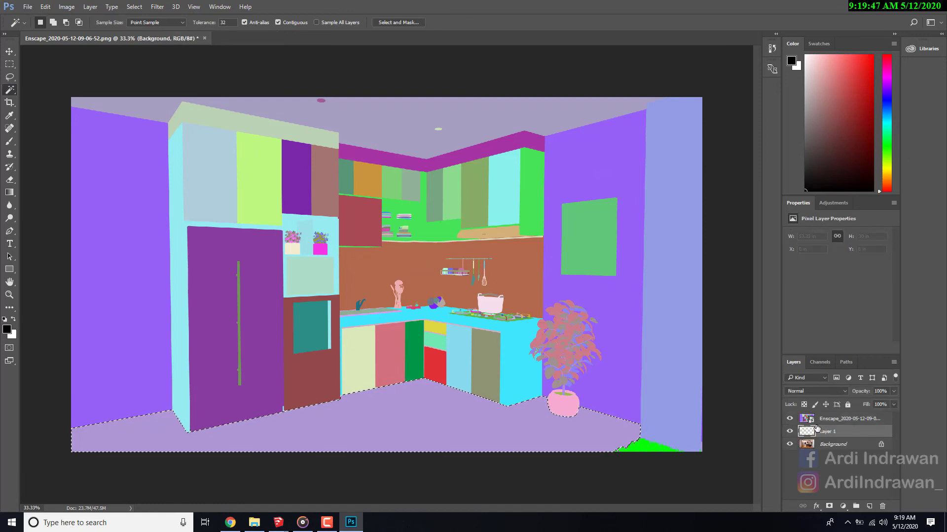
click(790, 419)
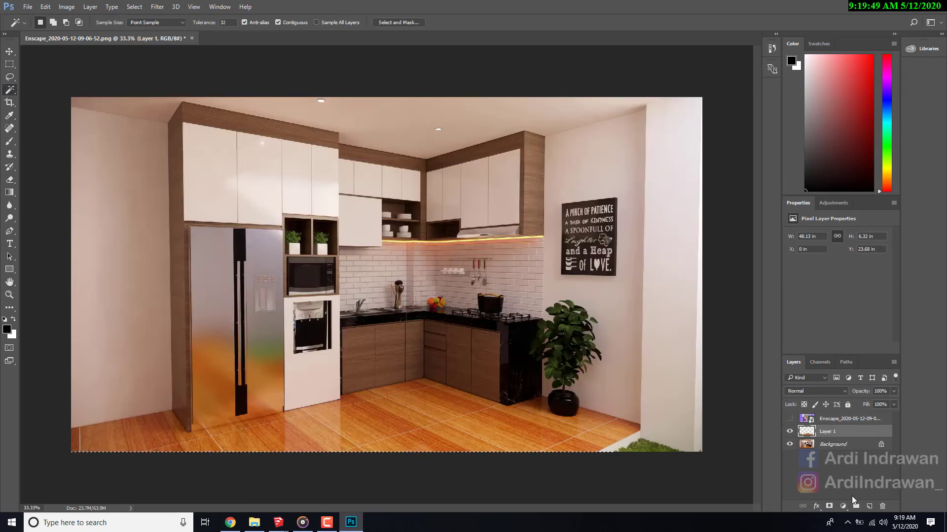
- Add a Brightness/Contrast adjustment layer with brightness 3 and contrast -1
click(846, 508)
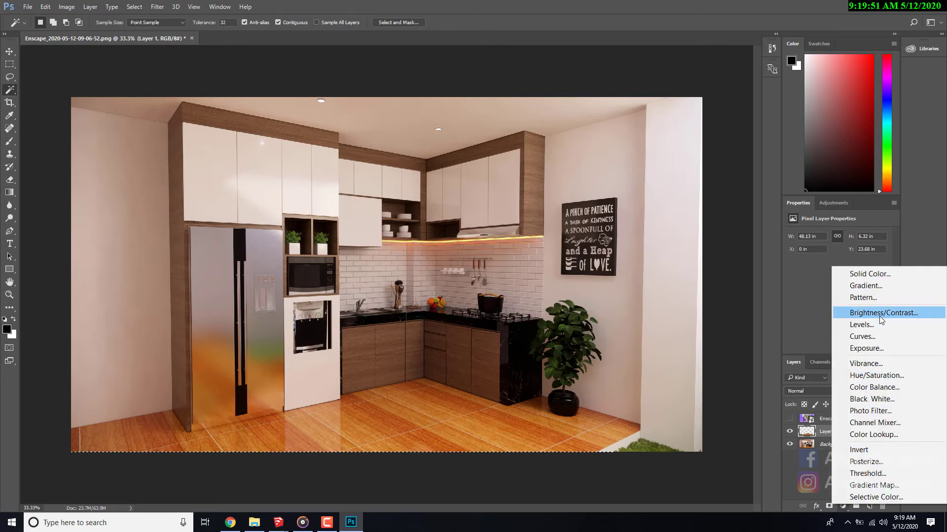
click(853, 310)
click(850, 436)
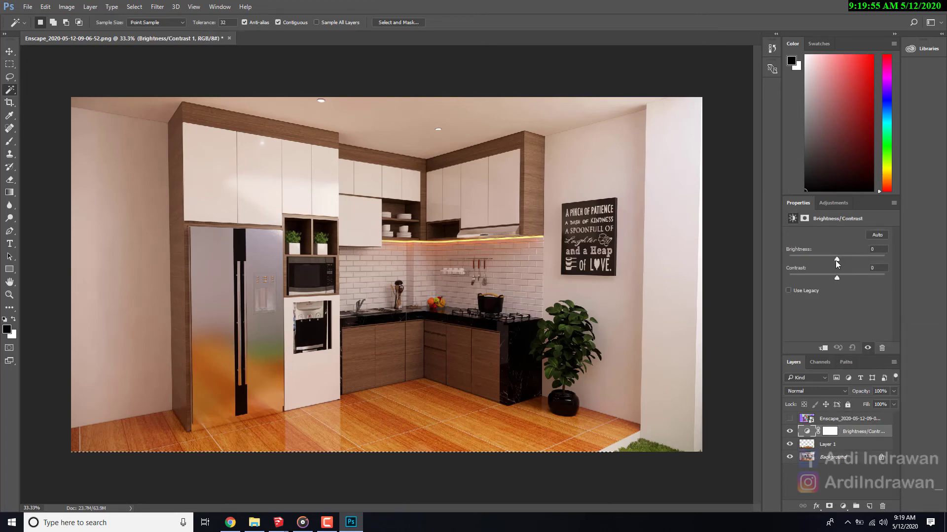
drag(836, 260, 838, 259)
click(827, 482)
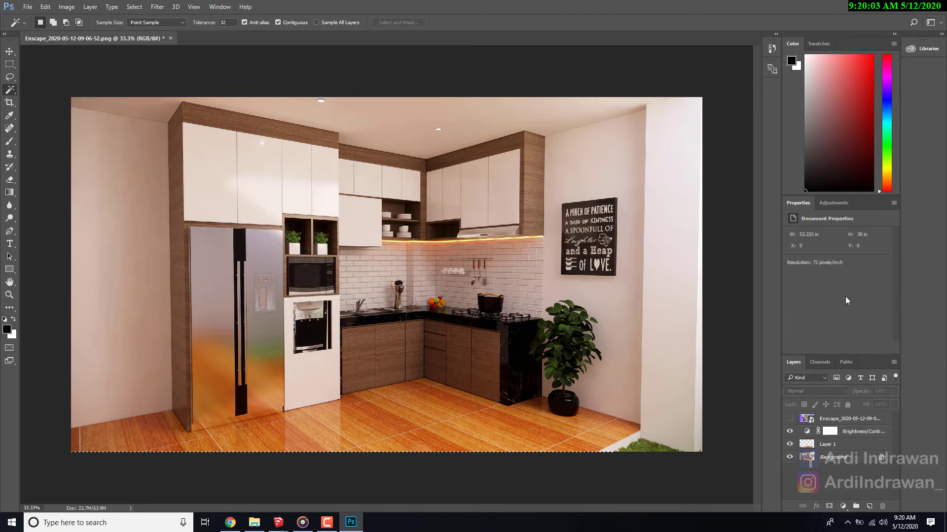
click(843, 432)
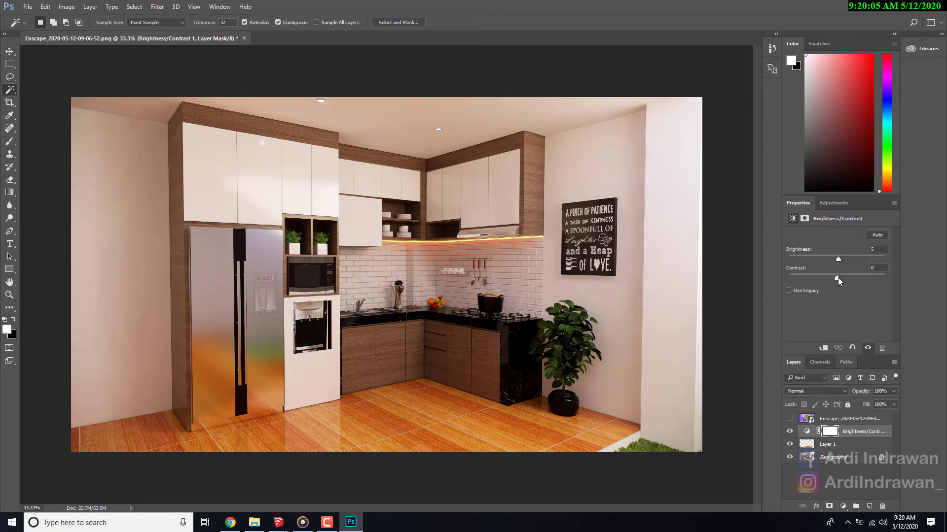
drag(840, 258, 838, 261)
drag(838, 277, 836, 278)
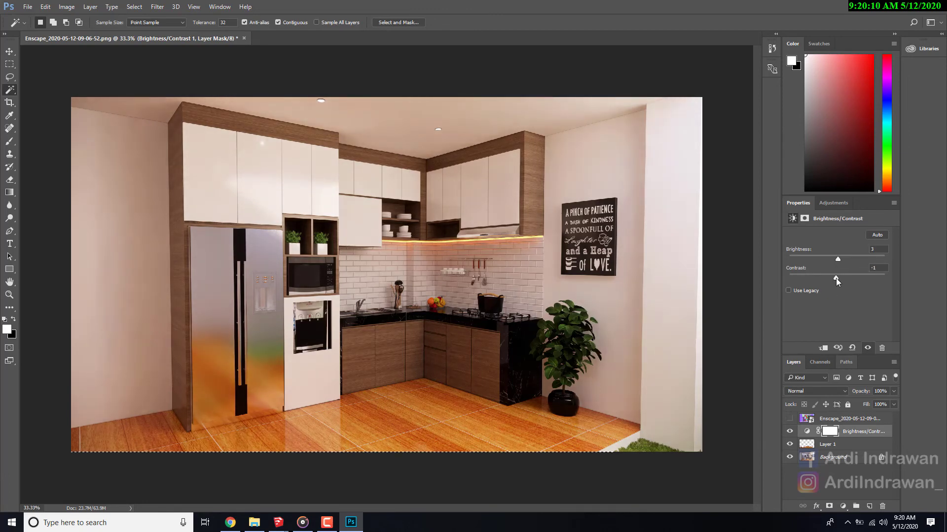
- Move the floor layer above the Brightness/Contrast adjustment and stamp the visible layers into a new layer beneath the floor layer
click(847, 447)
click(847, 435)
drag(840, 448, 848, 425)
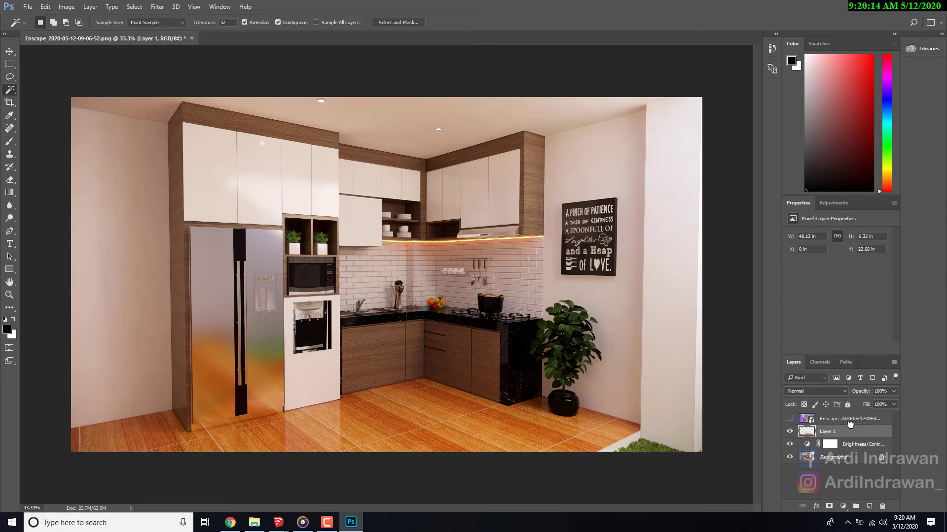
mouse_move(844, 432)
mouse_down()
mouse_move(847, 445)
mouse_move(848, 433)
mouse_up()
click(848, 449)
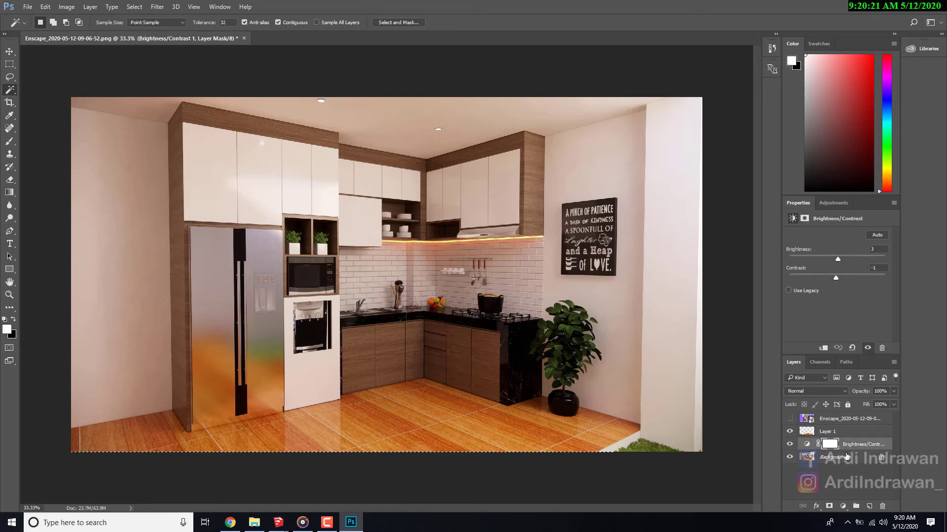
key(ctrl+shift+alt+e)
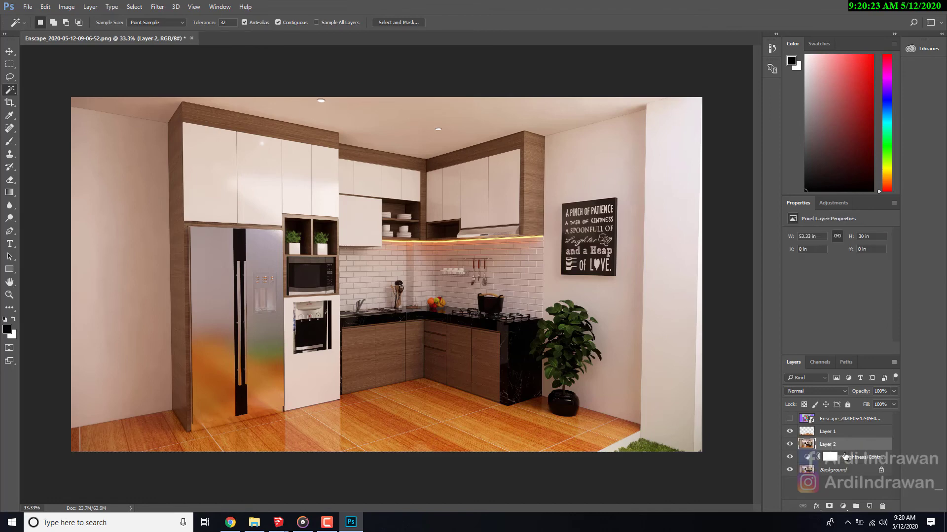
- Add a Brightness/Contrast adjustment clipped to the floor layer and set its brightness to -9
click(828, 435)
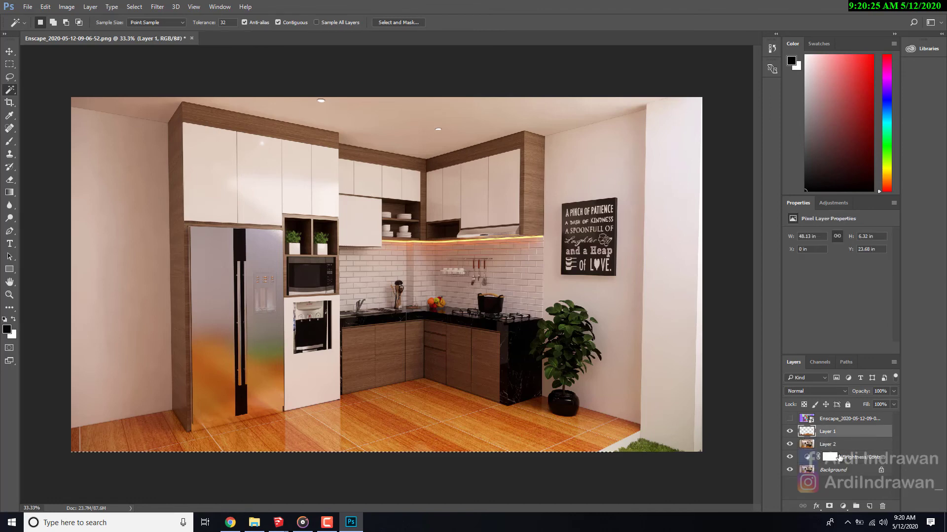
click(842, 506)
click(863, 312)
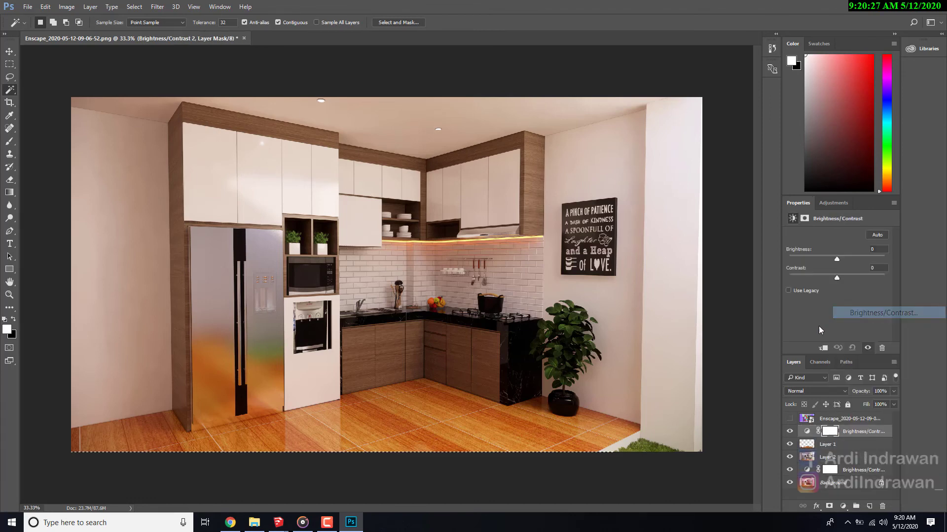
key(ctrl+alt+g)
mouse_move(835, 257)
mouse_down()
mouse_move(845, 259)
mouse_move(826, 262)
mouse_up()
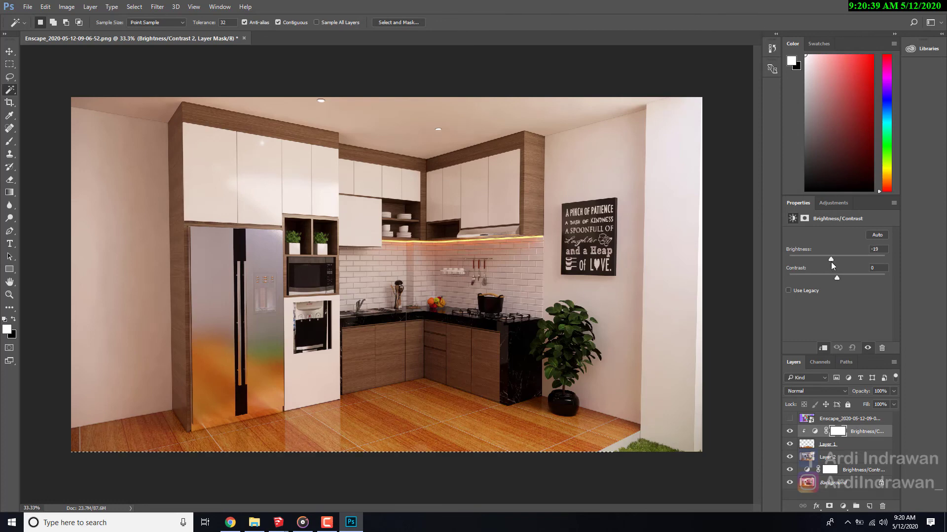
drag(833, 261, 834, 261)
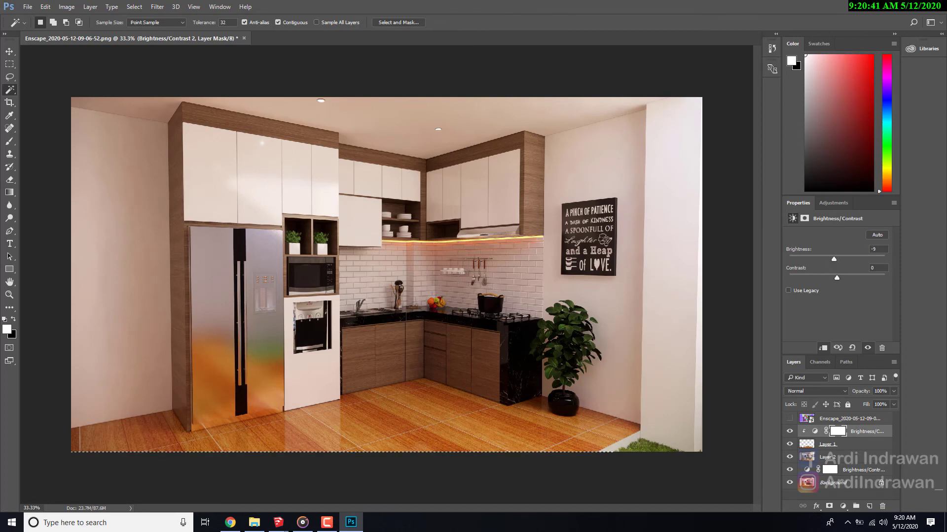
- Stamp all visible layers into a new layer above the clipped floor adjustment and duplicate the stamped layer
click(850, 419)
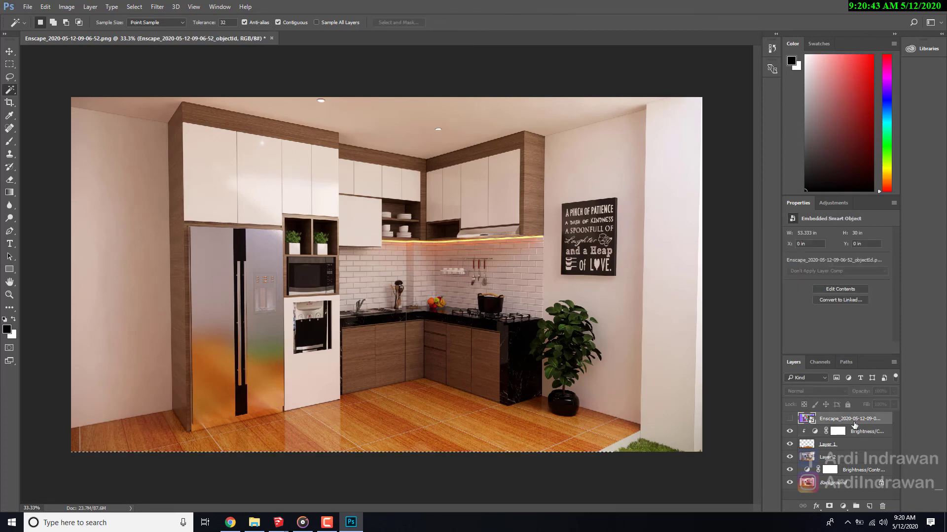
click(862, 432)
key(ctrl+alt+shift+e)
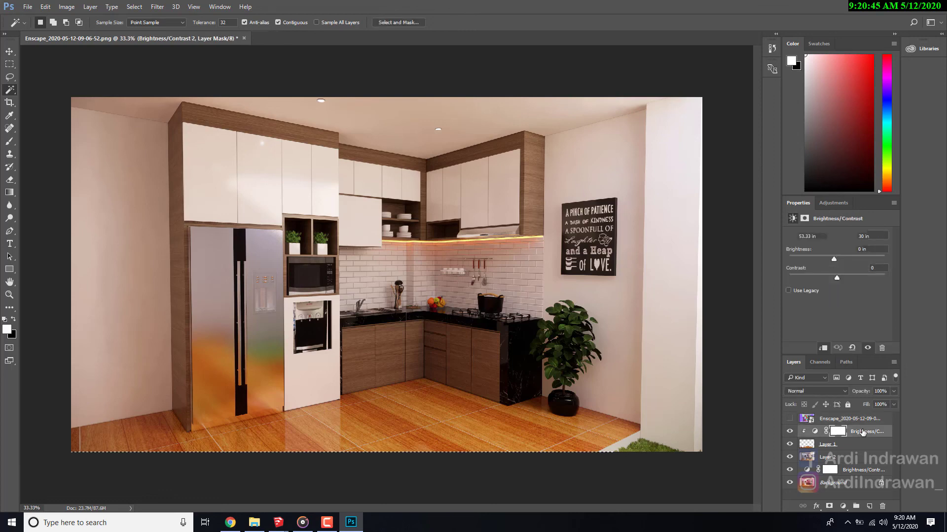
key(ctrl+j)
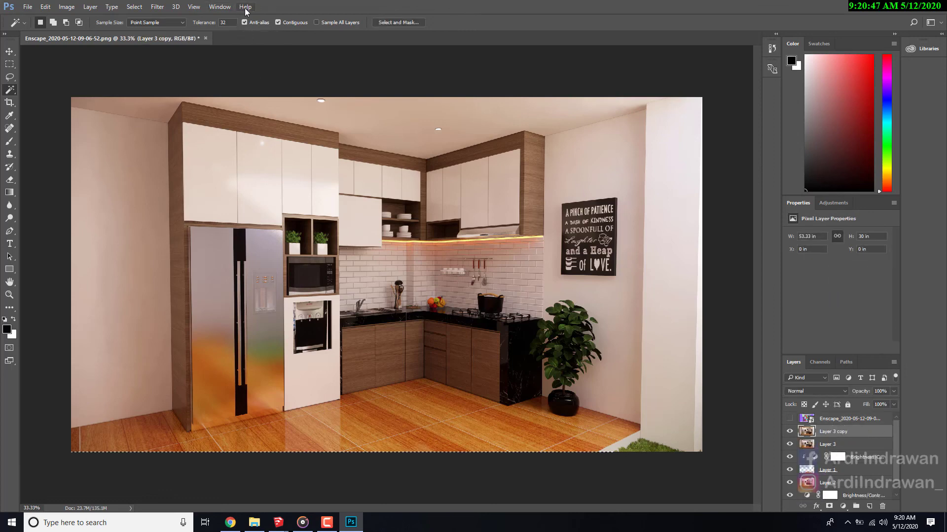
- Apply a High Pass filter with a 10.0 pixel radius to the duplicated stamp layer
click(151, 8)
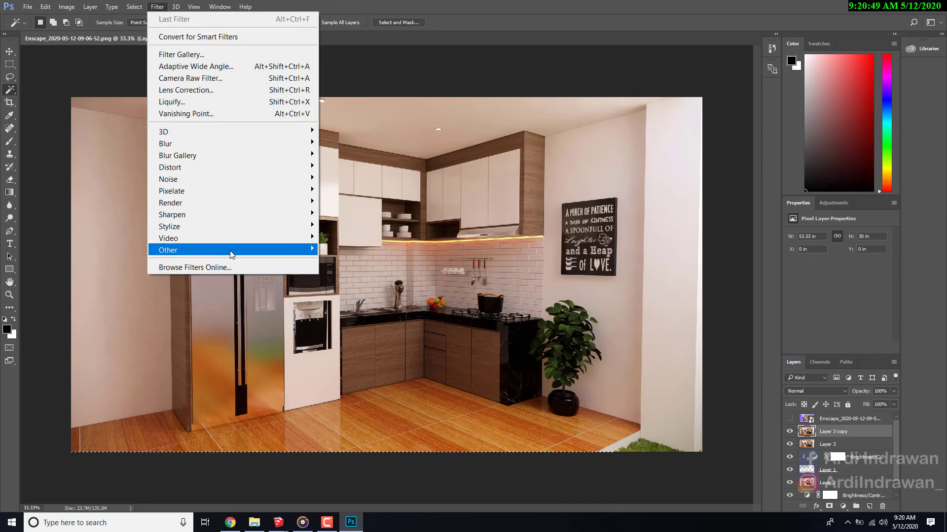
mouse_move(247, 250)
click(333, 263)
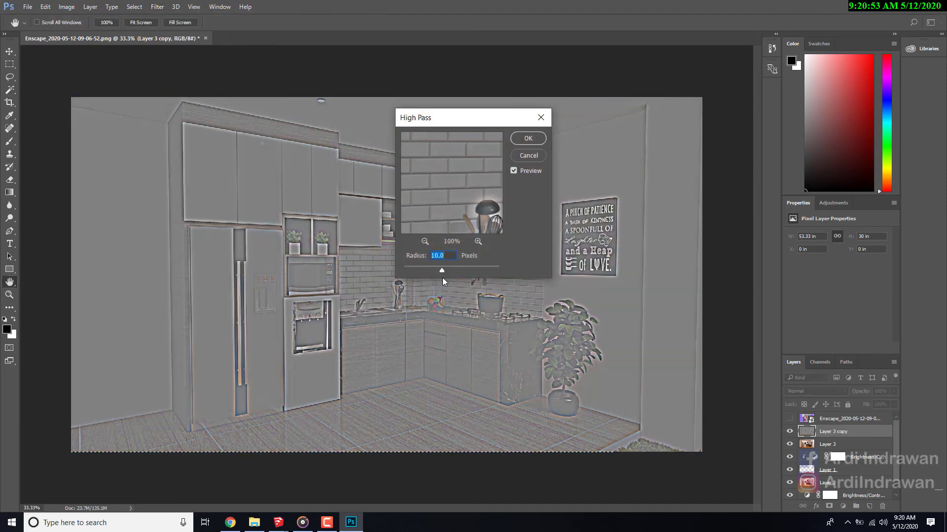
click(522, 135)
key(w)
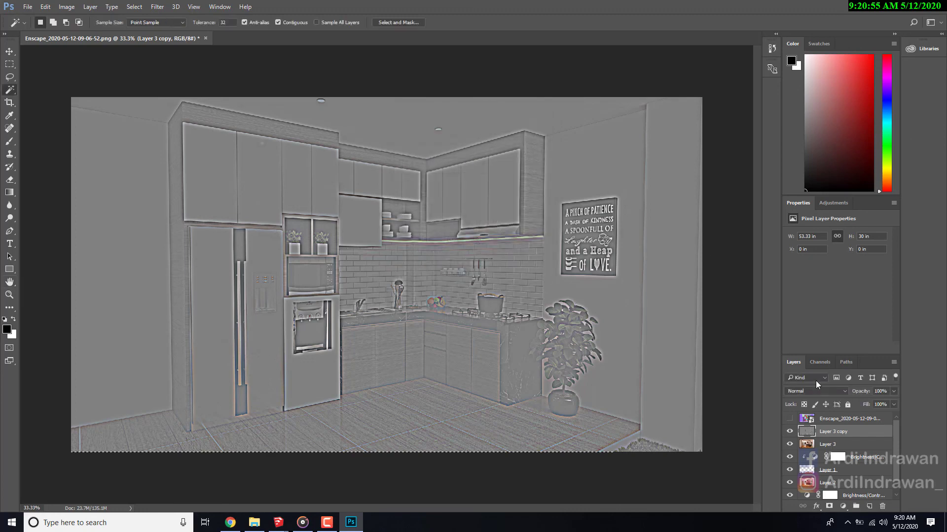
- Set the High Pass layer's blend mode to Soft Light and its opacity to 21%
click(813, 391)
click(813, 292)
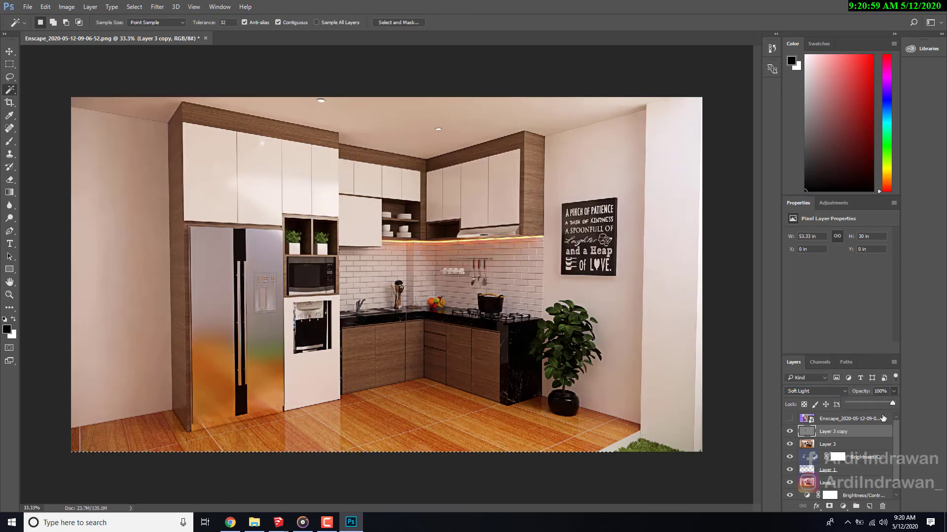
drag(894, 403, 861, 406)
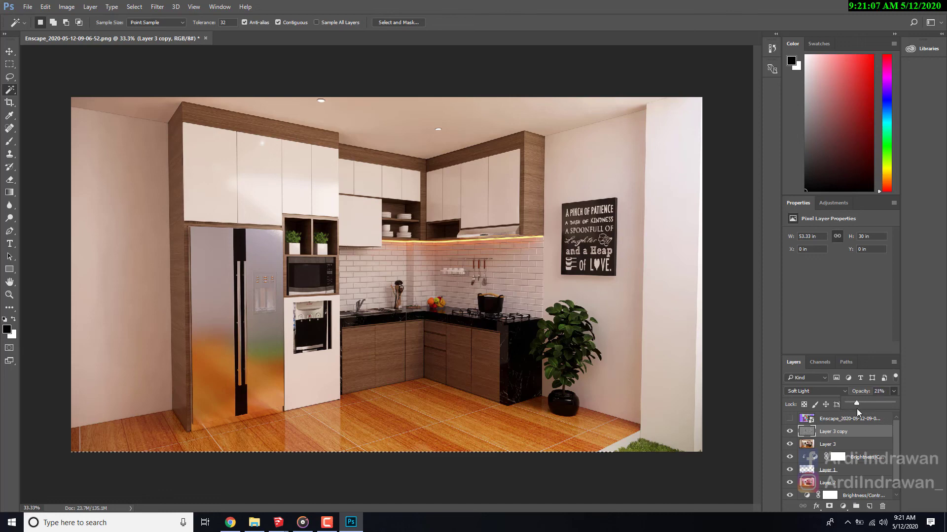
click(599, 492)
click(9, 102)
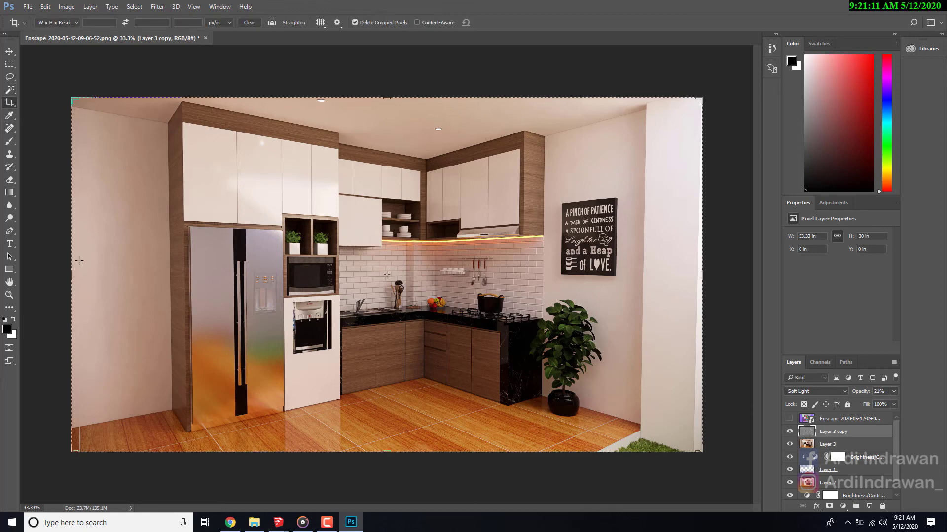
drag(76, 273, 98, 274)
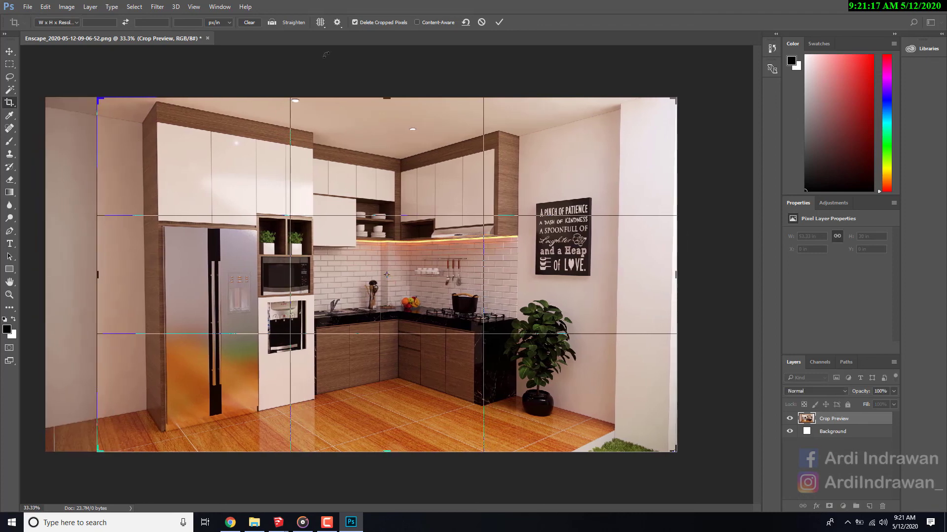
click(500, 22)
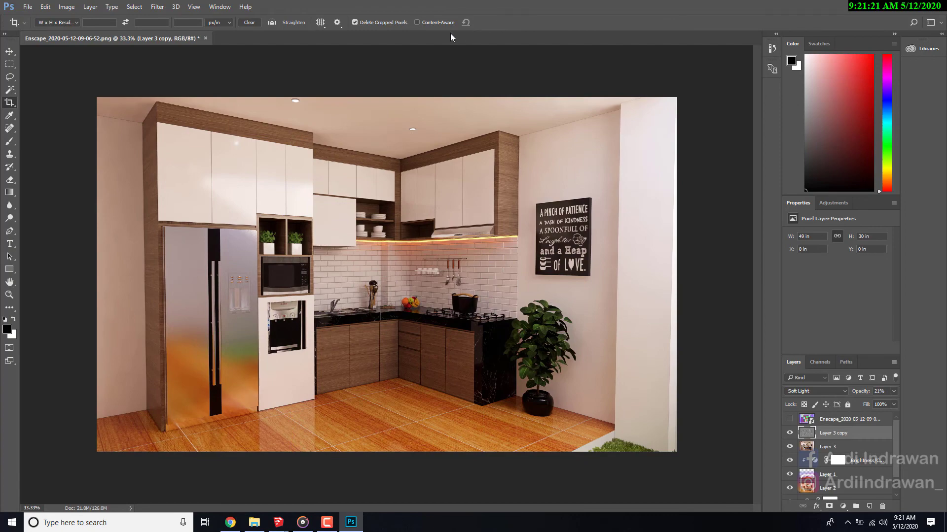
key(ctrl+z)
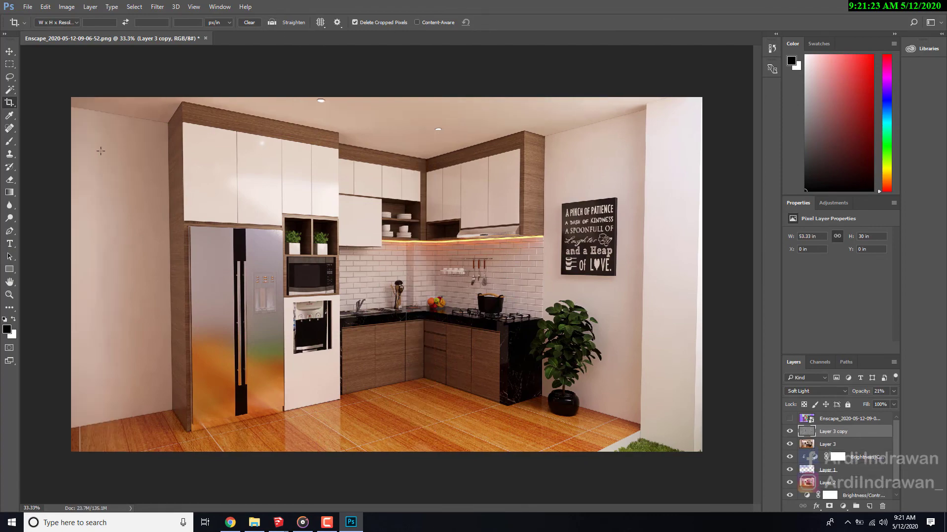
click(9, 90)
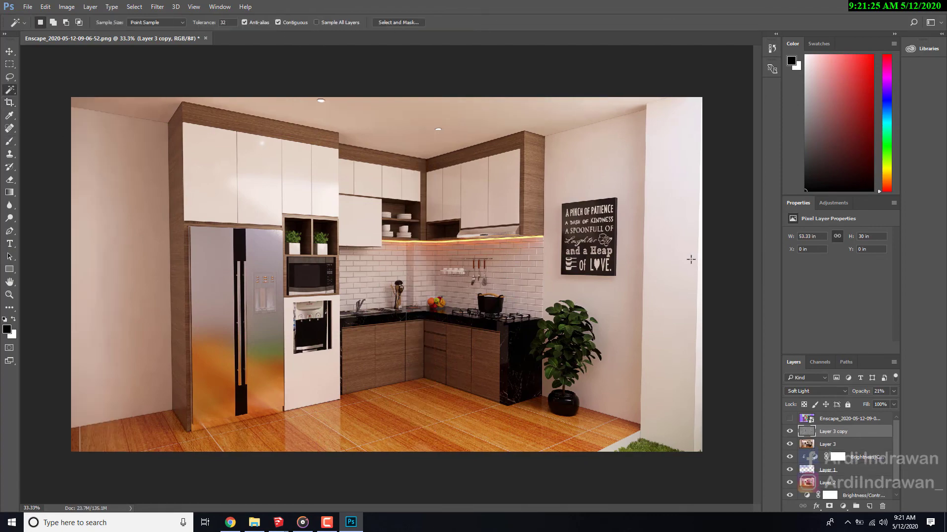
click(674, 263)
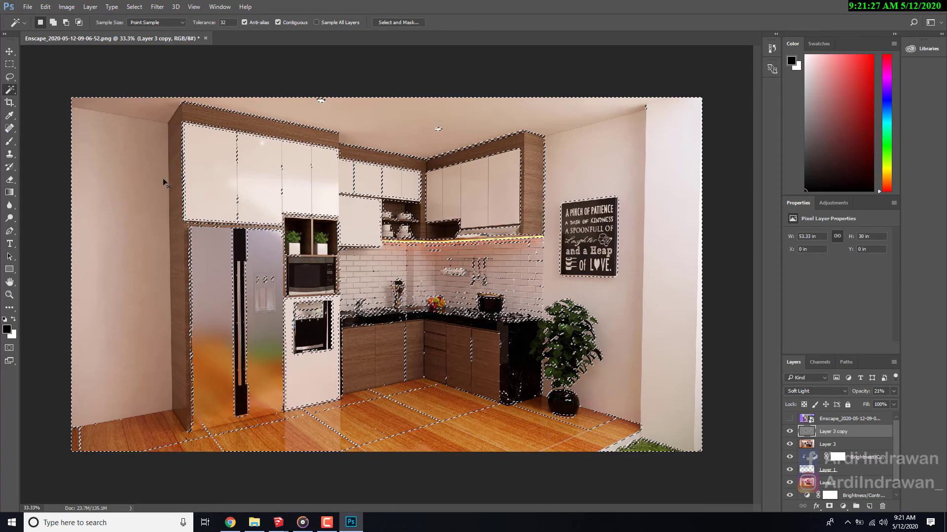
key(ctrl+d)
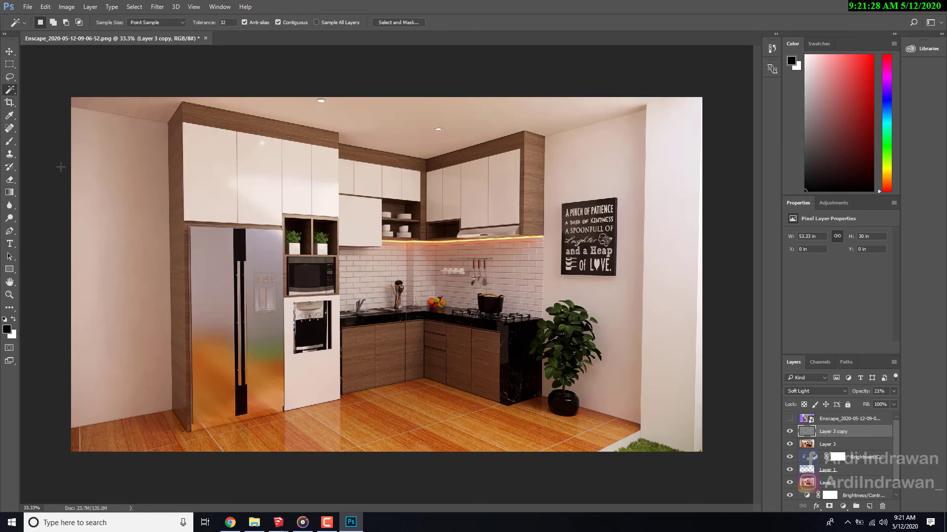
- Crop the wall areas off both sides of the image, reducing its width to about 45.3 in at full height
click(9, 102)
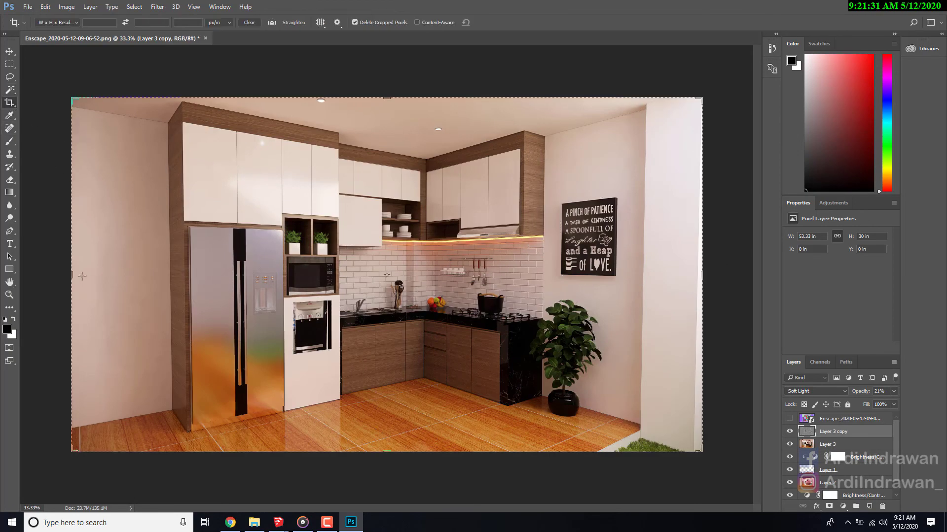
drag(69, 273, 101, 273)
drag(673, 275, 652, 281)
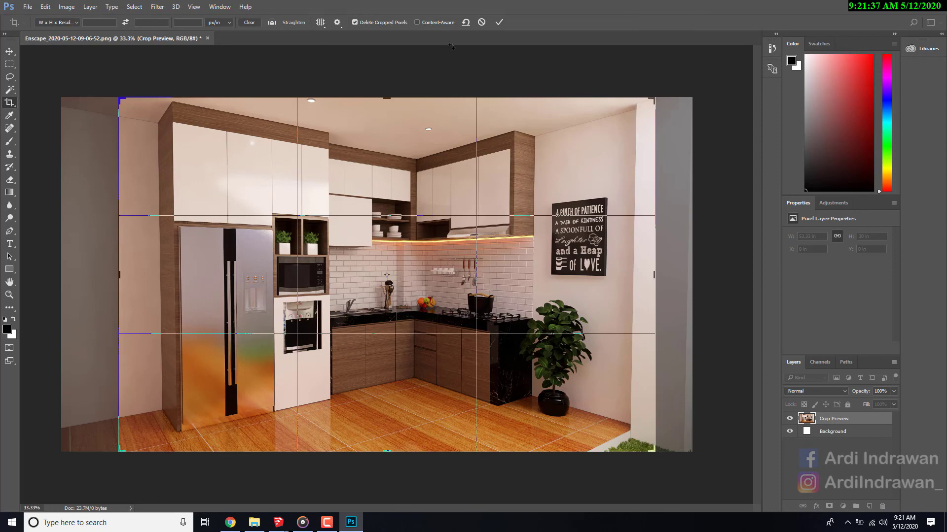
click(499, 22)
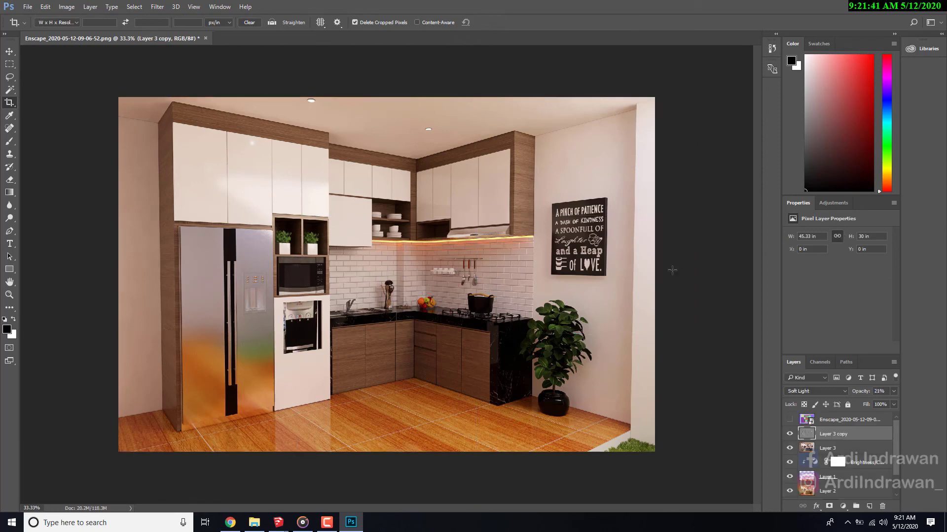
click(27, 7)
click(55, 143)
click(152, 247)
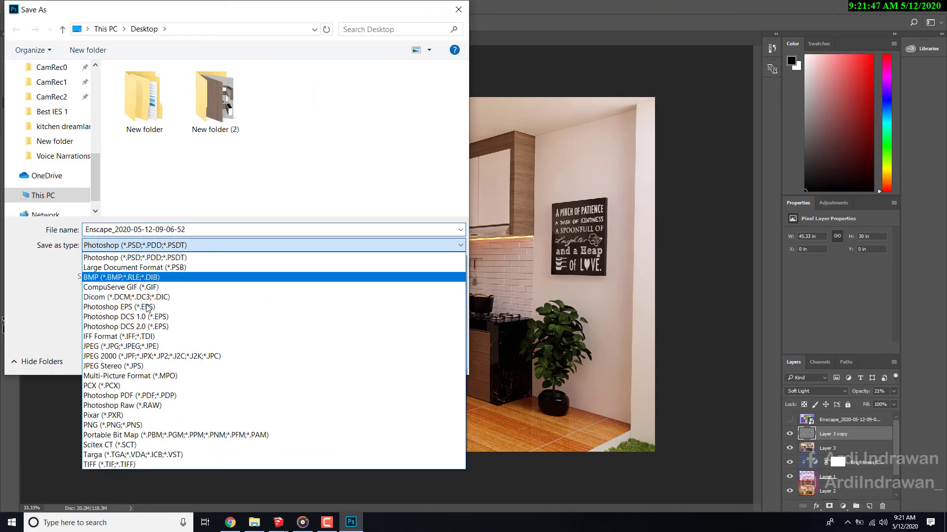
click(118, 425)
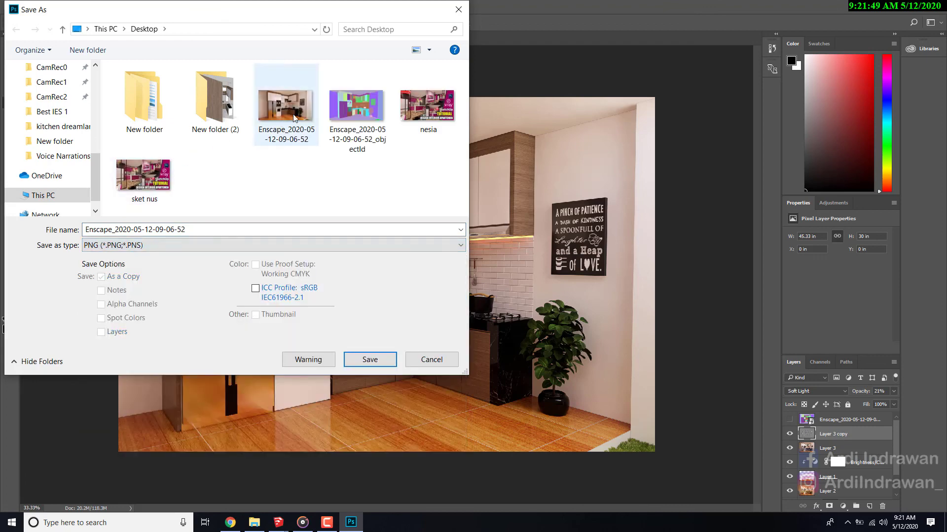
click(356, 120)
double_click(356, 120)
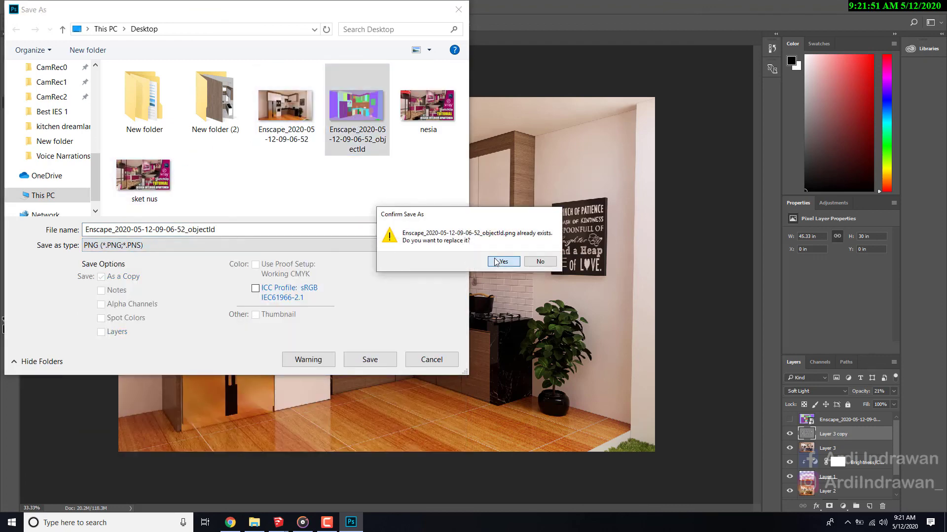
click(494, 258)
click(500, 166)
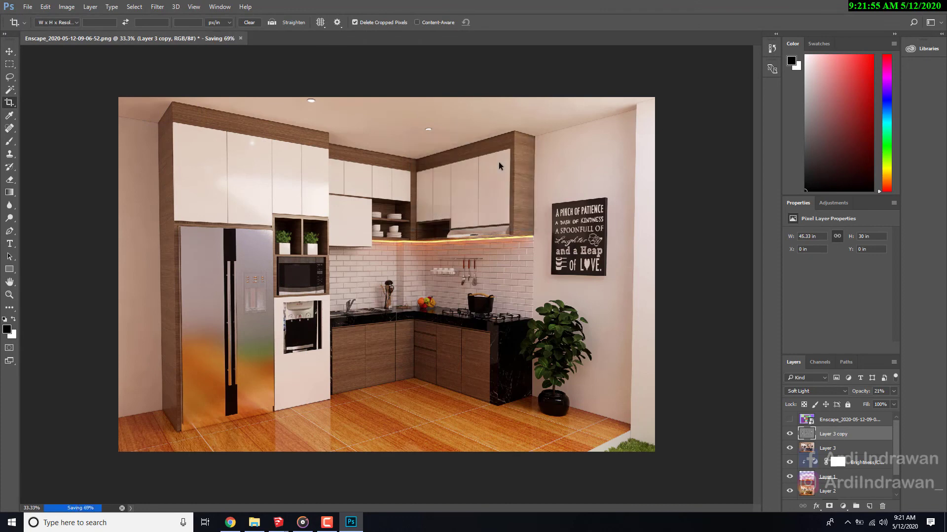
click(894, 4)
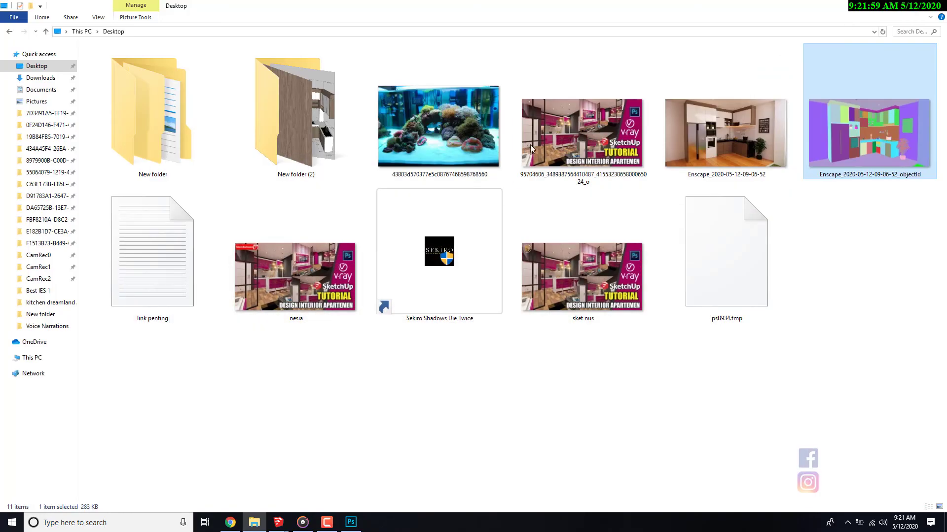
double_click(724, 138)
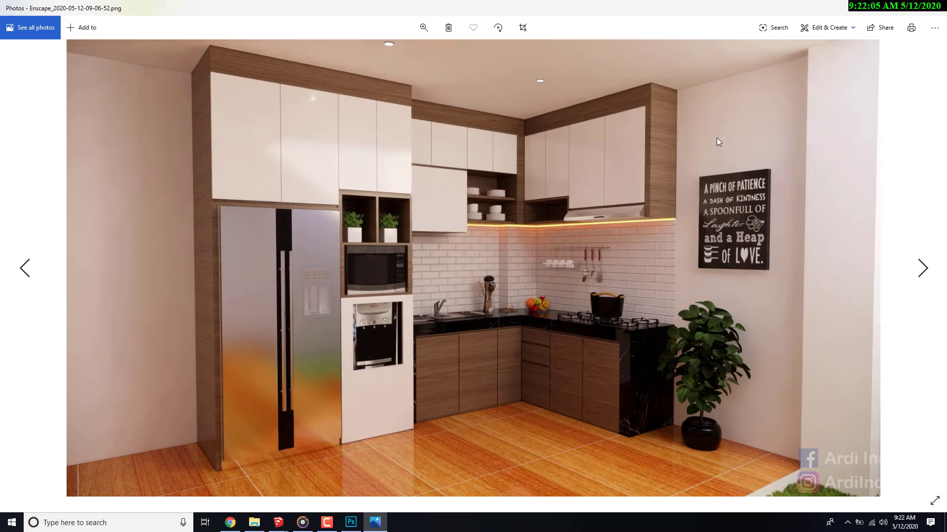
double_click(435, 141)
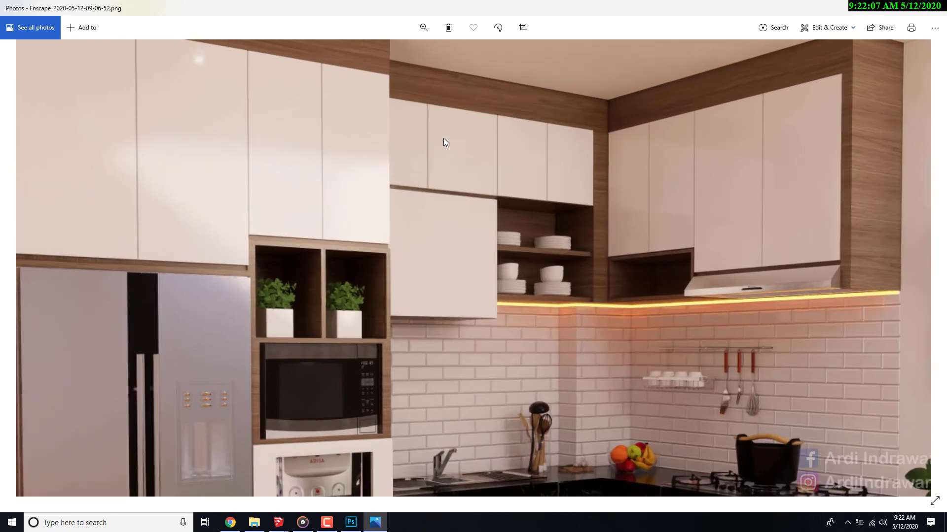
mouse_move(487, 136)
mouse_down()
mouse_move(477, 141)
mouse_move(348, 82)
mouse_move(518, 261)
mouse_move(478, 250)
mouse_move(702, 208)
mouse_move(635, 312)
mouse_move(549, 359)
mouse_move(521, 443)
mouse_up()
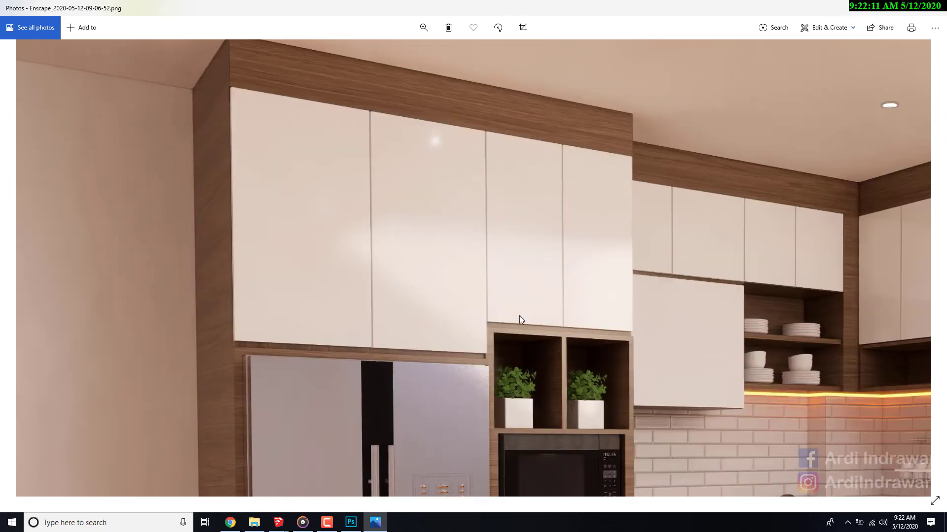
drag(420, 291, 242, 285)
drag(487, 276, 197, 212)
drag(568, 346, 560, 157)
drag(320, 441, 510, 280)
double_click(509, 280)
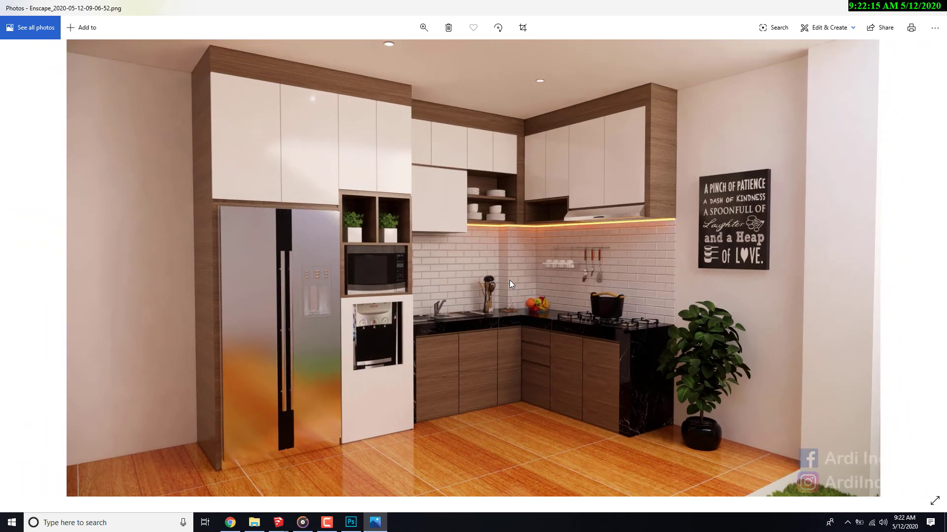
scroll(534, 128, up, 2)
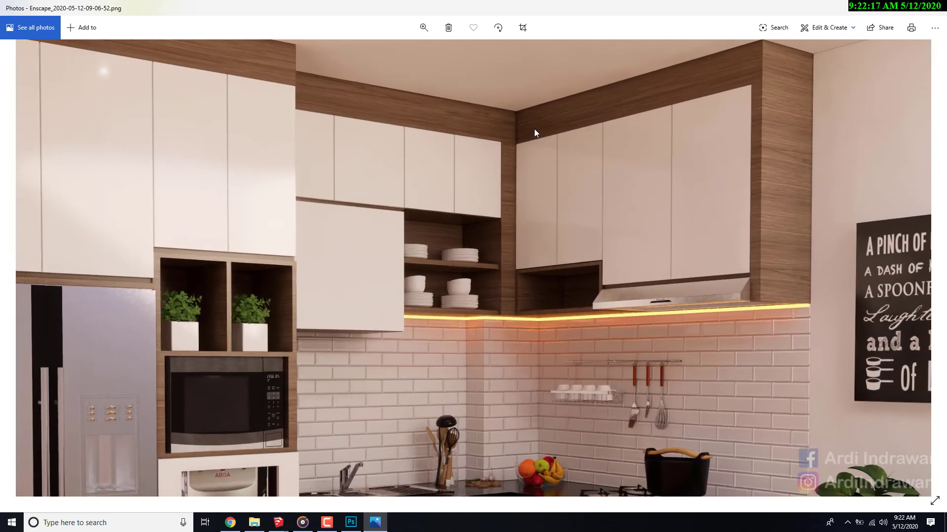
scroll(534, 129, down, 3)
right_click(544, 131)
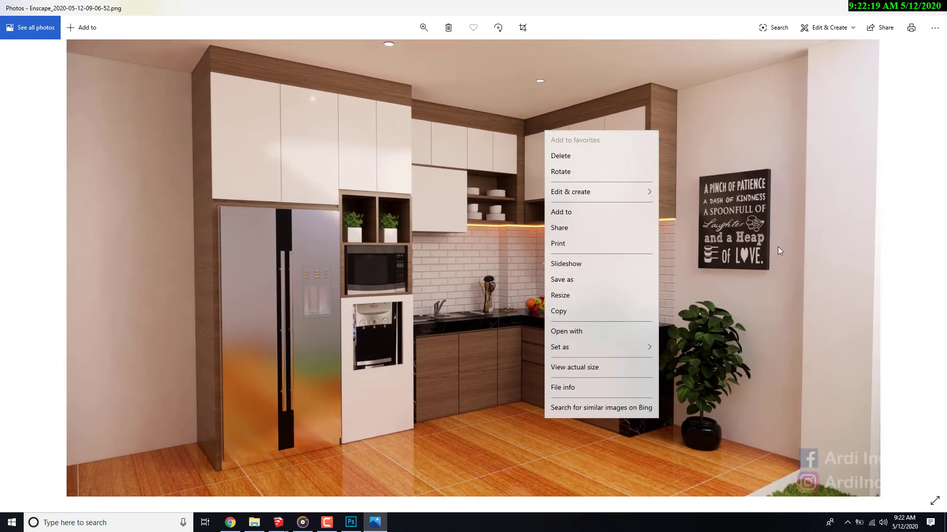
click(827, 240)
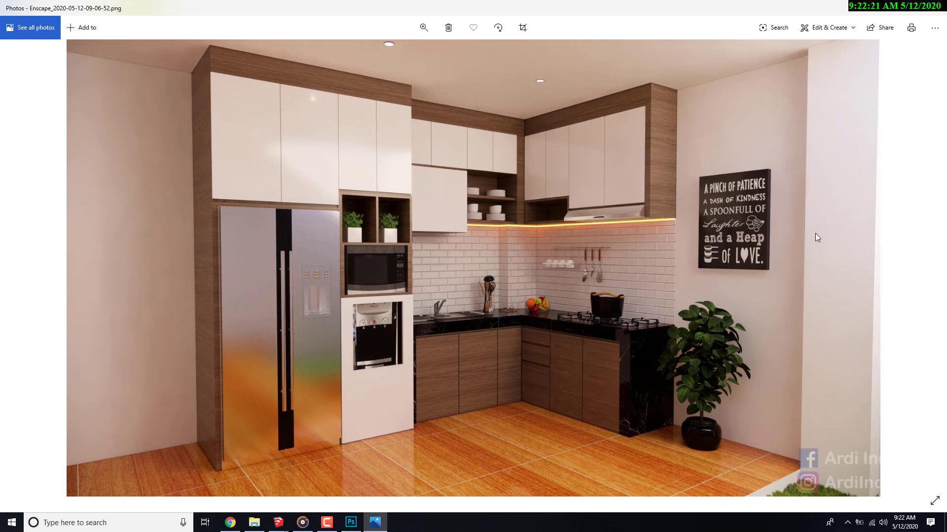